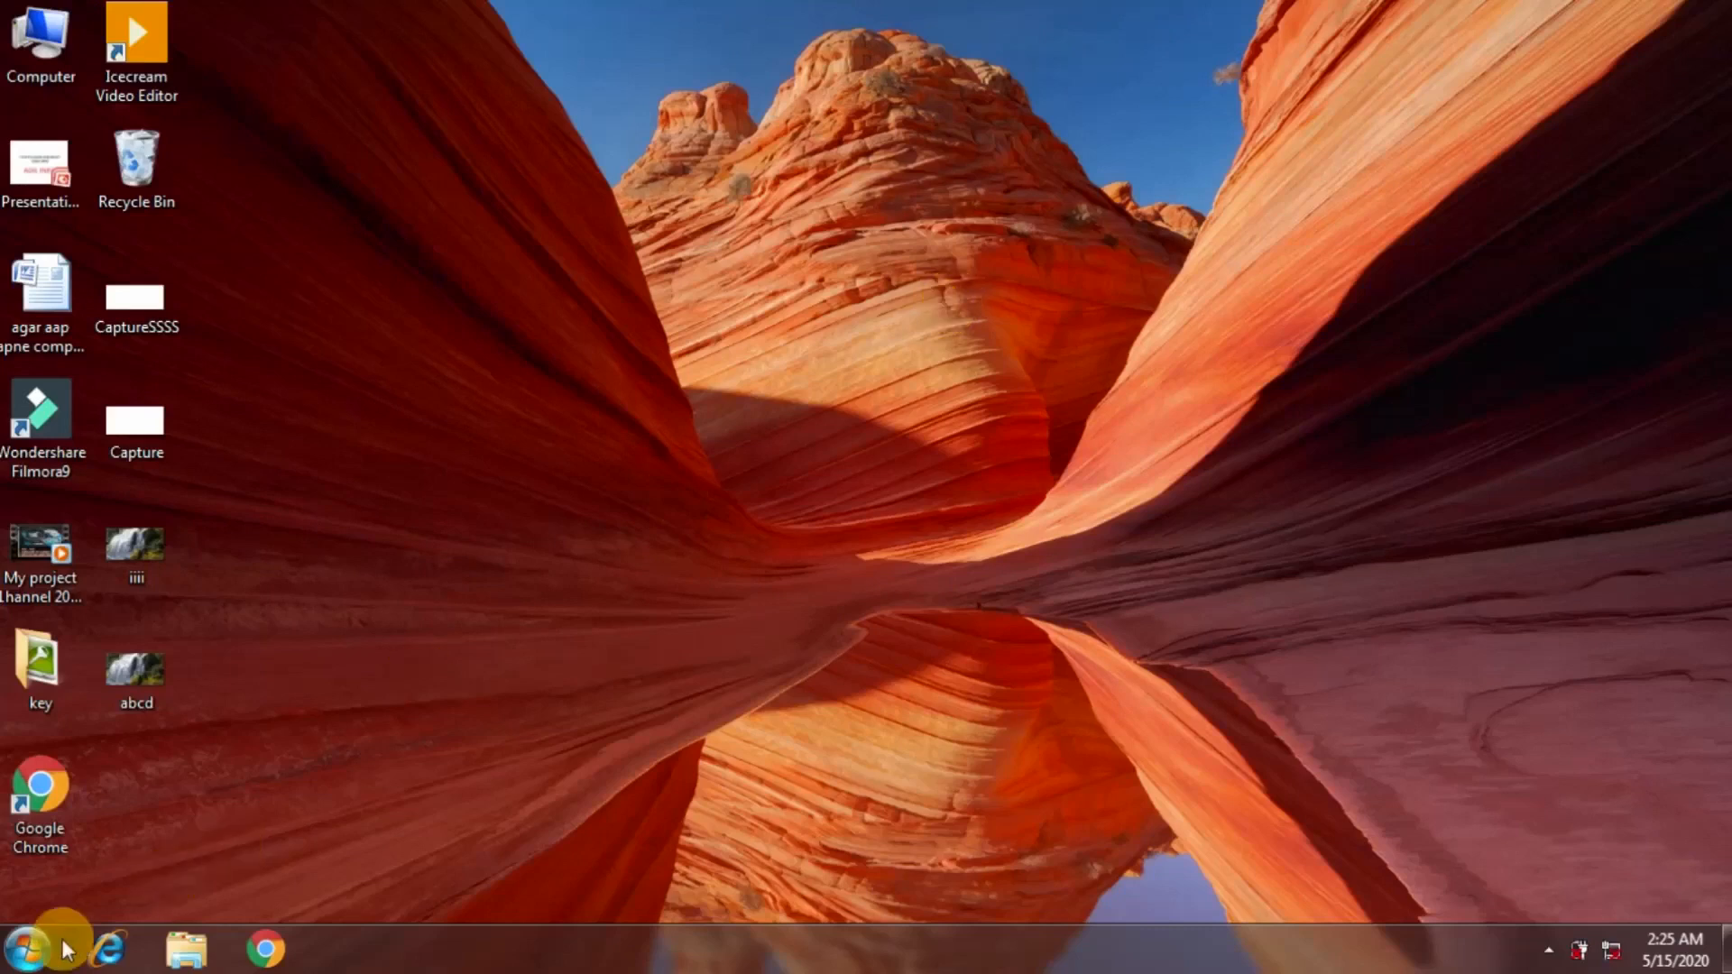
Find the Paint program on the computer by searching for "paint" and launch it.
click(27, 947)
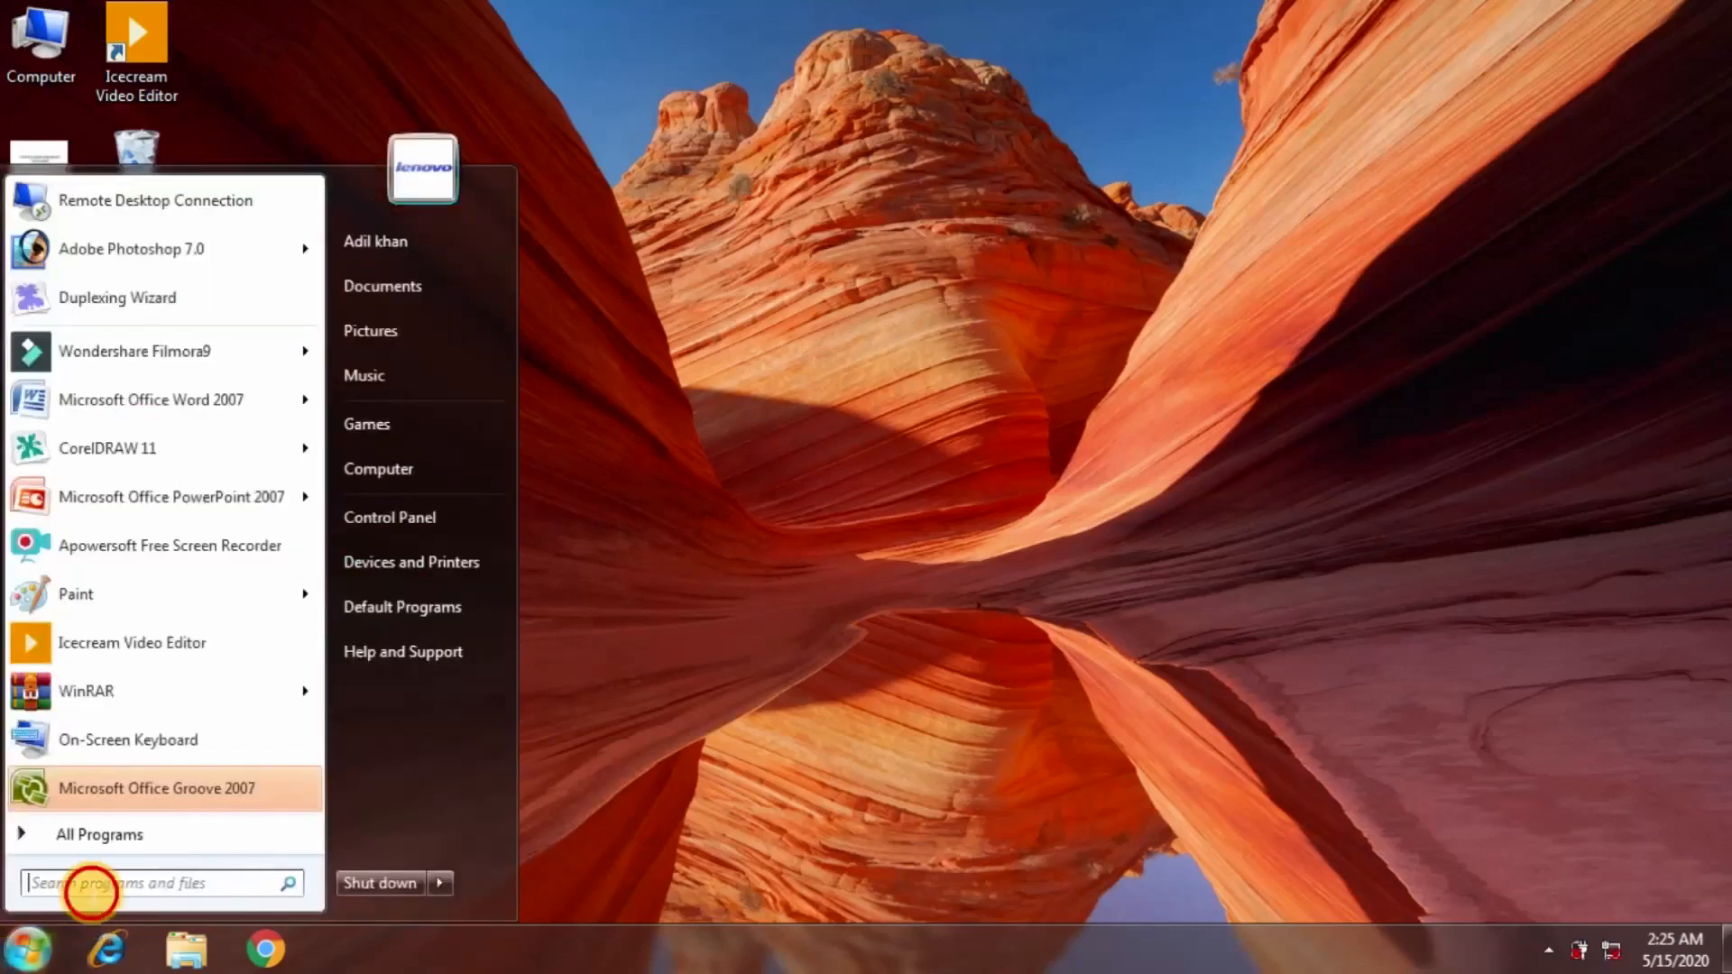
click(91, 889)
text(paint)
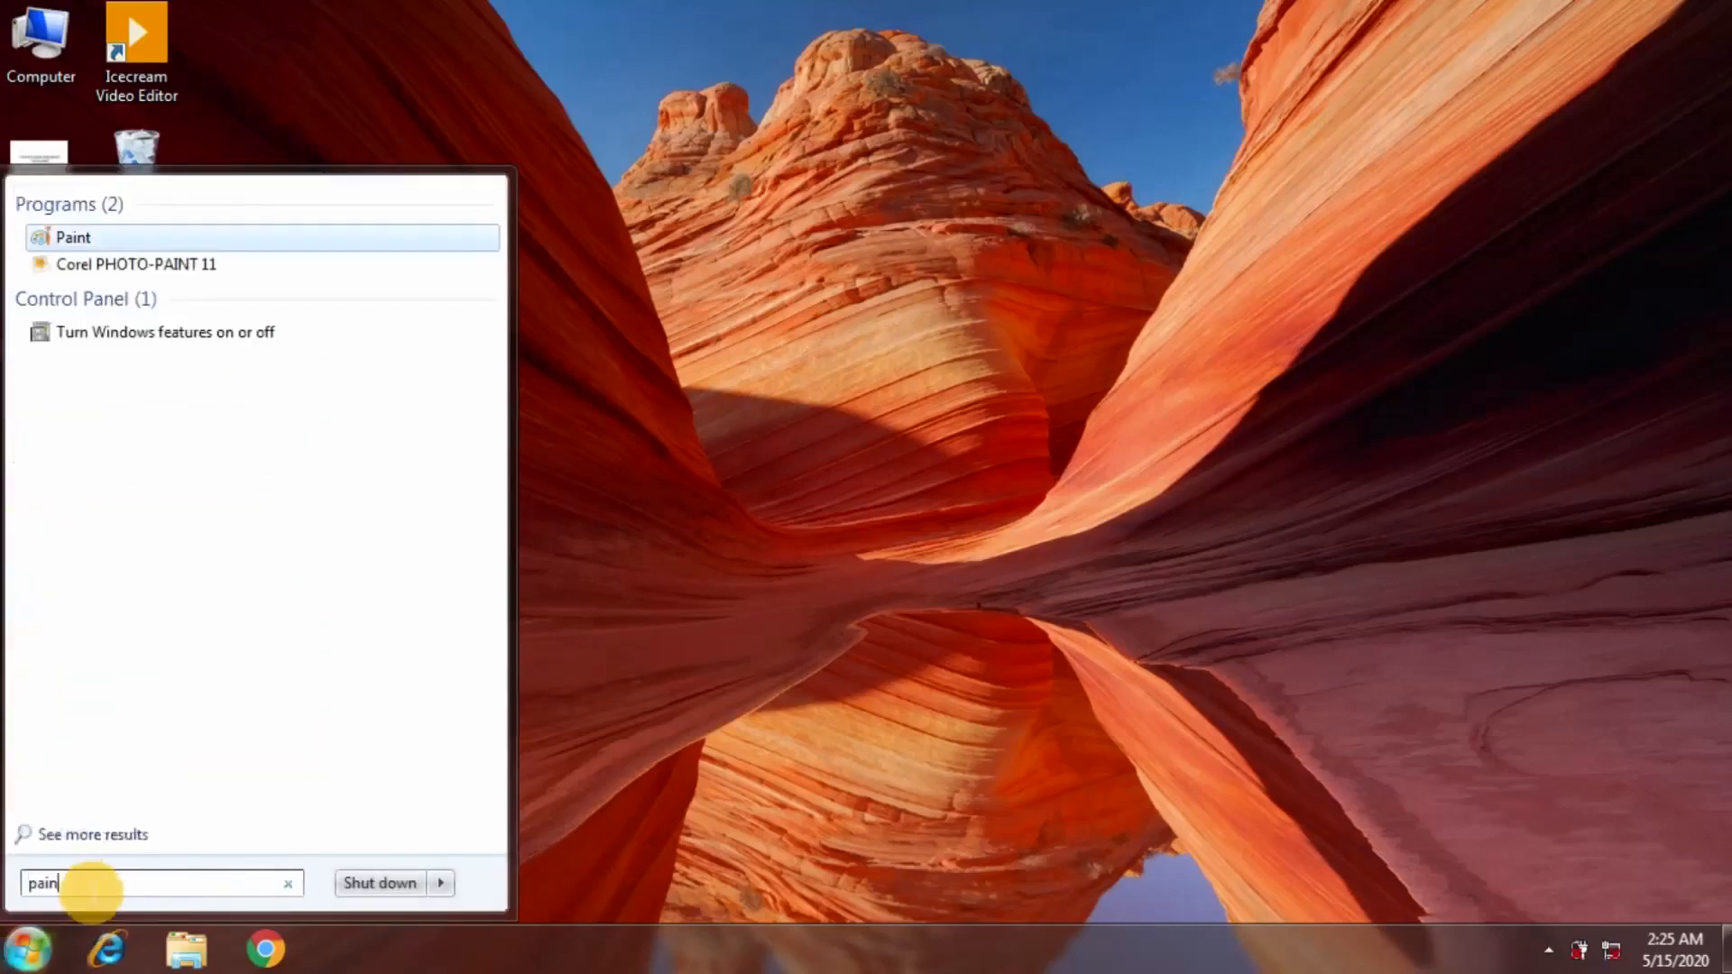
click(72, 238)
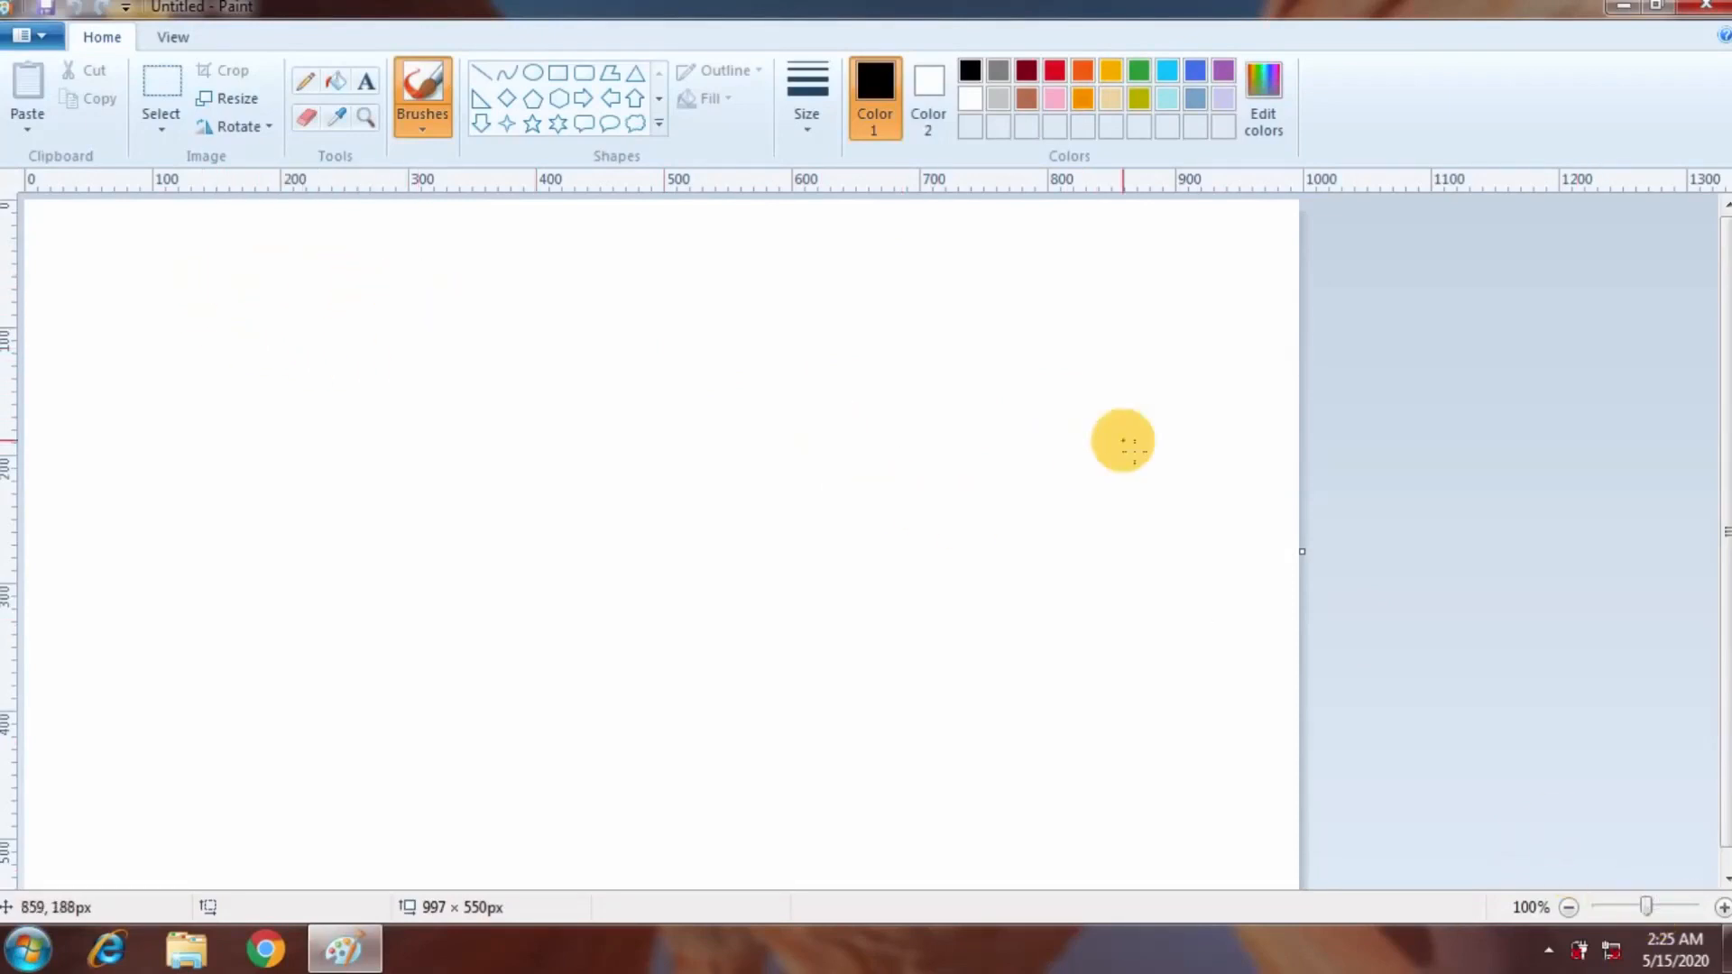
Resize the blank canvas from its corner to about 944 × 544 px.
click(1650, 902)
click(1647, 906)
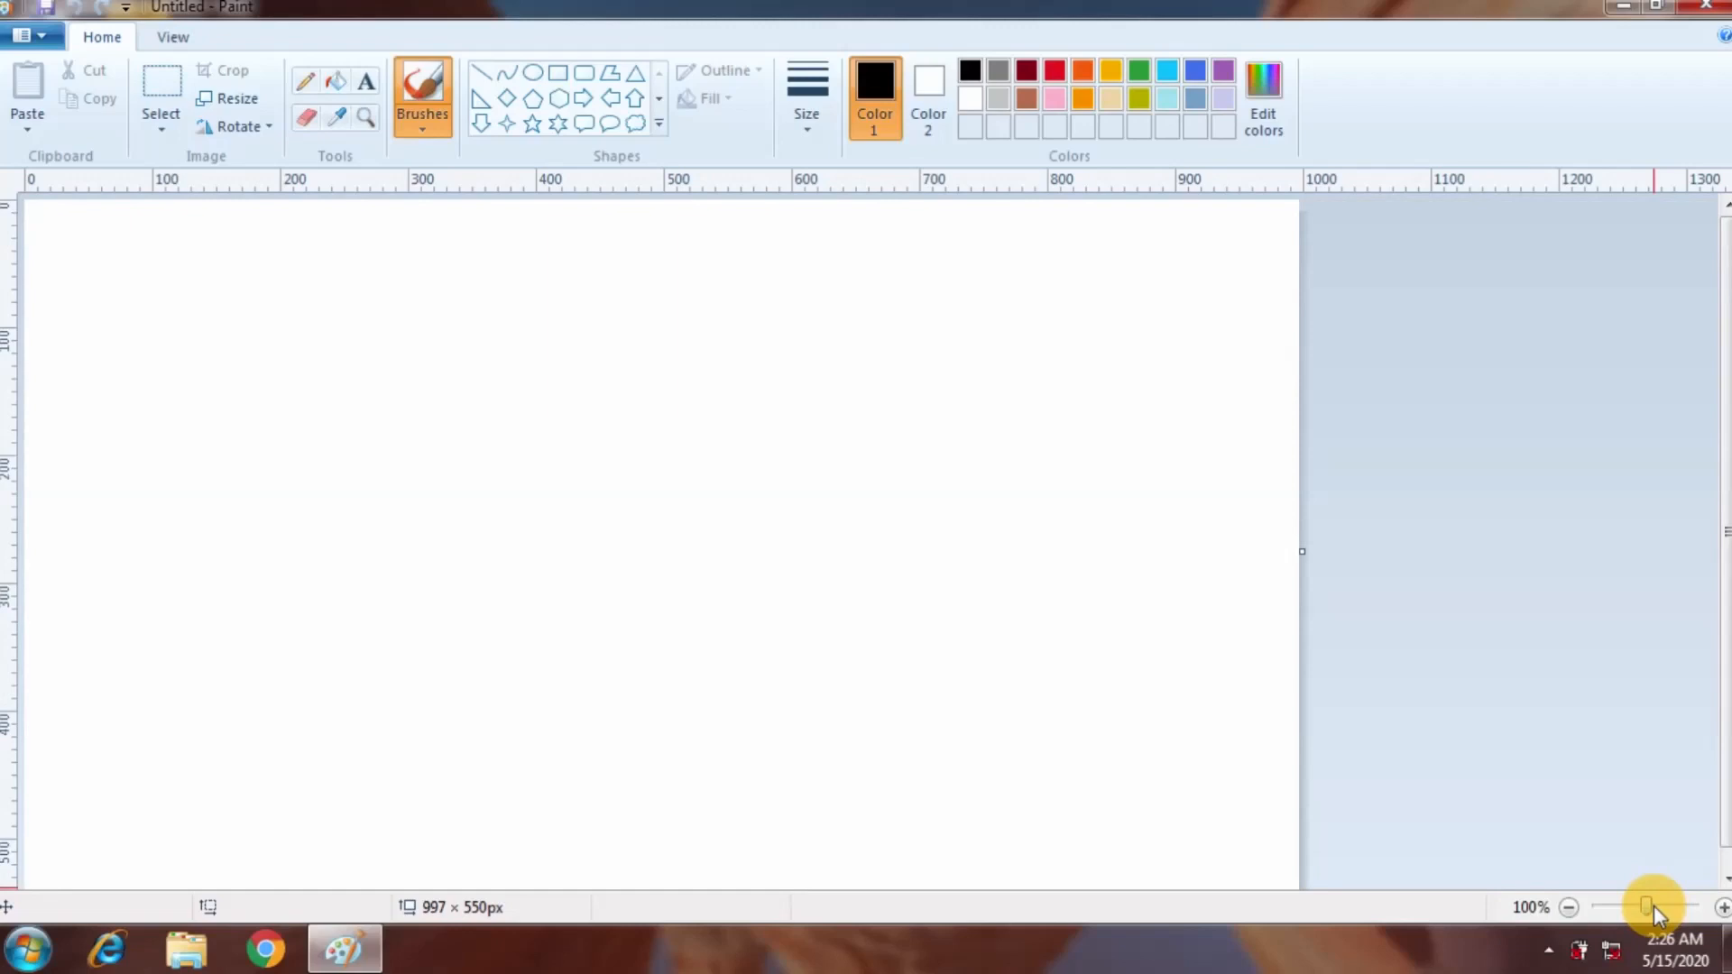
drag(1728, 792, 1730, 855)
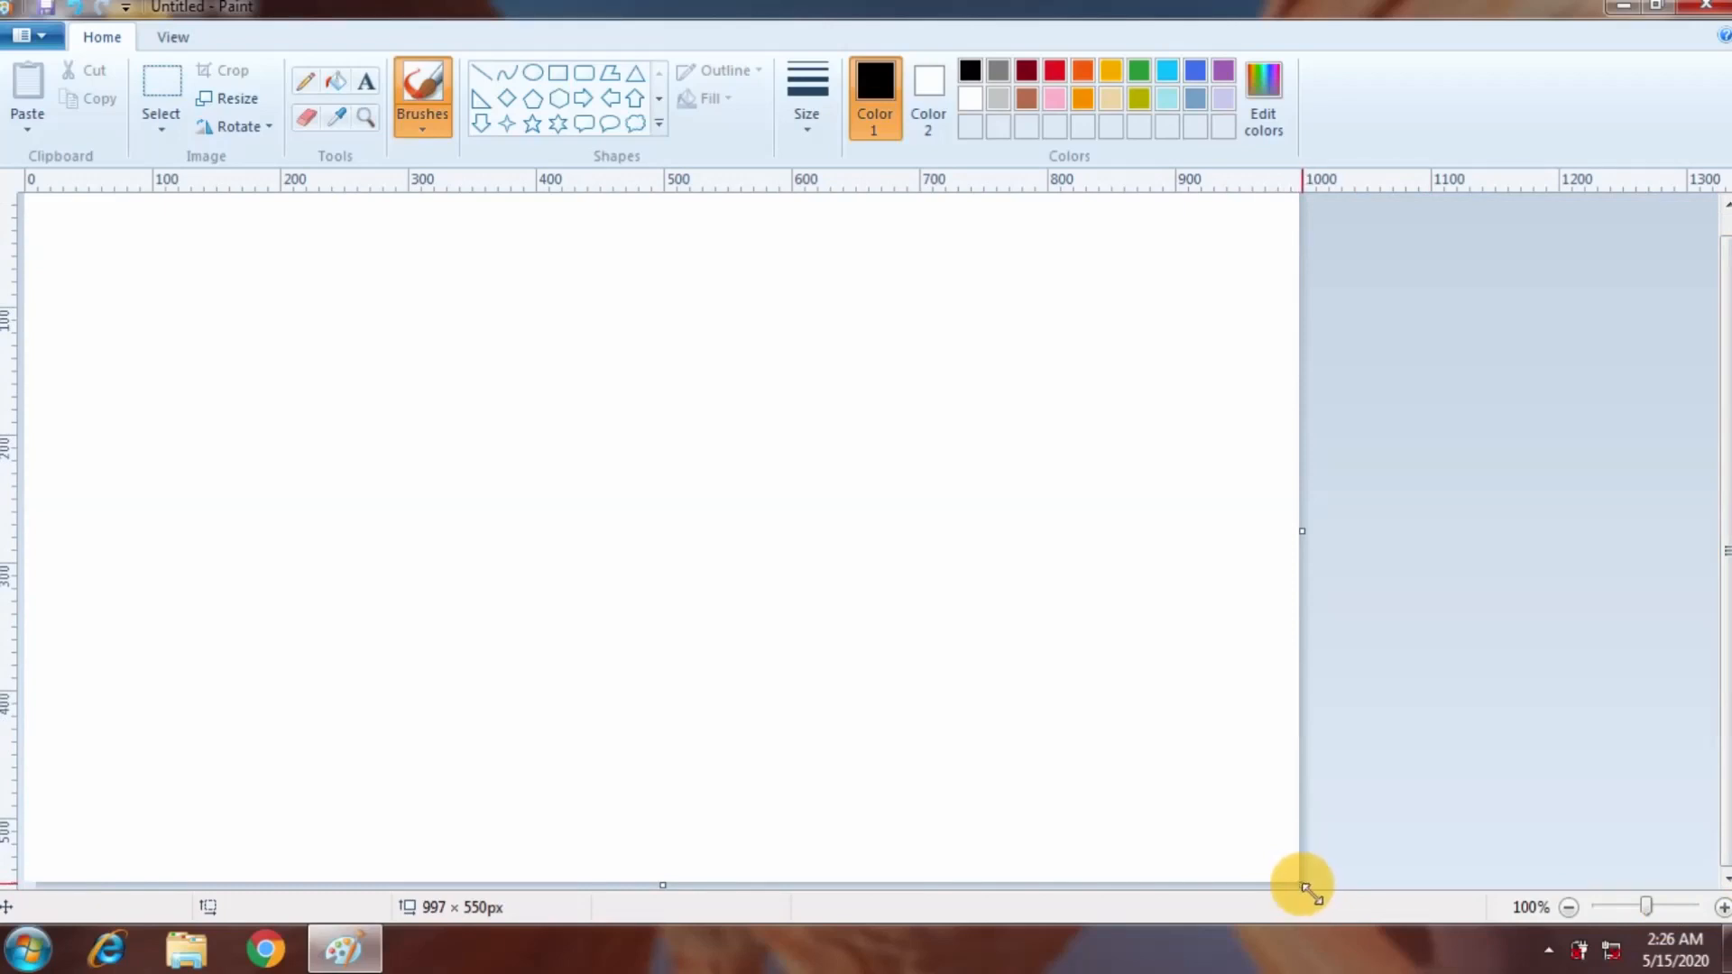
drag(1305, 889, 1237, 905)
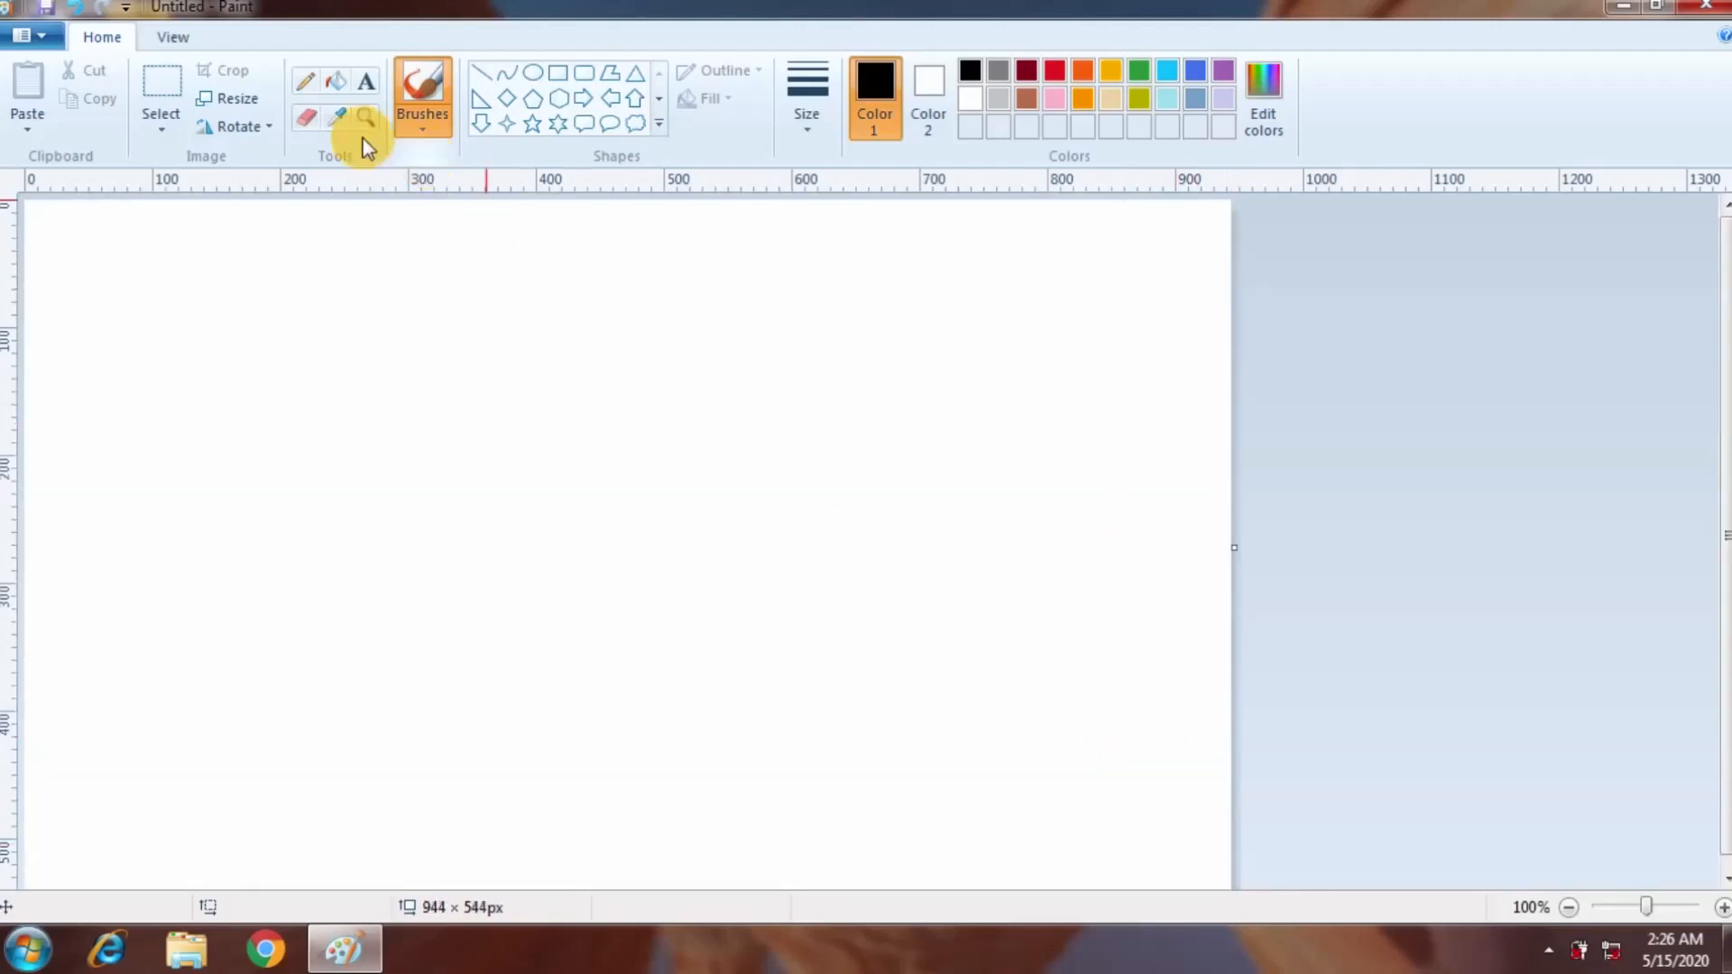
Save the picture to the Desktop as a PNG file named "kam".
click(45, 40)
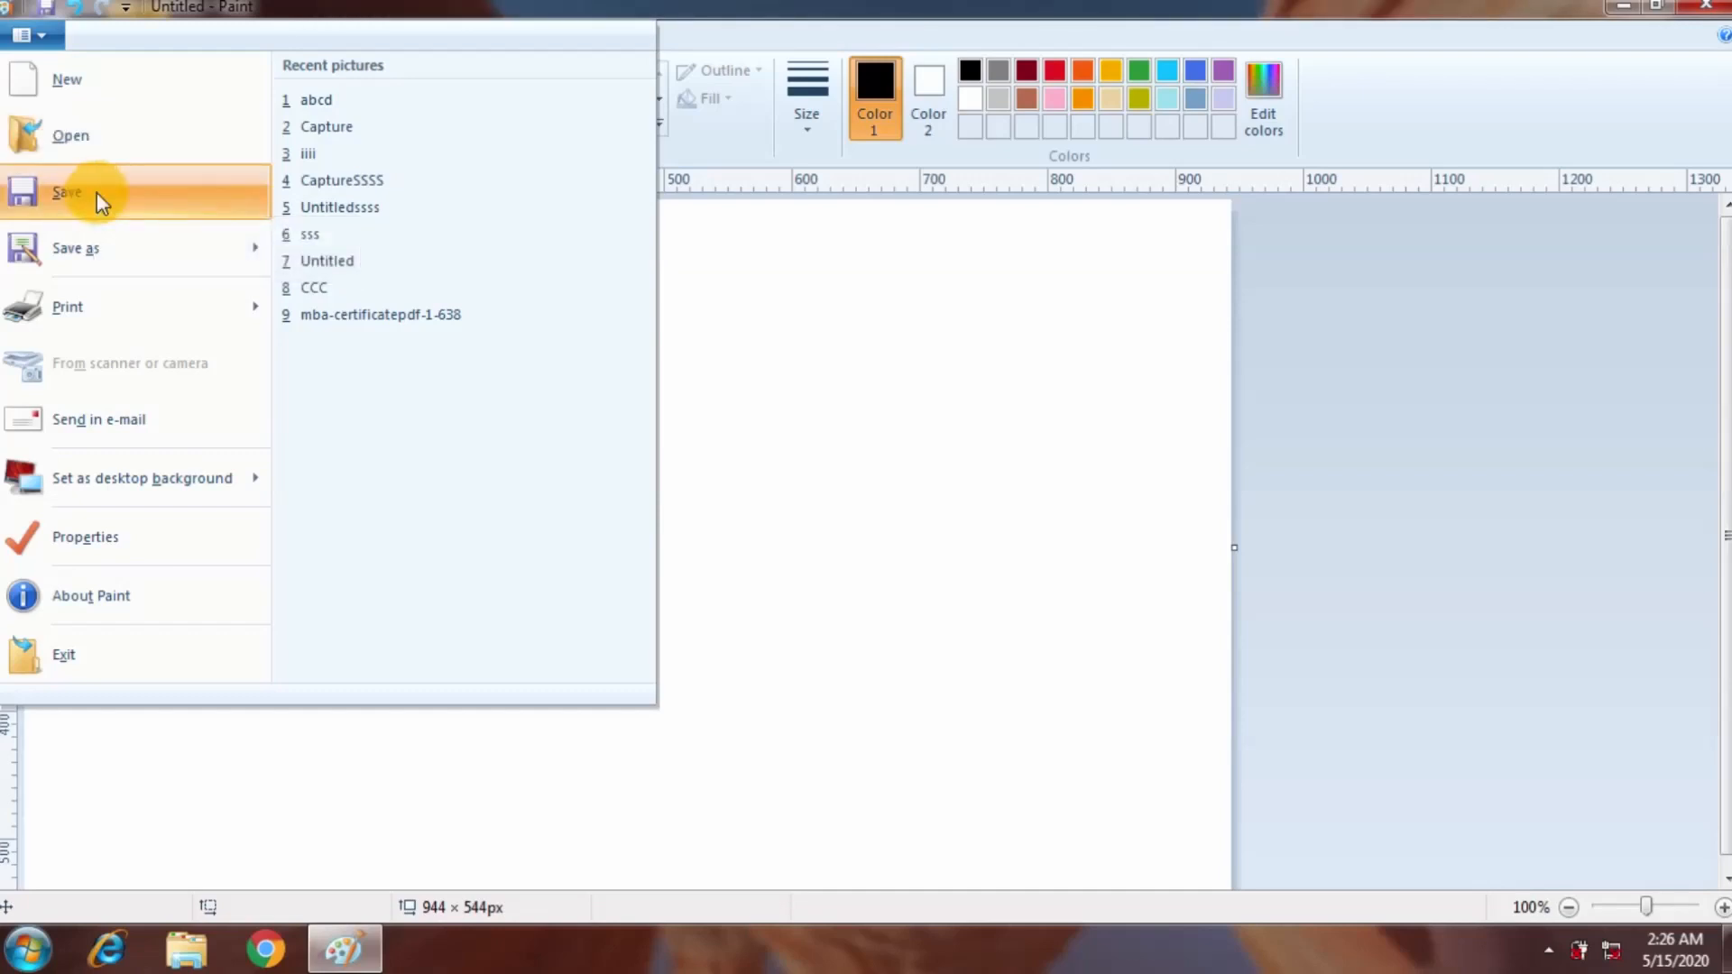
mouse_move(101, 257)
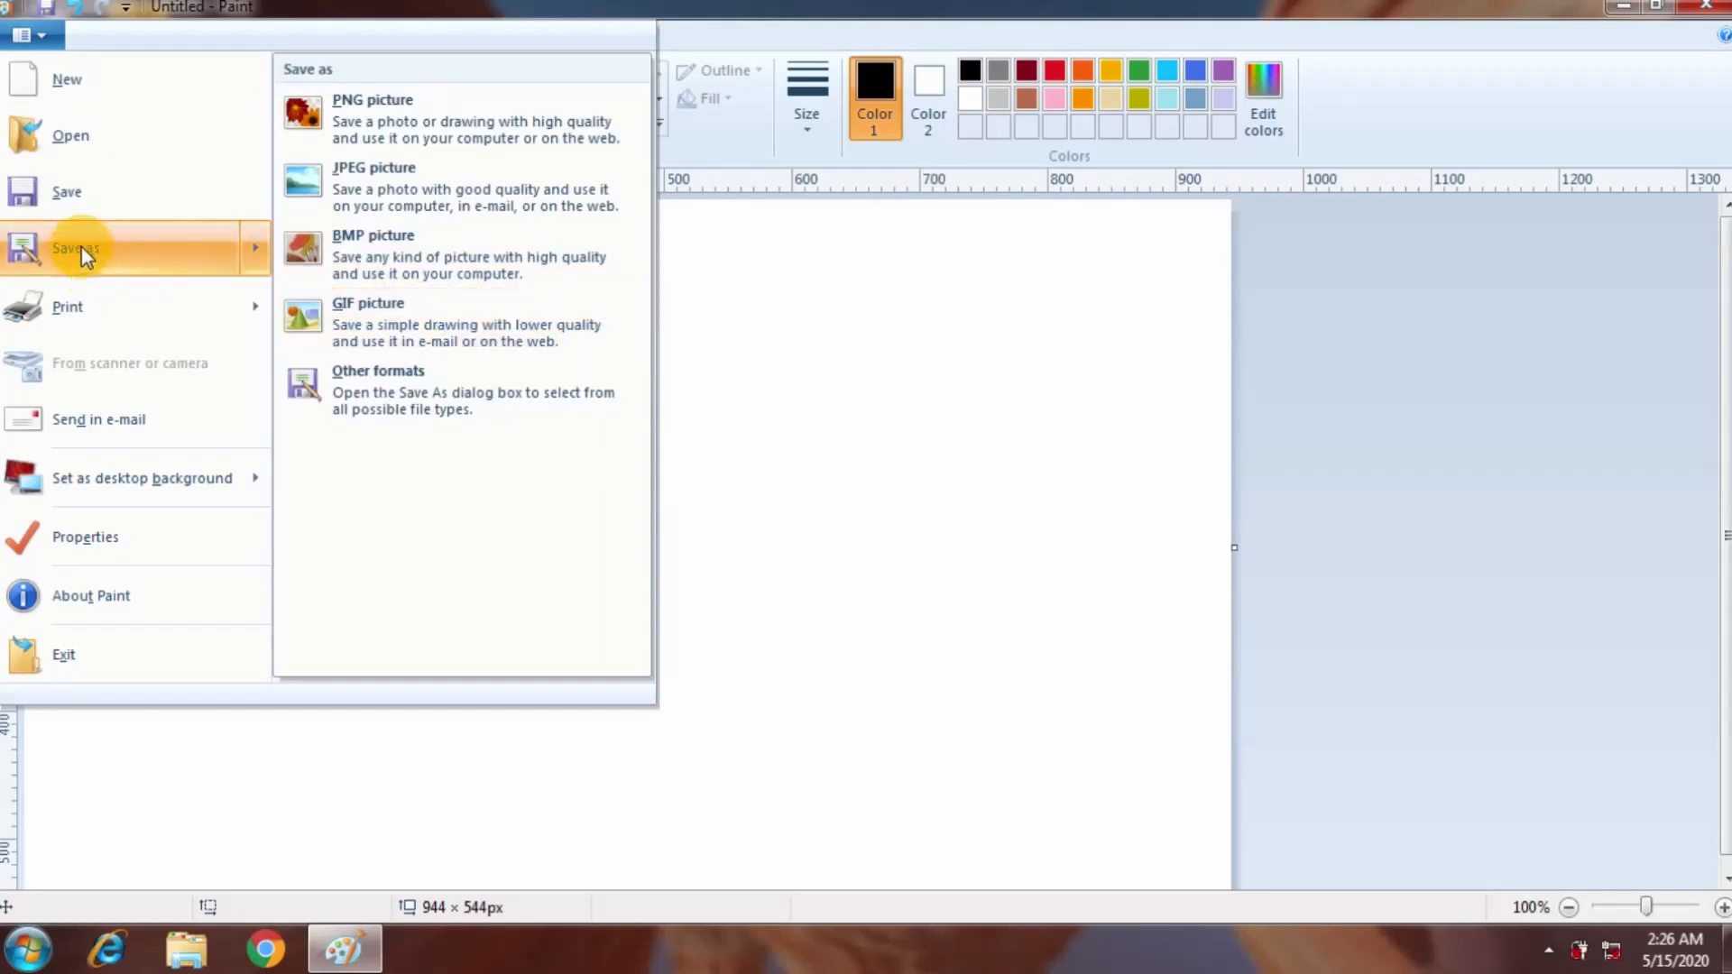
click(84, 247)
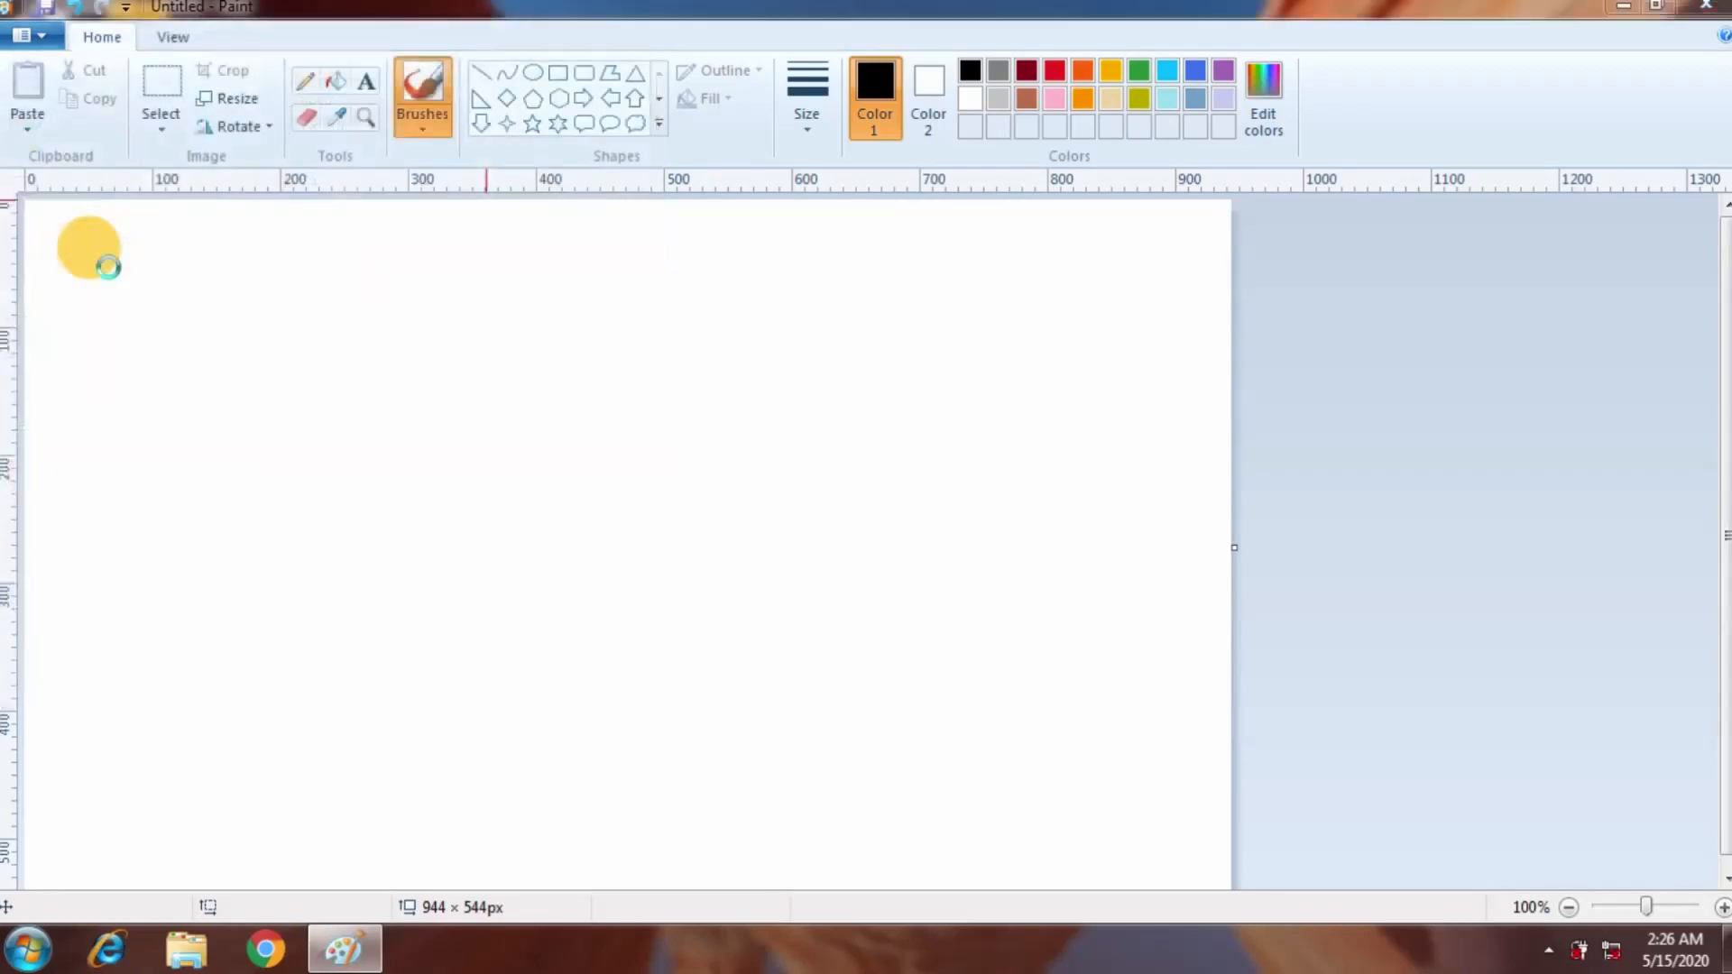
click(567, 337)
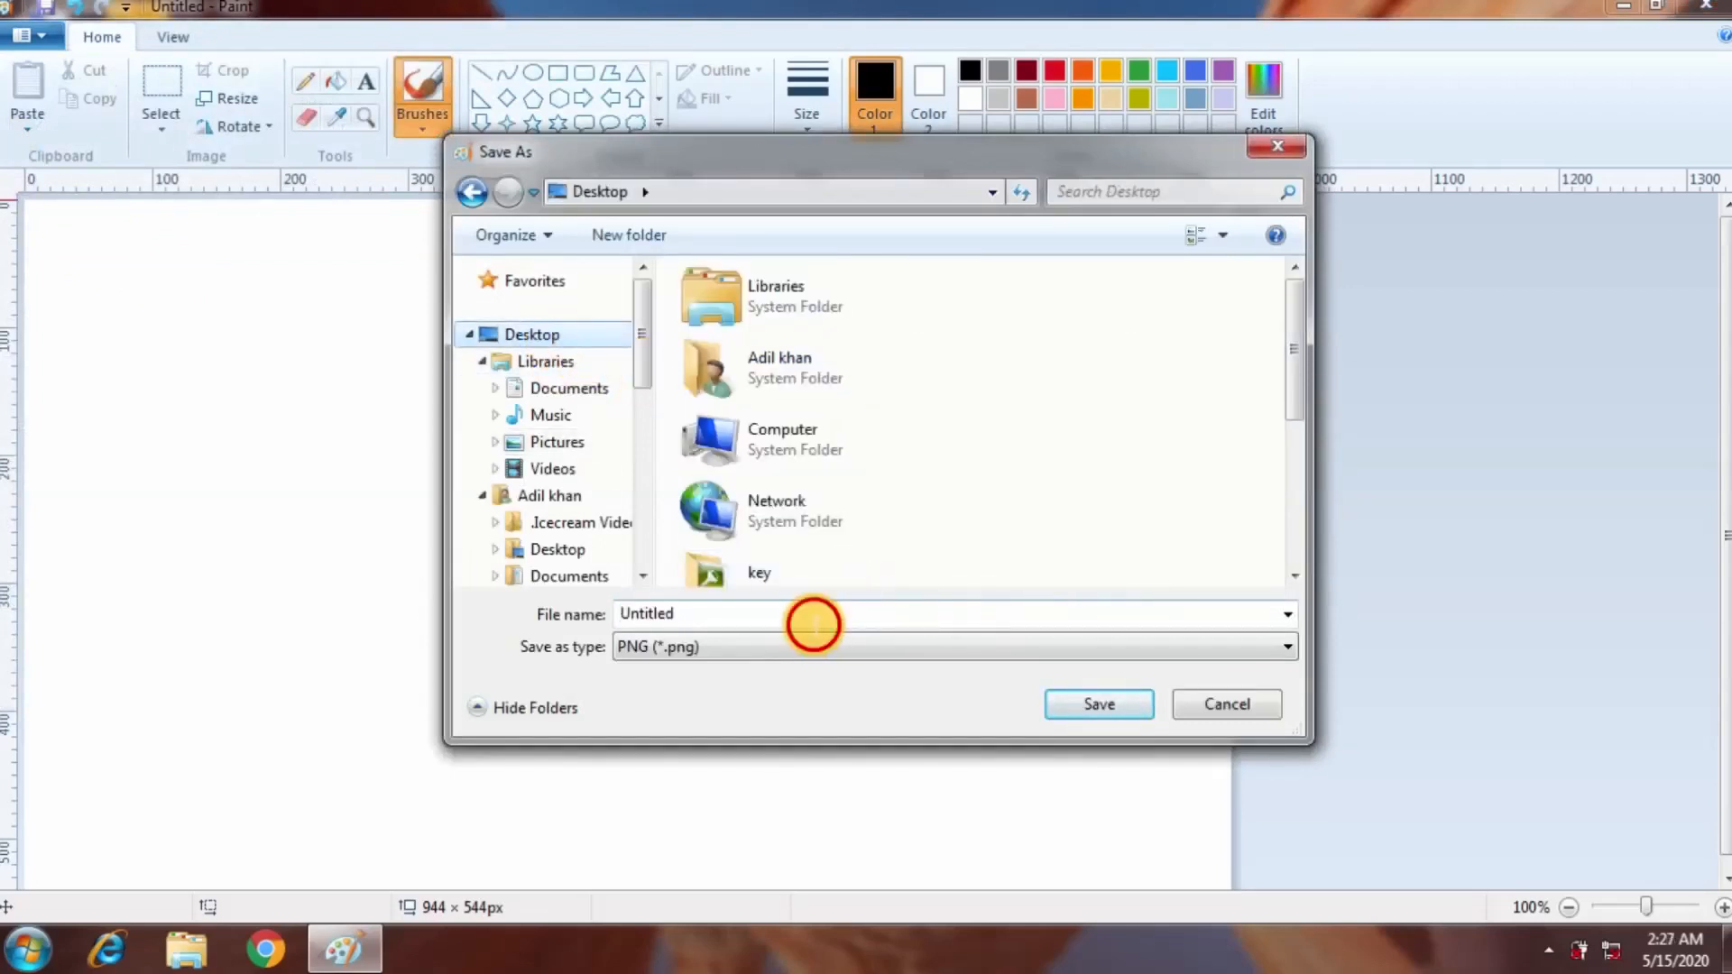
double_click(814, 621)
key(BackSpace)
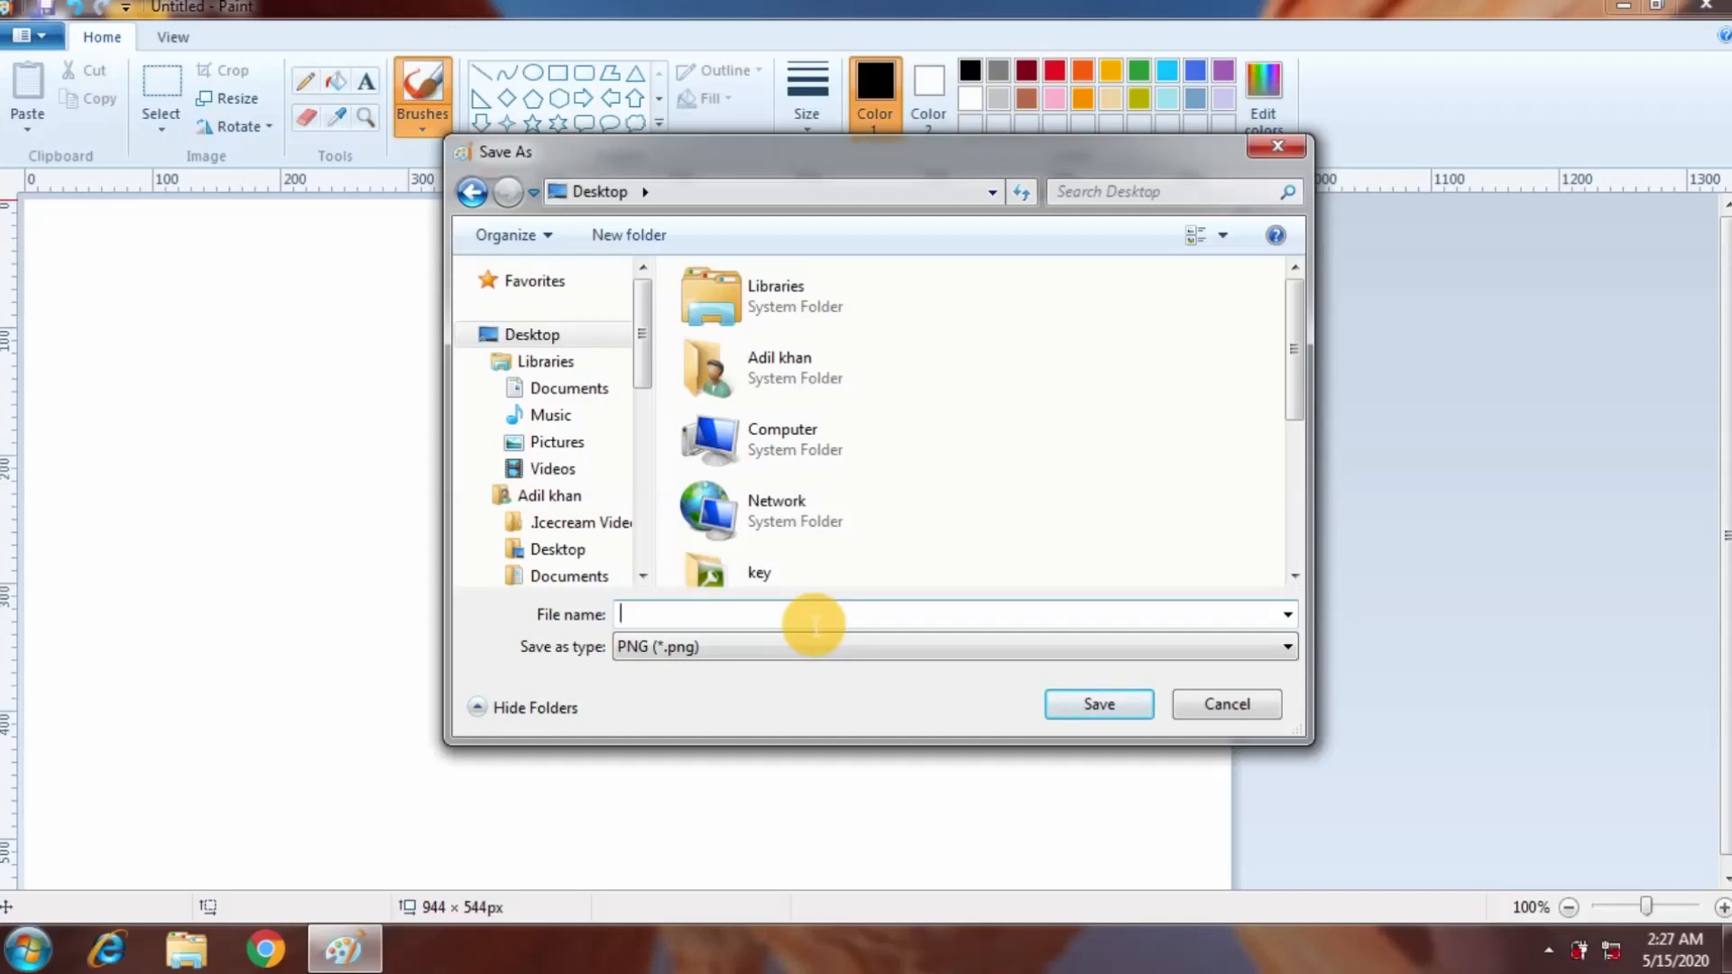
text(kam)
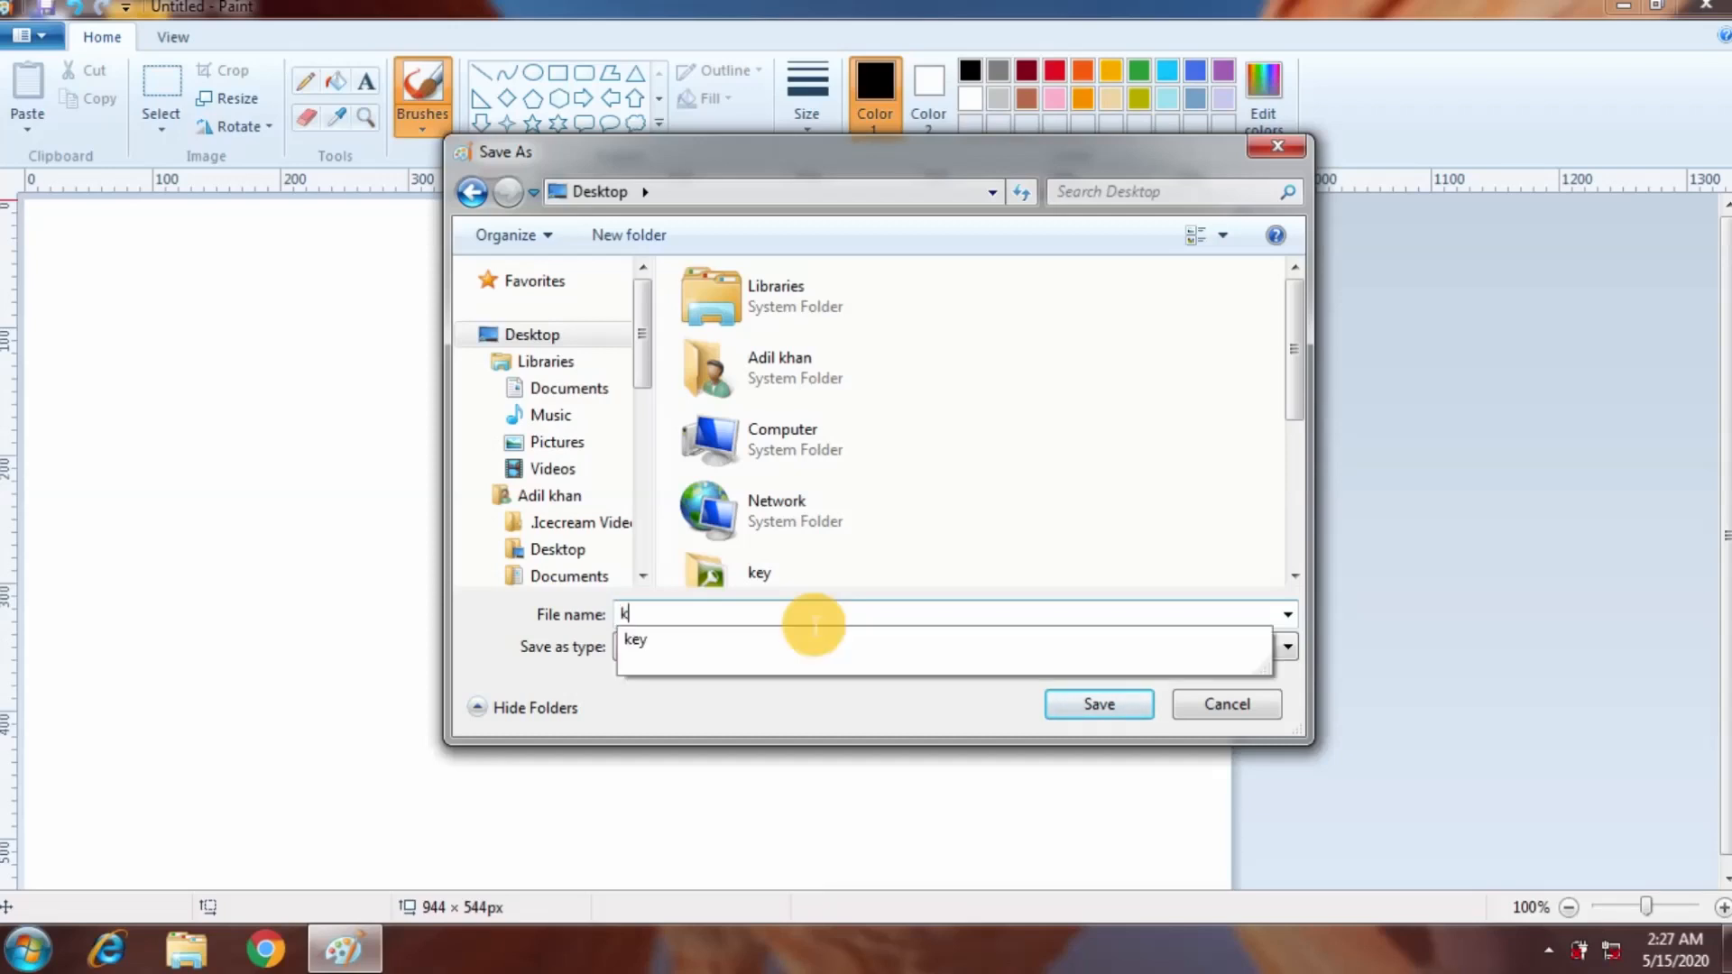
click(1103, 704)
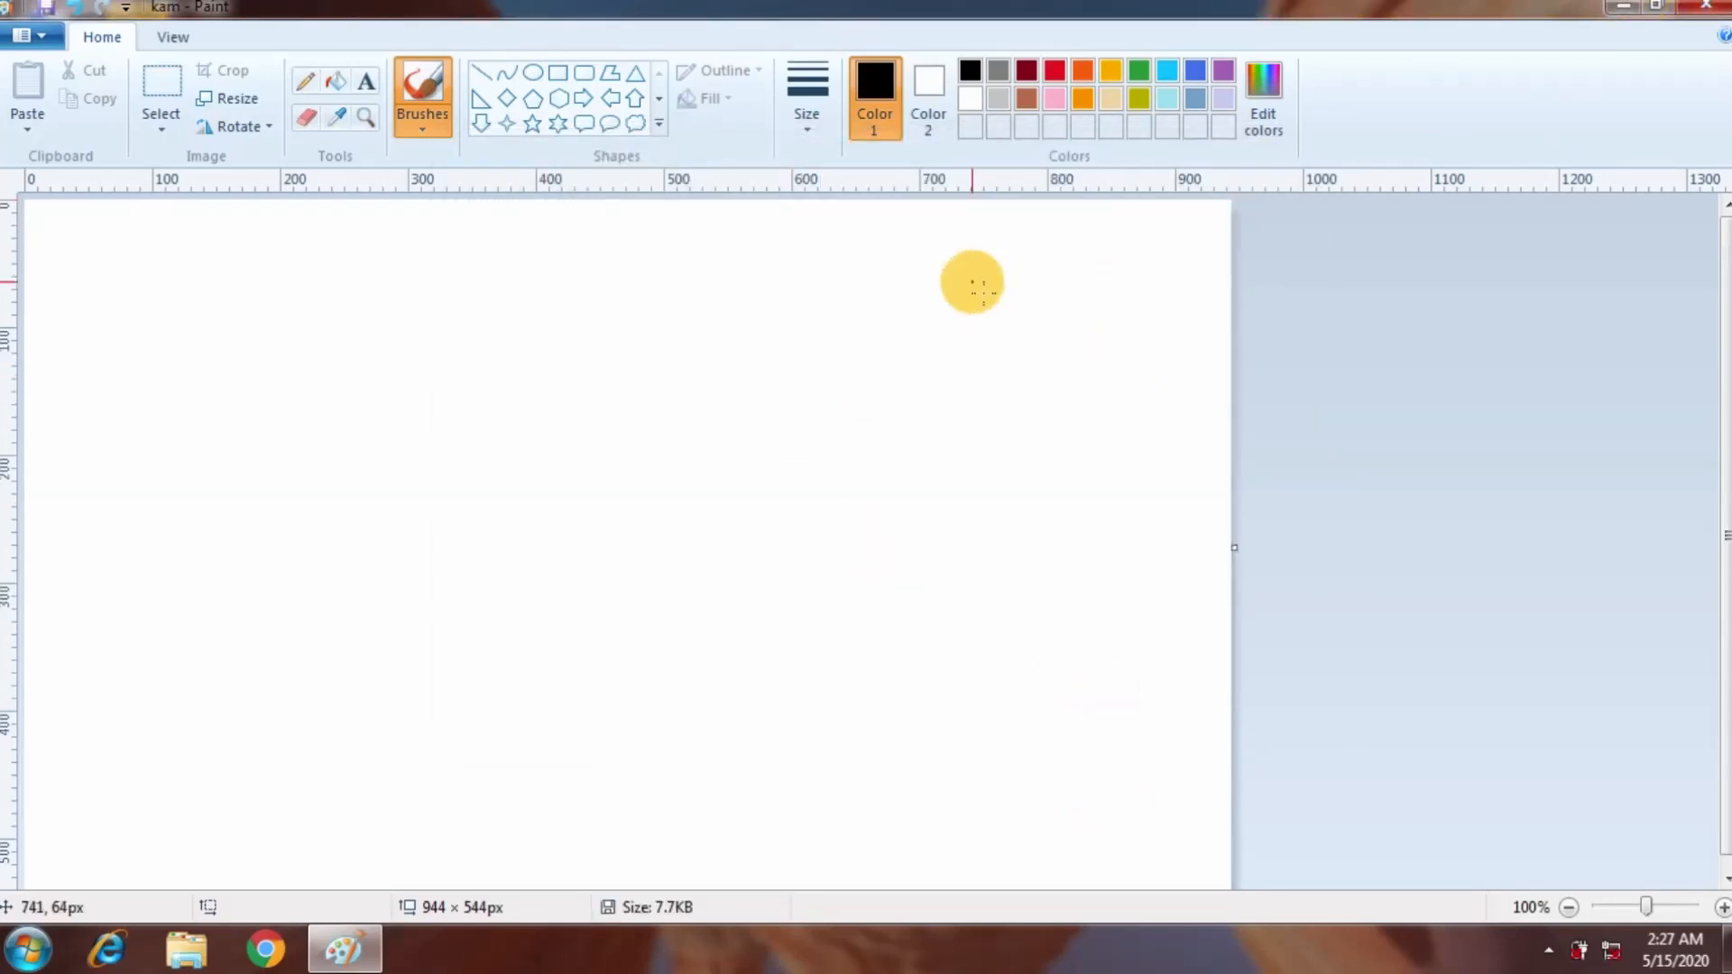
click(41, 42)
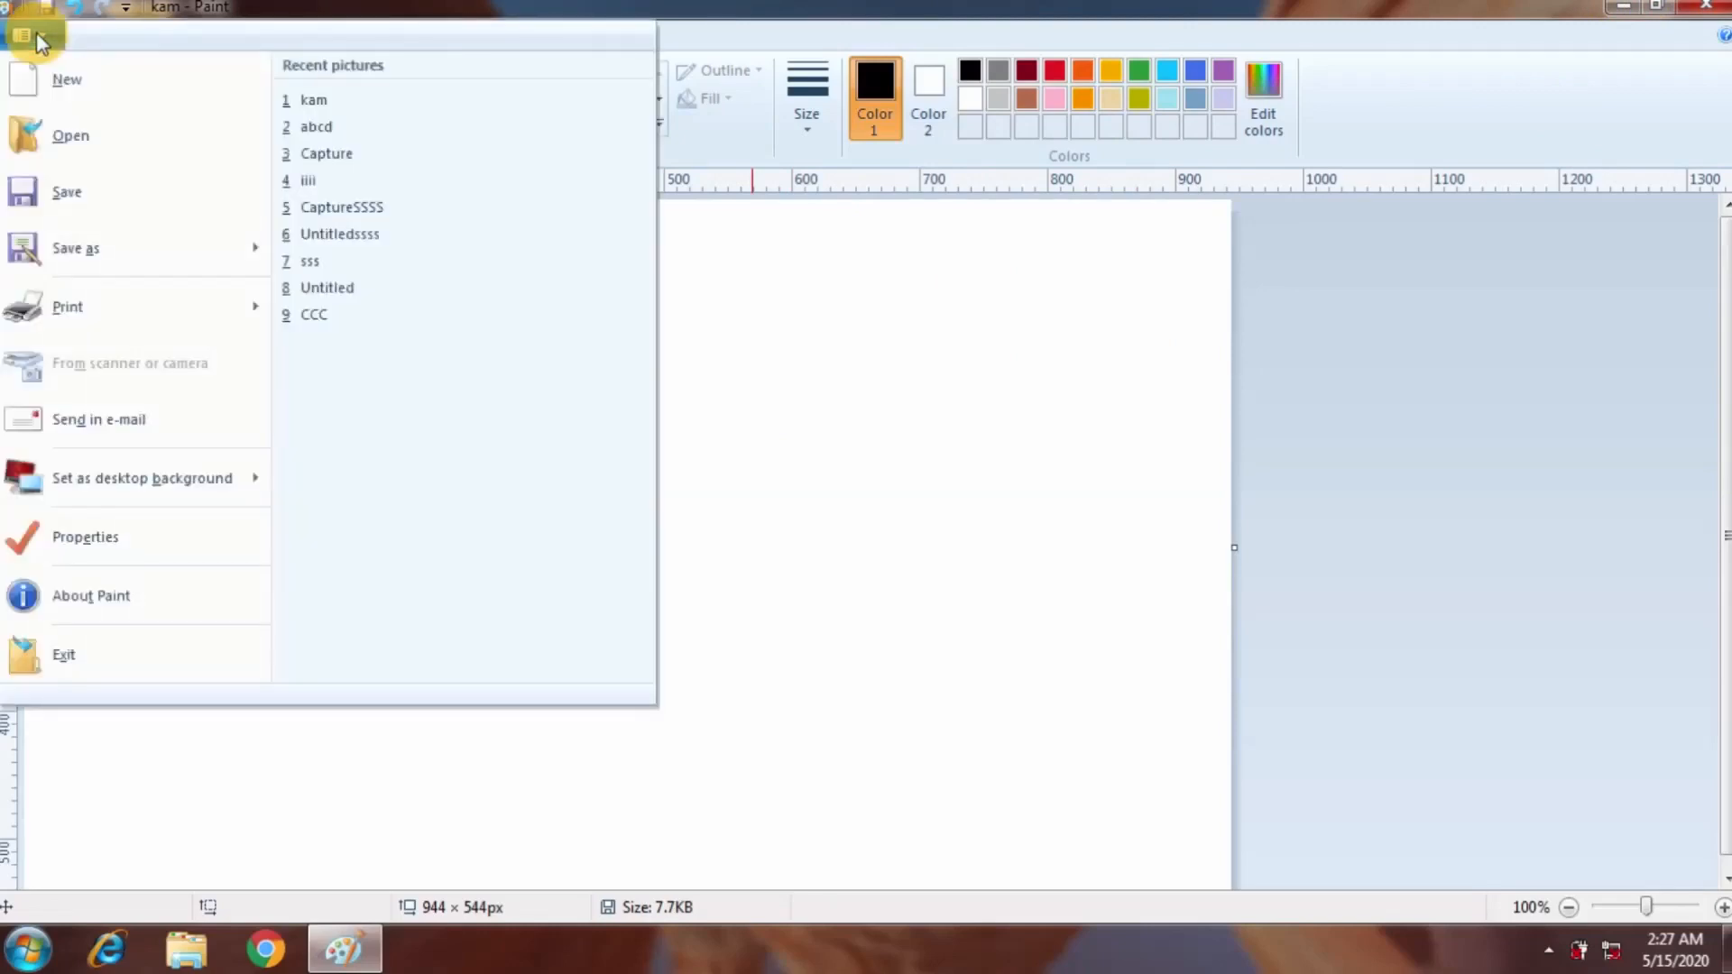
click(824, 328)
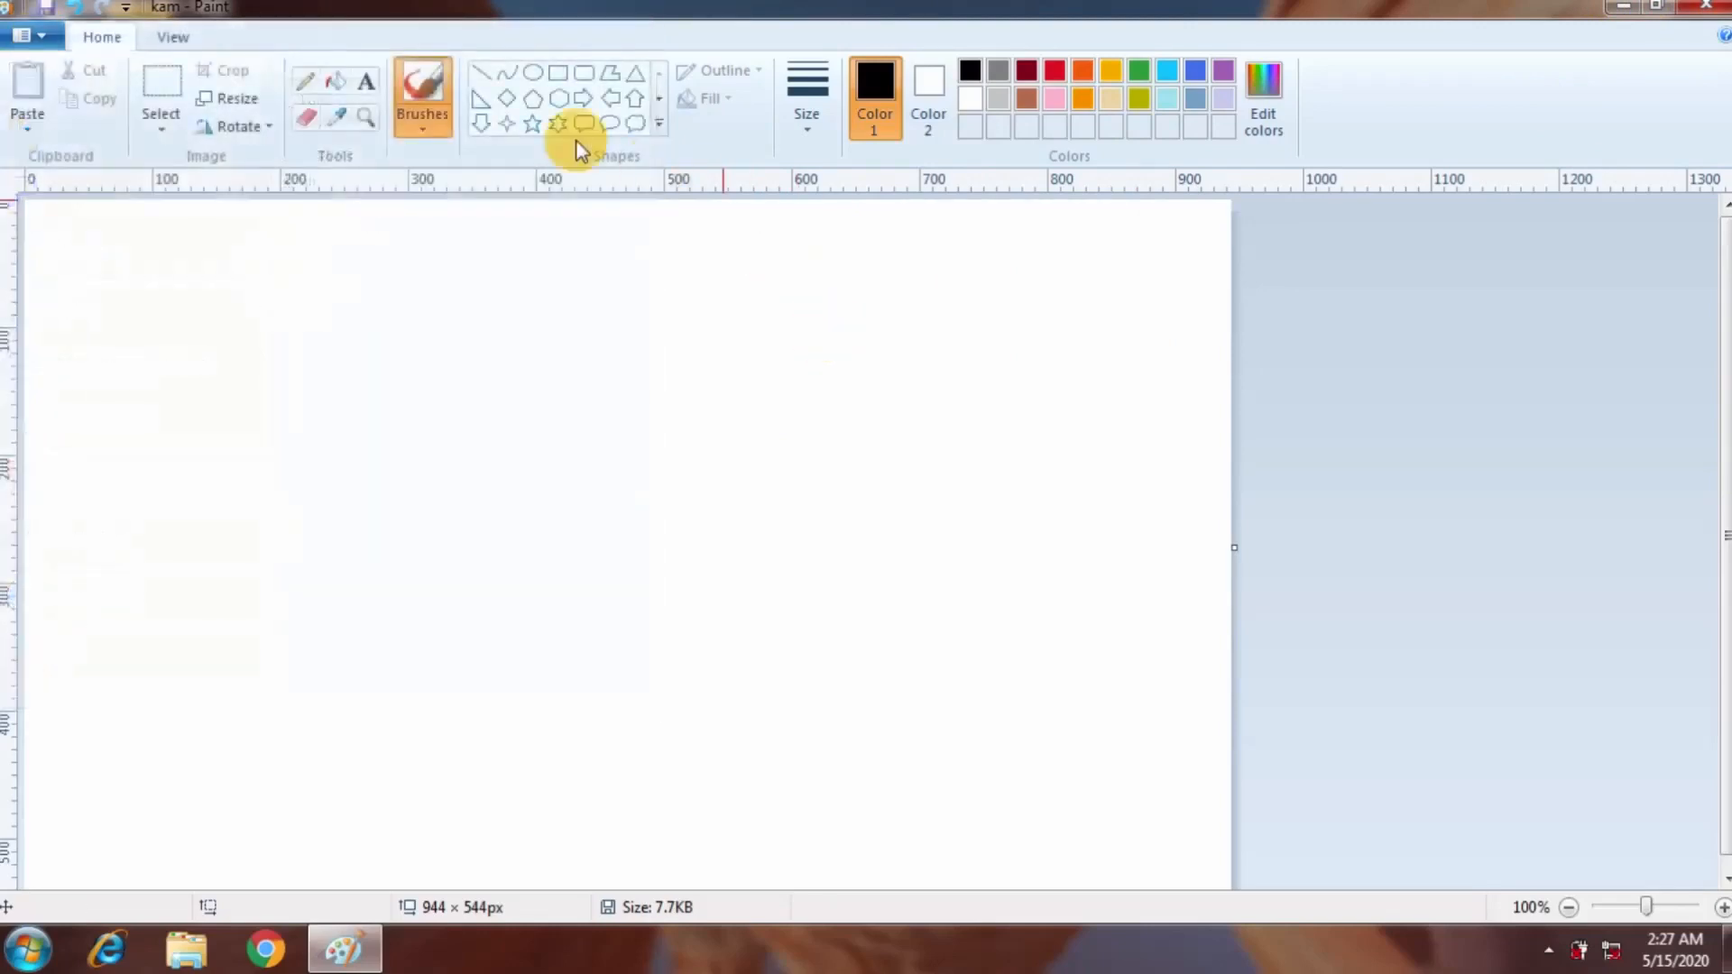
Draw an ellipse about 170 × 199 px with rounded rectangles about 162 × 238 px to its right and 145 × 196 px to its left.
click(534, 73)
drag(415, 343, 644, 609)
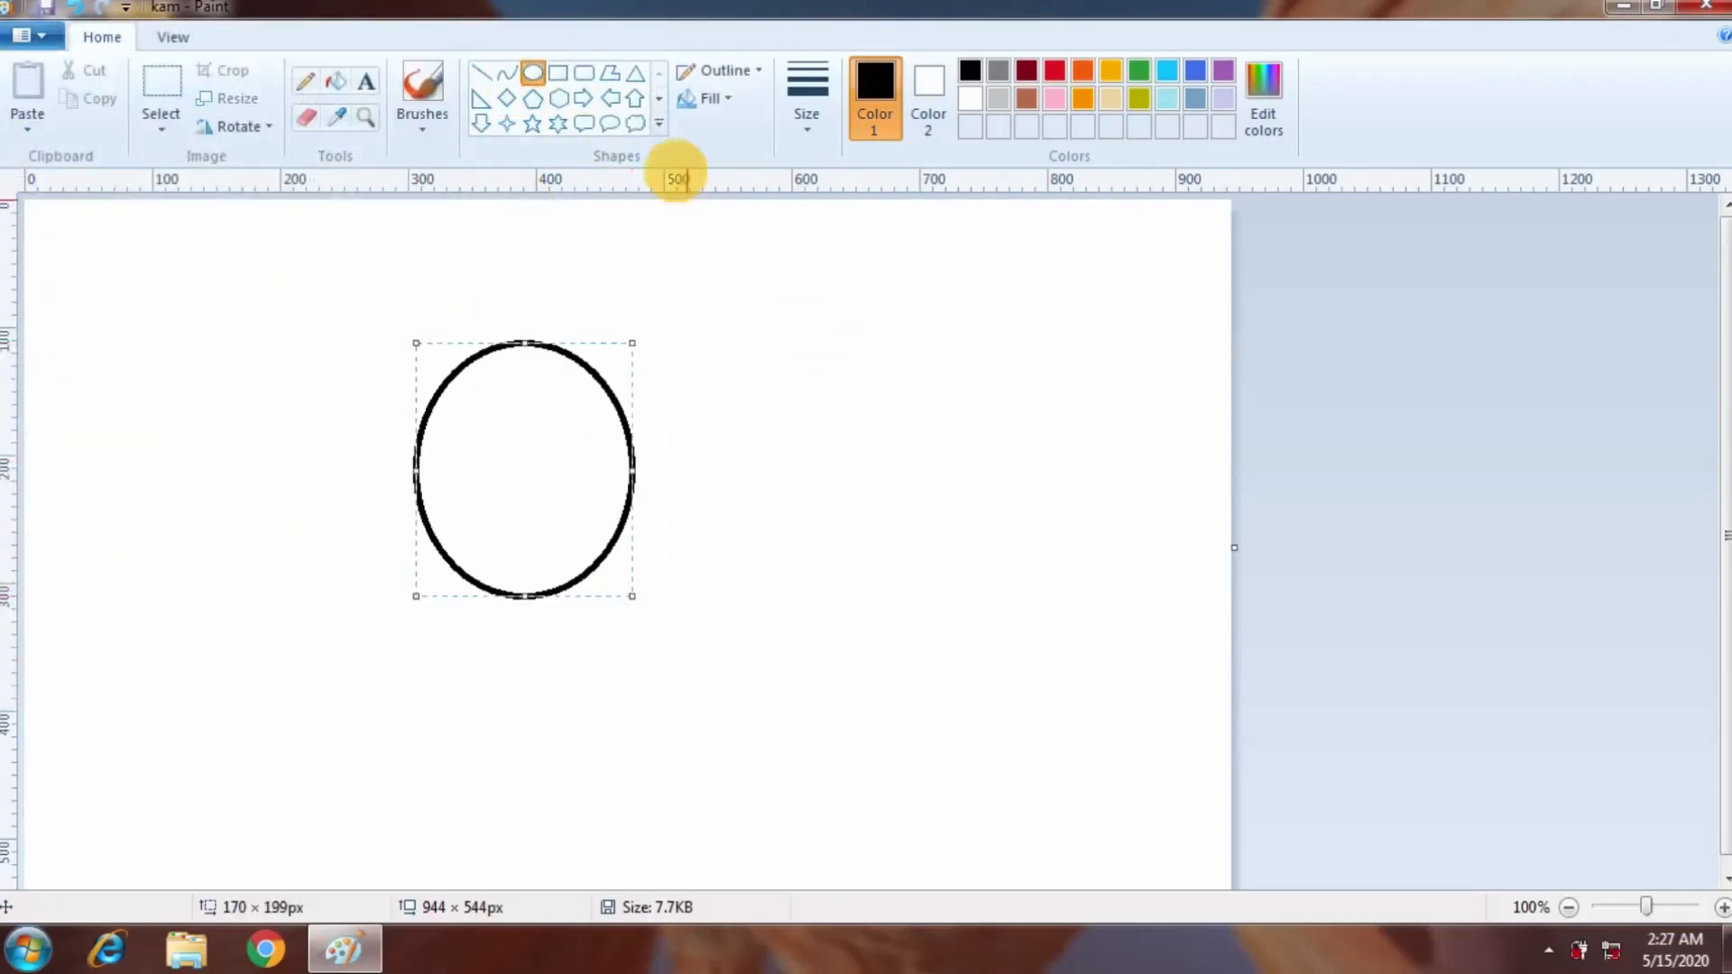
click(584, 72)
drag(883, 428, 1092, 736)
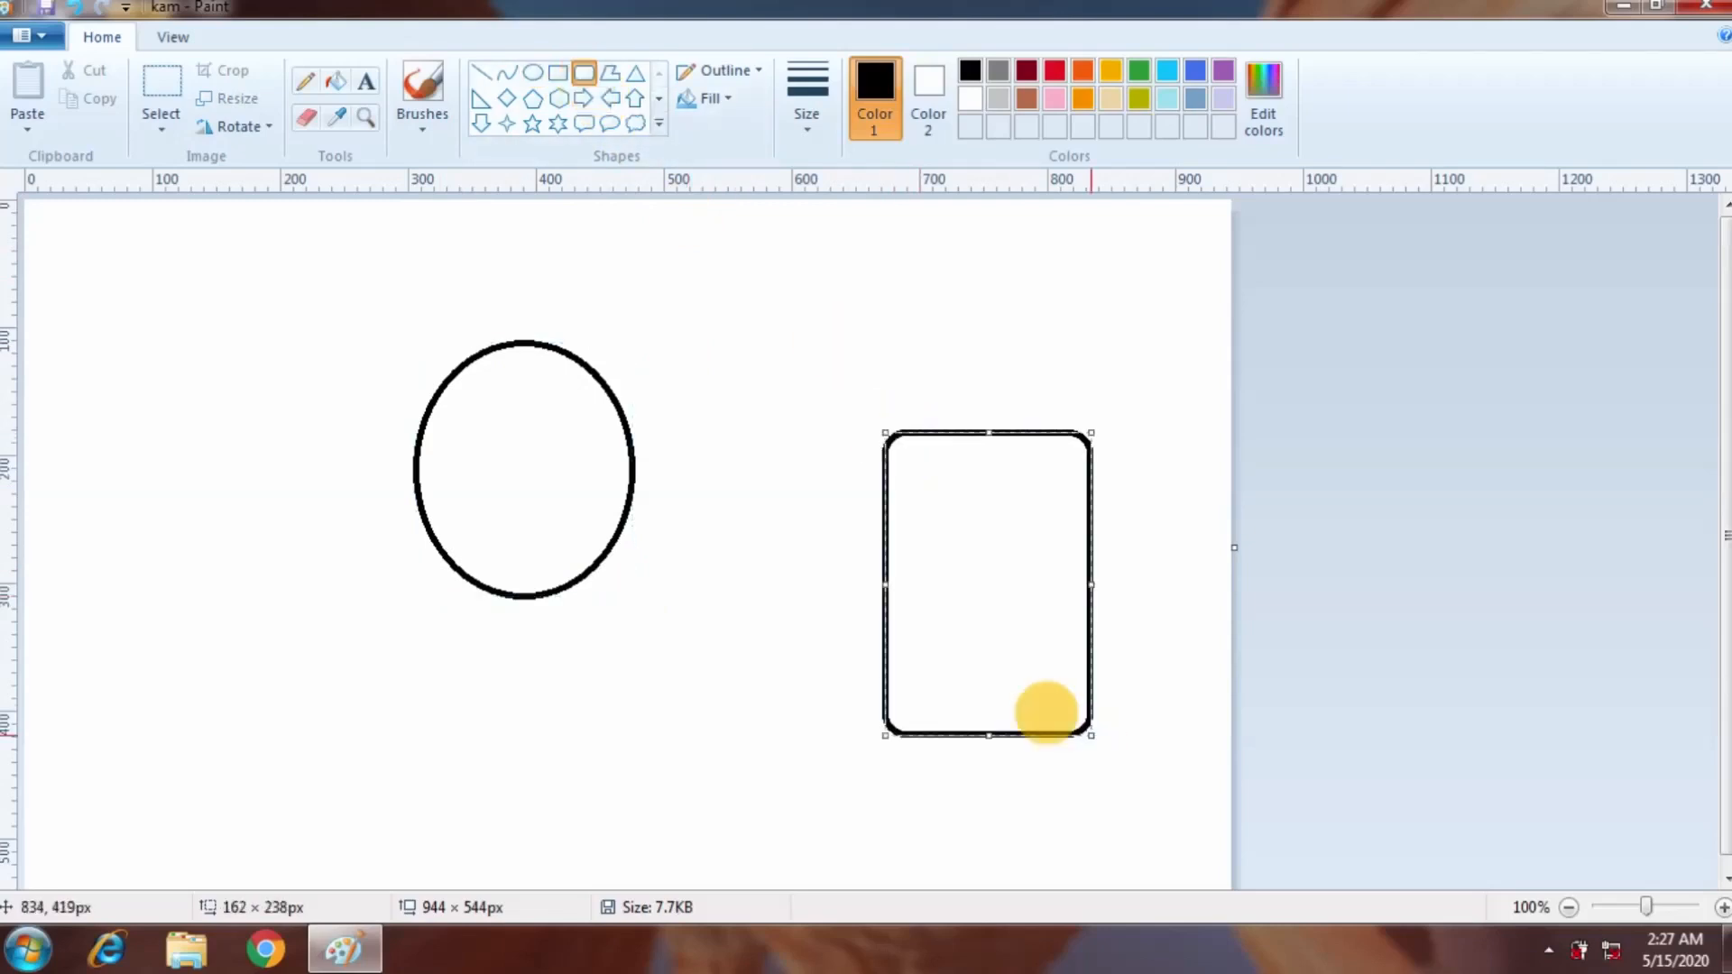
drag(111, 352, 296, 601)
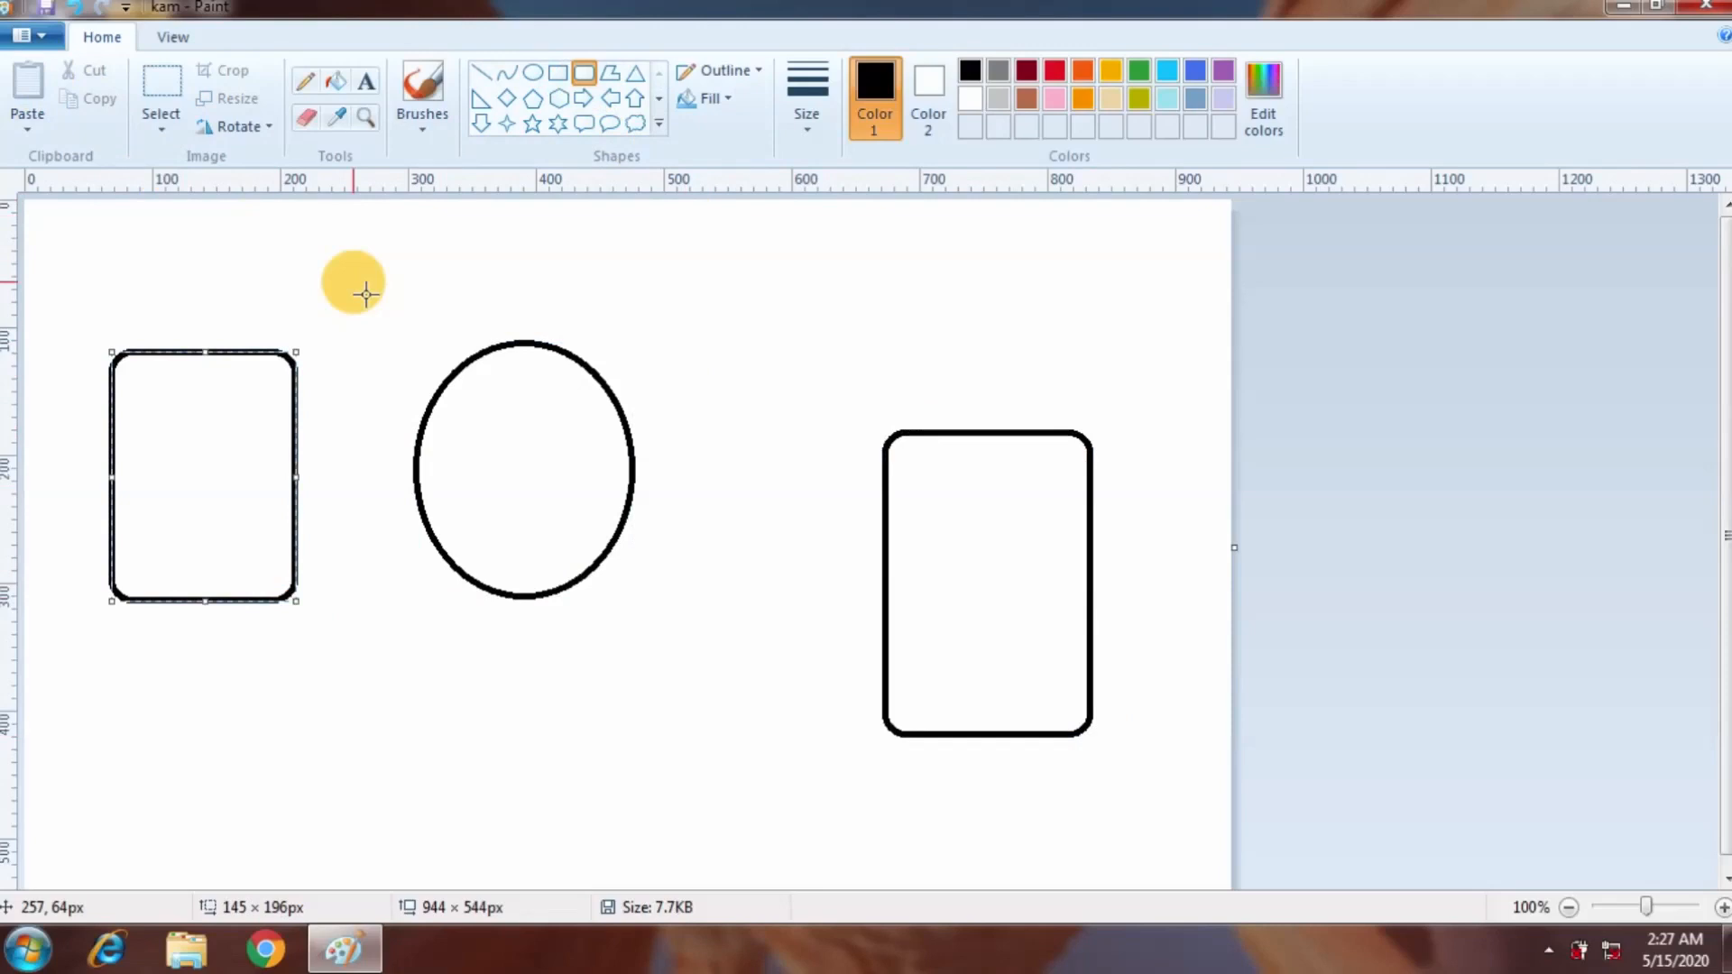
Save the drawn shapes to the existing kam file.
click(31, 36)
click(75, 194)
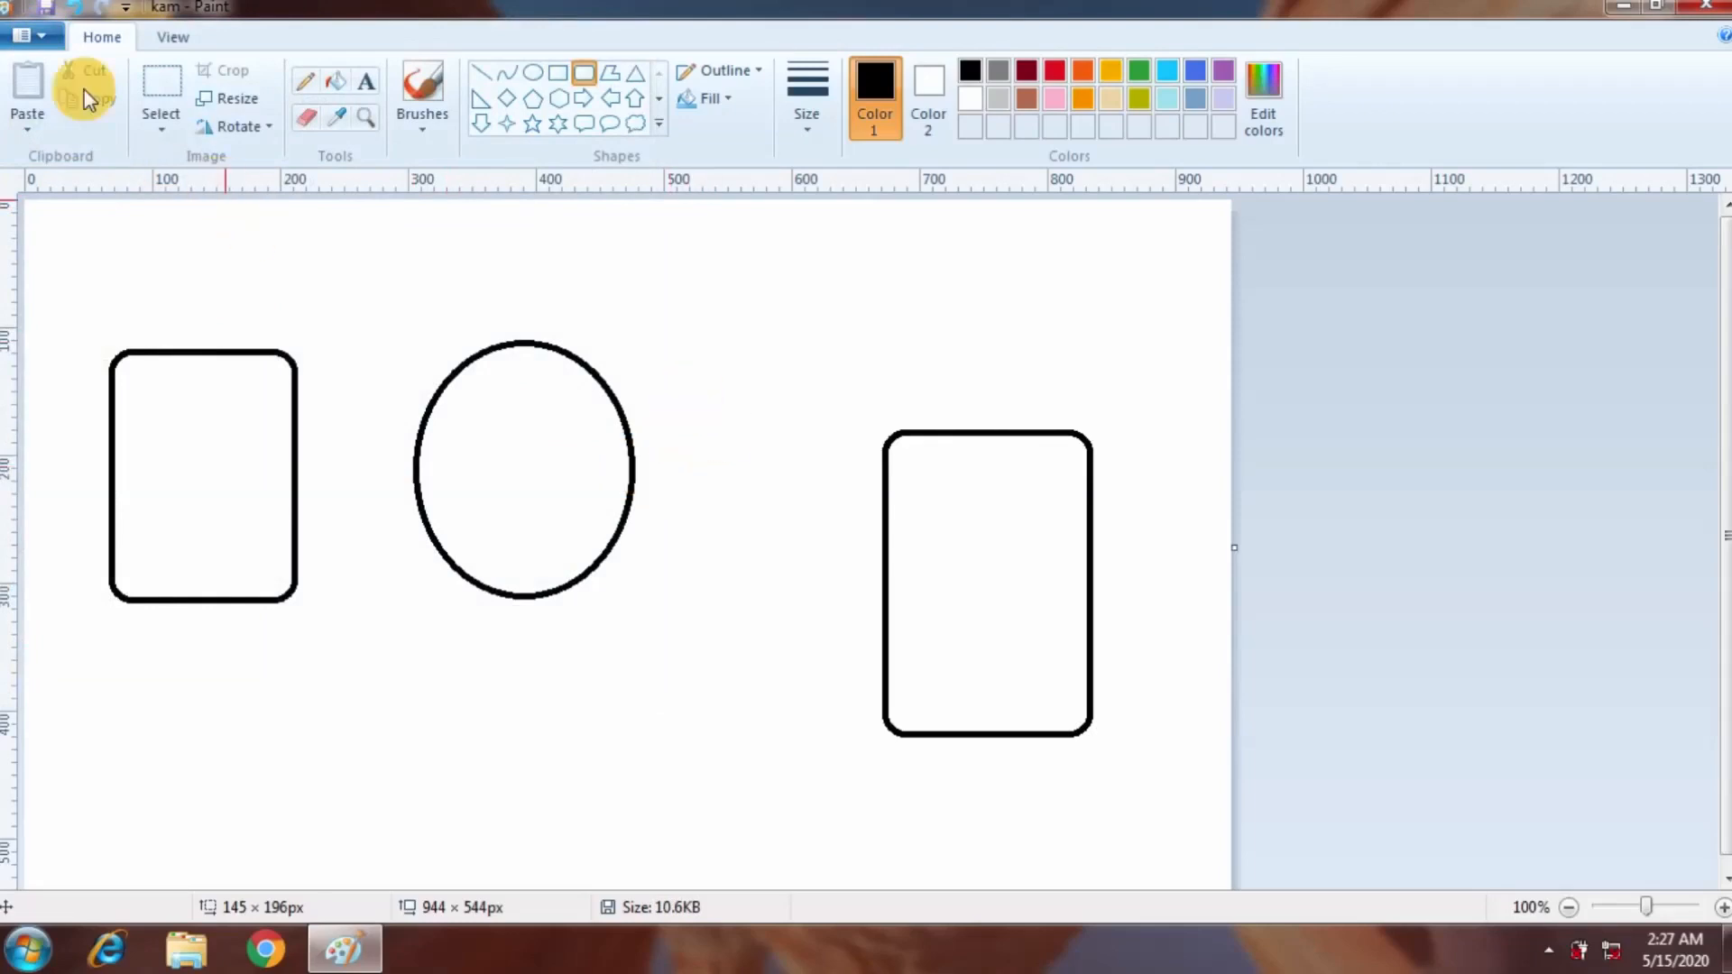
View the available printers and print options for the picture, and close the Print dialog without printing.
click(27, 34)
mouse_move(96, 271)
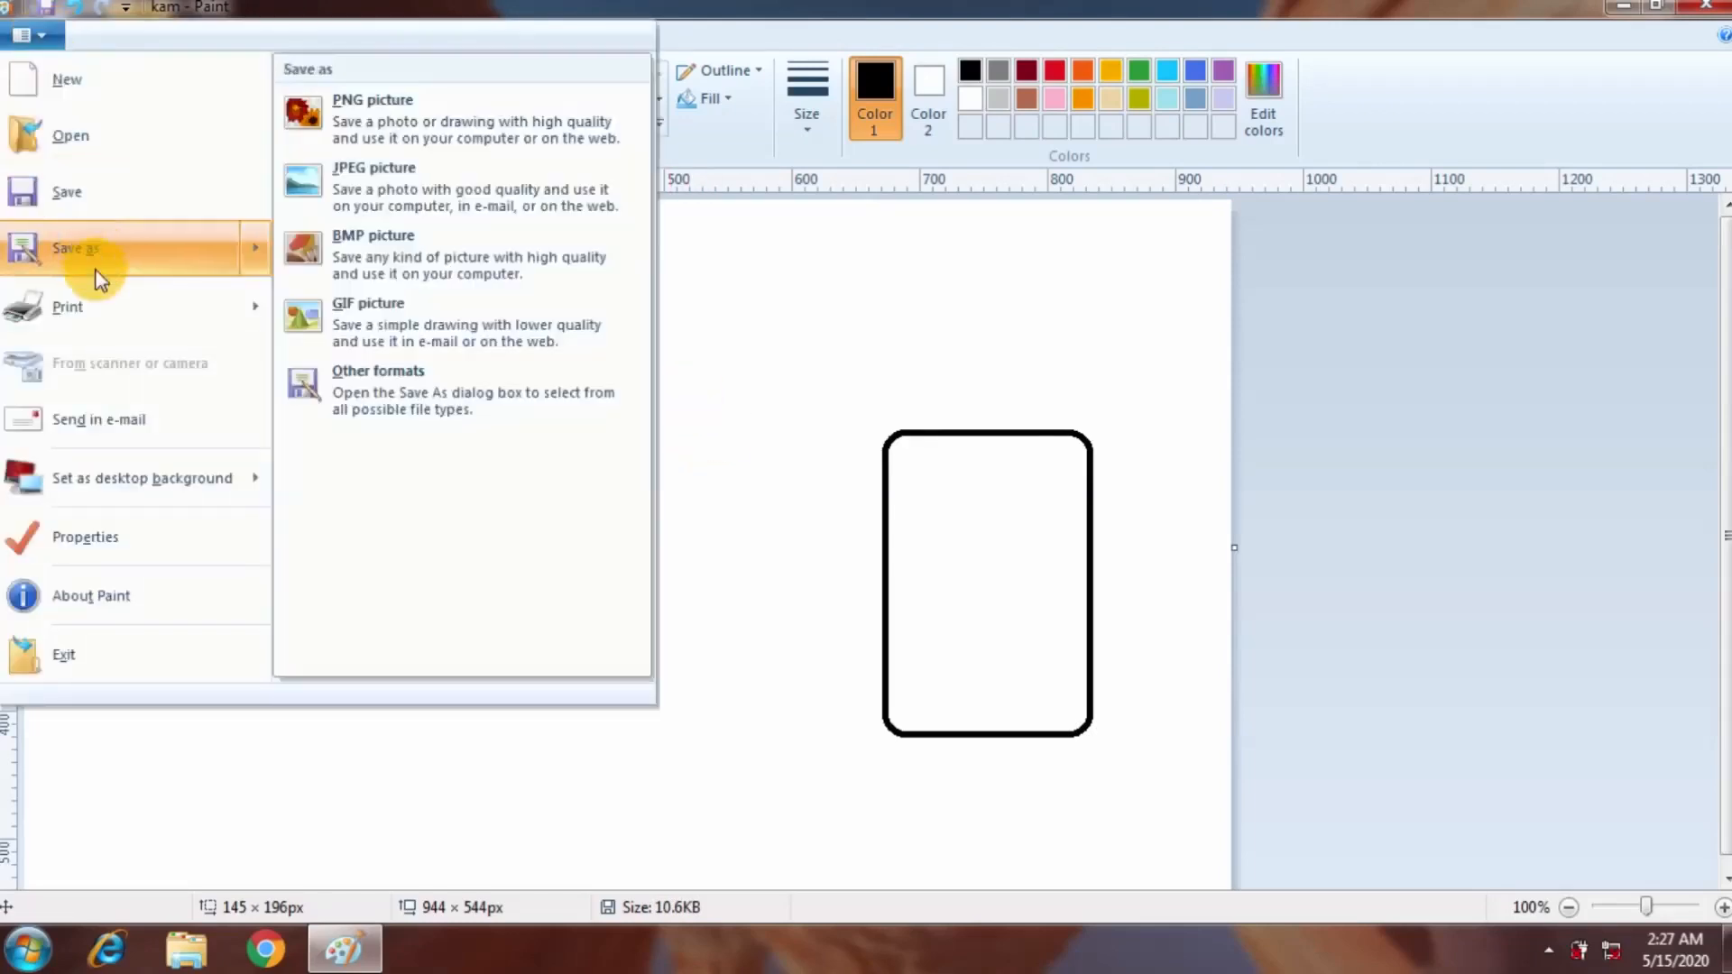
mouse_move(90, 316)
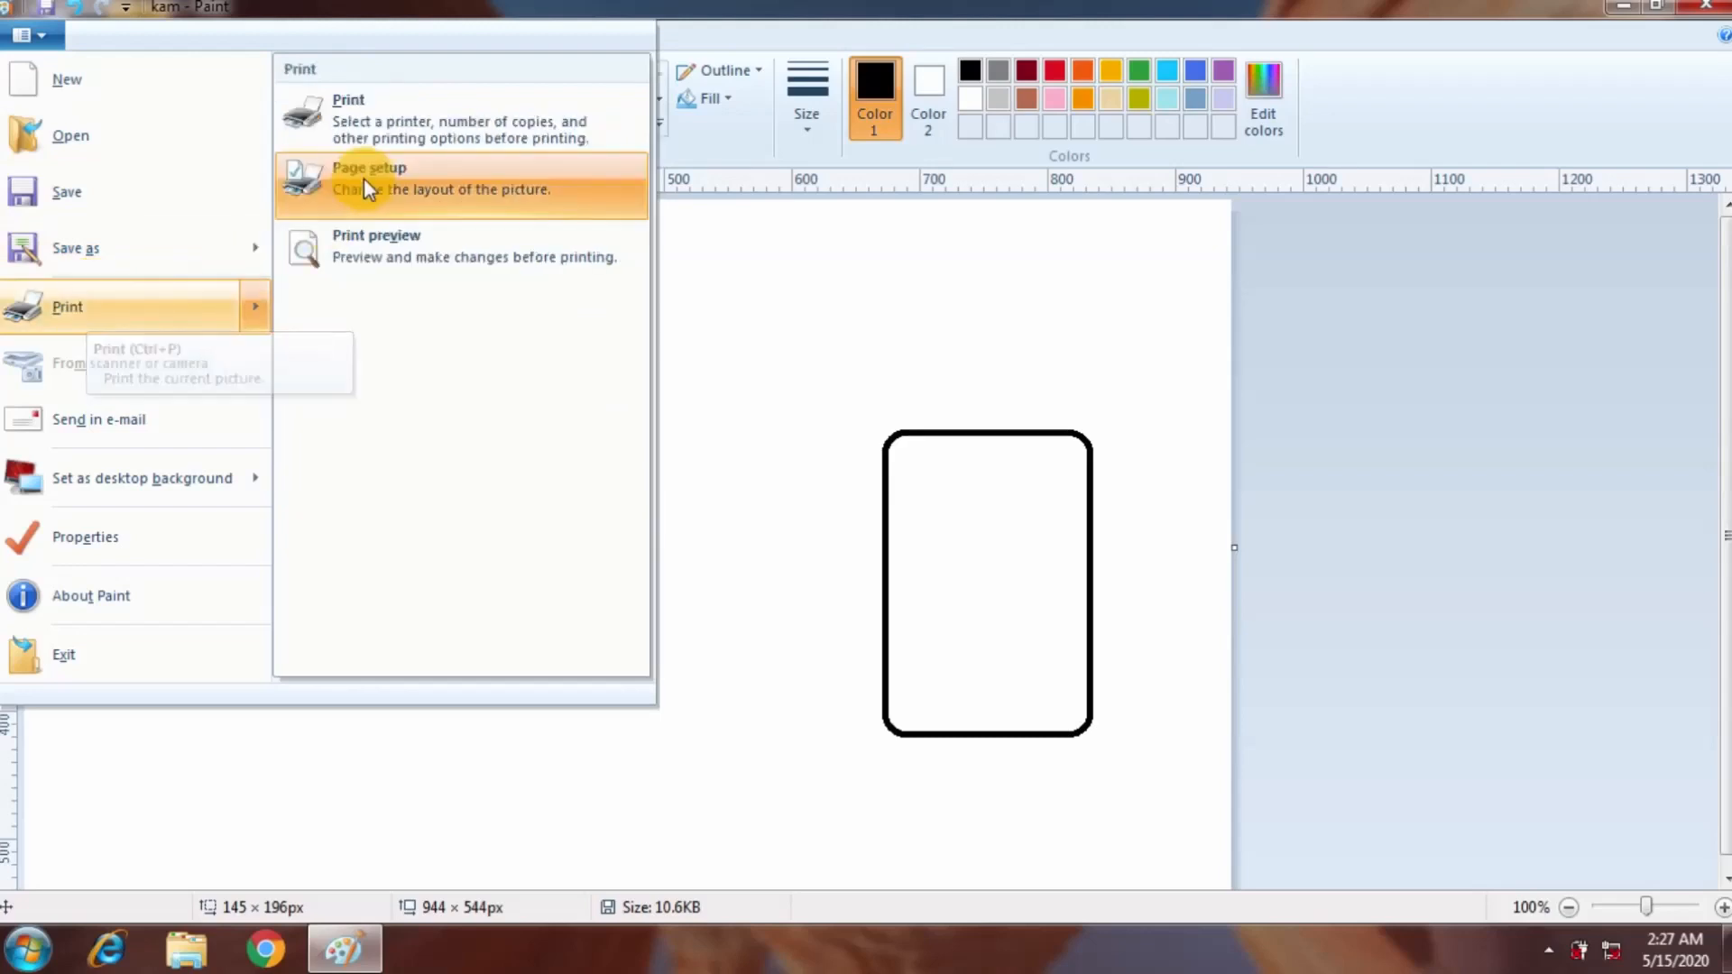
click(395, 136)
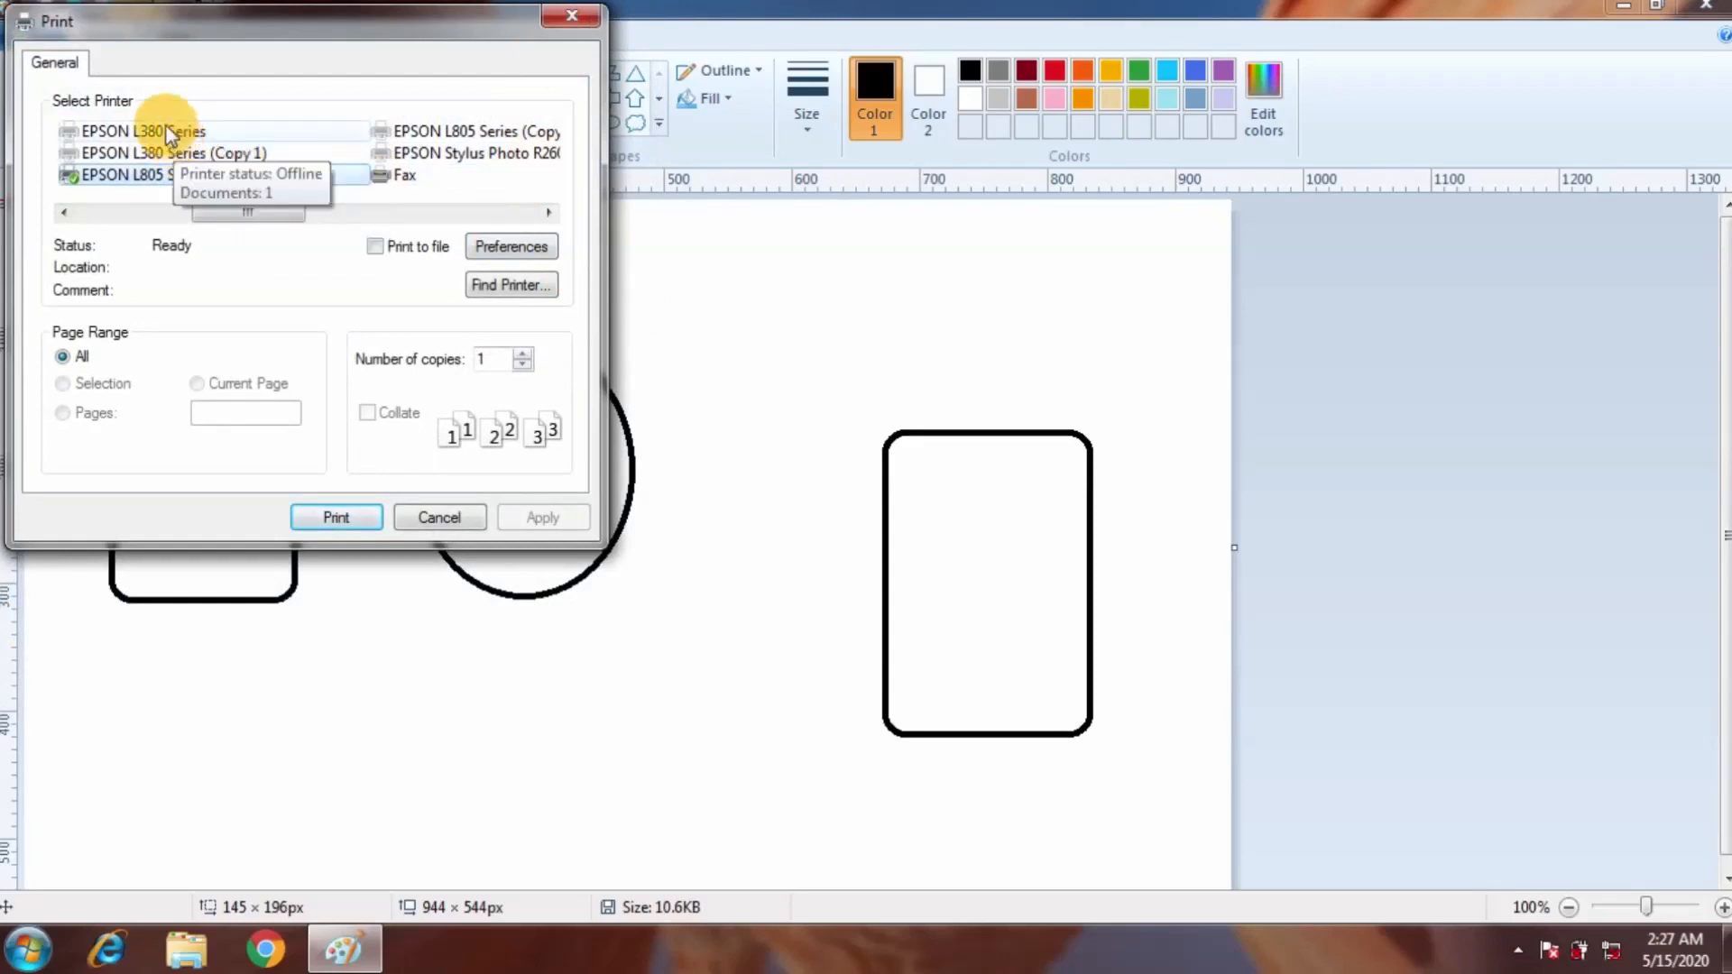
click(573, 14)
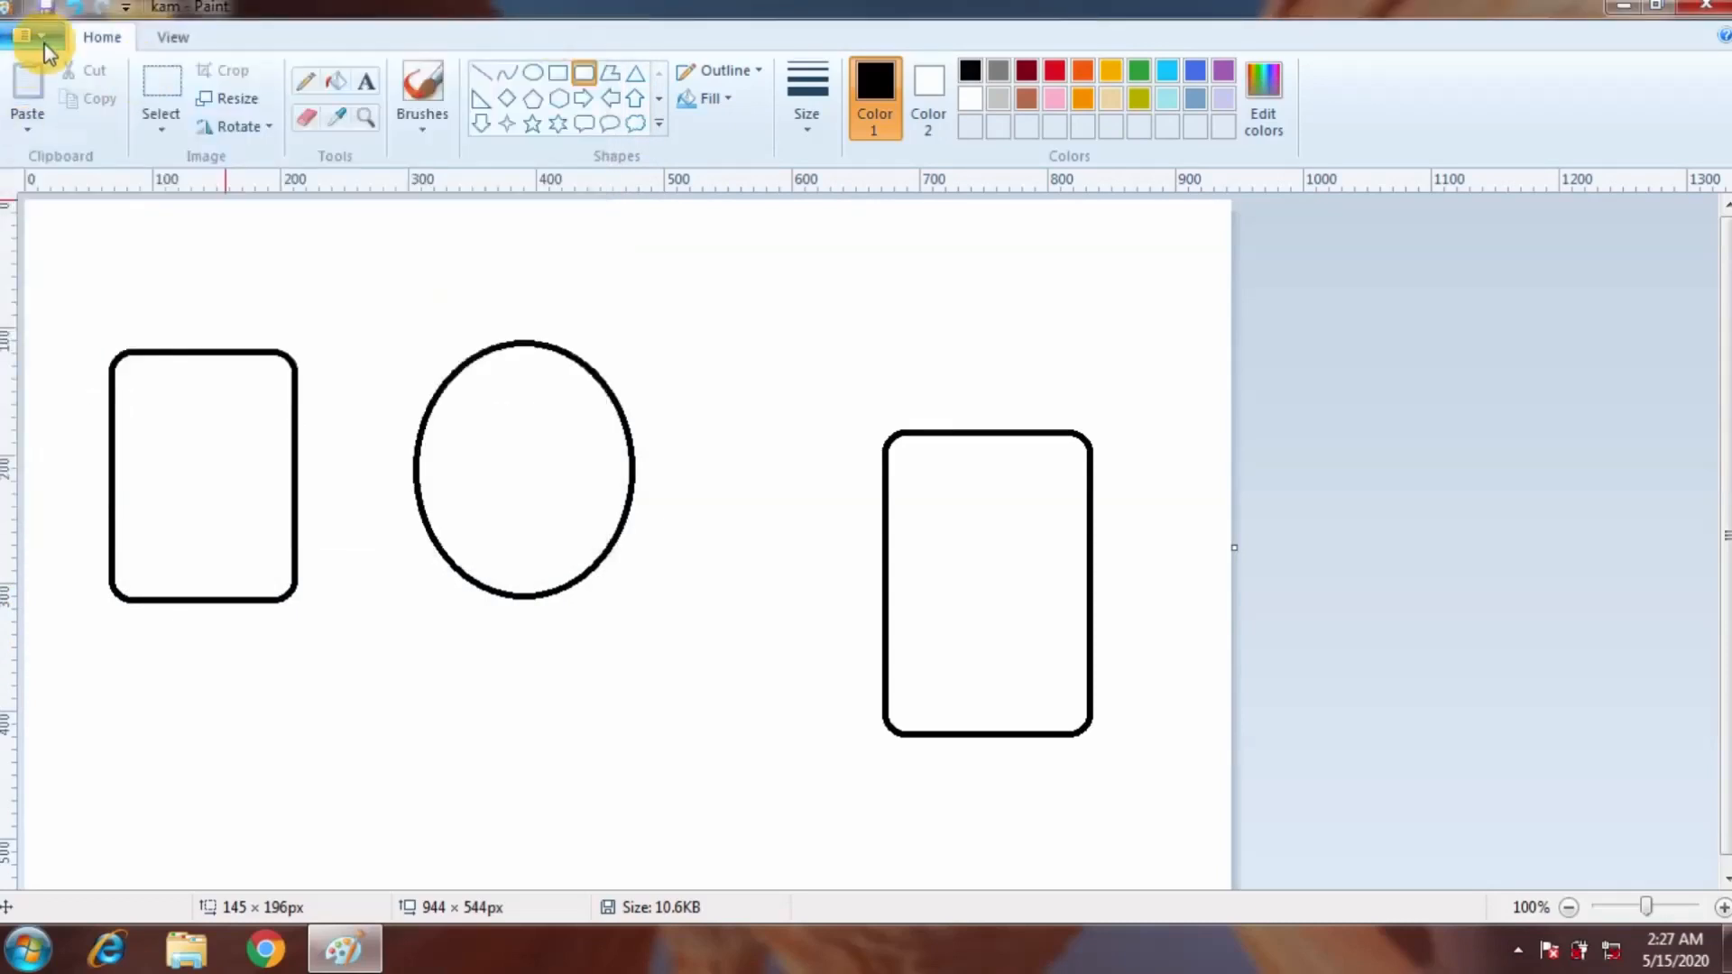
View the paper sizes offered in the Page Setup dialog and cancel it without changing anything.
click(45, 42)
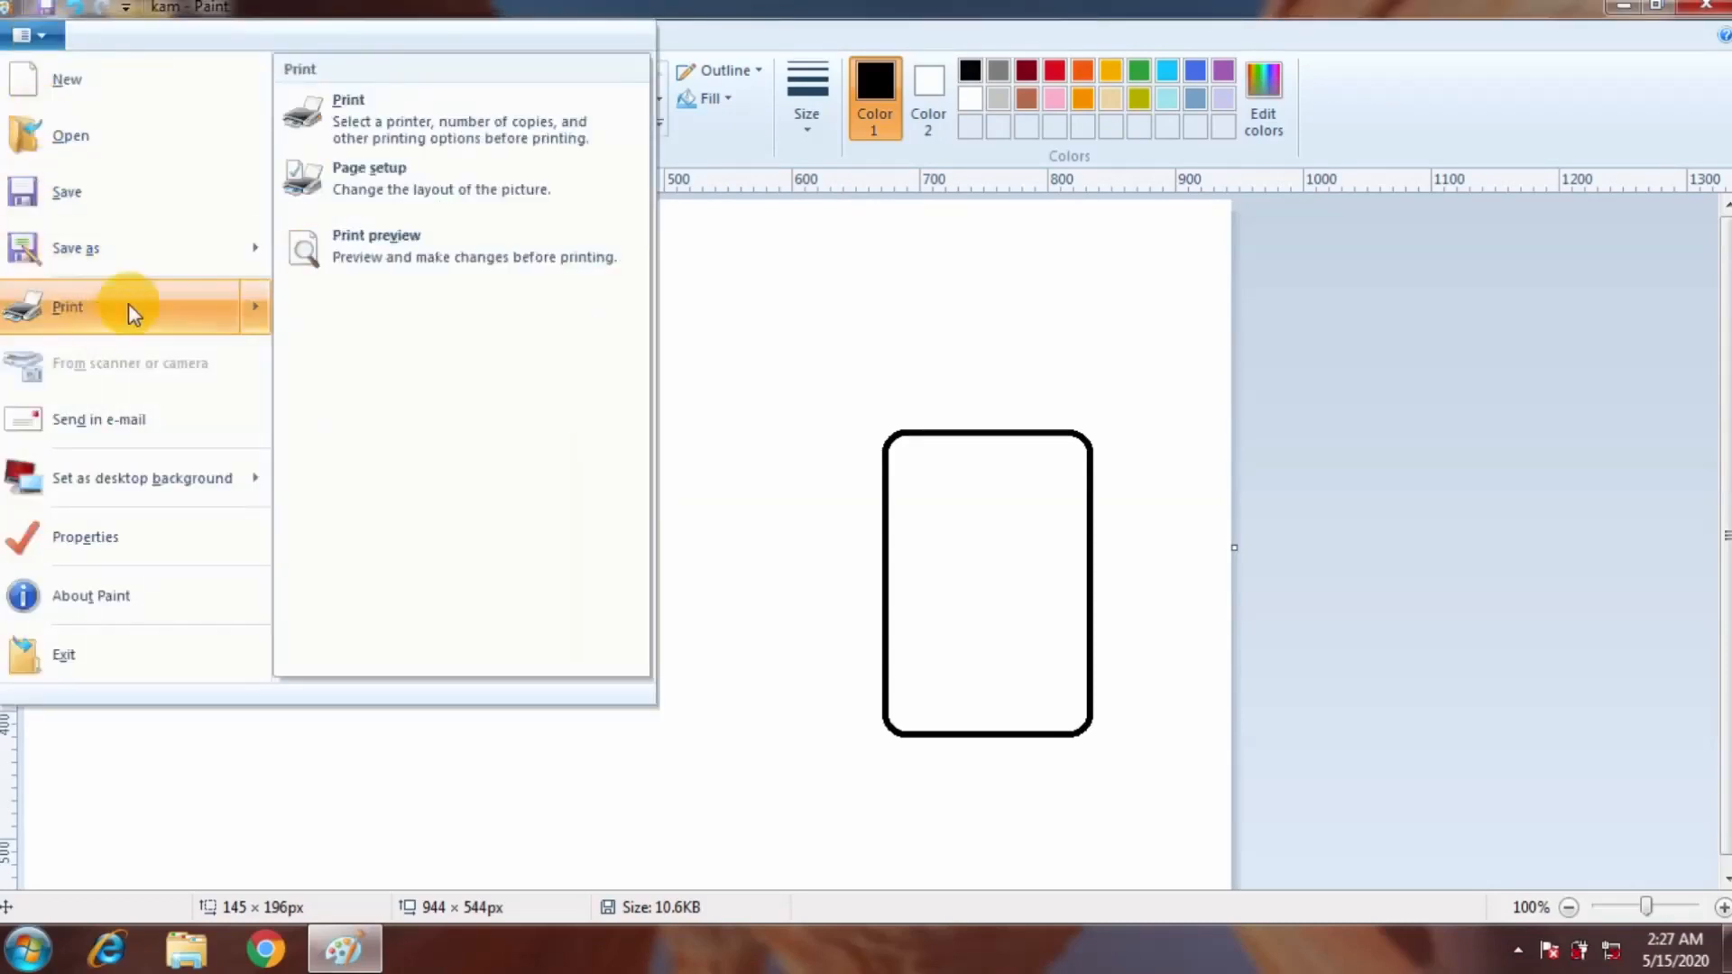
click(394, 177)
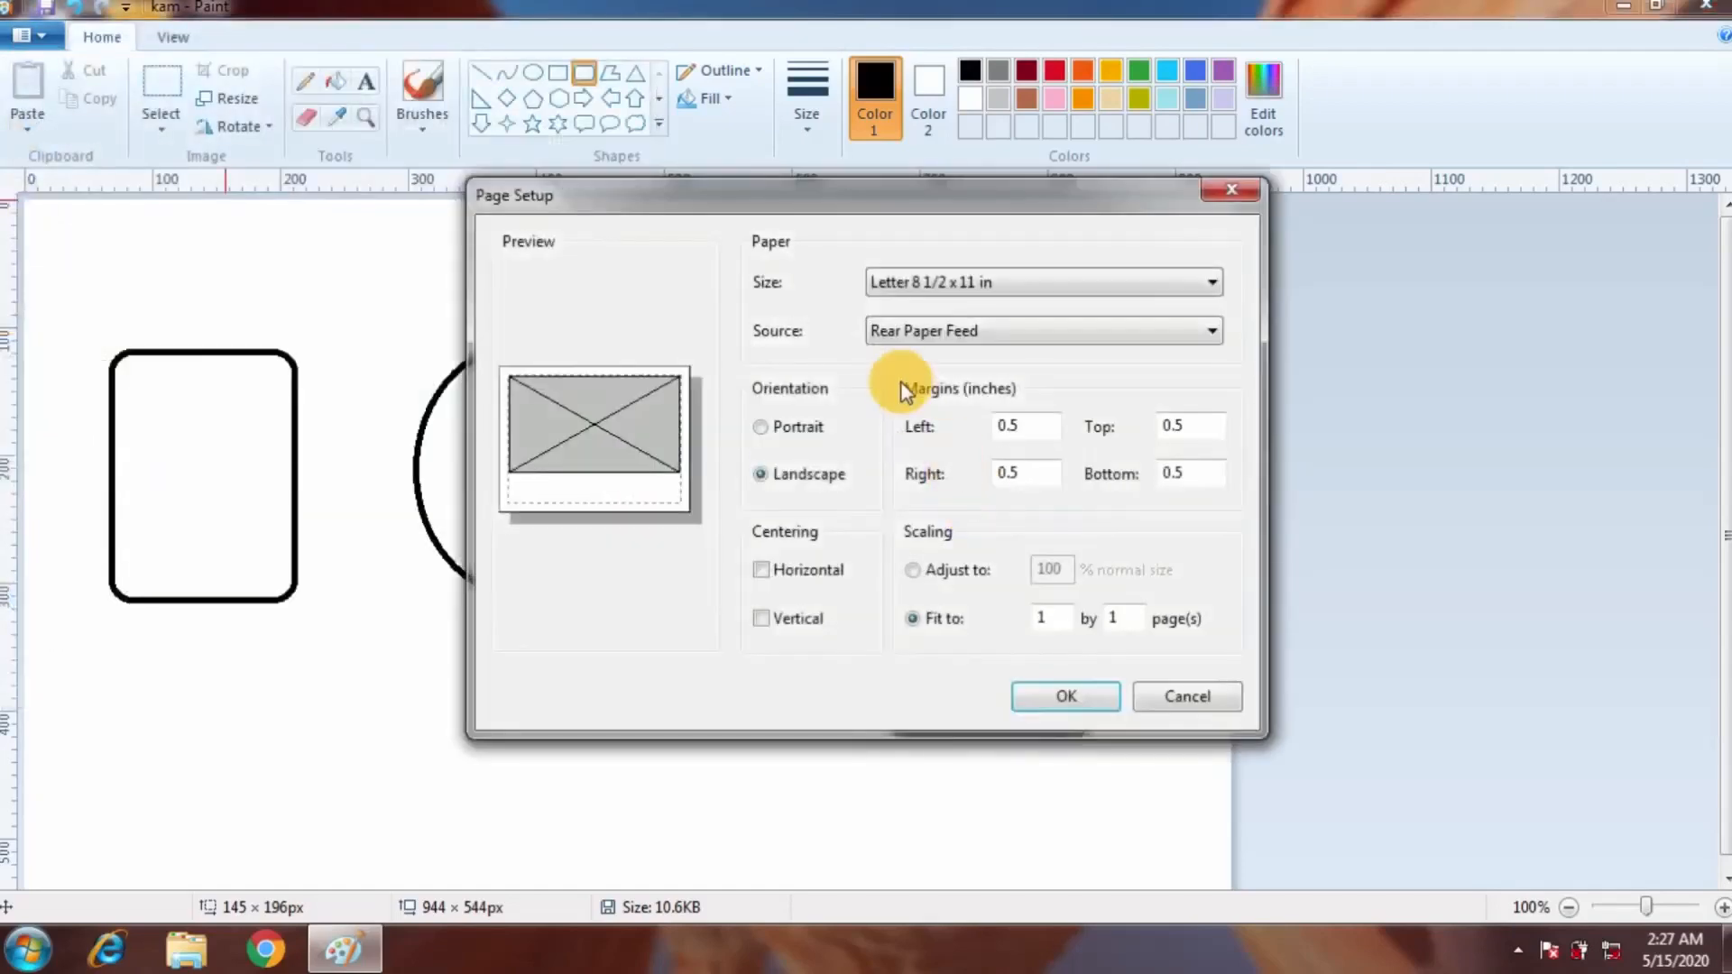
click(922, 286)
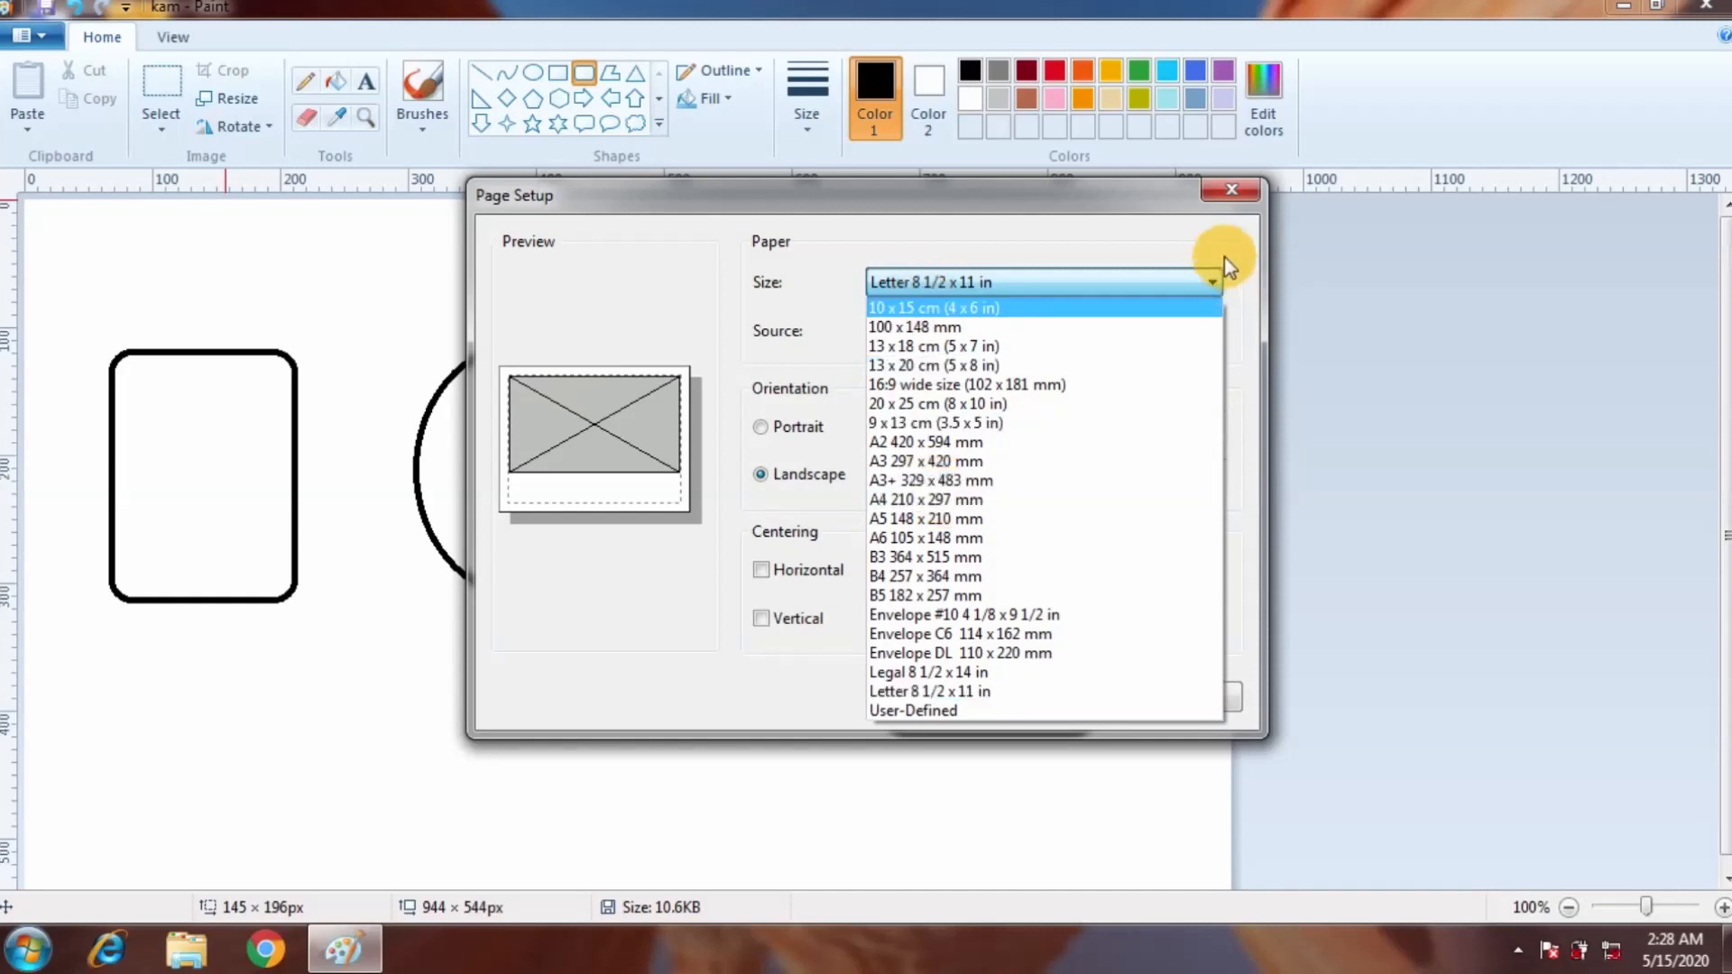
click(1237, 190)
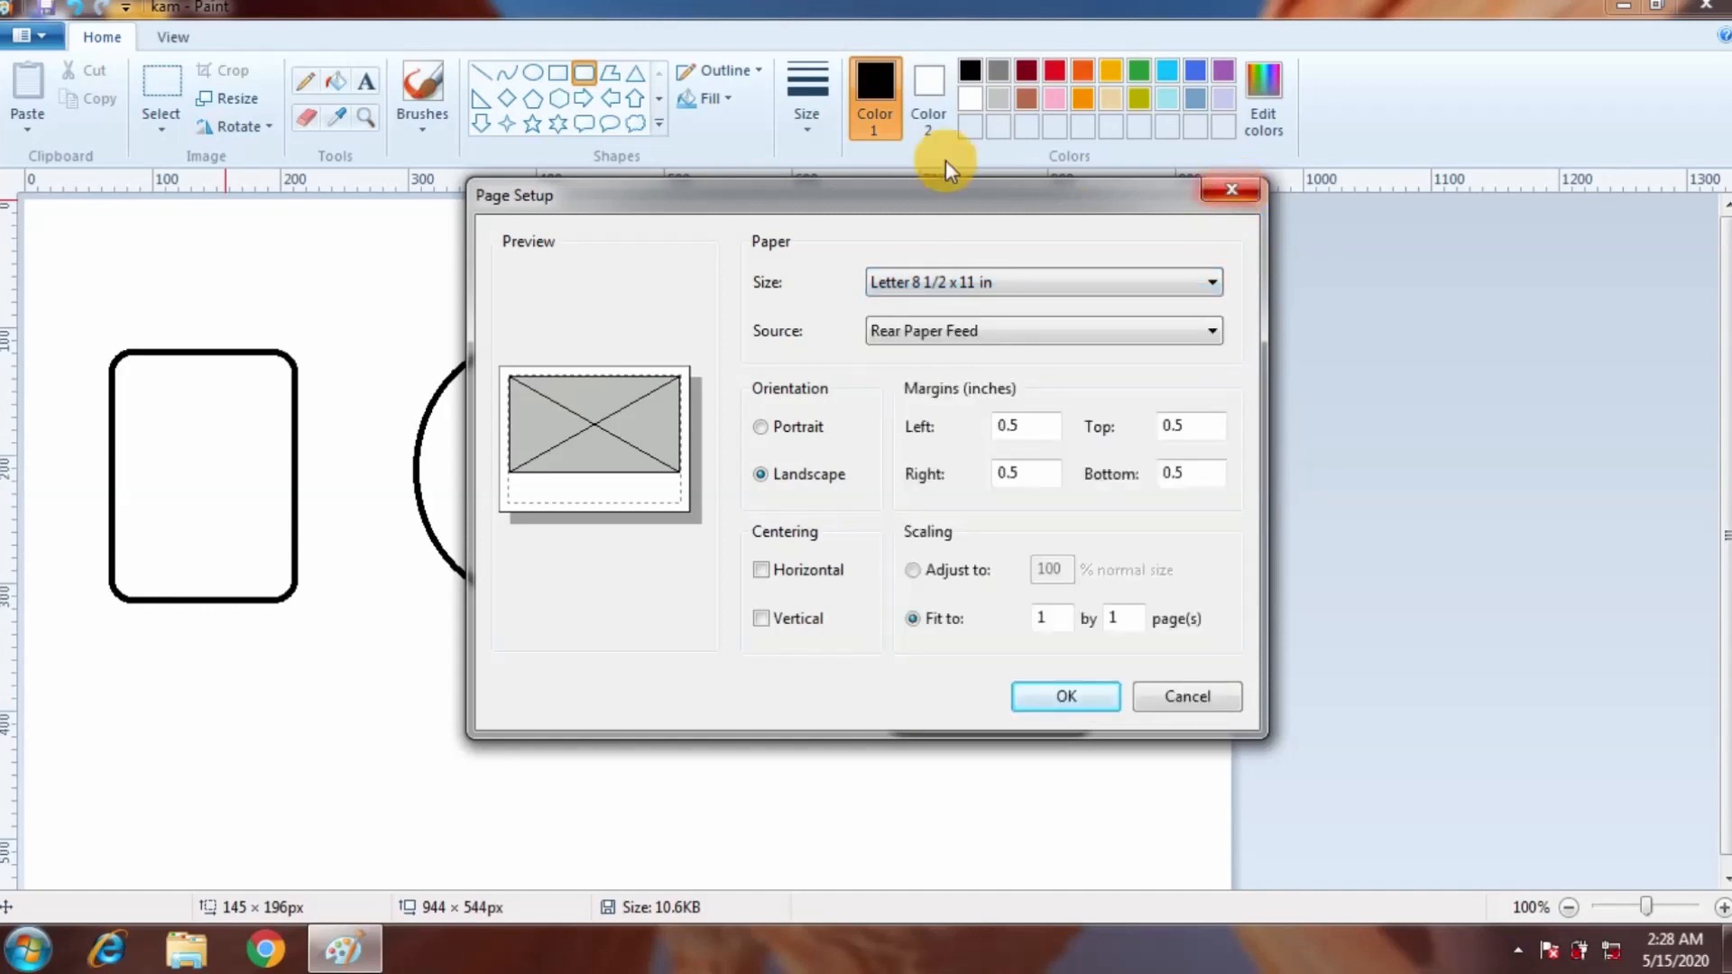
click(1175, 699)
View the picture in print preview and return to the normal editing view.
click(32, 36)
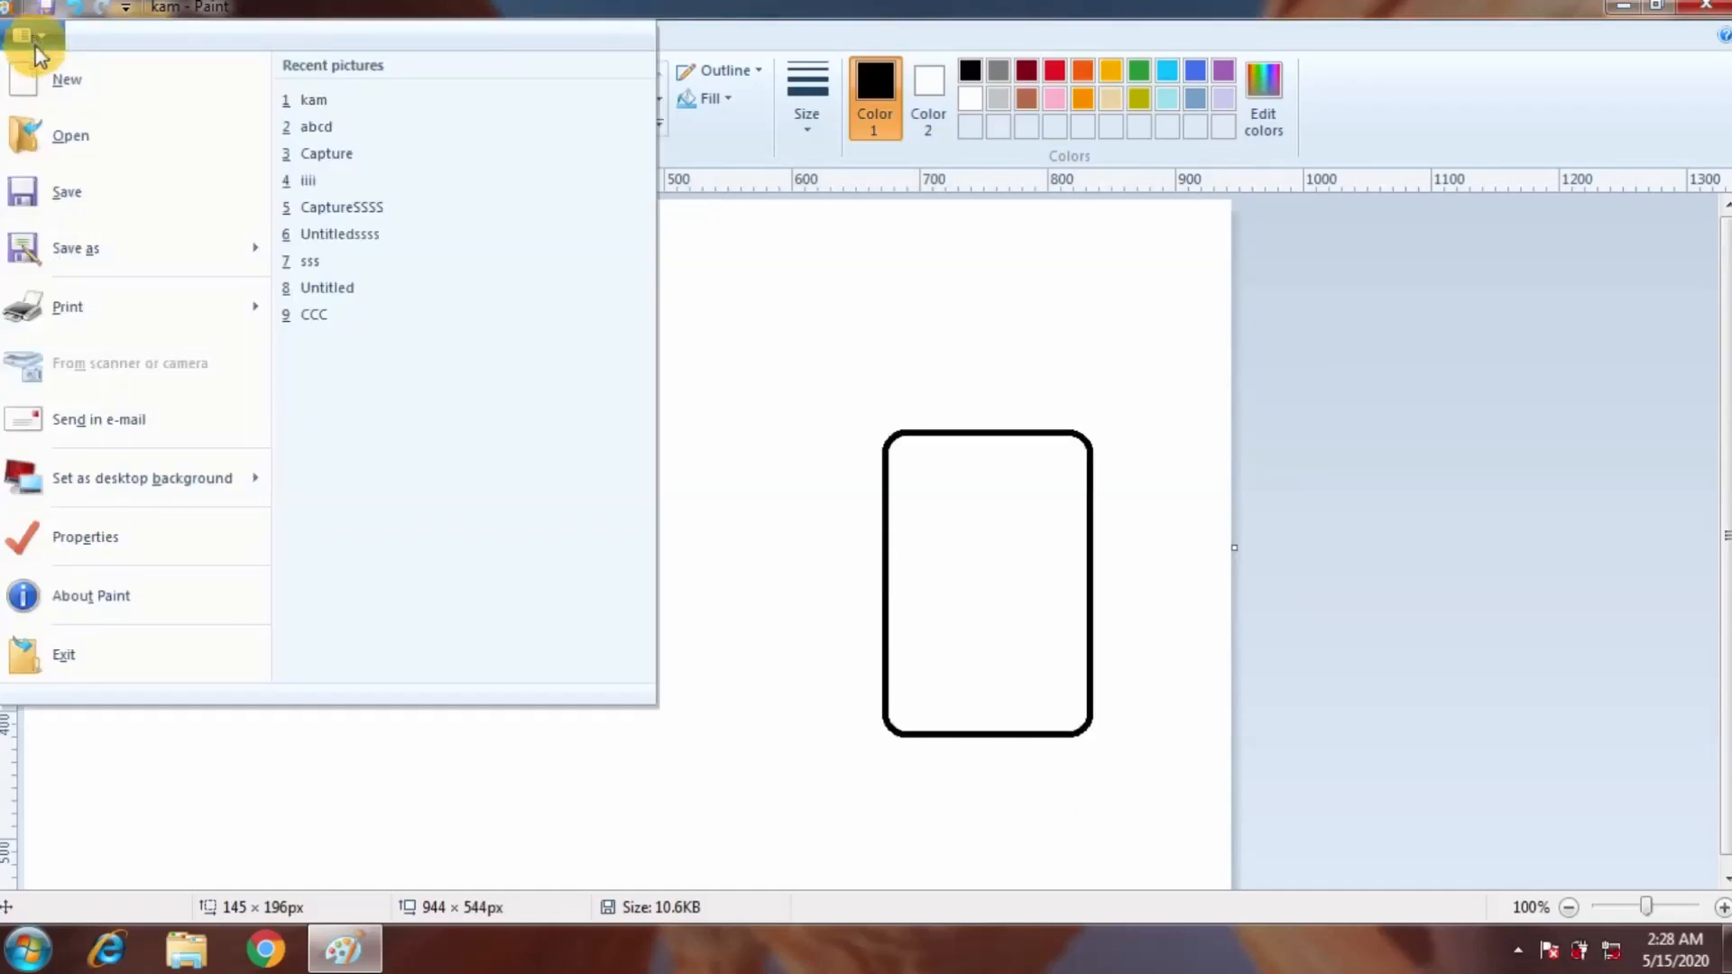
mouse_move(97, 311)
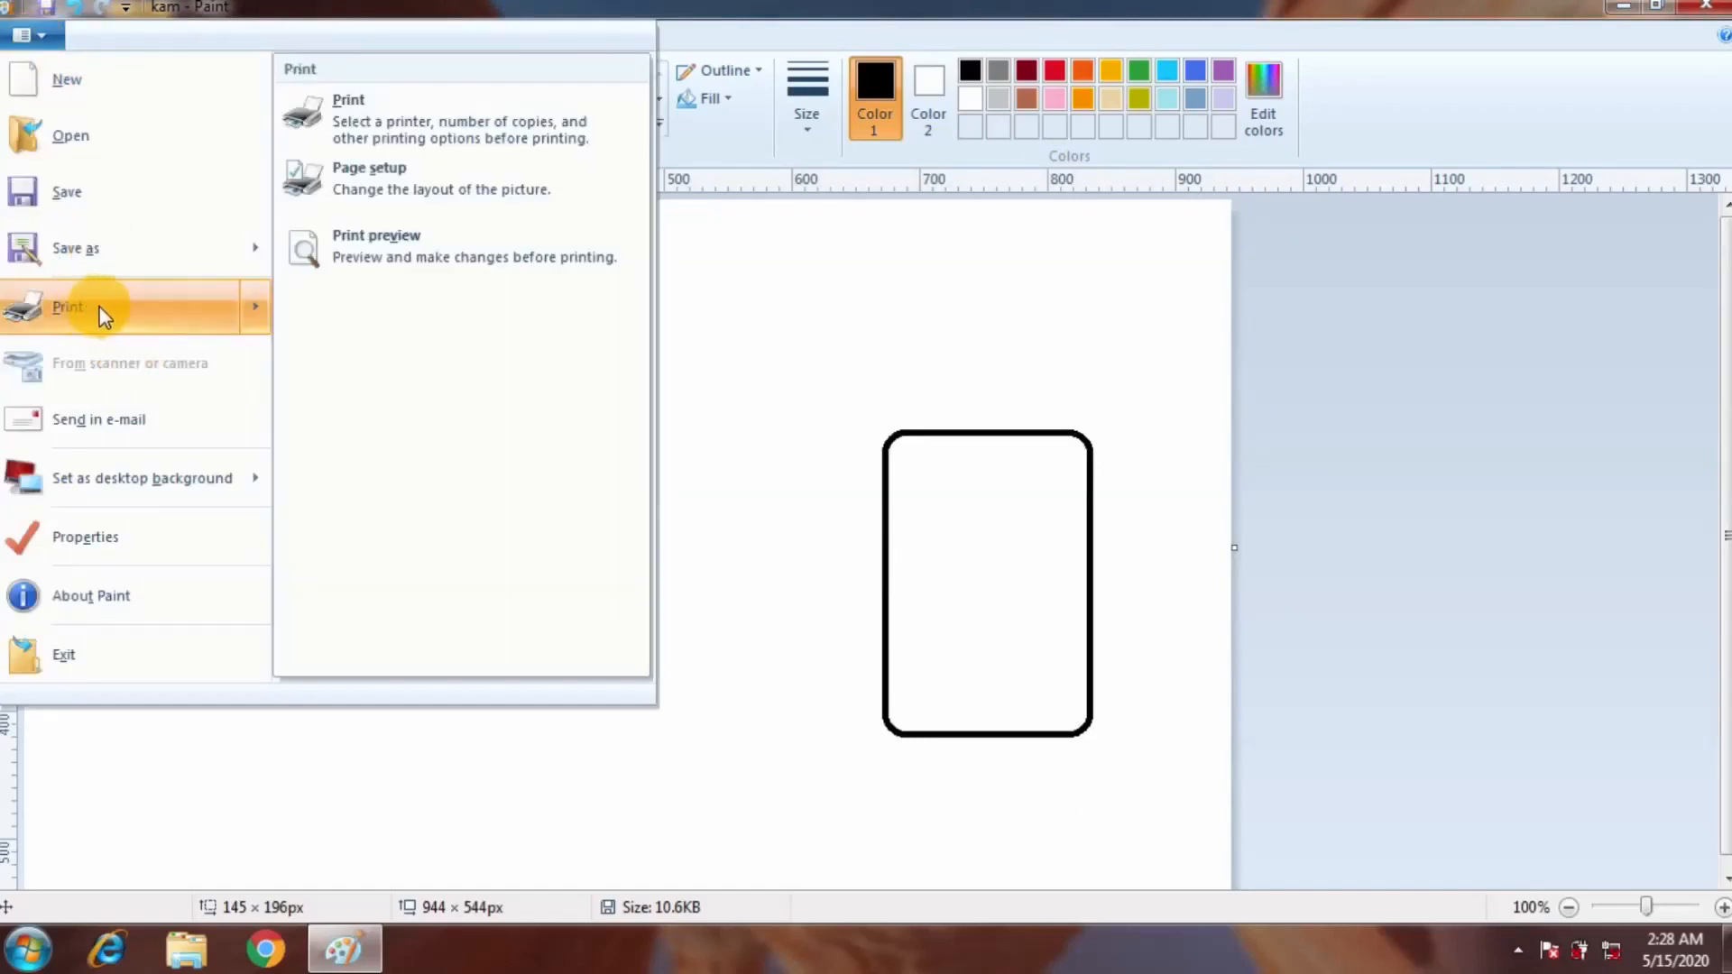
click(385, 236)
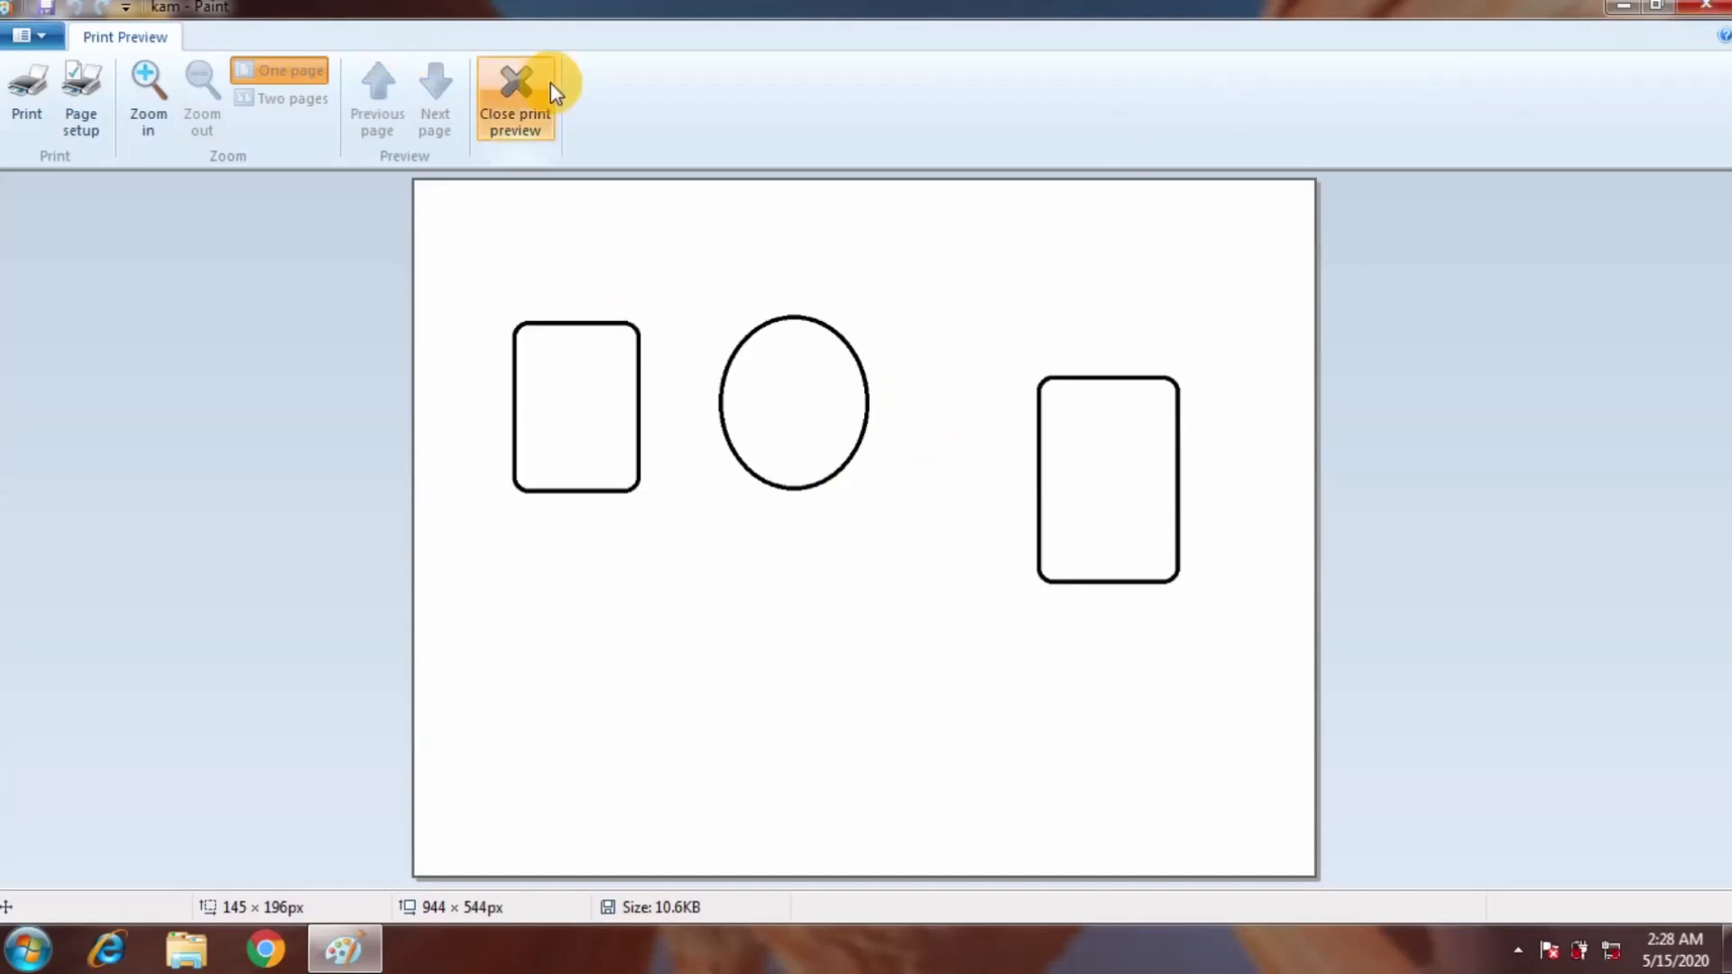
click(1718, 9)
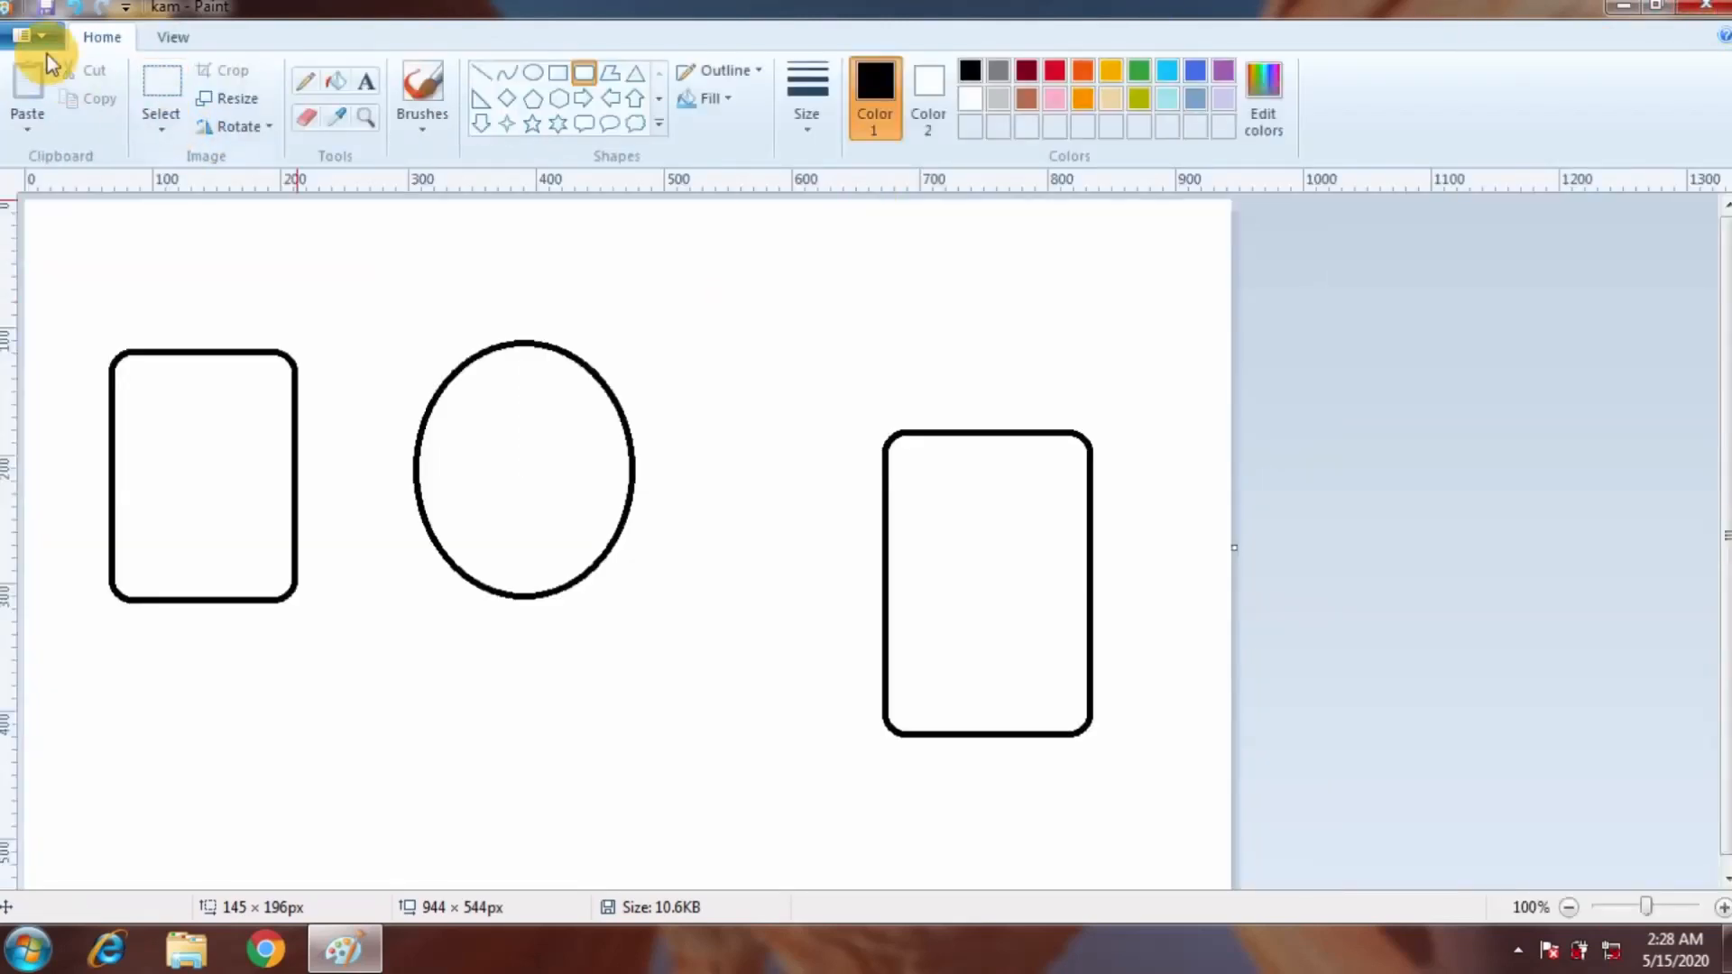
Look over the Fill, Tile and Center options for using the picture as wallpaper without applying any.
click(39, 44)
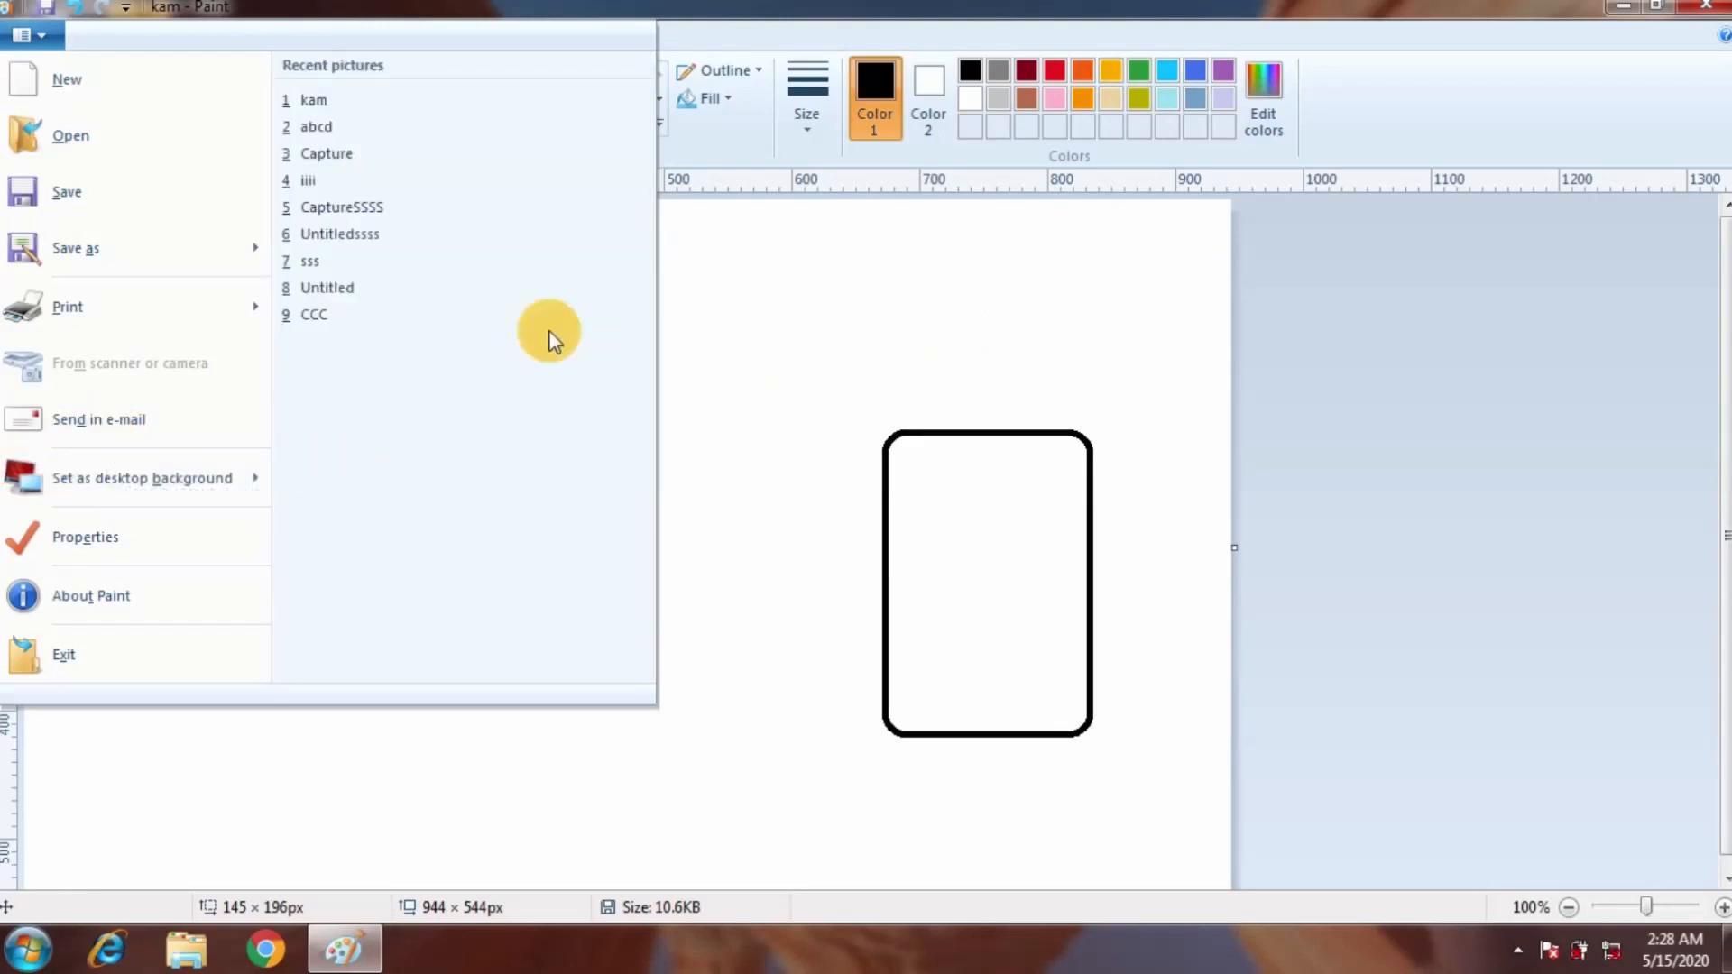
mouse_move(141, 495)
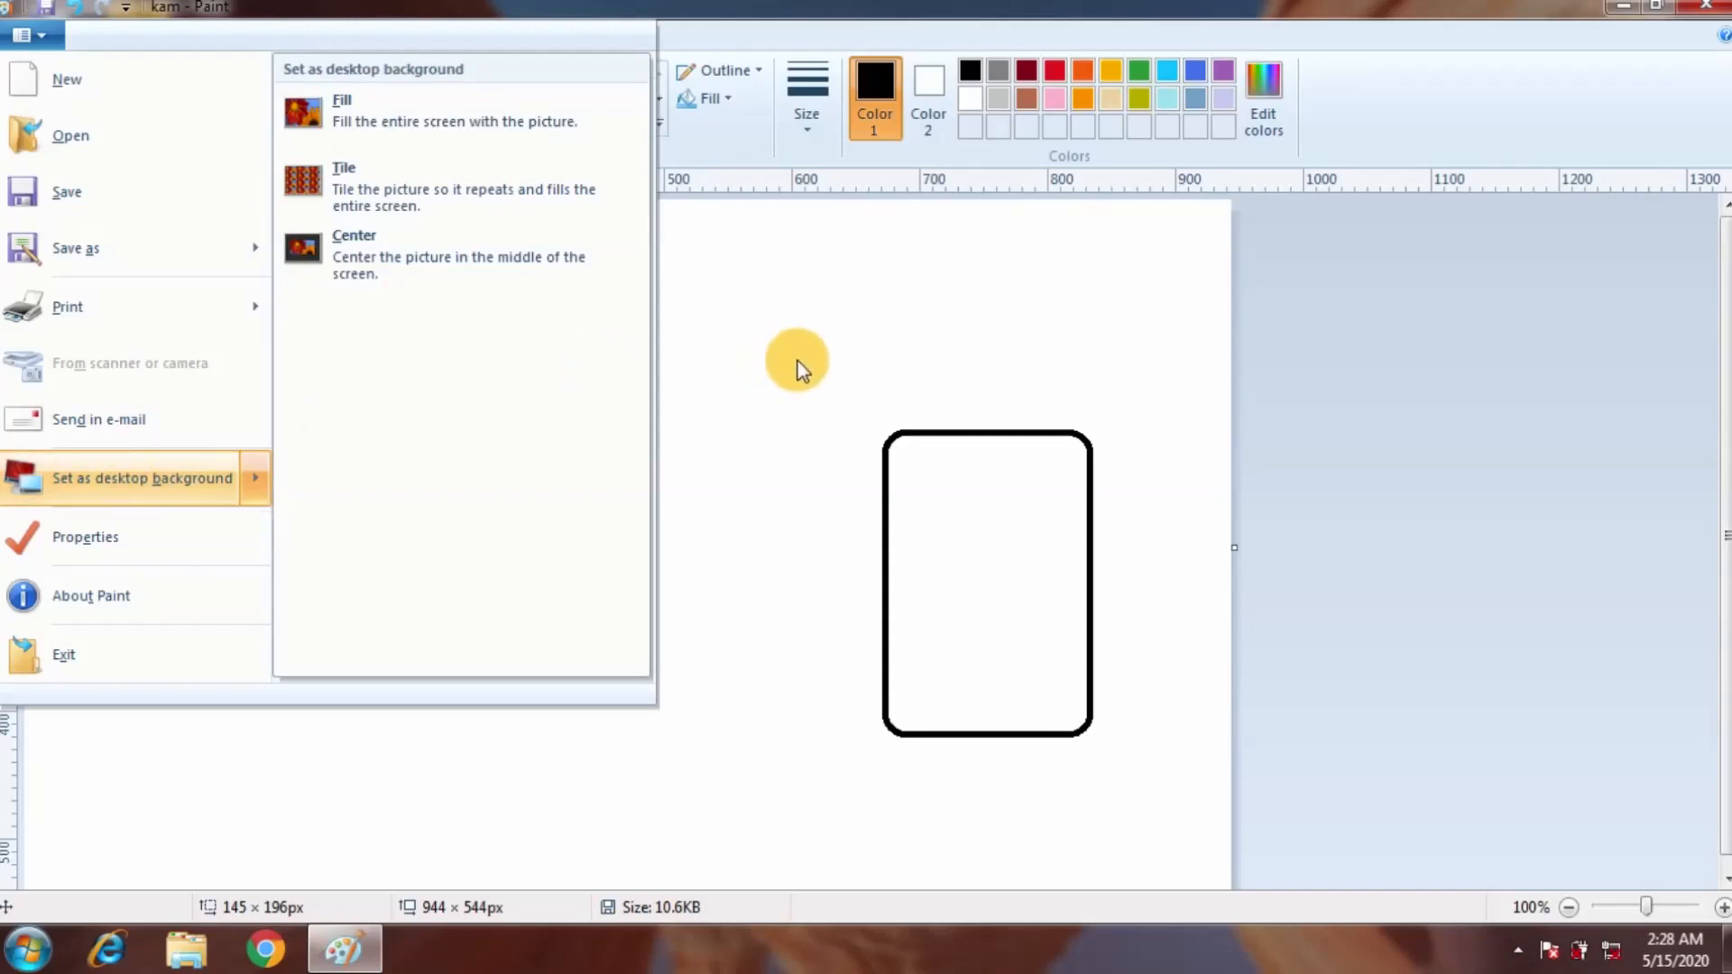
click(826, 363)
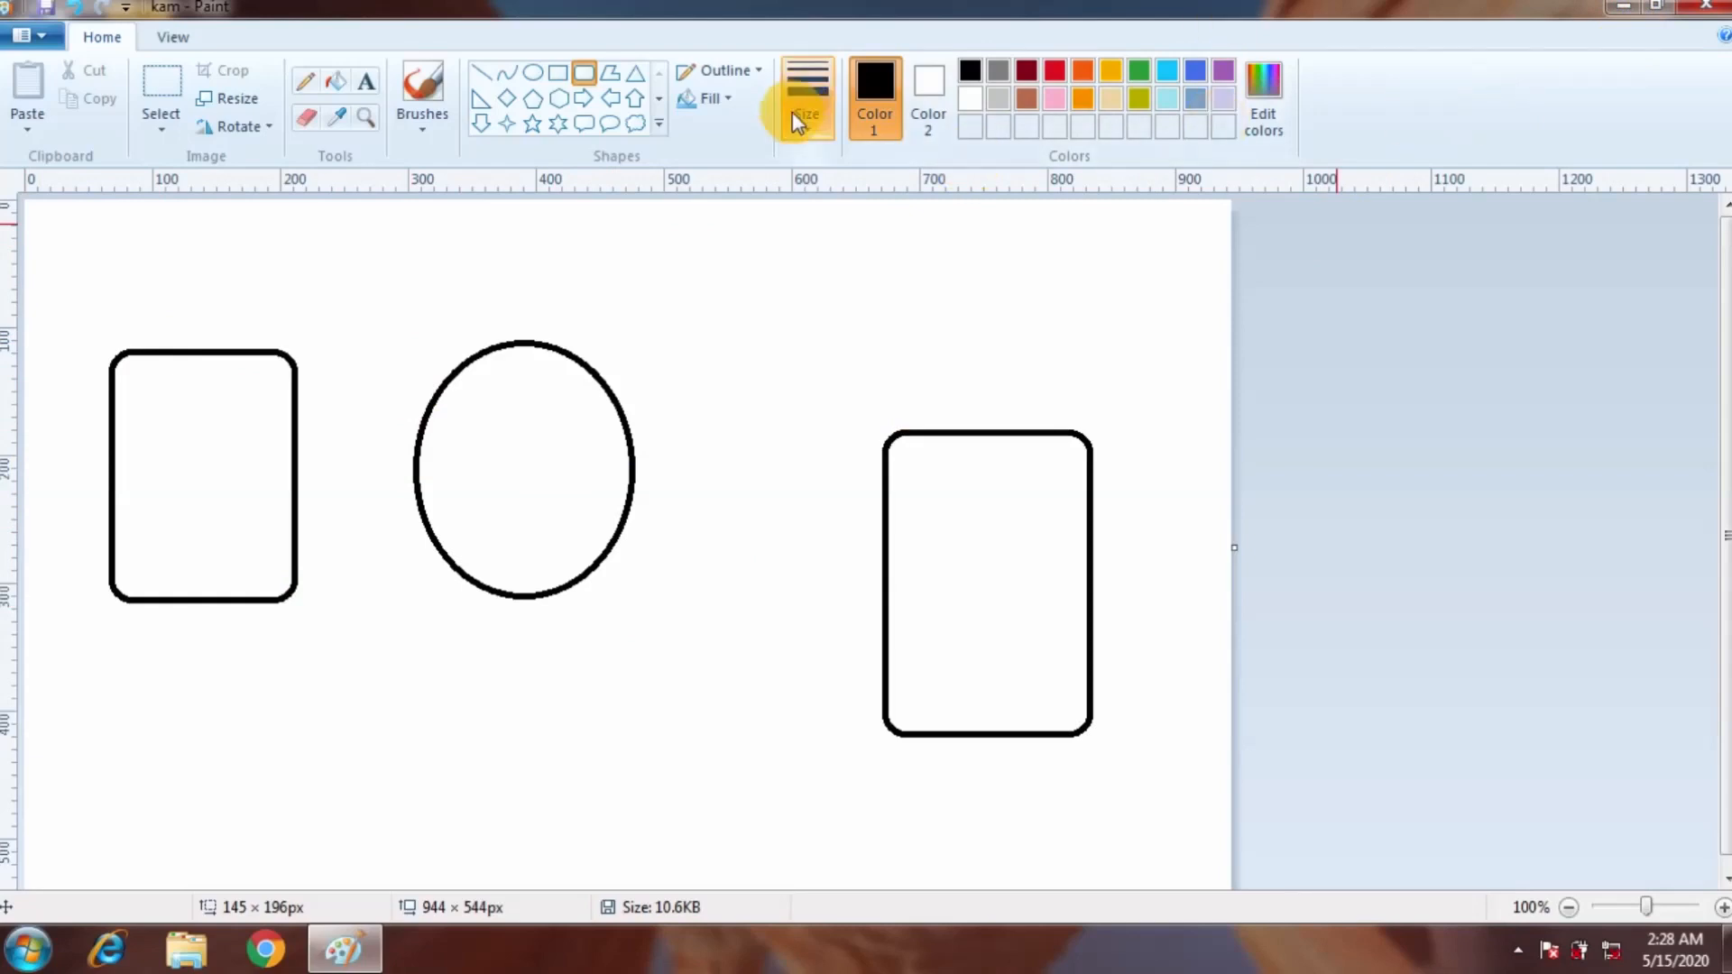
View the picture's image properties with the units in centimeters and inches, and close the dialog without applying any change.
click(36, 34)
mouse_move(126, 491)
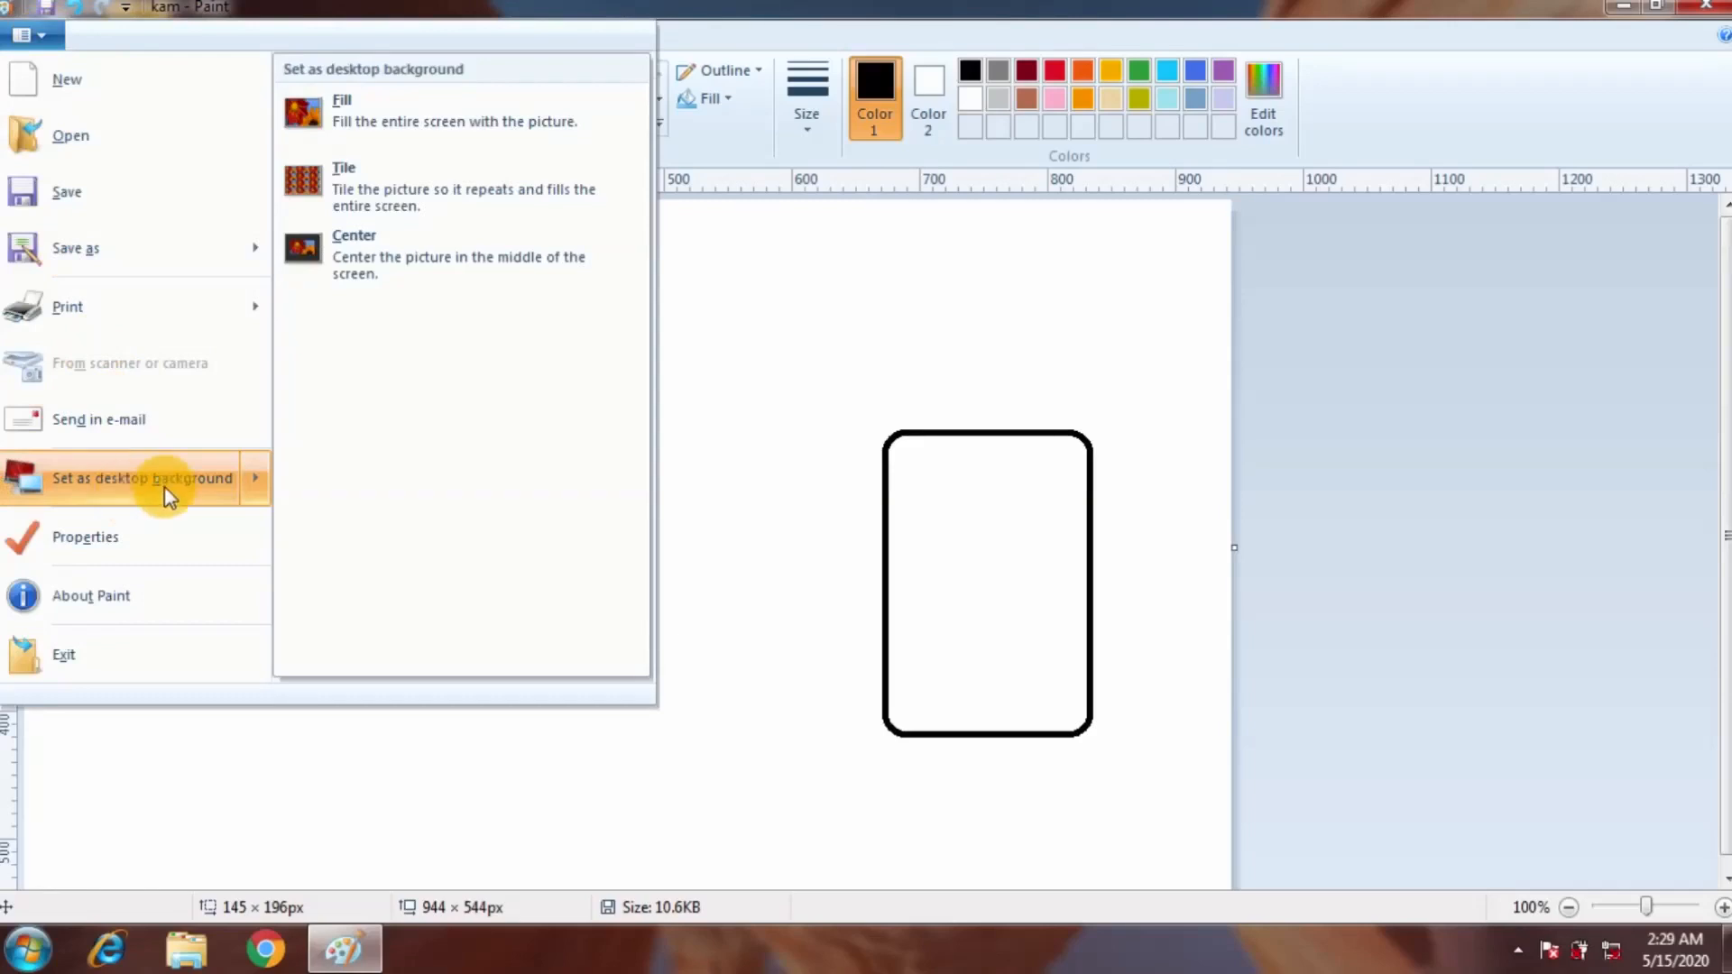
click(89, 541)
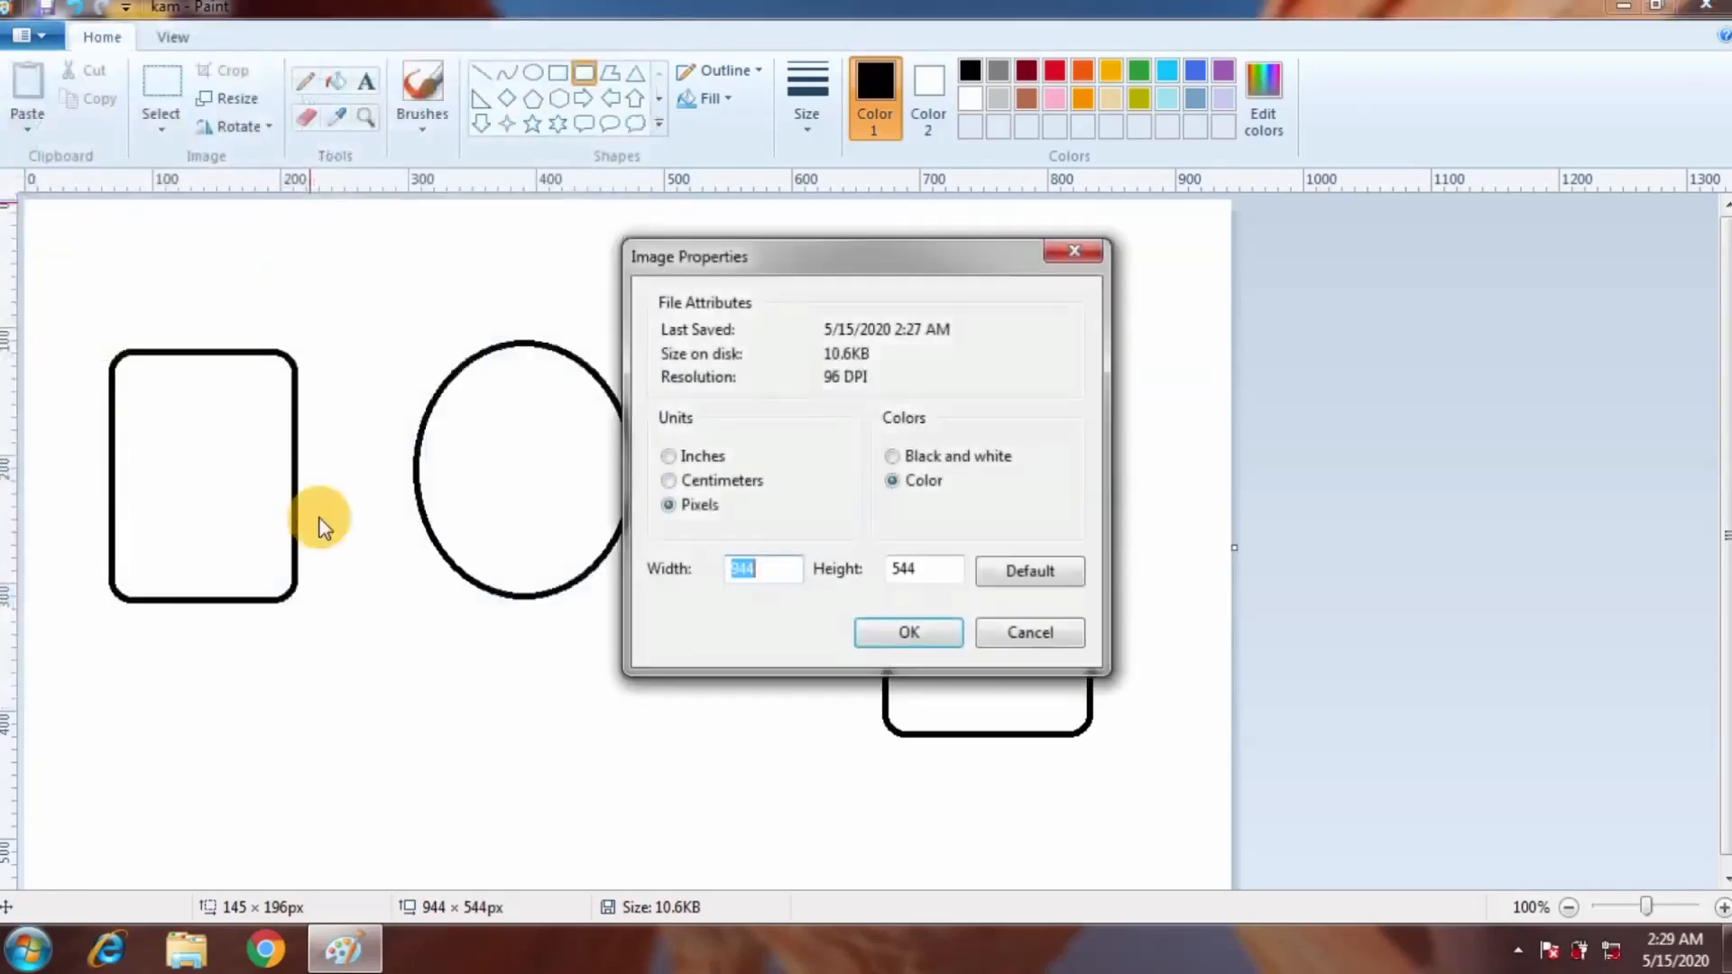
click(919, 487)
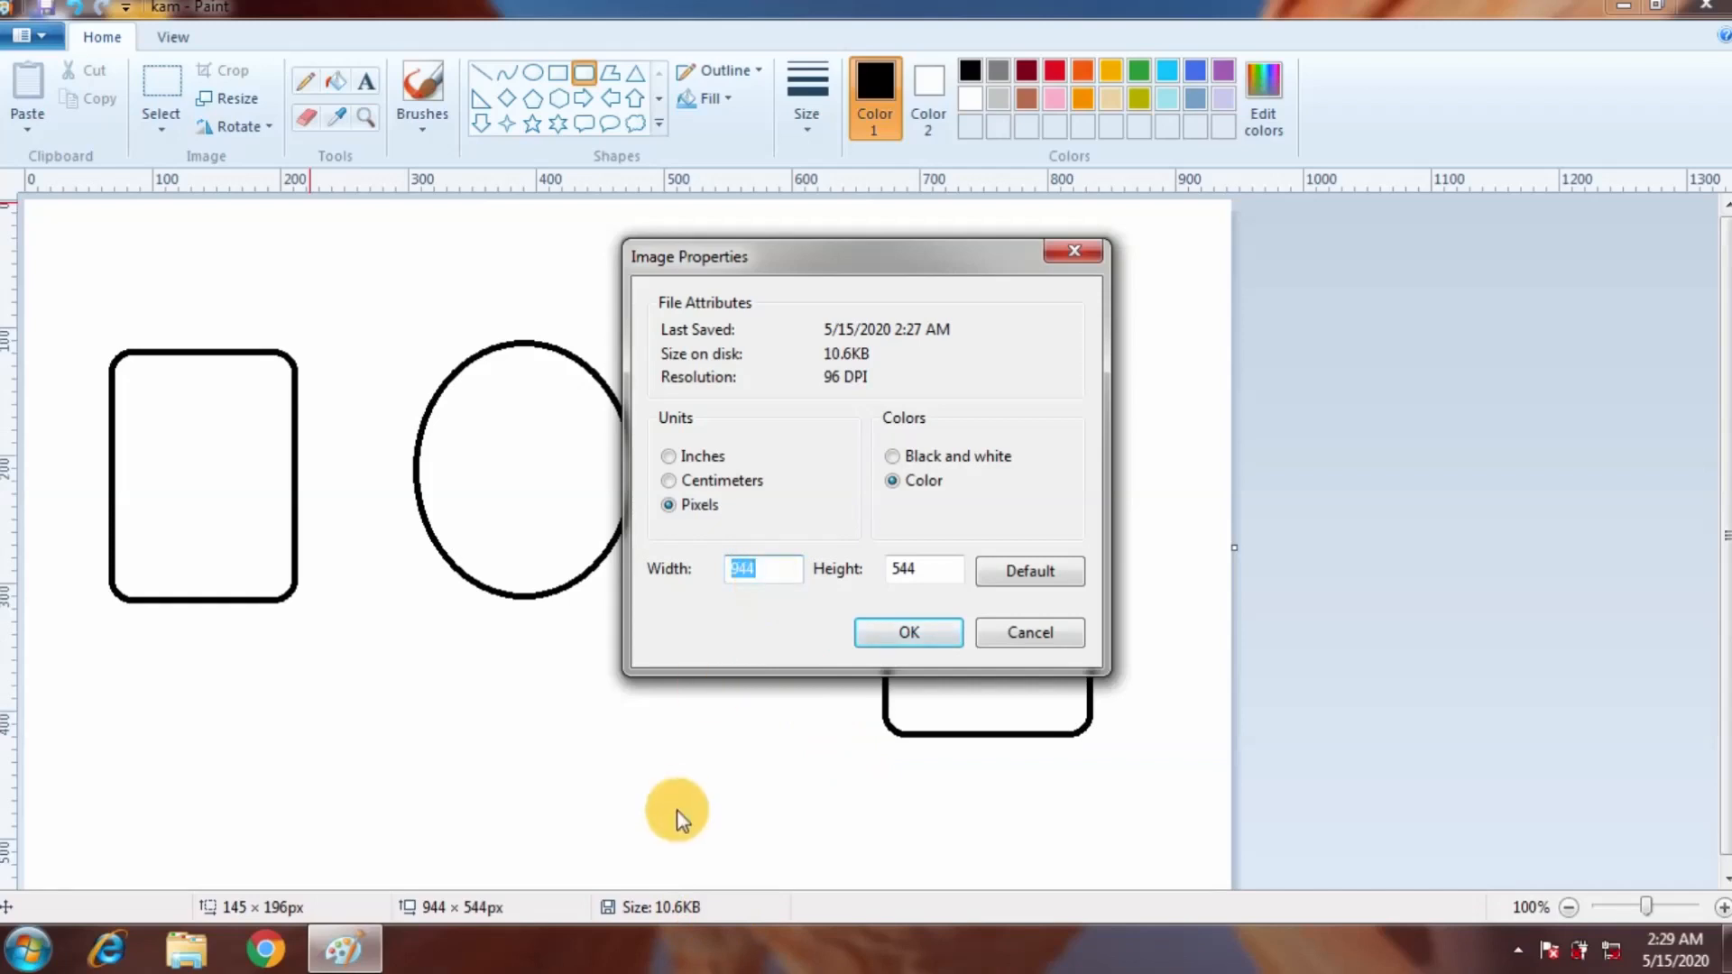
click(669, 481)
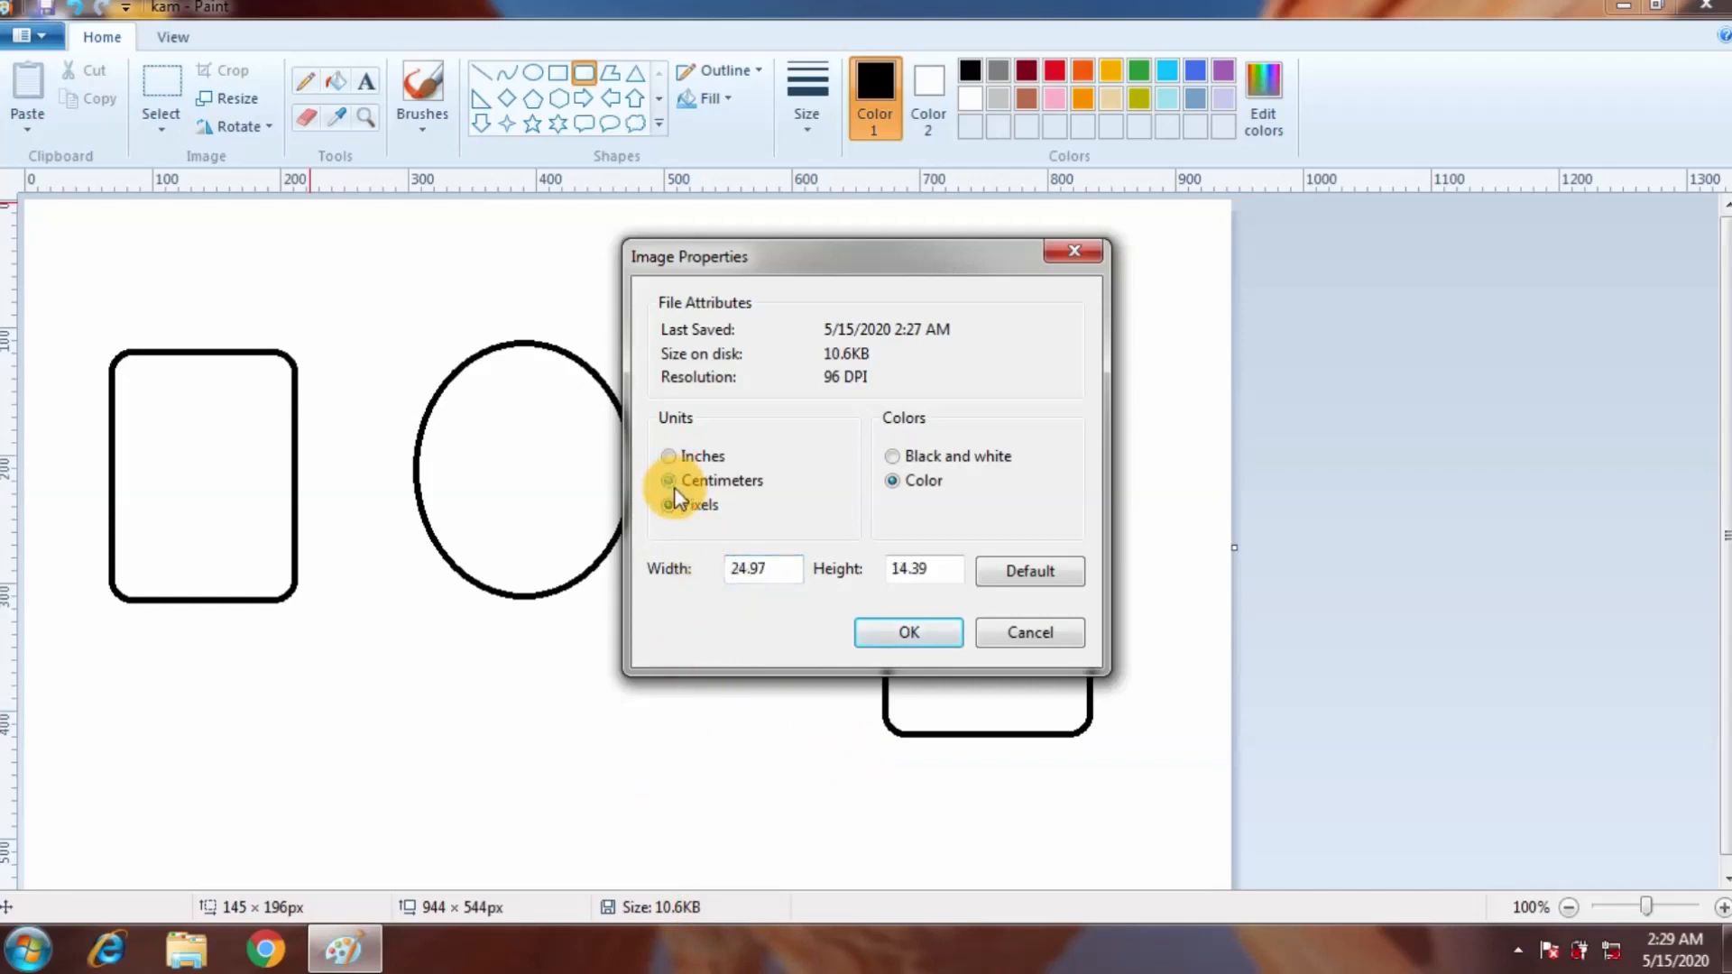
click(669, 456)
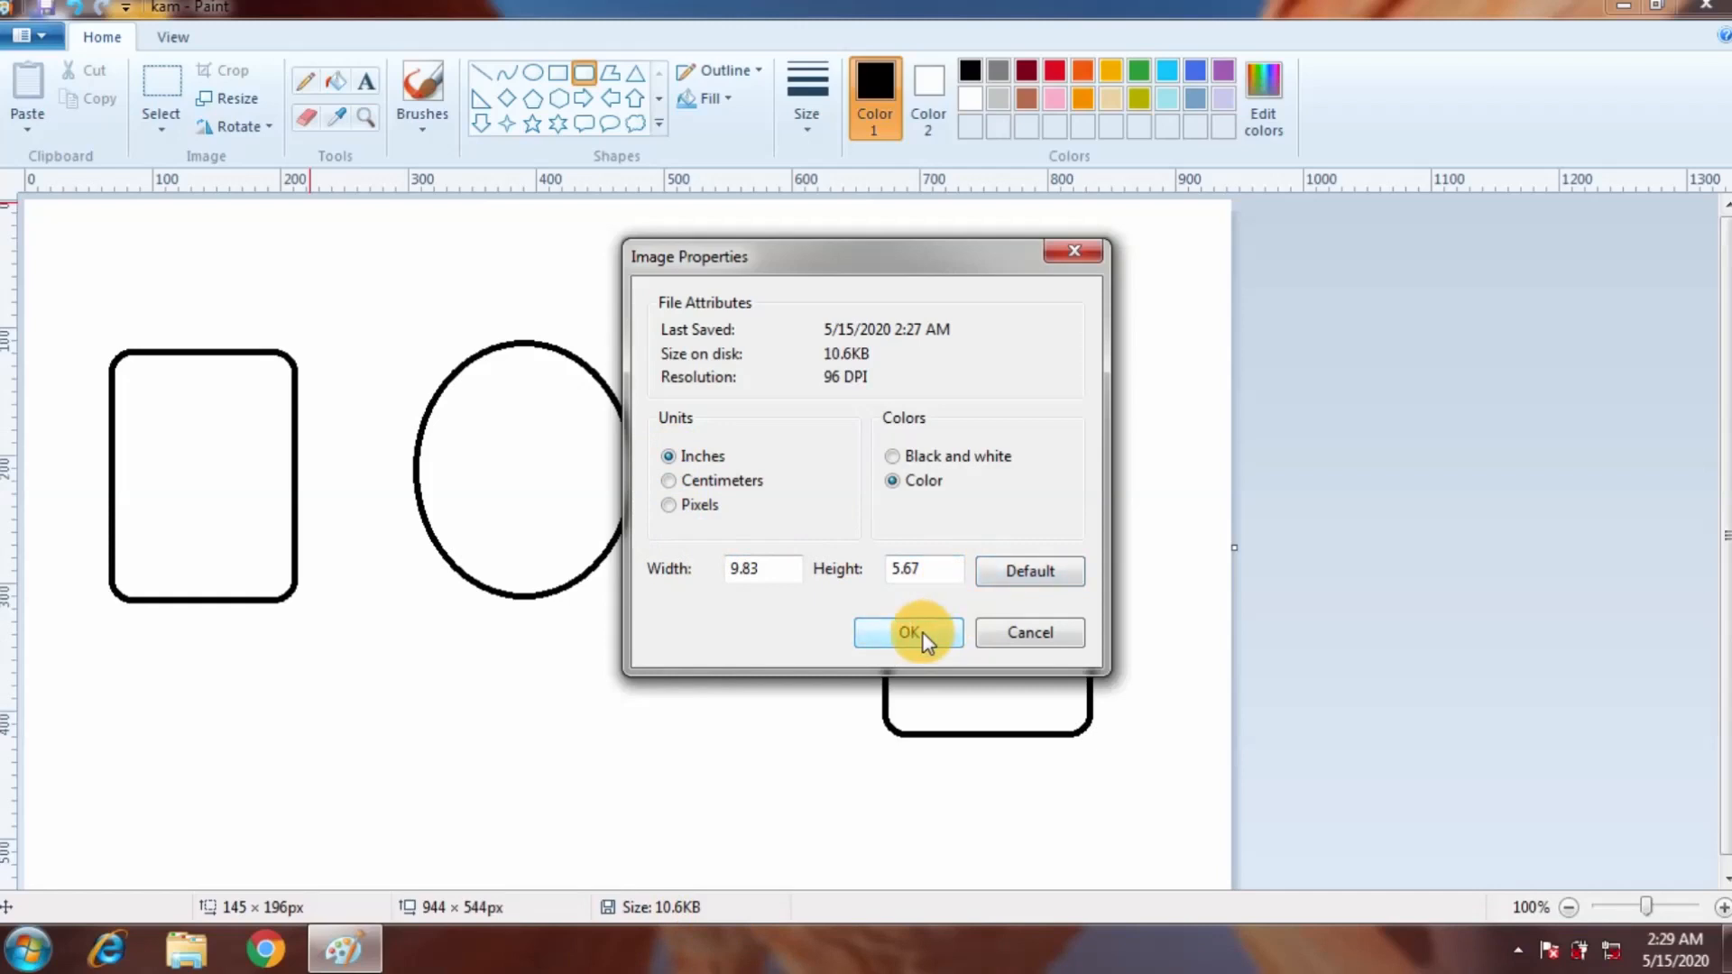
click(1076, 251)
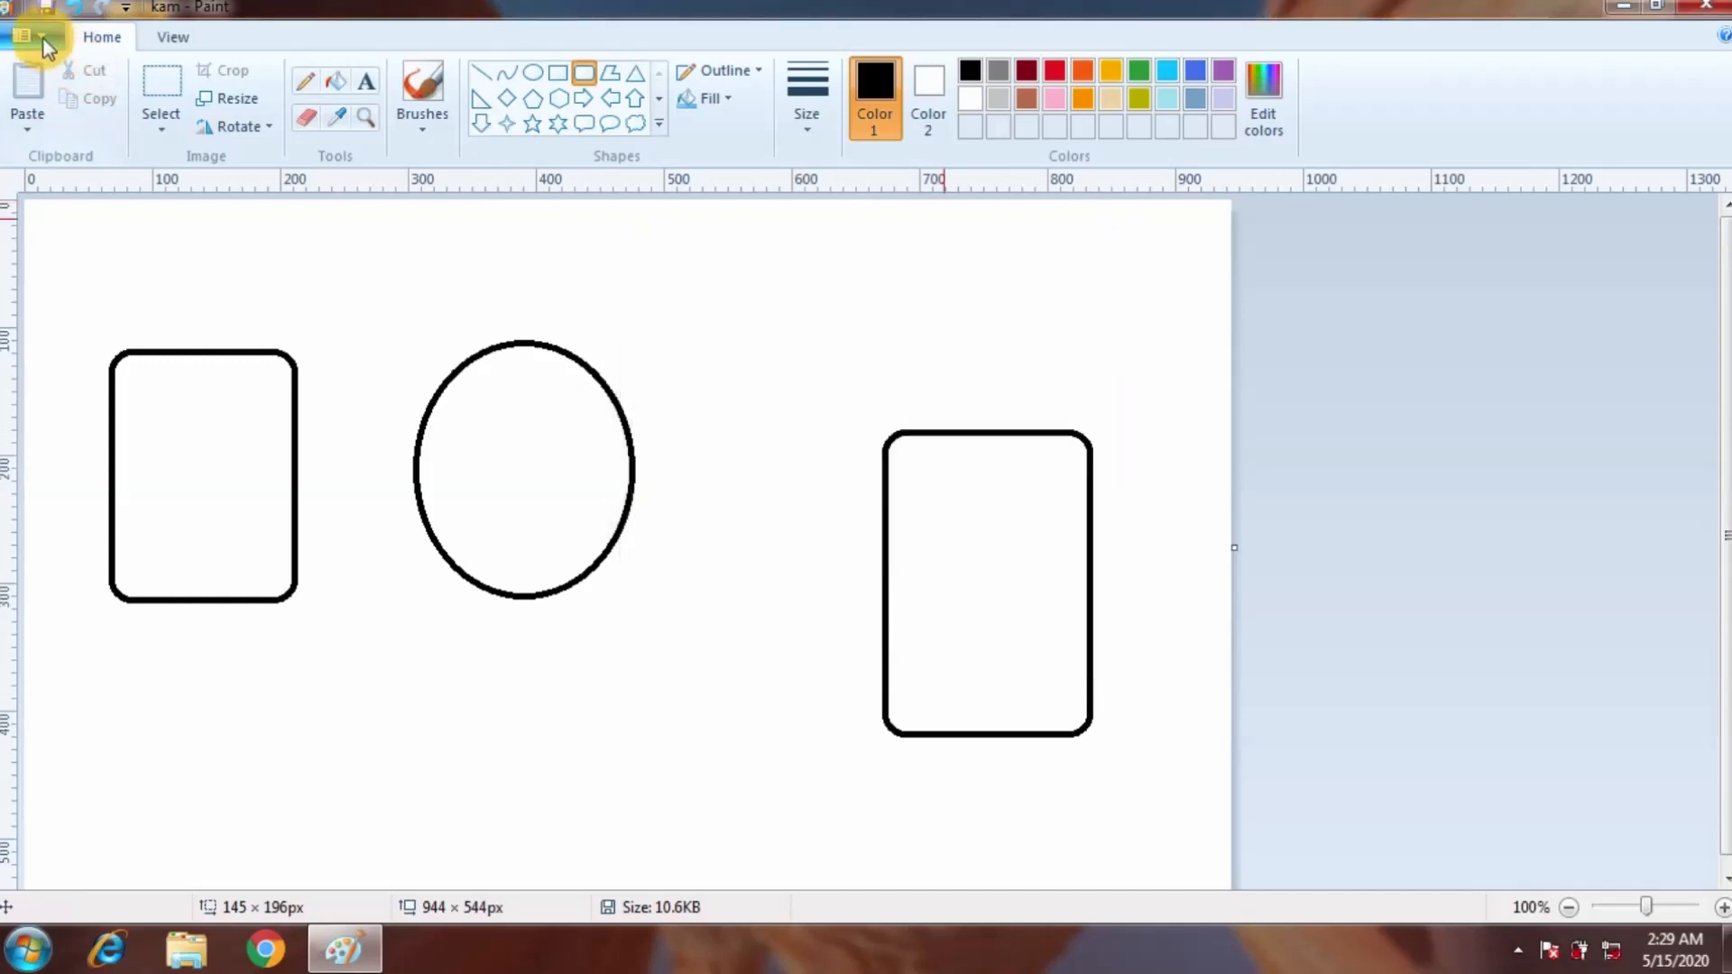
View the About Paint version information and the list of file commands, and close both.
click(39, 34)
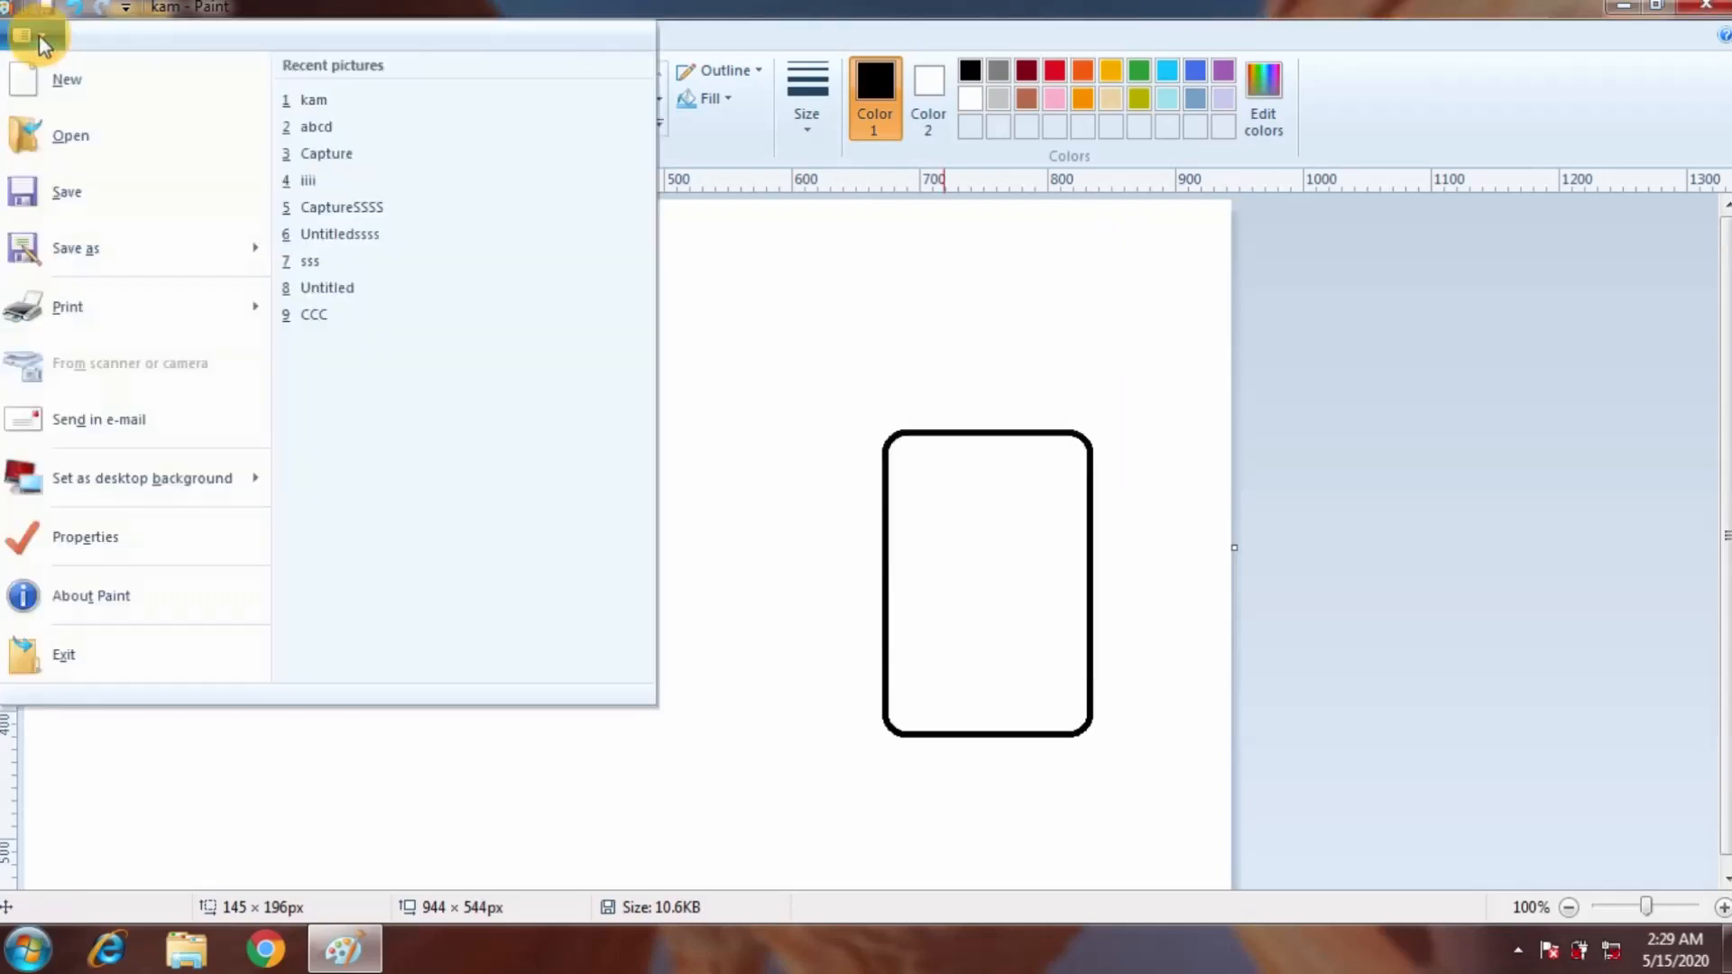
click(118, 595)
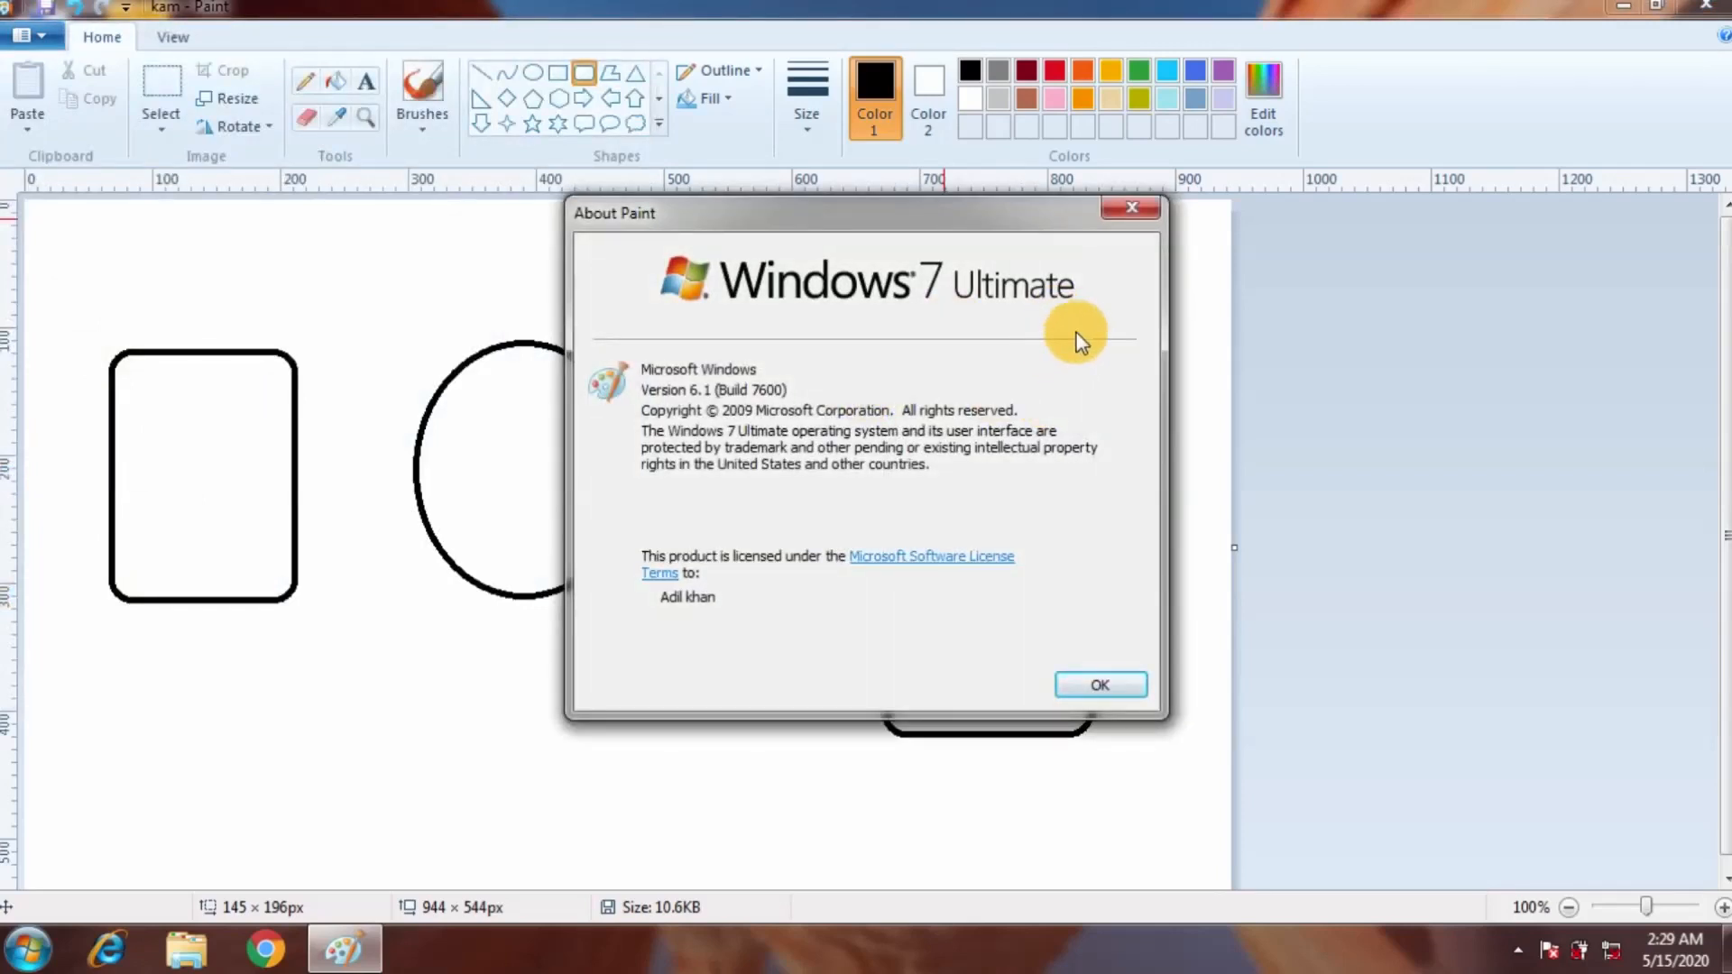
click(1130, 208)
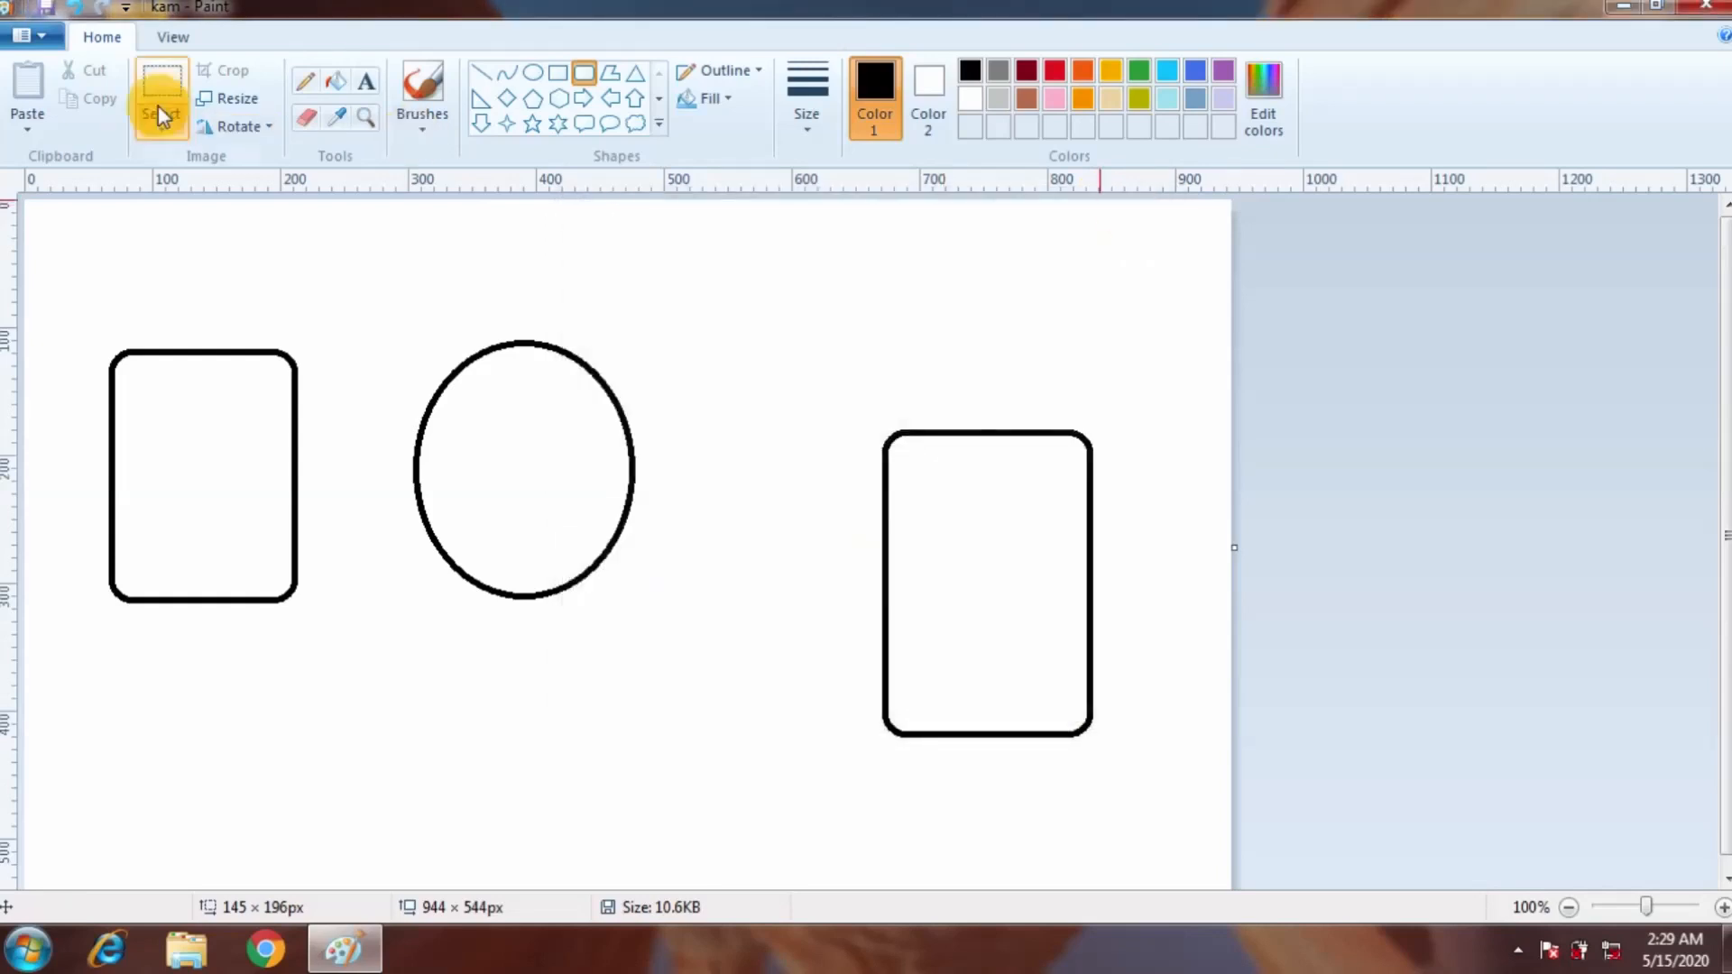
click(36, 40)
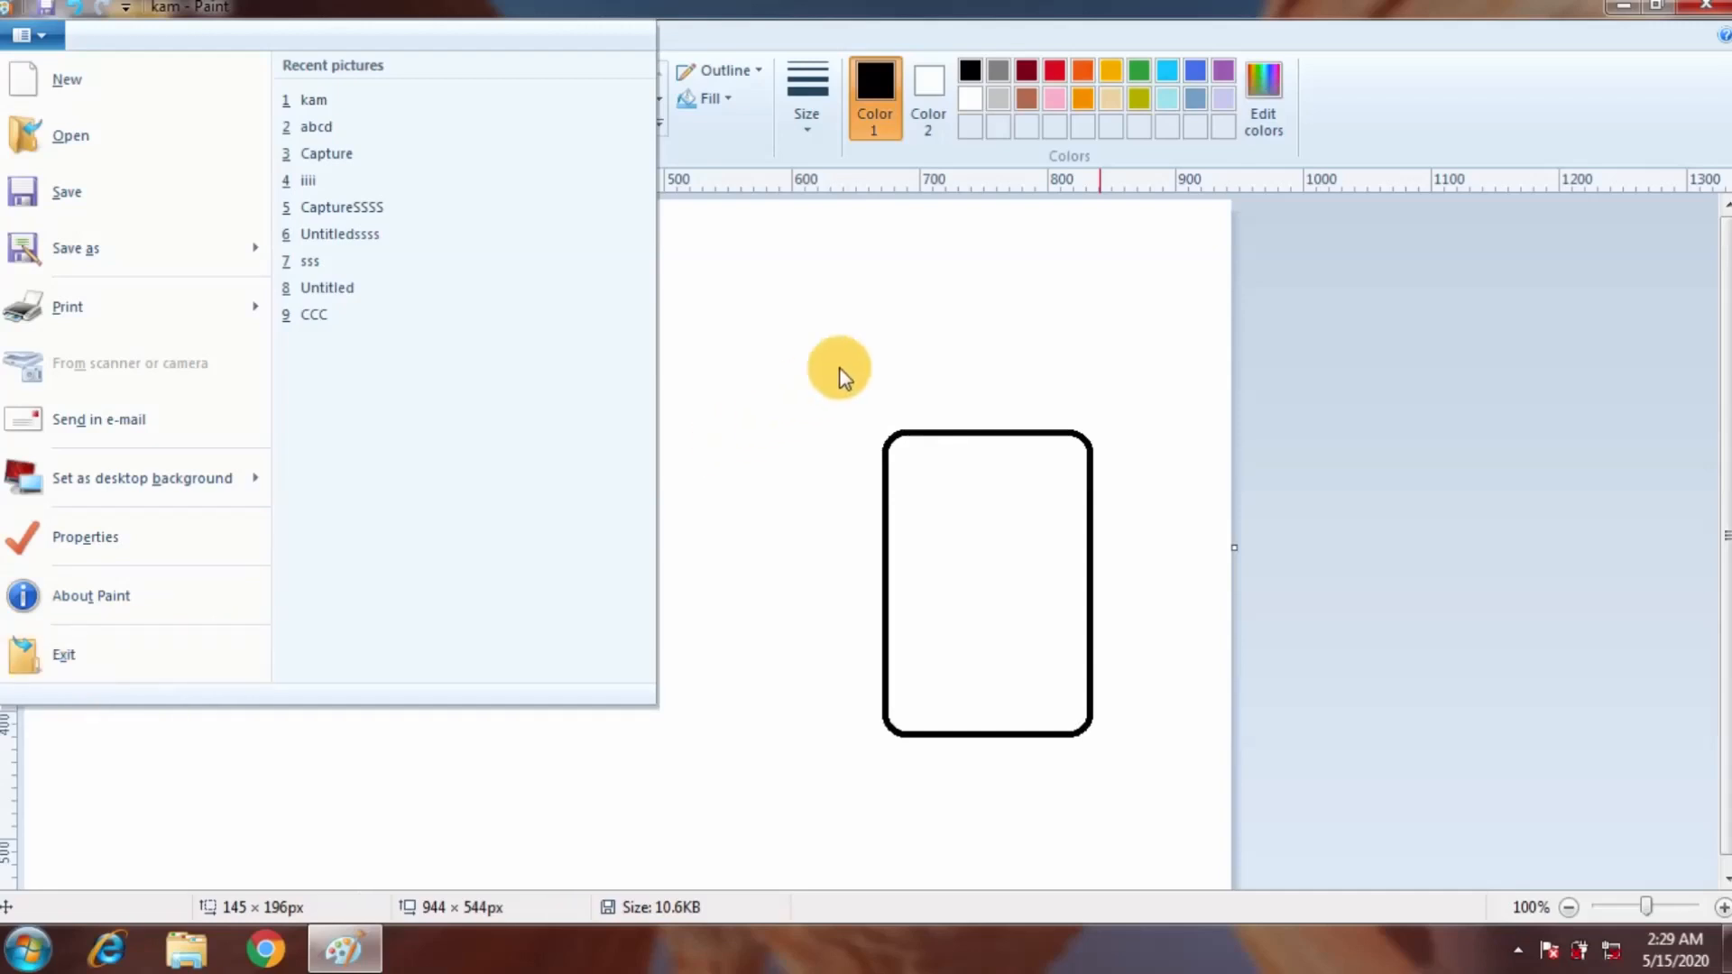
click(938, 336)
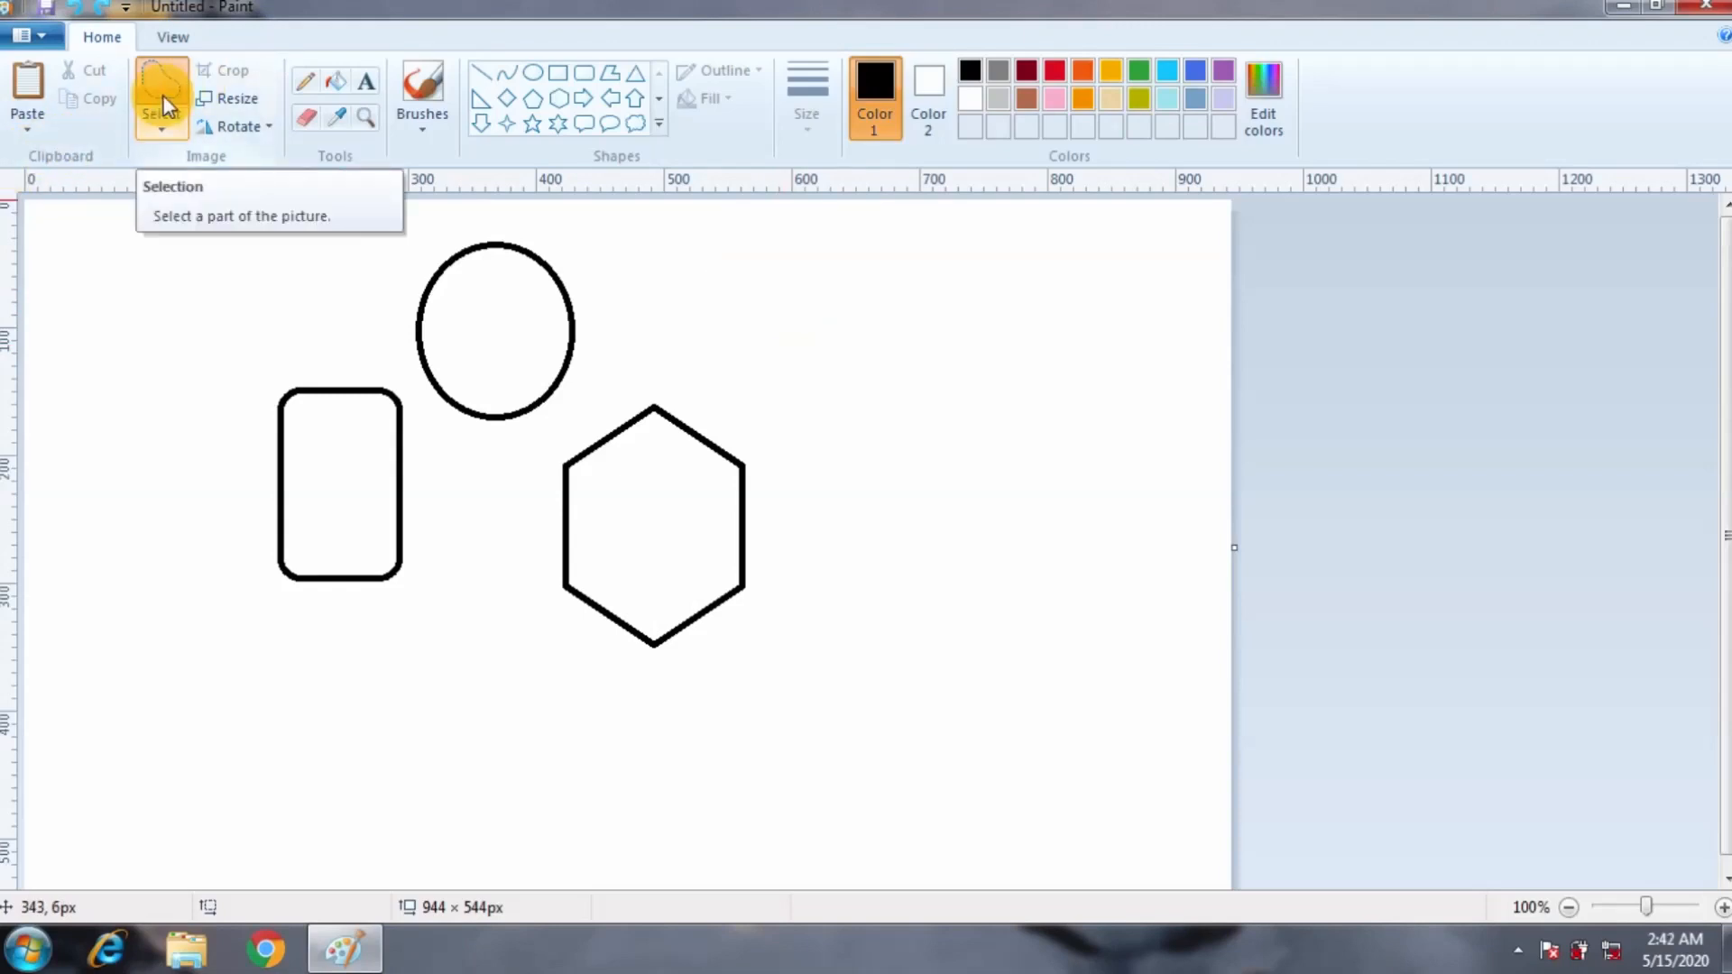
Copy the circle with a rectangular selection of about 185 × 186 px, paste it and place the copy in the canvas's upper right area.
click(167, 133)
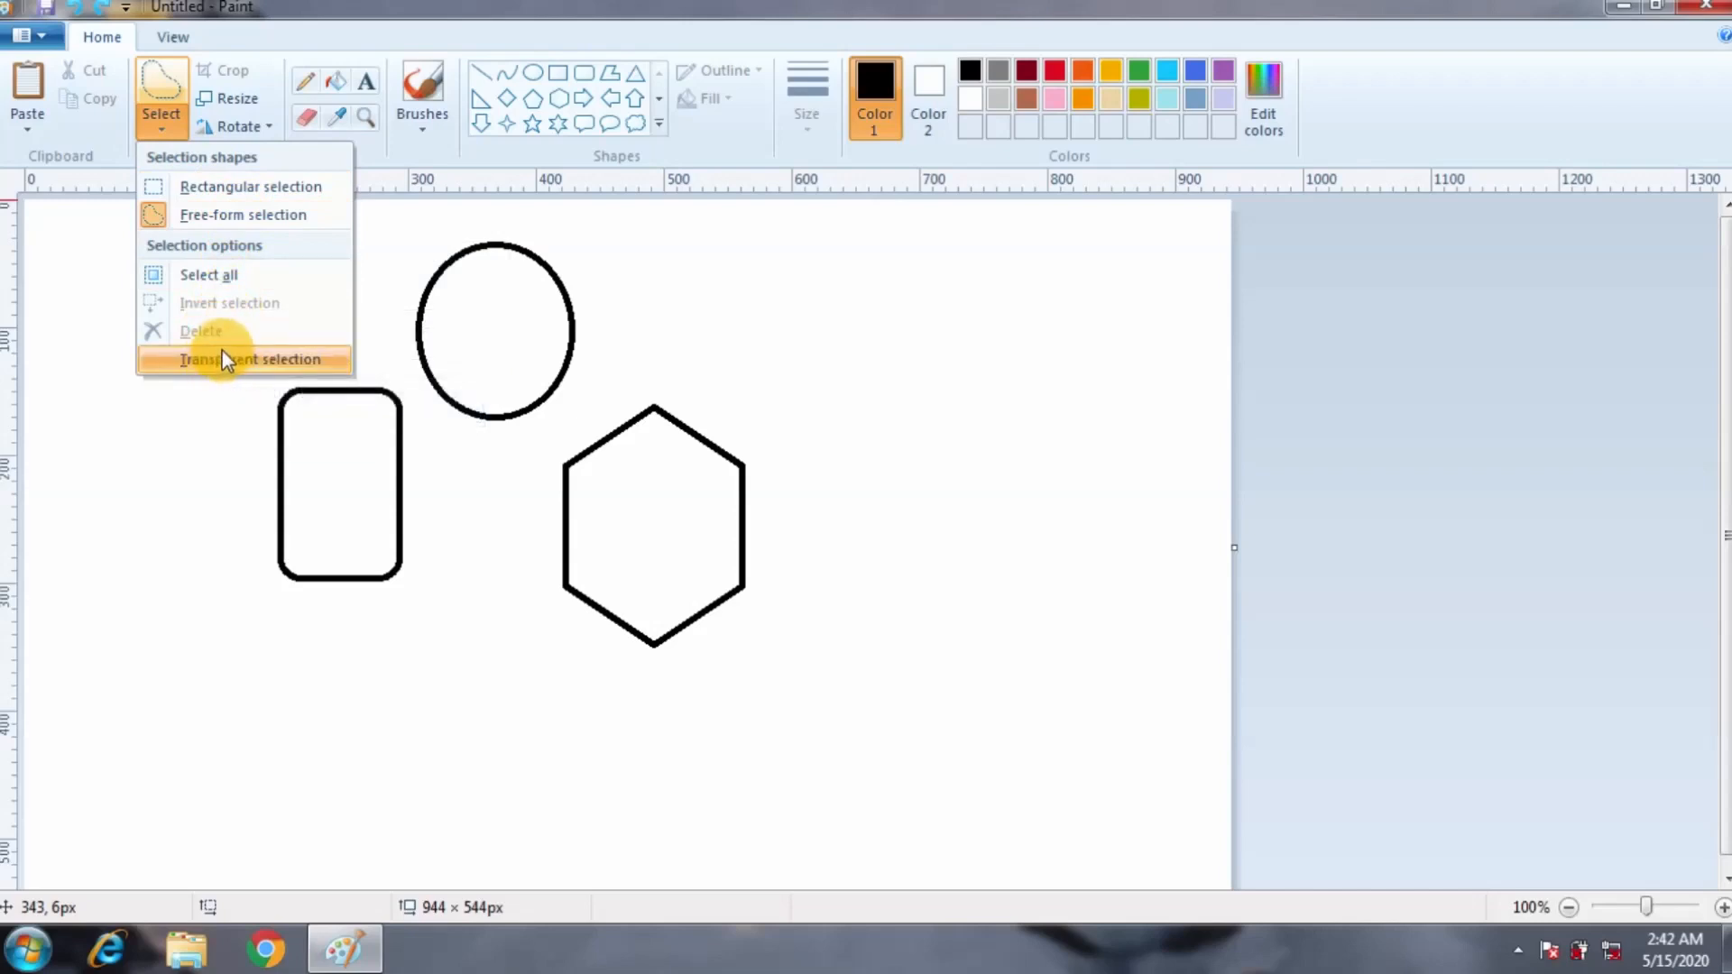
click(240, 187)
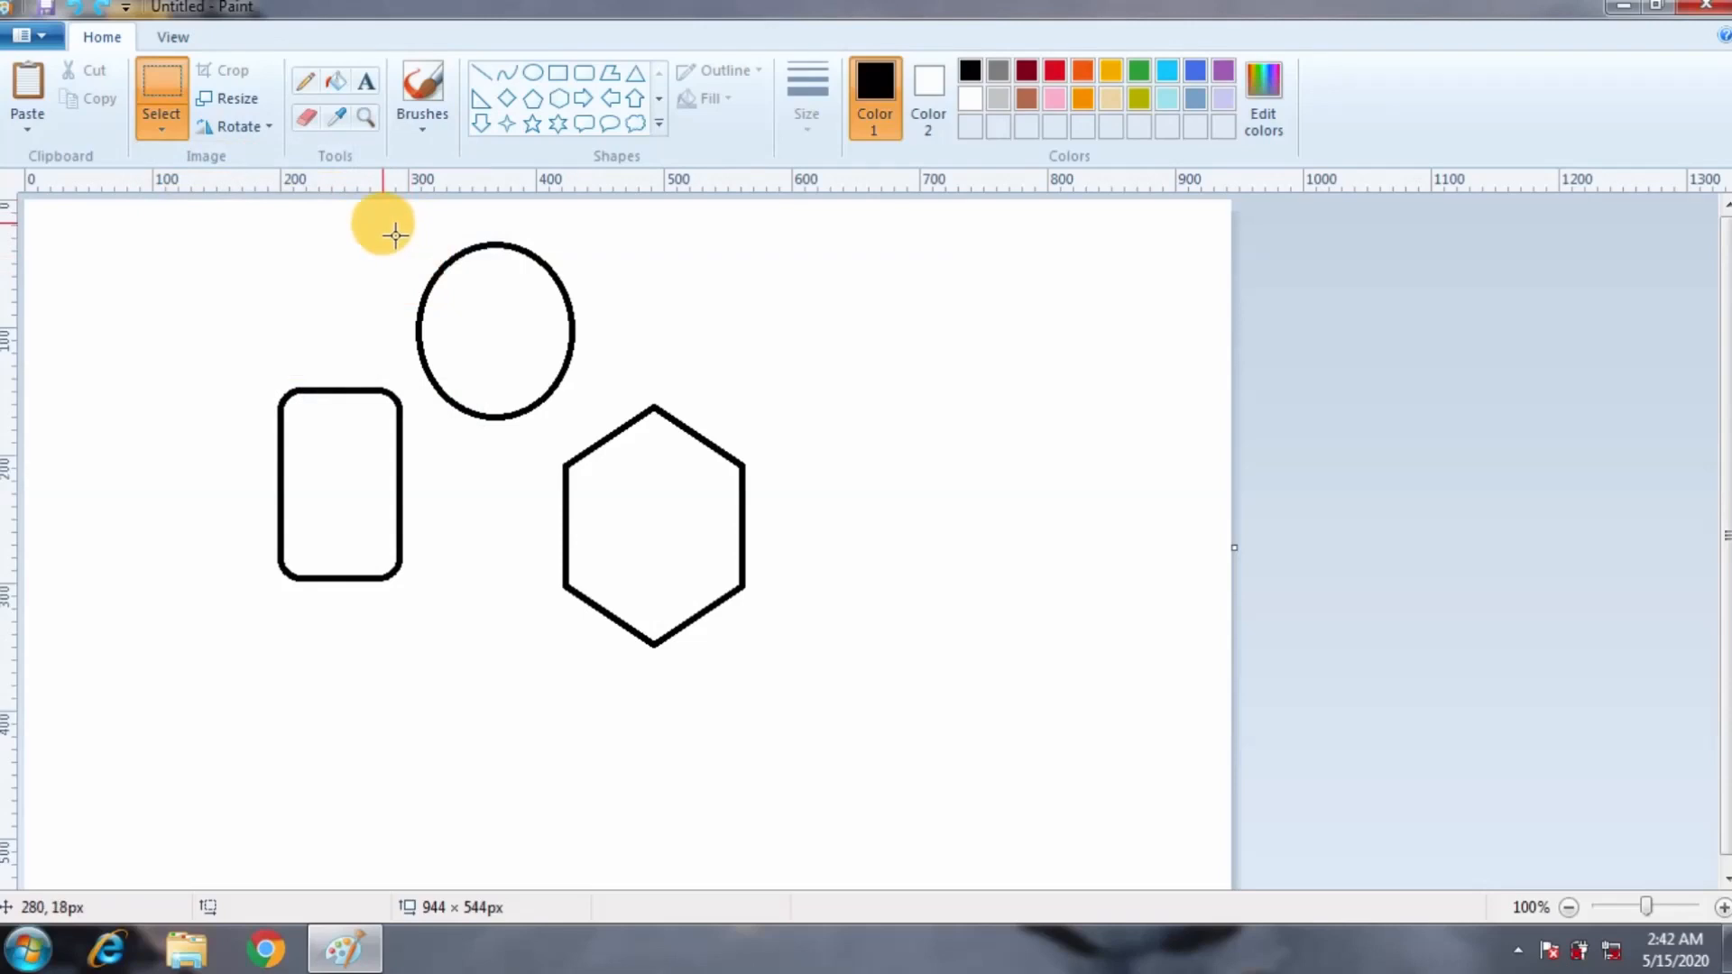
drag(380, 222, 630, 471)
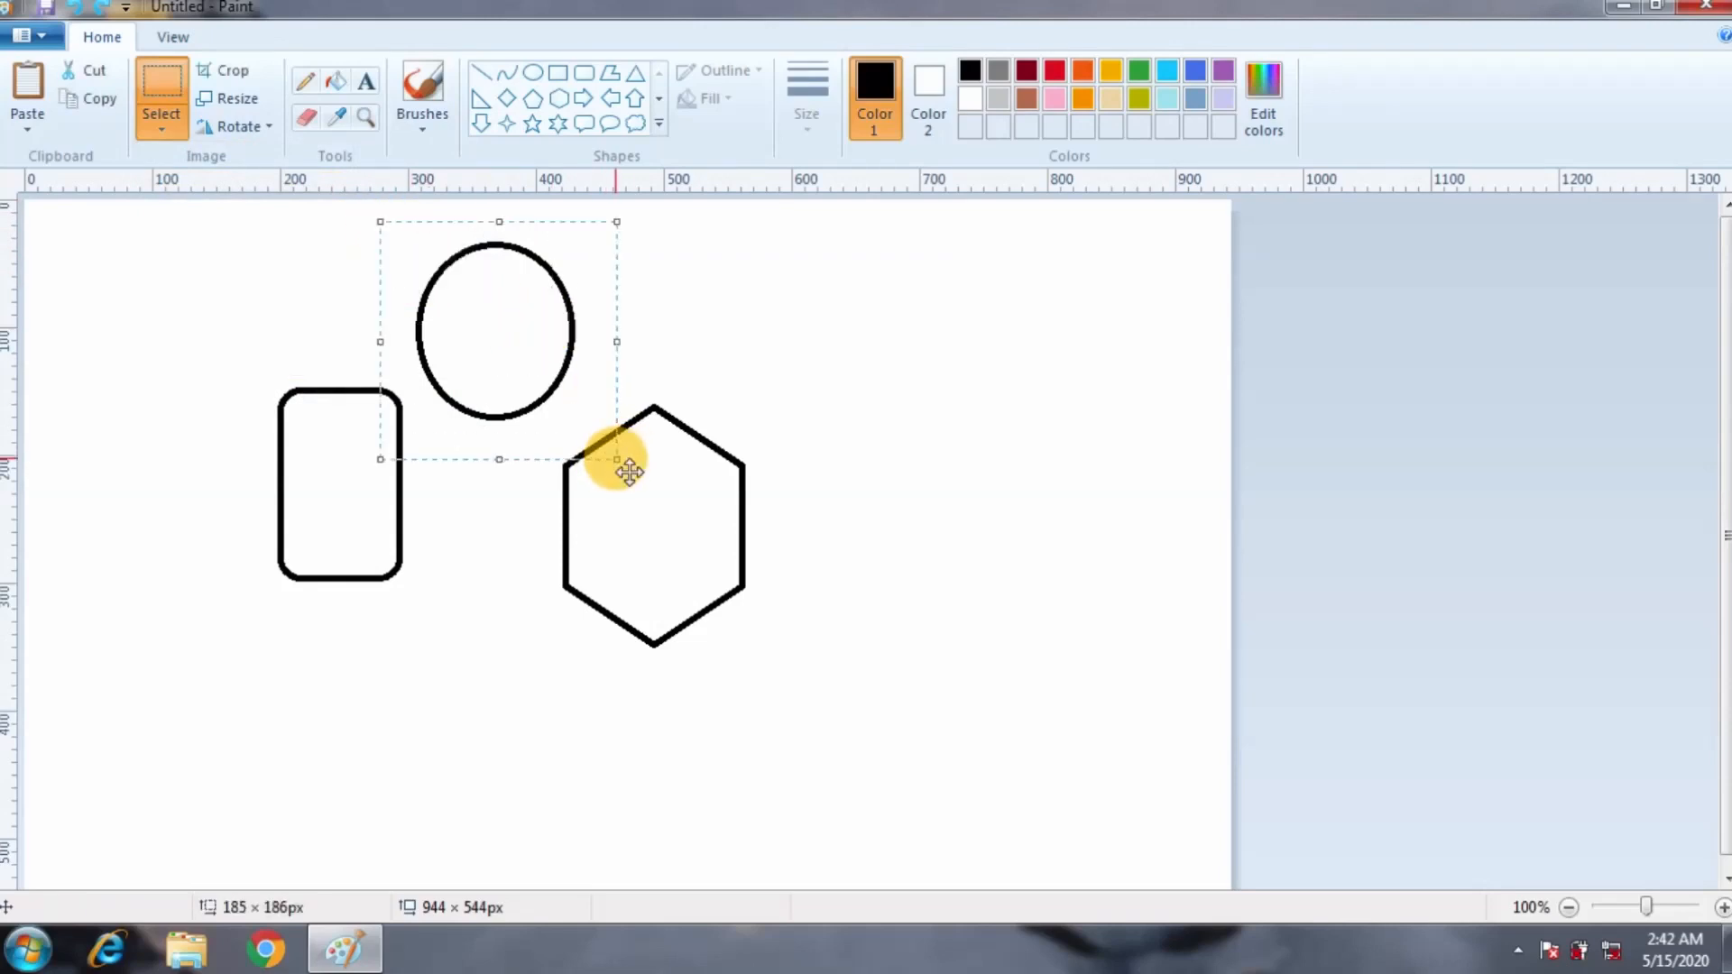
right_click(528, 343)
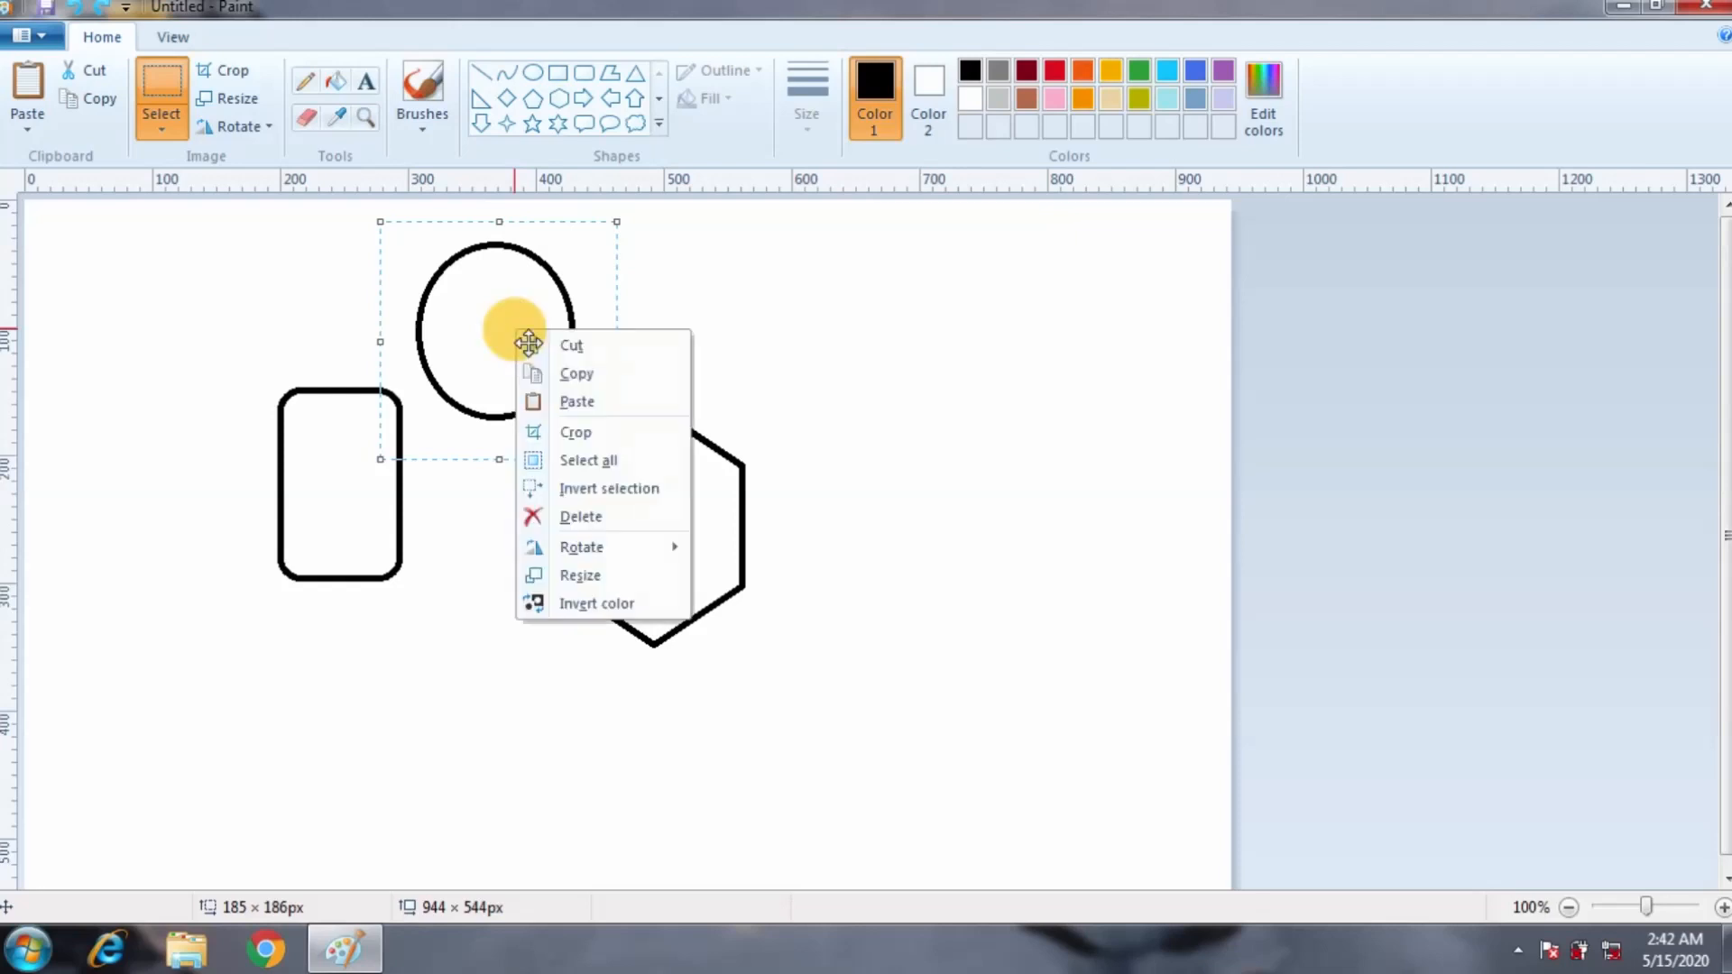
click(572, 373)
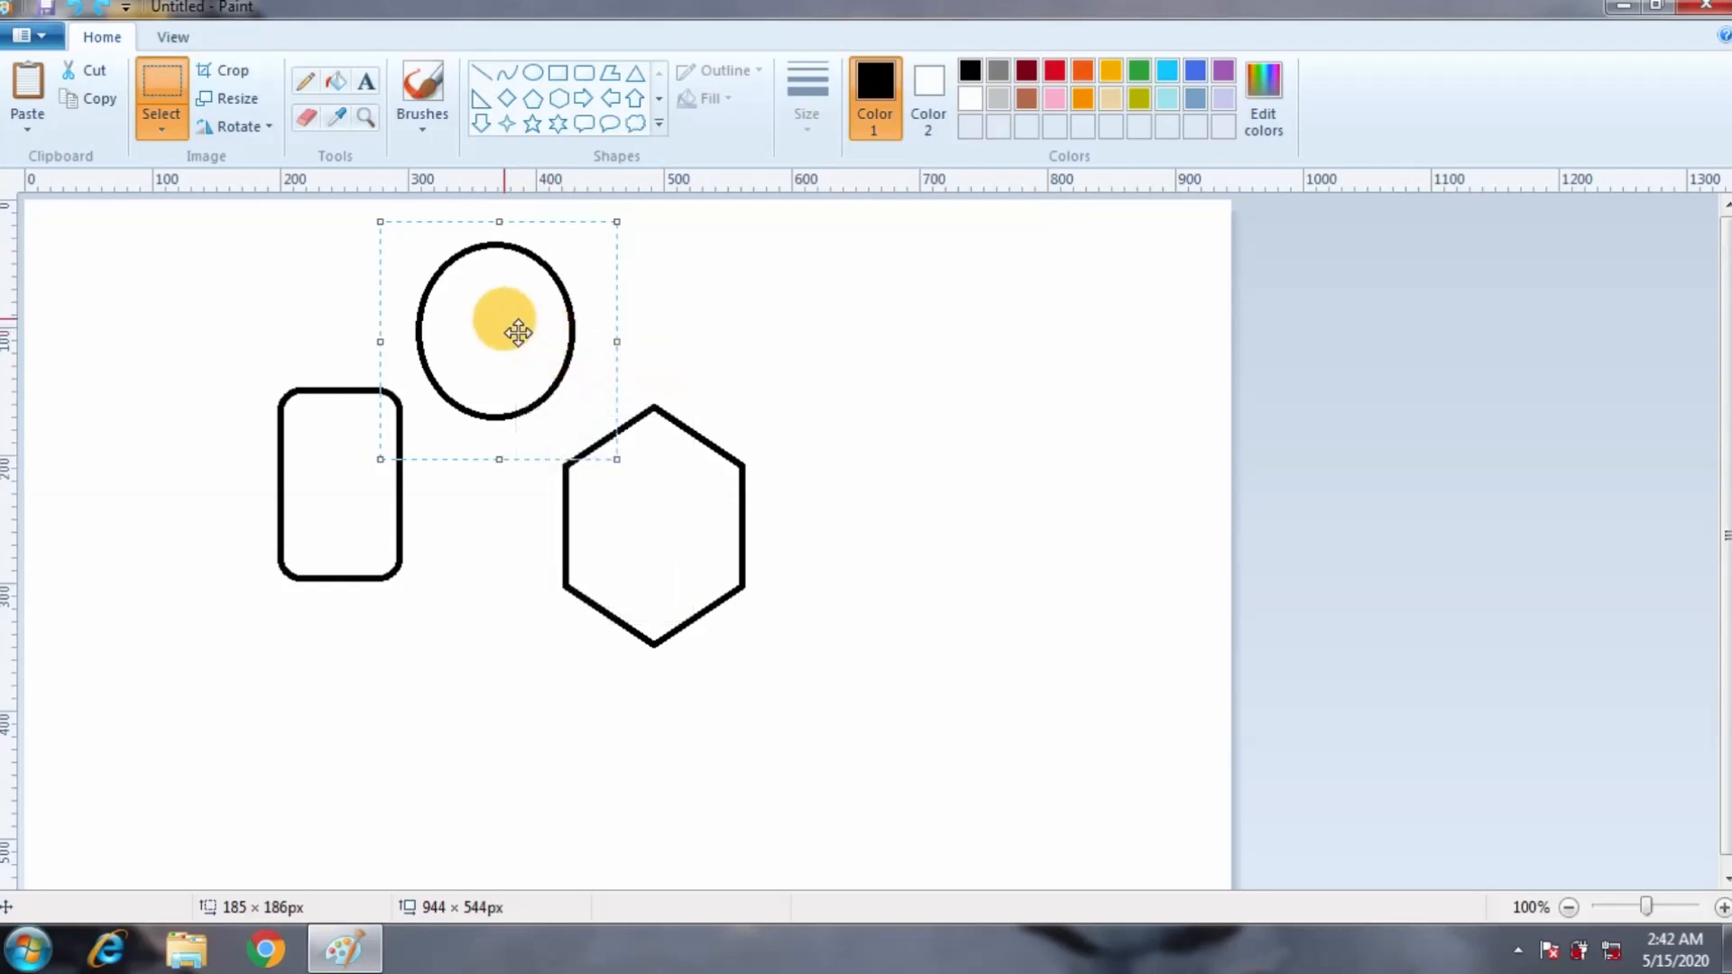
right_click(511, 323)
click(566, 391)
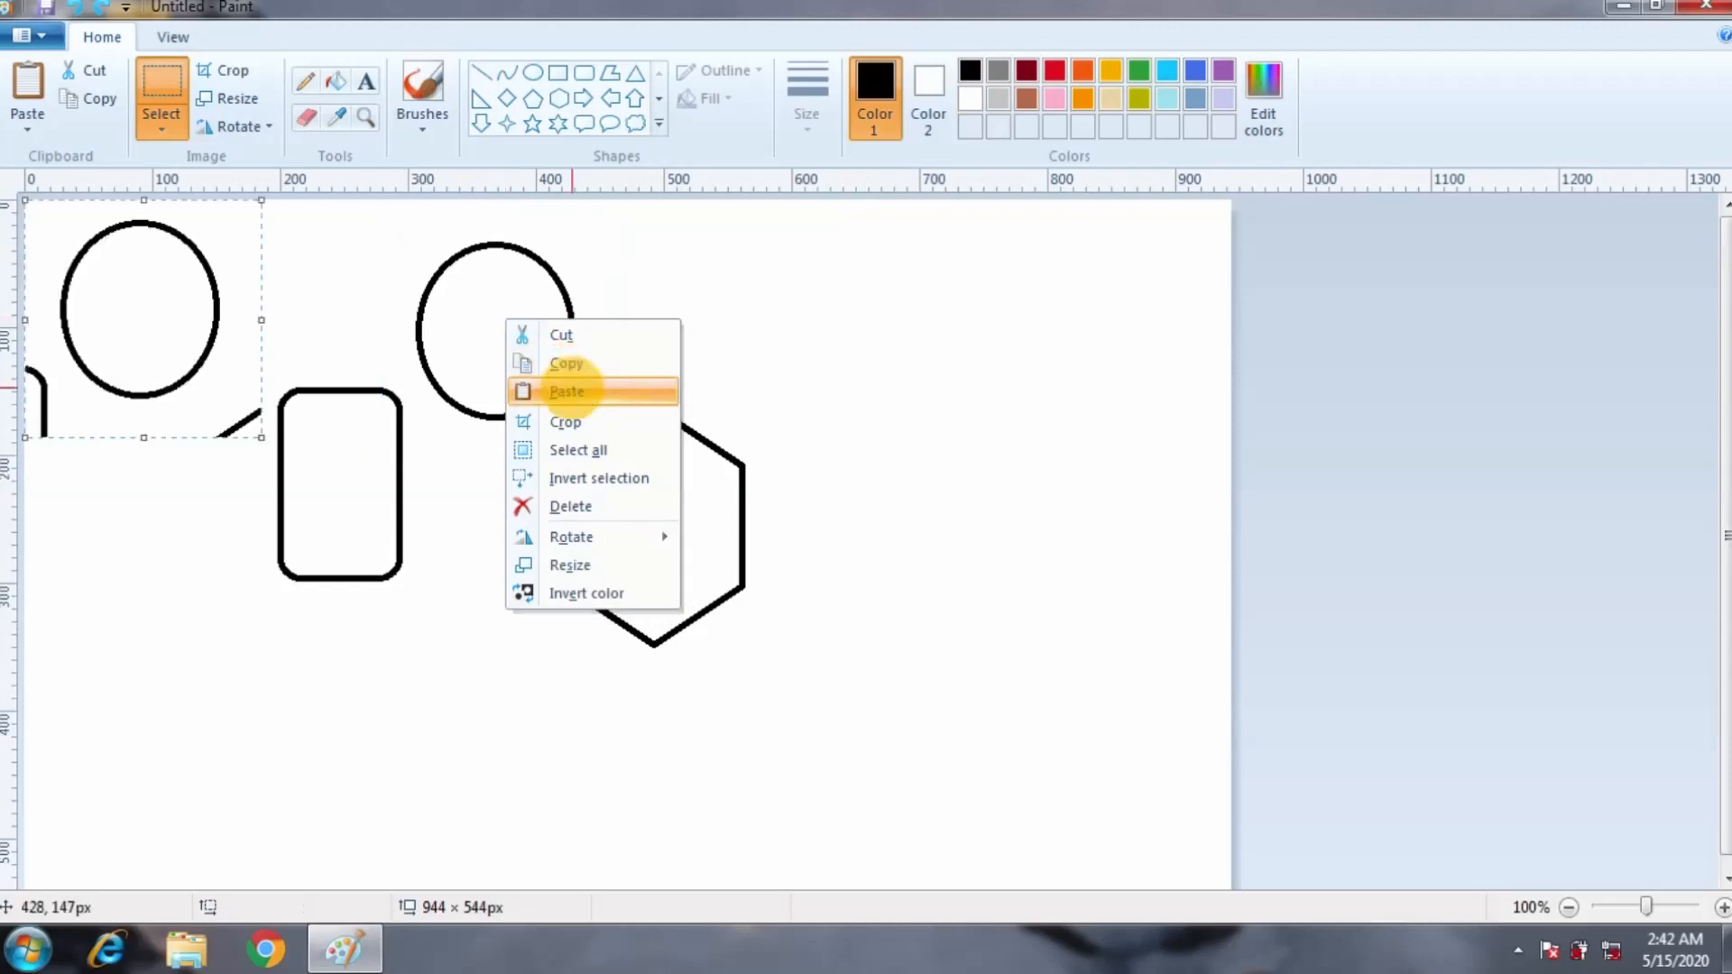
drag(185, 315, 1038, 364)
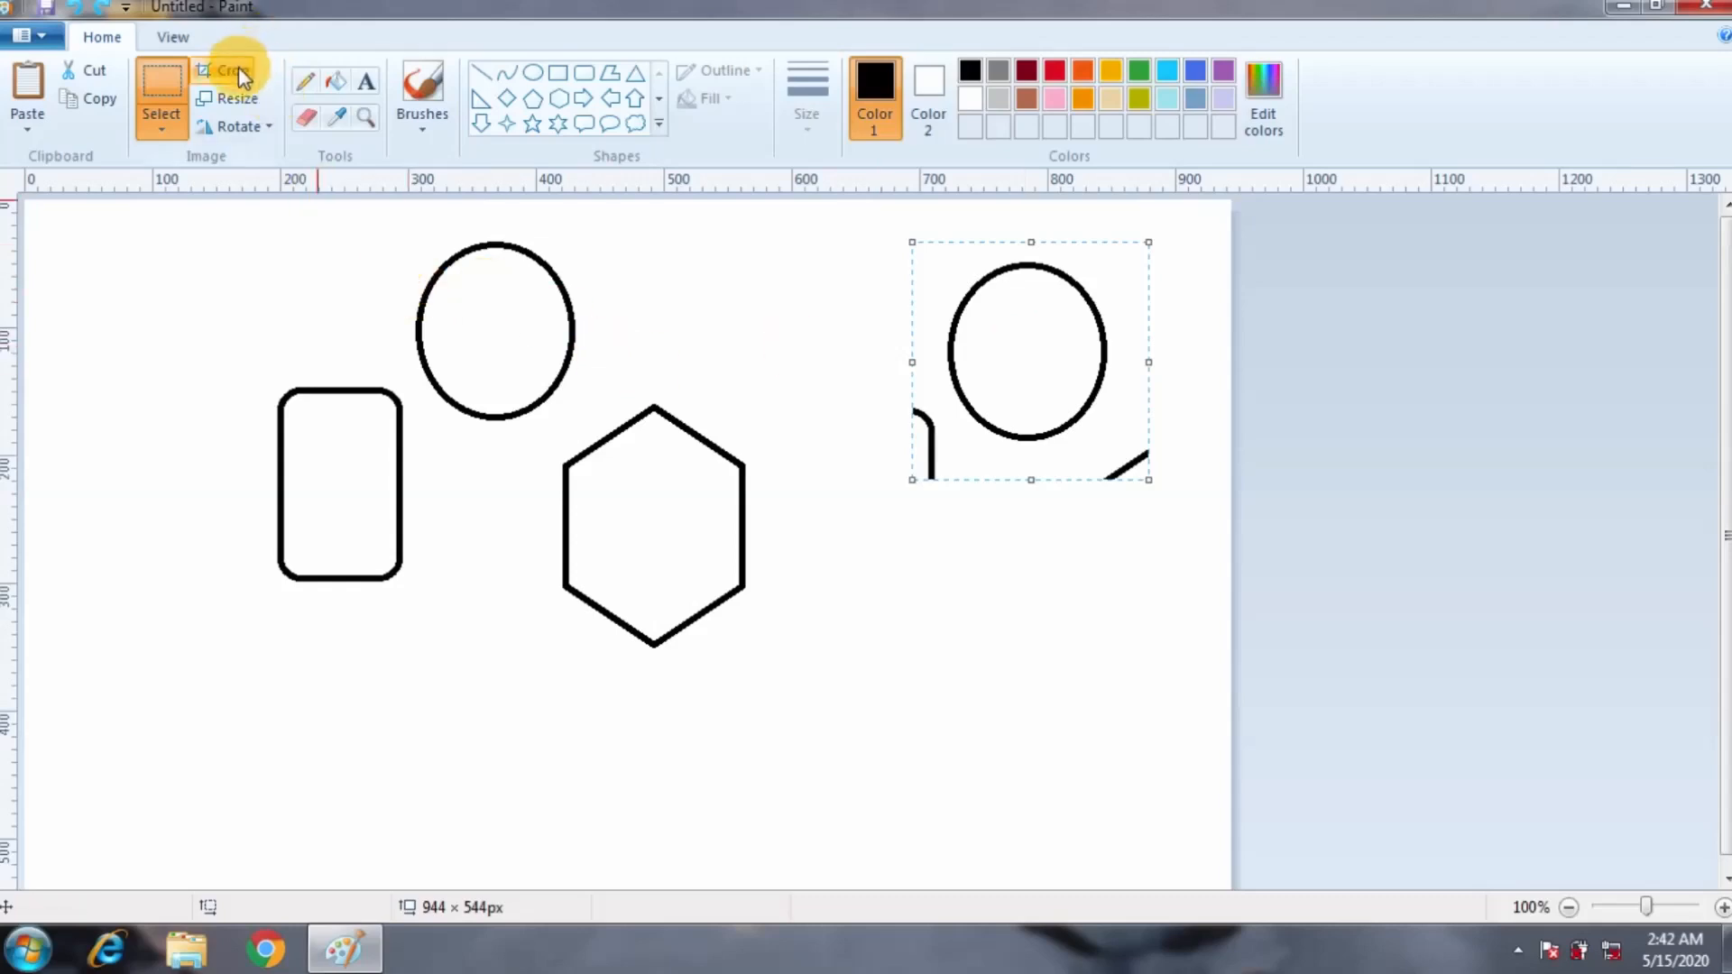
Delete a rectangular selection of about 191 × 168 px around the original circle, and undo the deletion.
click(184, 113)
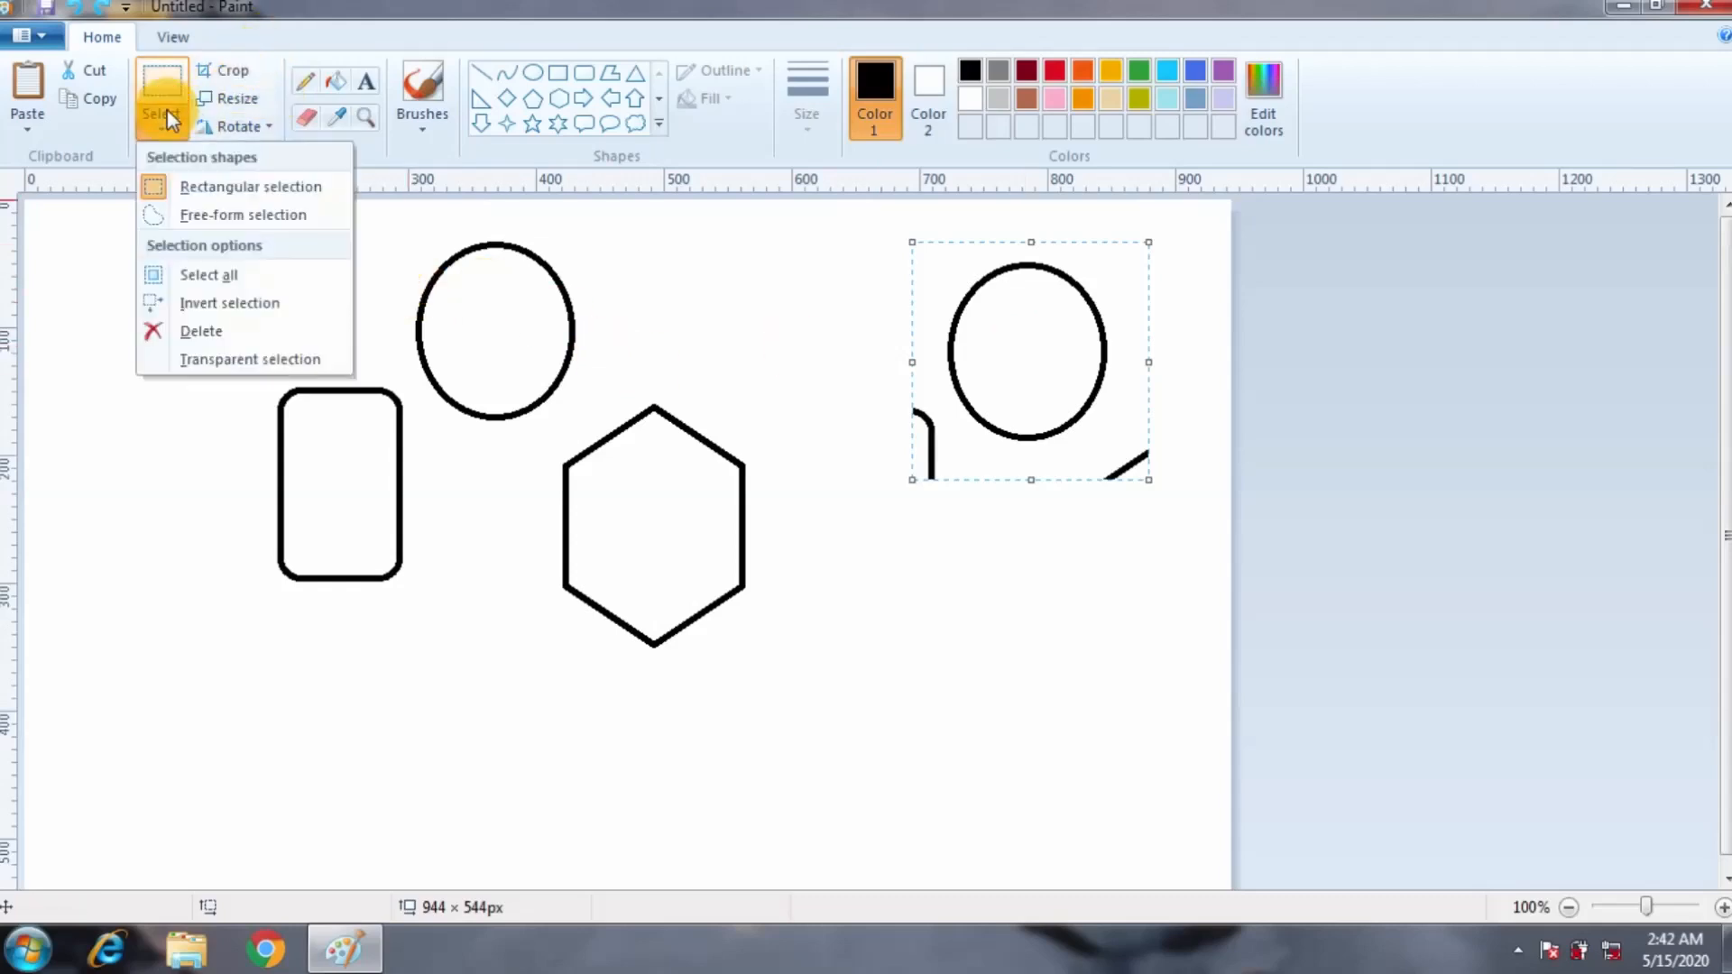
click(230, 187)
drag(373, 224, 617, 440)
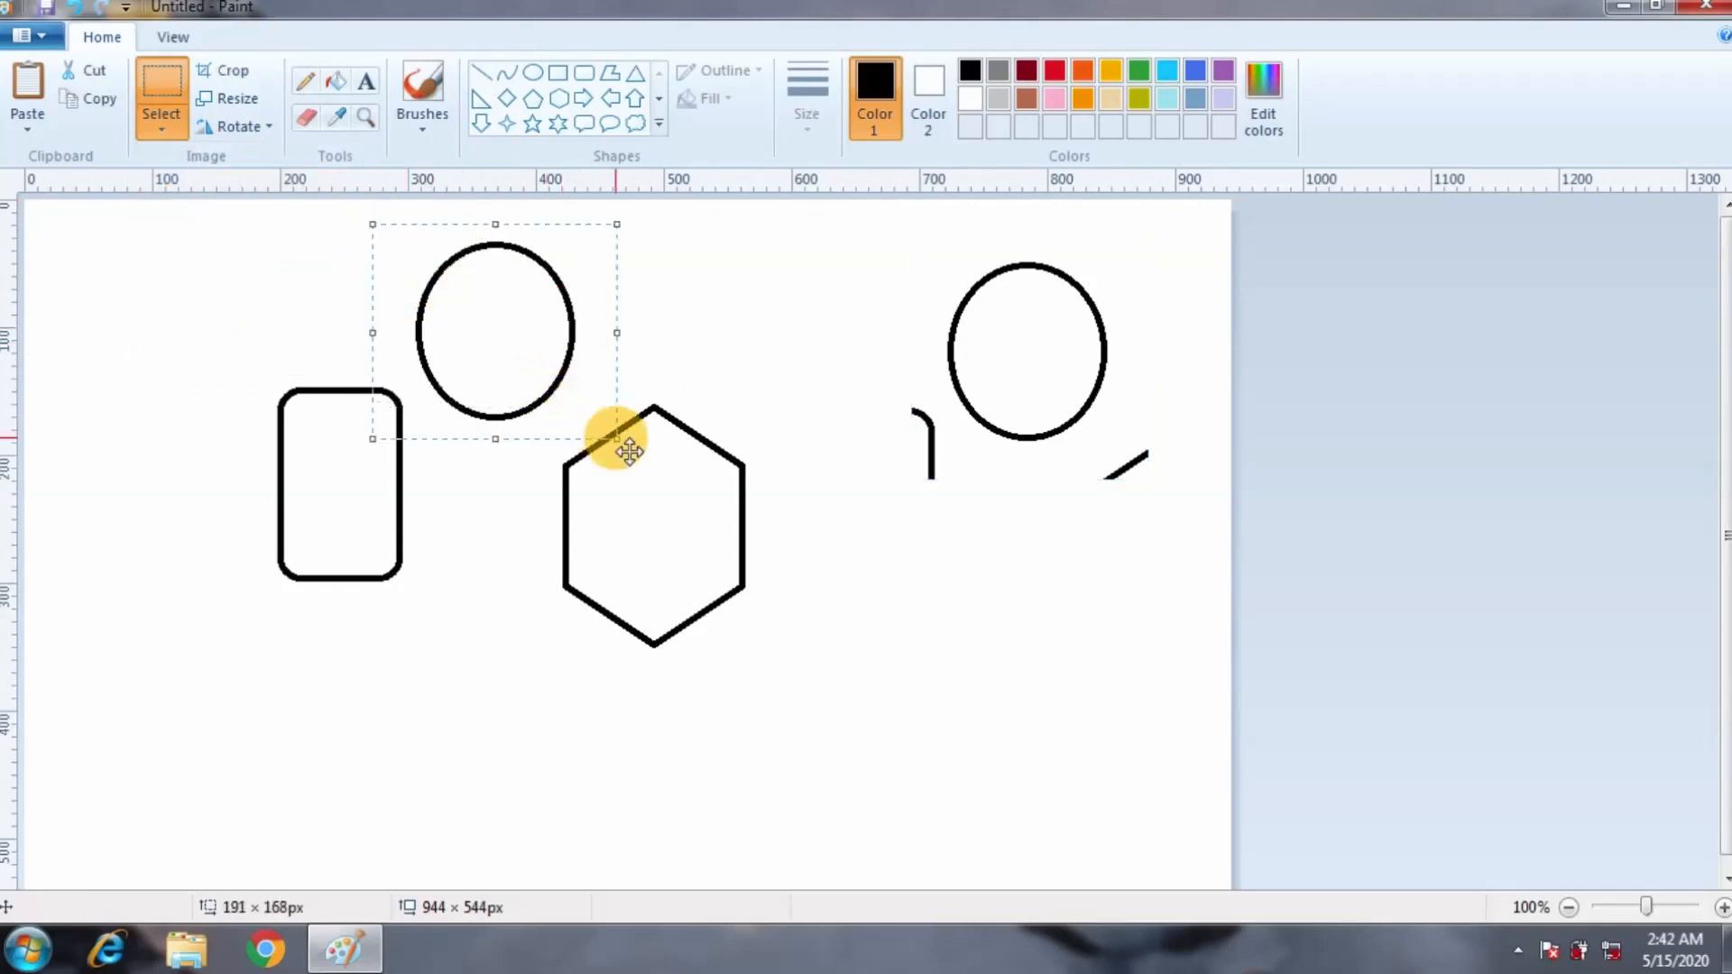
key(Delete)
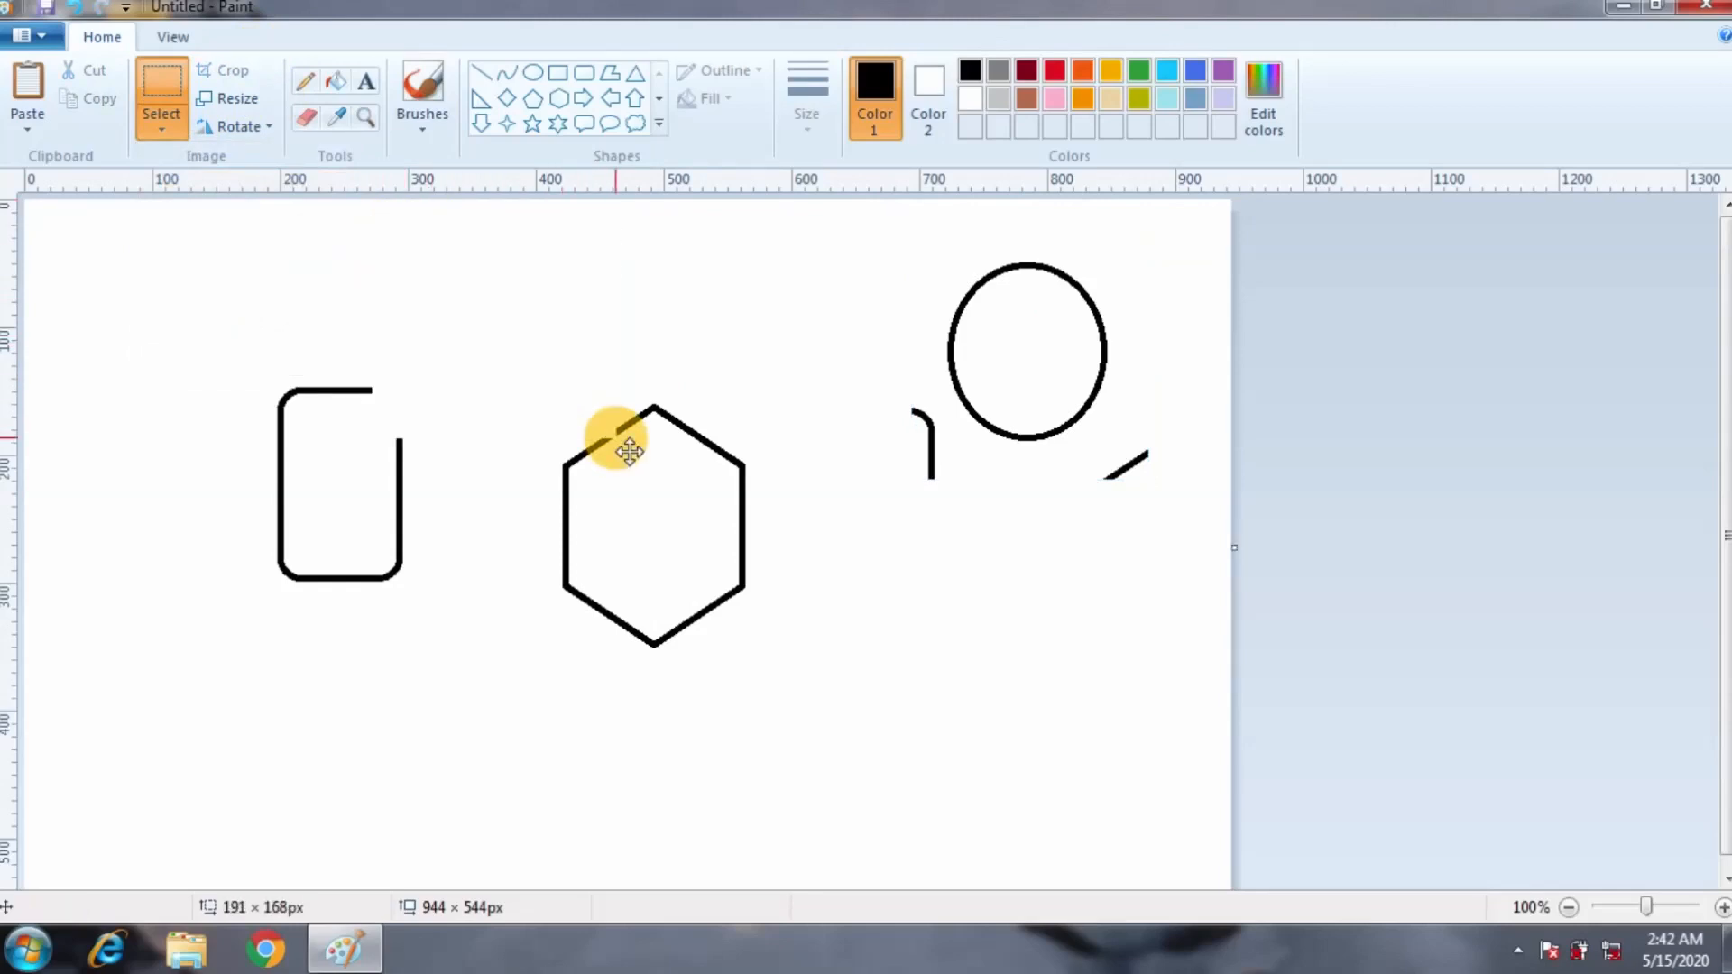
key(ctrl+z)
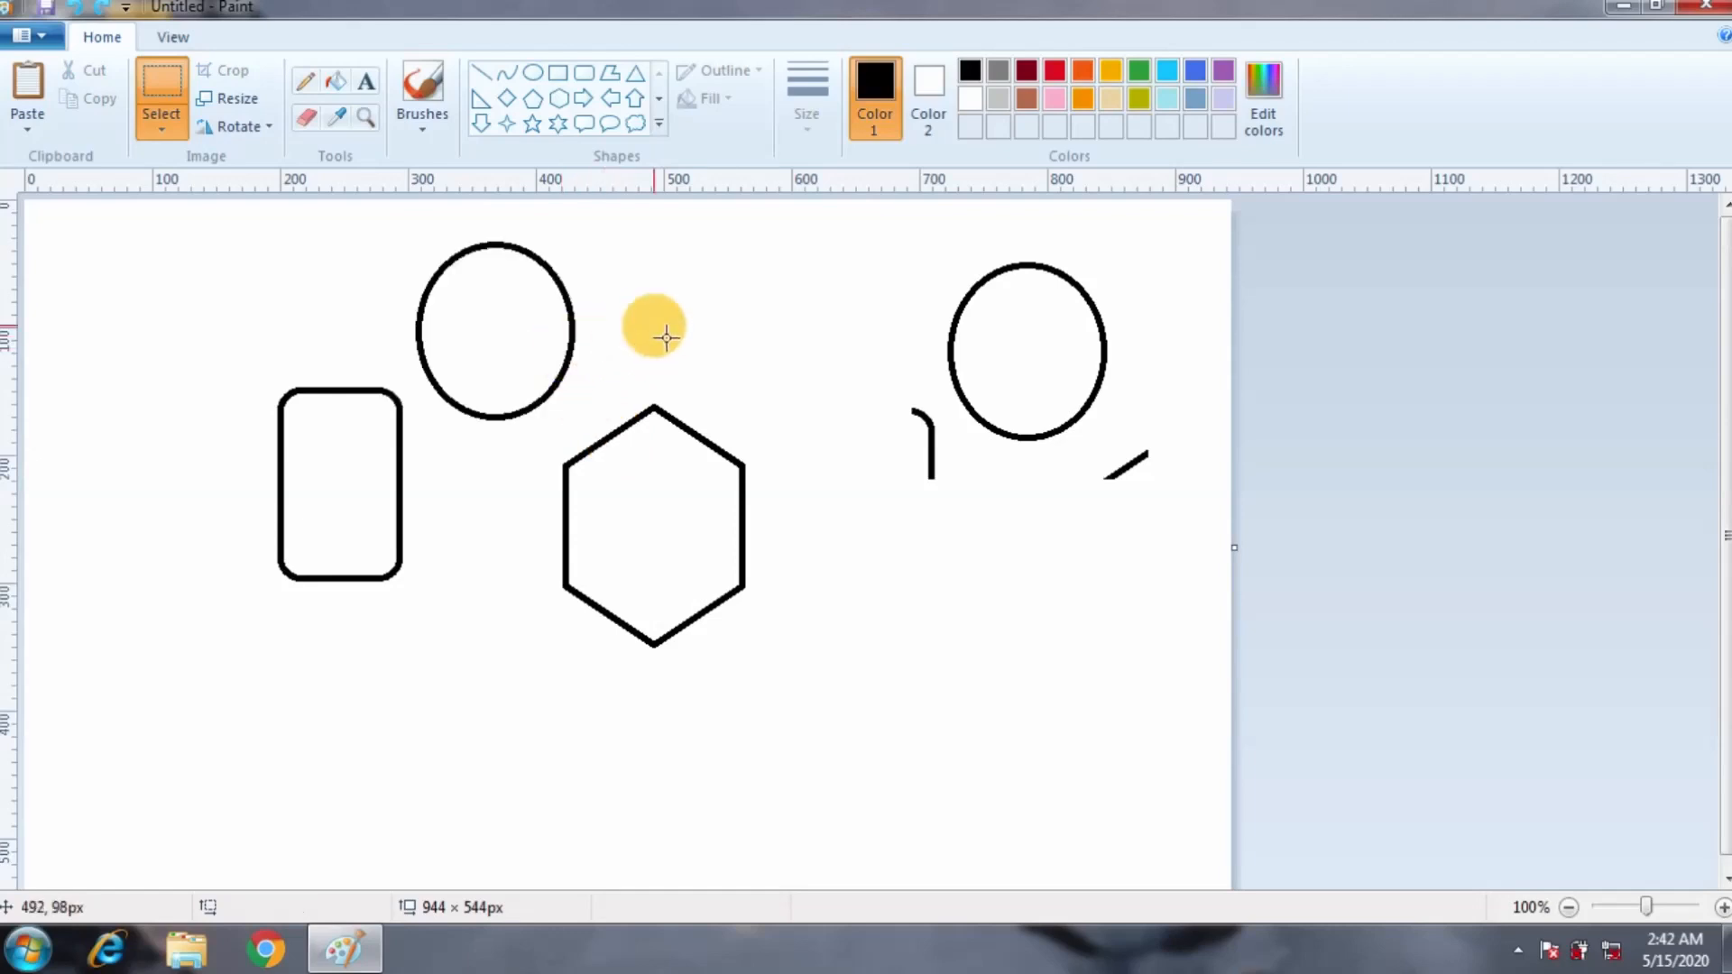
Cut out part of the hexagon with a free-form selection and move it to the canvas's lower right area.
click(169, 136)
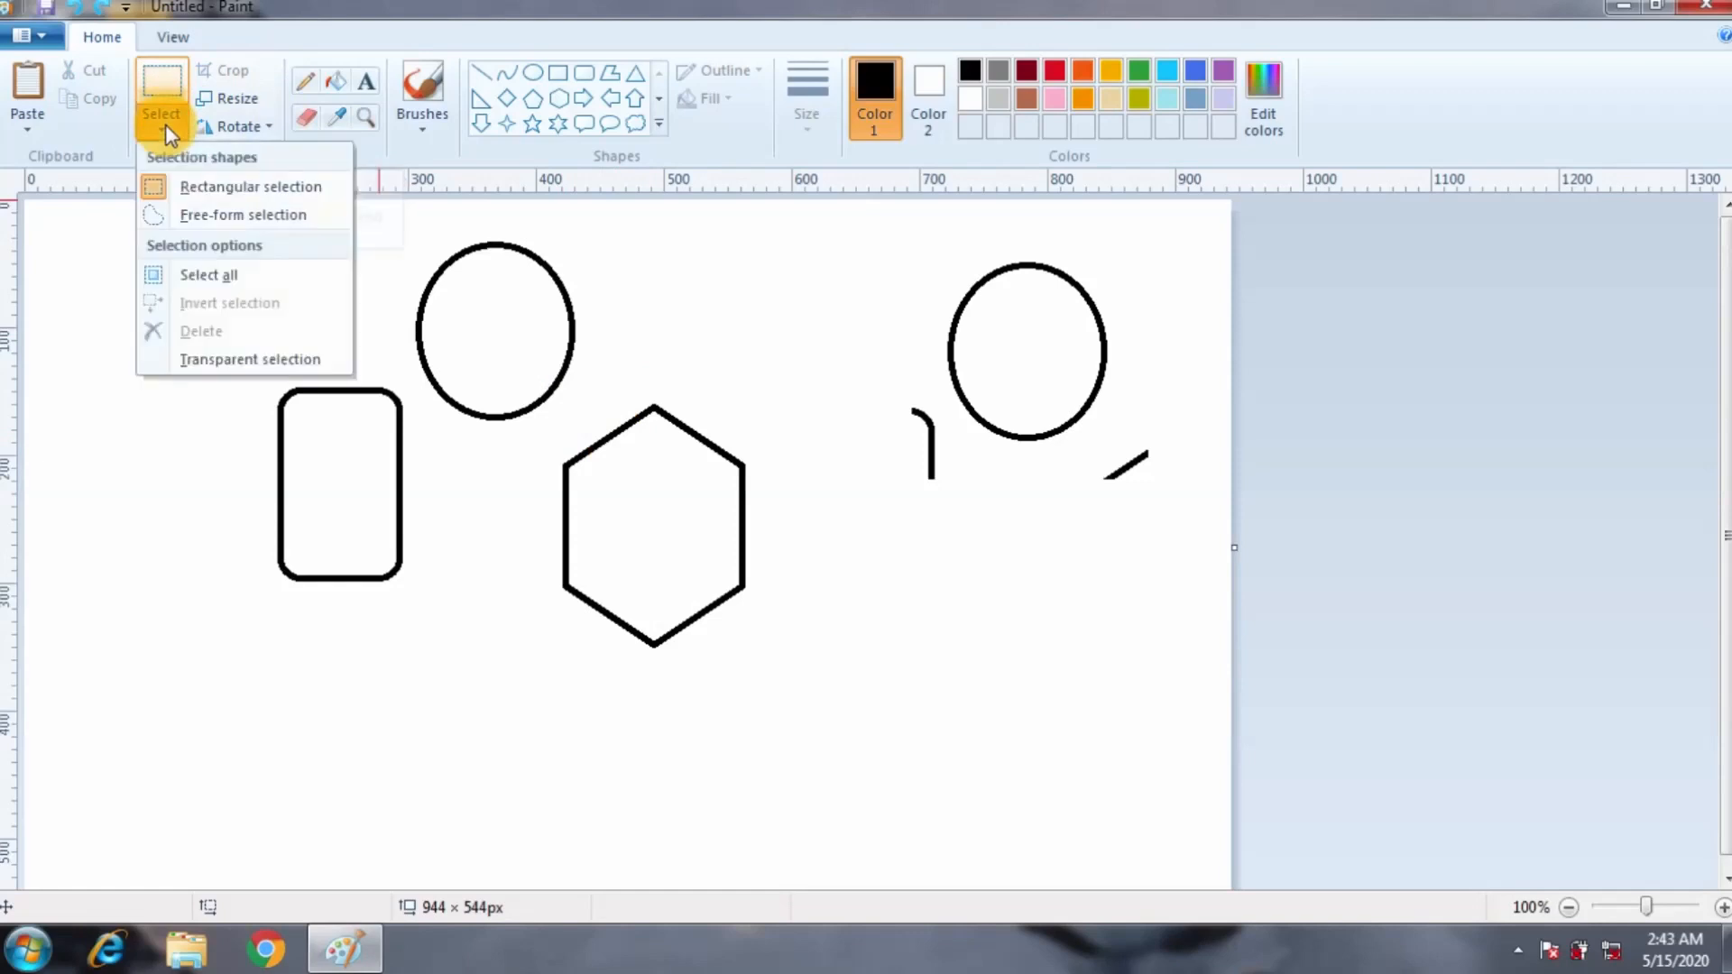
click(256, 214)
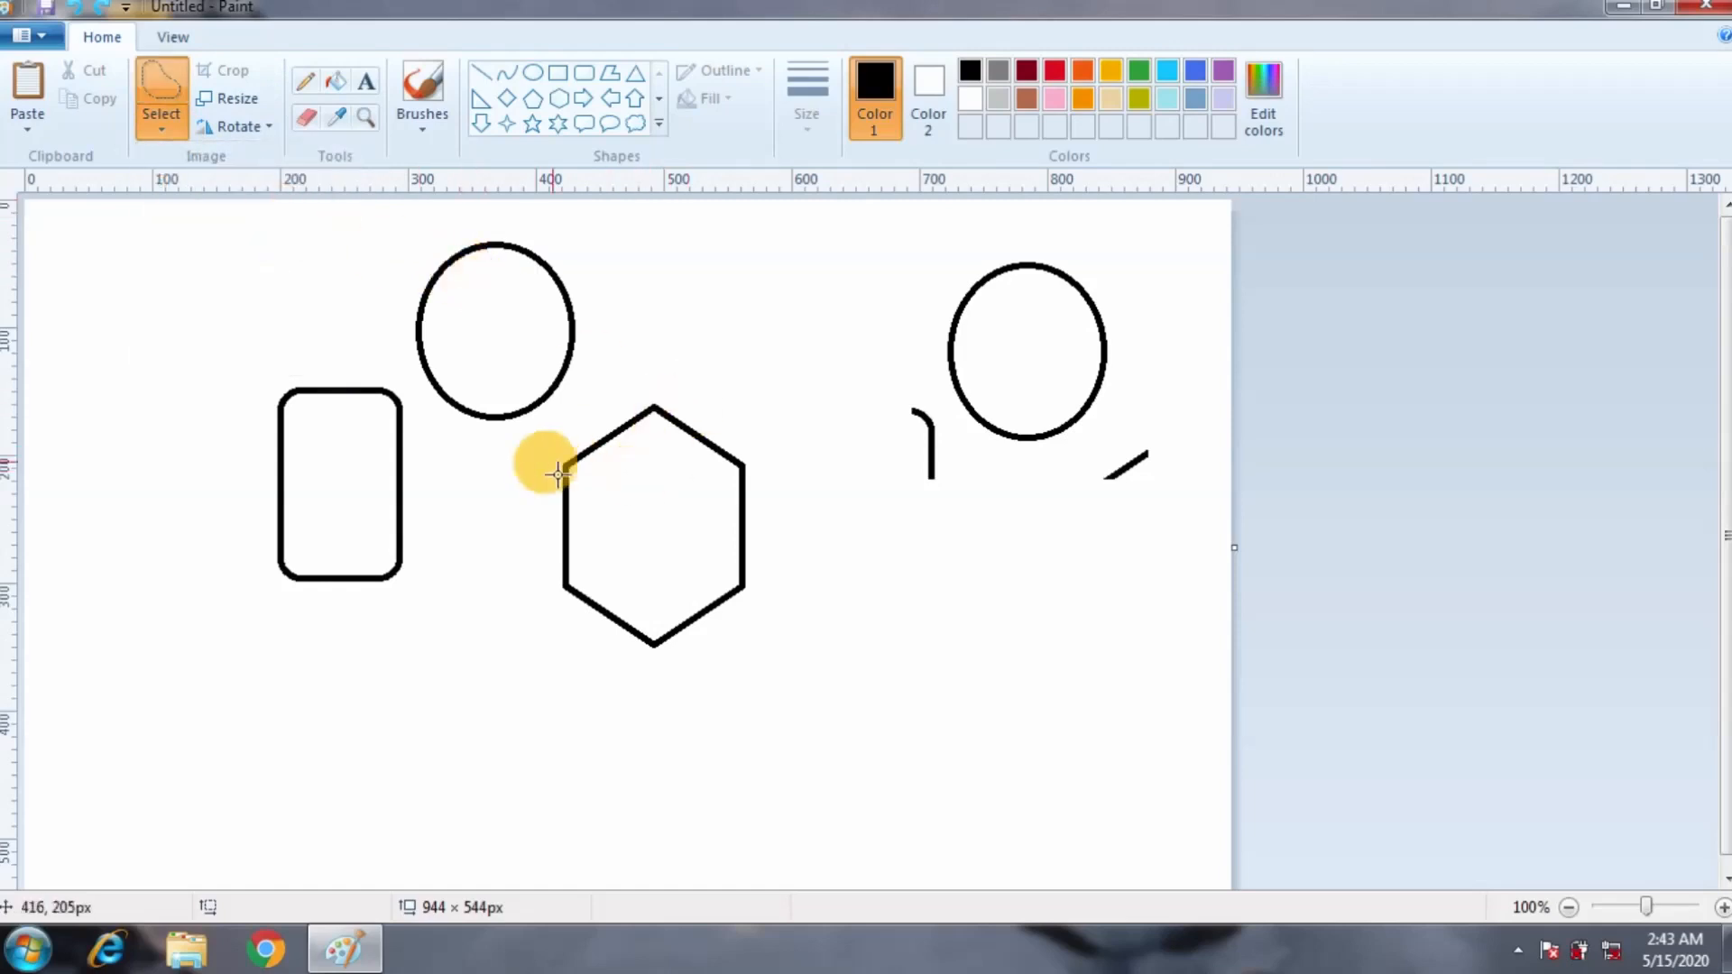
mouse_move(514, 451)
mouse_down()
mouse_move(676, 469)
mouse_move(810, 501)
mouse_move(842, 528)
mouse_move(837, 551)
mouse_move(696, 544)
mouse_move(686, 450)
mouse_move(637, 415)
mouse_move(524, 461)
mouse_move(535, 538)
mouse_move(693, 539)
mouse_up()
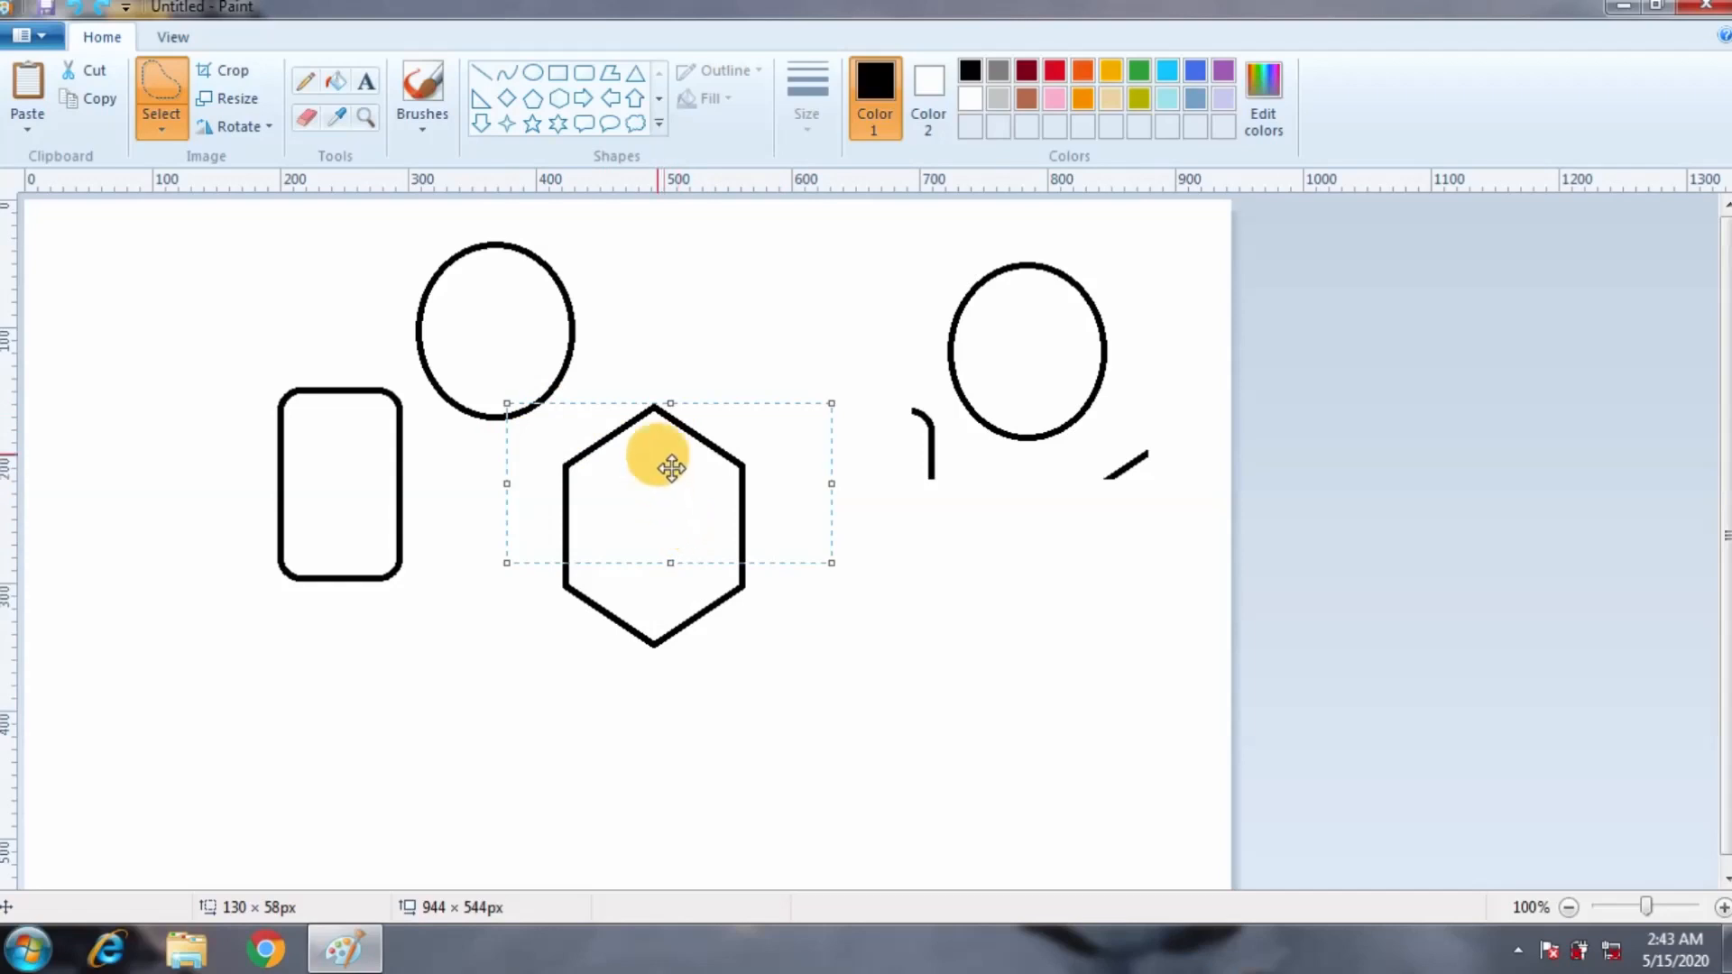
drag(672, 469, 1065, 628)
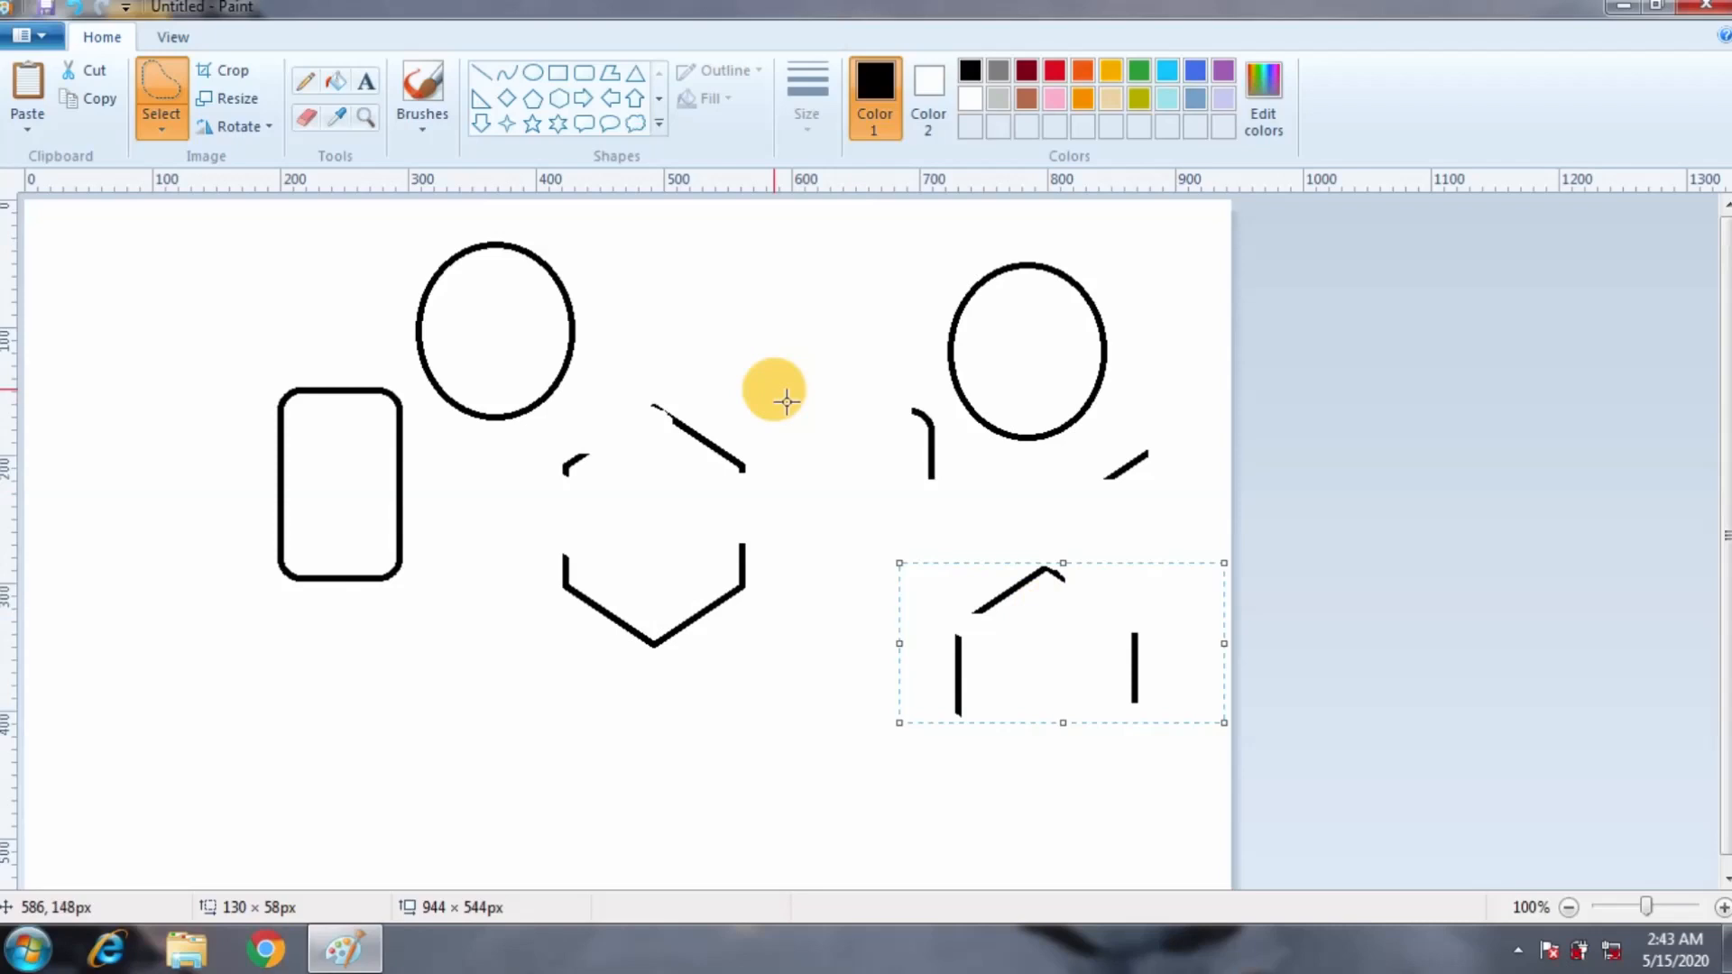
Select the whole picture, shift it slightly down and to the left on the canvas, and invert the selection.
click(229, 96)
click(364, 111)
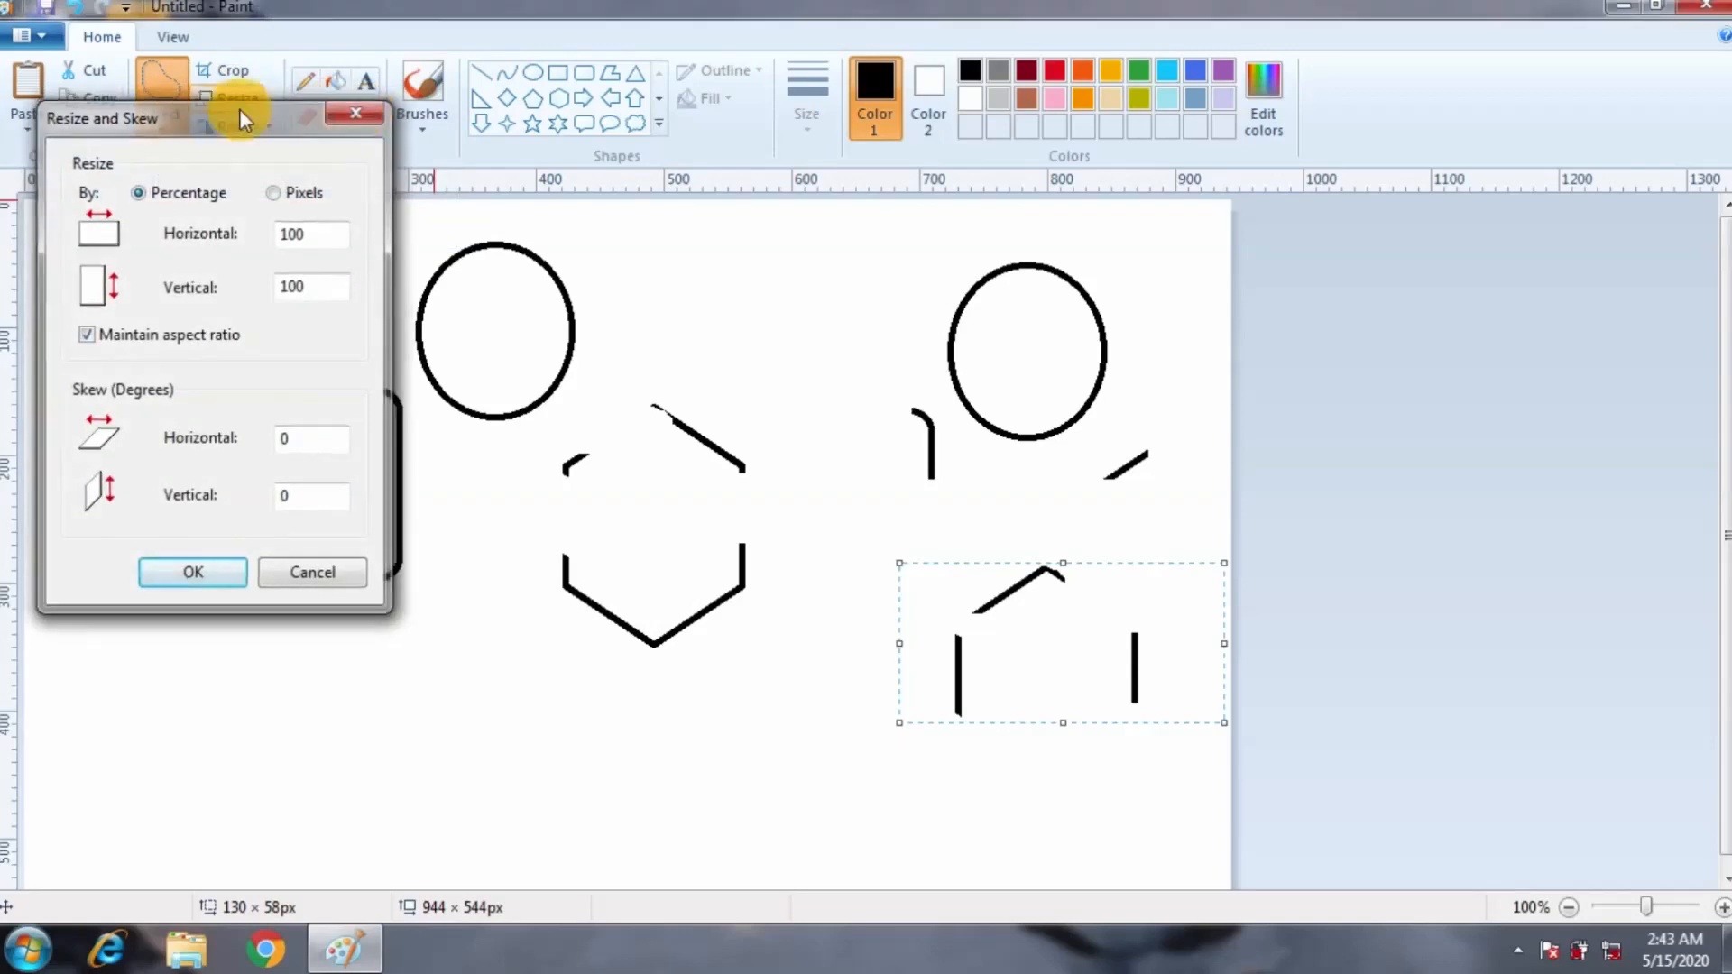
click(164, 117)
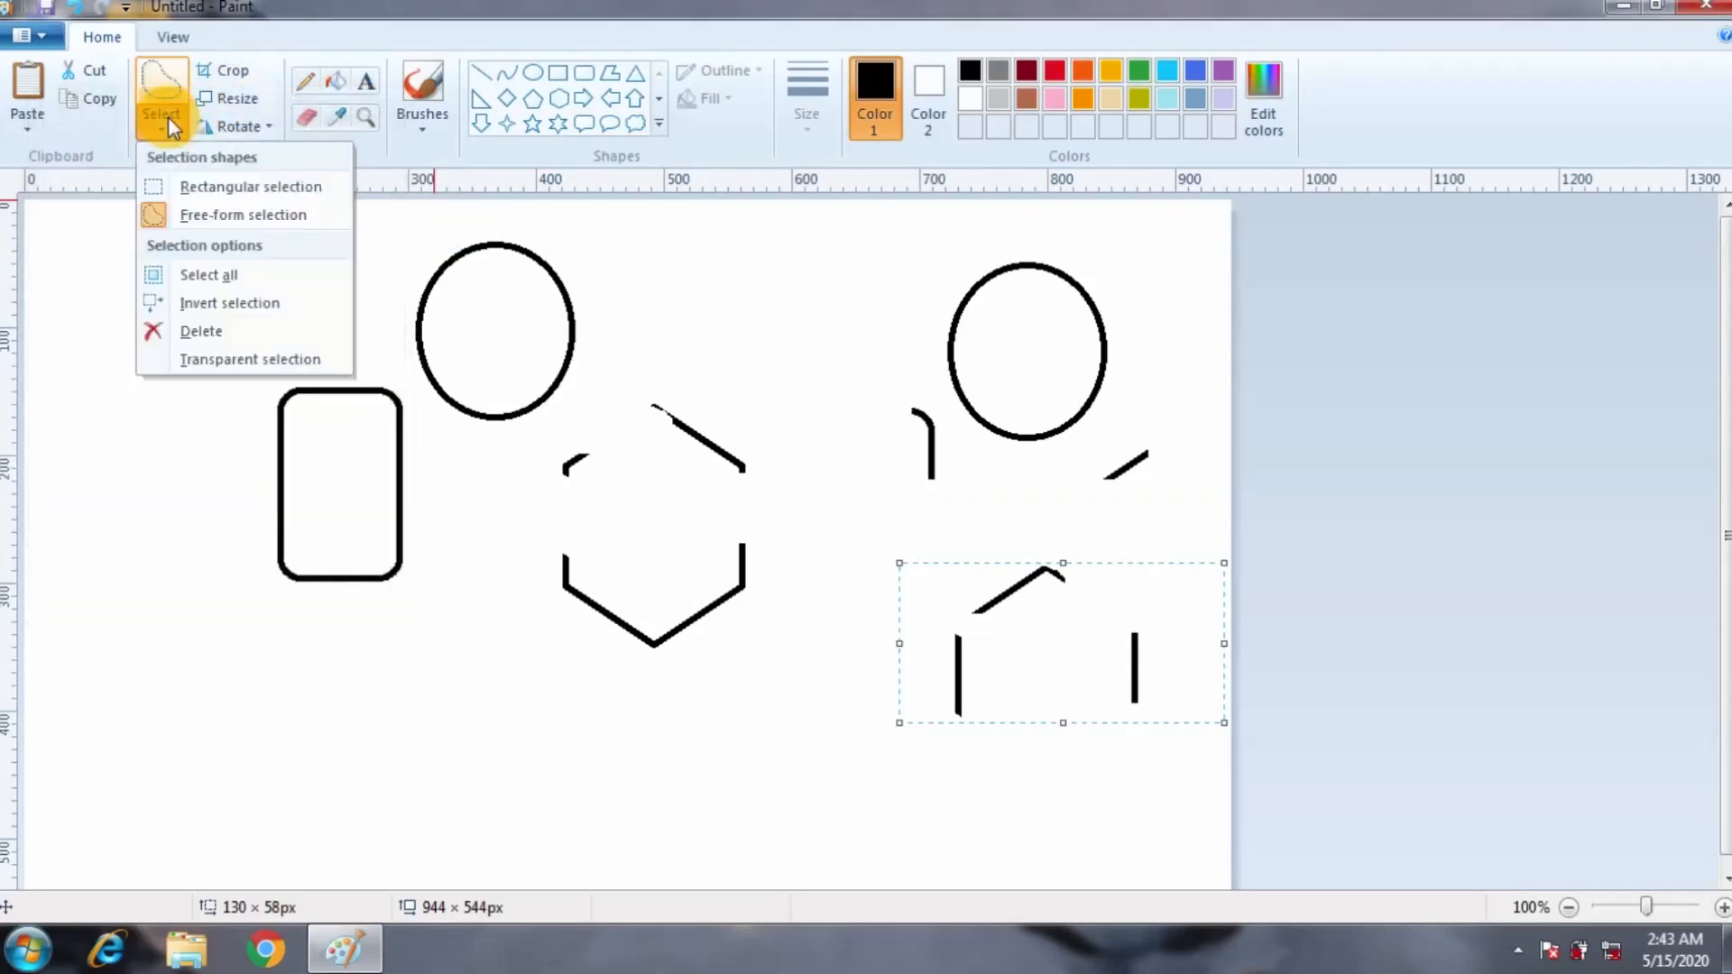
click(220, 273)
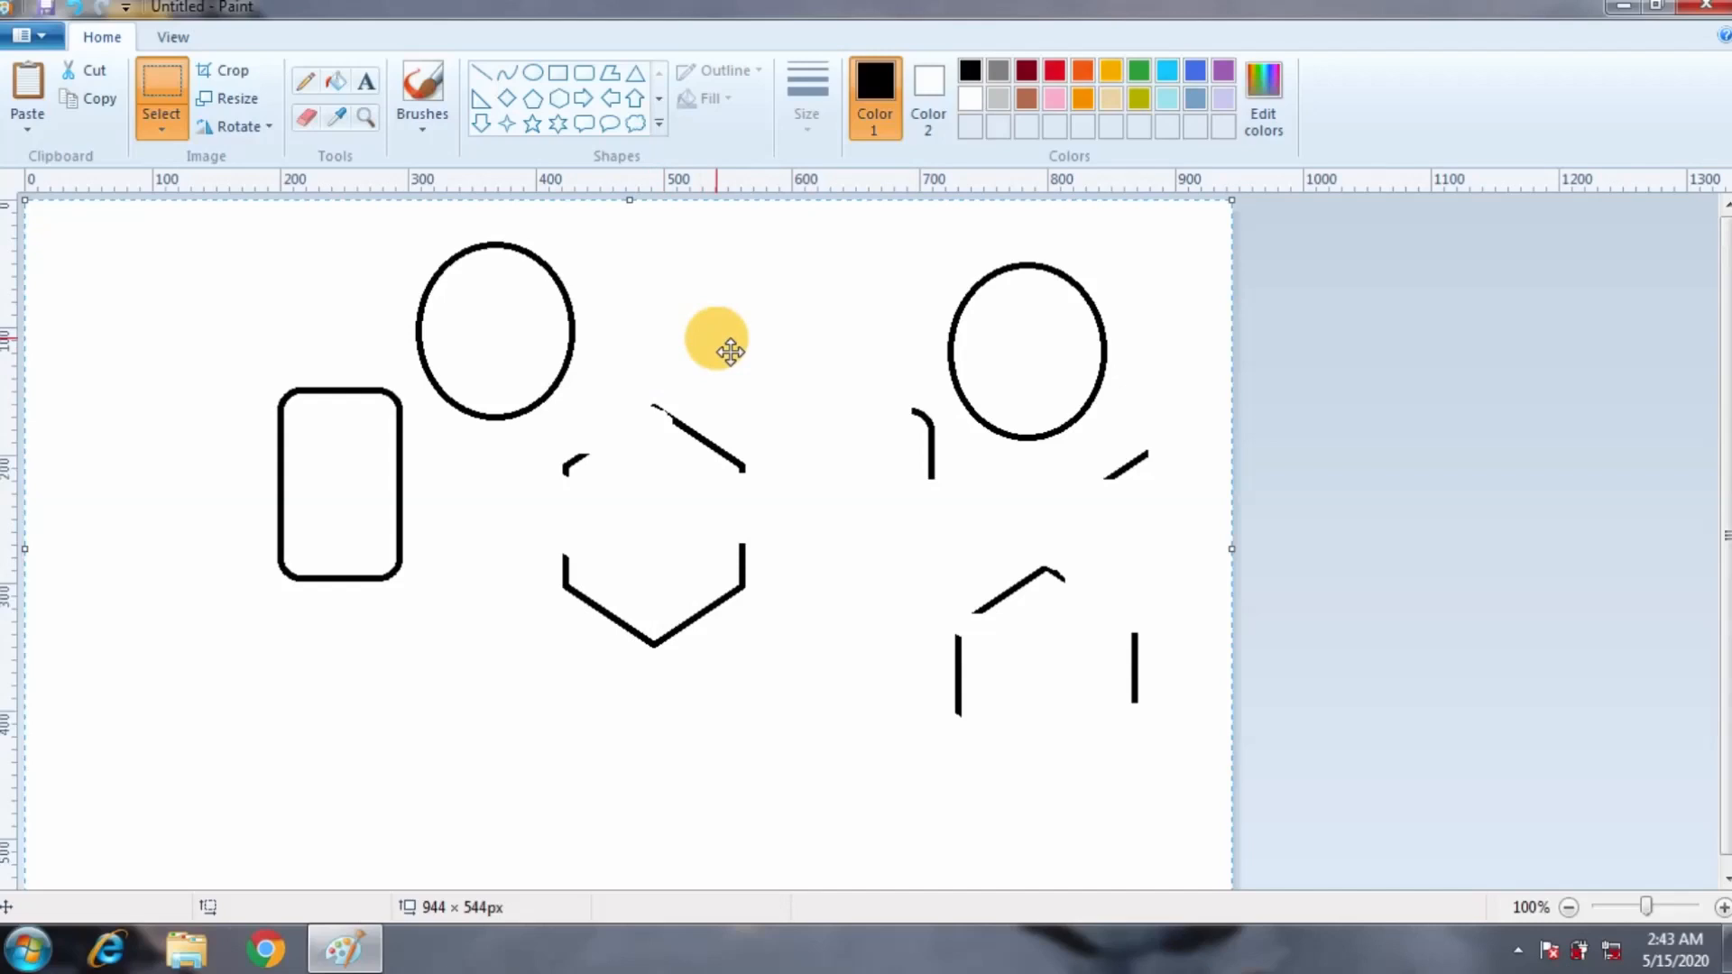
mouse_move(707, 307)
mouse_down()
mouse_move(917, 379)
mouse_move(560, 329)
mouse_move(586, 343)
mouse_up()
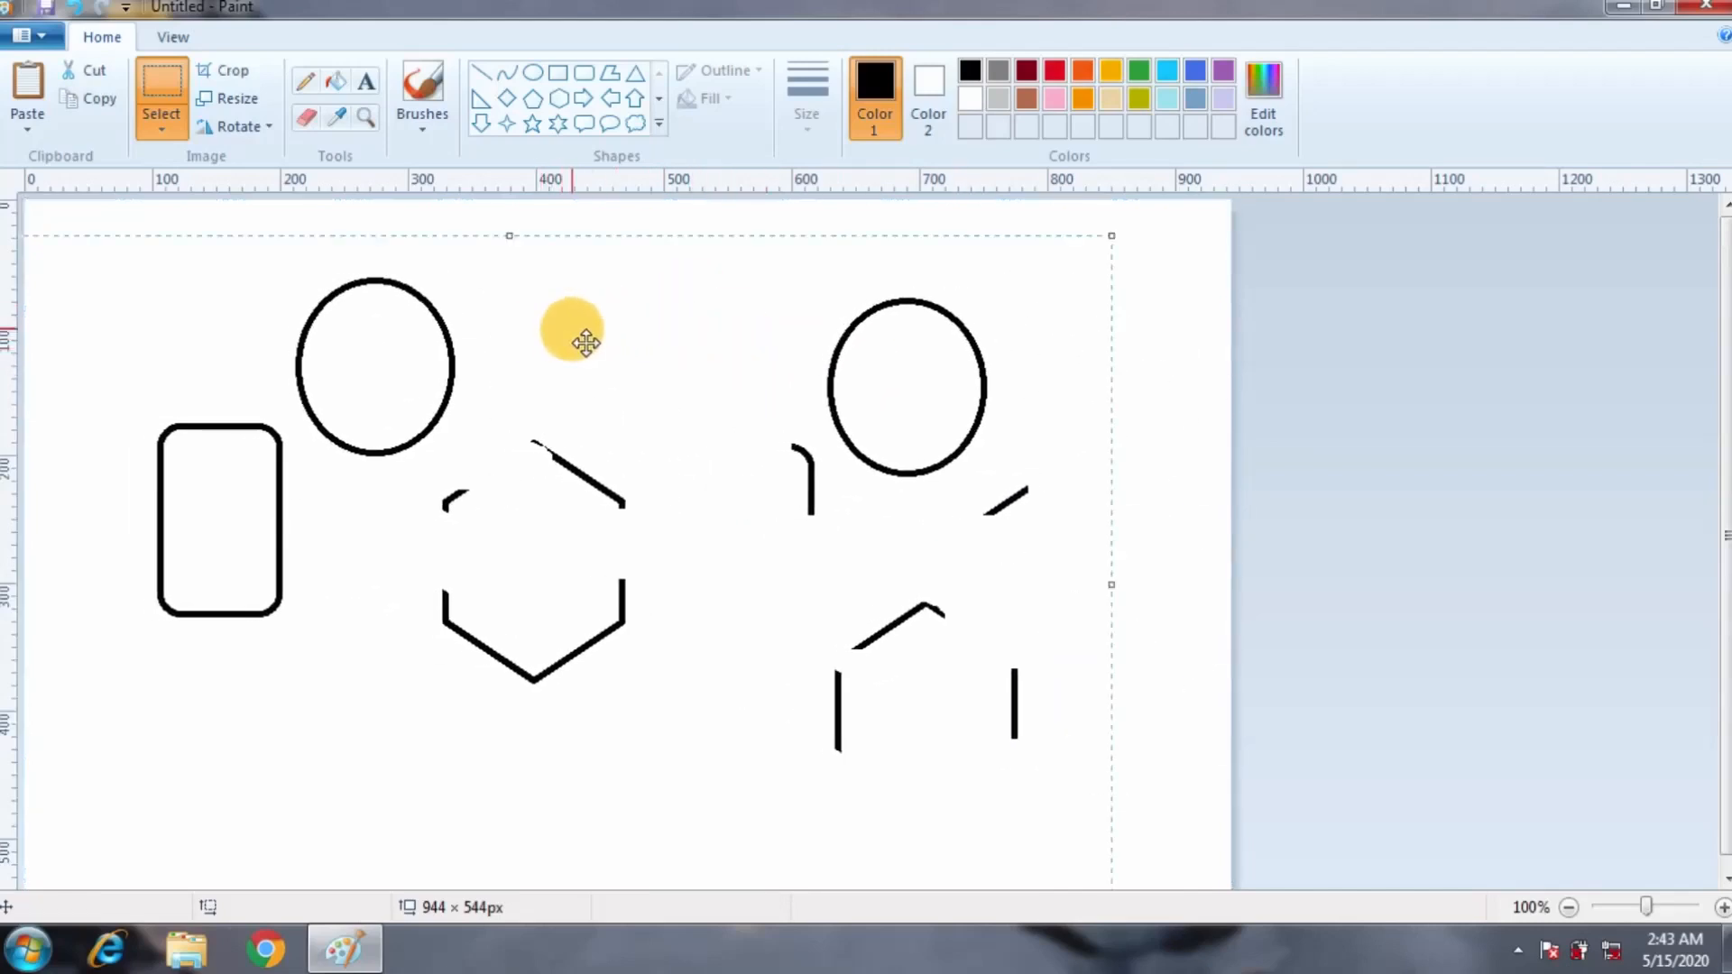
click(163, 126)
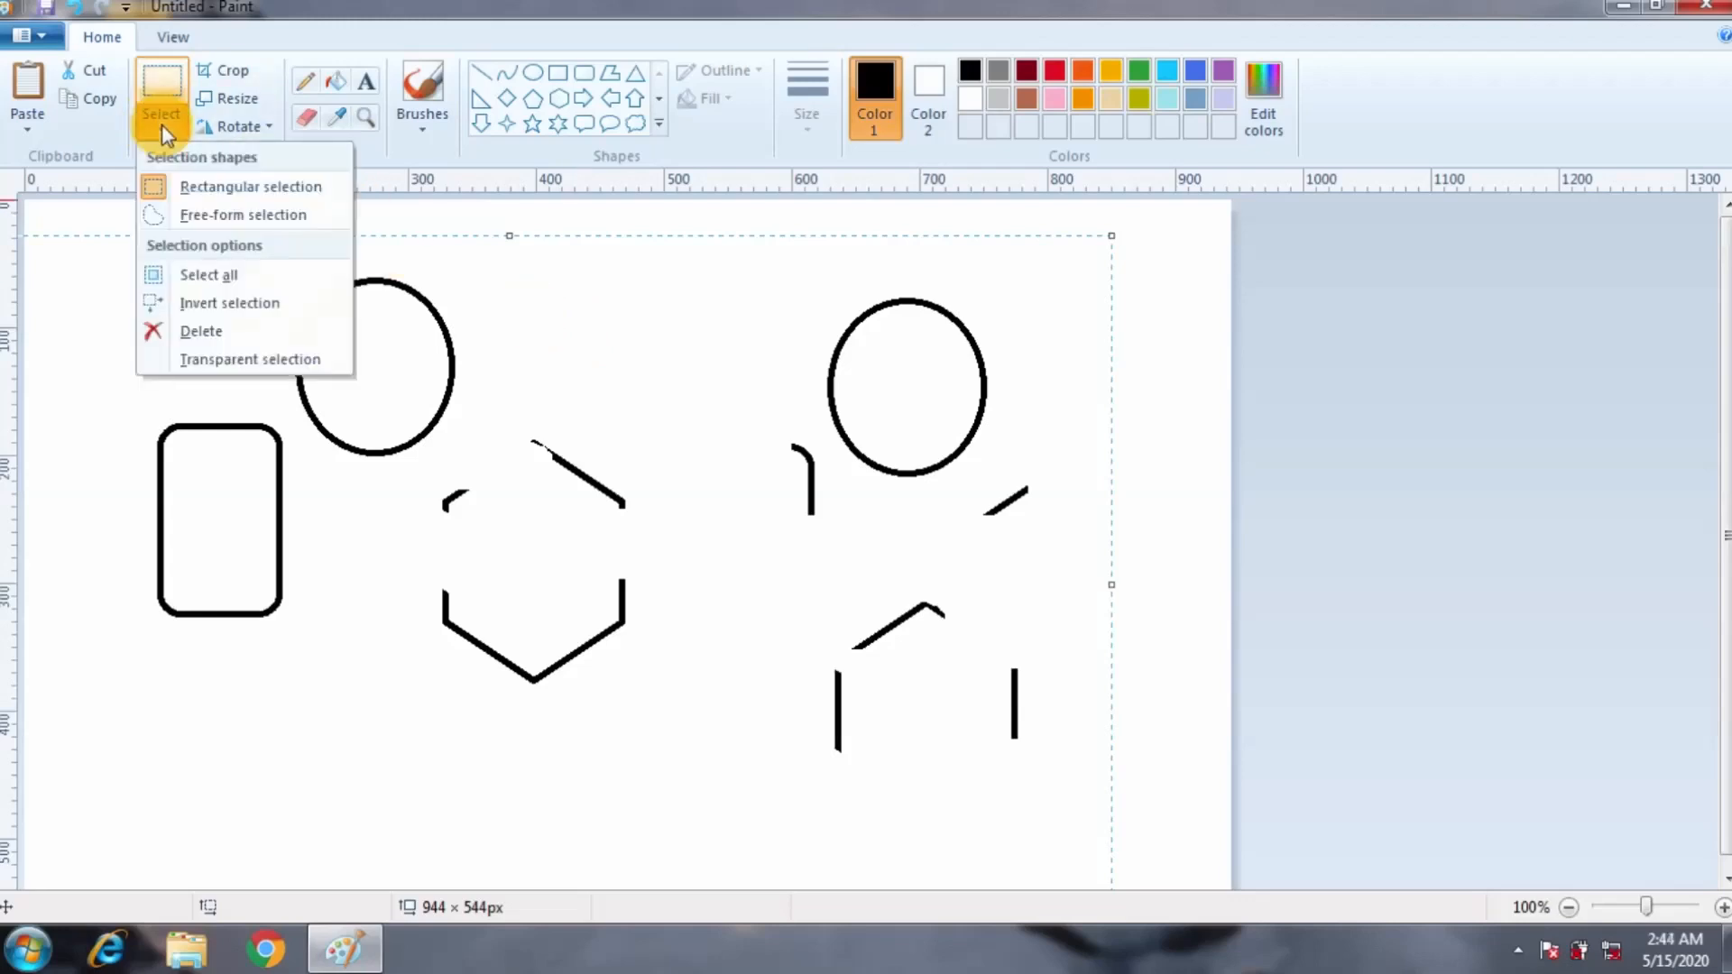
click(228, 304)
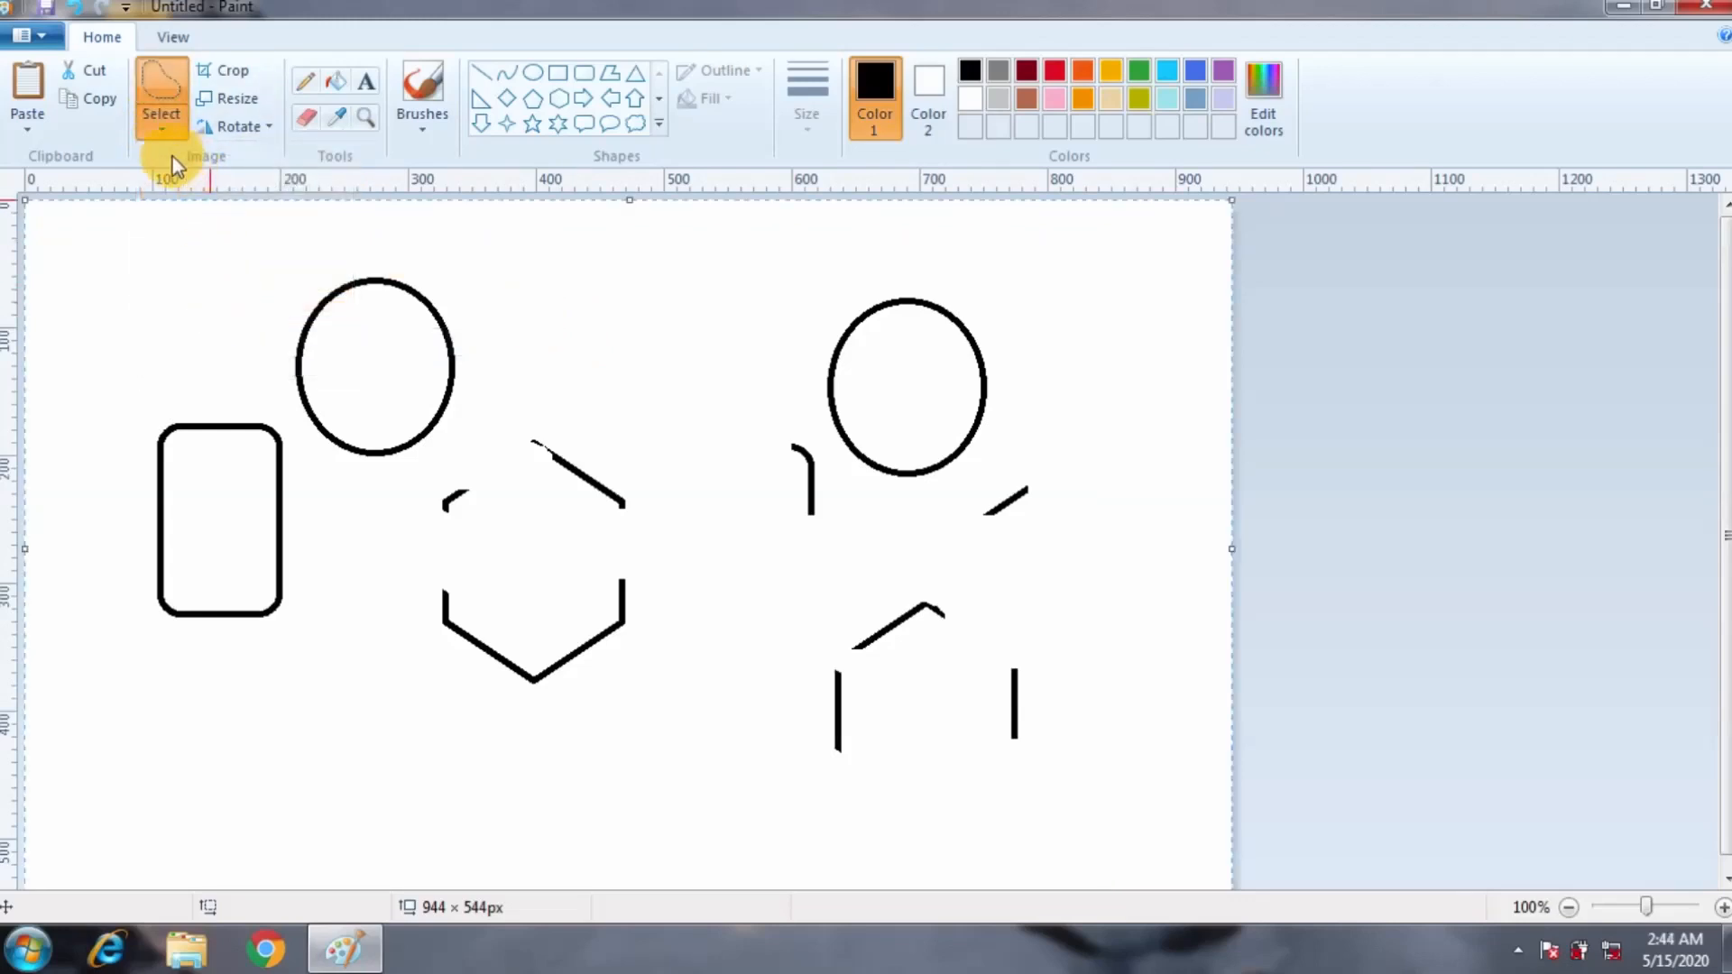
Try to close the untitled drawing and dismiss the prompt to save changes without choosing an option.
click(163, 132)
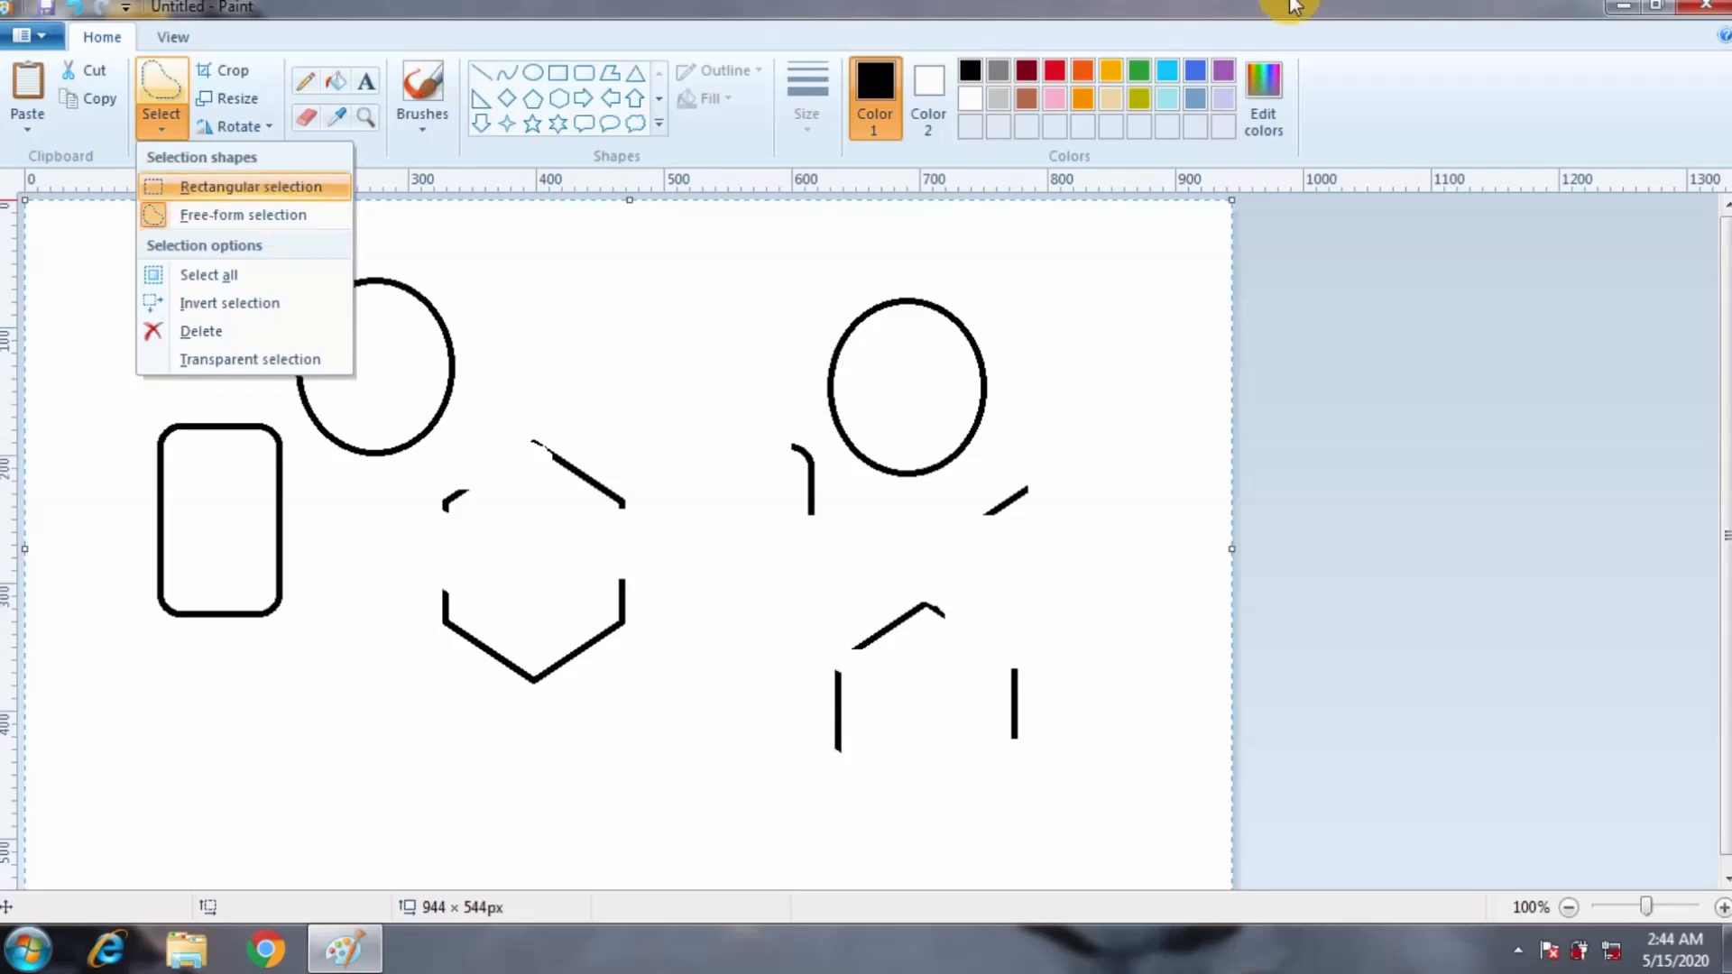
click(1719, 17)
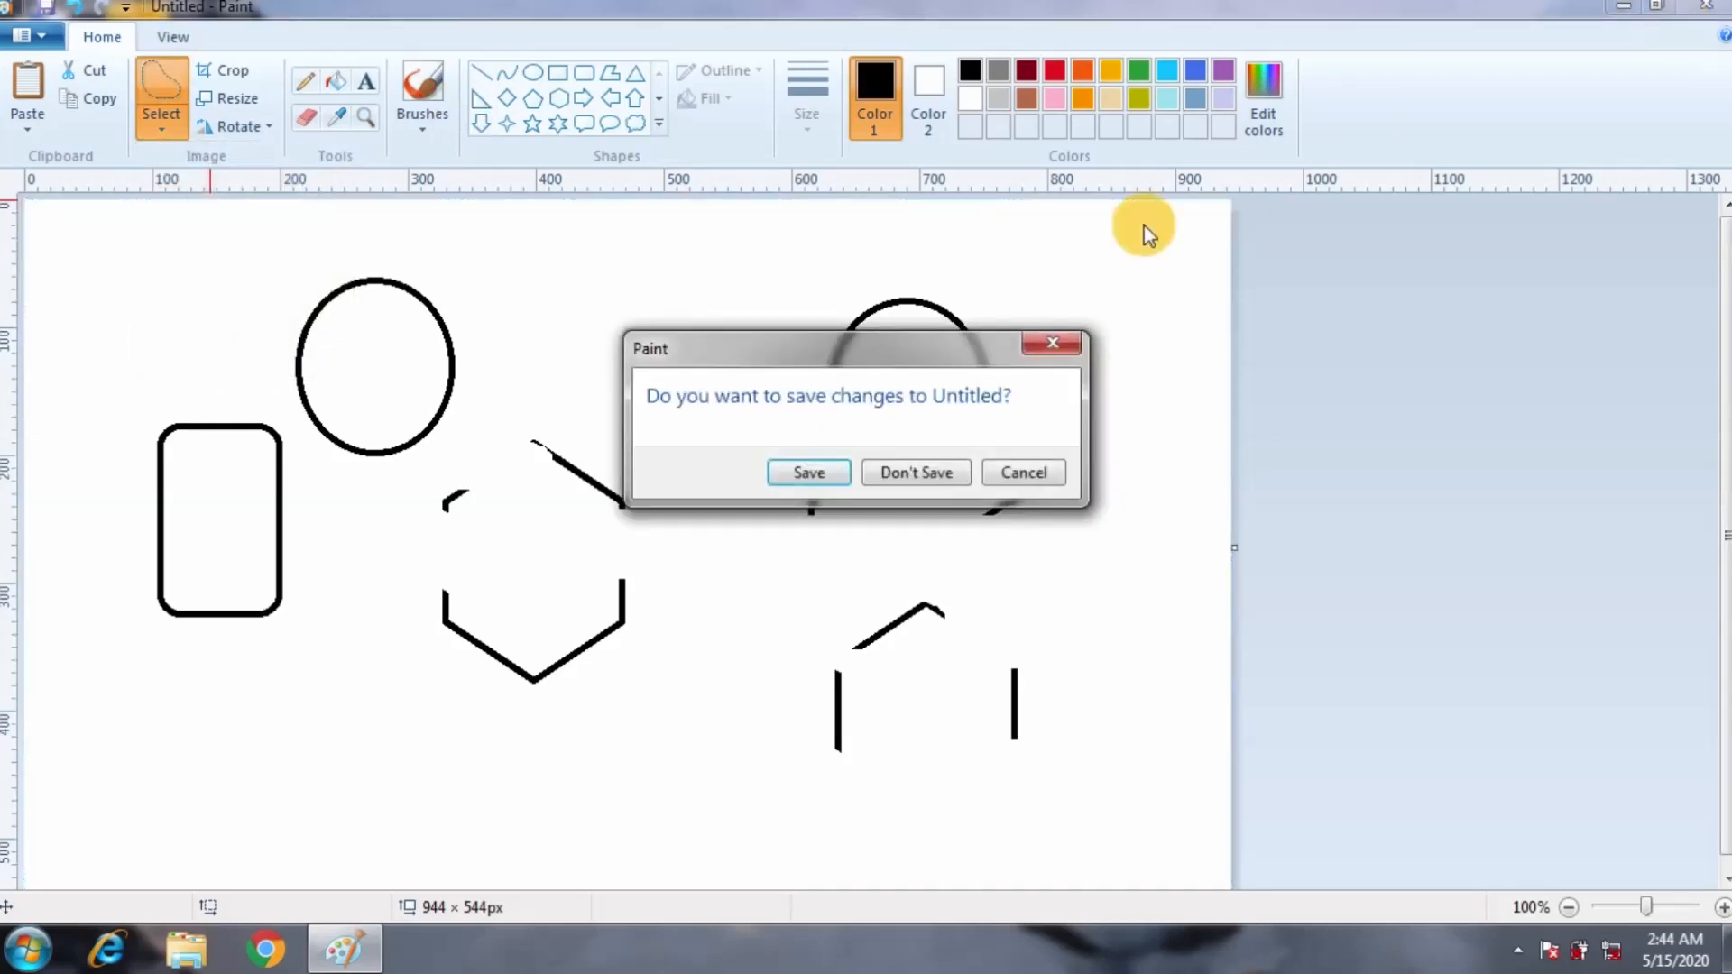
click(1058, 343)
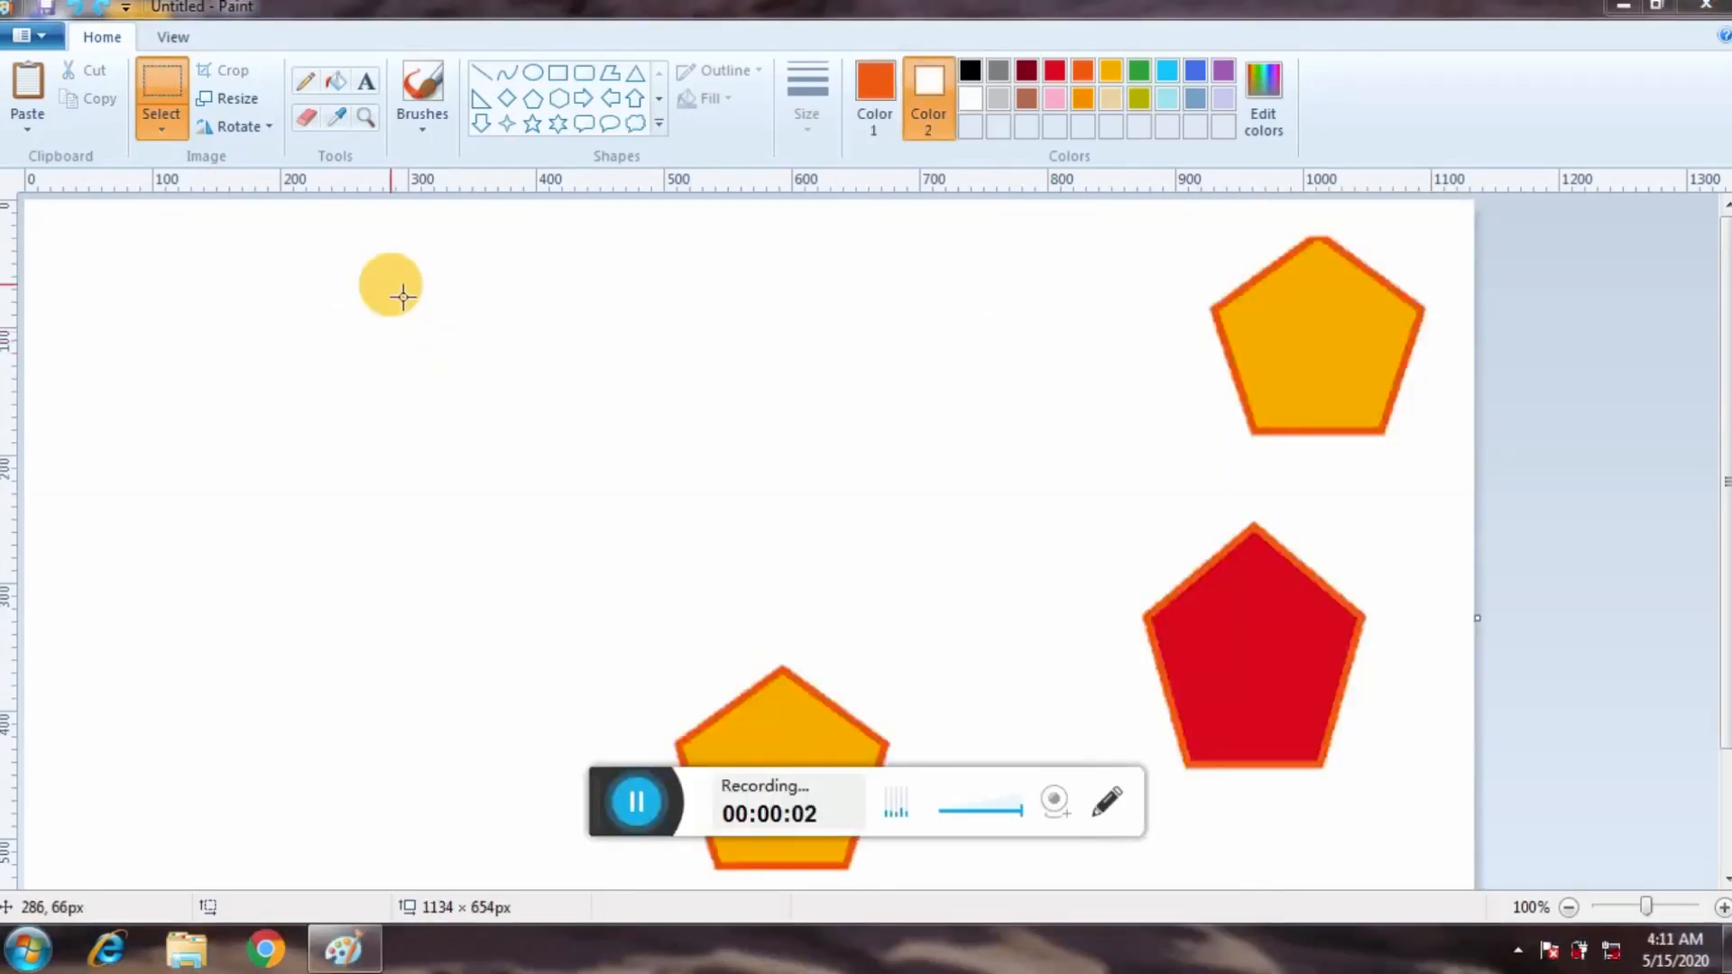
Resize the whole picture to 80 percent horizontally and vertically, keeping the aspect ratio.
click(240, 99)
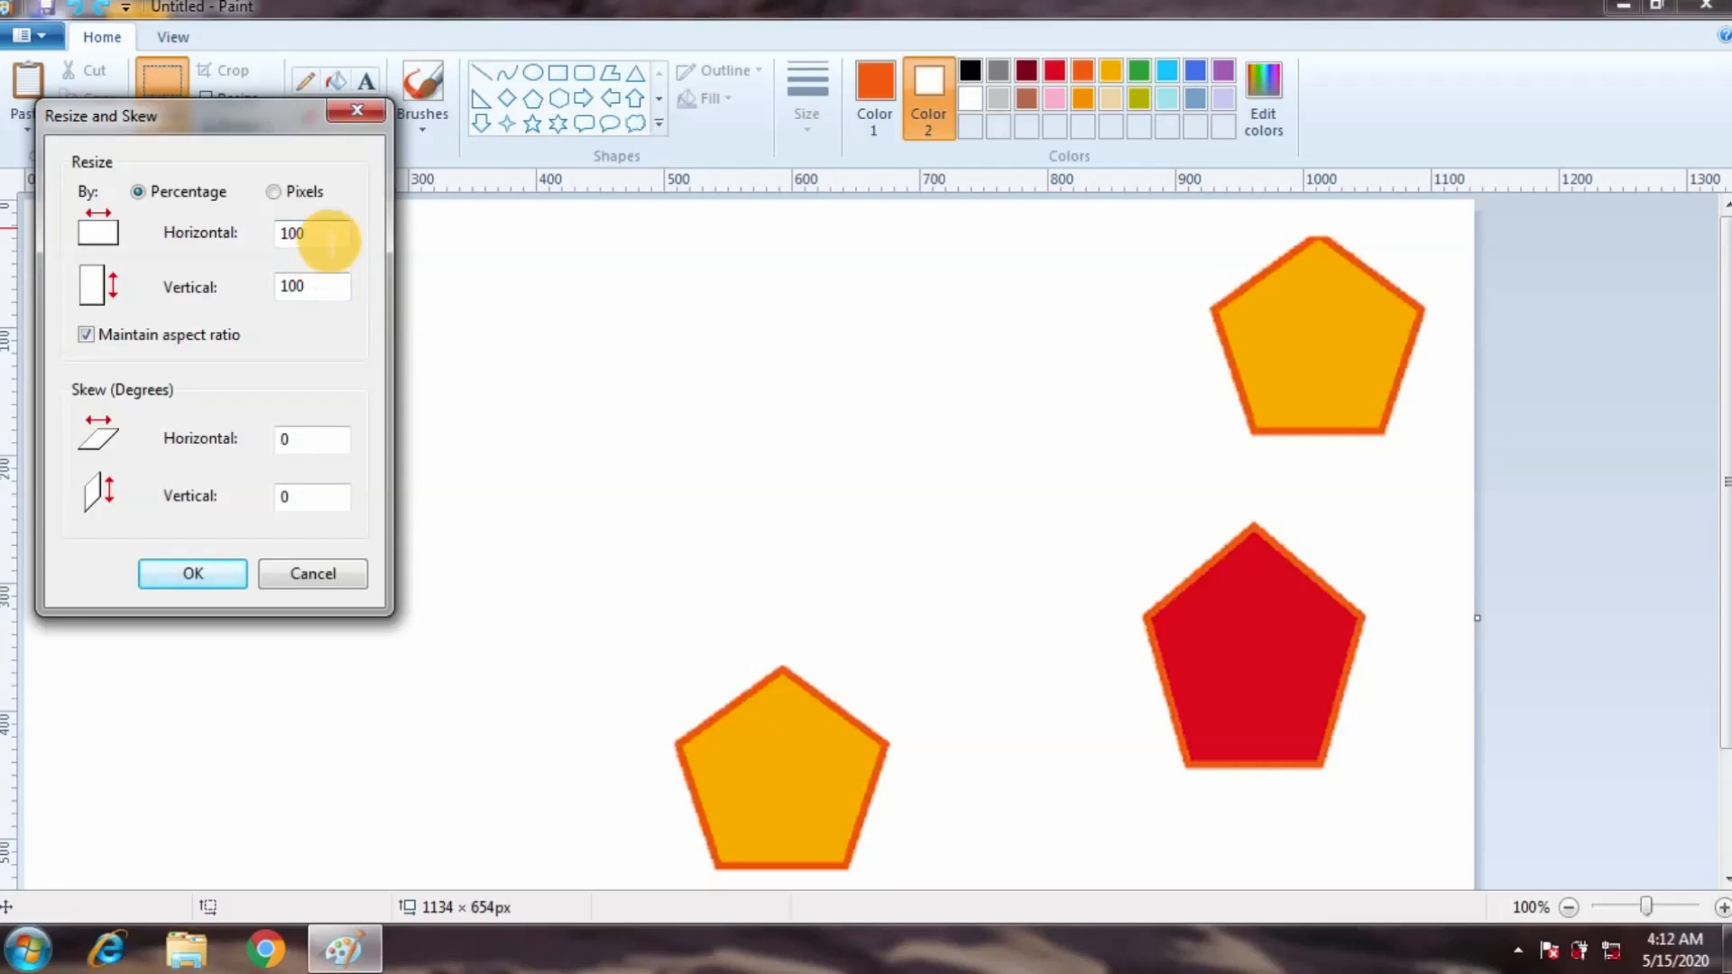
click(332, 240)
key(BackSpace)
key(BackSpace)
key(BackSpace)
text(80)
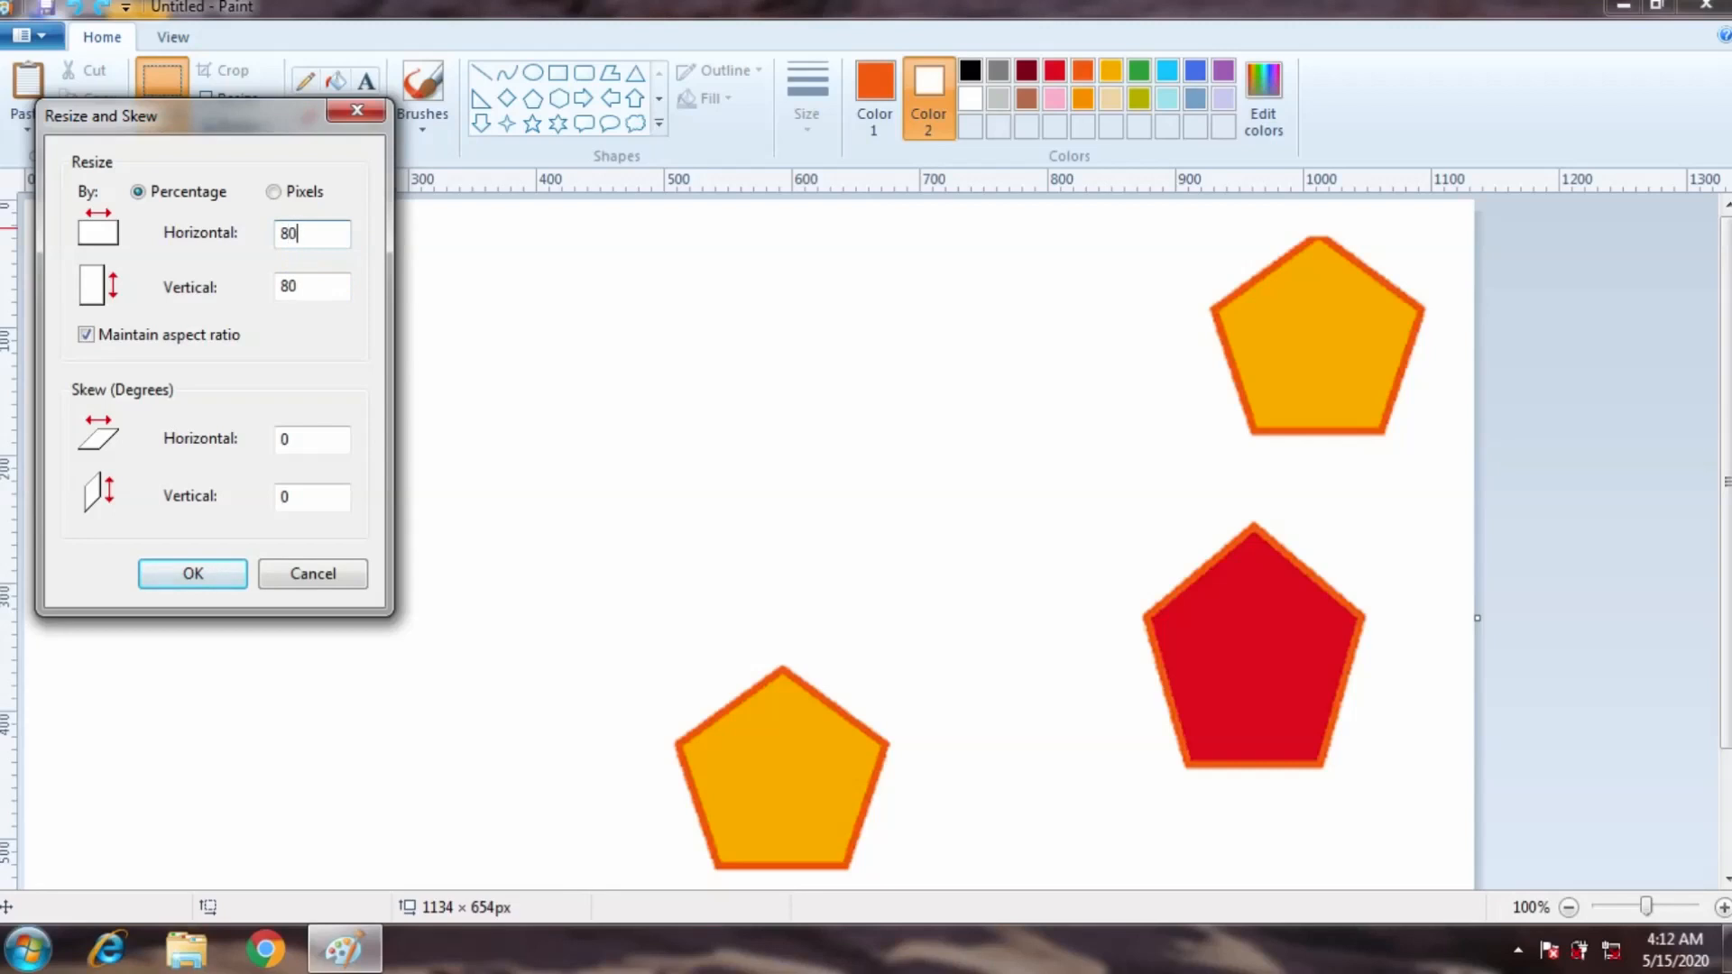
click(202, 577)
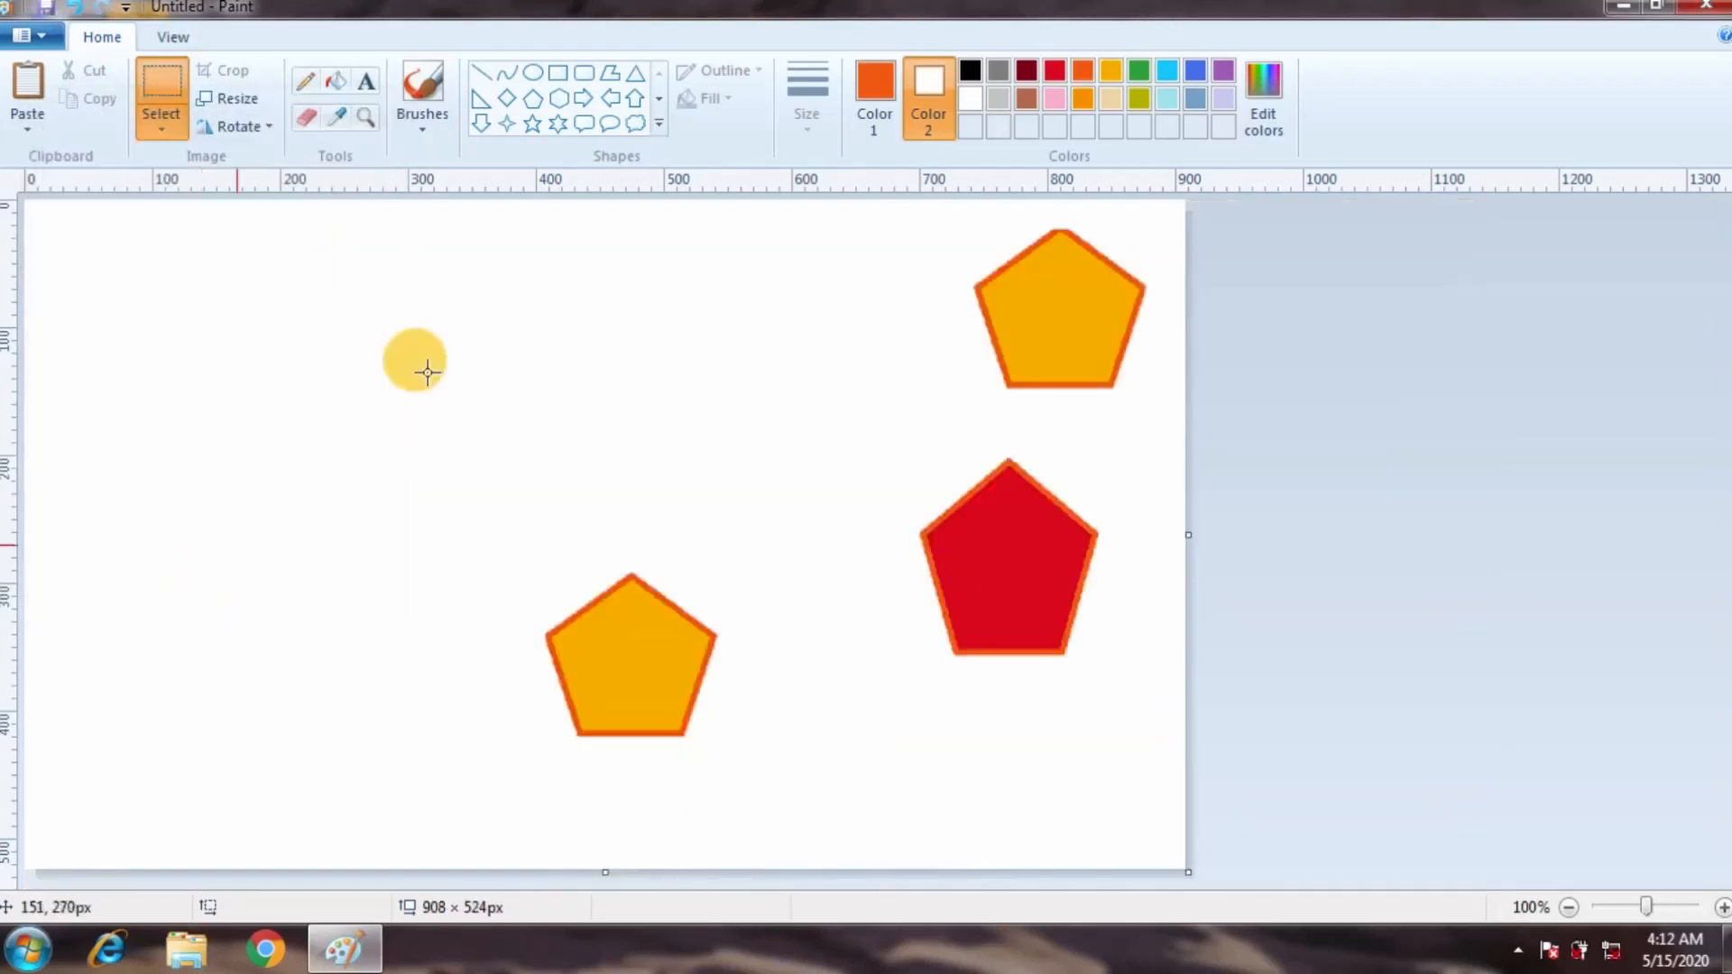
Enlarge the picture to 150 percent in both directions, keeping the aspect ratio.
click(236, 101)
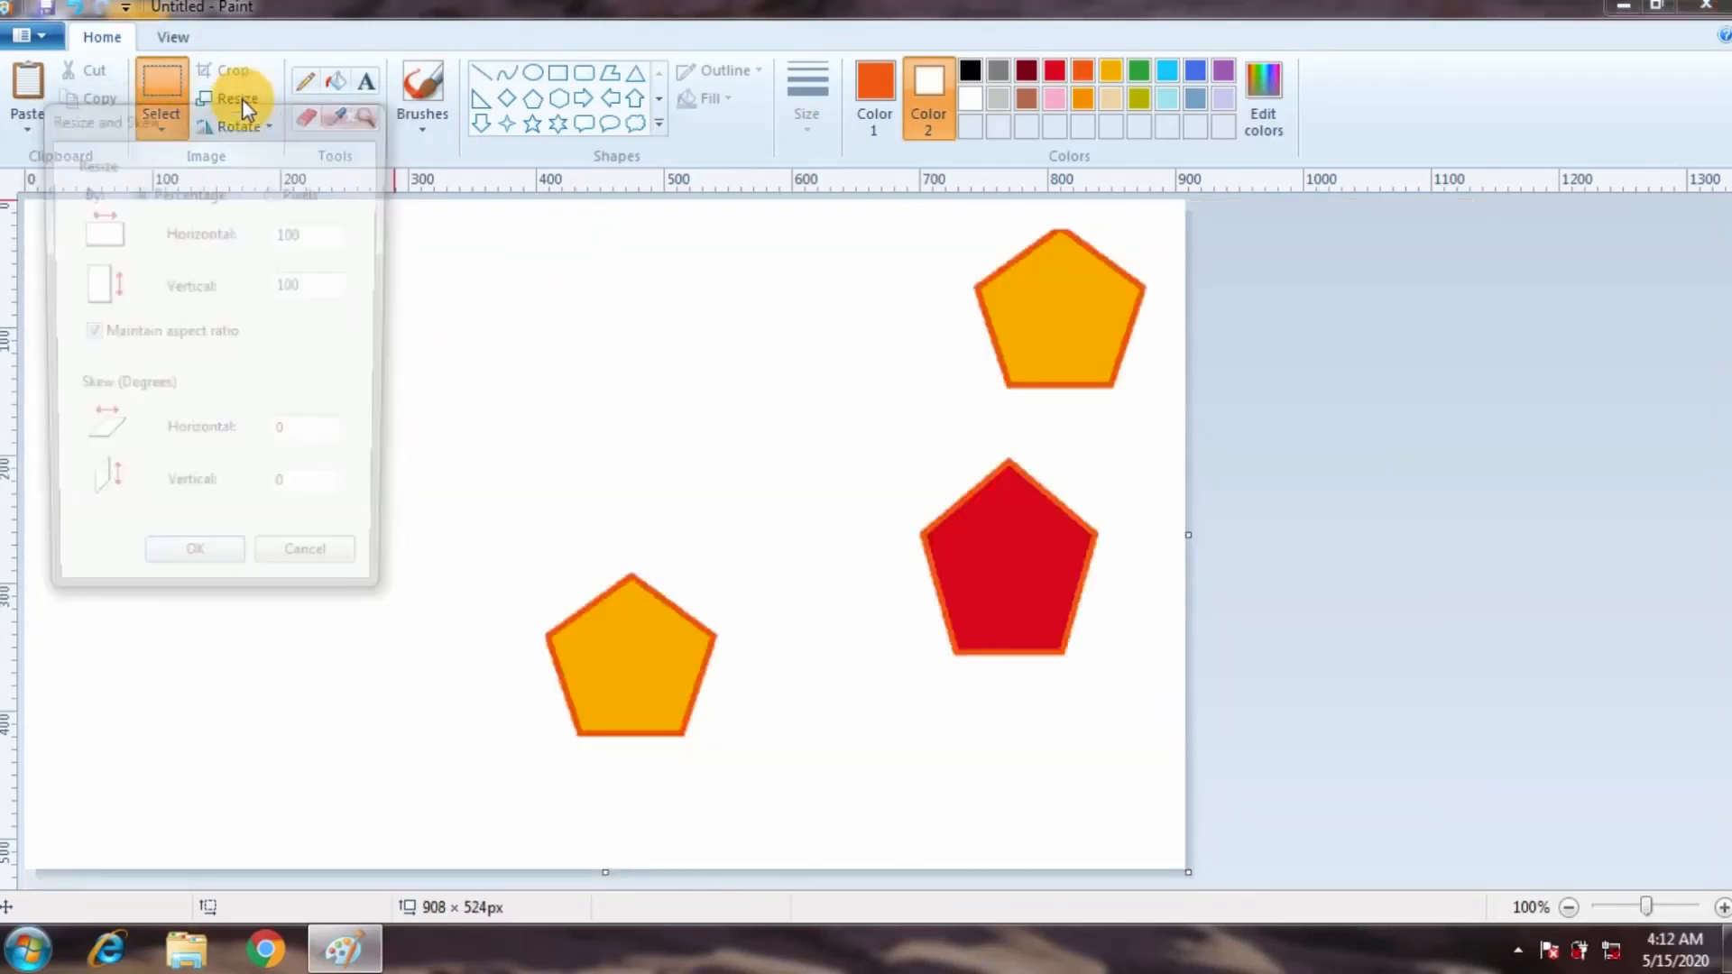
key(BackSpace)
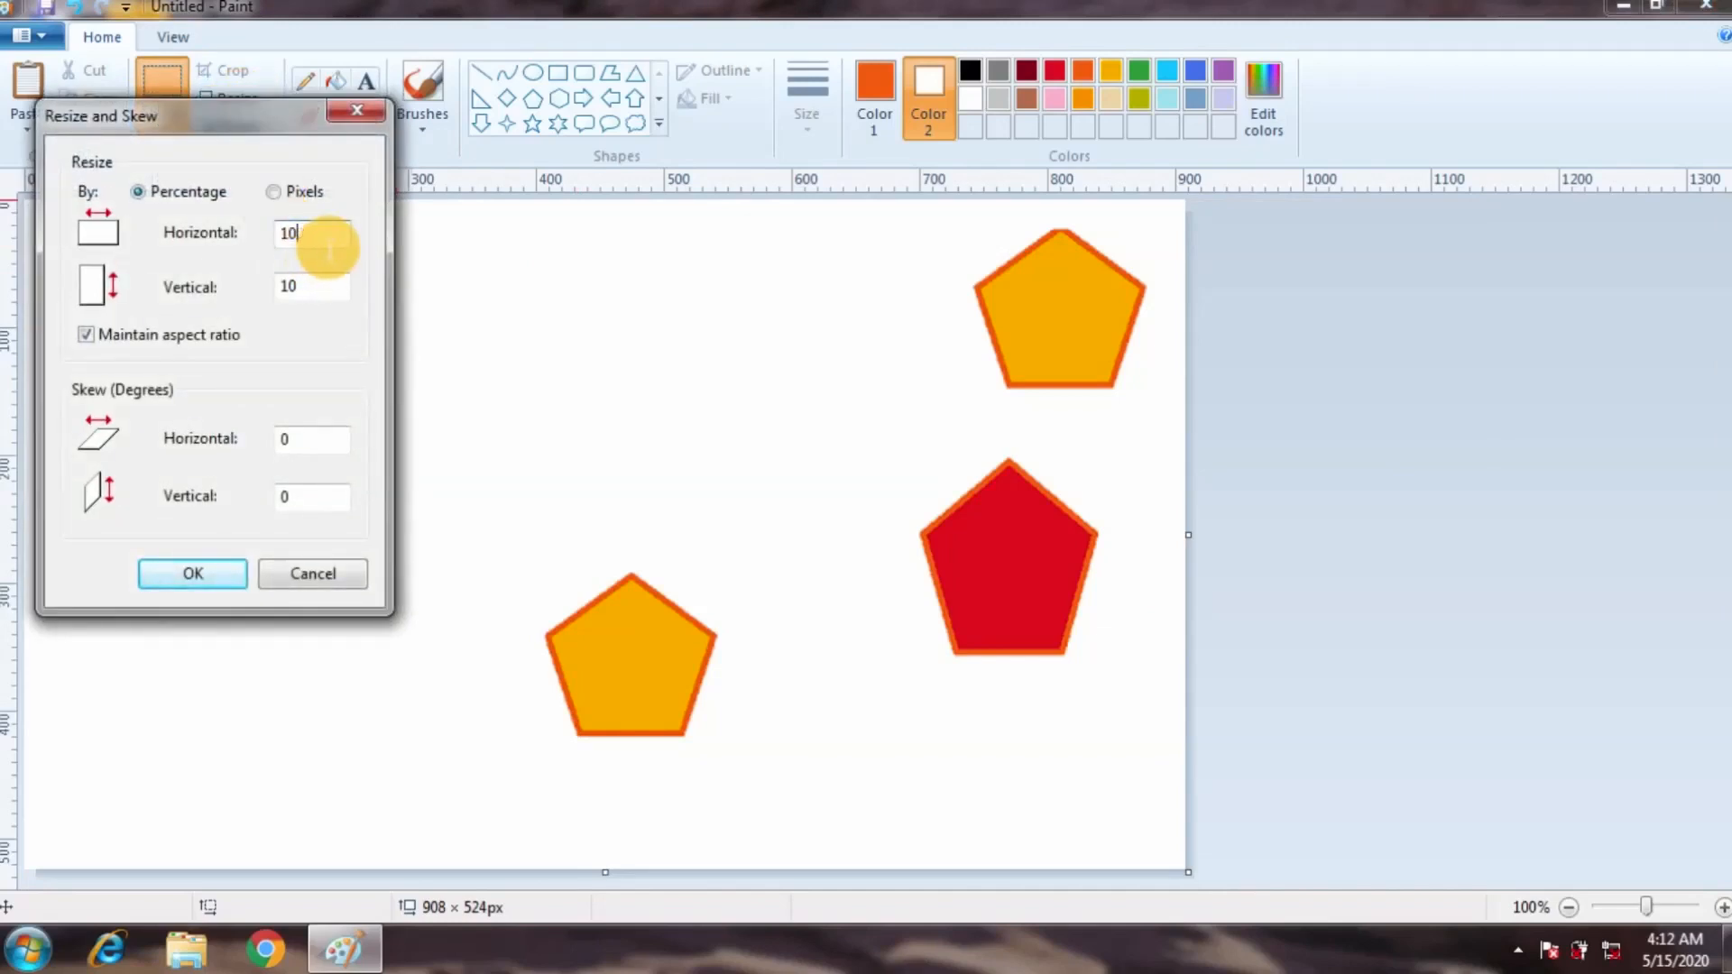
key(BackSpace)
text(150150)
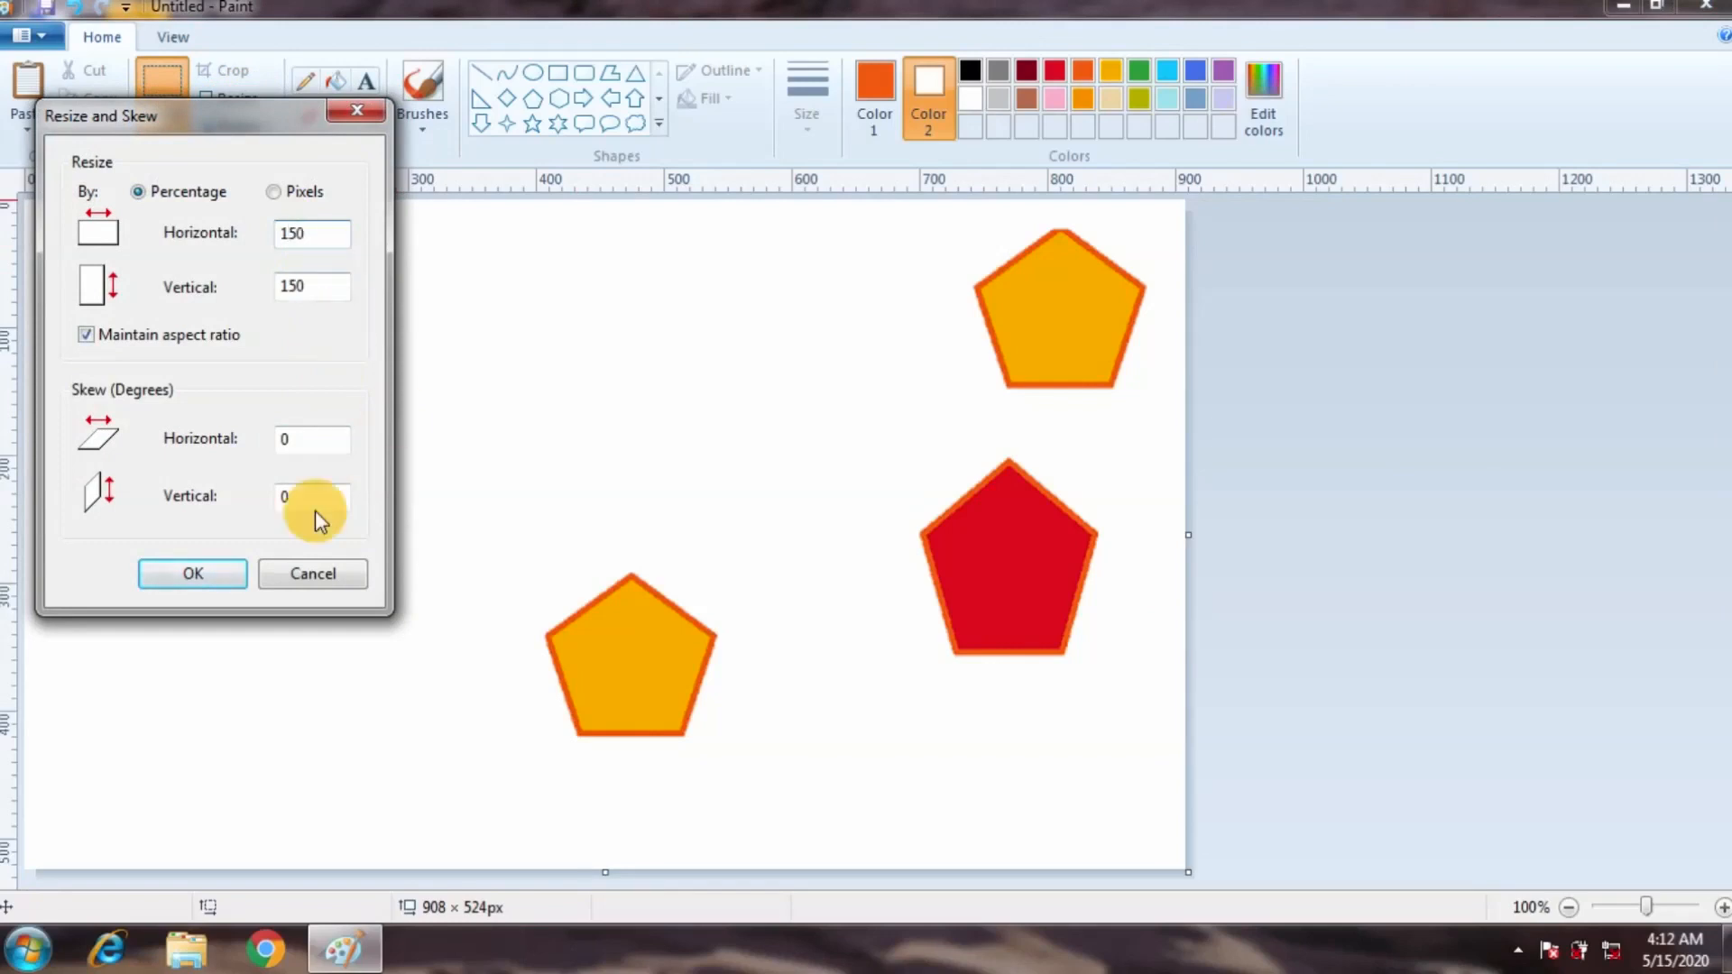
click(196, 574)
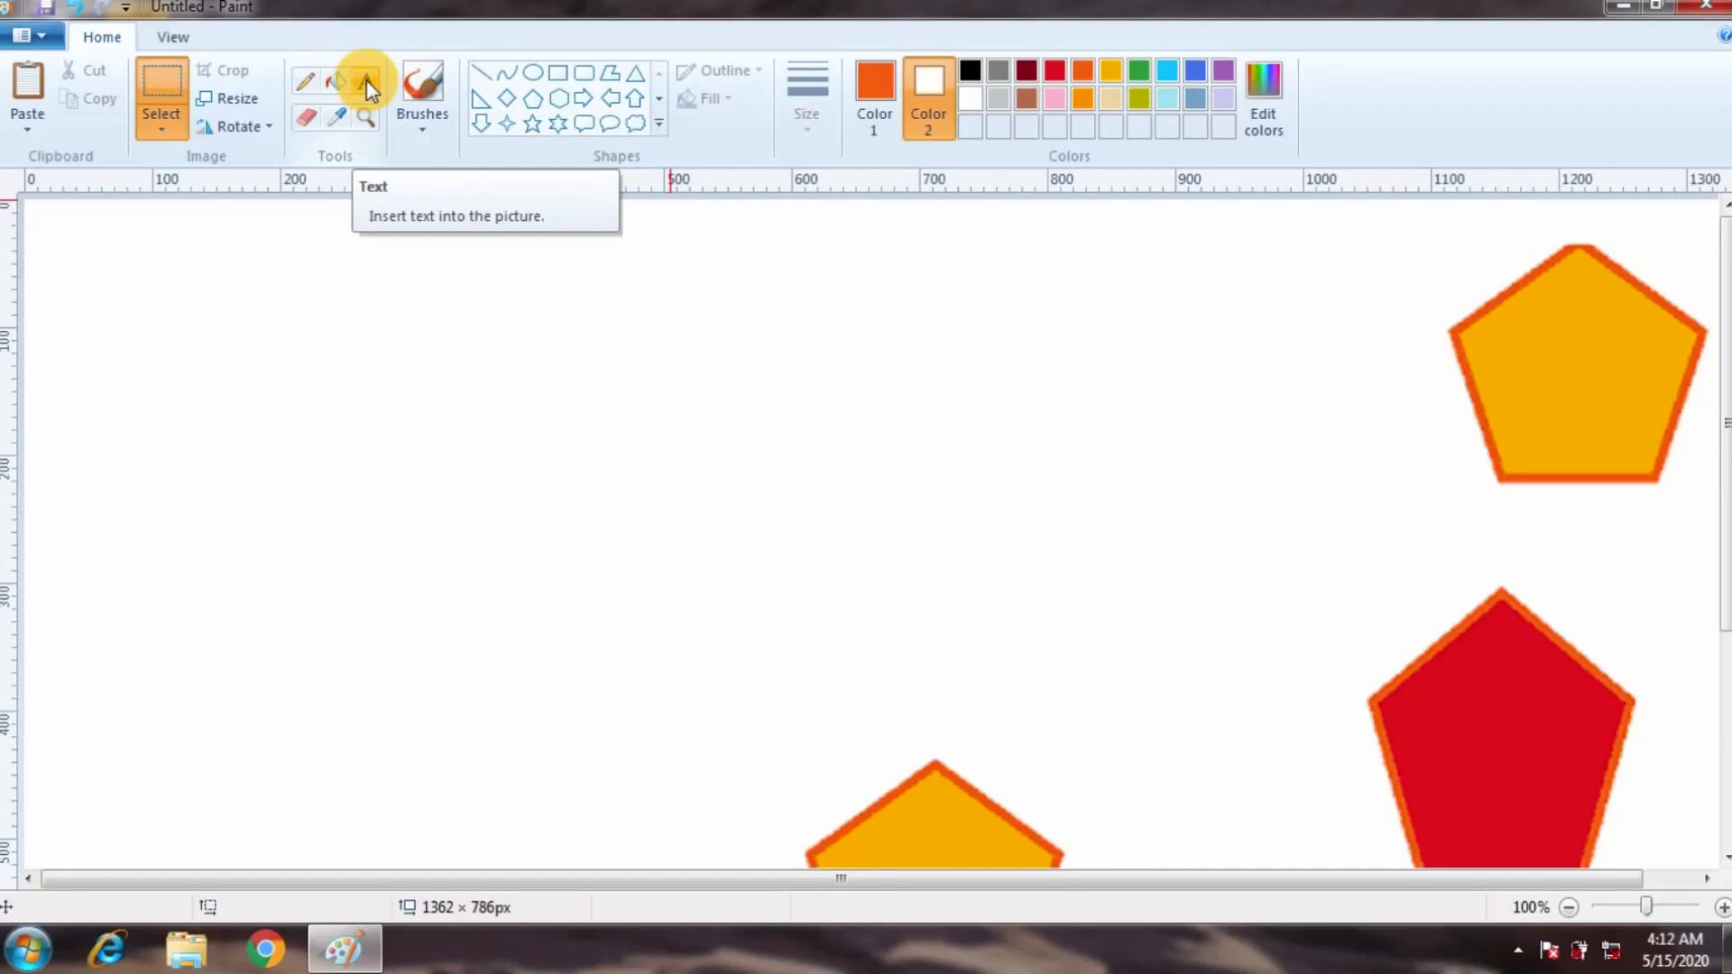
Switch the picture resizing to pixels and enter a horizontal size of 1100.
click(234, 101)
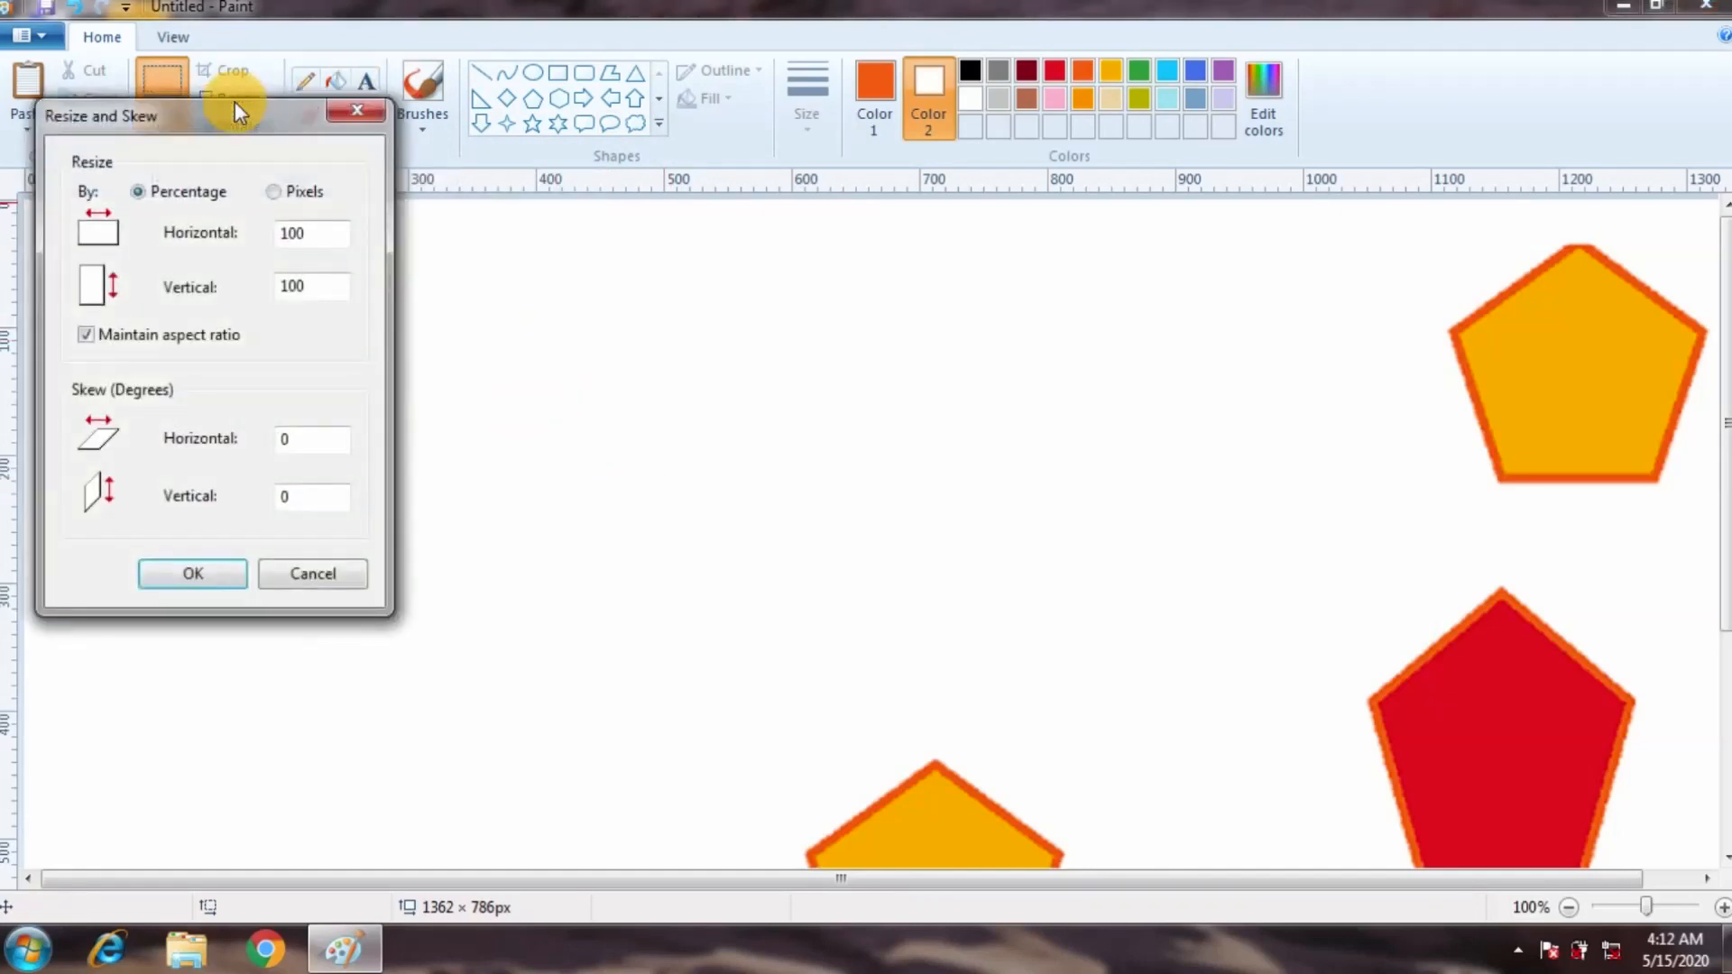
click(277, 195)
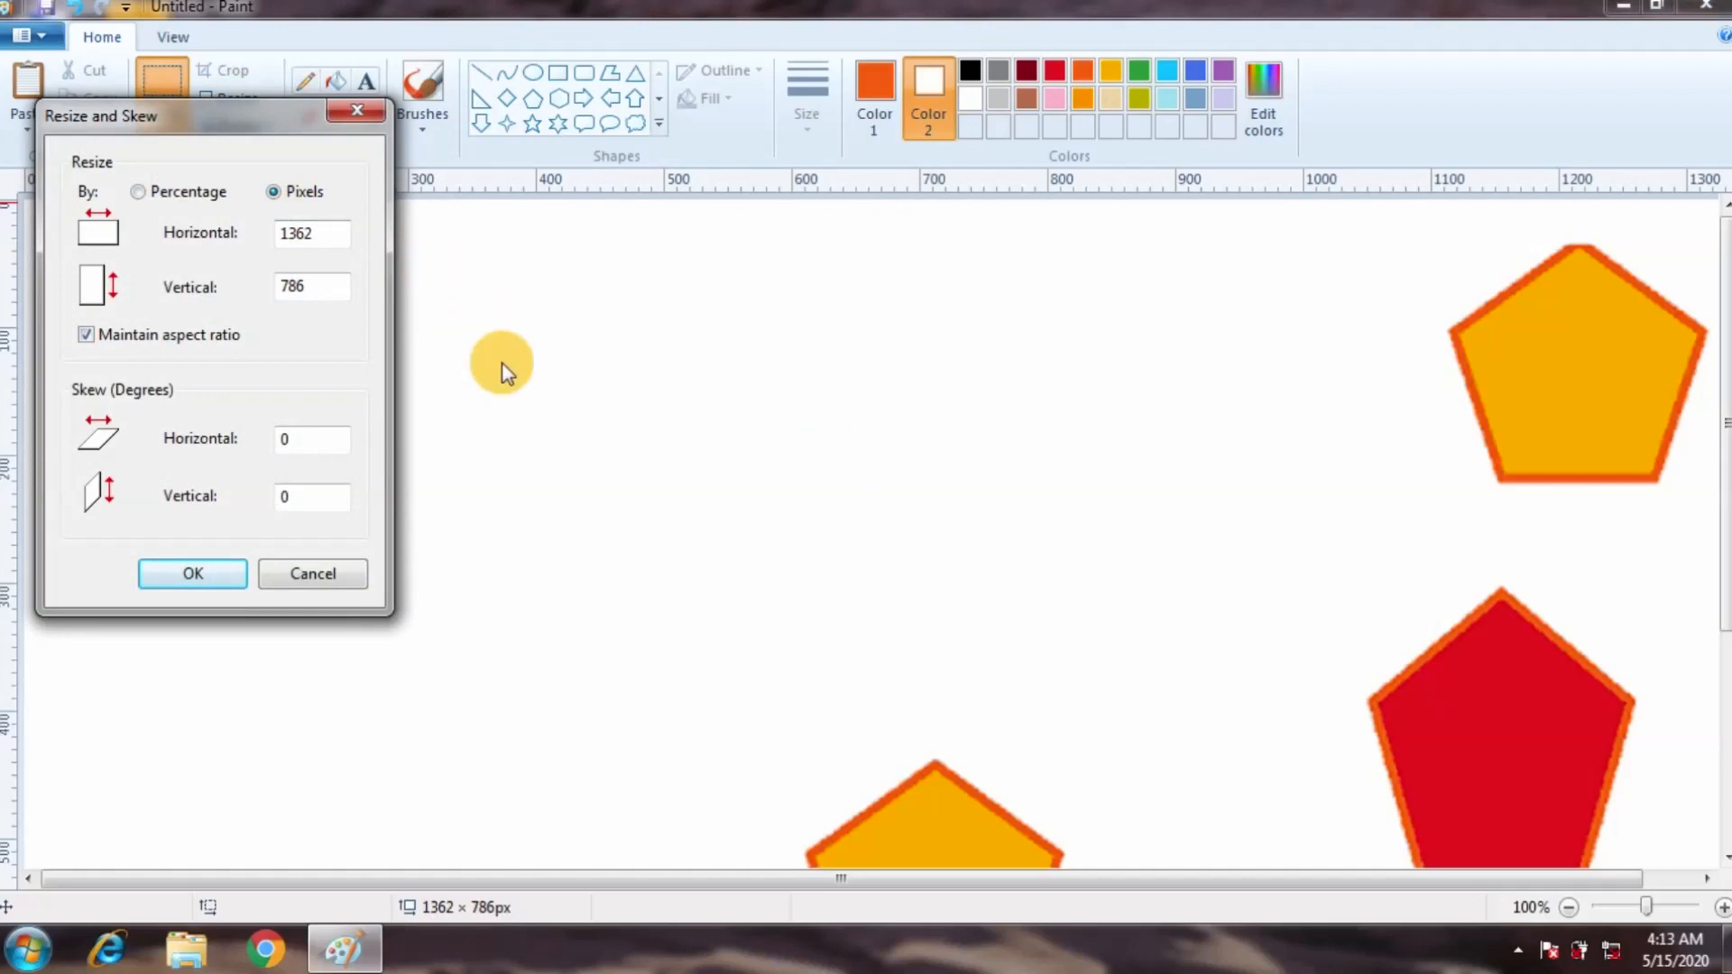
click(336, 240)
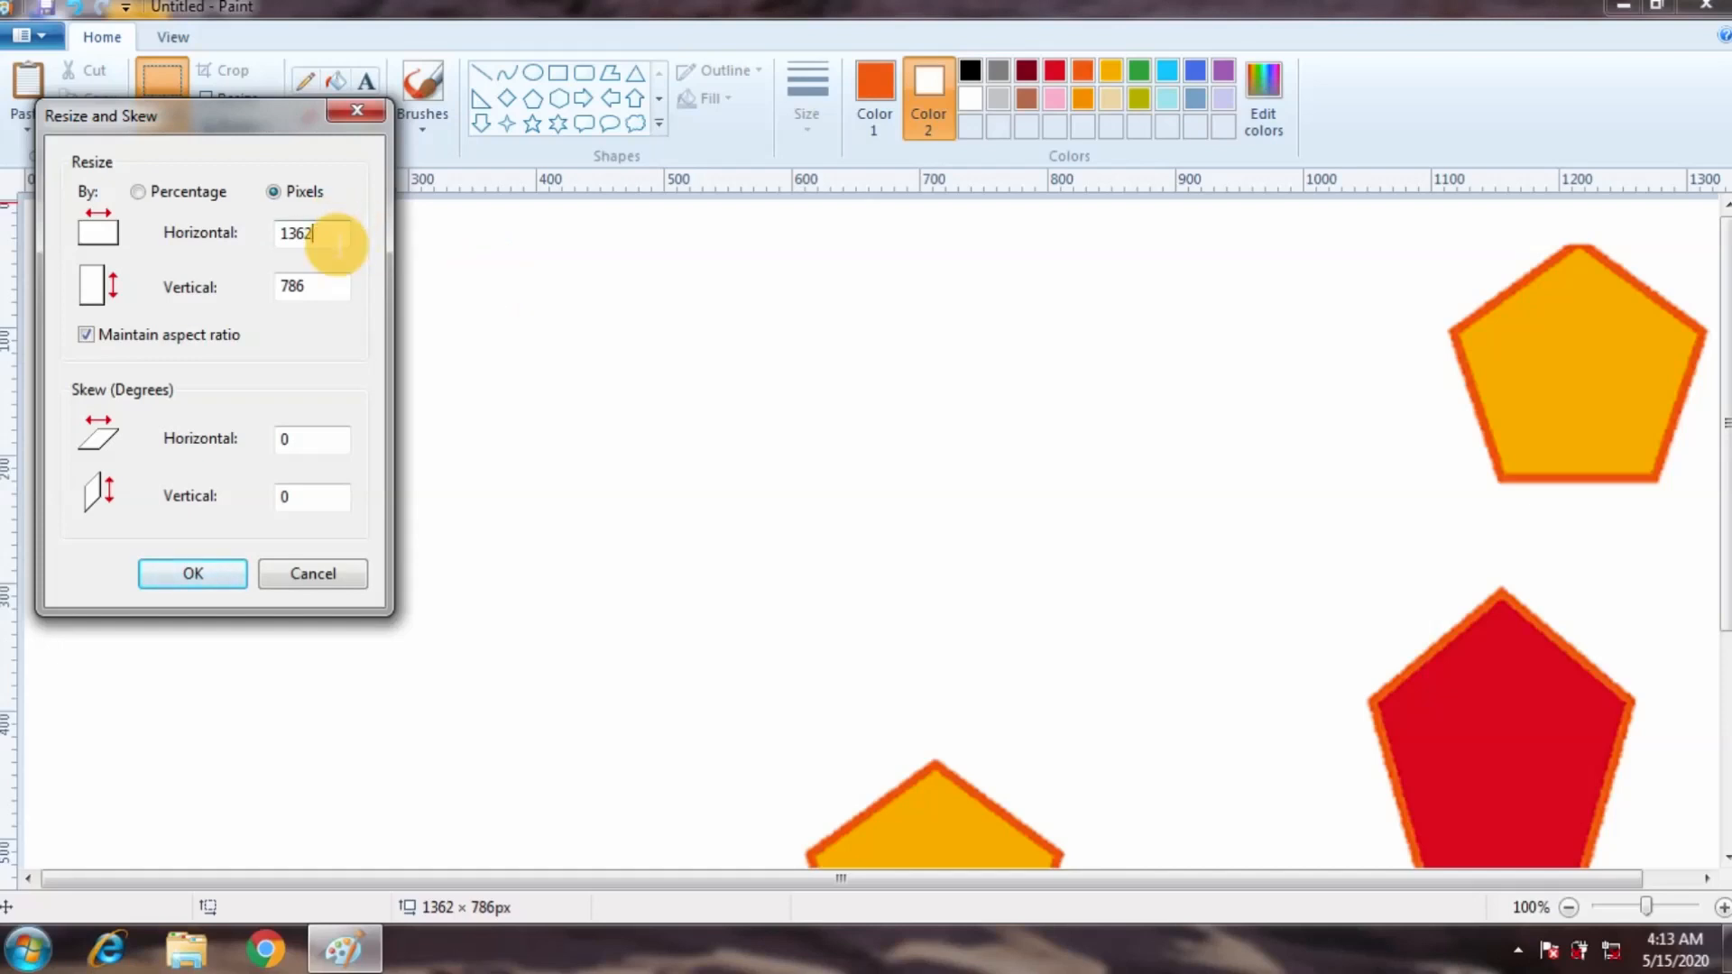
key(BackSpace)
key(BackSpace)
key(BackSpace)
key(BackSpace)
text(1100)
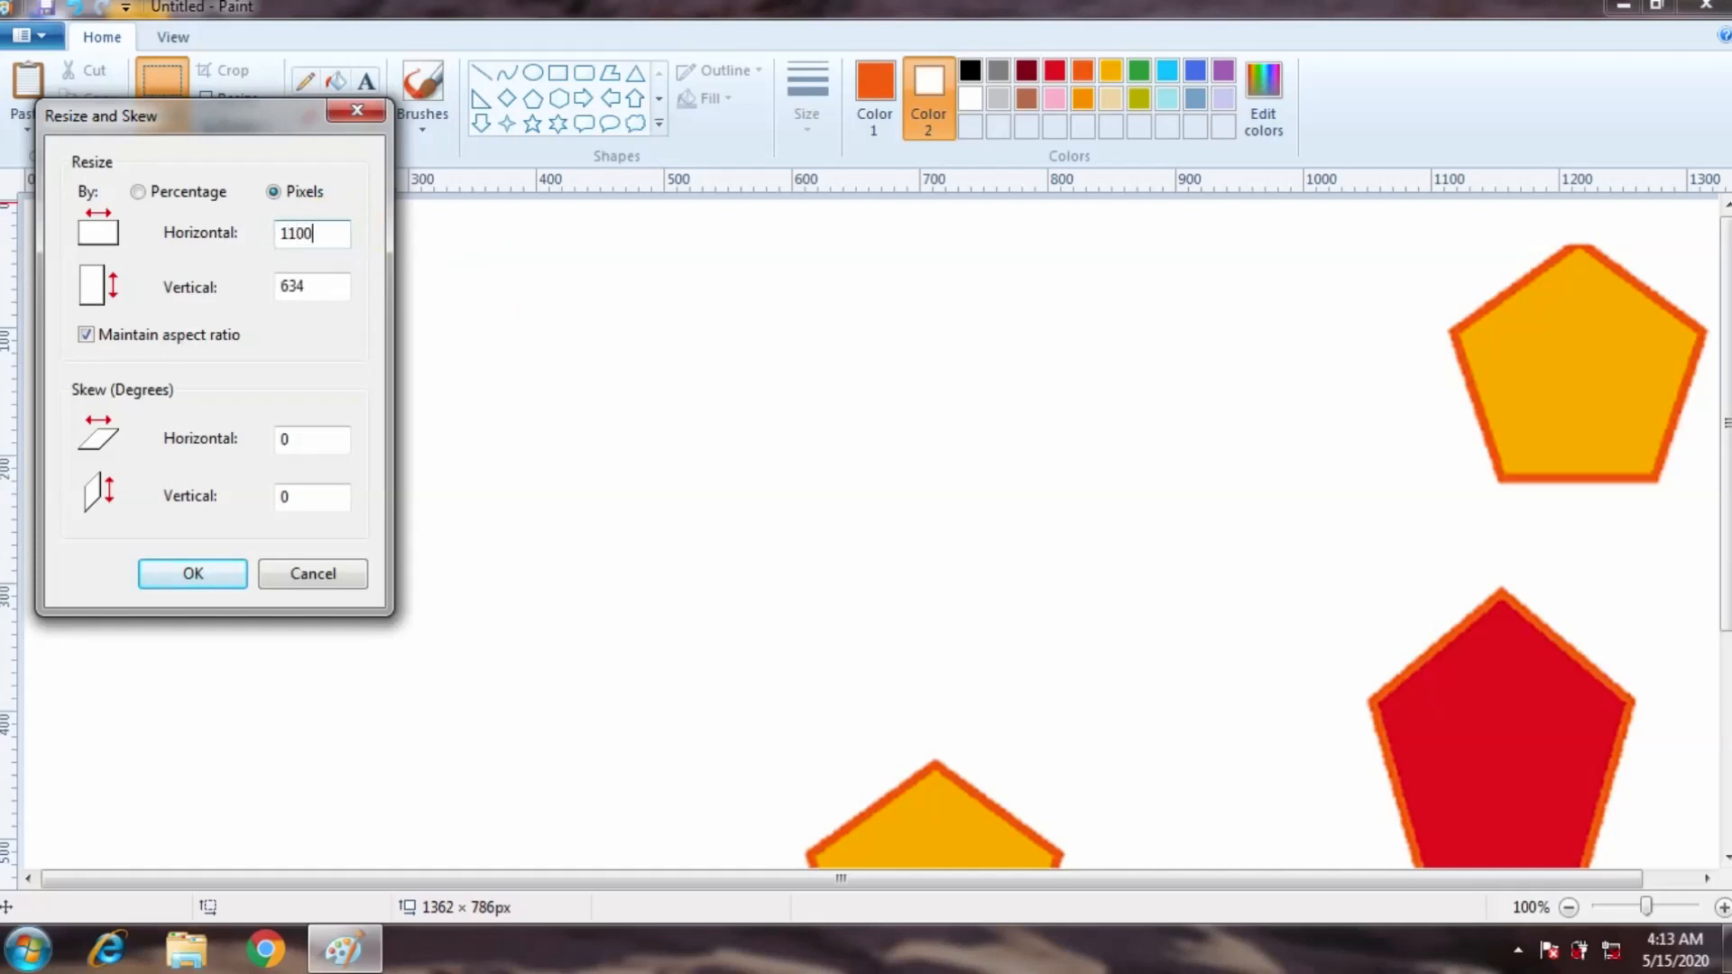
Try a vertical size of 80 pixels, followed by a horizontal size of 1000 pixels, with the aspect ratio maintained.
click(326, 293)
key(BackSpace)
key(BackSpace)
key(BackSpace)
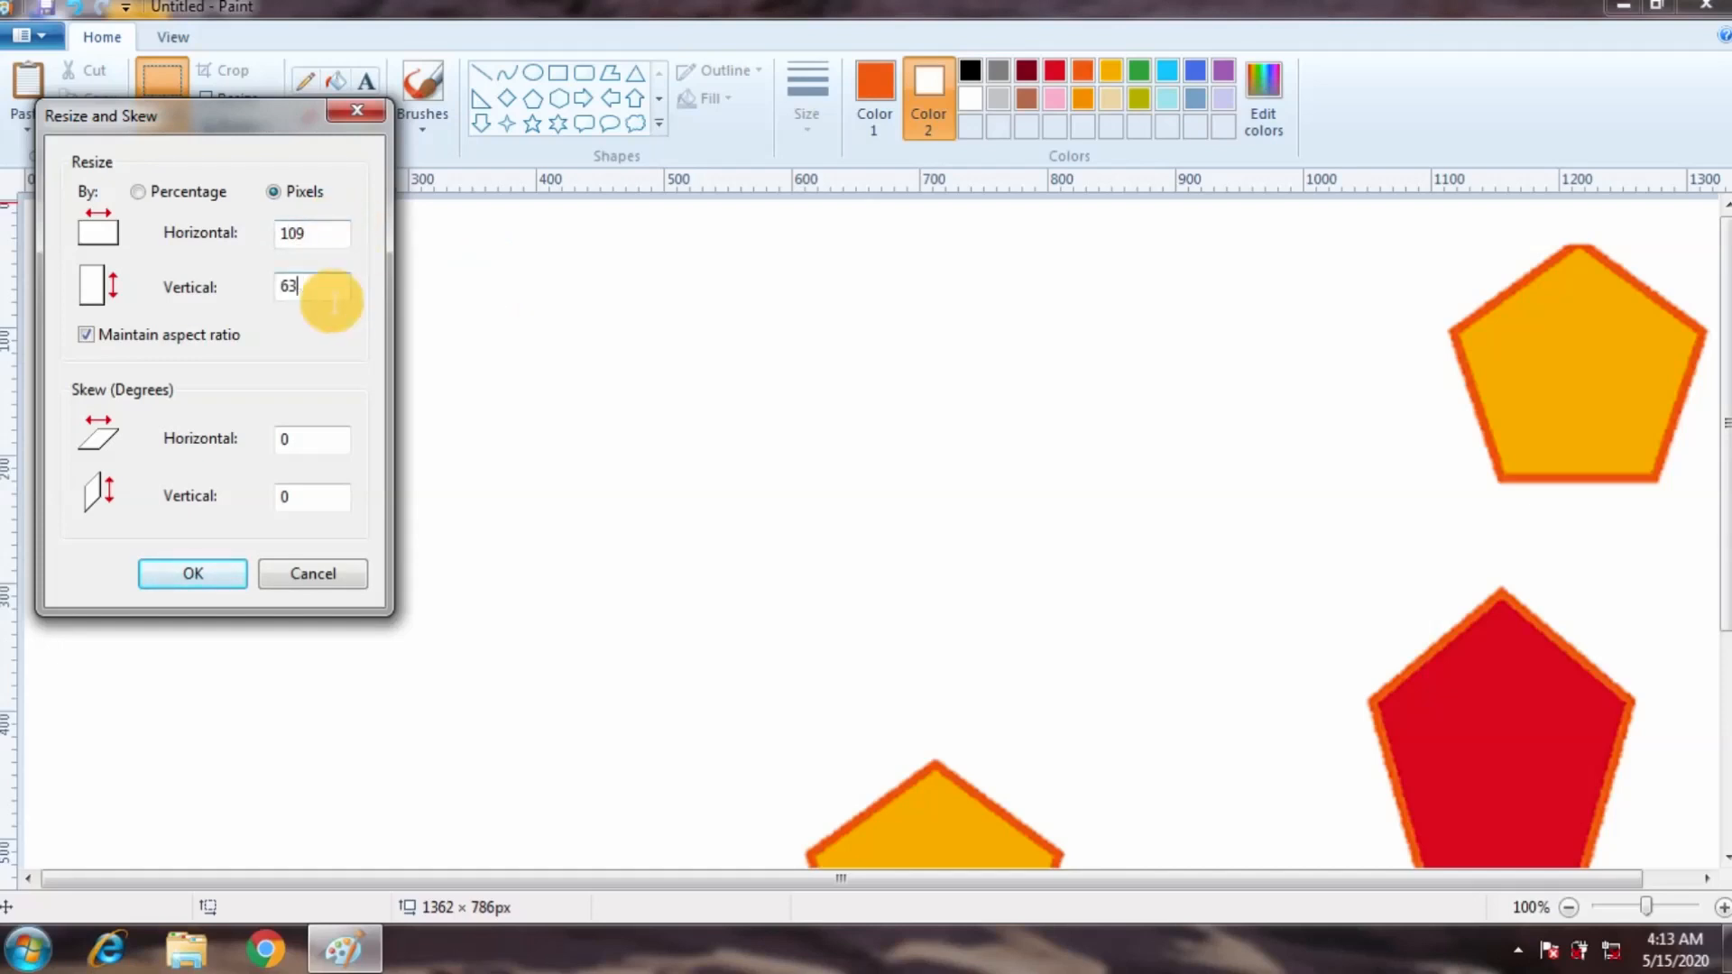
text(80)
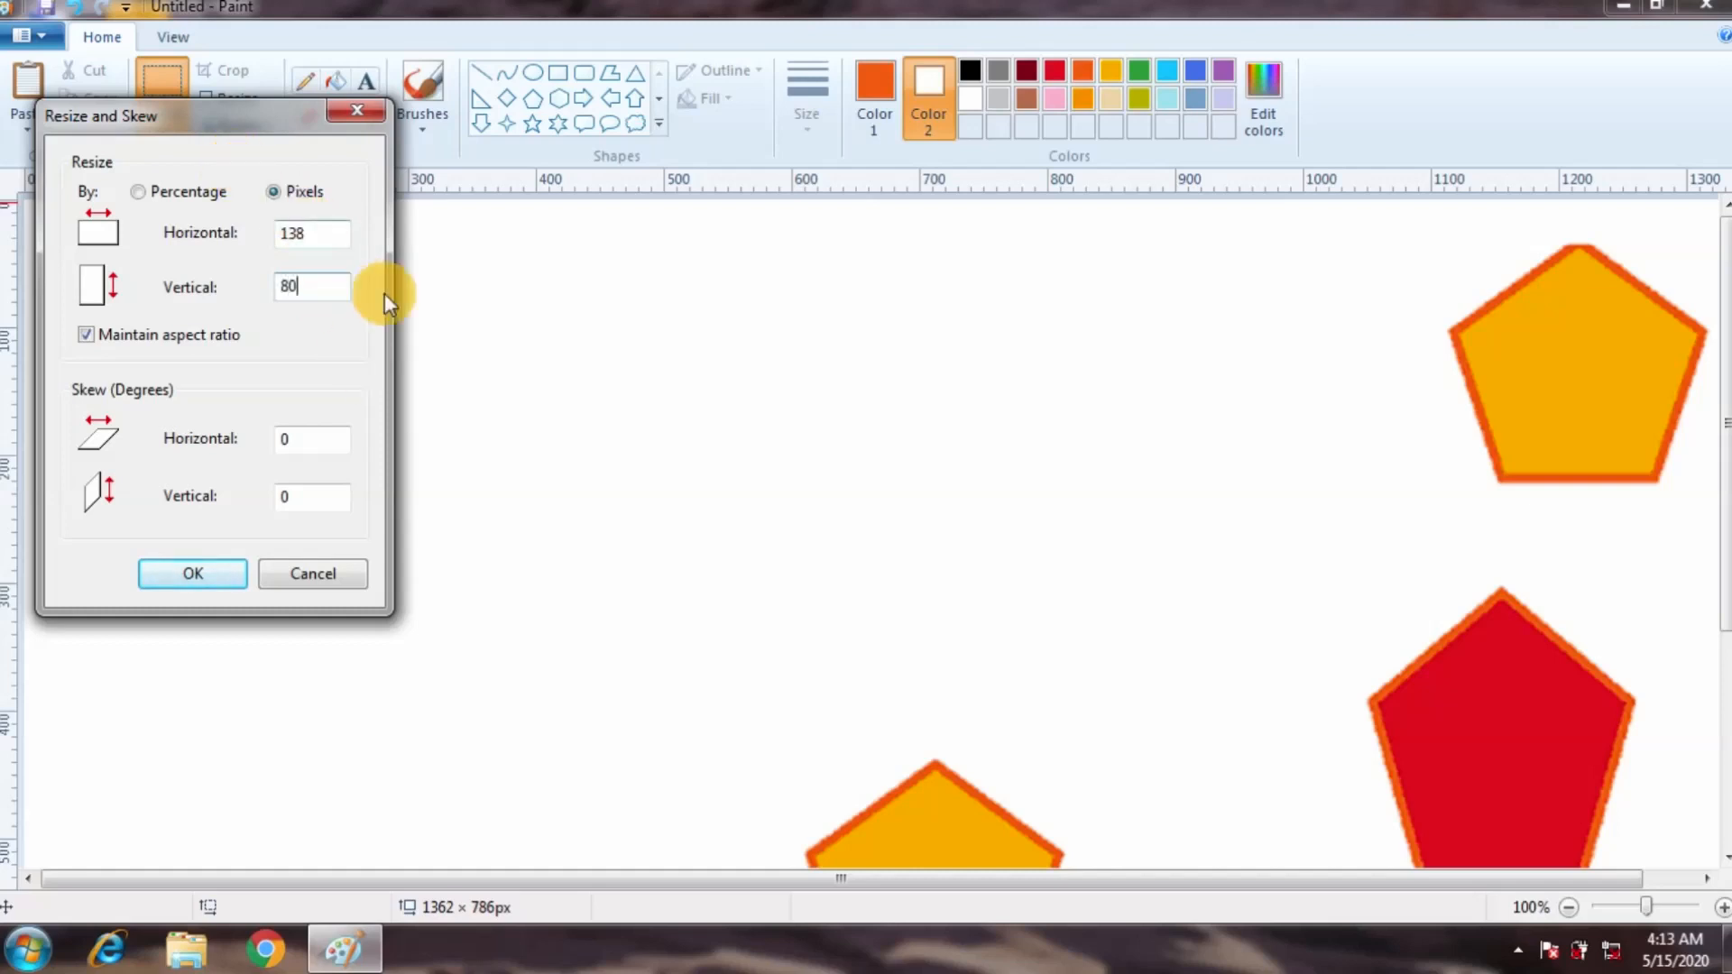
click(334, 239)
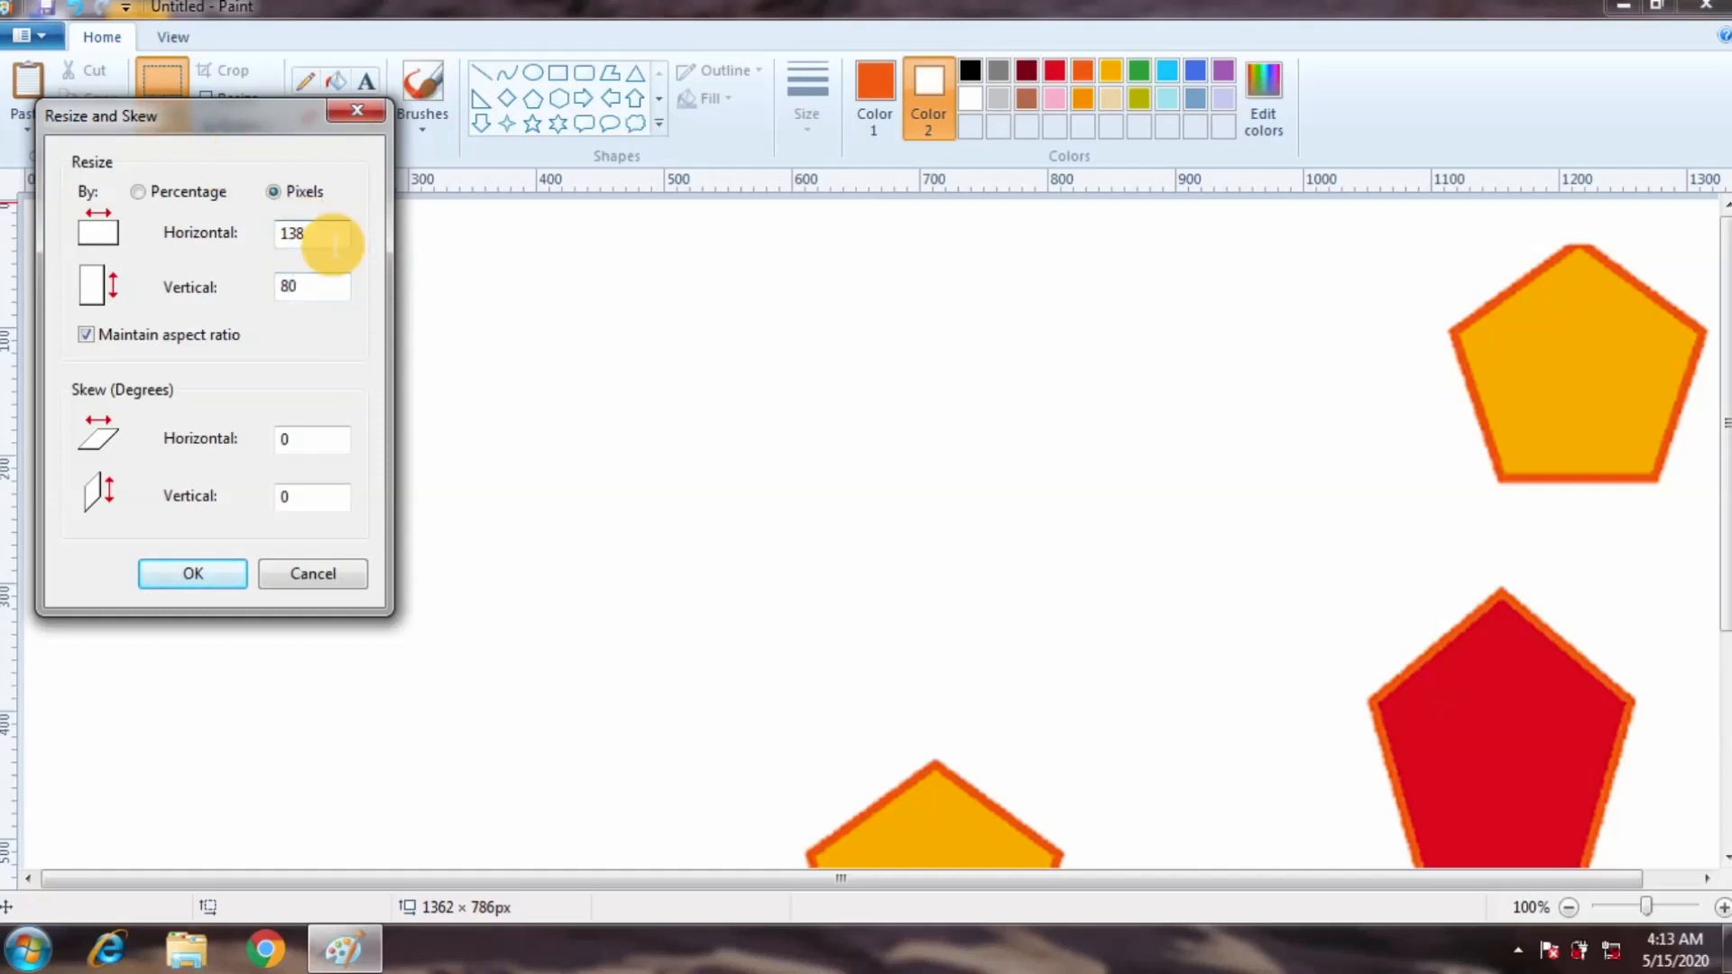
key(BackSpace)
key(BackSpace)
key(BackSpace)
text(1000)
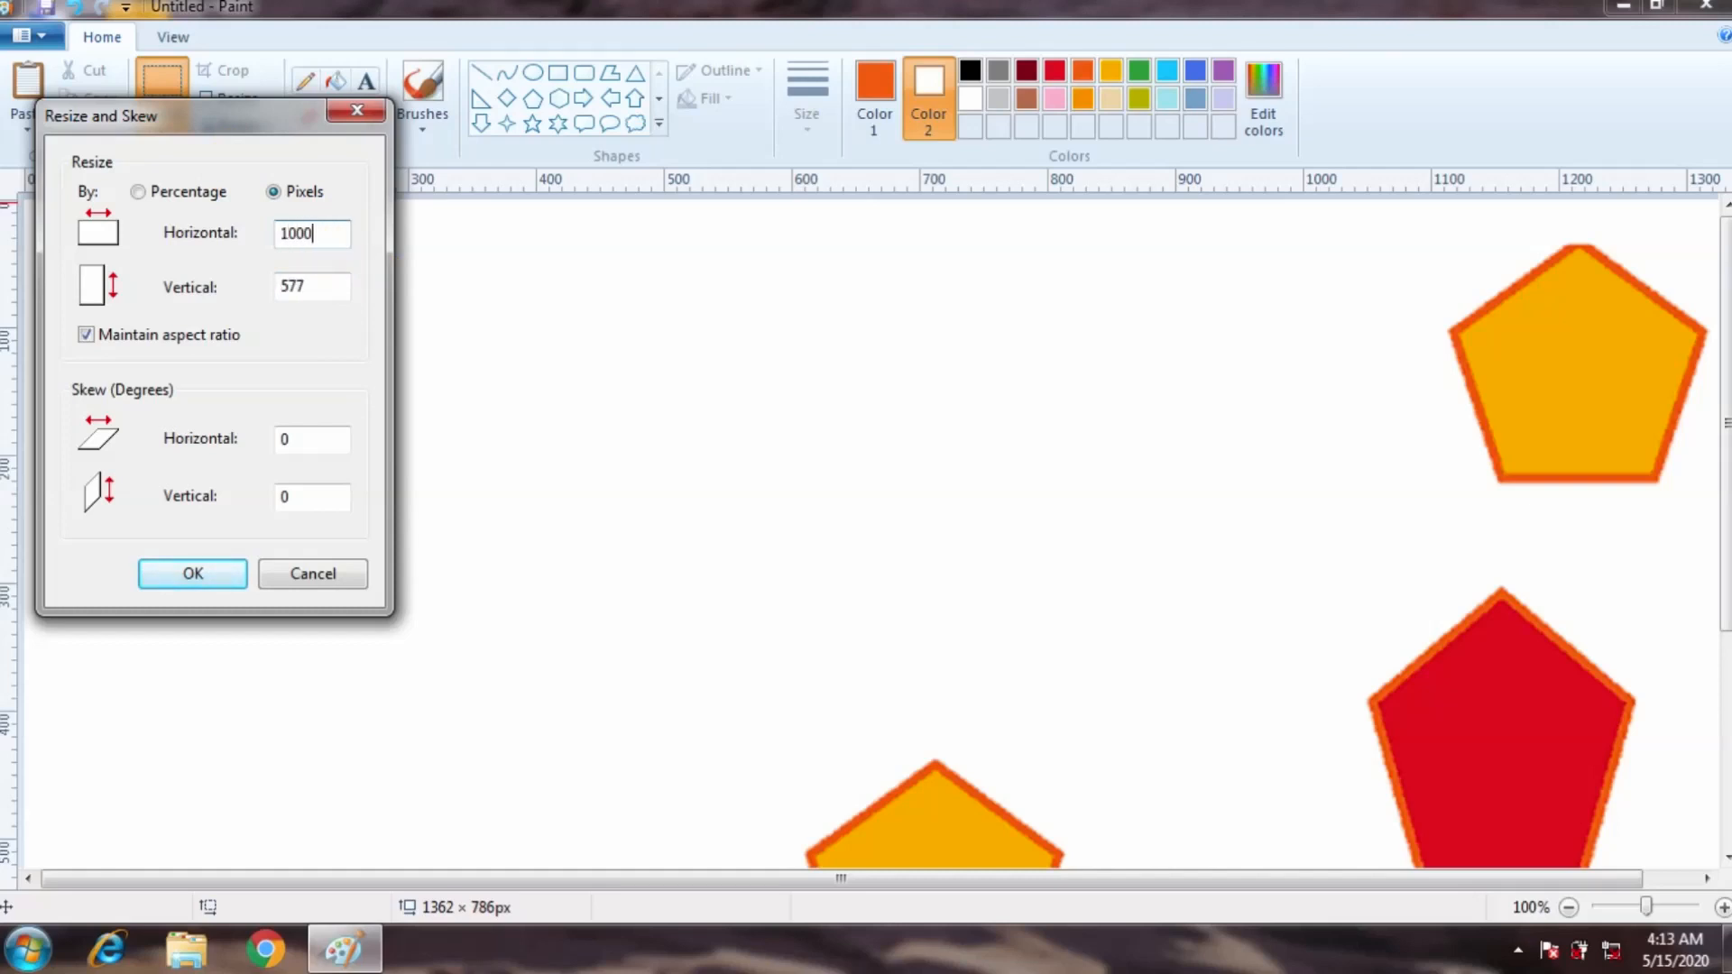
Set the vertical size to 800 pixels with the aspect ratio maintained and apply the resize.
click(321, 285)
key(BackSpace)
key(BackSpace)
key(BackSpace)
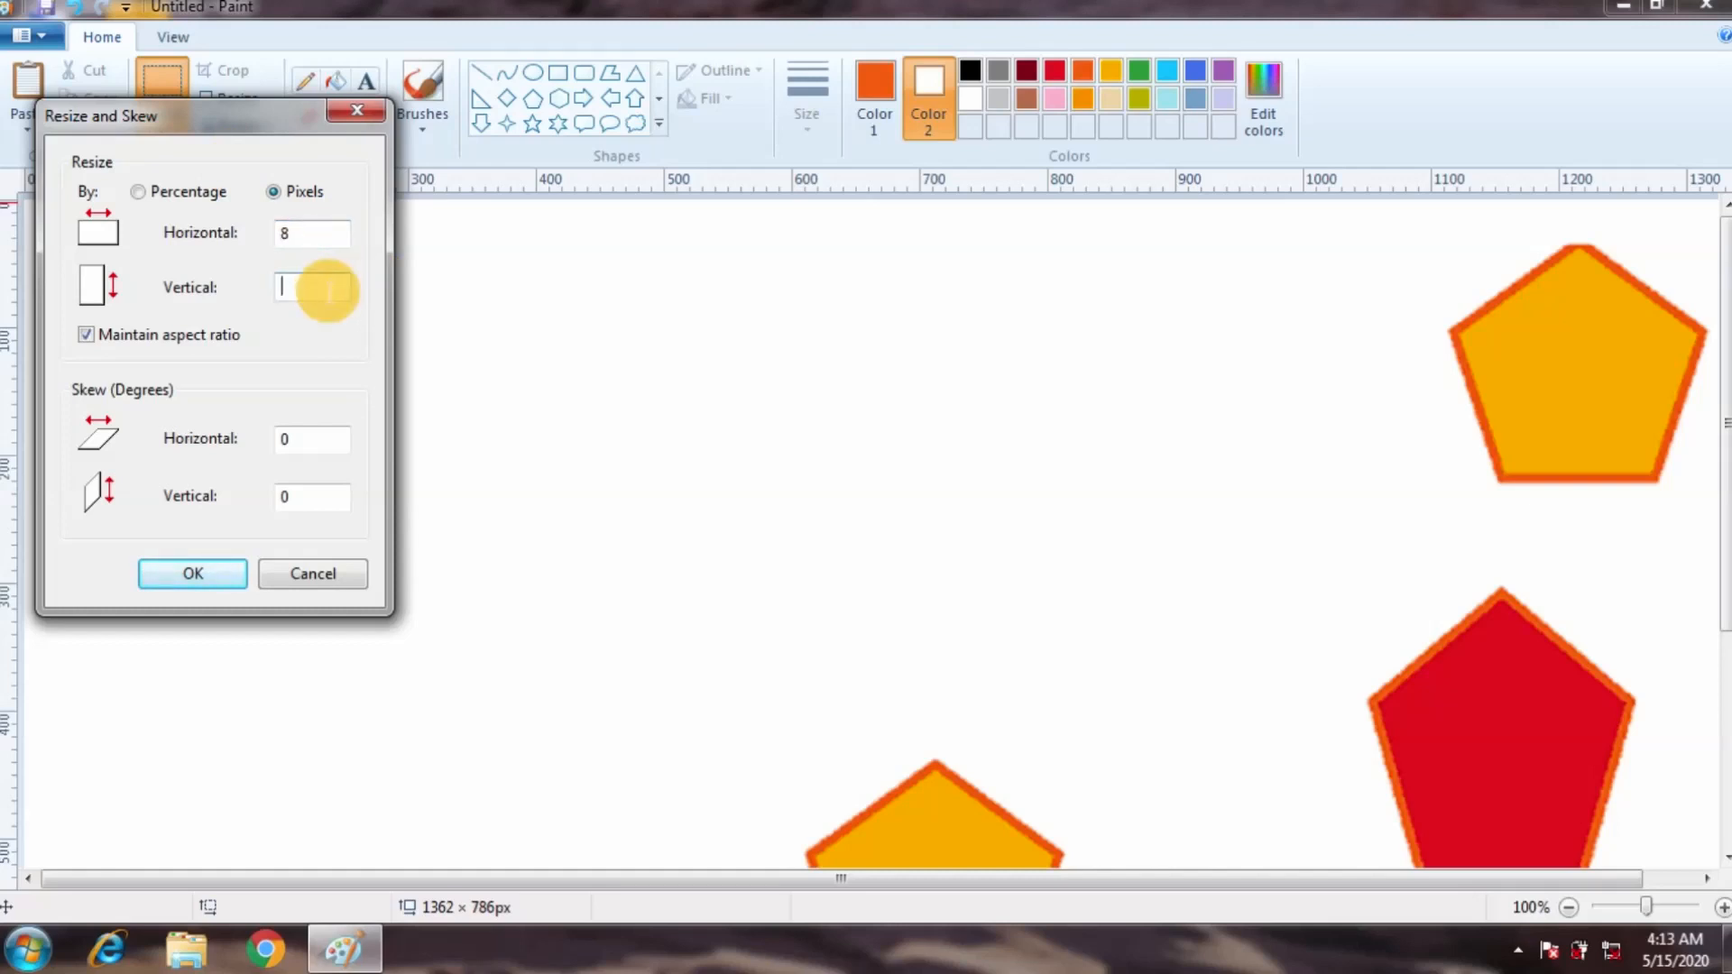
text(800)
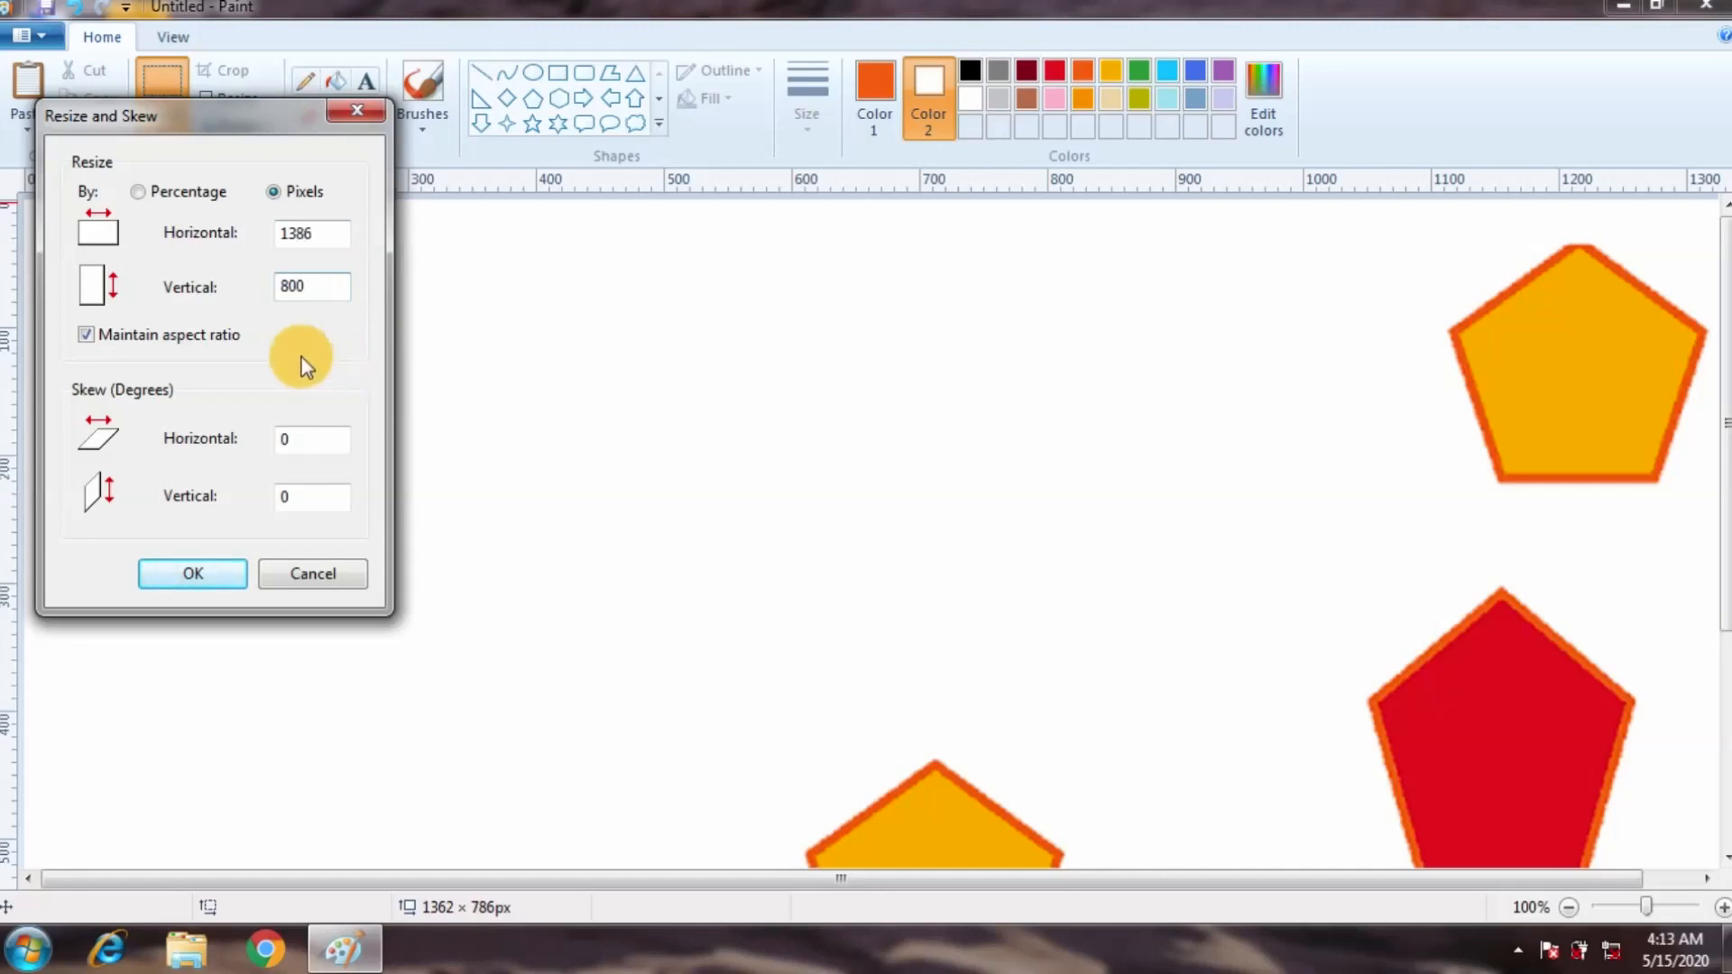
click(305, 330)
click(204, 583)
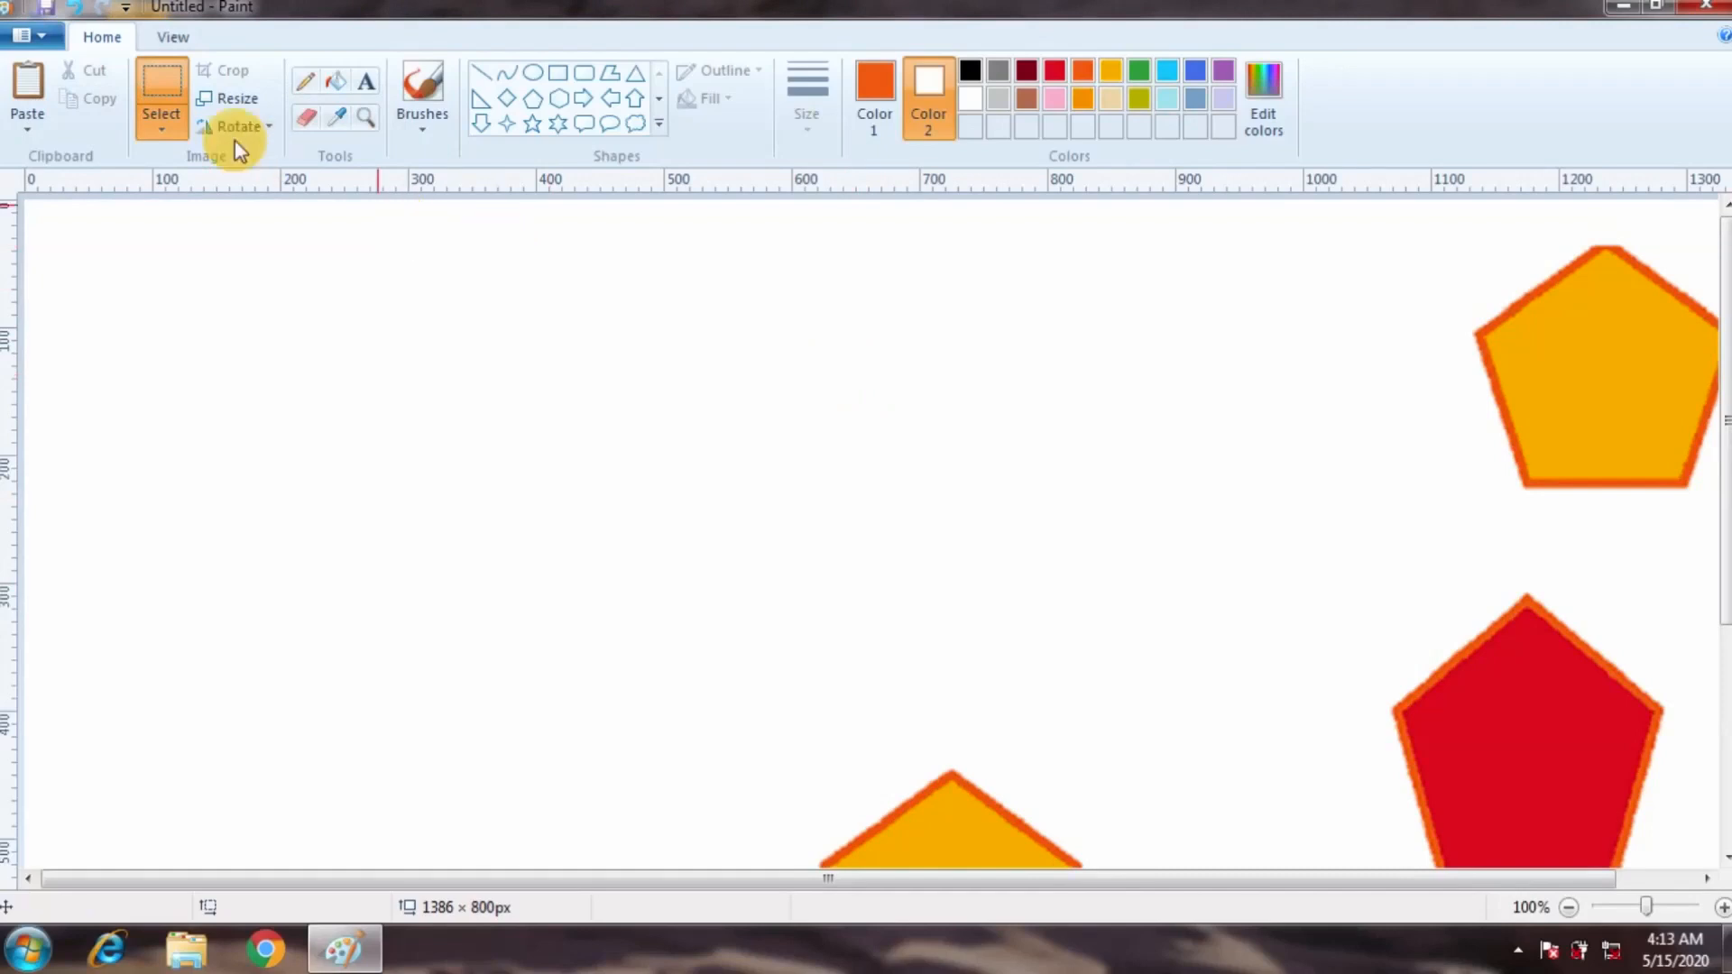
click(244, 100)
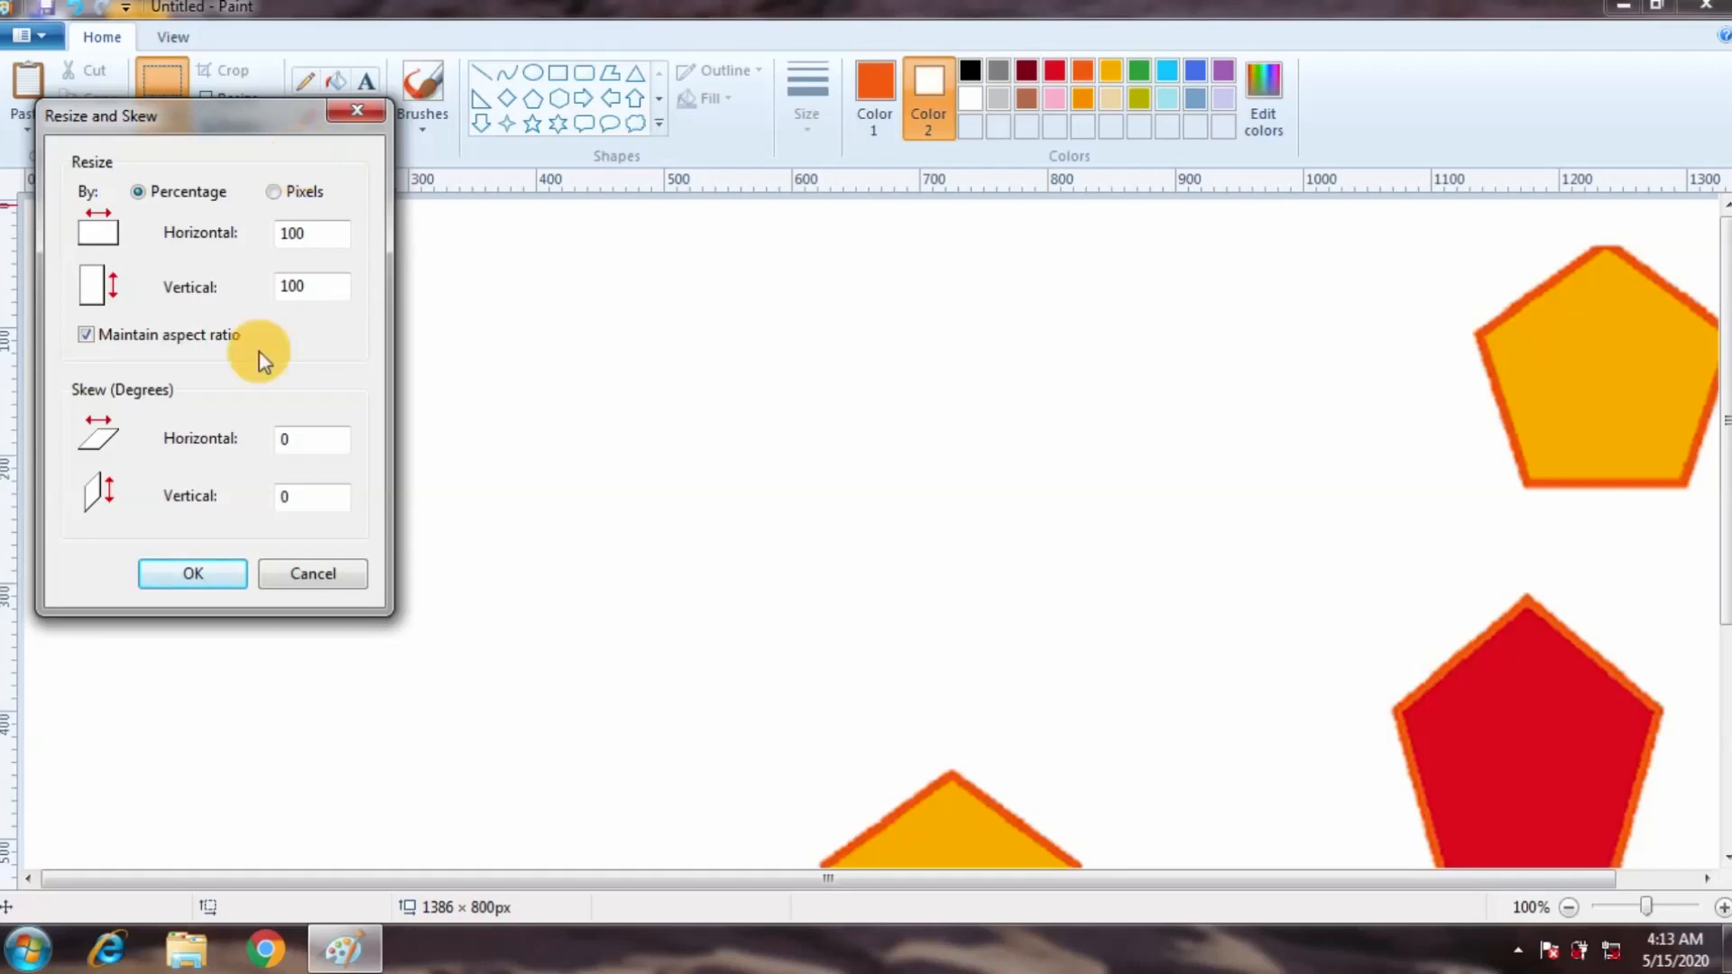
click(359, 108)
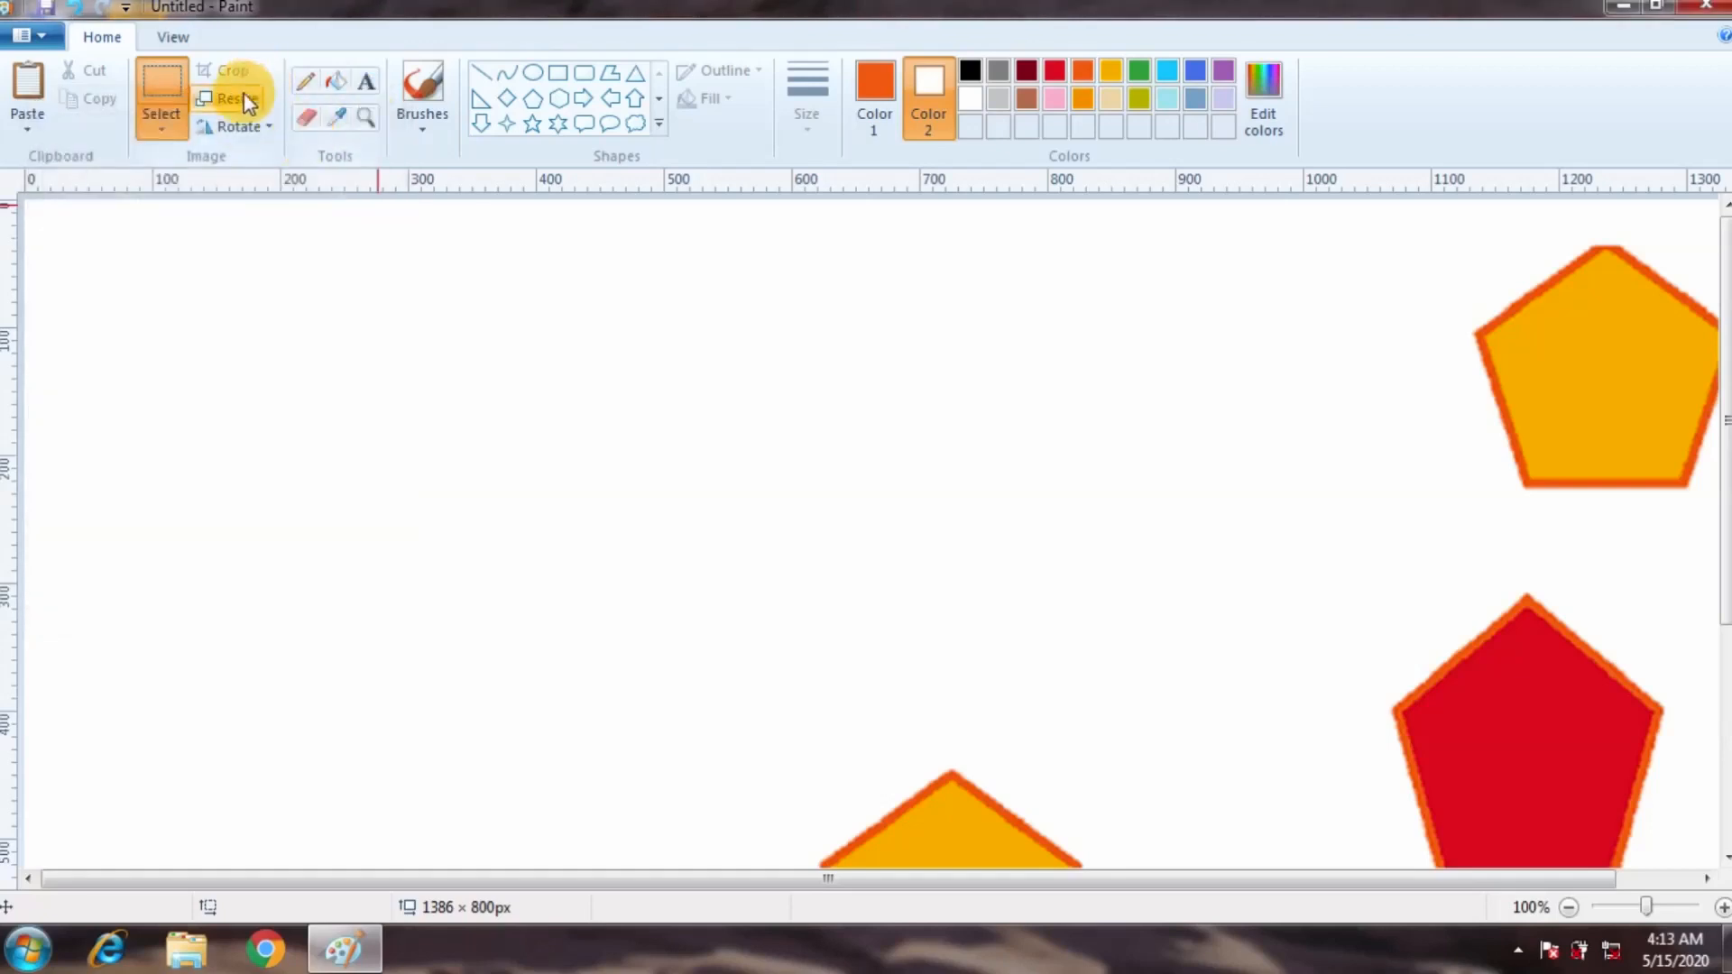
Rotate the whole picture 90° to the right and back 90° to the left.
click(244, 130)
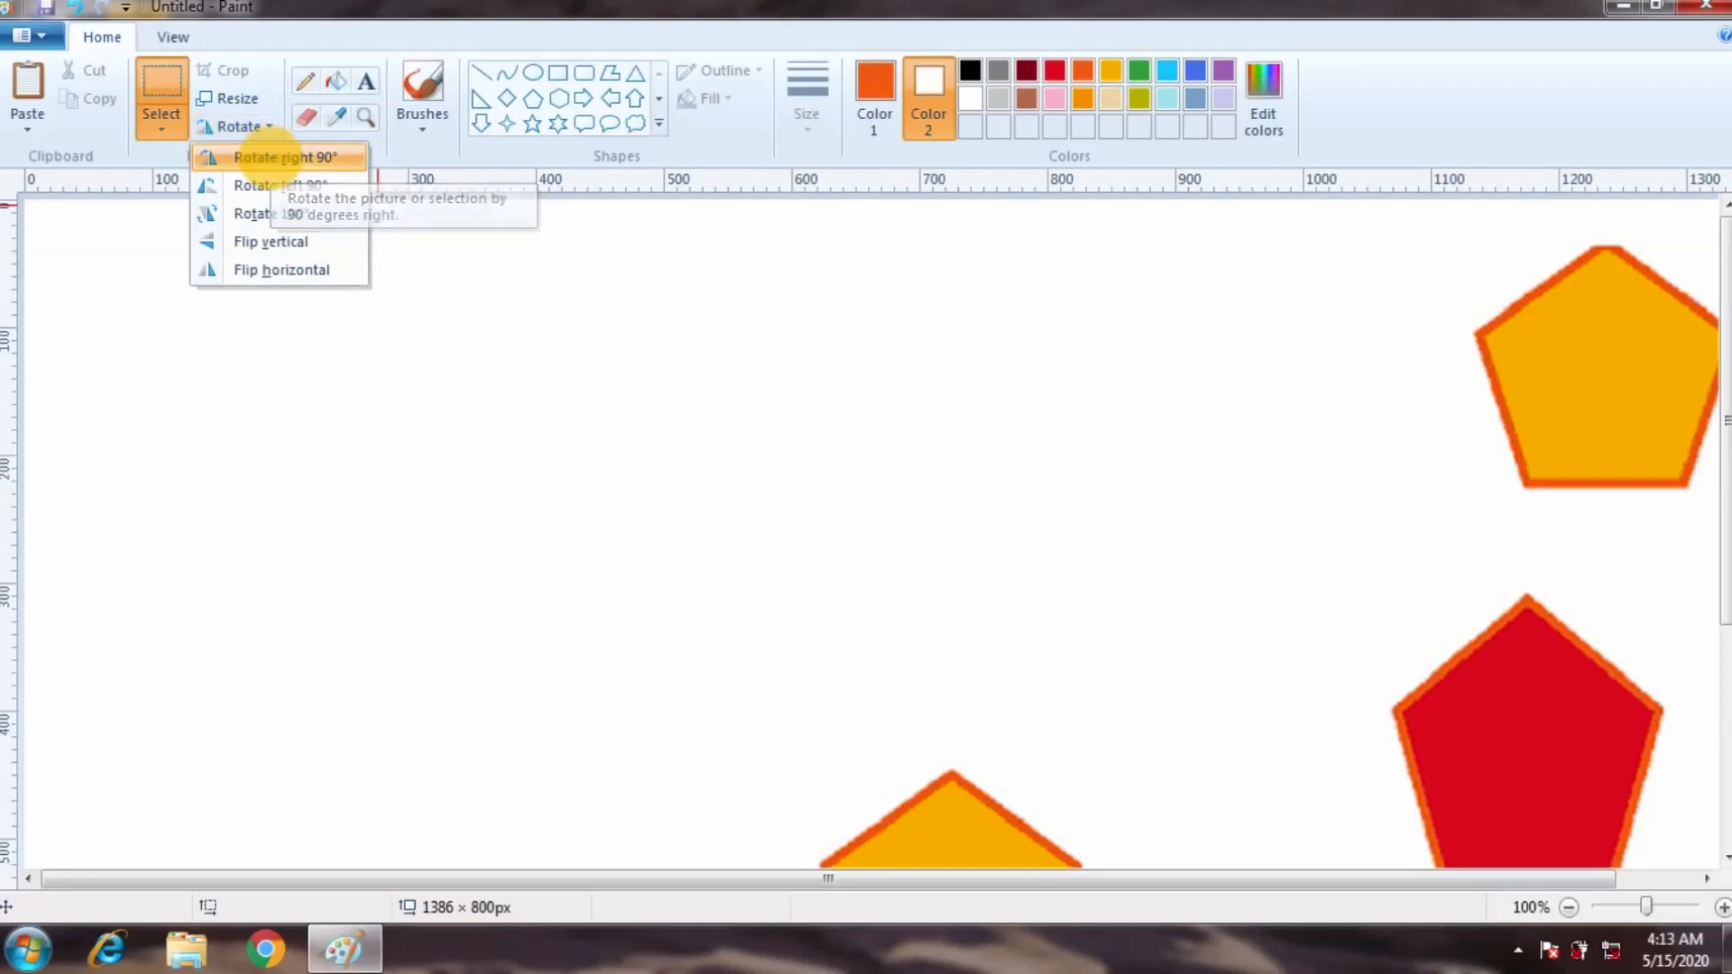
click(271, 158)
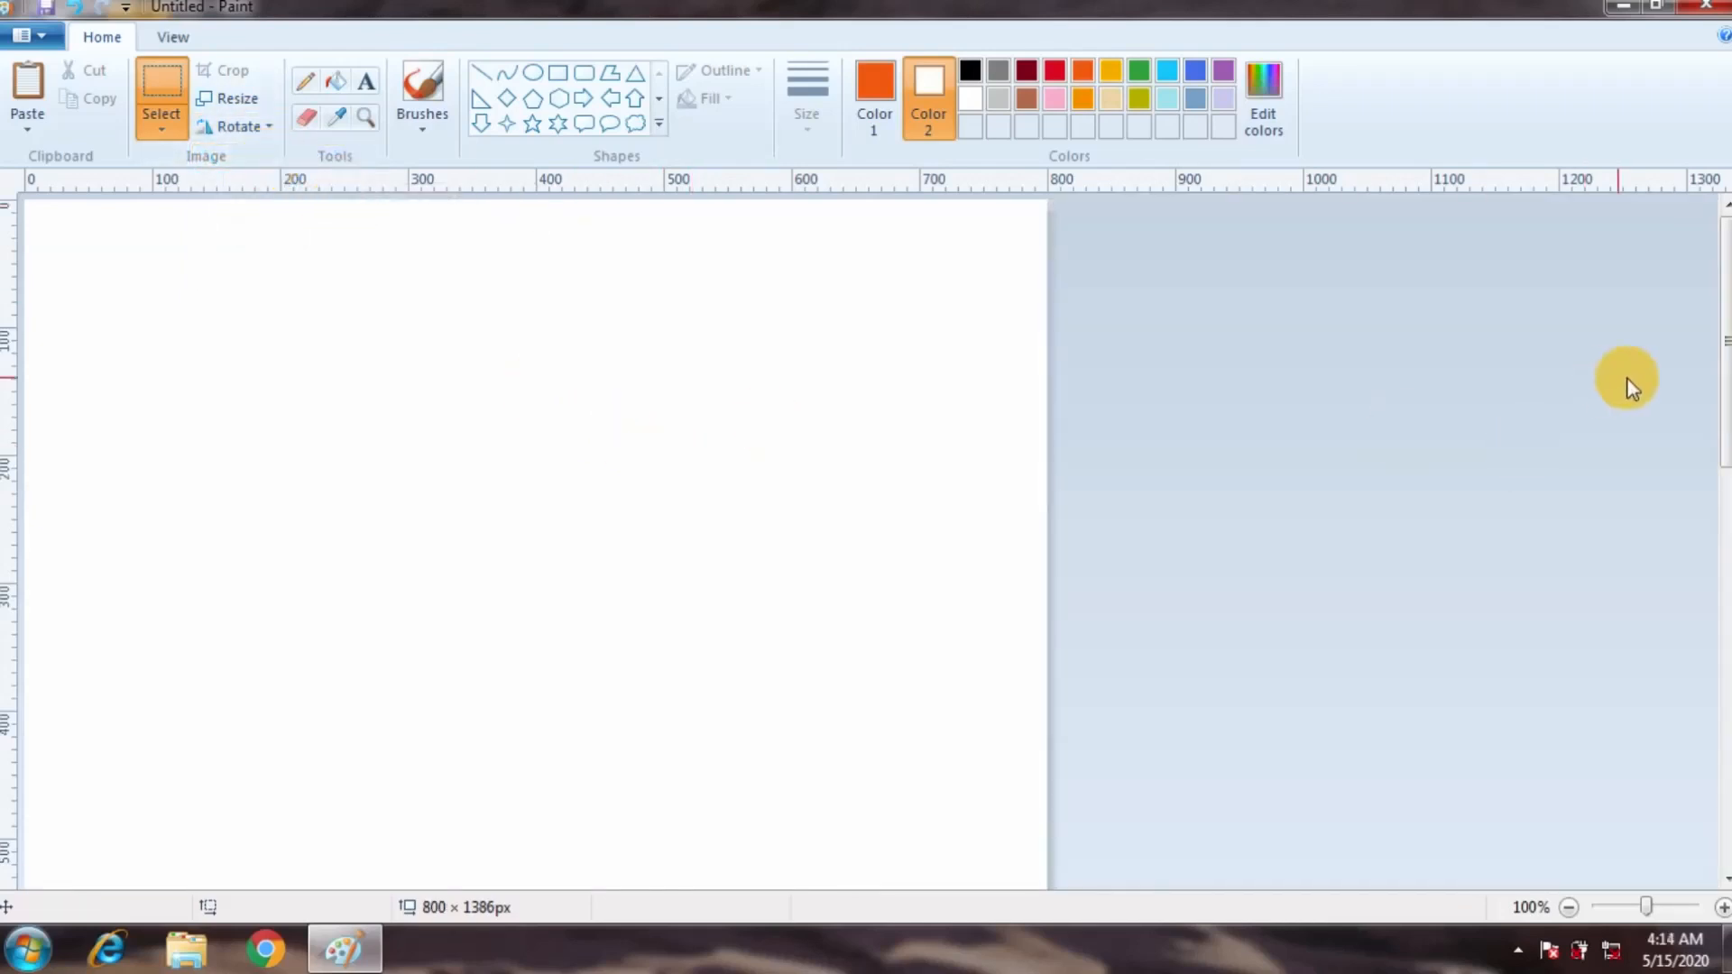
drag(1723, 352, 1719, 649)
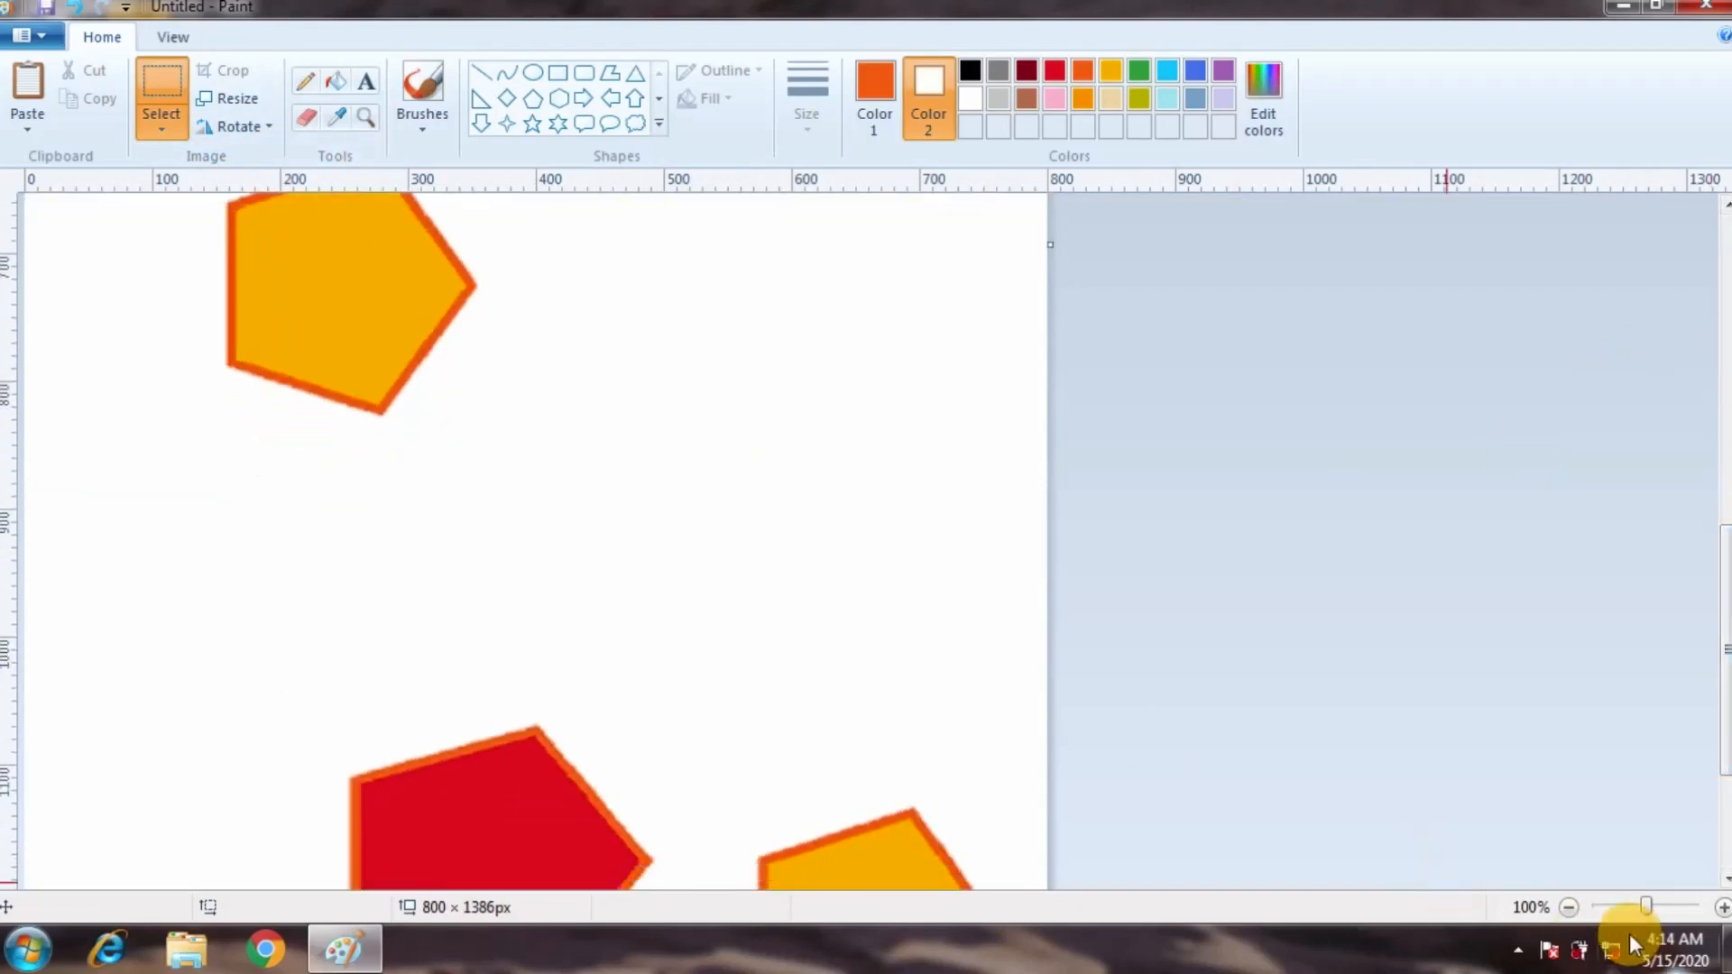
click(1618, 906)
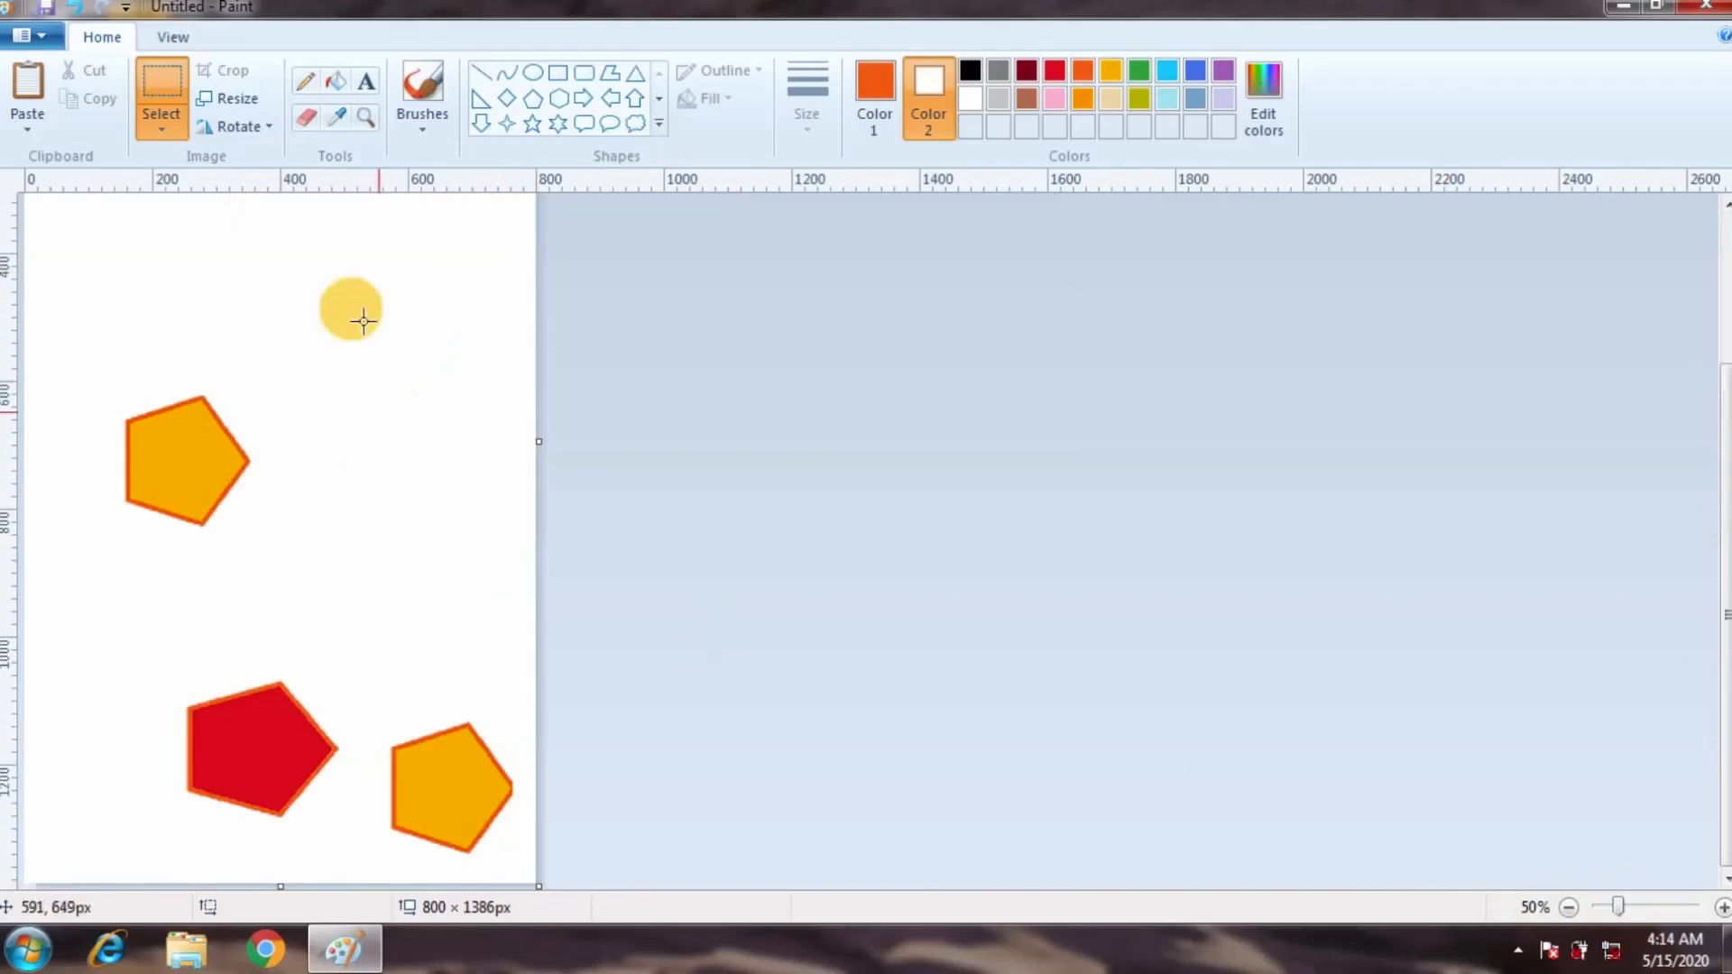
click(242, 127)
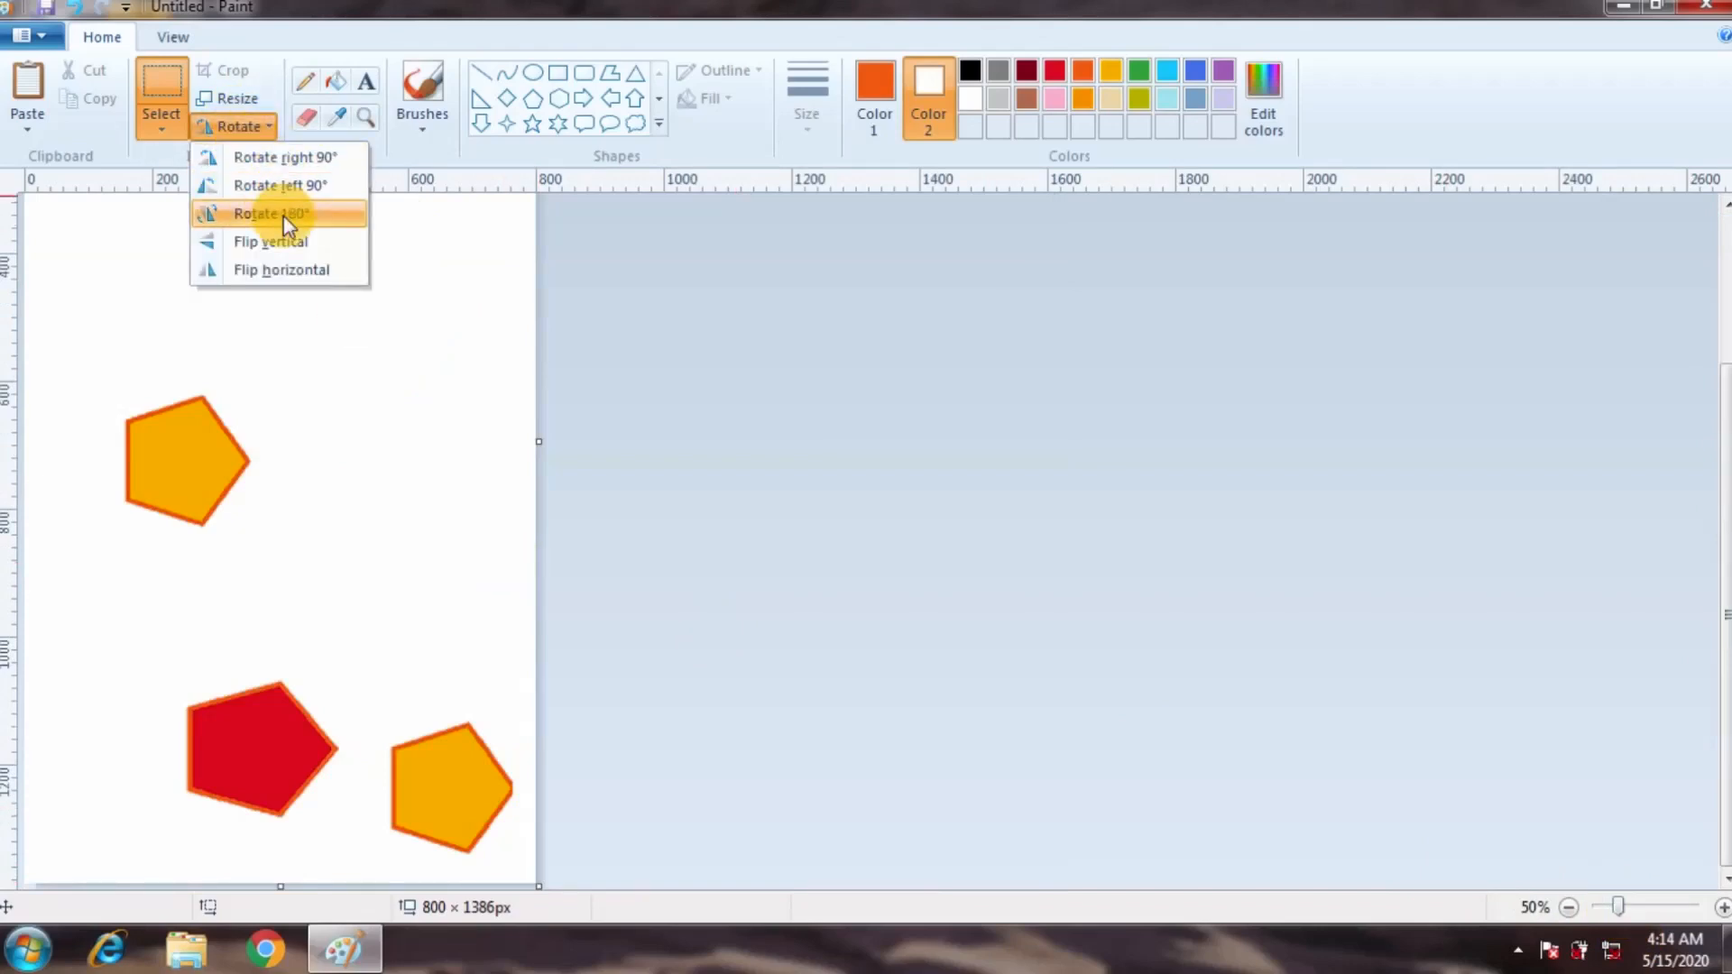
click(274, 187)
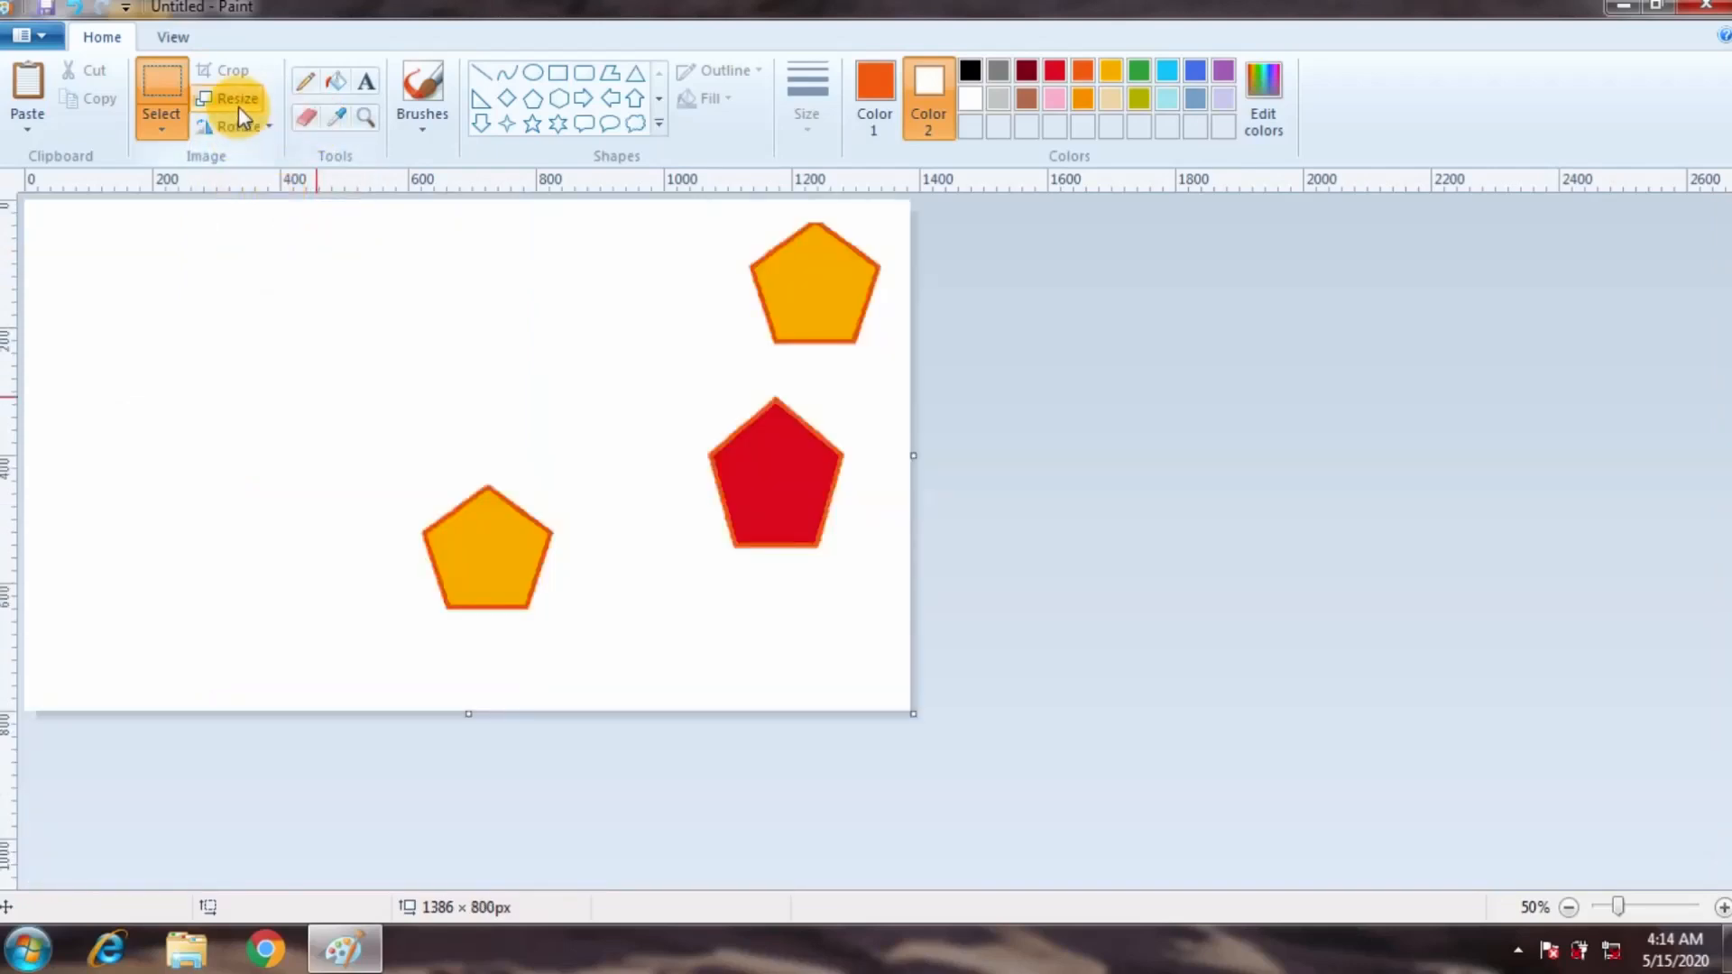
Rotate the picture by 180° twice to return it to its upright orientation.
click(241, 133)
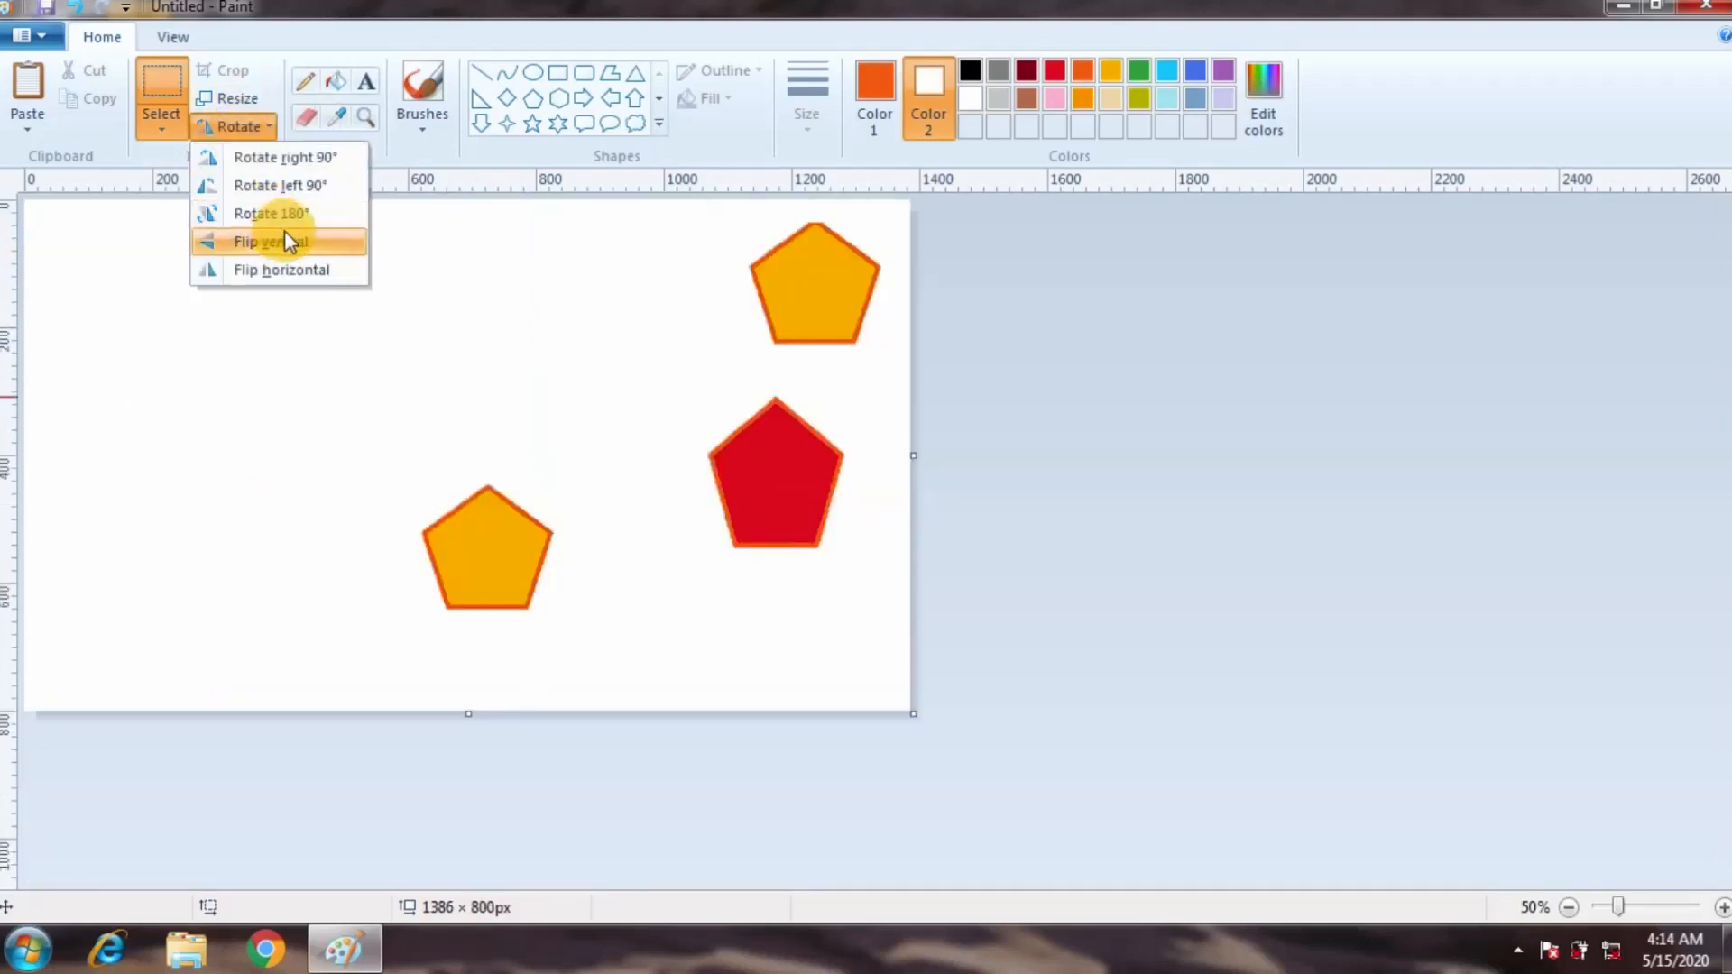
click(271, 213)
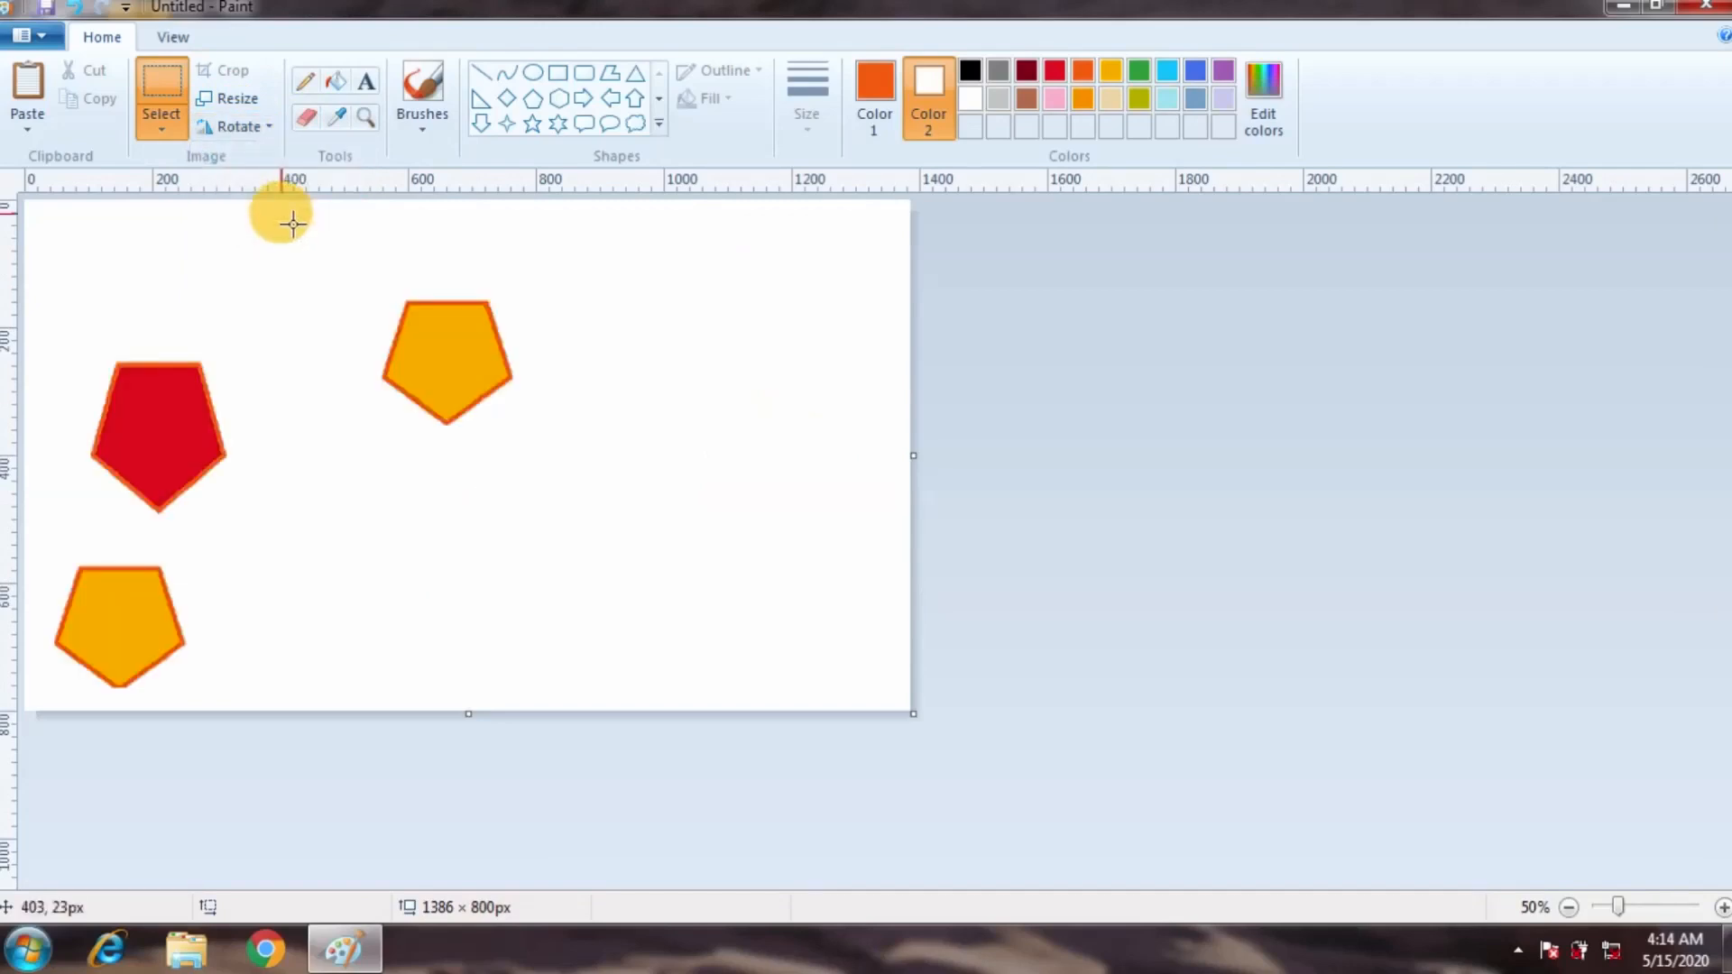
click(257, 135)
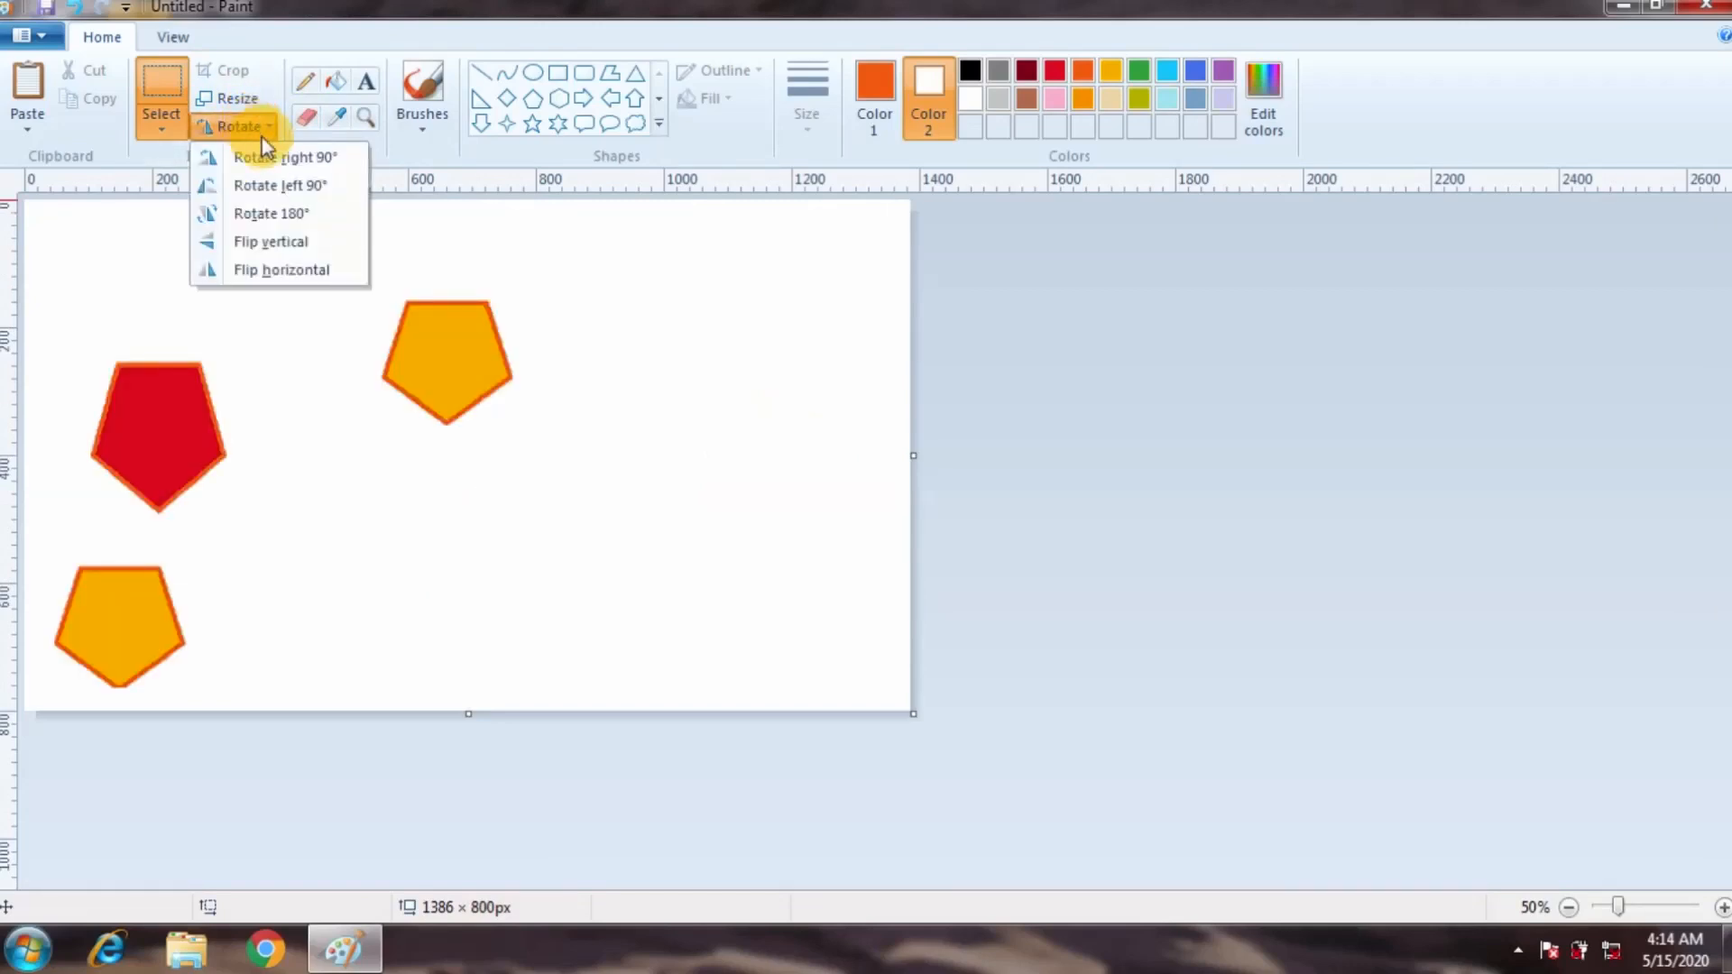
click(298, 216)
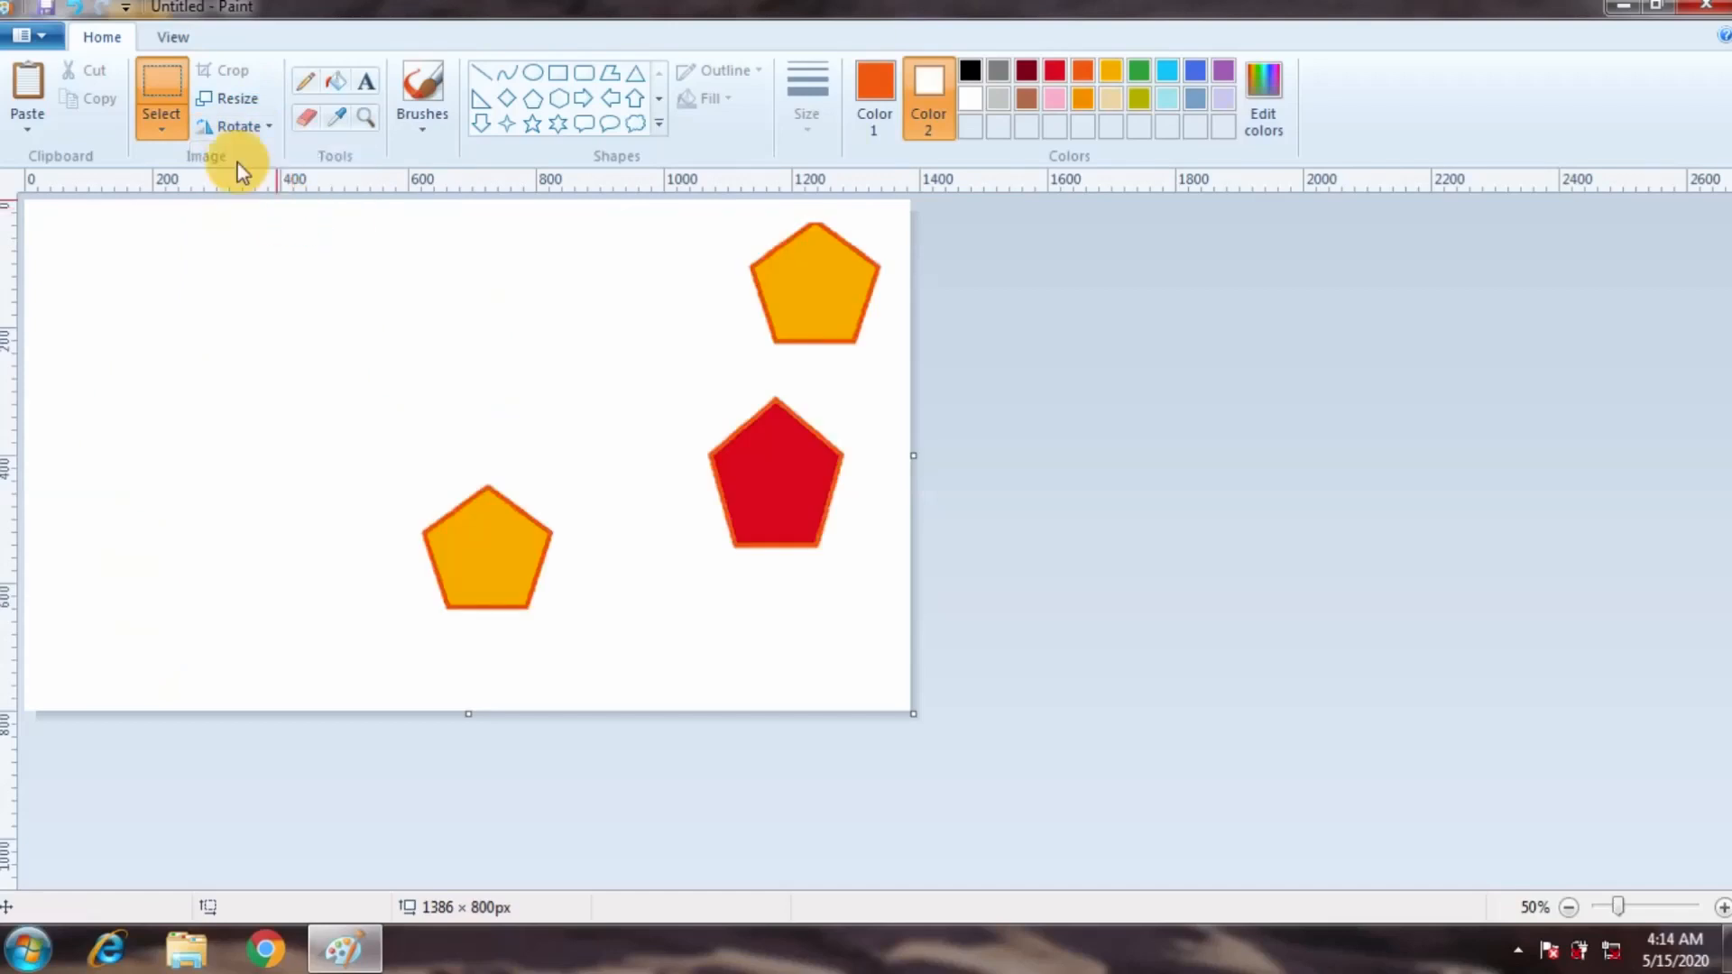
Flip the picture vertically and horizontally.
click(240, 127)
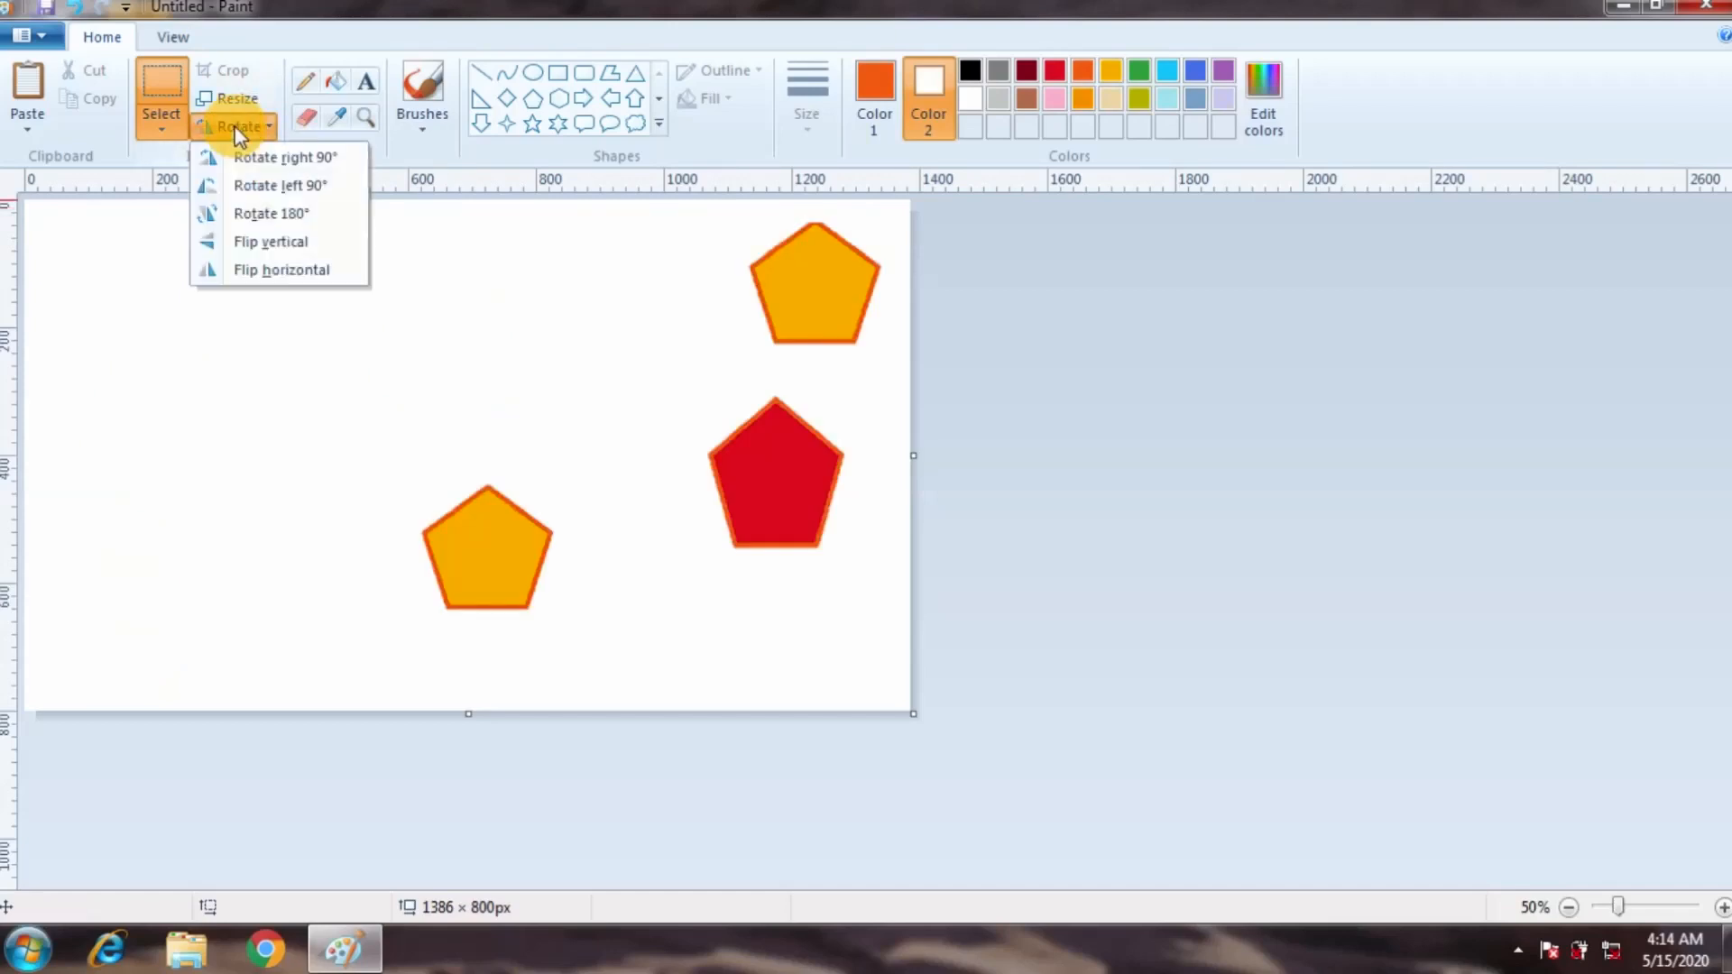
click(270, 244)
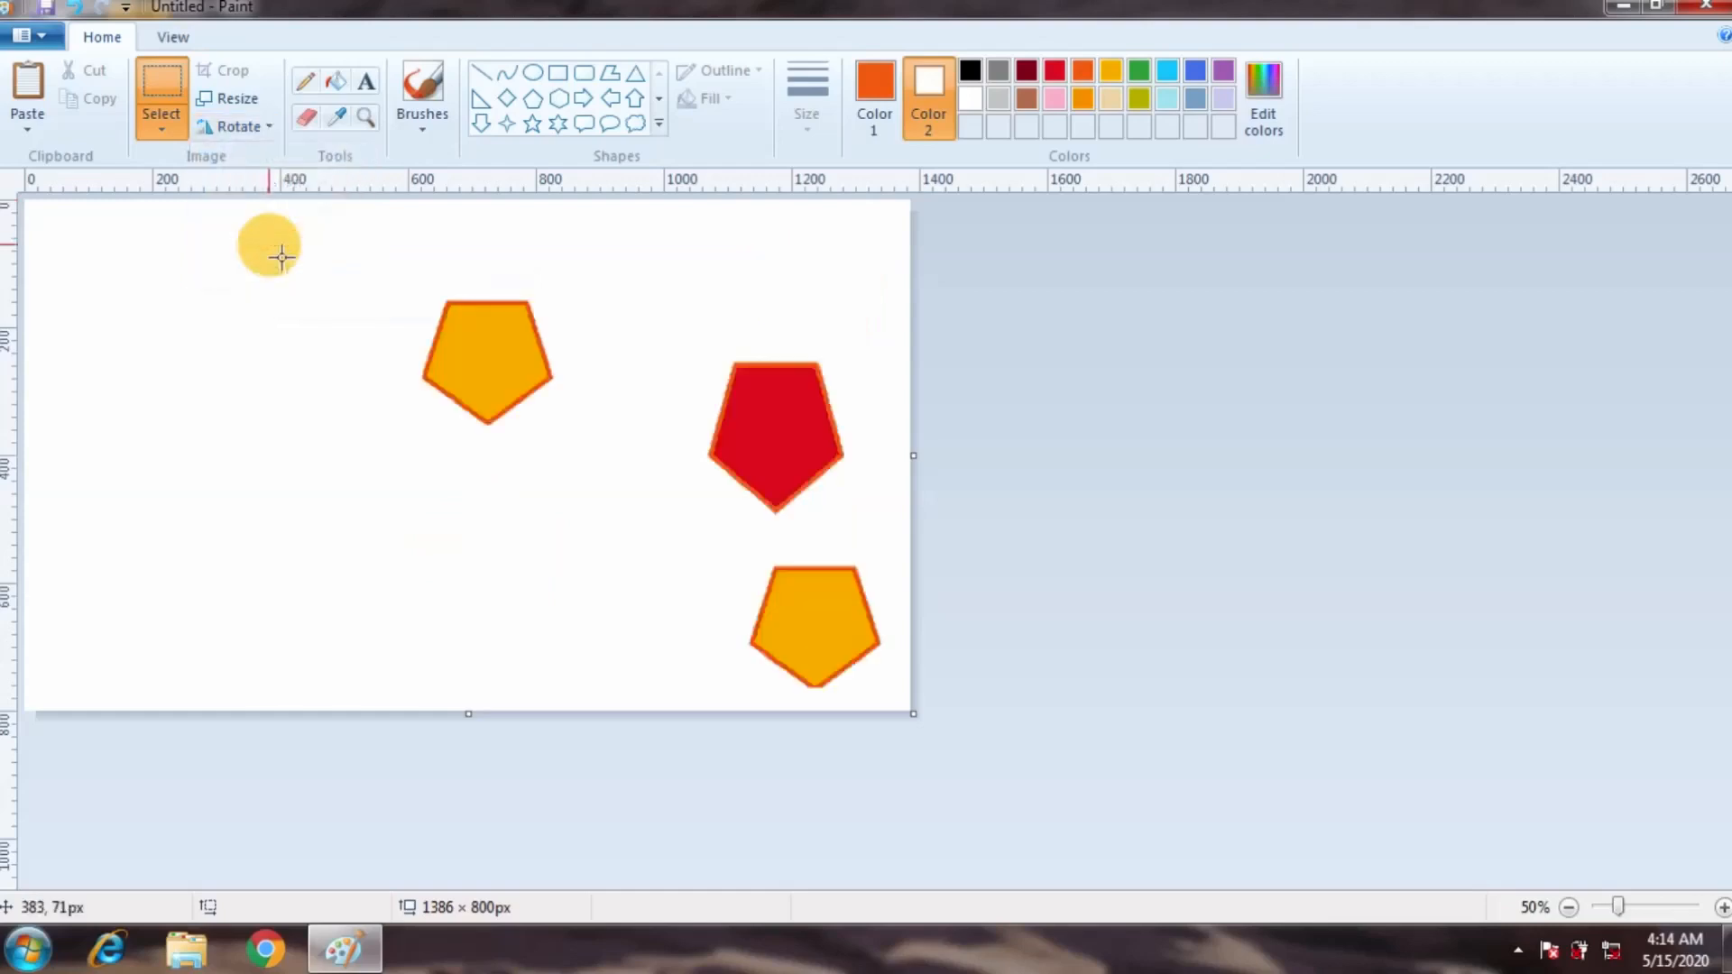
click(238, 127)
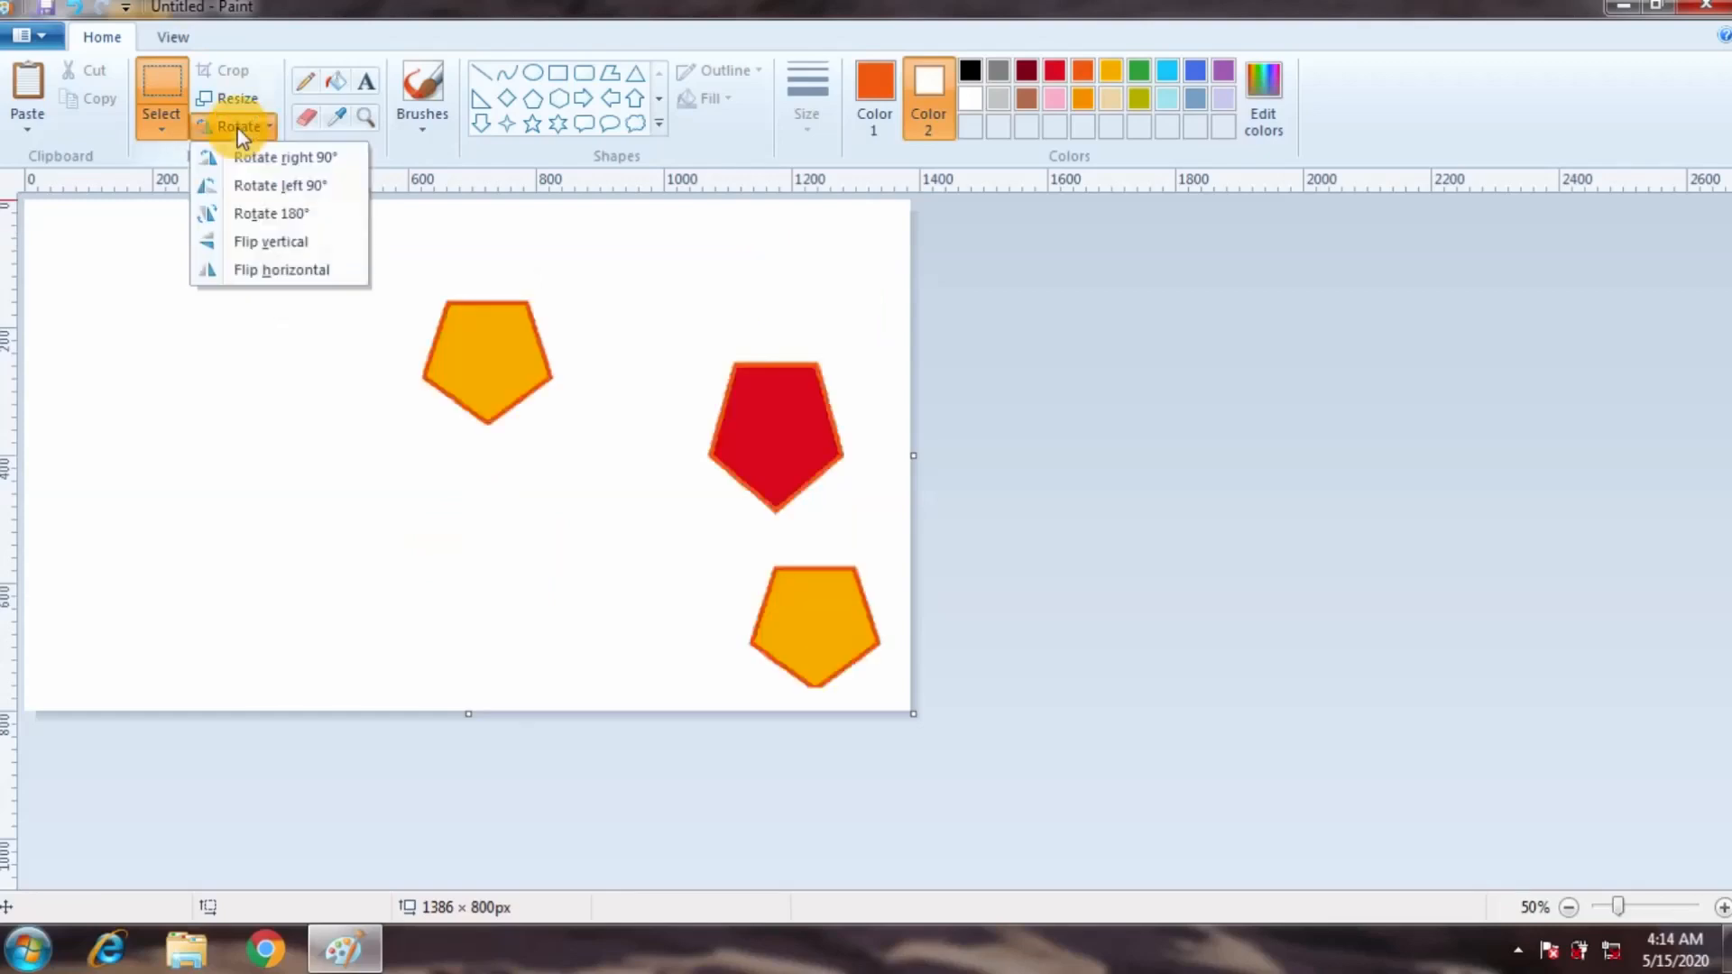
click(269, 271)
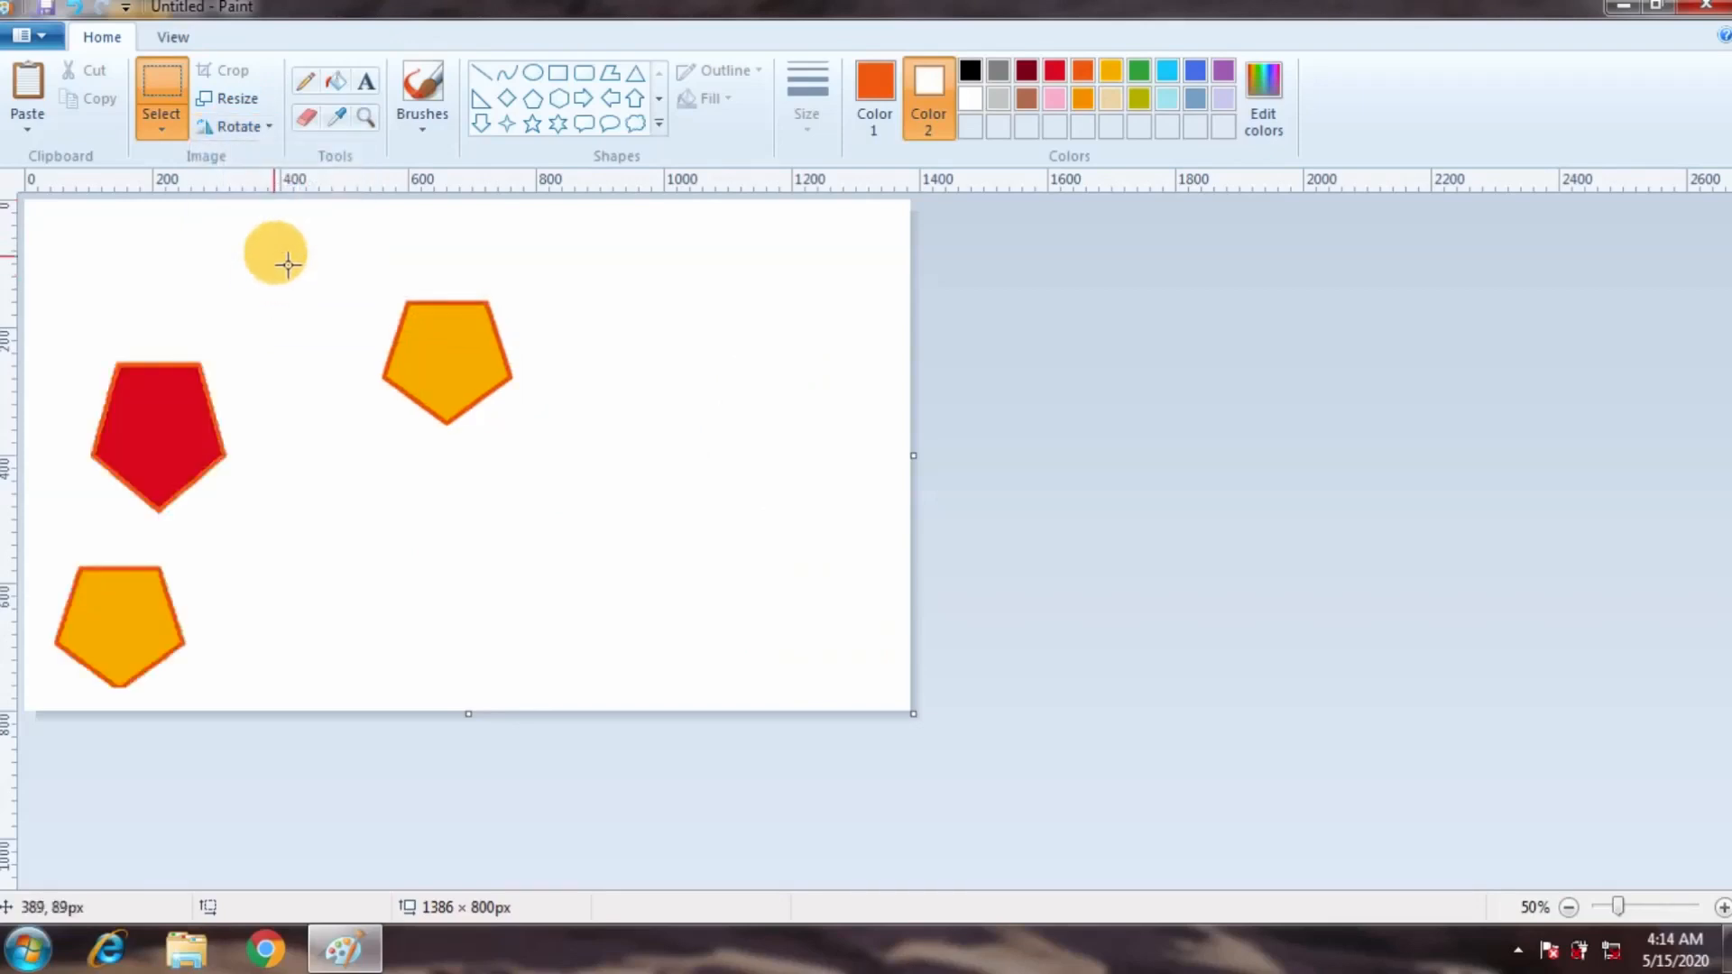
Undo the recent flips and rotations of the whole picture.
click(231, 128)
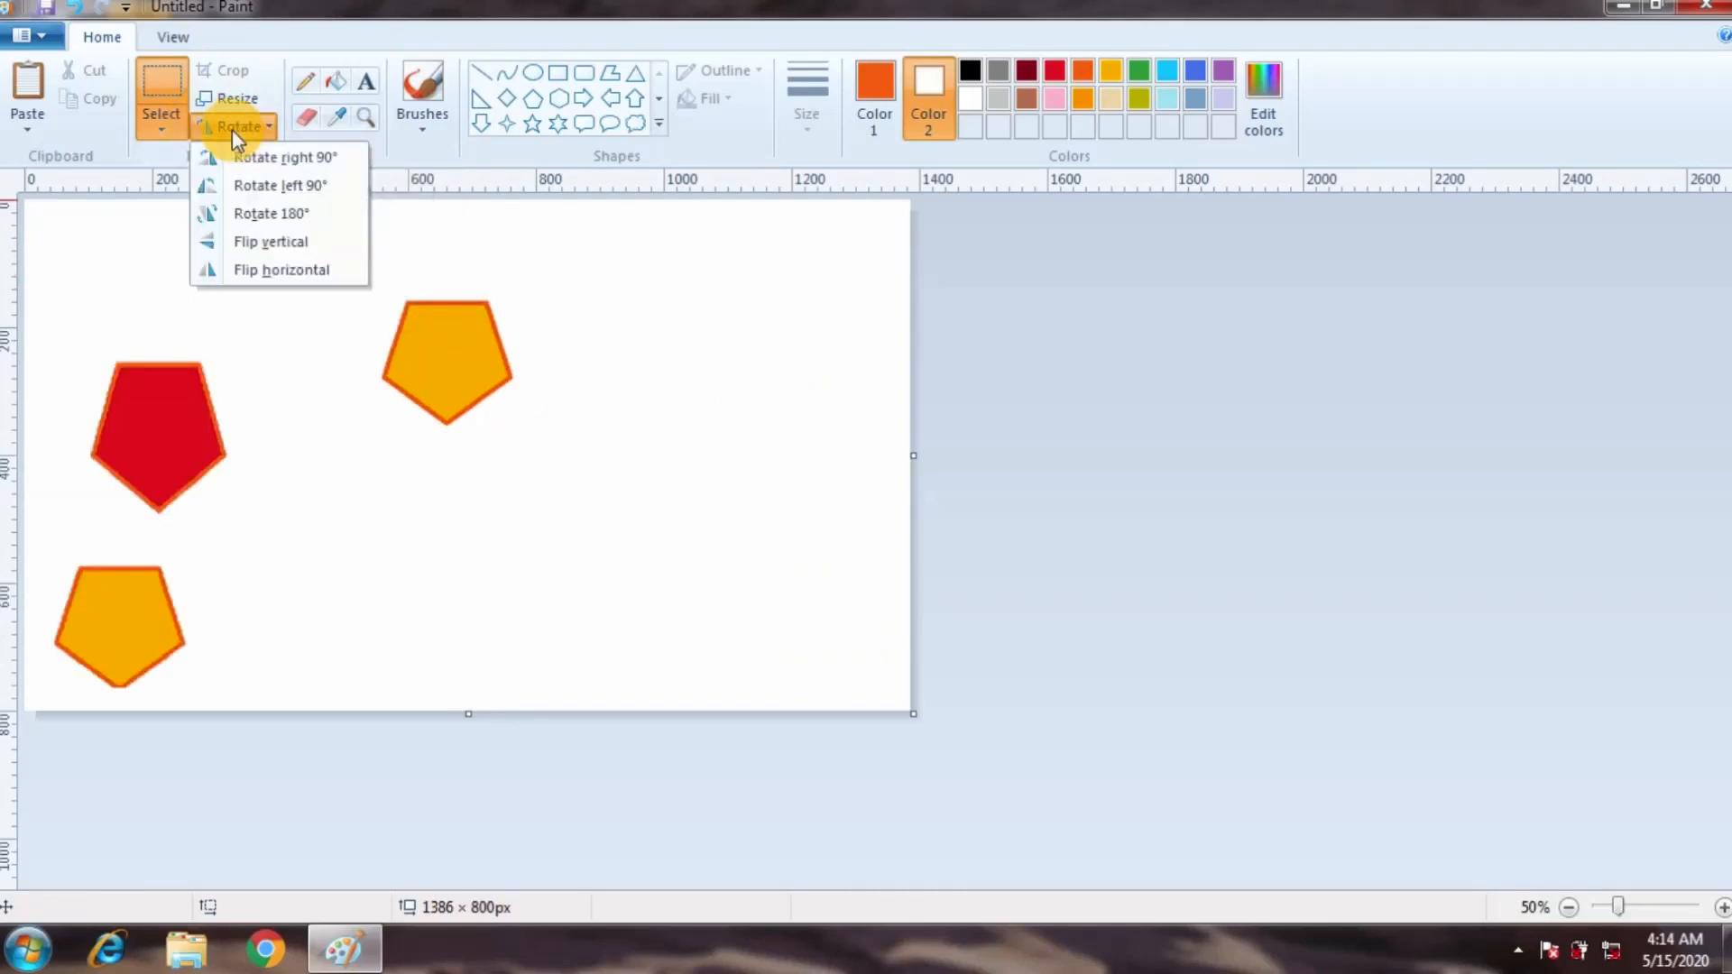
click(672, 403)
key(ctrl+z)
key(ctrl+z)
key(ctrl+z)
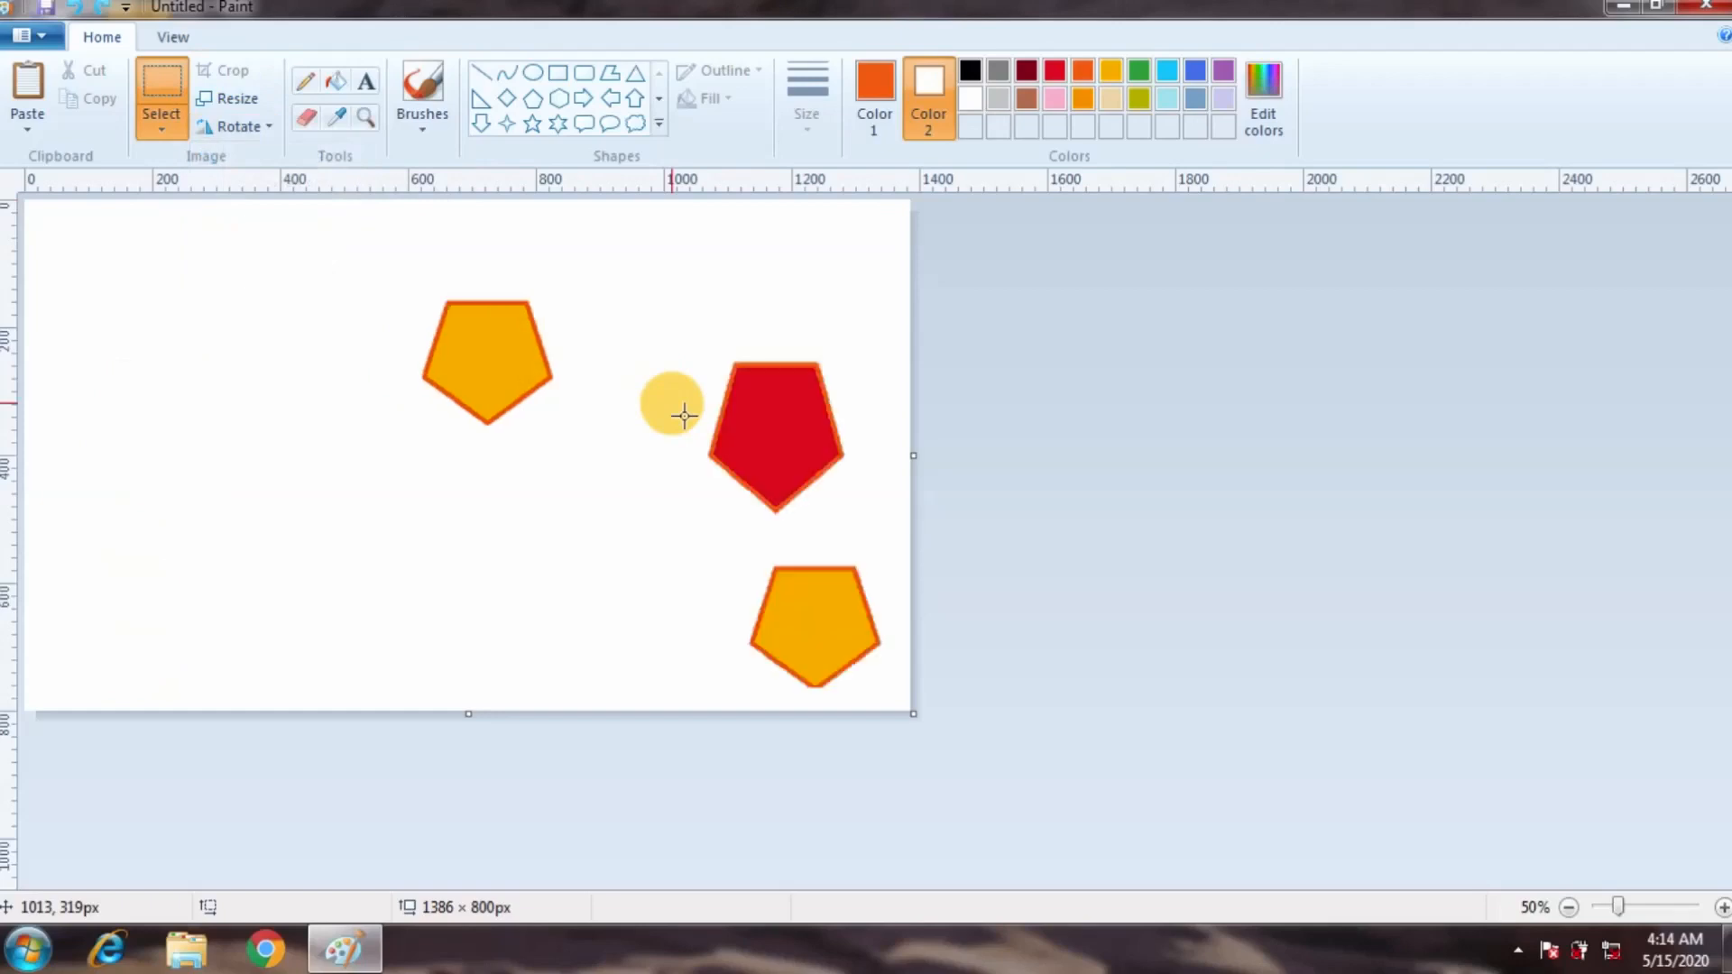
key(ctrl+z)
key(ctrl+z)
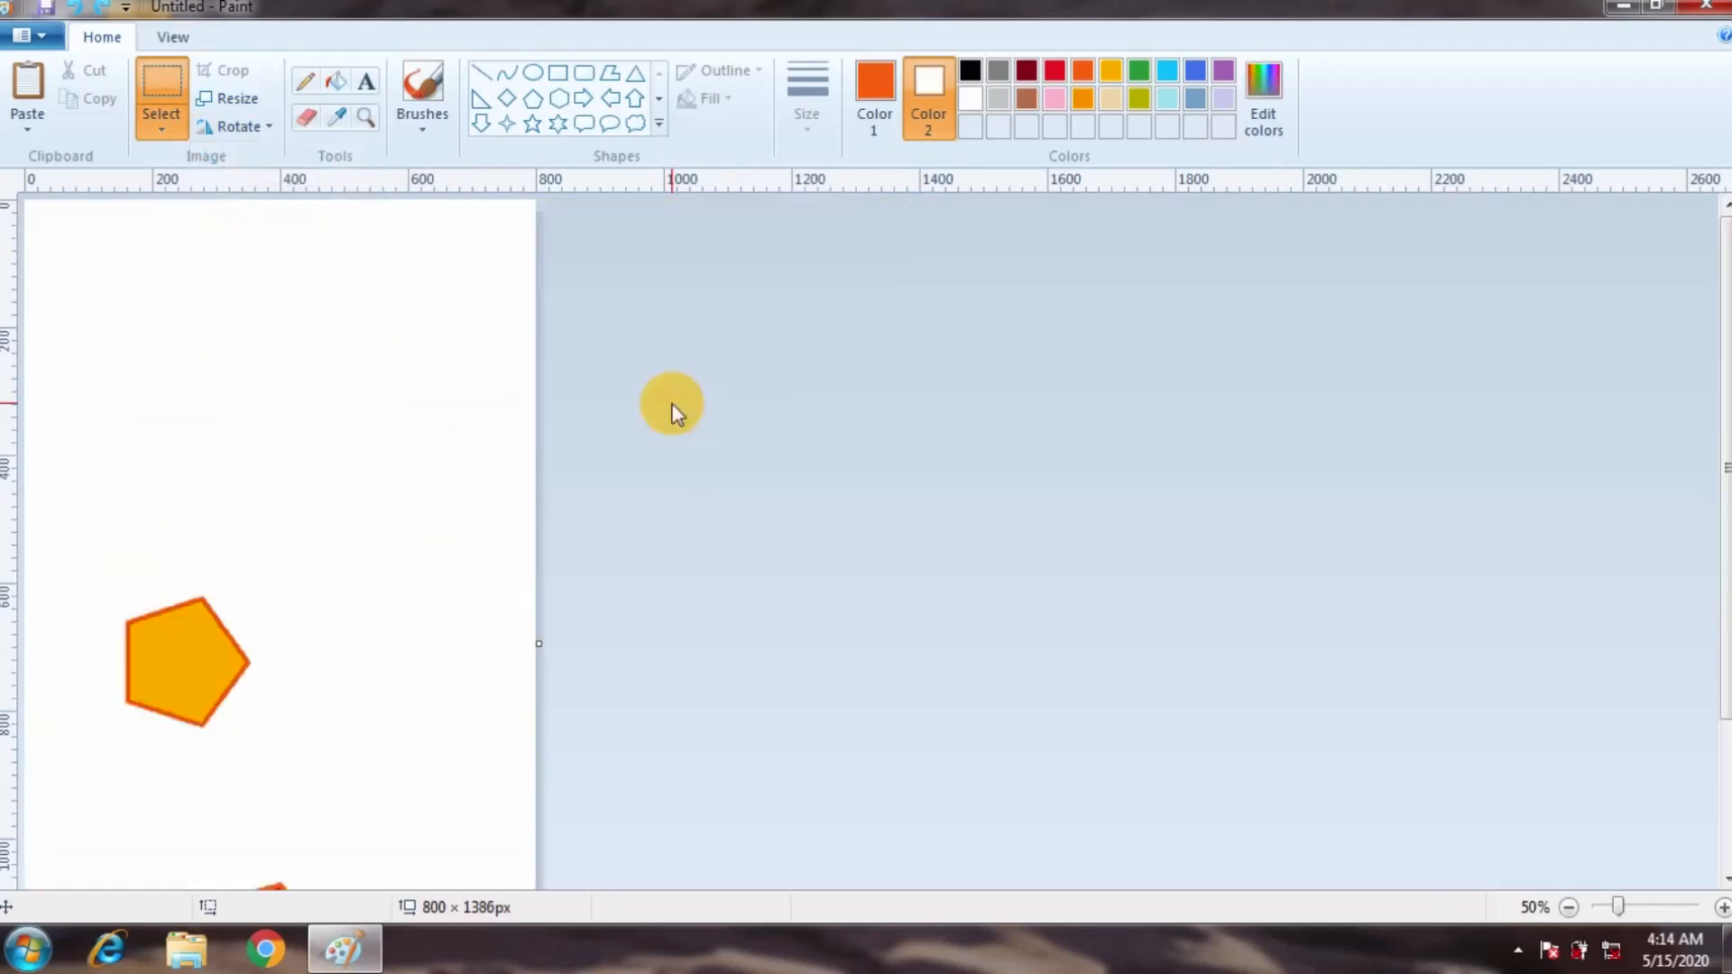
key(ctrl+z)
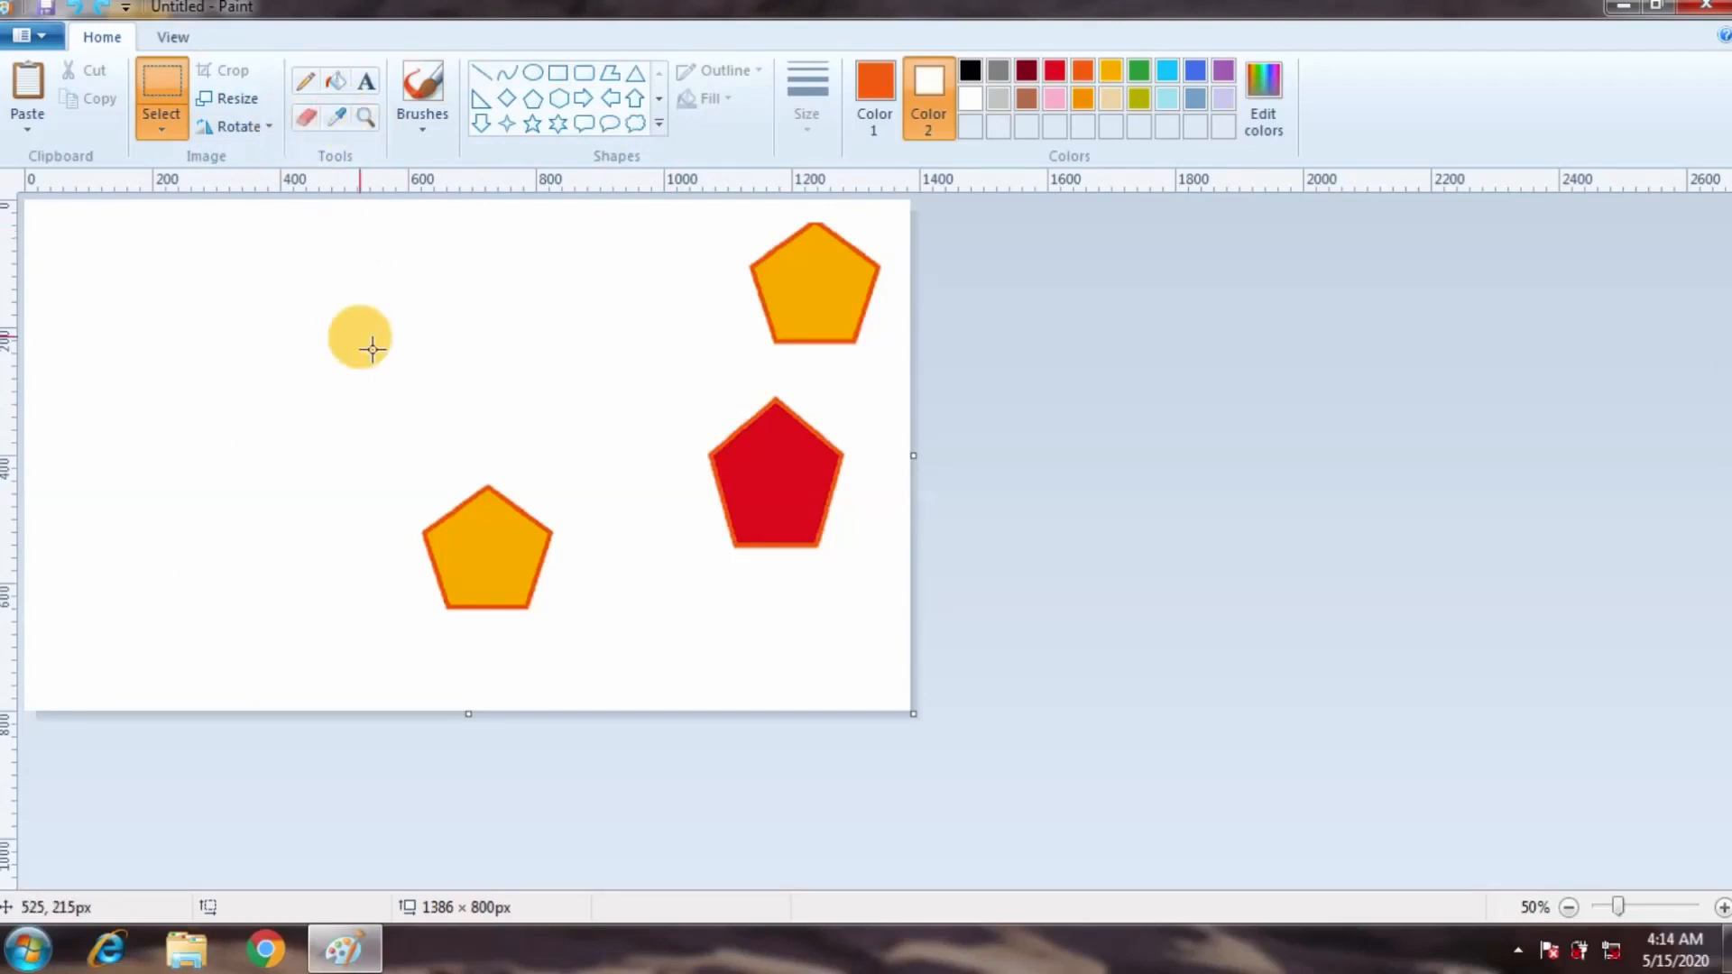
Crop the picture to a selection of about 331 × 477 px around the lower orange pentagon and undo the crop.
drag(375, 449, 501, 318)
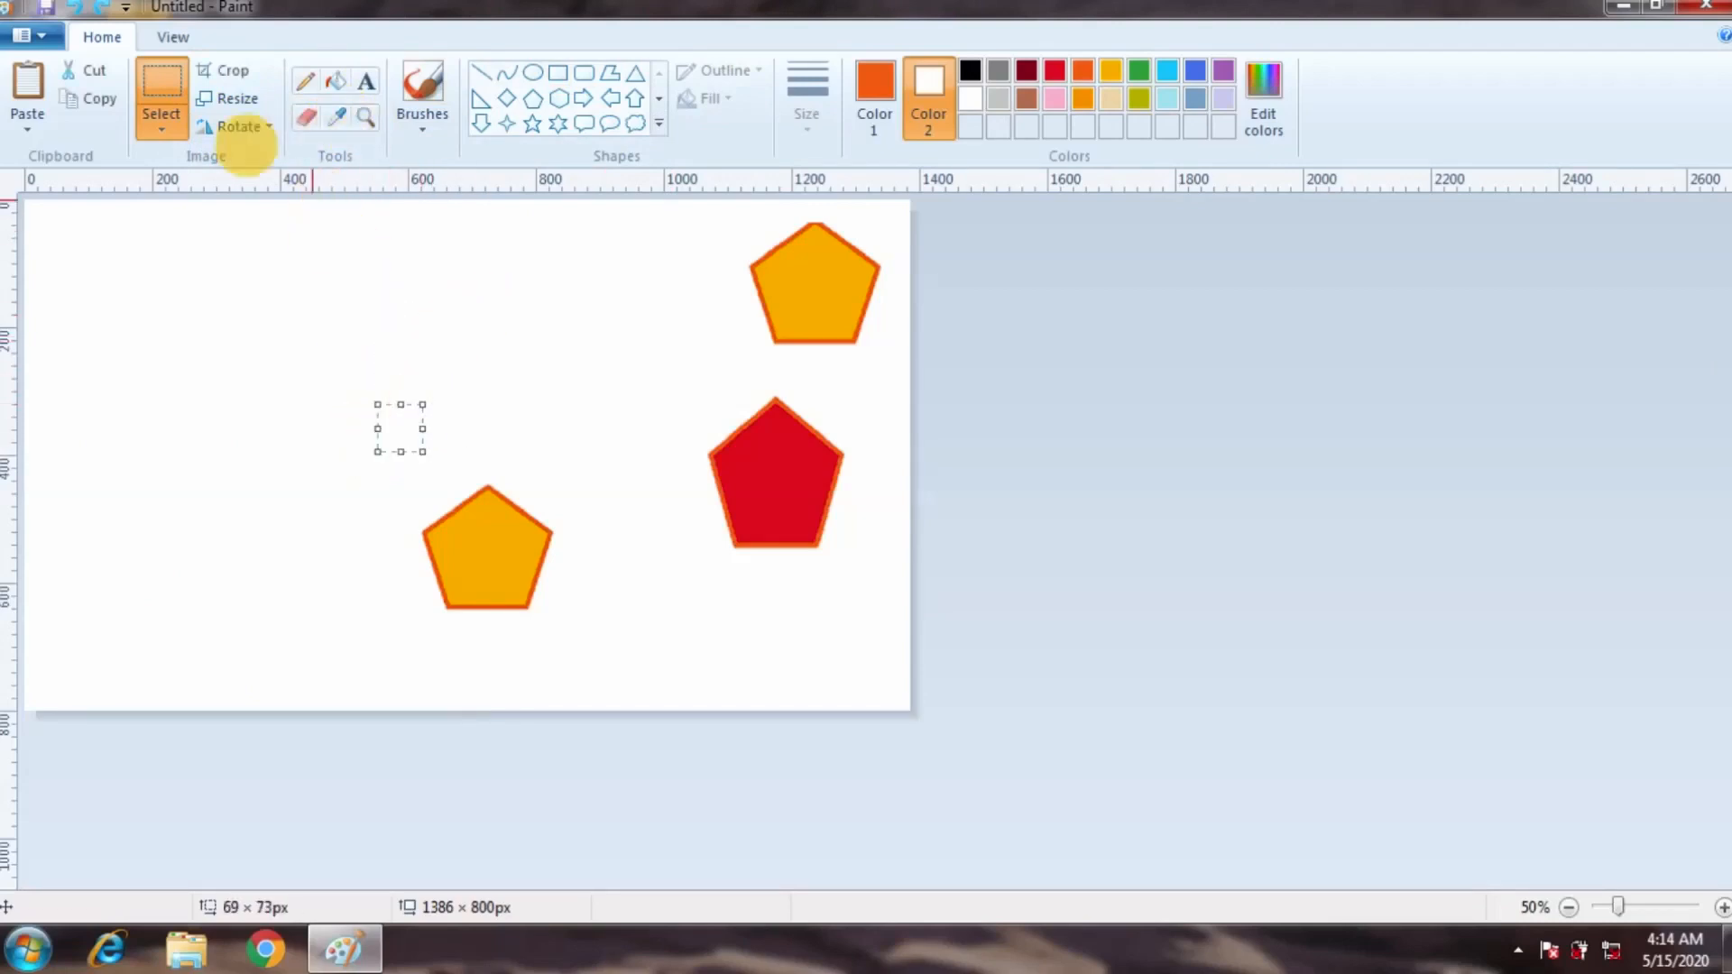
click(466, 434)
drag(412, 401, 603, 687)
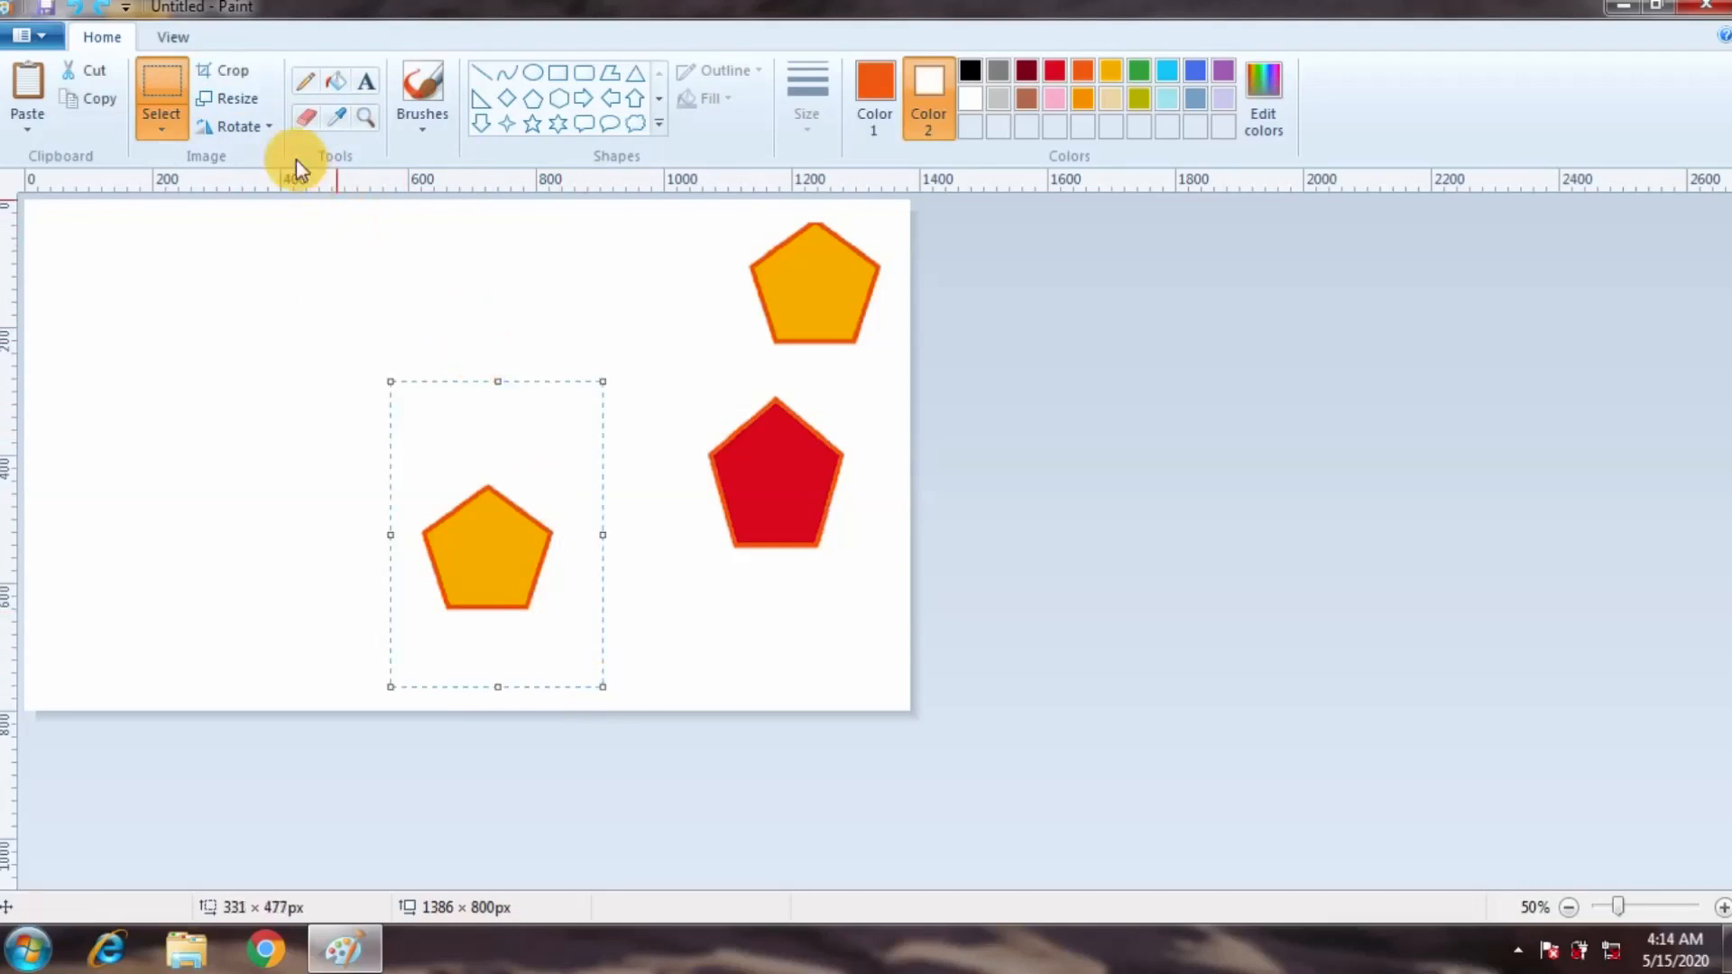
click(233, 72)
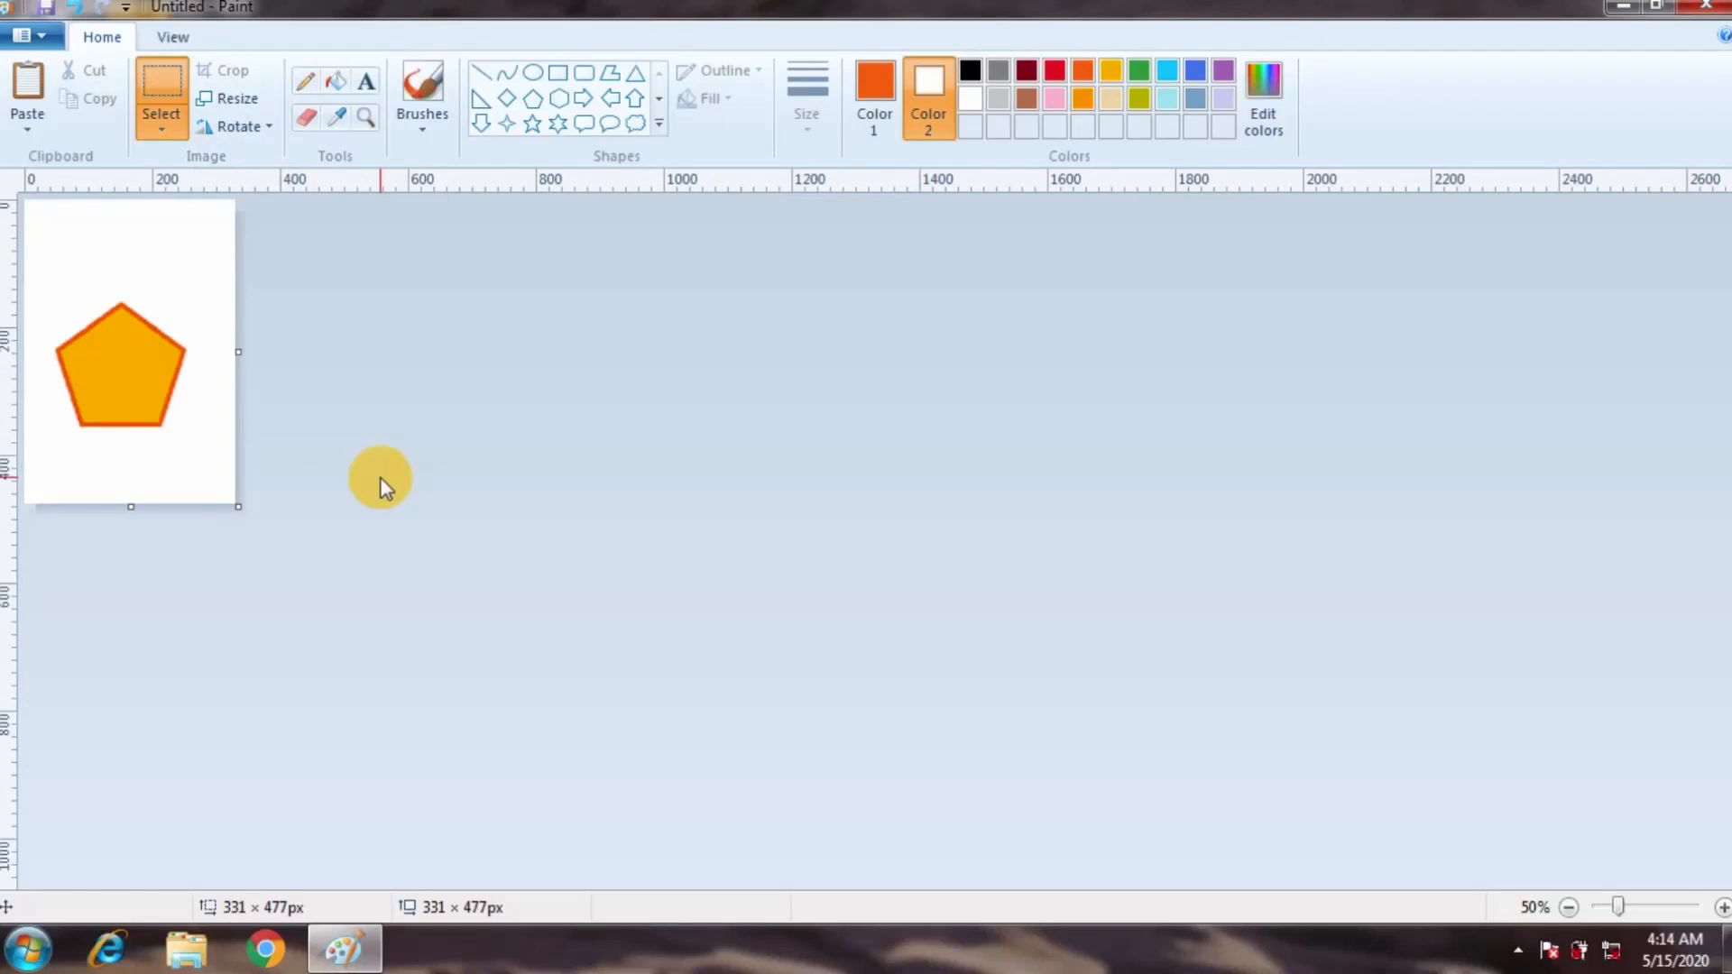
key(ctrl+z)
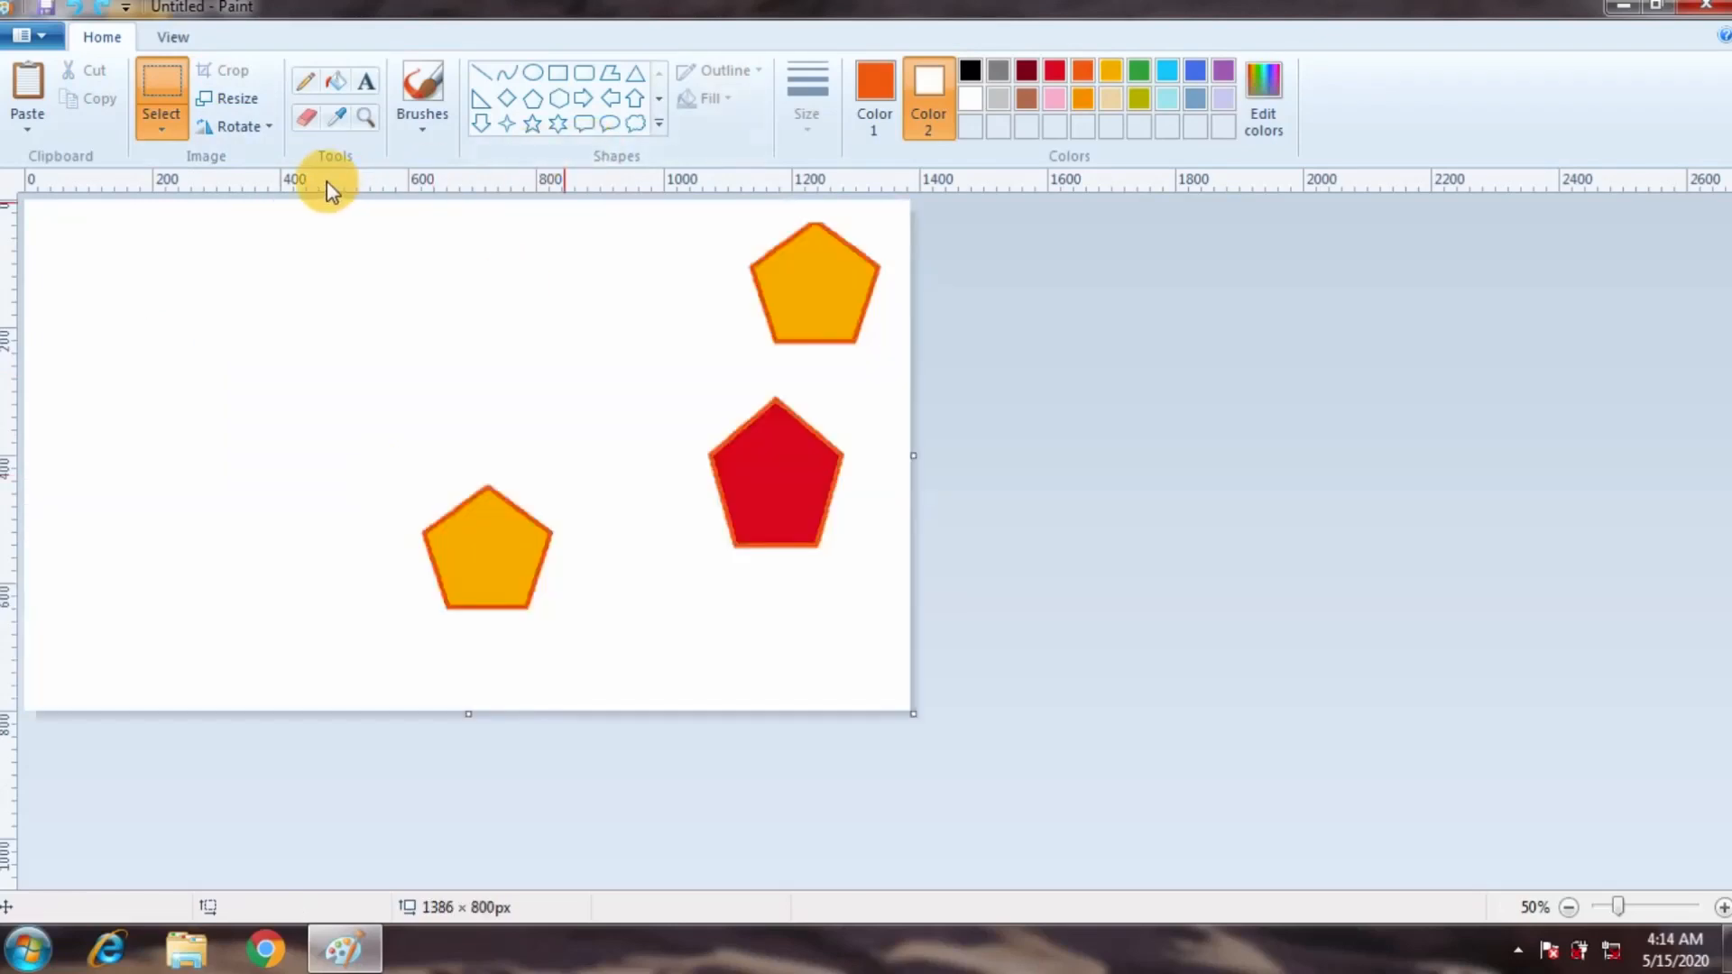
Handwrite the letters ABC with the Pencil tool in the empty area above and beside the lower orange pentagon.
click(306, 83)
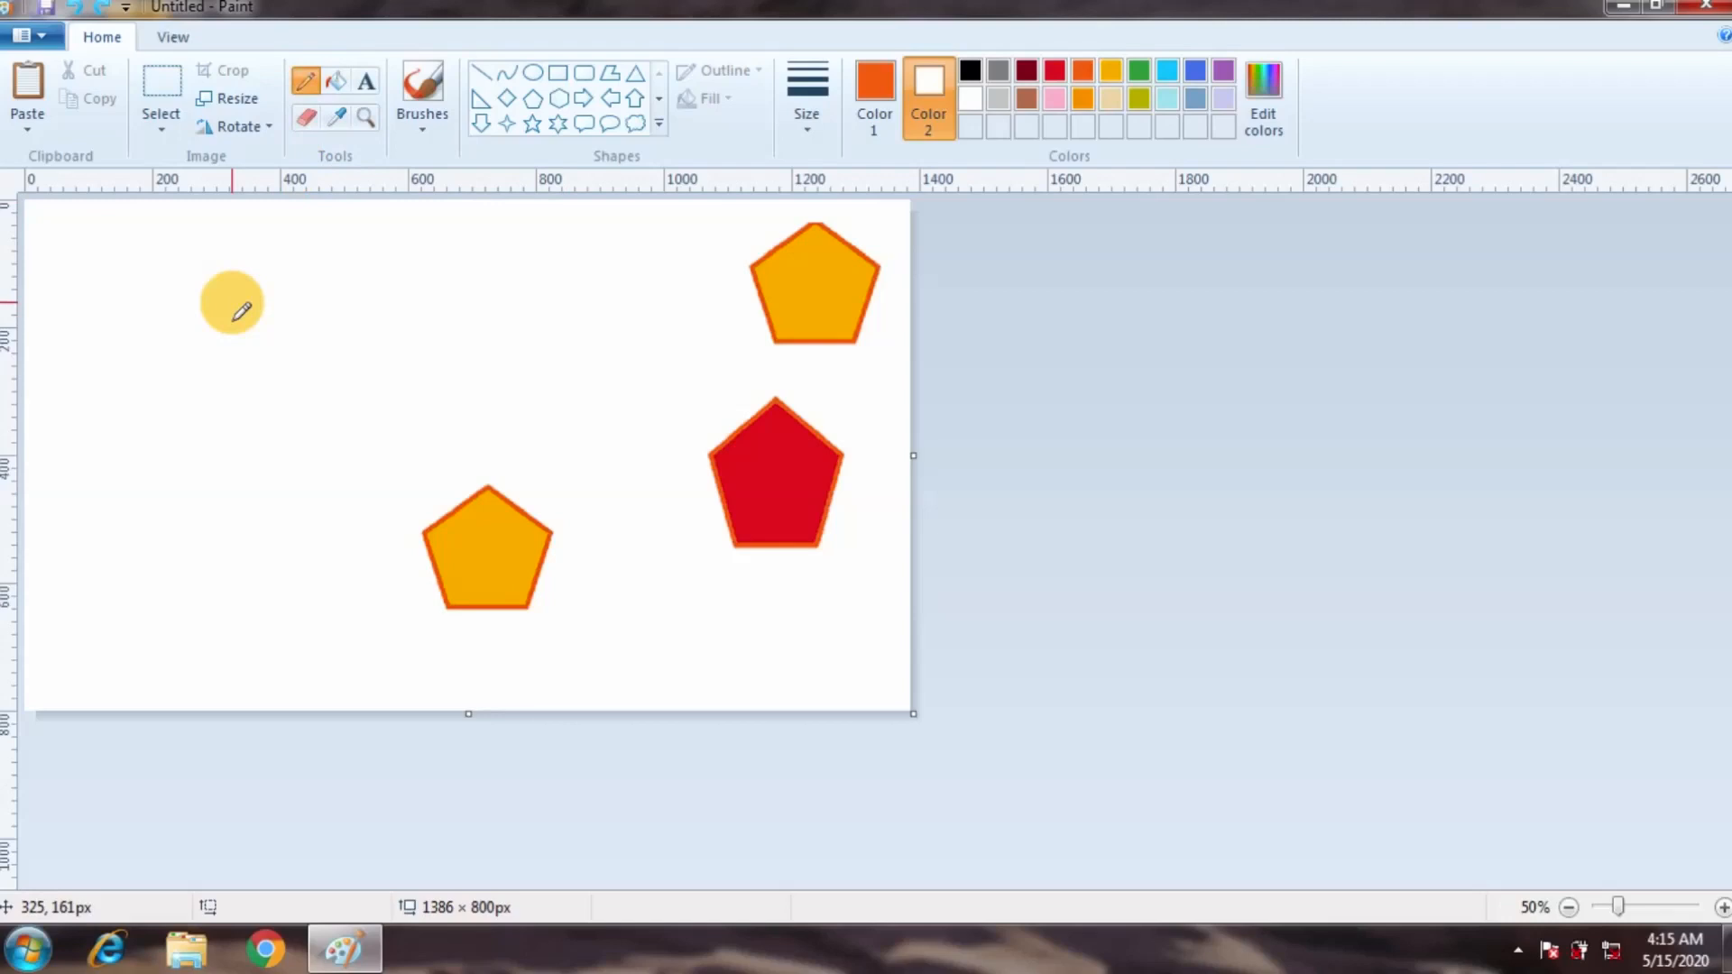
mouse_move(231, 302)
mouse_down()
mouse_move(206, 425)
mouse_move(240, 297)
mouse_move(268, 336)
mouse_move(267, 433)
mouse_move(223, 380)
mouse_move(268, 378)
mouse_move(302, 351)
mouse_move(292, 408)
mouse_up()
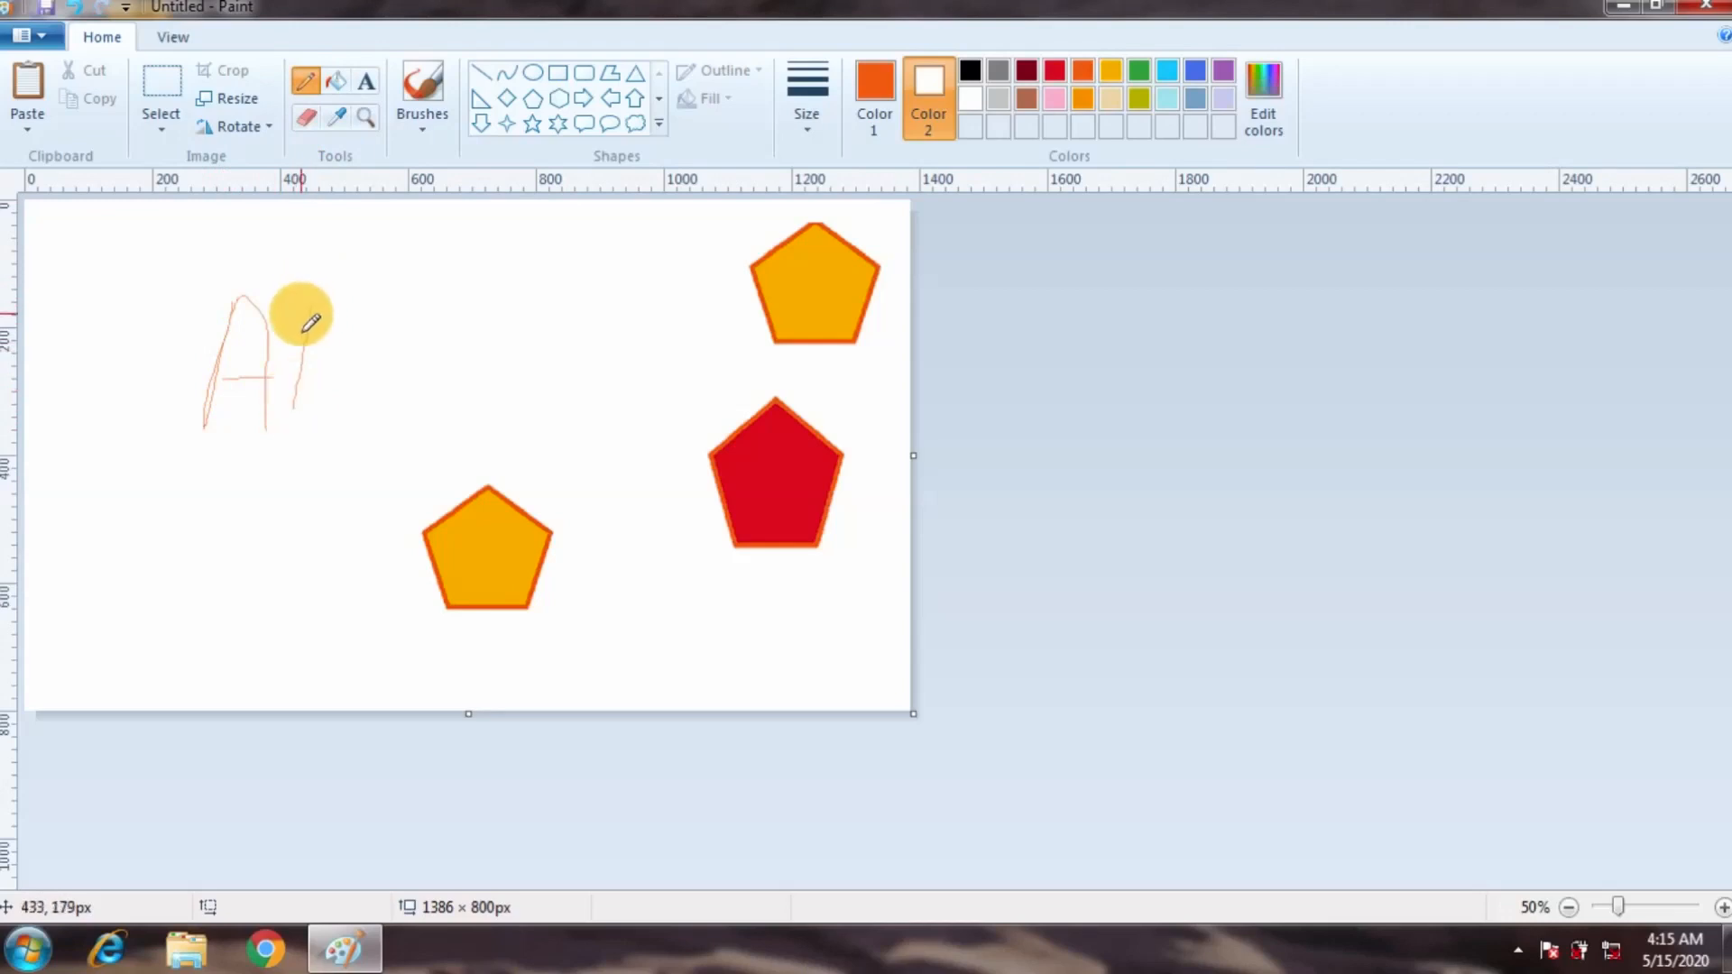
mouse_move(307, 316)
mouse_down()
mouse_move(338, 345)
mouse_move(311, 389)
mouse_move(330, 385)
mouse_move(335, 416)
mouse_move(279, 433)
mouse_up()
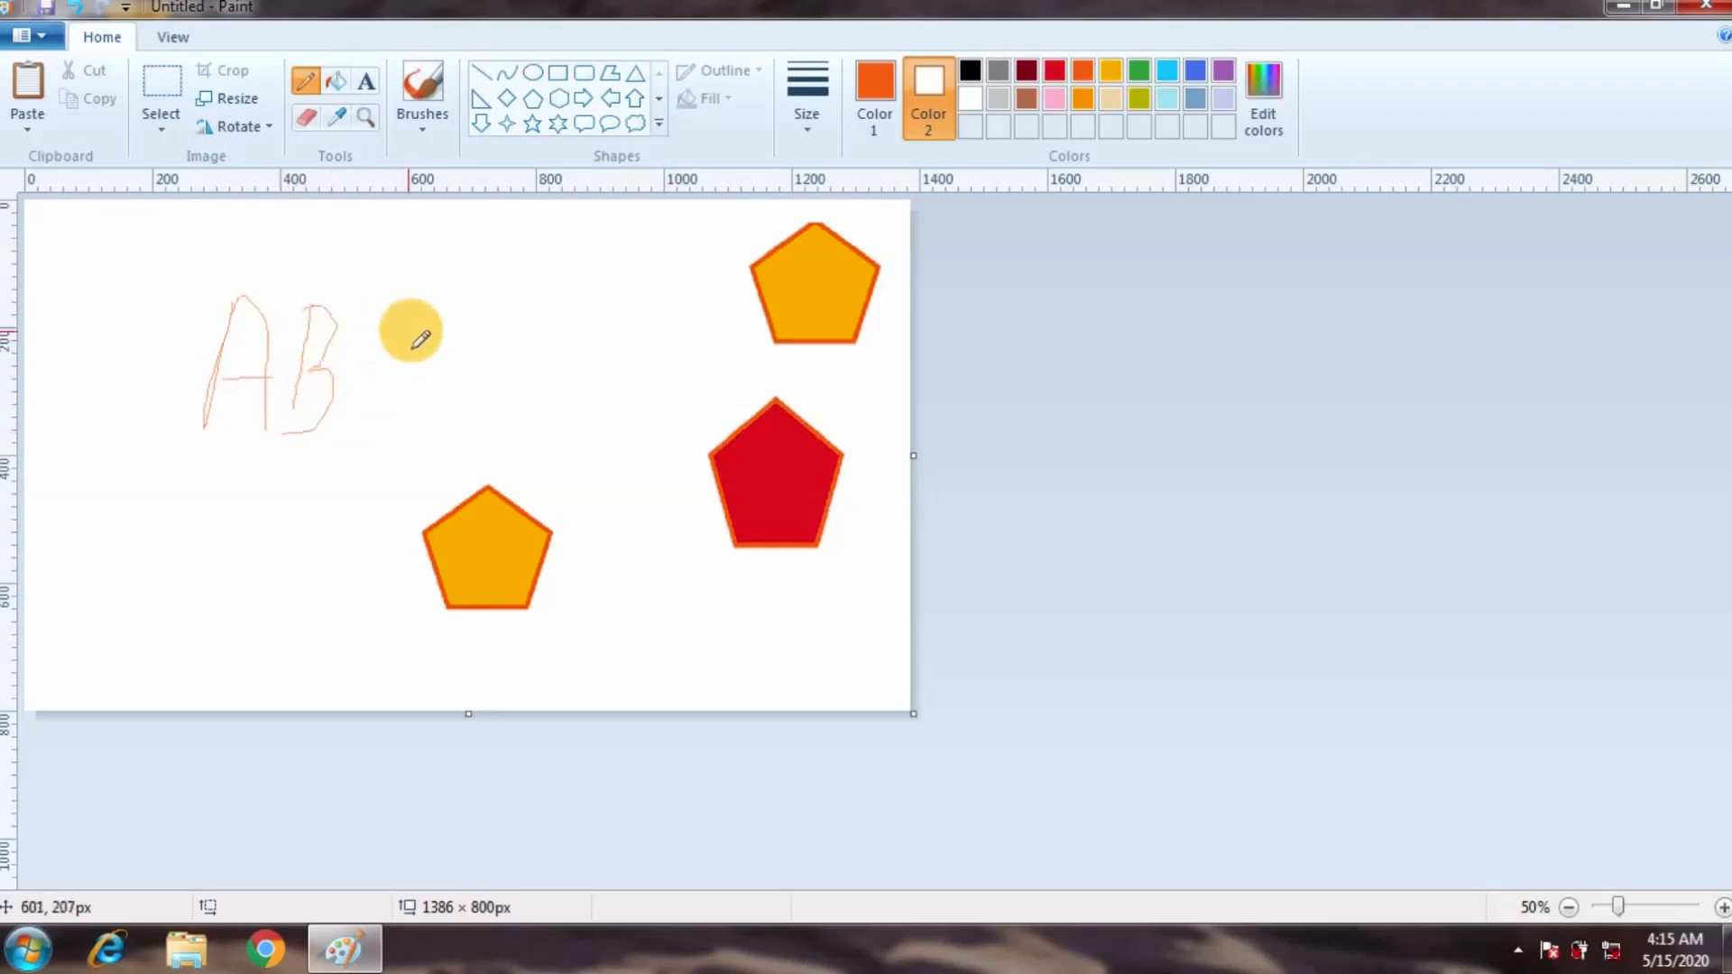
mouse_move(411, 319)
mouse_down()
mouse_move(359, 361)
mouse_move(357, 420)
mouse_move(378, 445)
mouse_move(438, 434)
mouse_up()
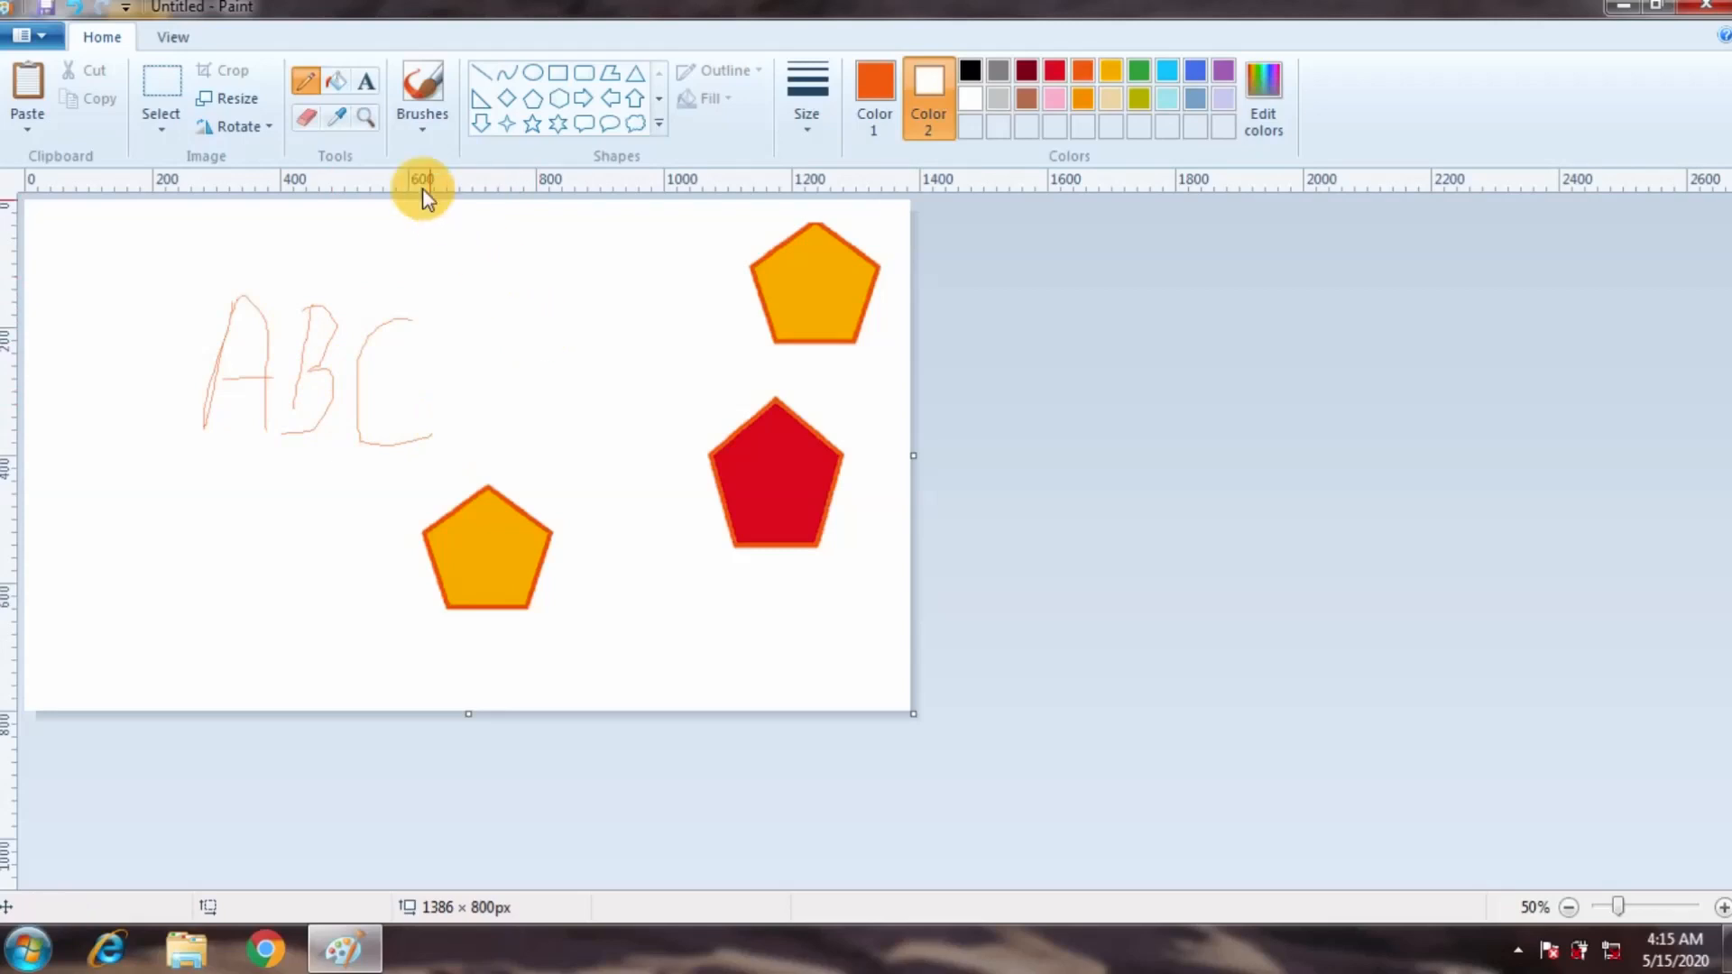
Set the pencil thickness to 4 px and draw a looping line beside the handwritten letters.
click(811, 132)
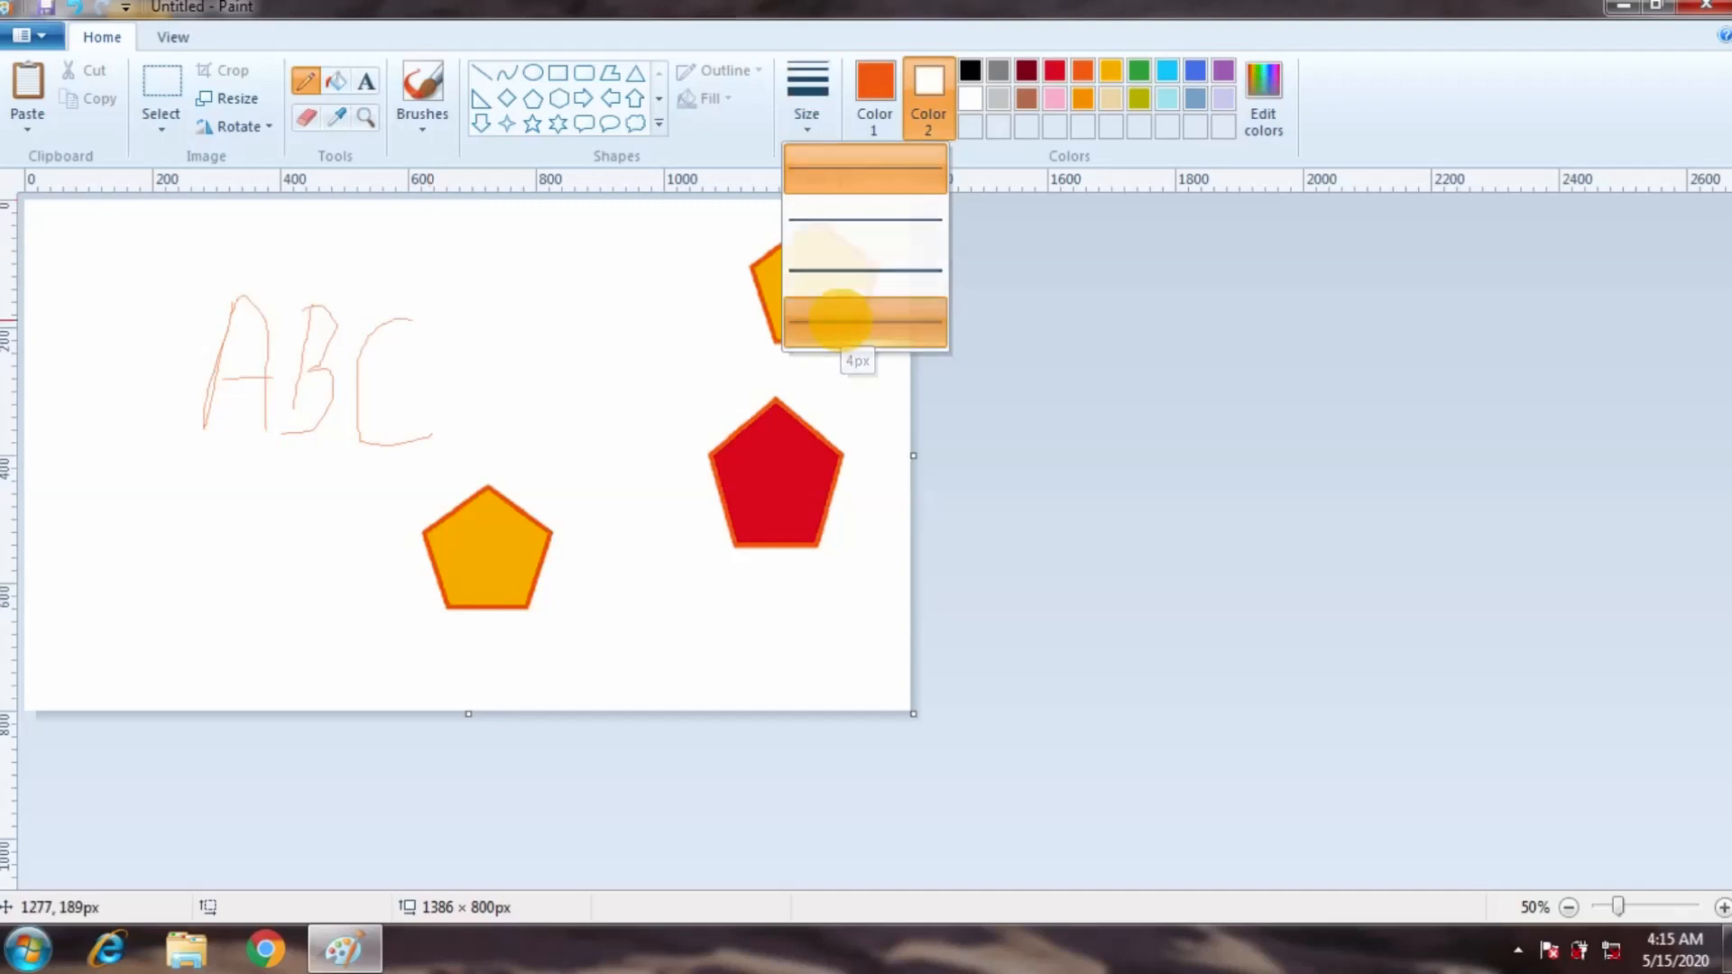
click(845, 331)
mouse_move(421, 372)
mouse_down()
mouse_move(524, 341)
mouse_move(557, 390)
mouse_move(492, 397)
mouse_move(600, 296)
mouse_up()
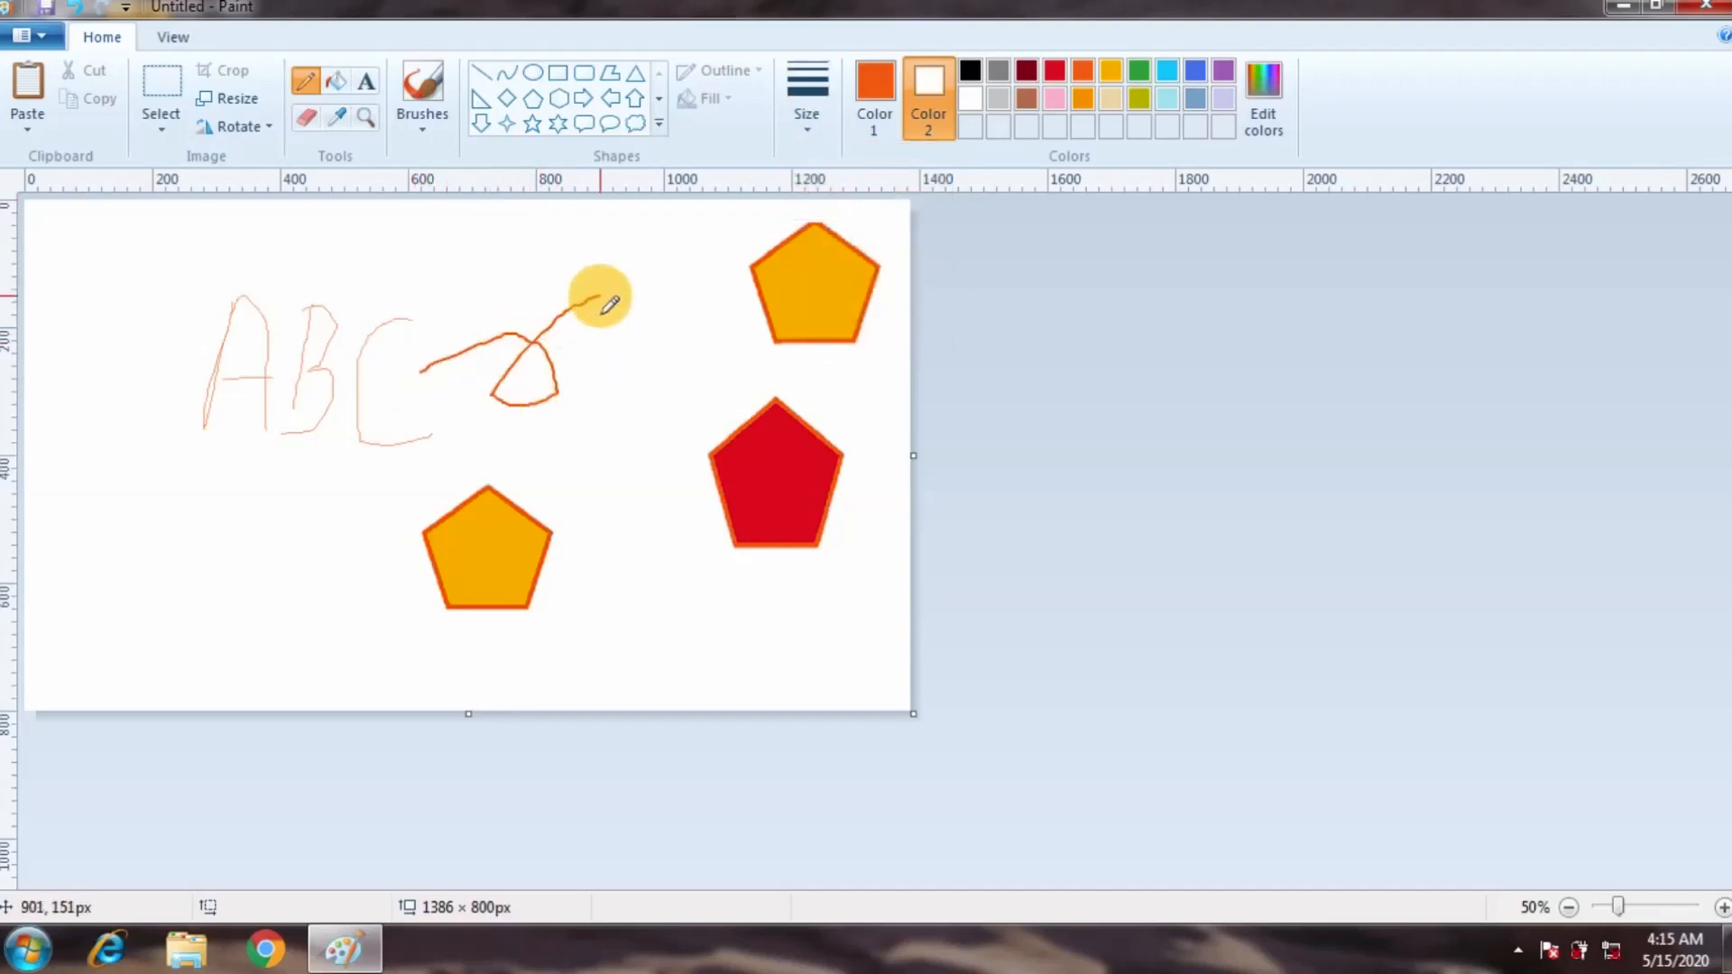
click(809, 126)
click(808, 126)
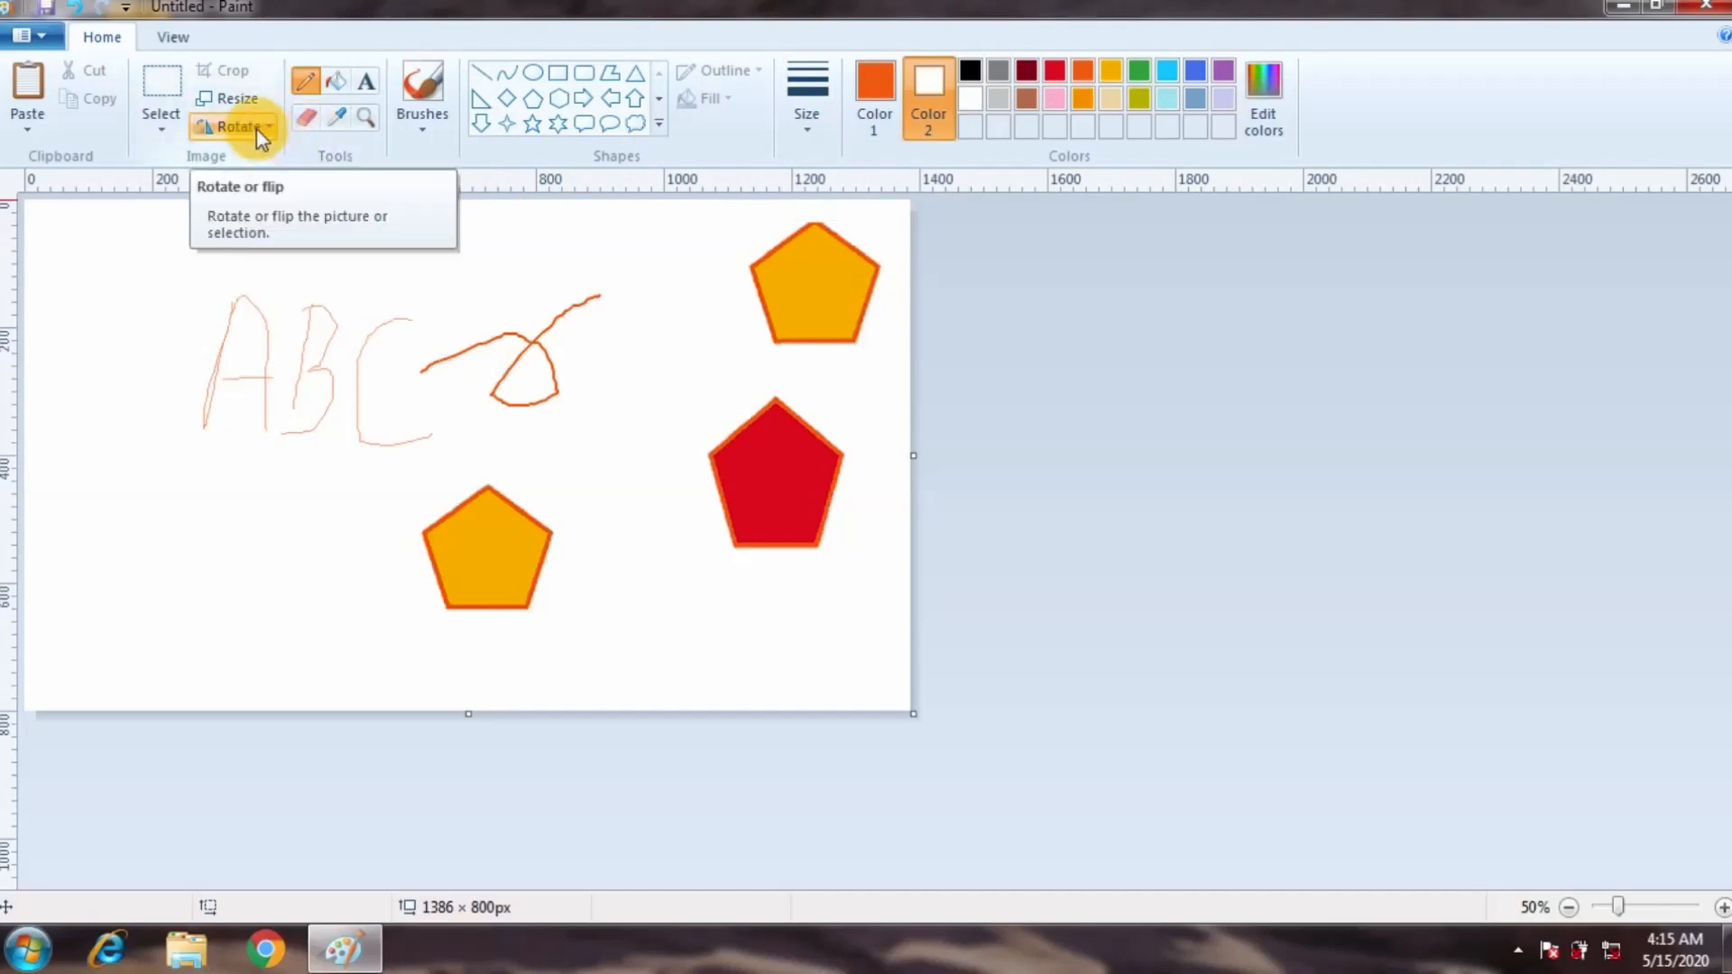
Fill the white background with orange using Fill with color and undo the fill.
click(340, 88)
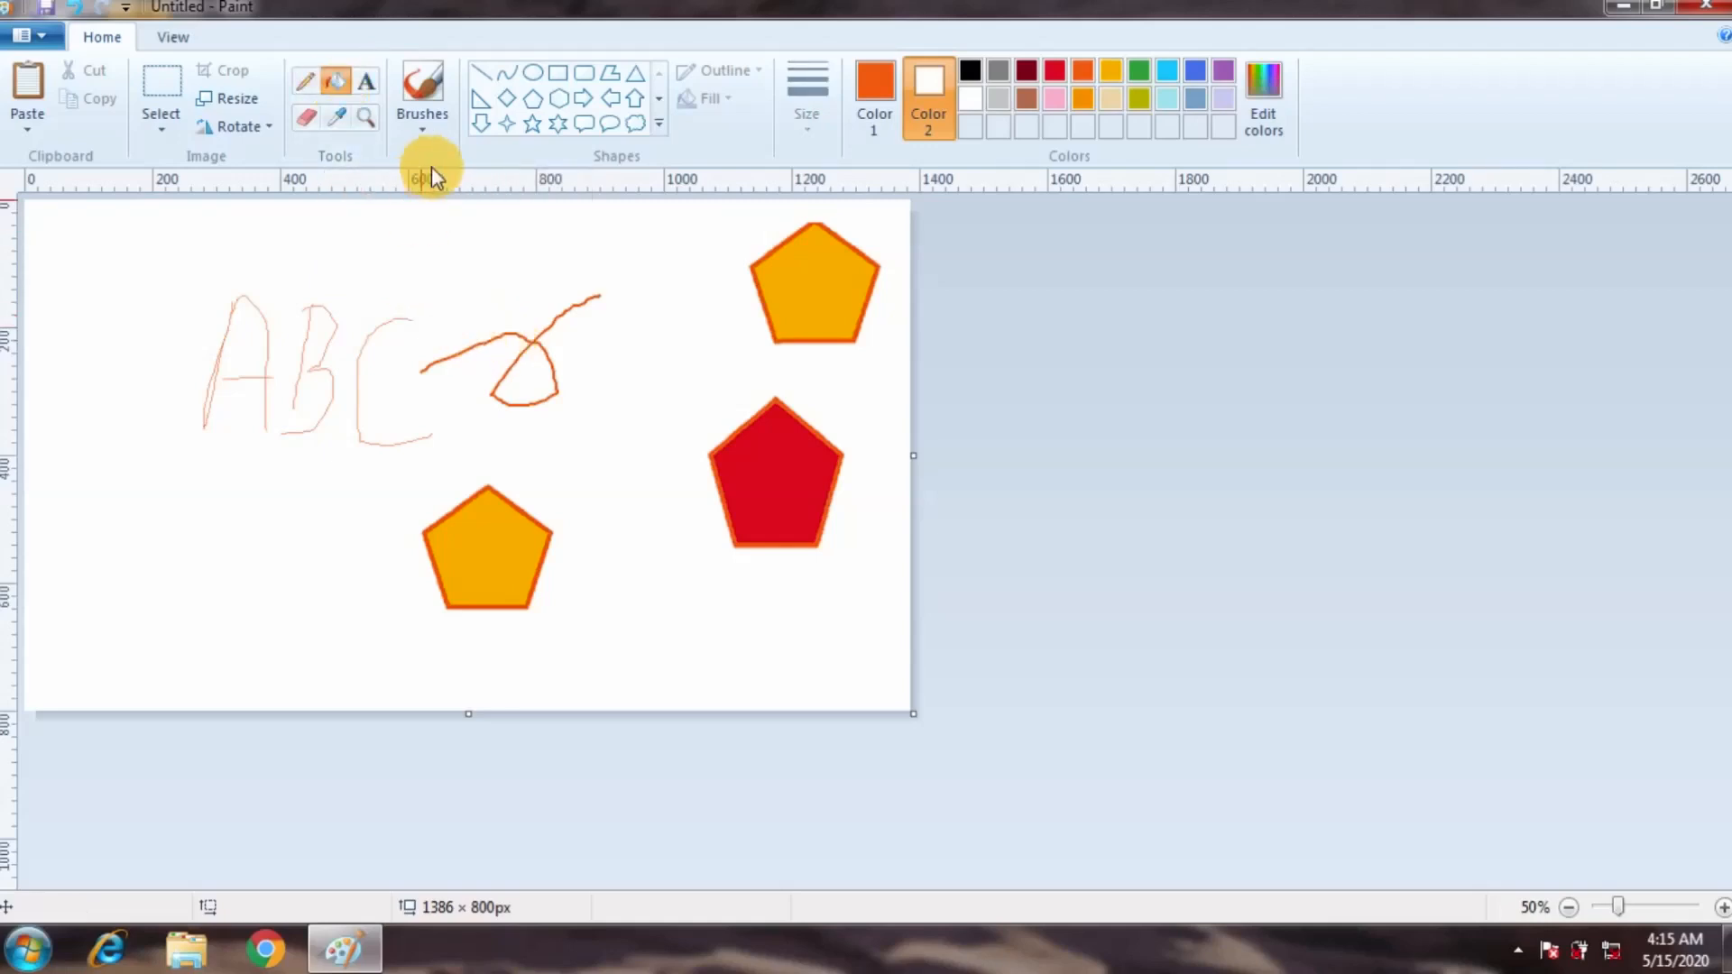
click(432, 308)
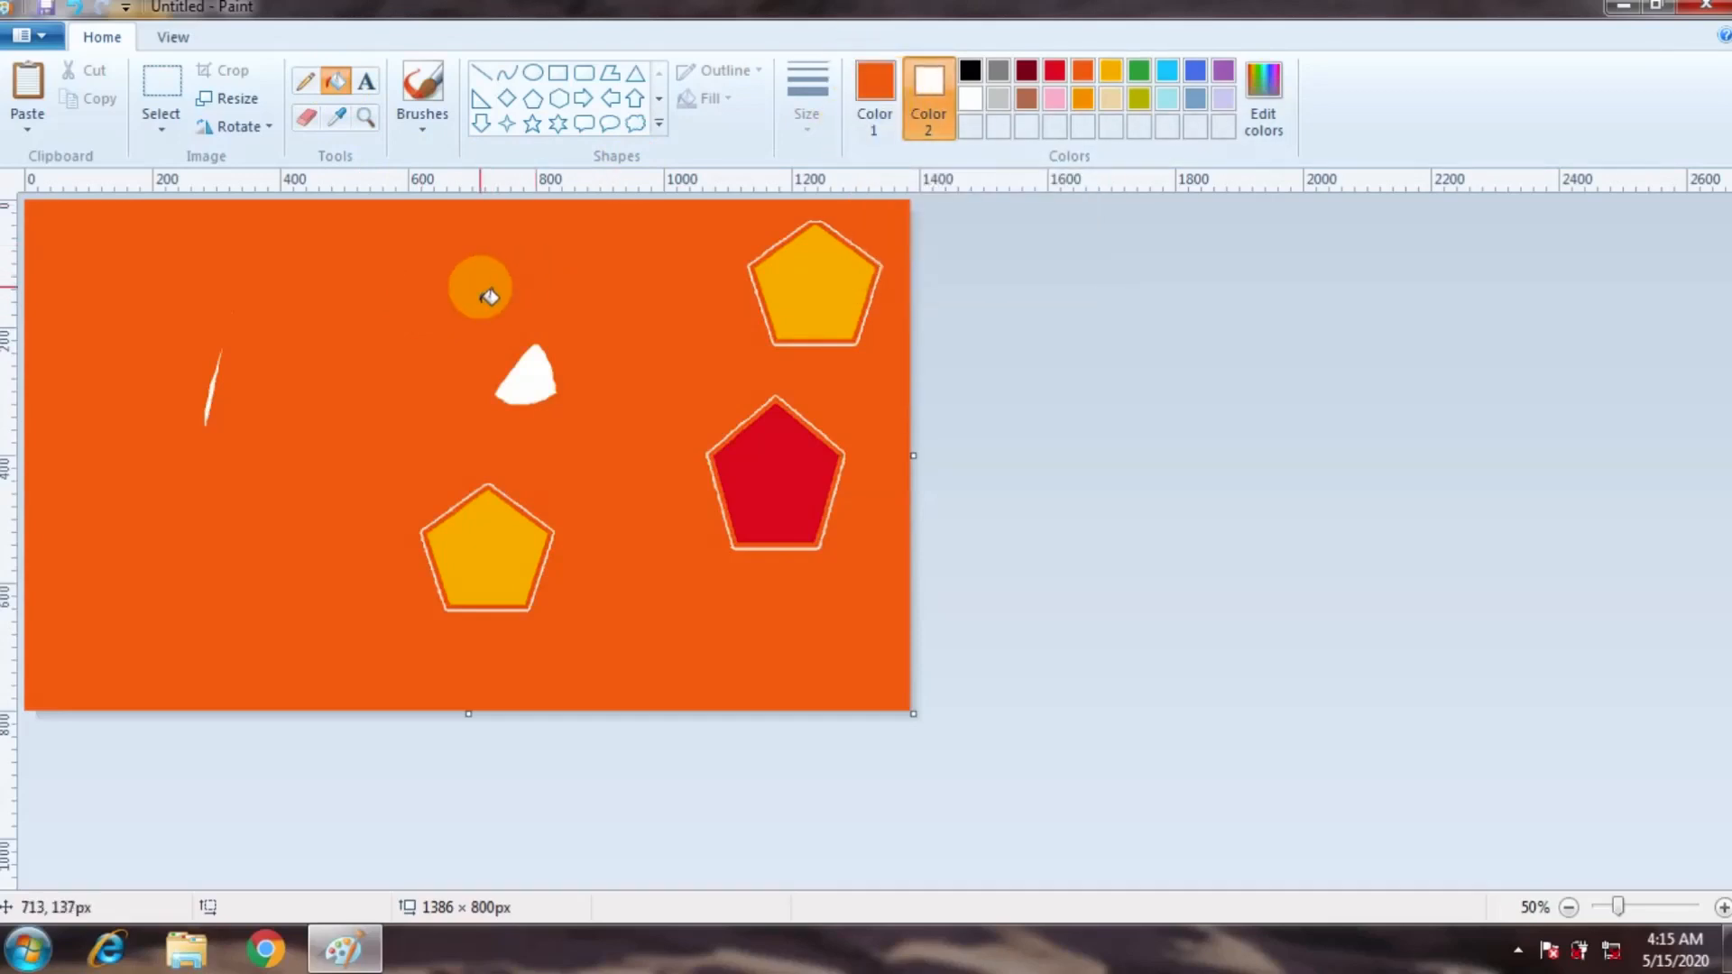
key(ctrl+z)
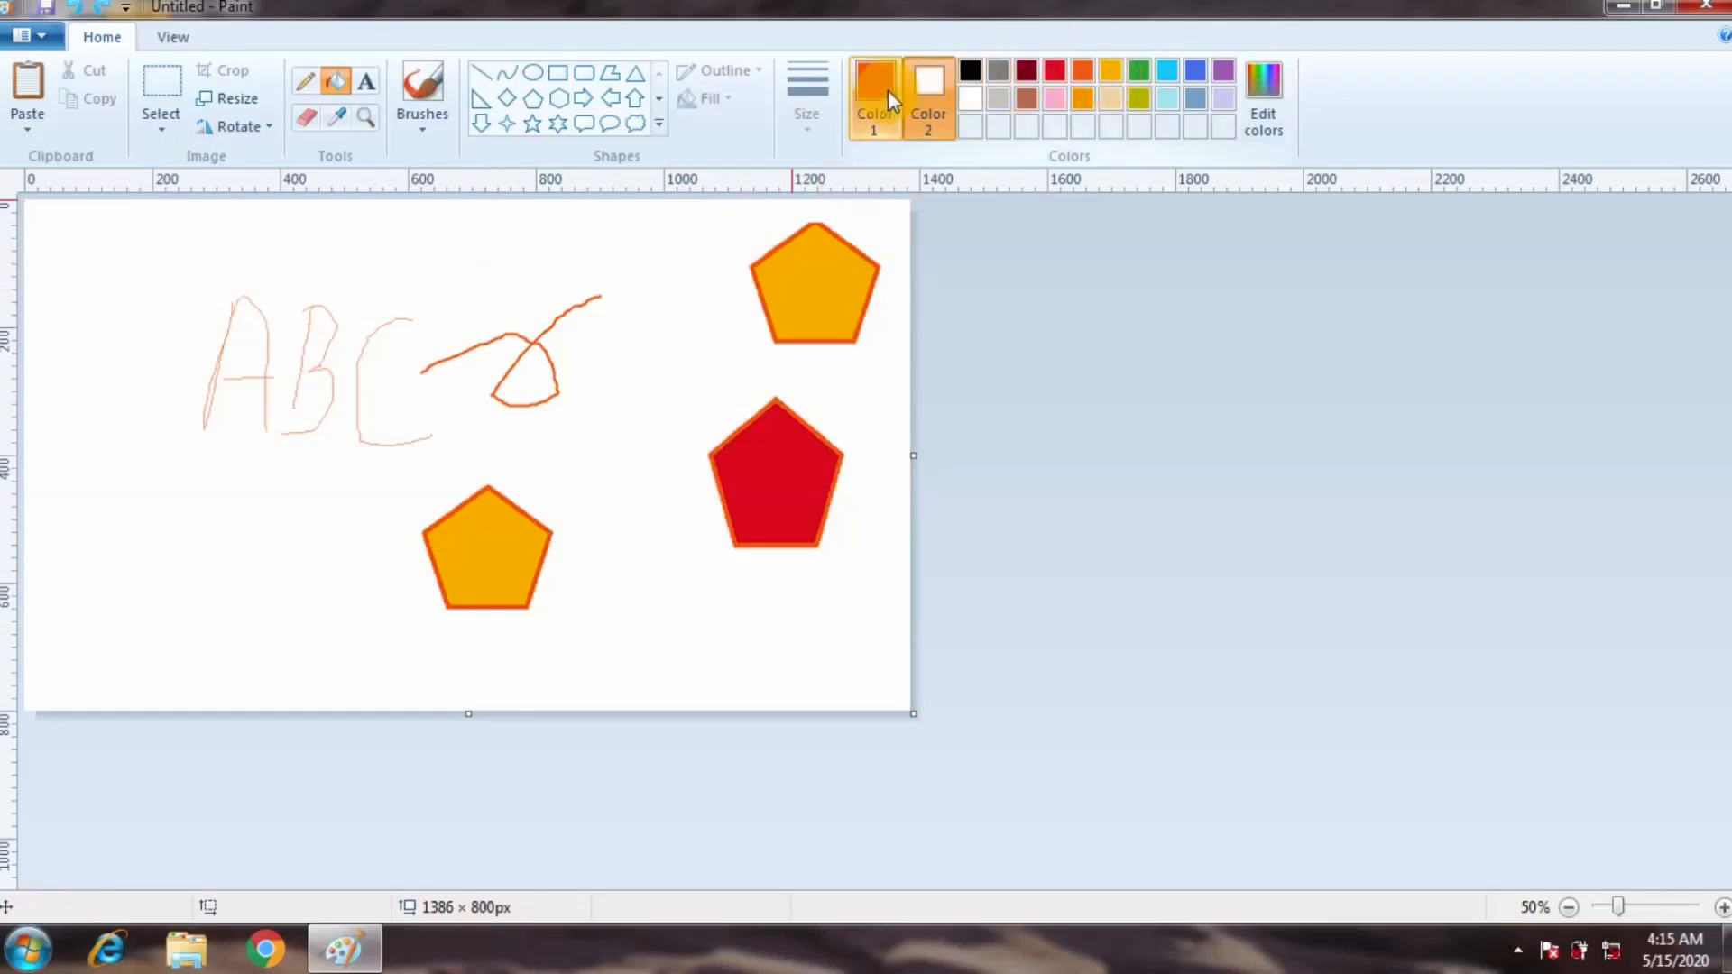
Set Color 2 to orange and Color 1 to light orange, and fill the background with the light orange.
click(1083, 72)
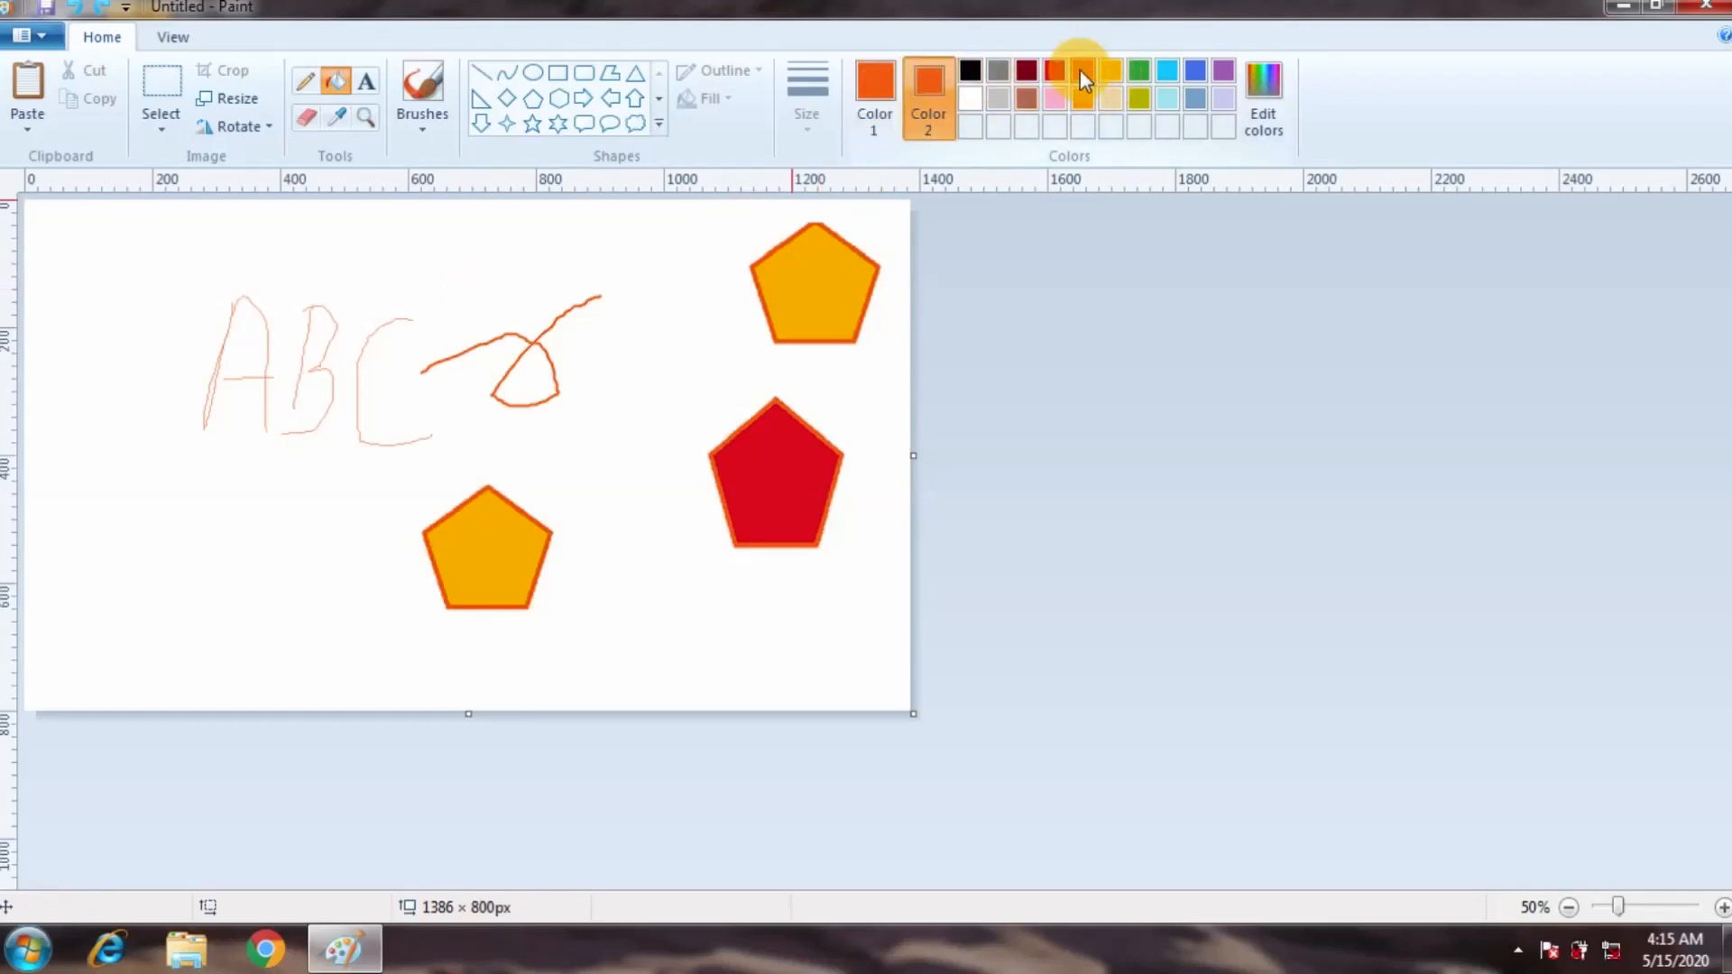
click(873, 87)
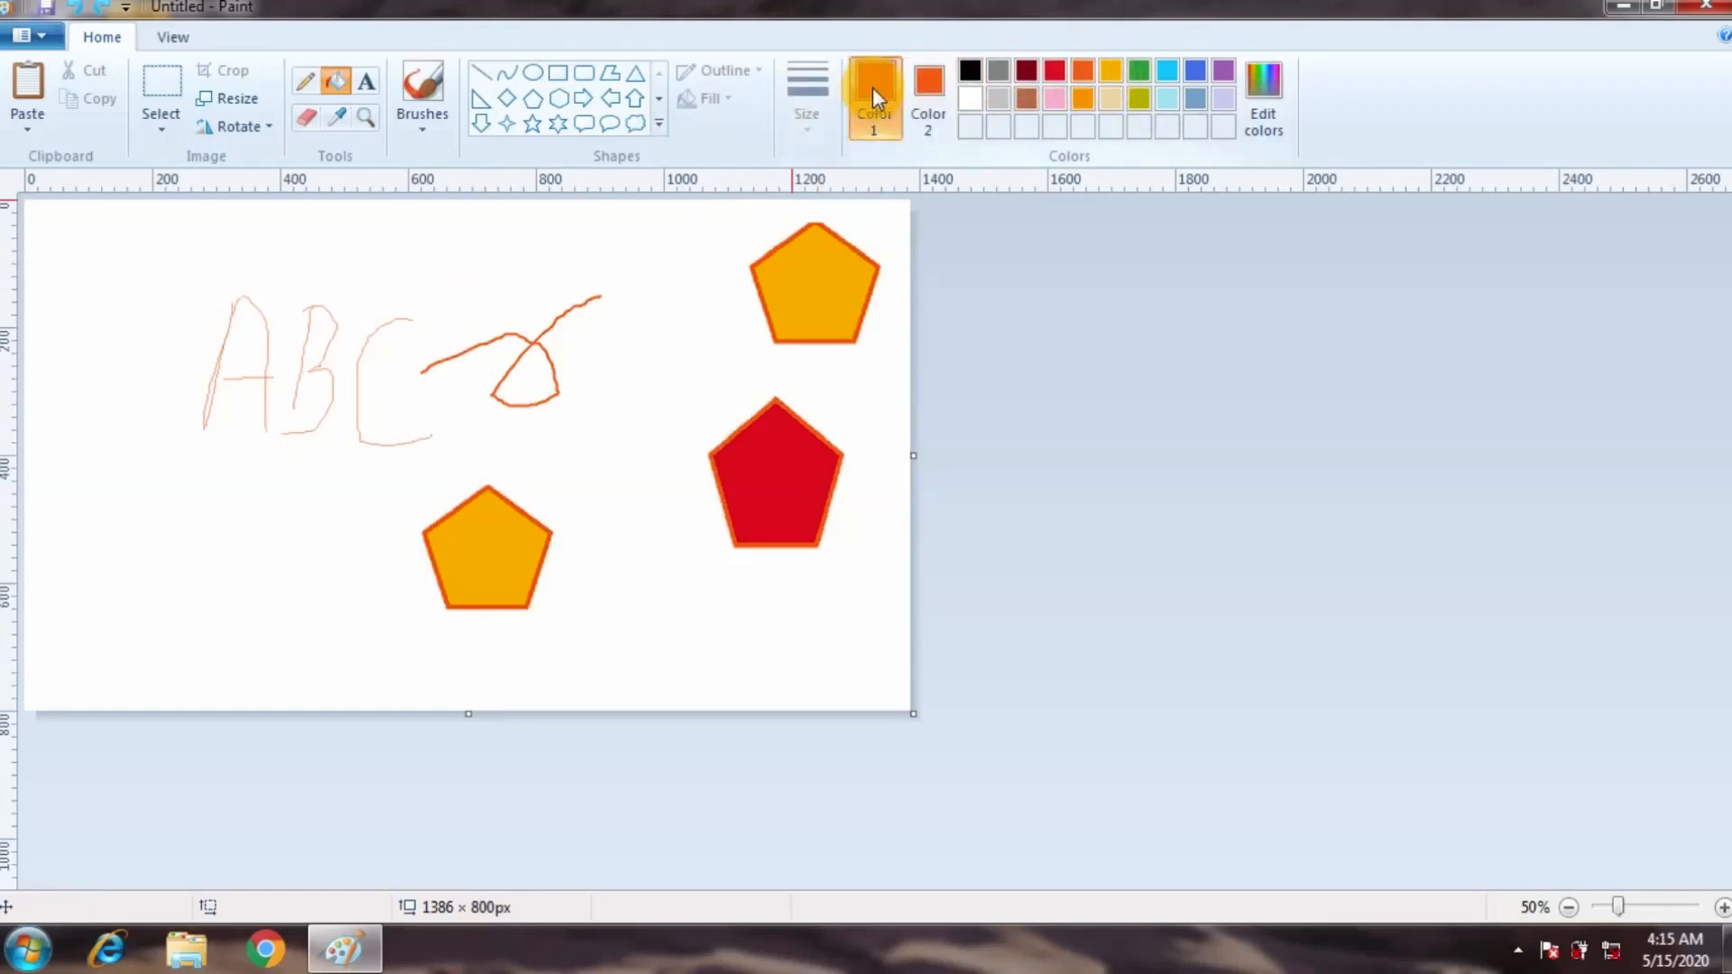
click(1080, 99)
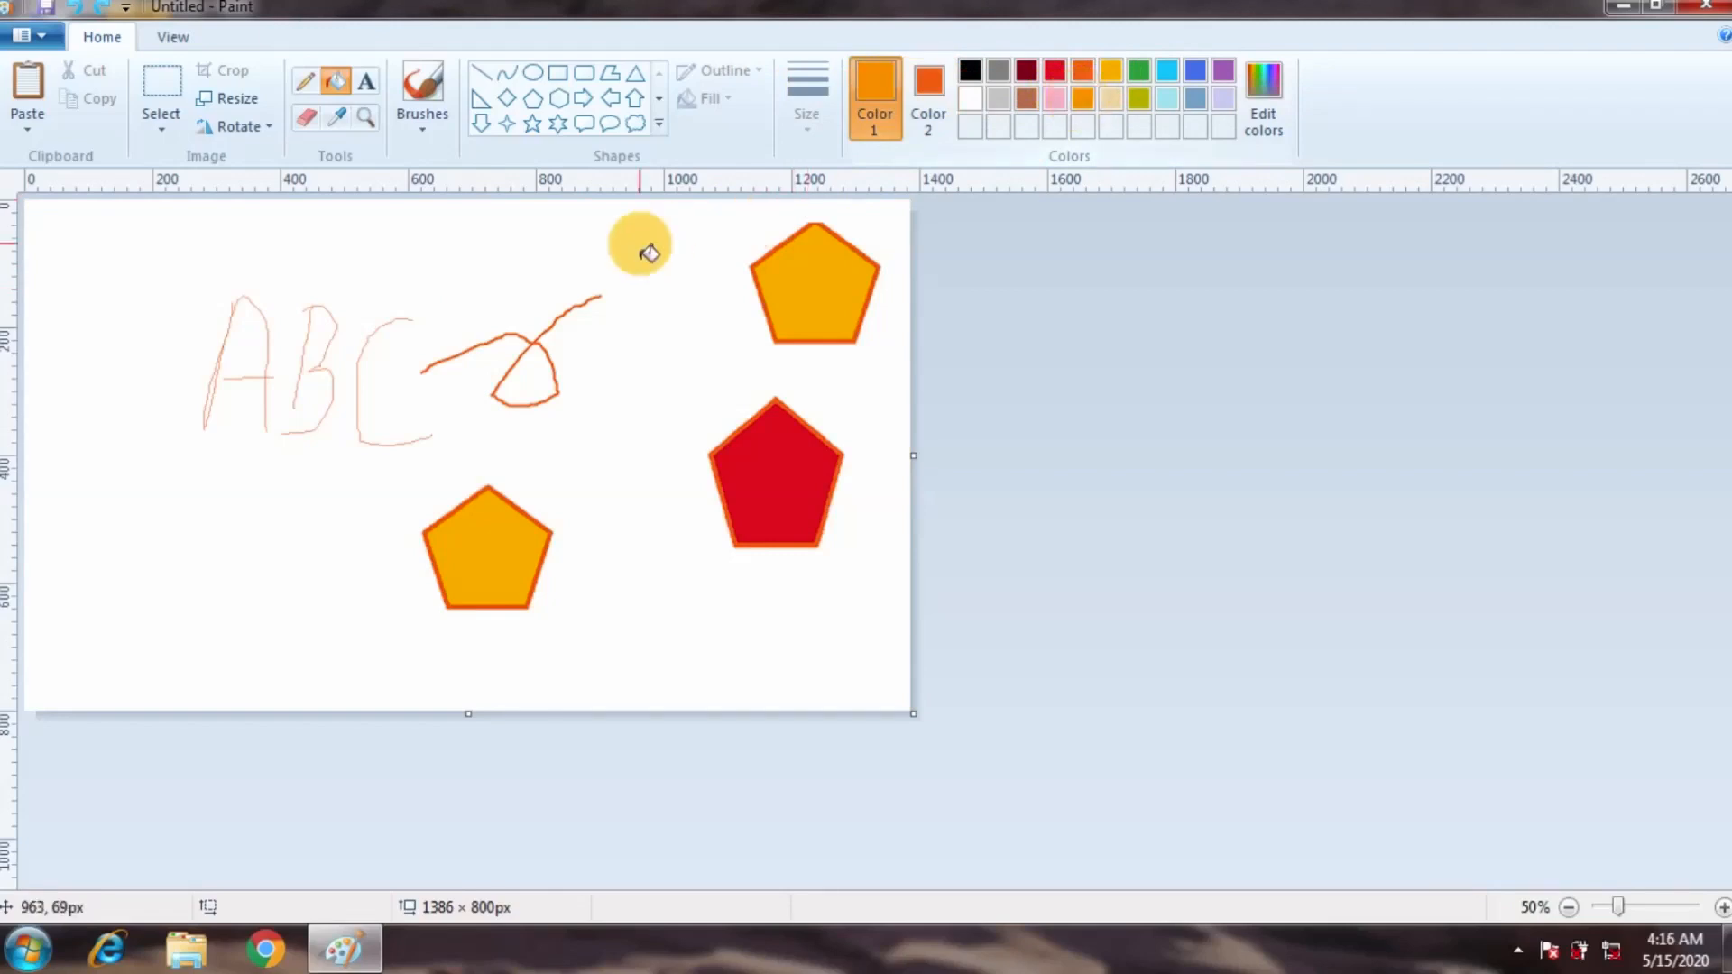
click(347, 266)
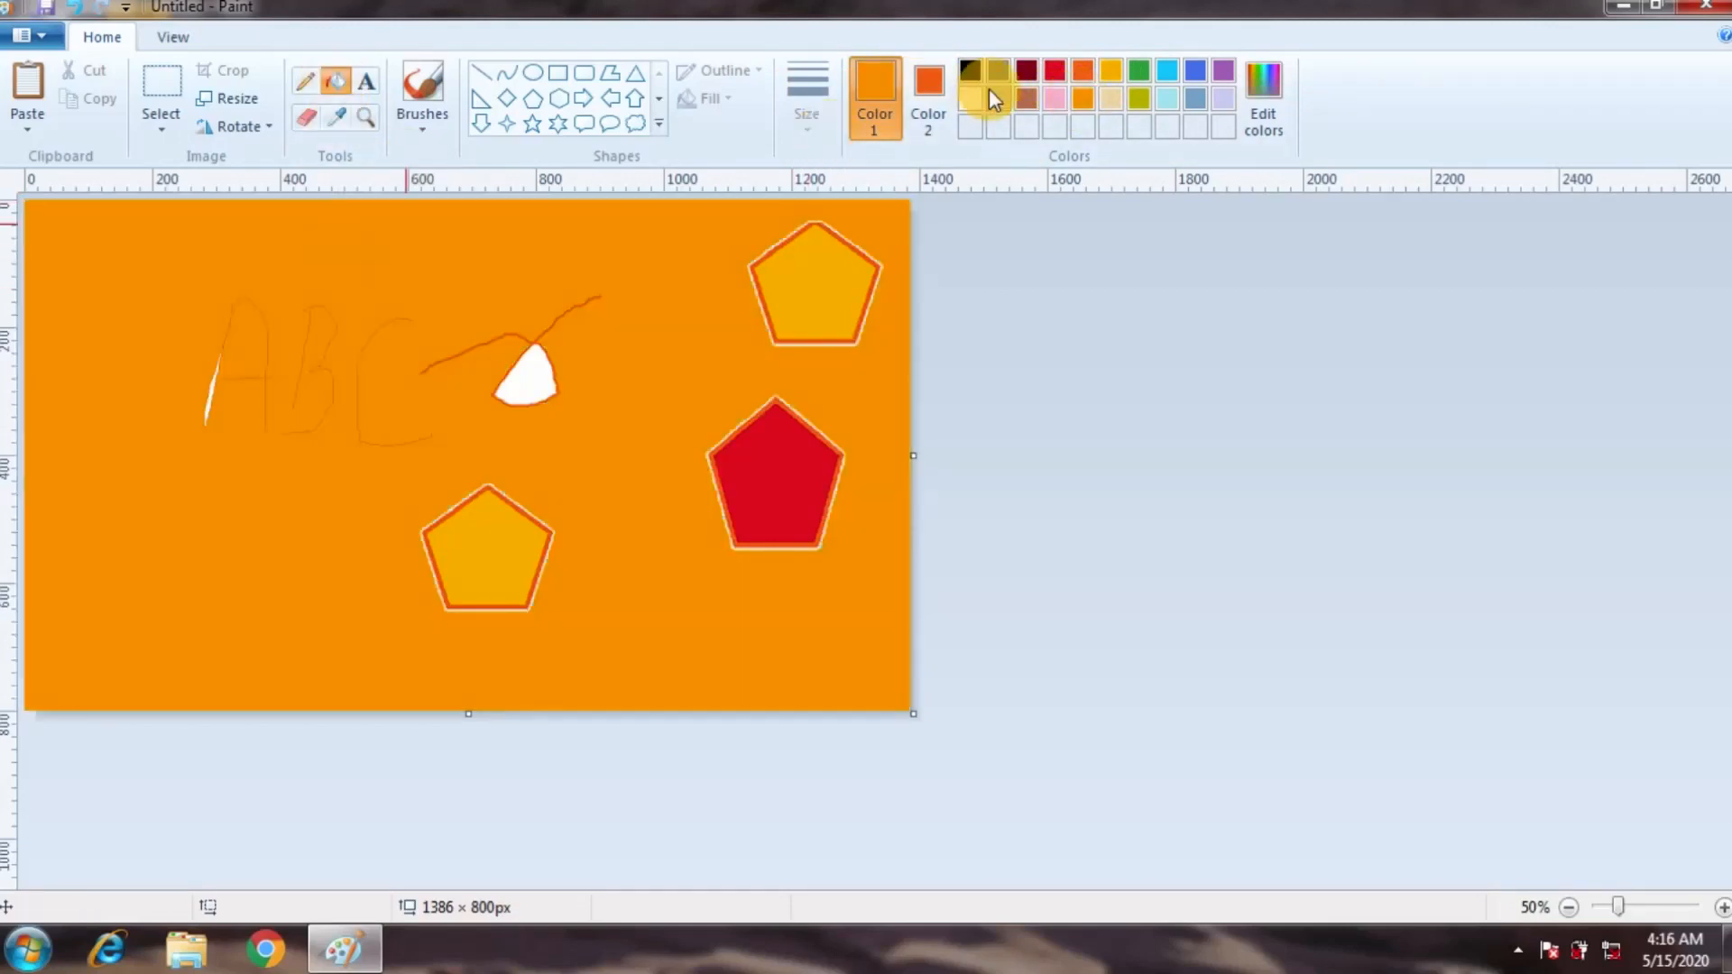
Set Color 1 to lime and fill the background with it.
click(1136, 102)
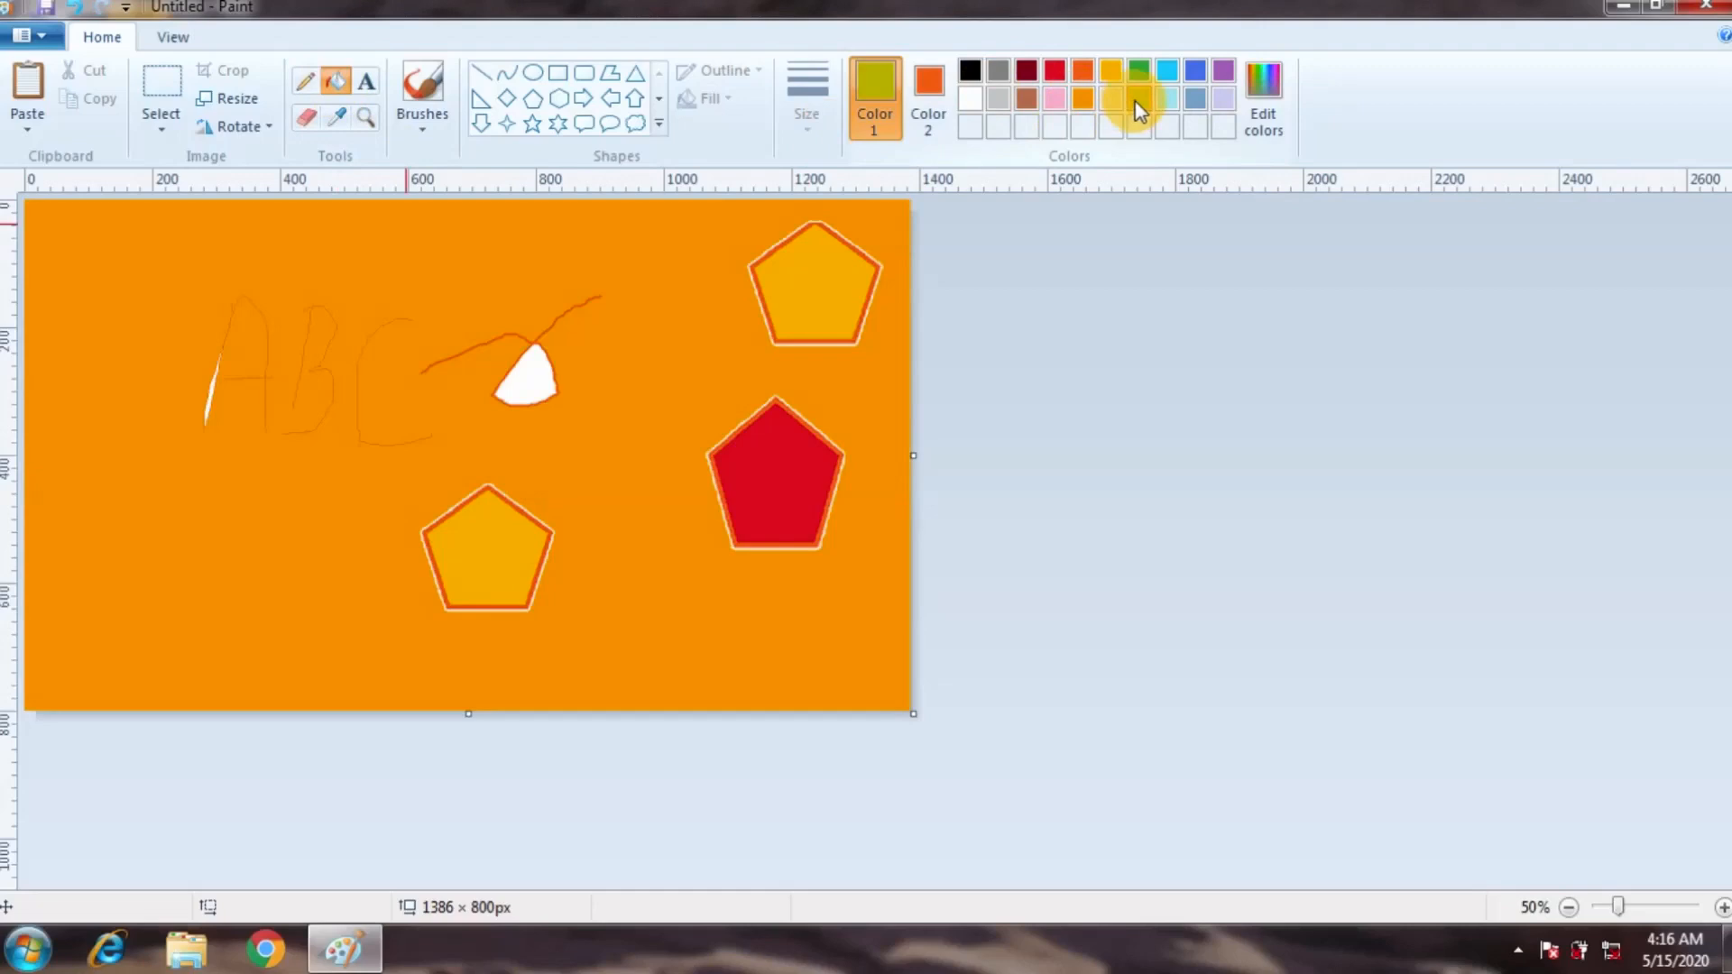
click(339, 82)
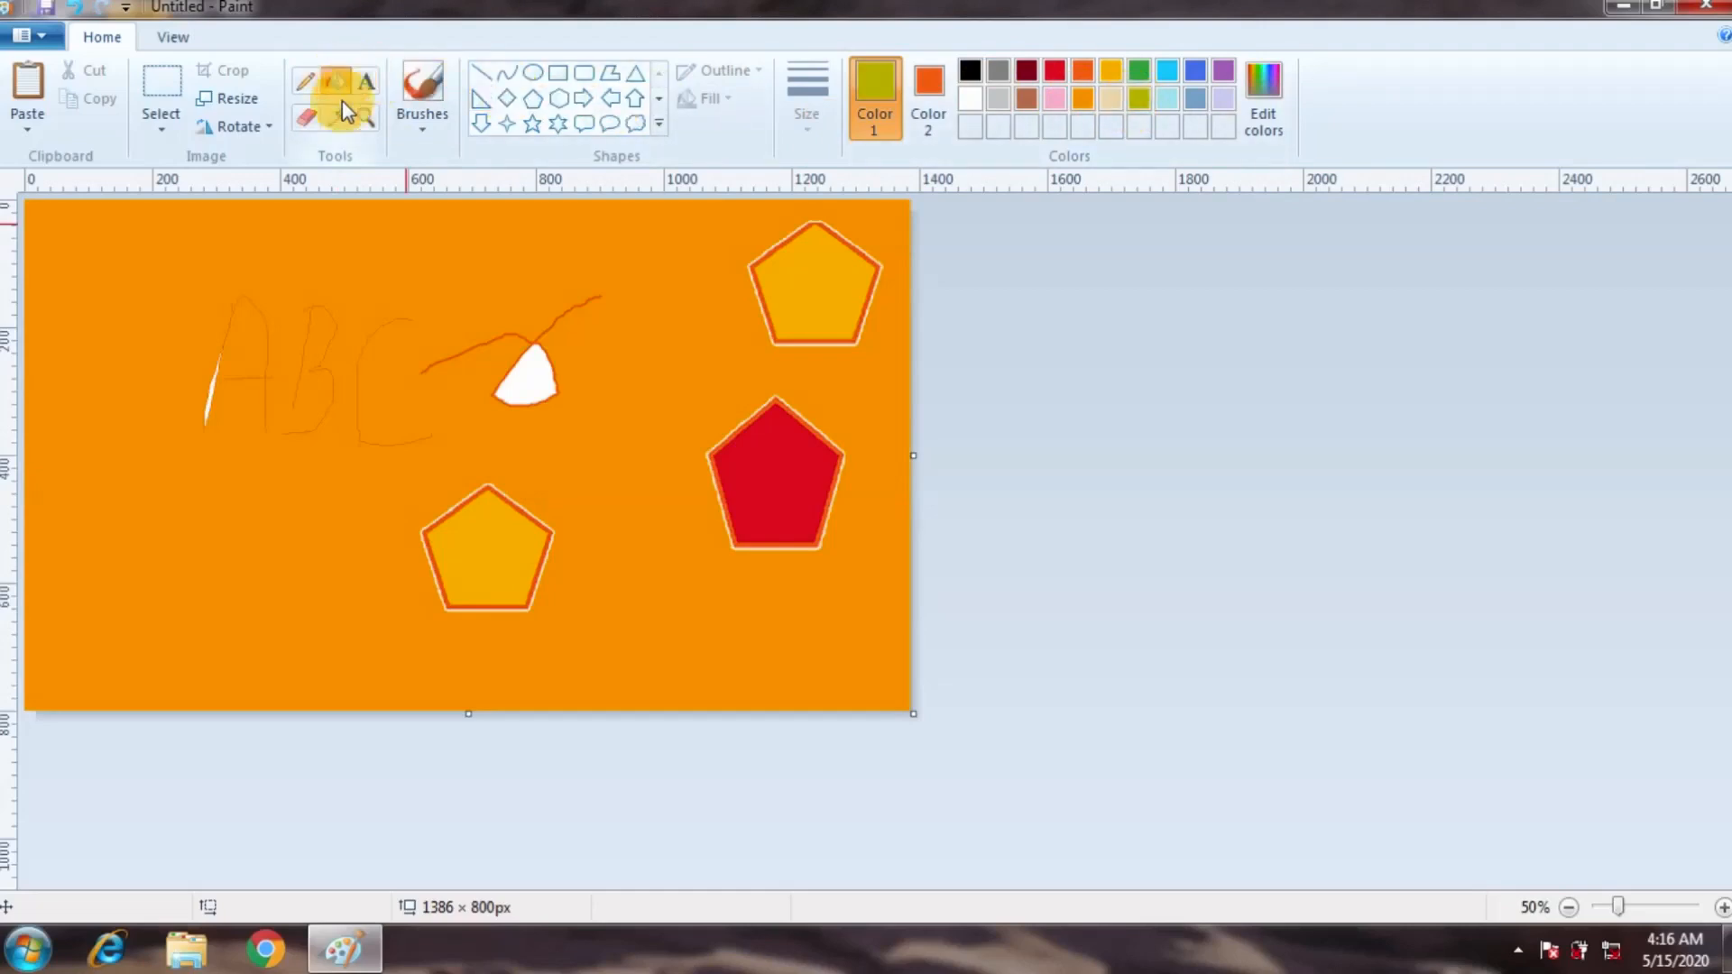
click(384, 252)
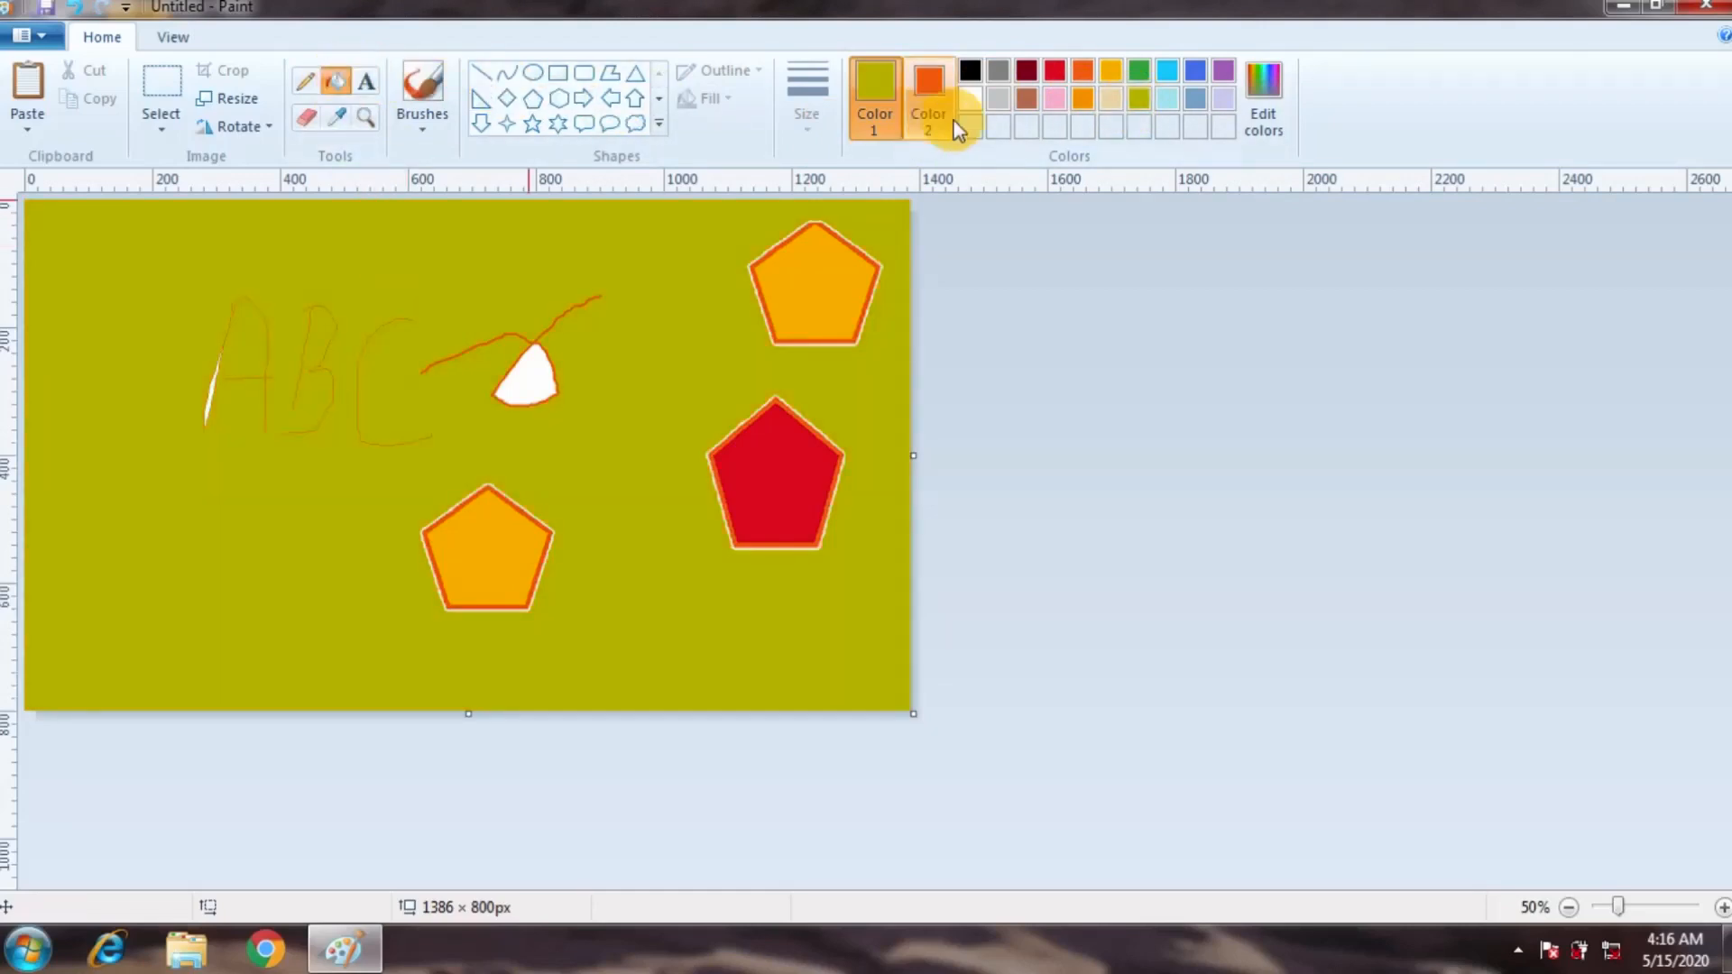
Set Color 1 to white and fill the background with it.
click(971, 99)
click(391, 302)
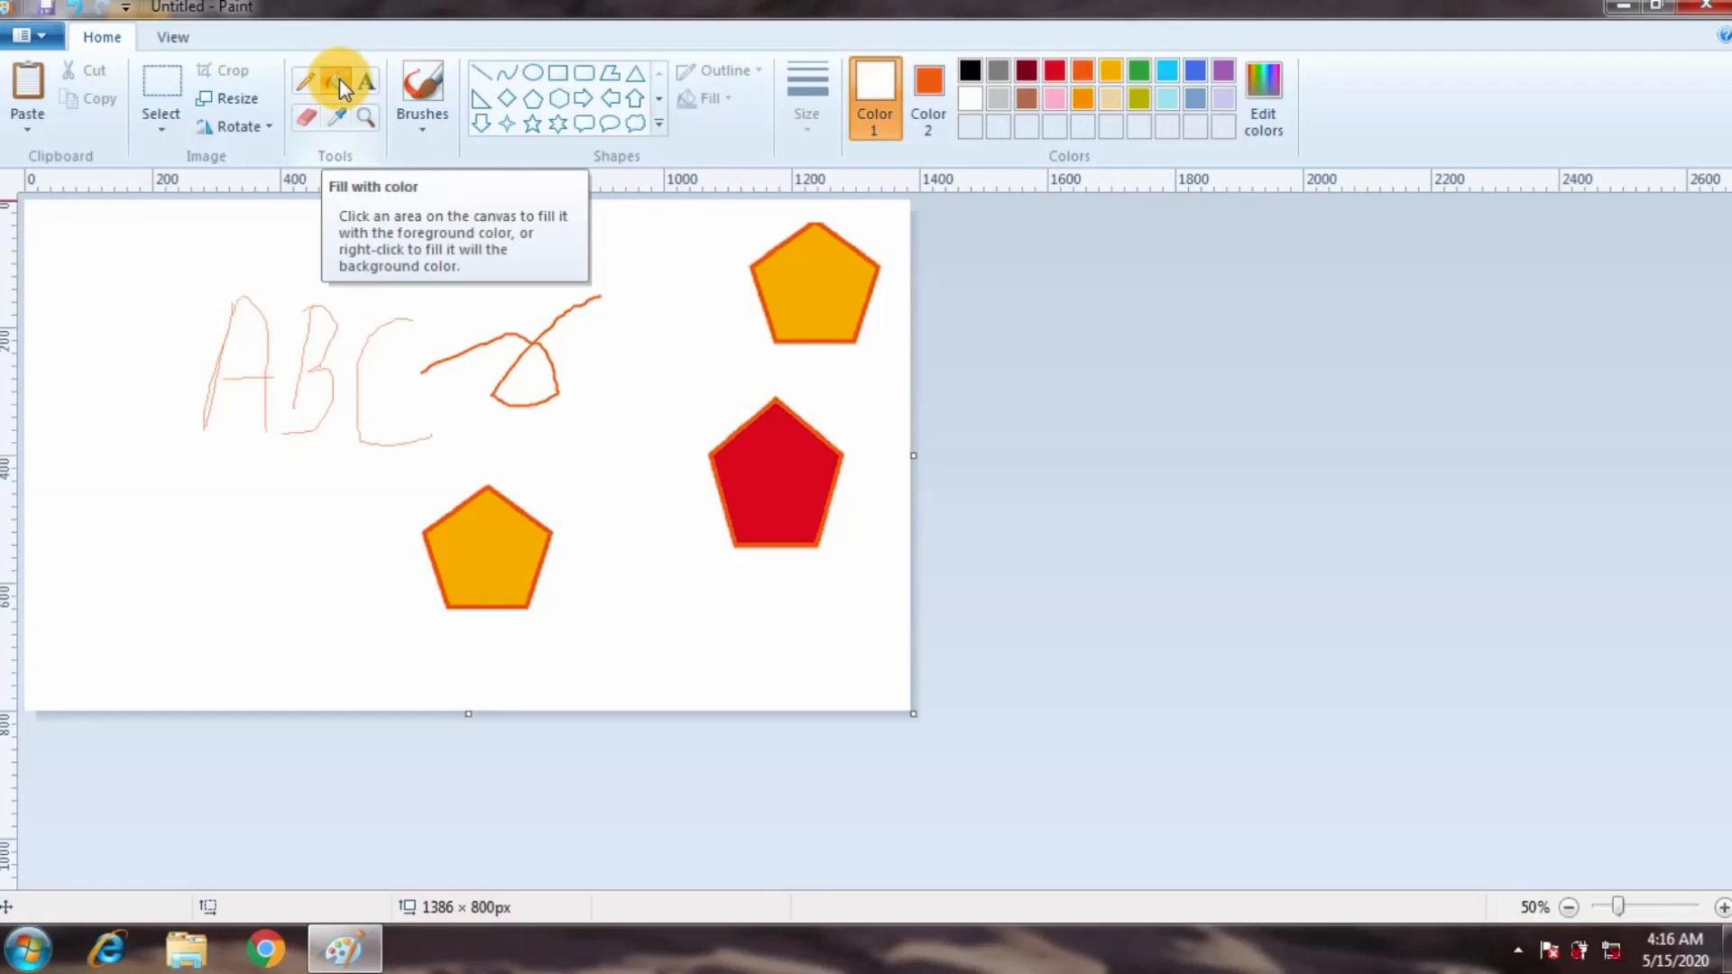
click(536, 100)
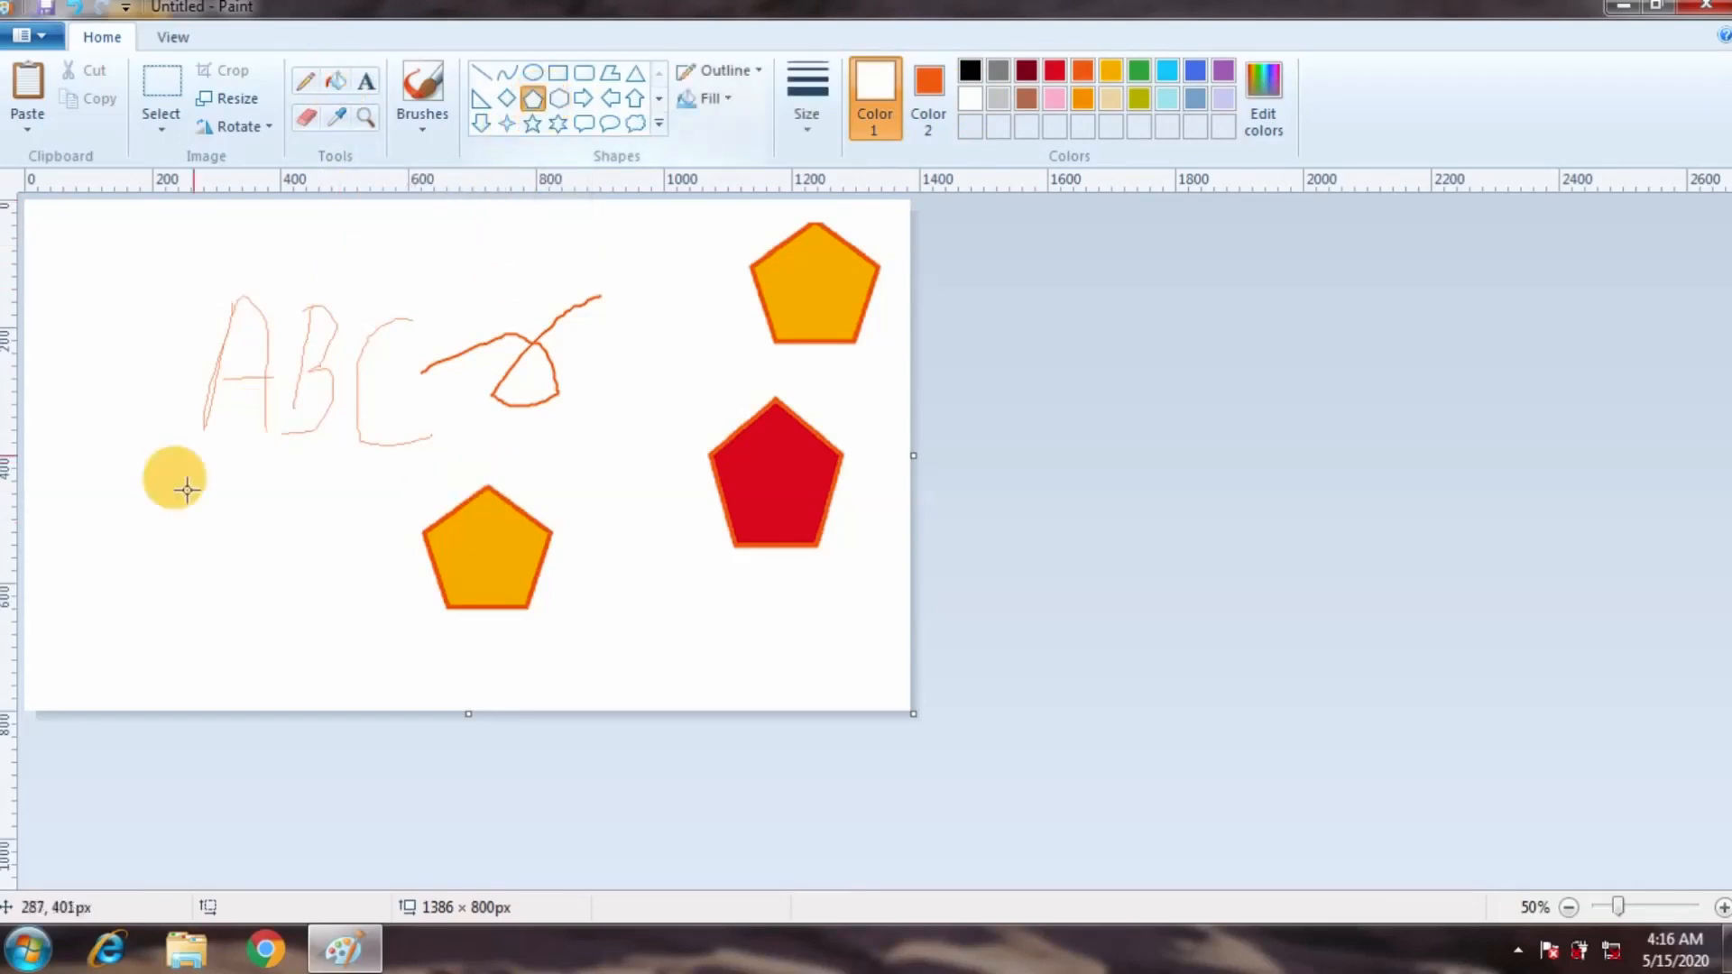
Place a text box above the handwritten letters and widen it to about 406 × 26 px.
click(365, 85)
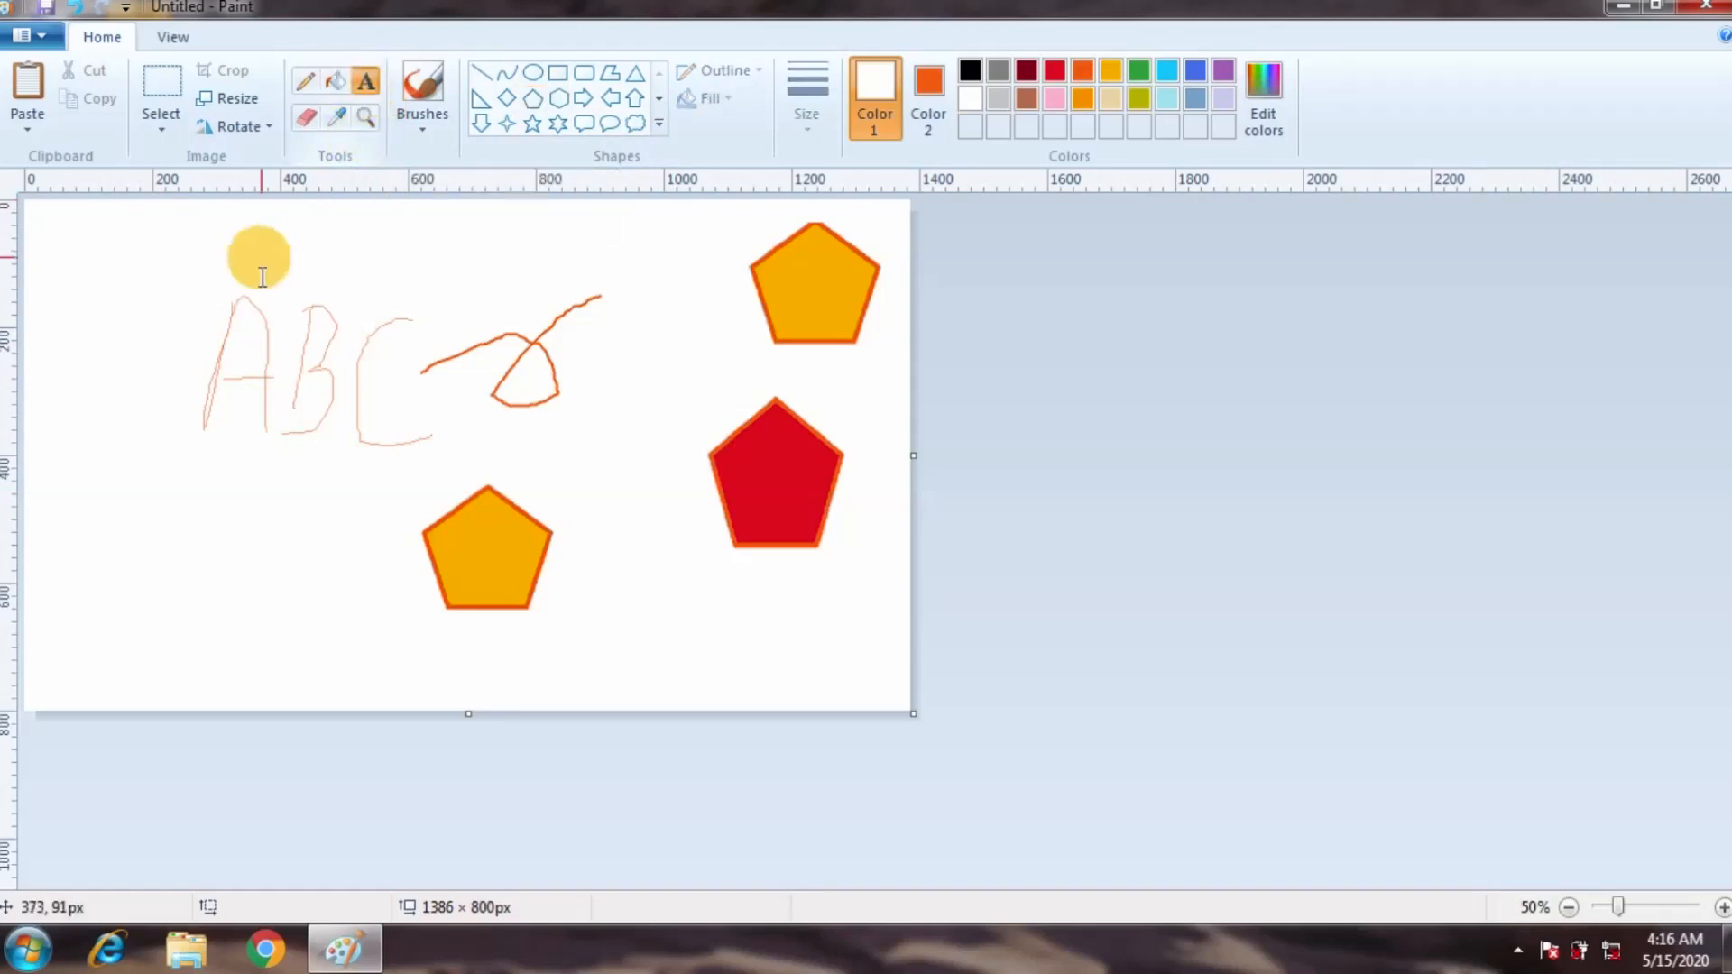
click(135, 235)
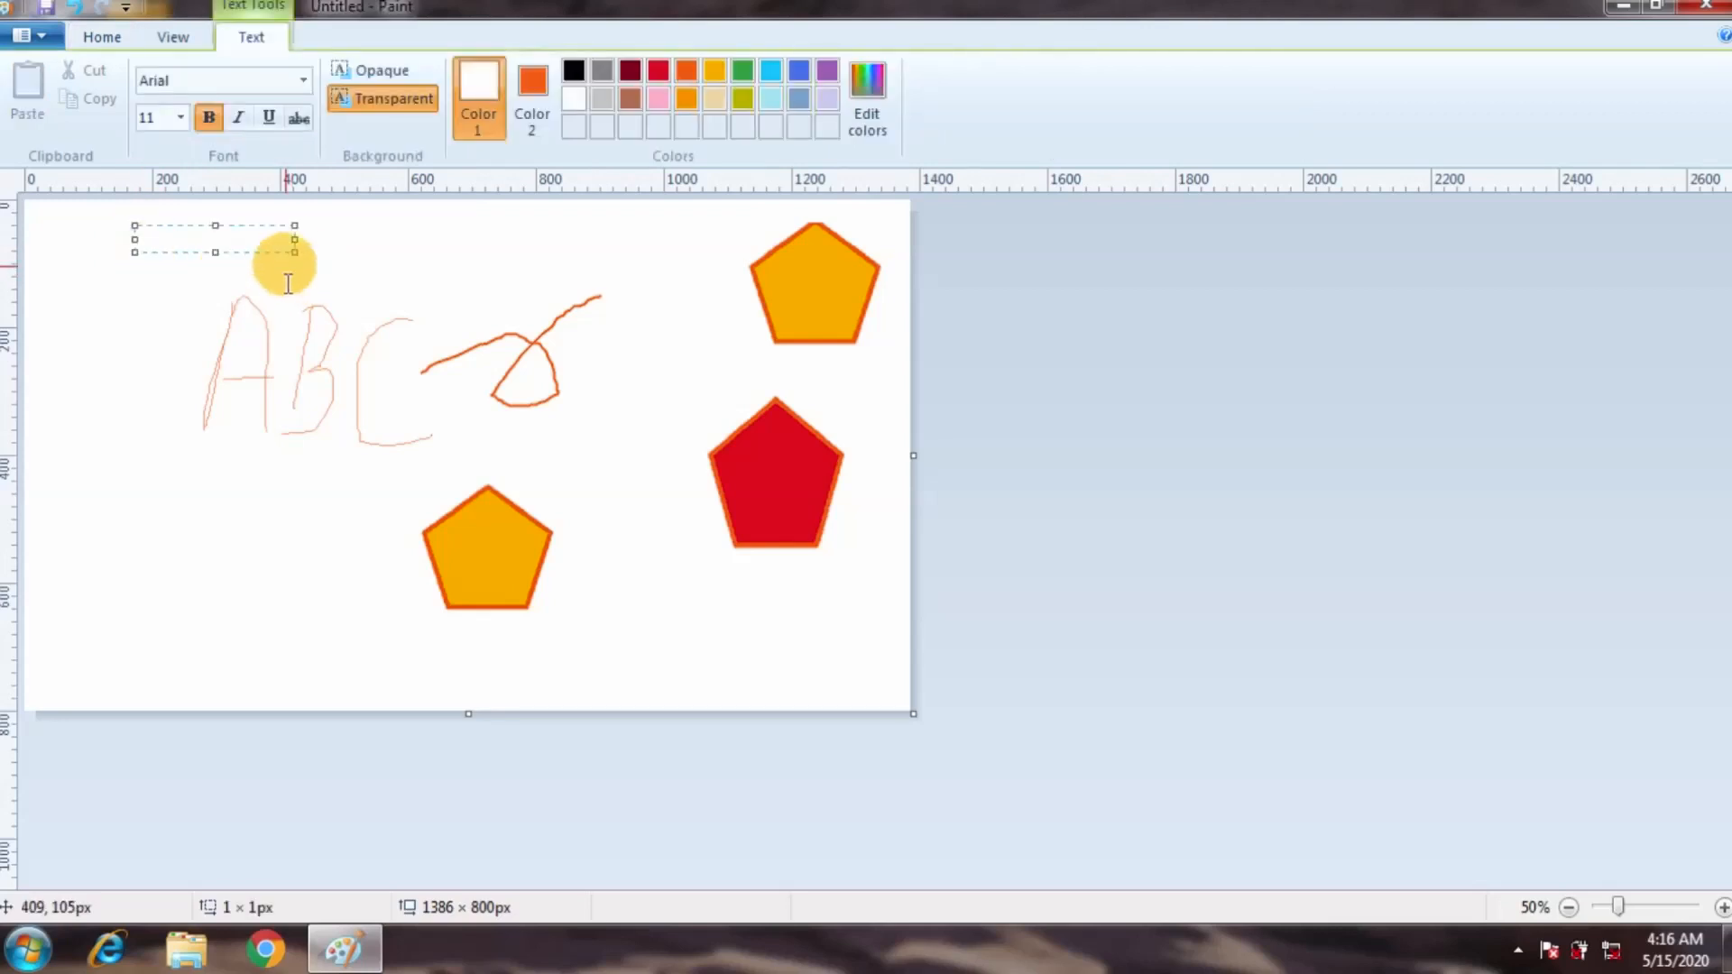
drag(302, 249, 659, 252)
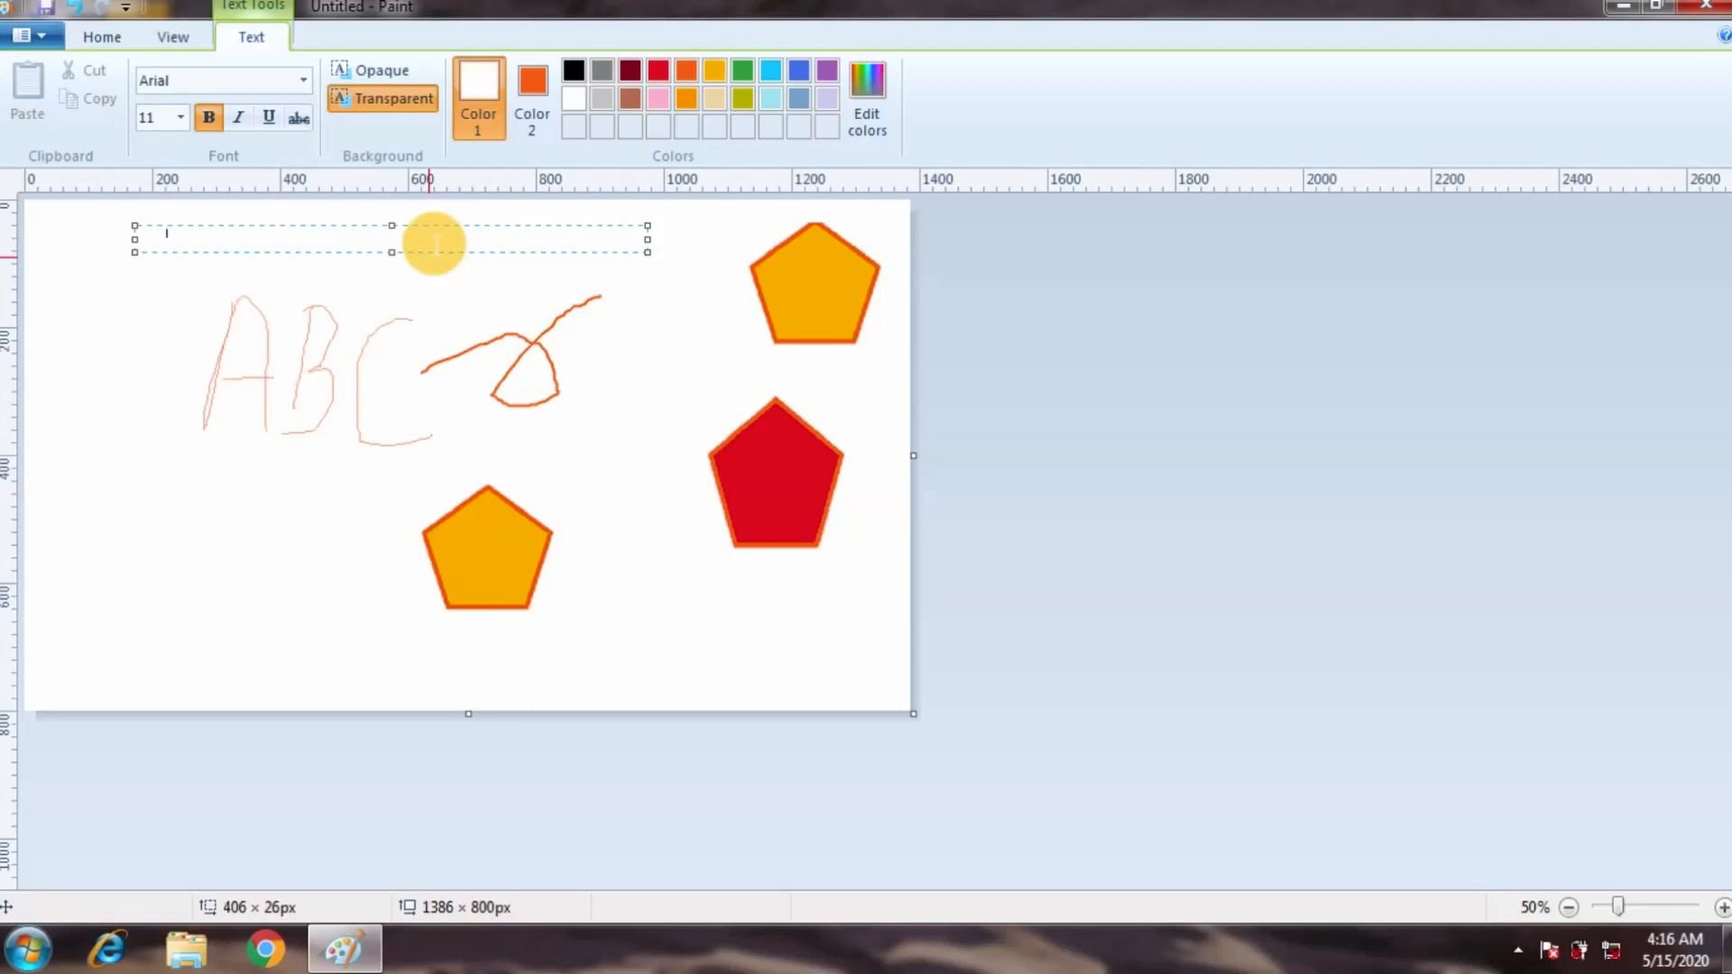
click(386, 238)
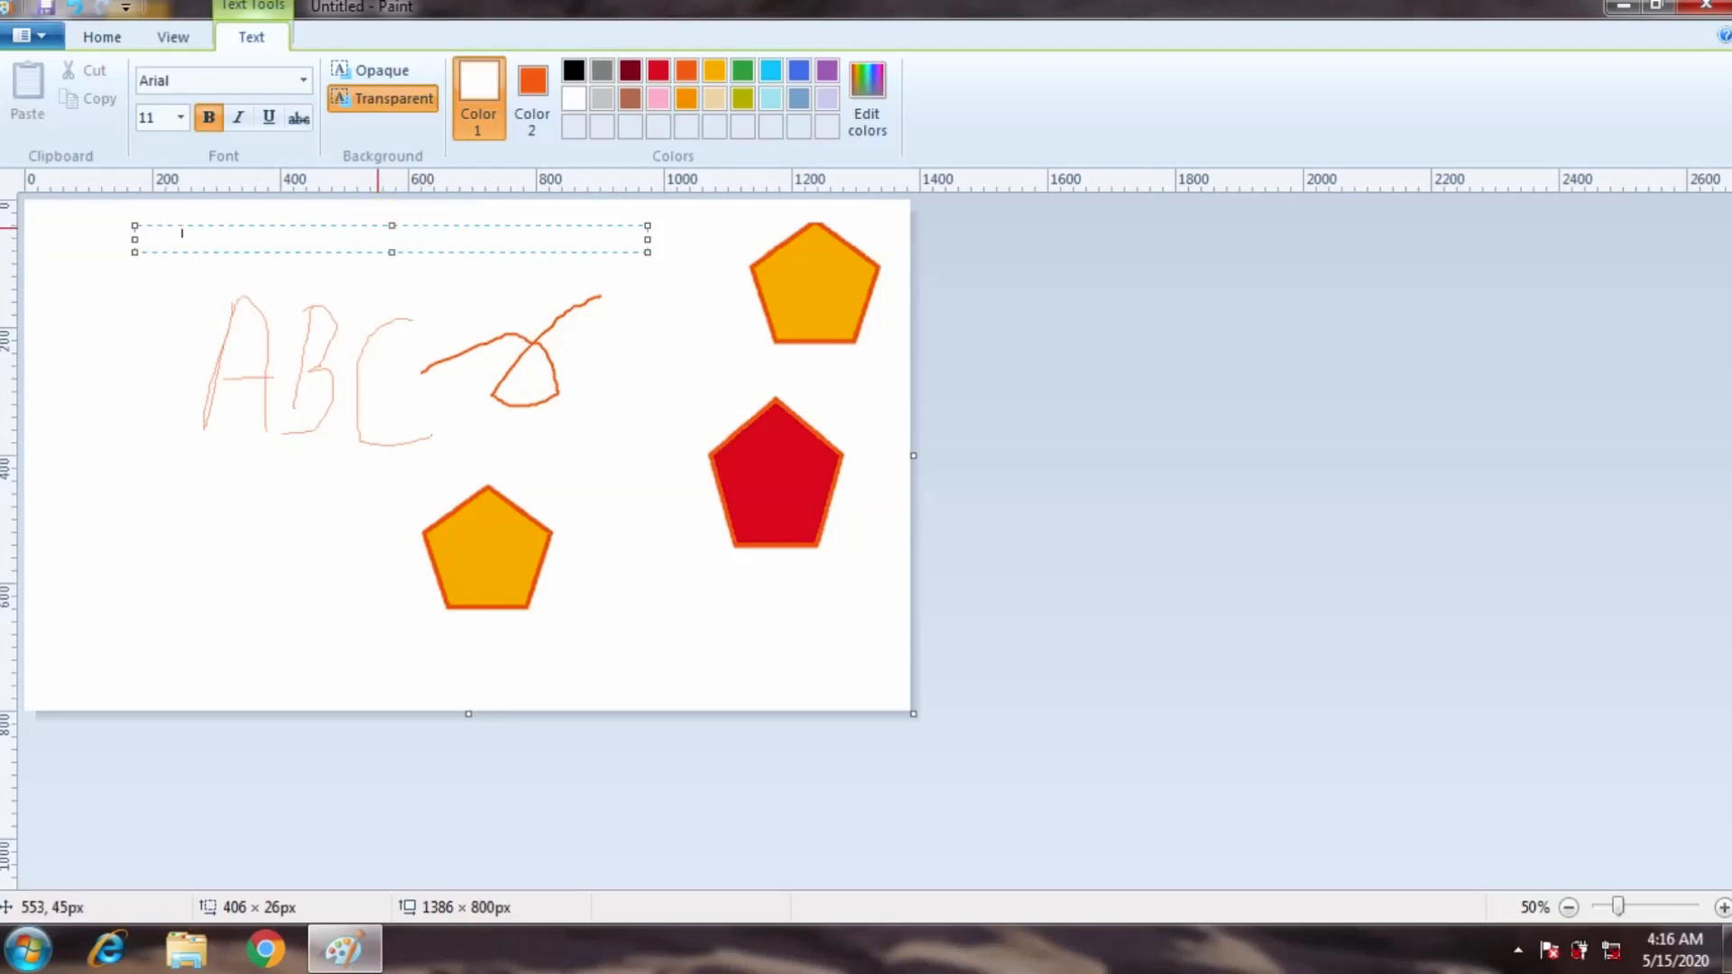
Enter "a" in the text box and resize the box to about 178 × 92 px.
text(a)
click(280, 248)
drag(649, 241, 356, 262)
drag(246, 254, 249, 337)
click(209, 271)
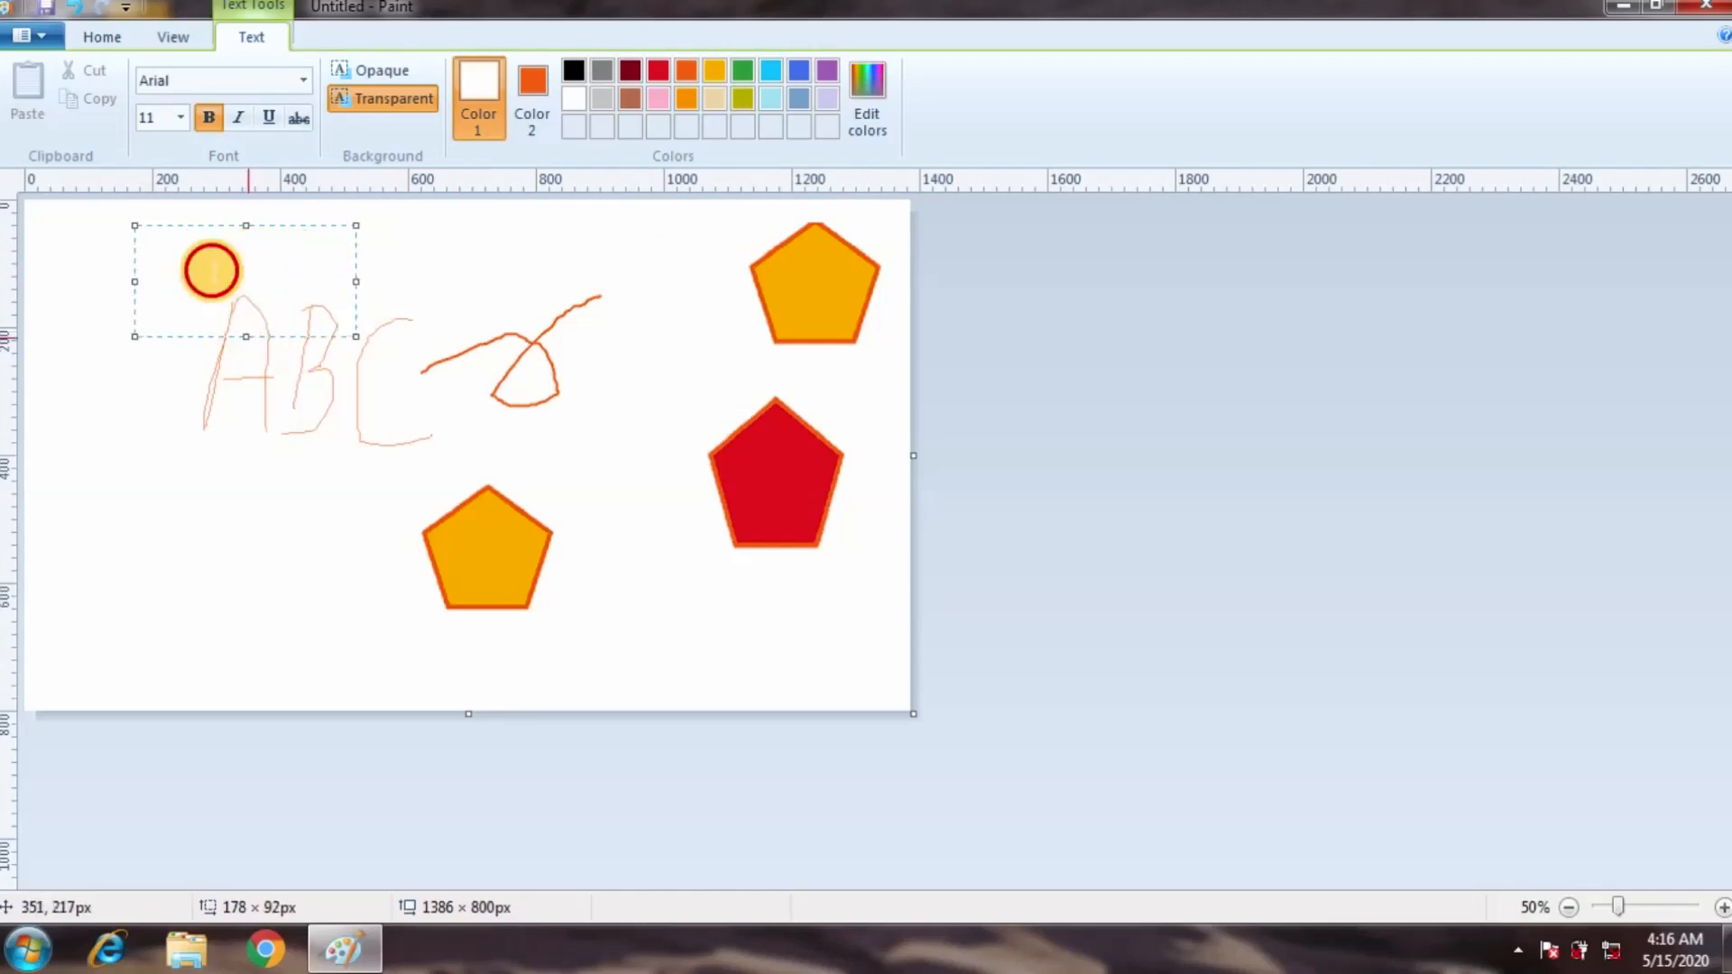
Try font size 48 for the text and set Color 1 to light orange.
click(180, 116)
click(155, 451)
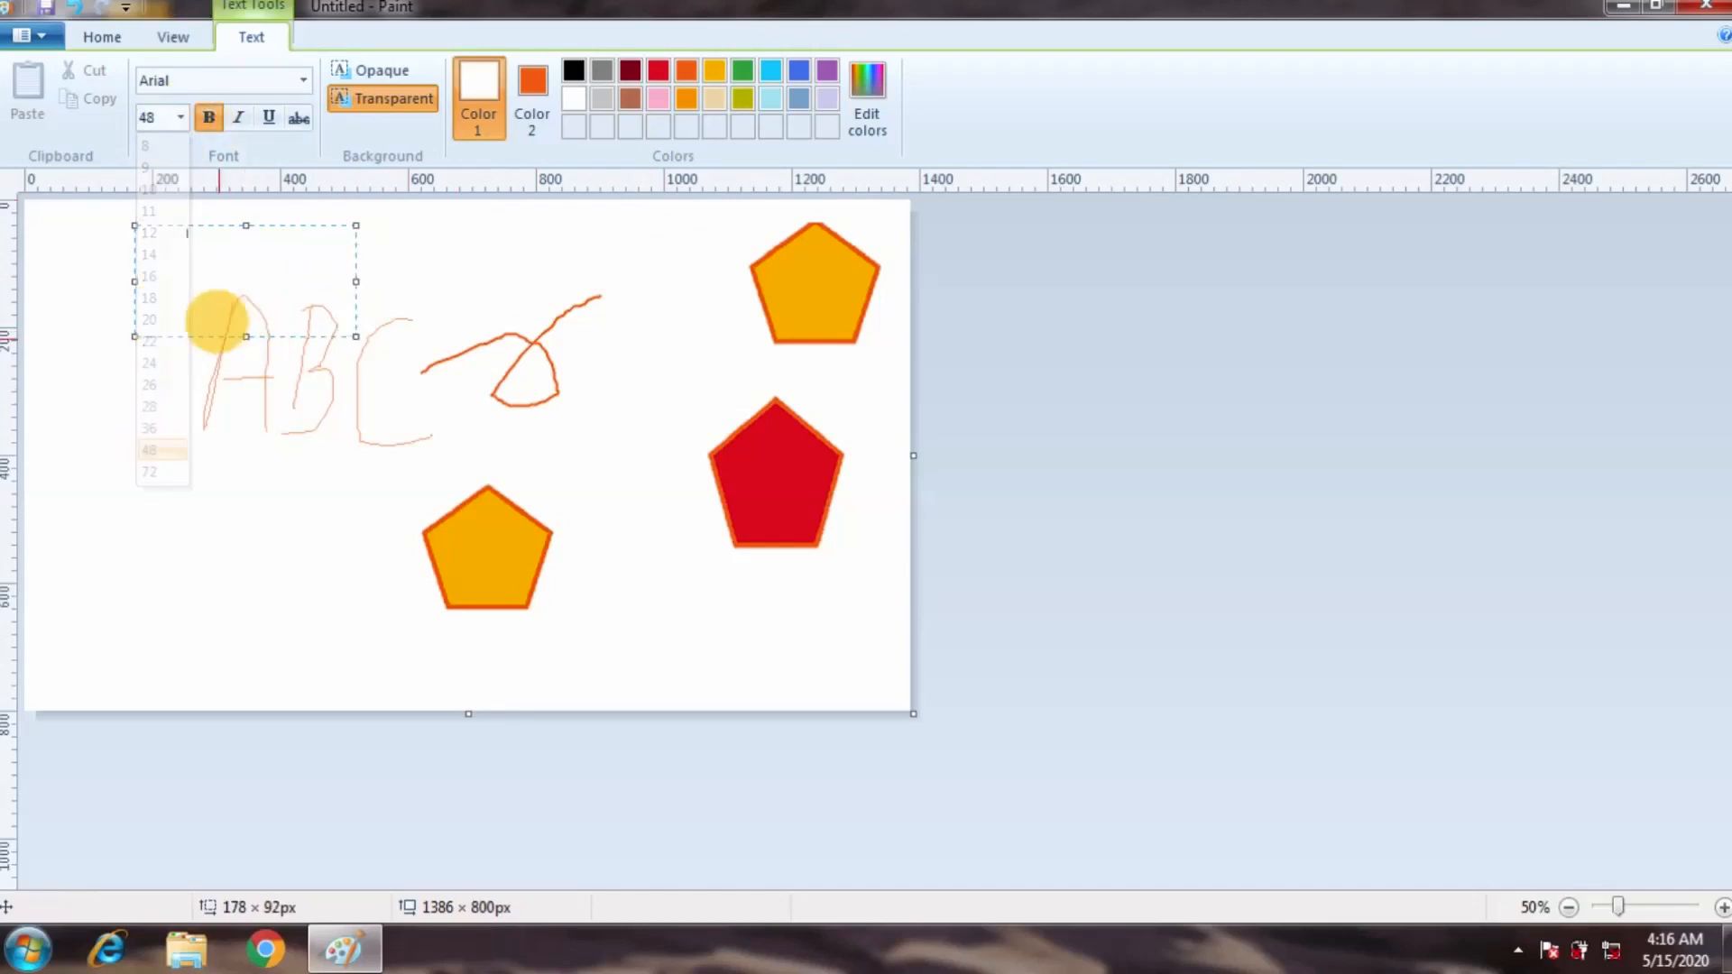
click(183, 270)
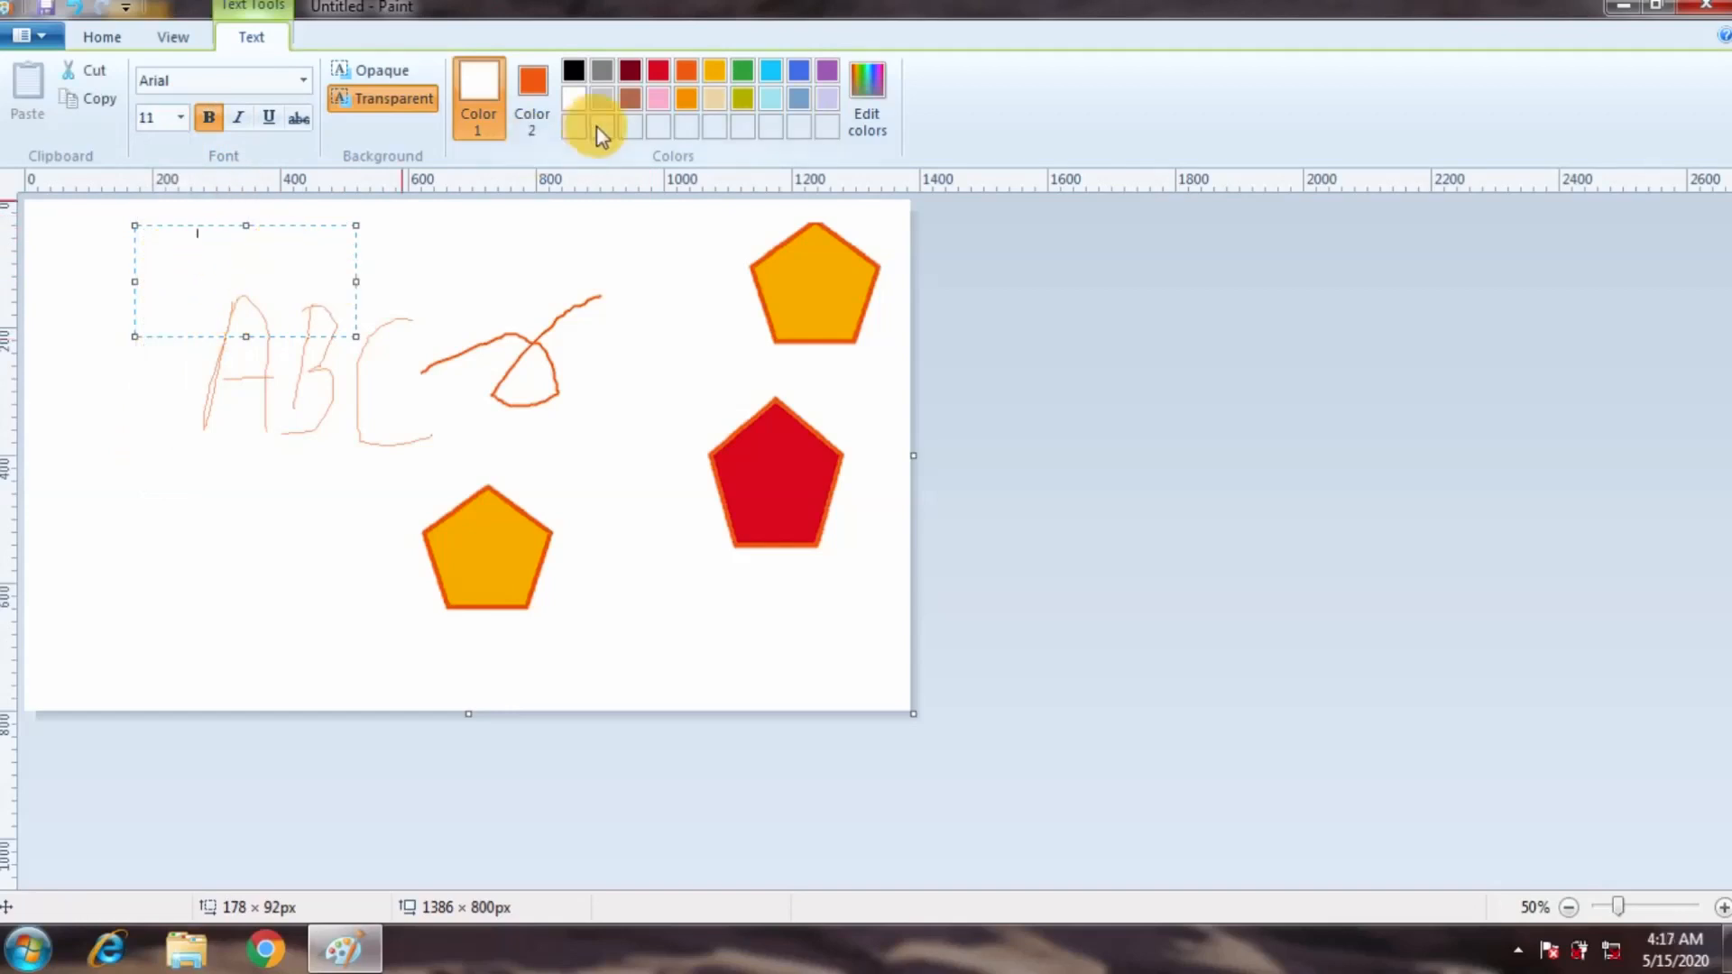
click(687, 99)
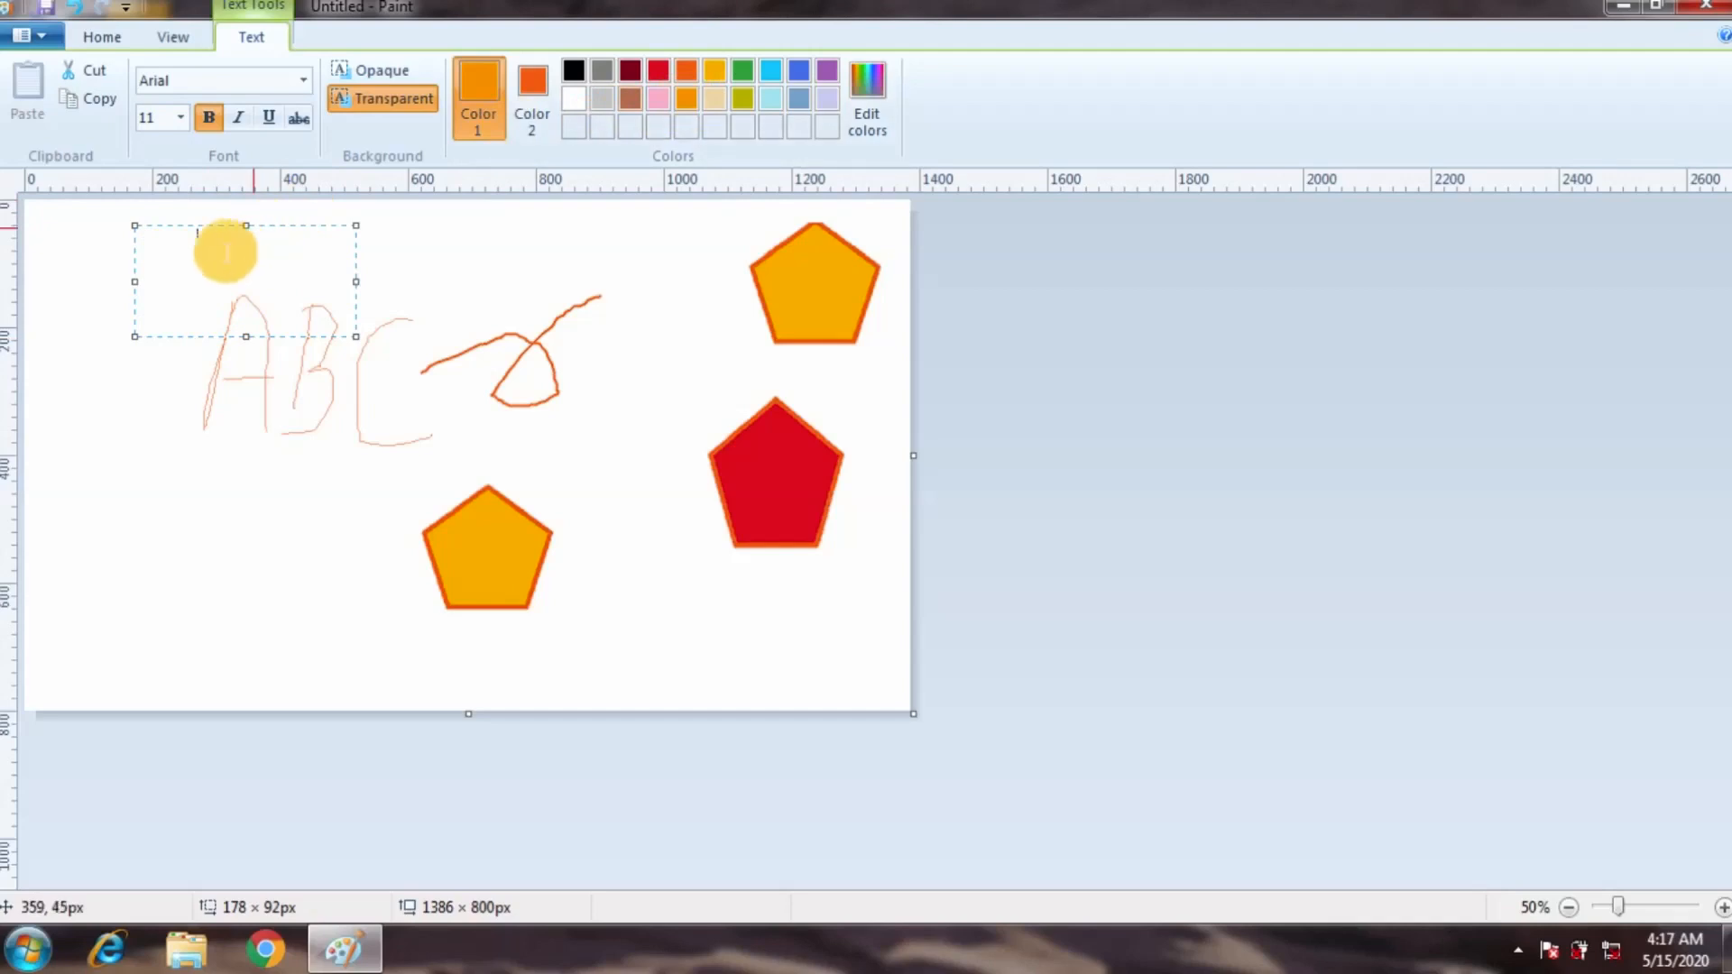
Replace the text box contents with pink "abcdef" at font size 48 and widen the box to about 242 × 92 px.
drag(220, 243, 23, 275)
key(BackSpace)
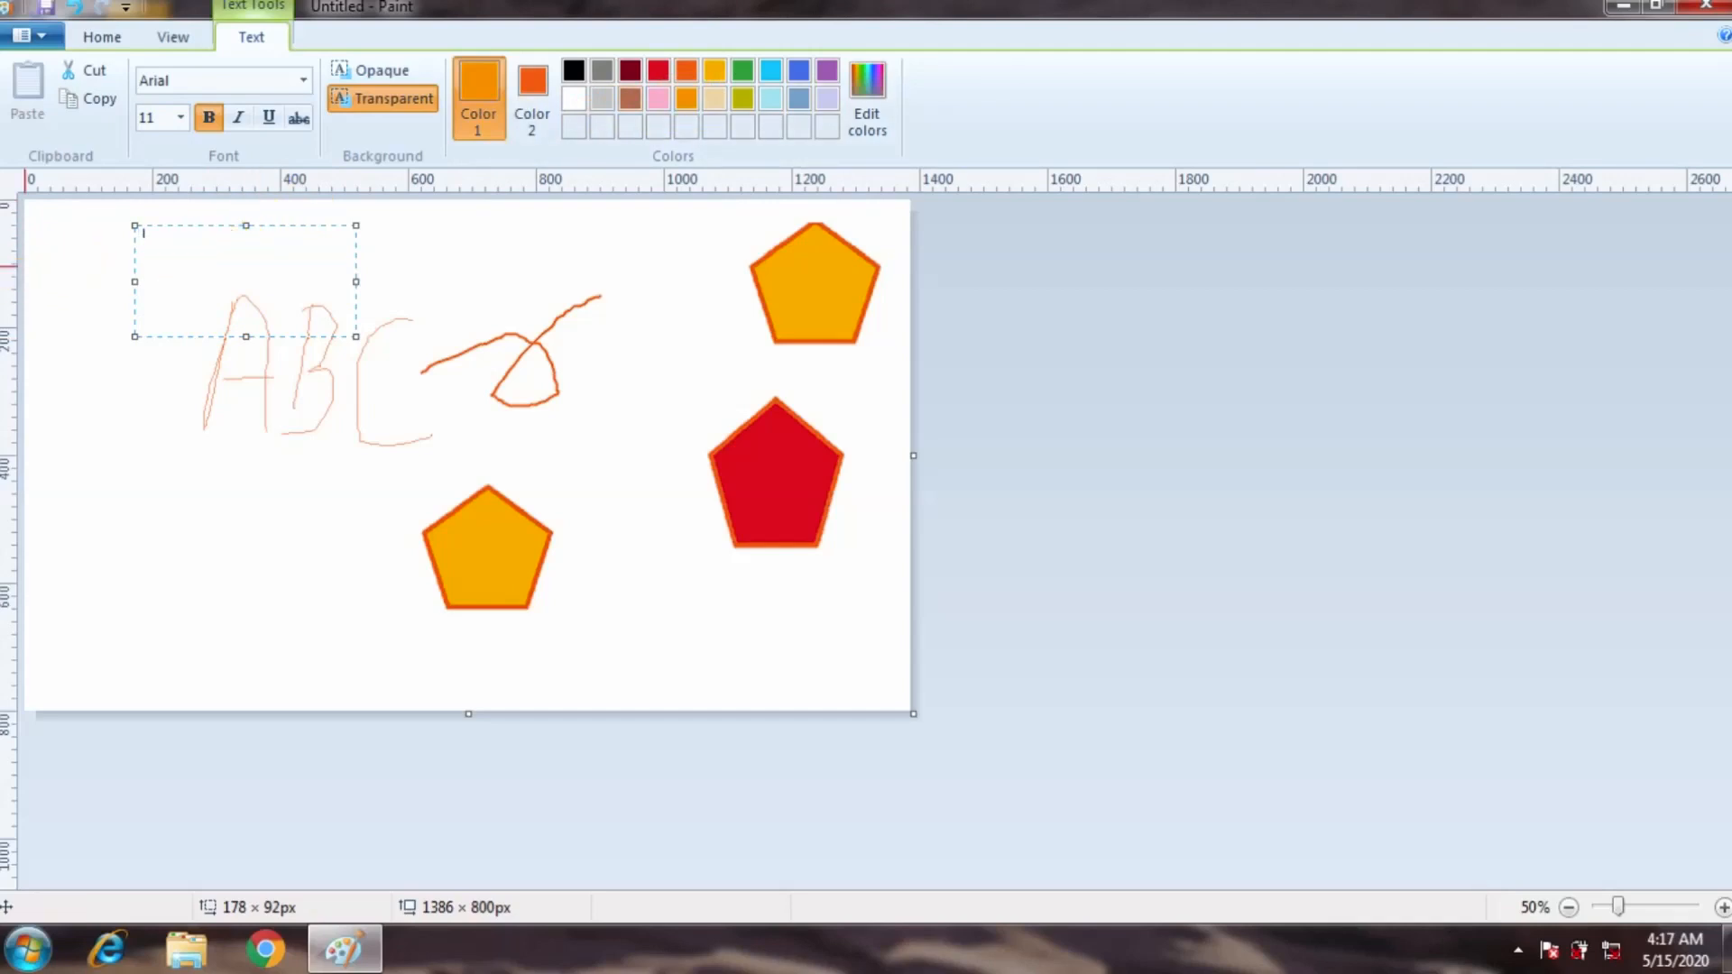
click(180, 116)
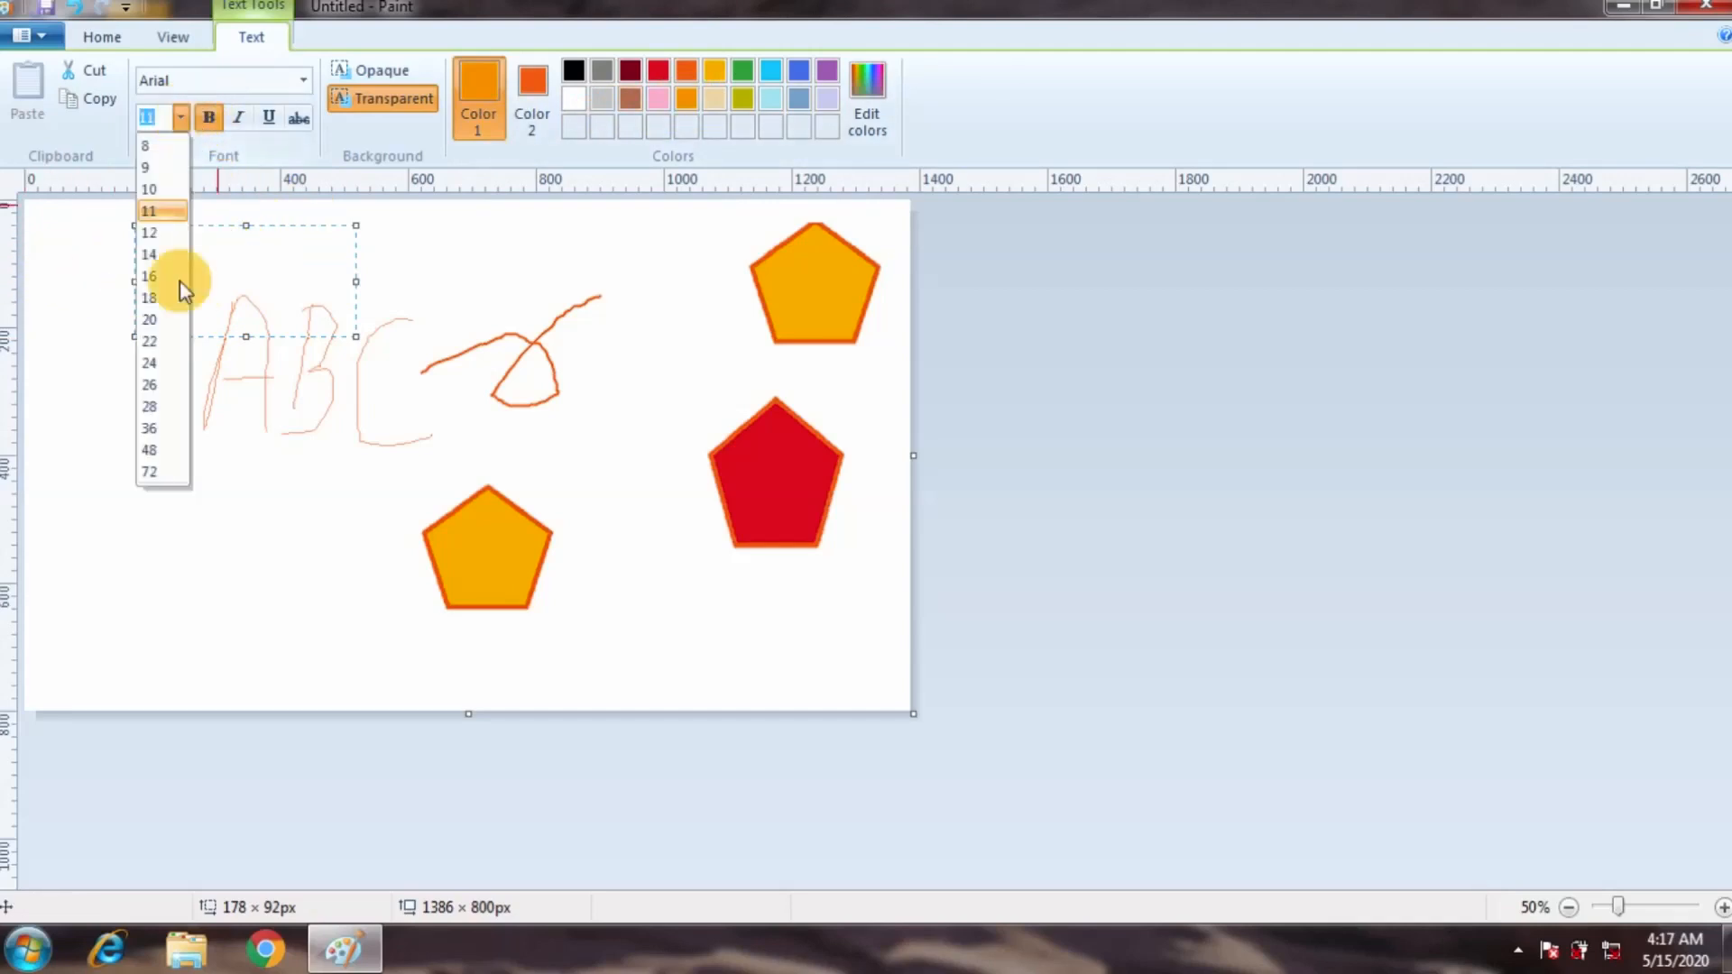
click(171, 444)
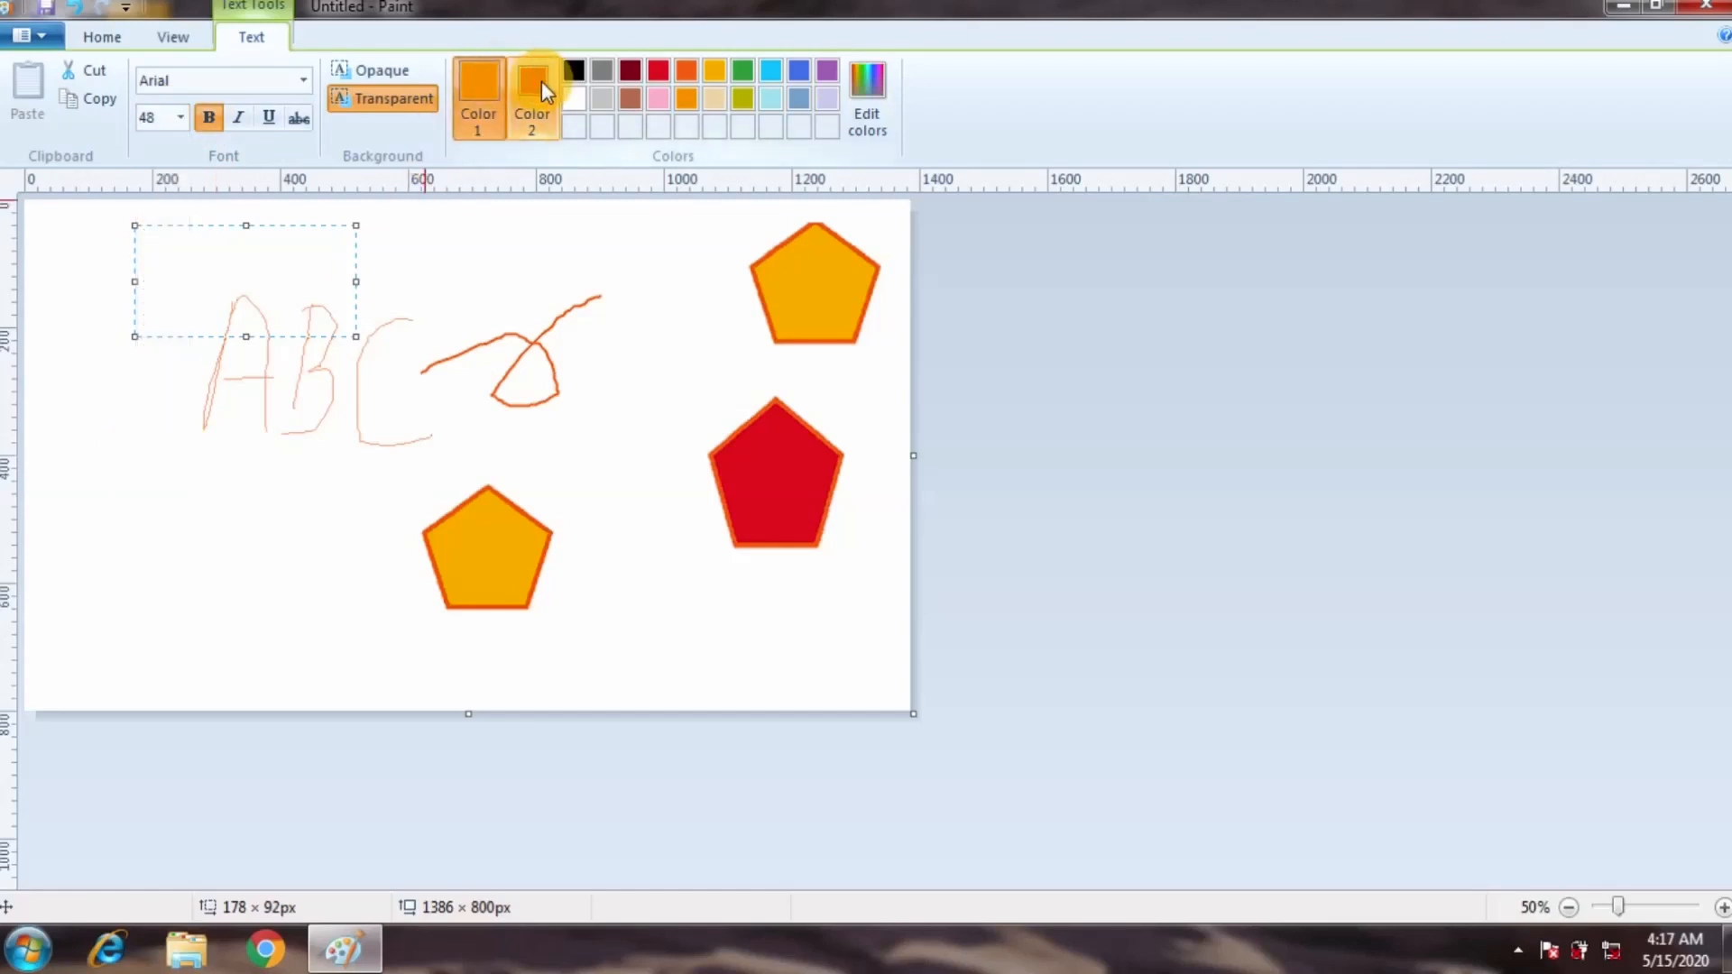
click(657, 98)
text(a)
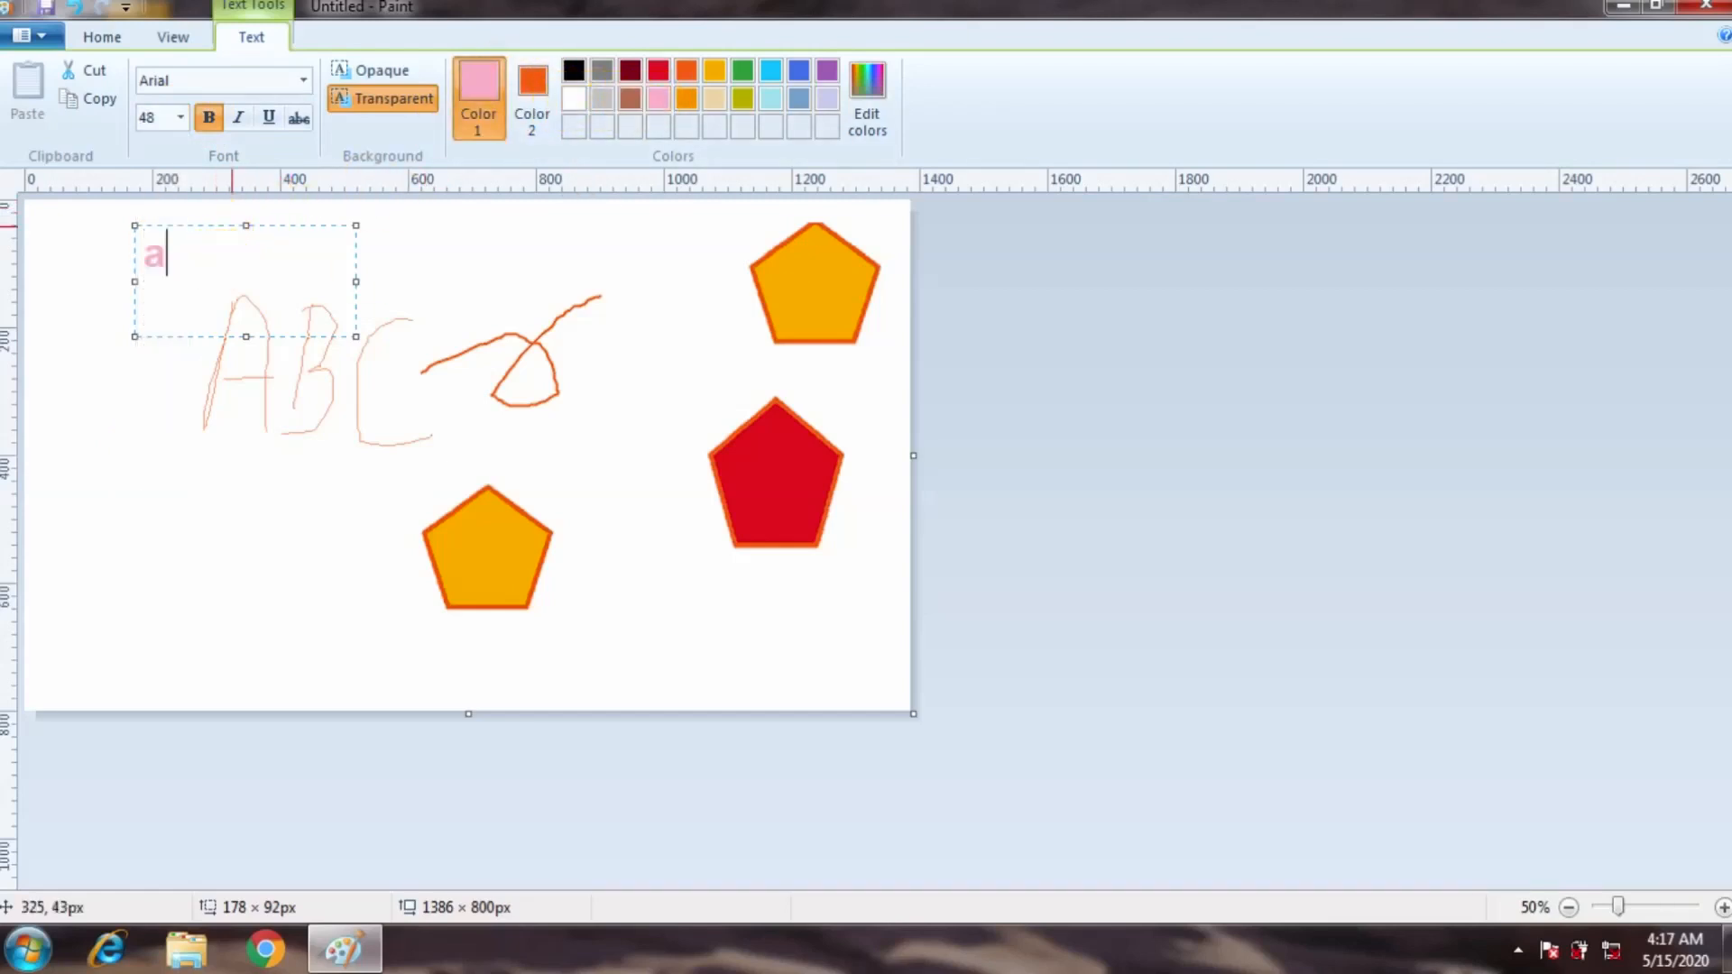
text(bcdef)
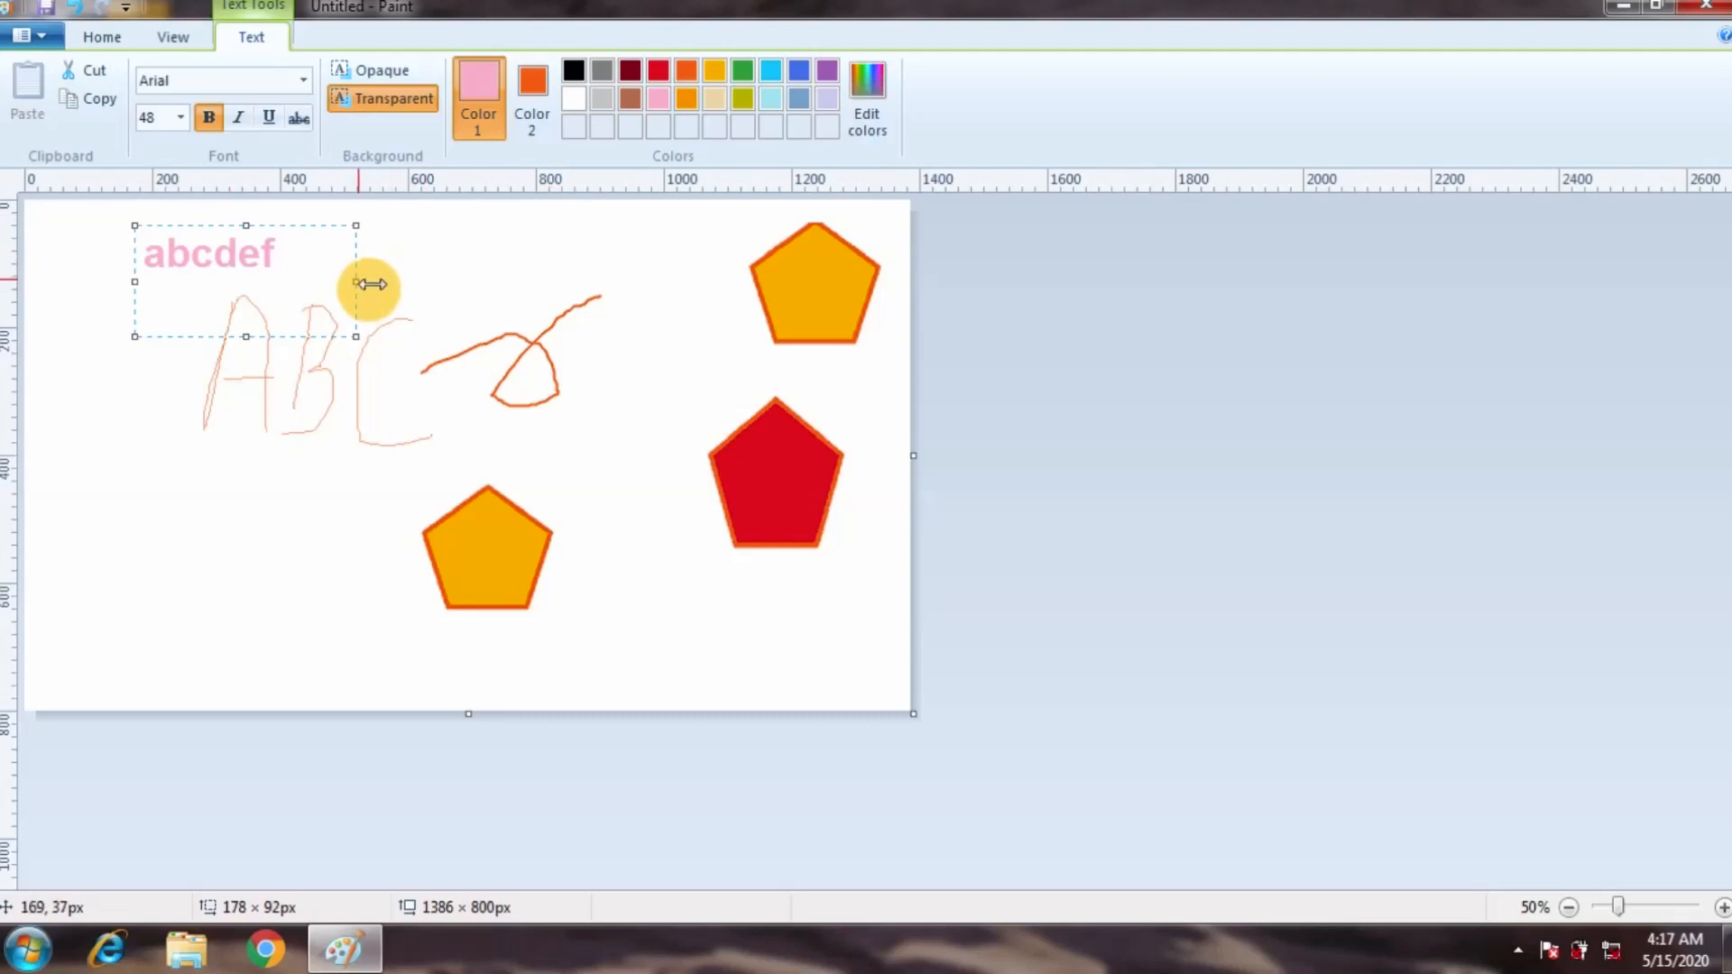
drag(369, 284, 444, 283)
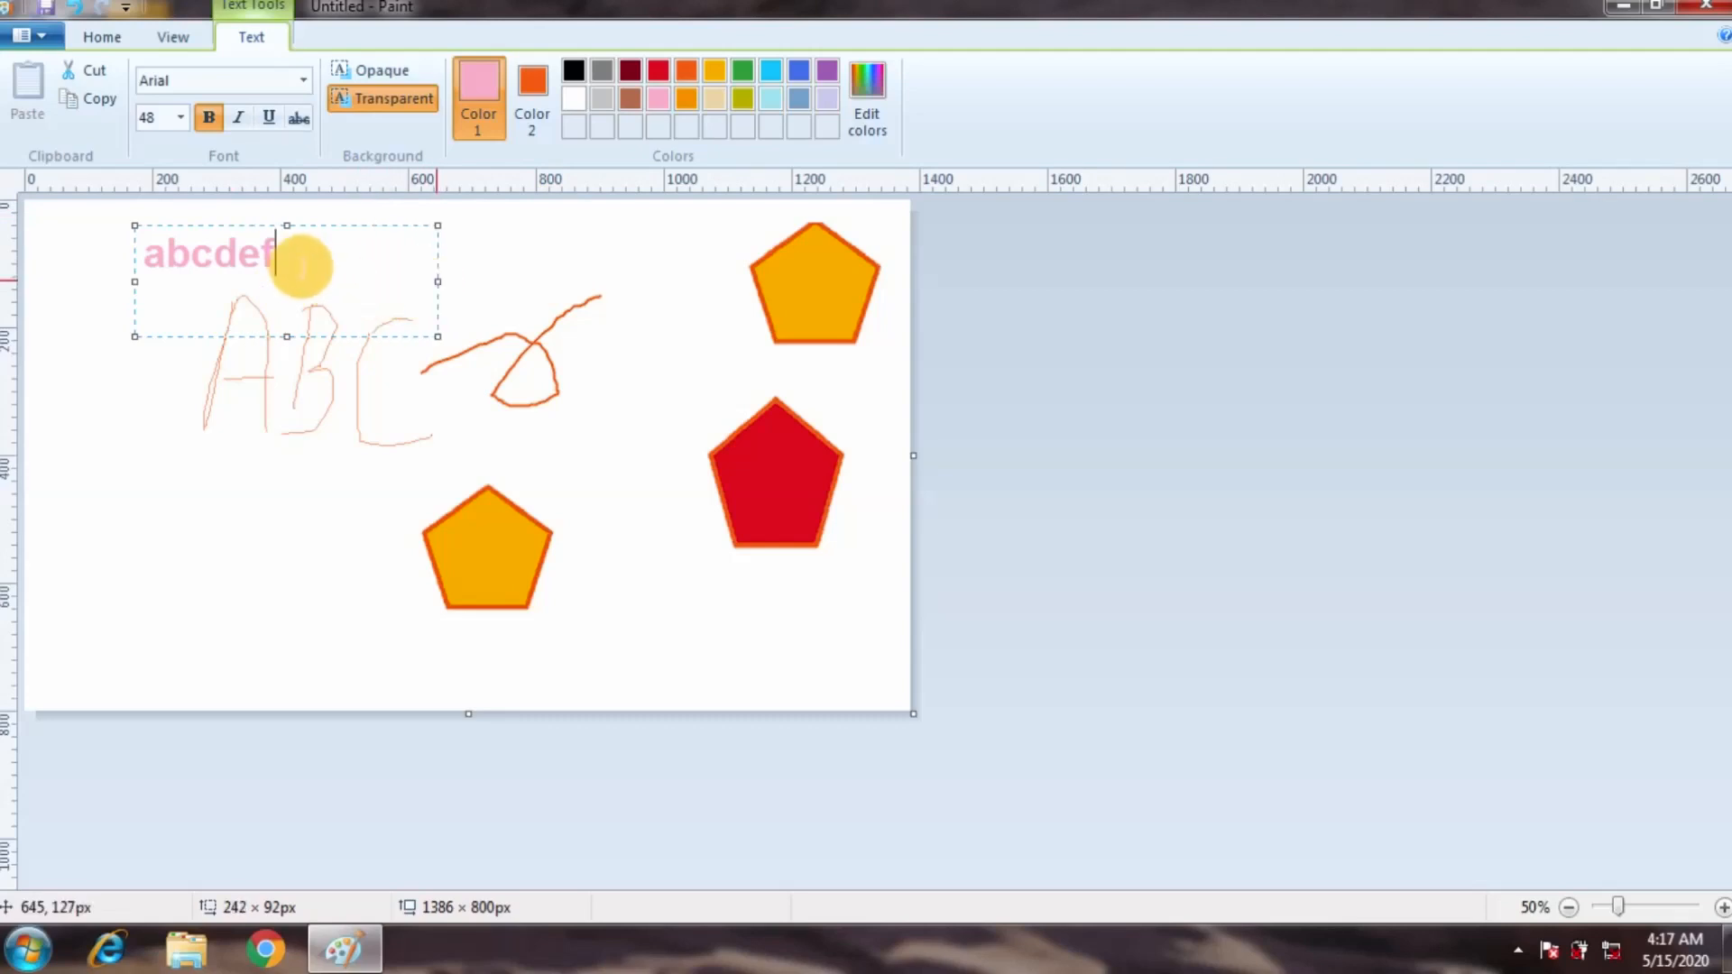
Format the text as size 72, bold, underlined and italic, and widen its box to about 372 × 92 px.
drag(263, 259, 78, 259)
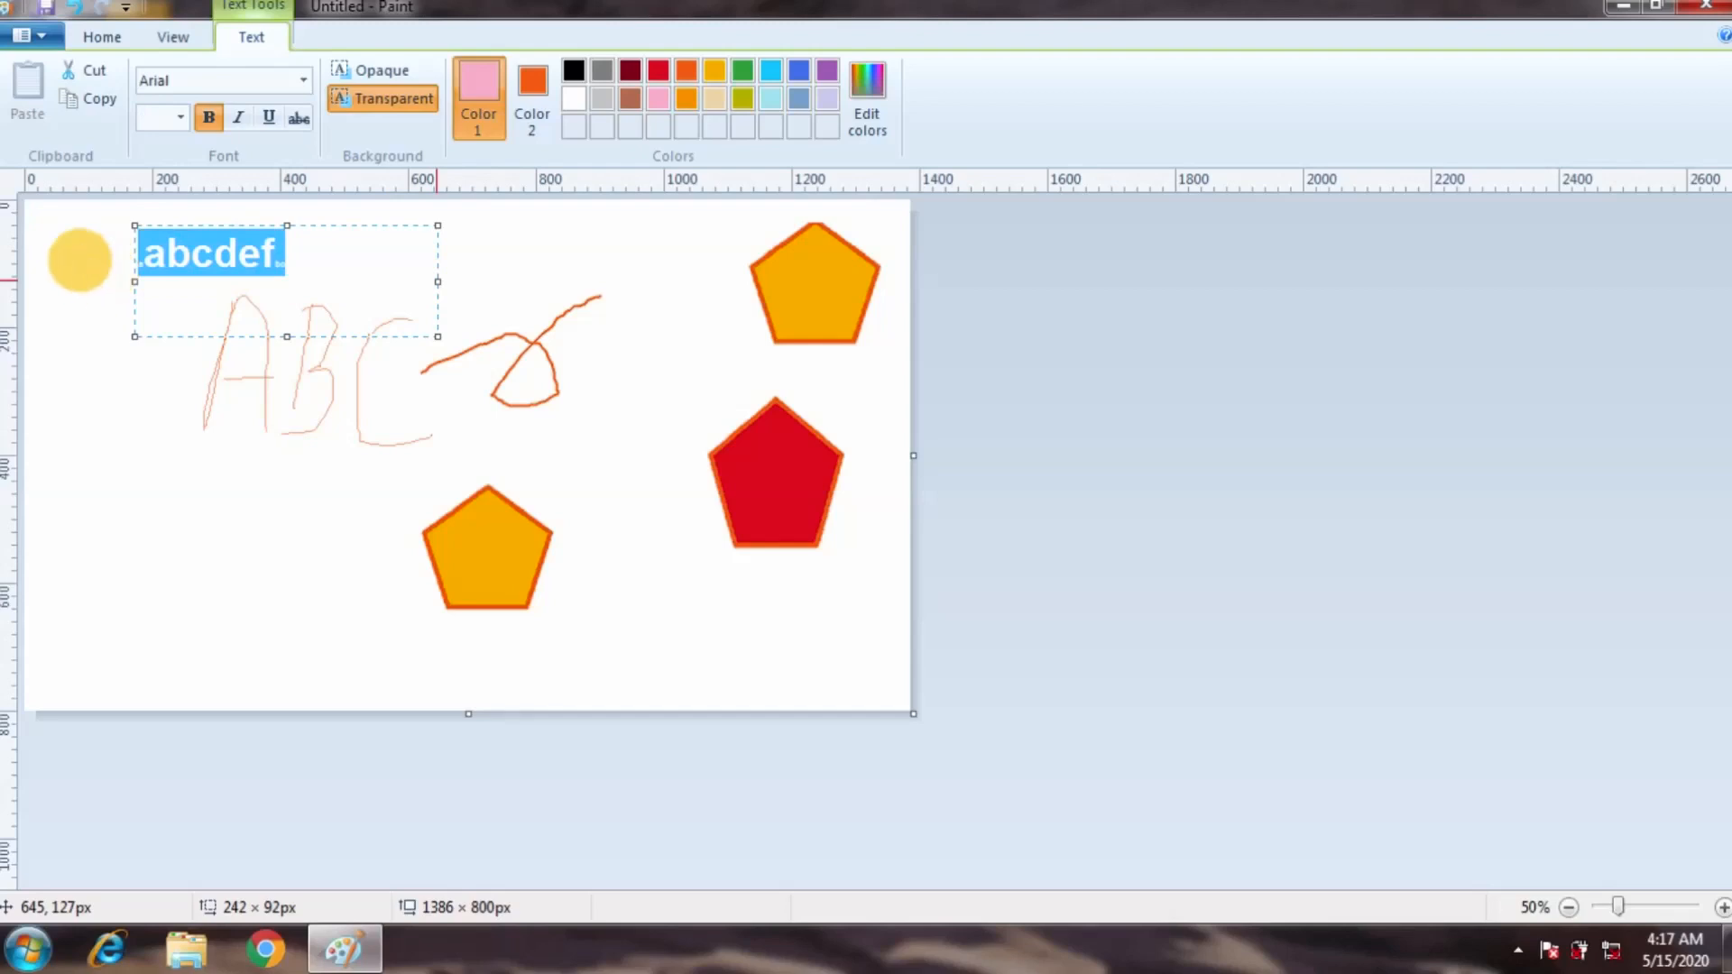
click(209, 118)
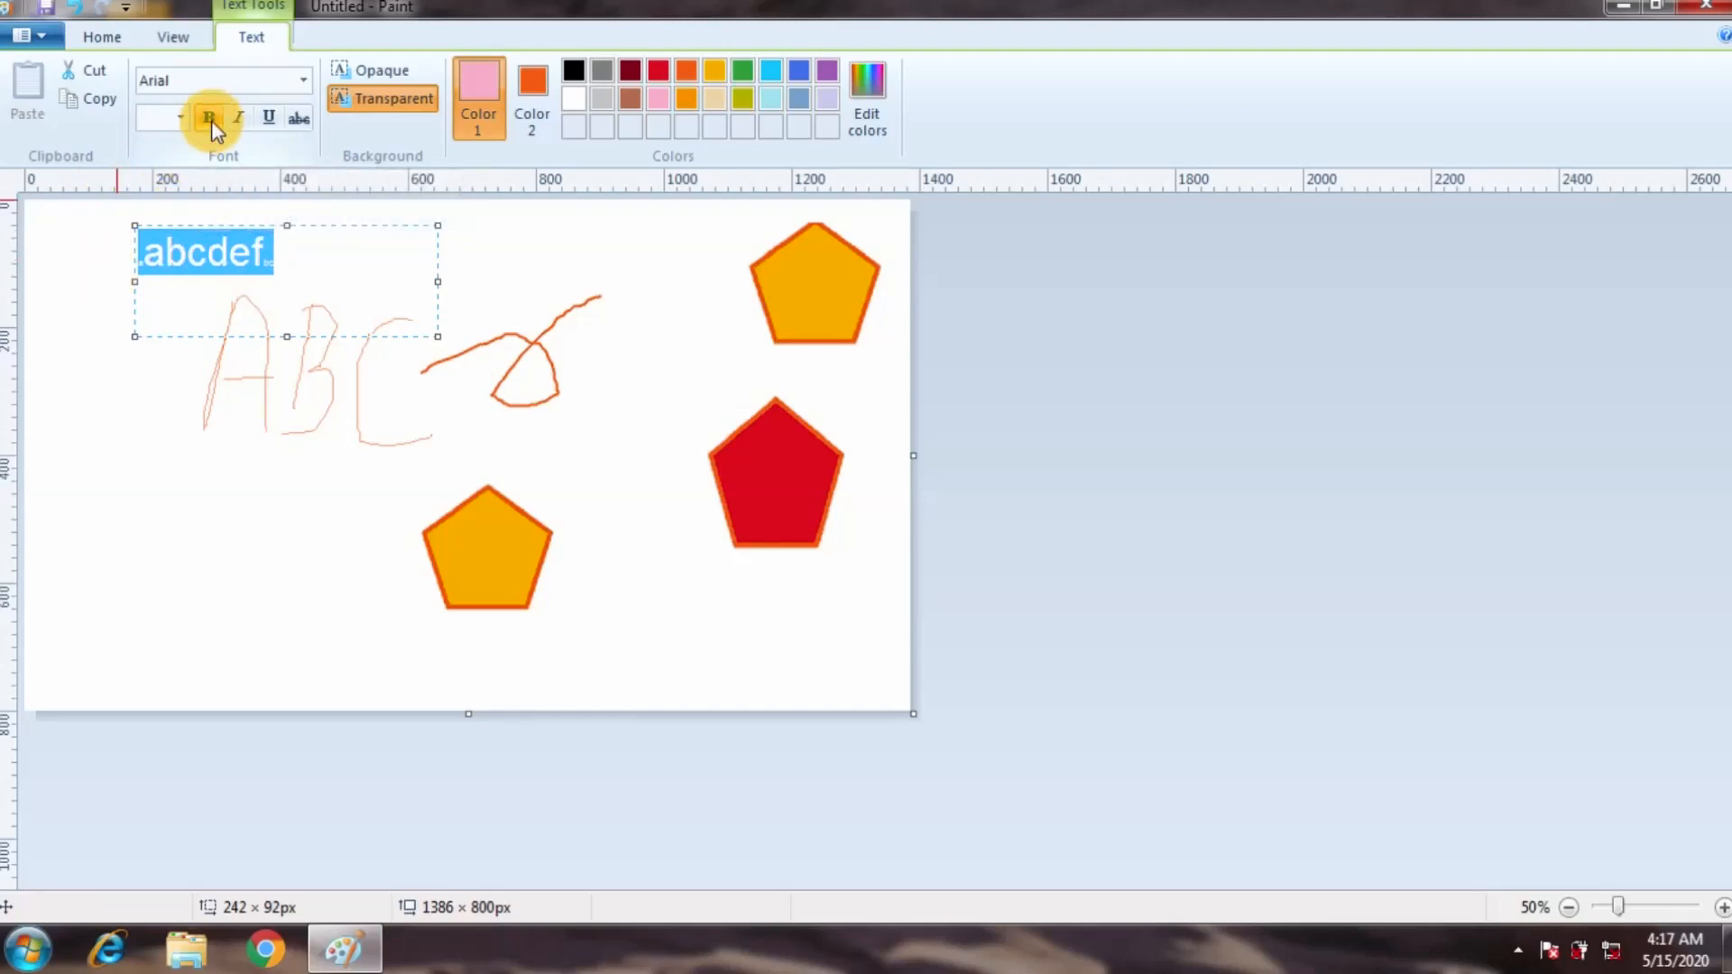
click(209, 118)
click(181, 118)
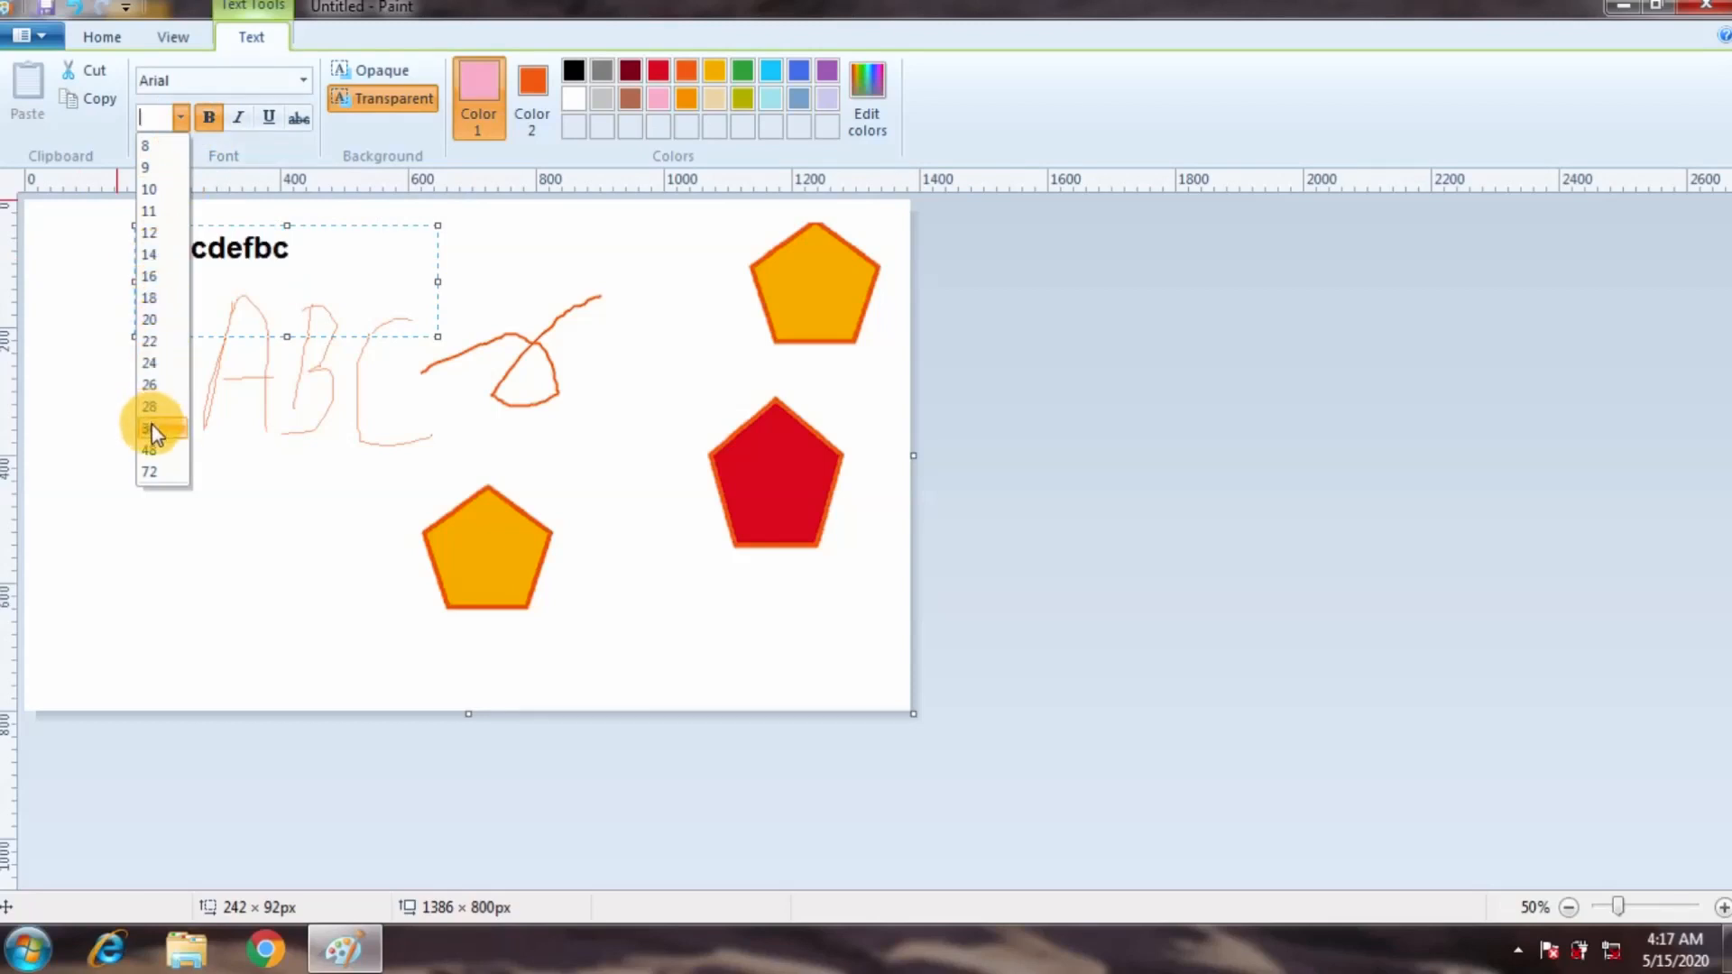
click(155, 469)
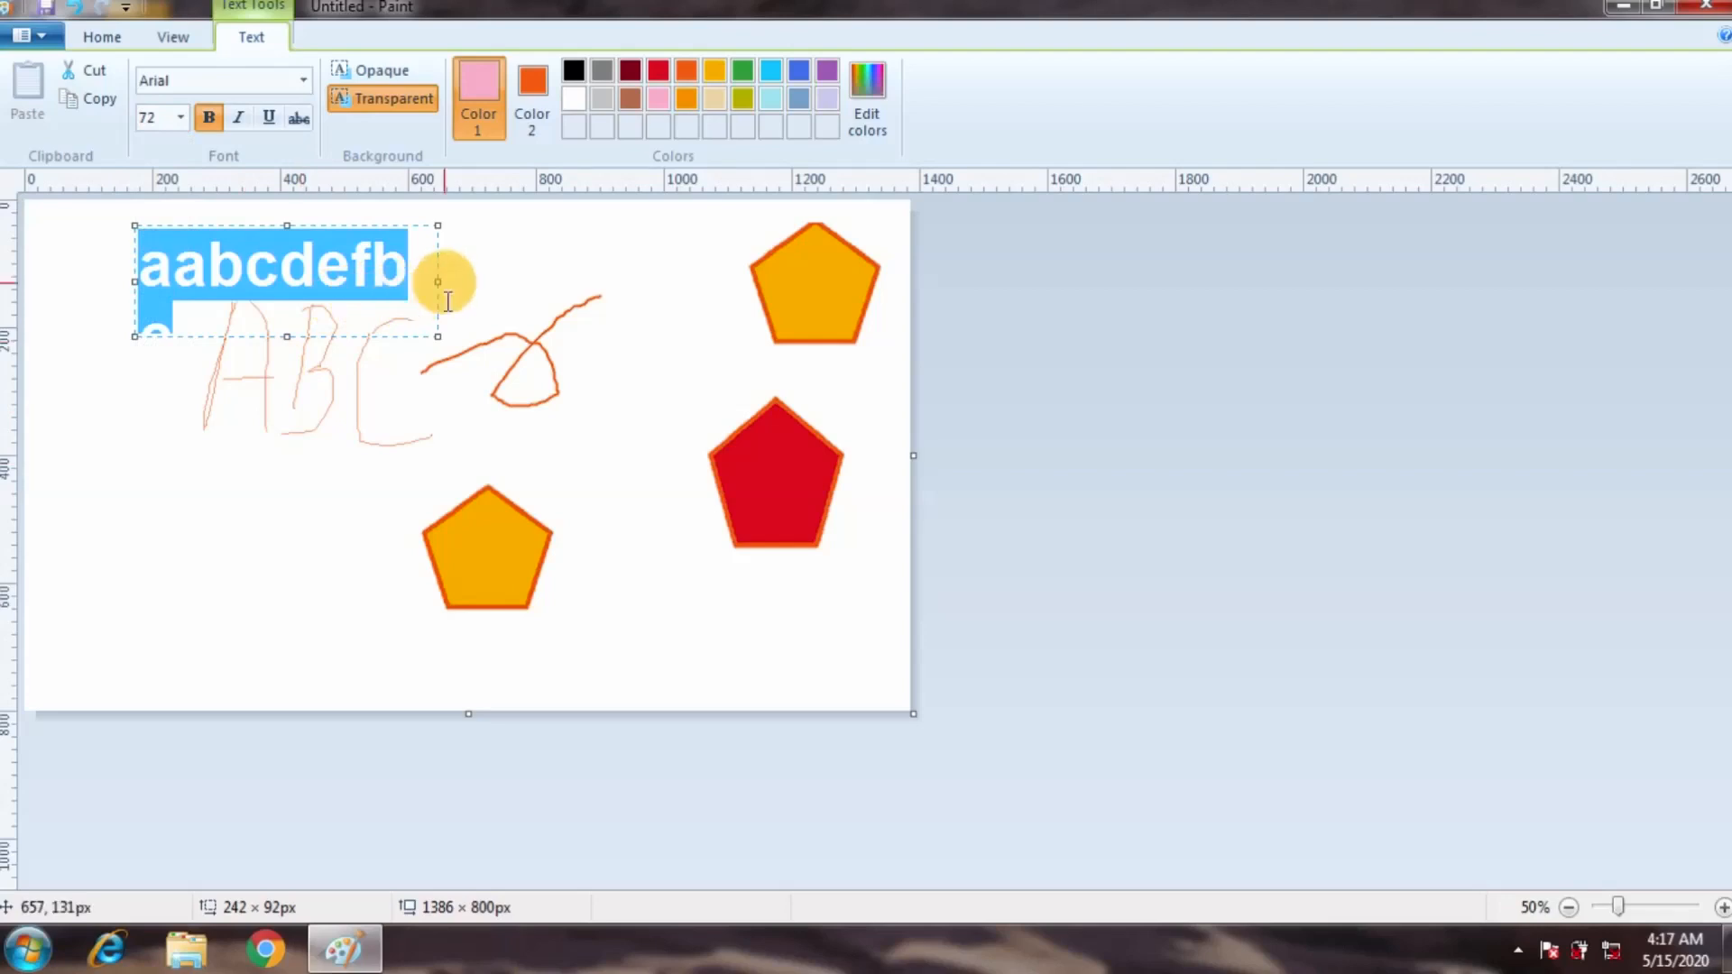
drag(440, 281, 619, 298)
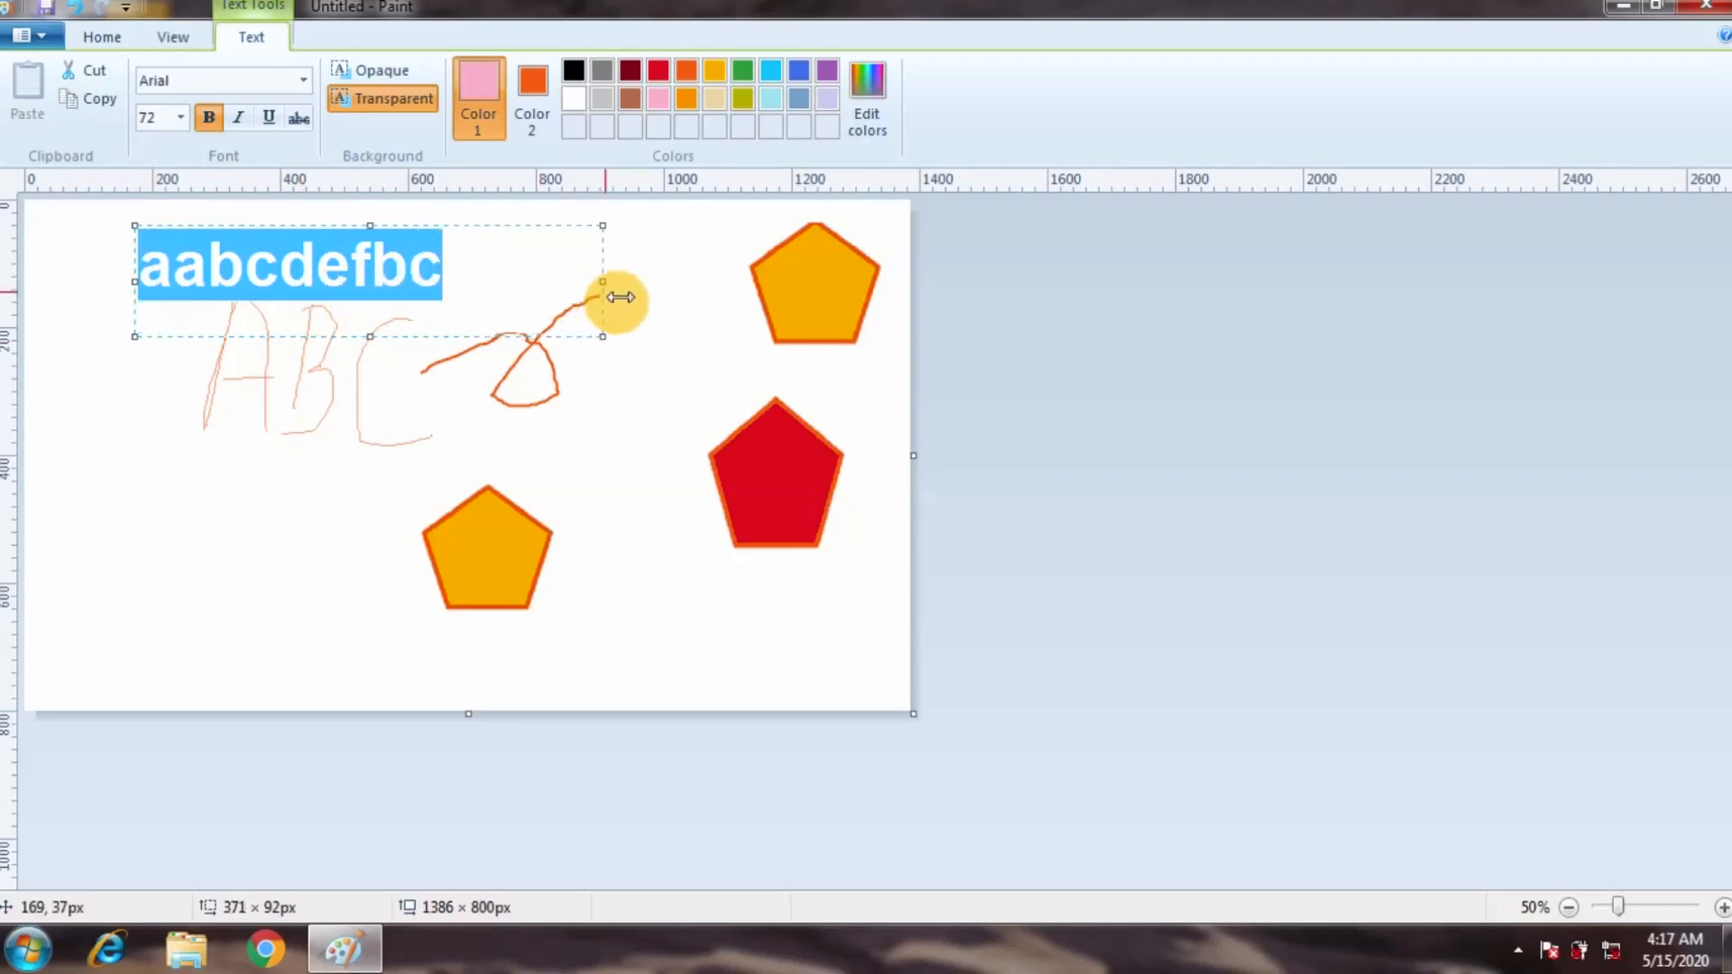
click(269, 119)
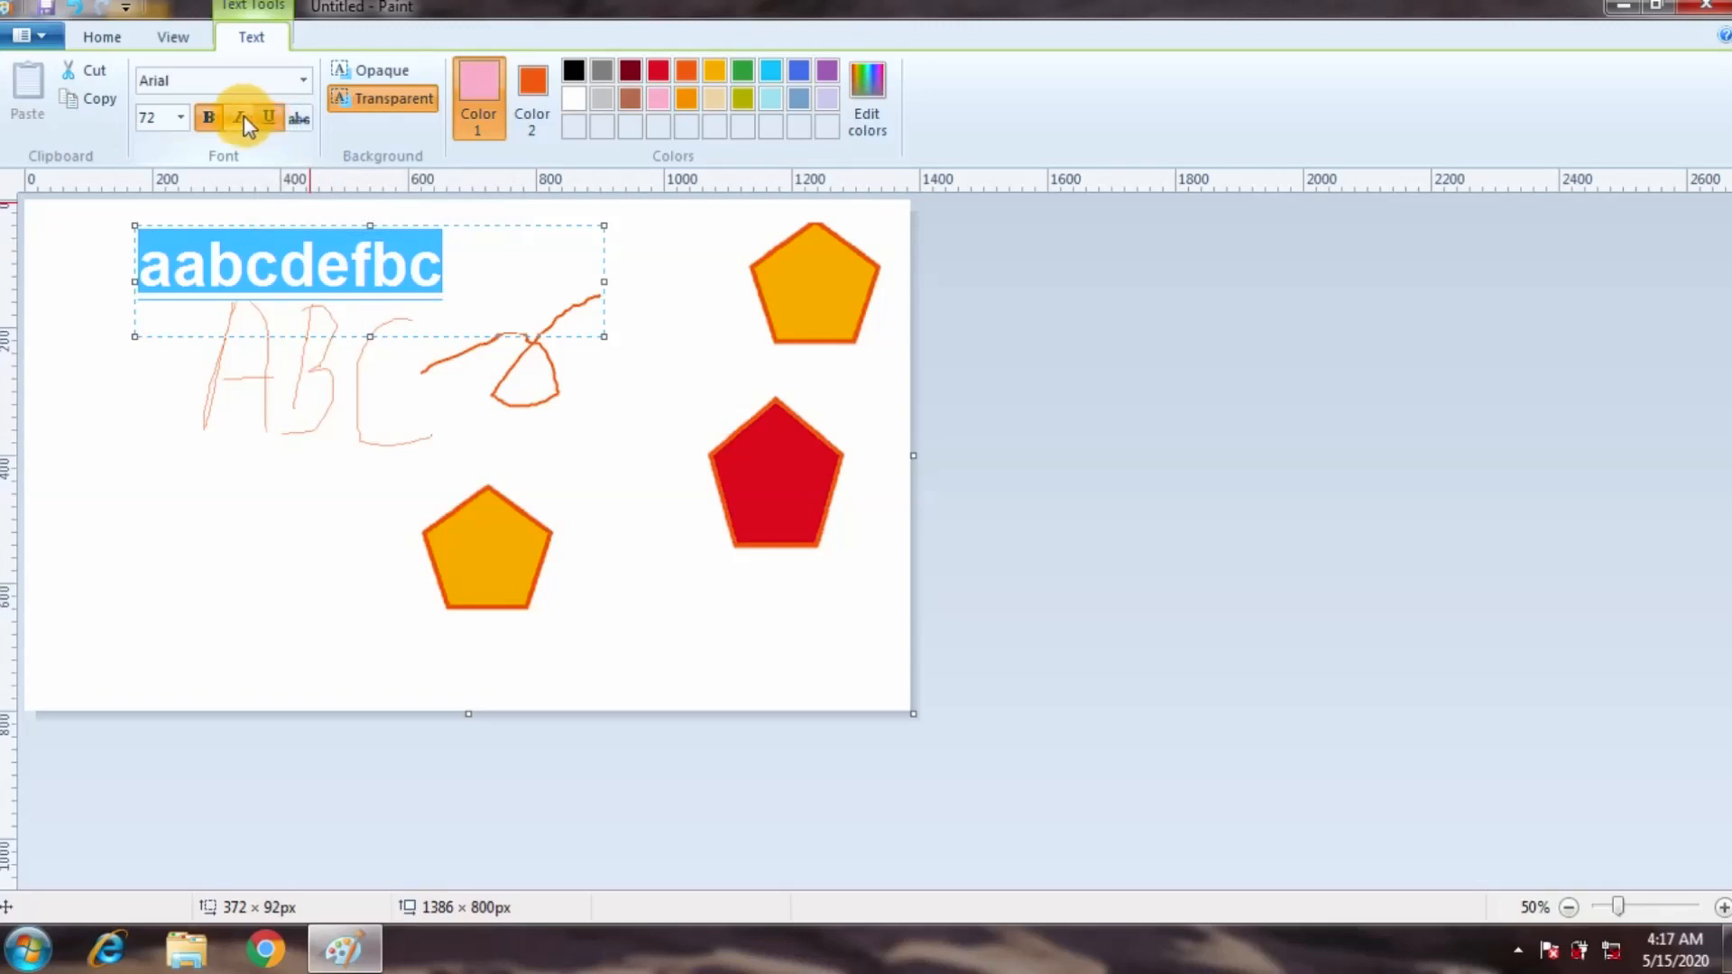
click(242, 123)
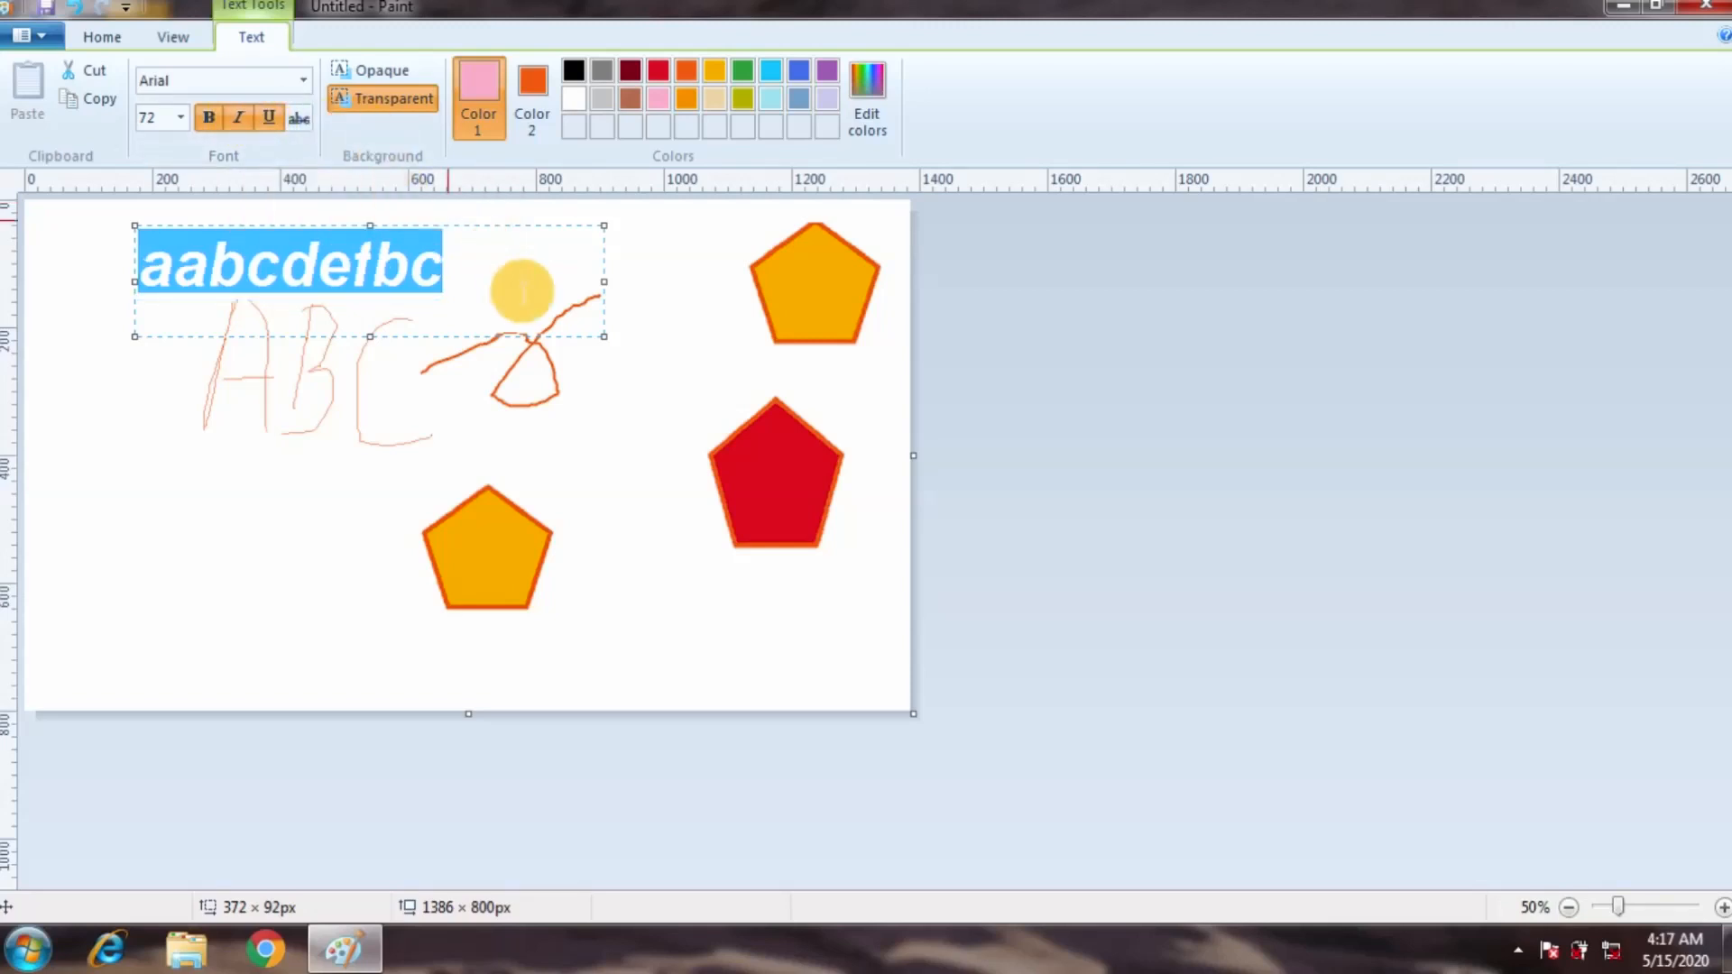
Edit the text to read "abcdef hijl" and commit it to the canvas.
click(479, 281)
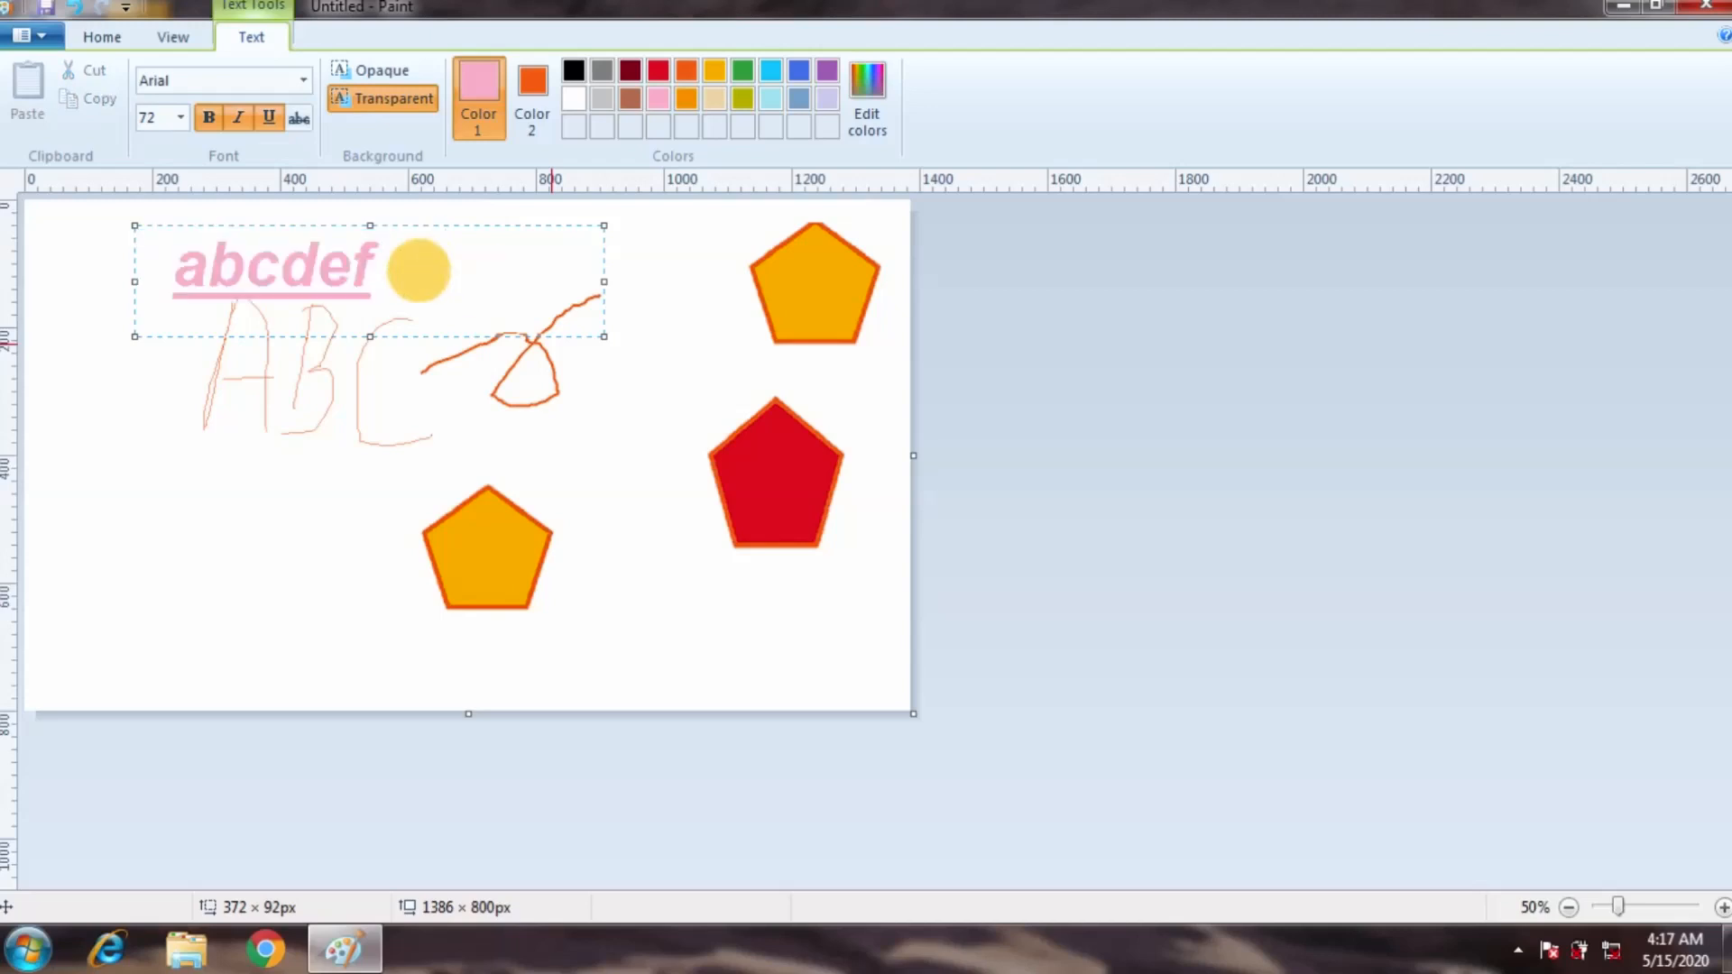
key(BackSpace)
key(BackSpace)
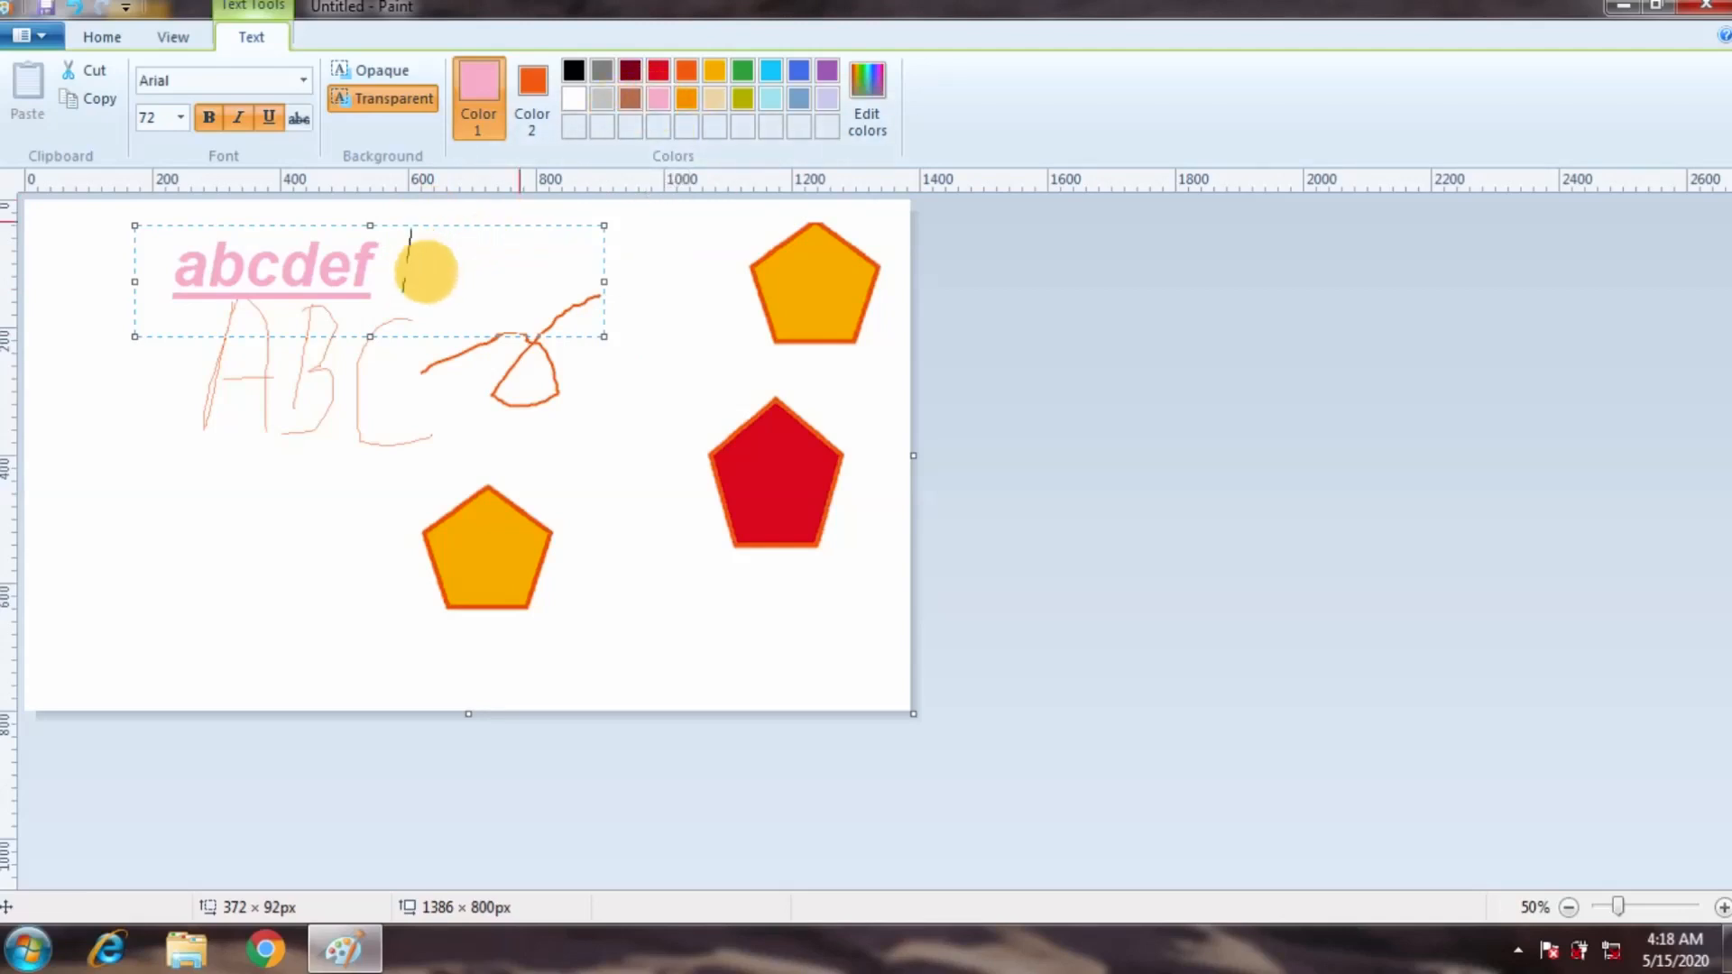
text(h)
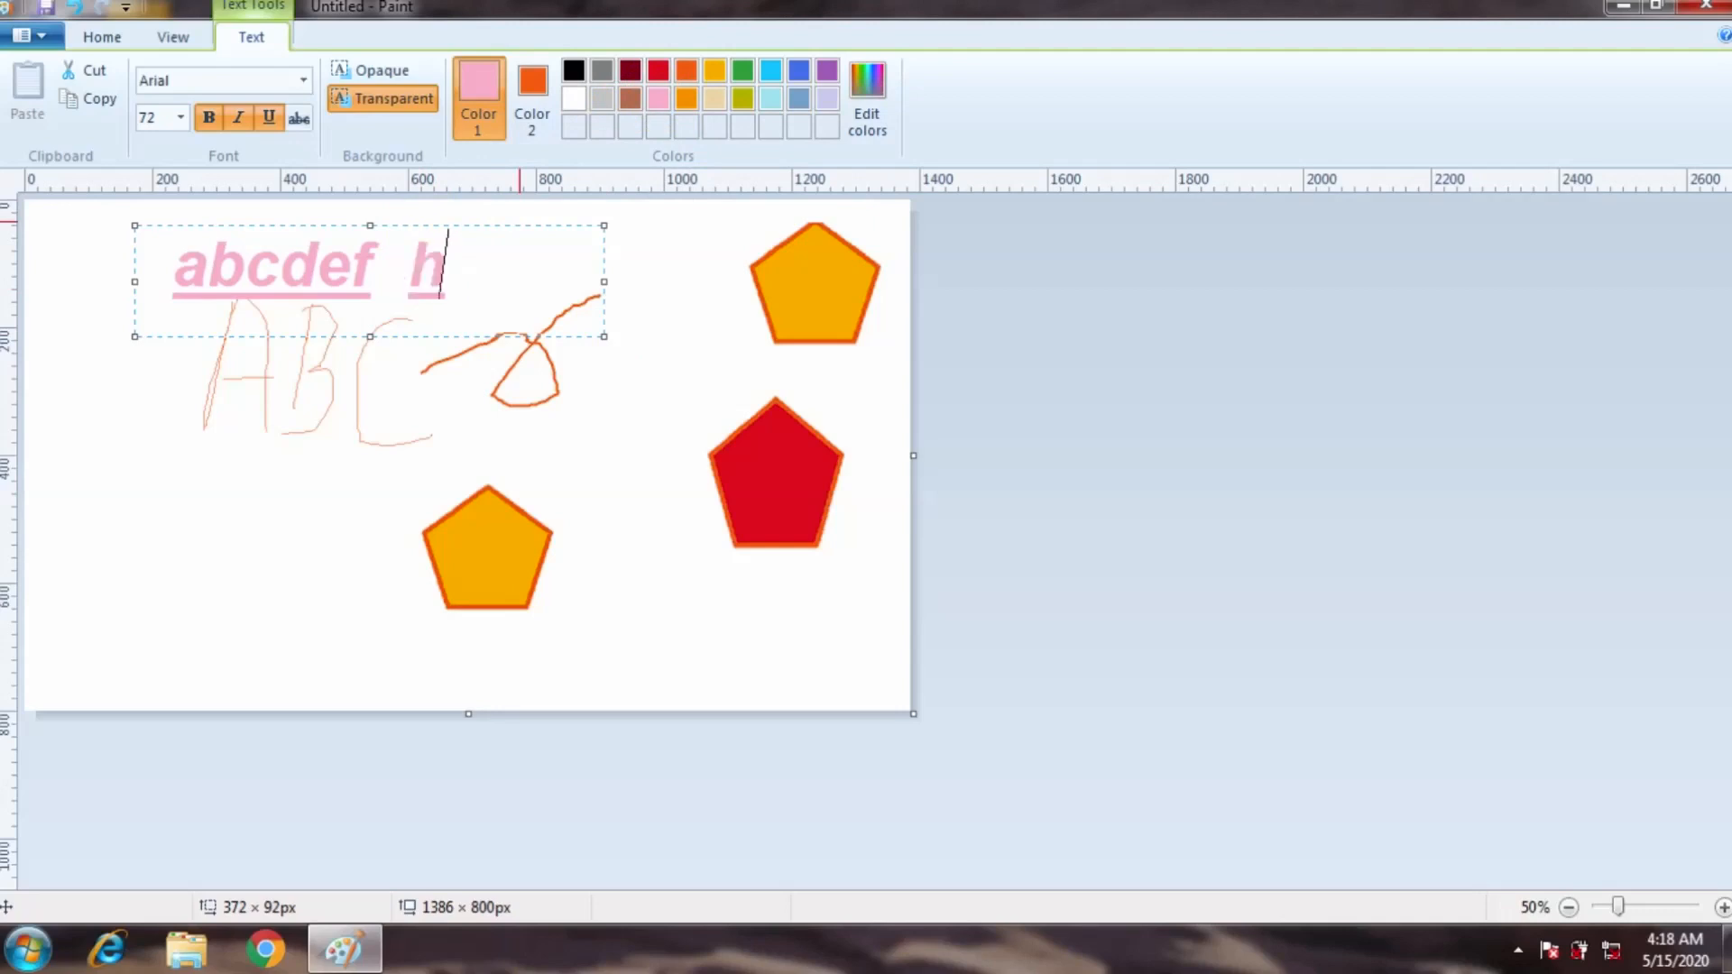
text(ijl)
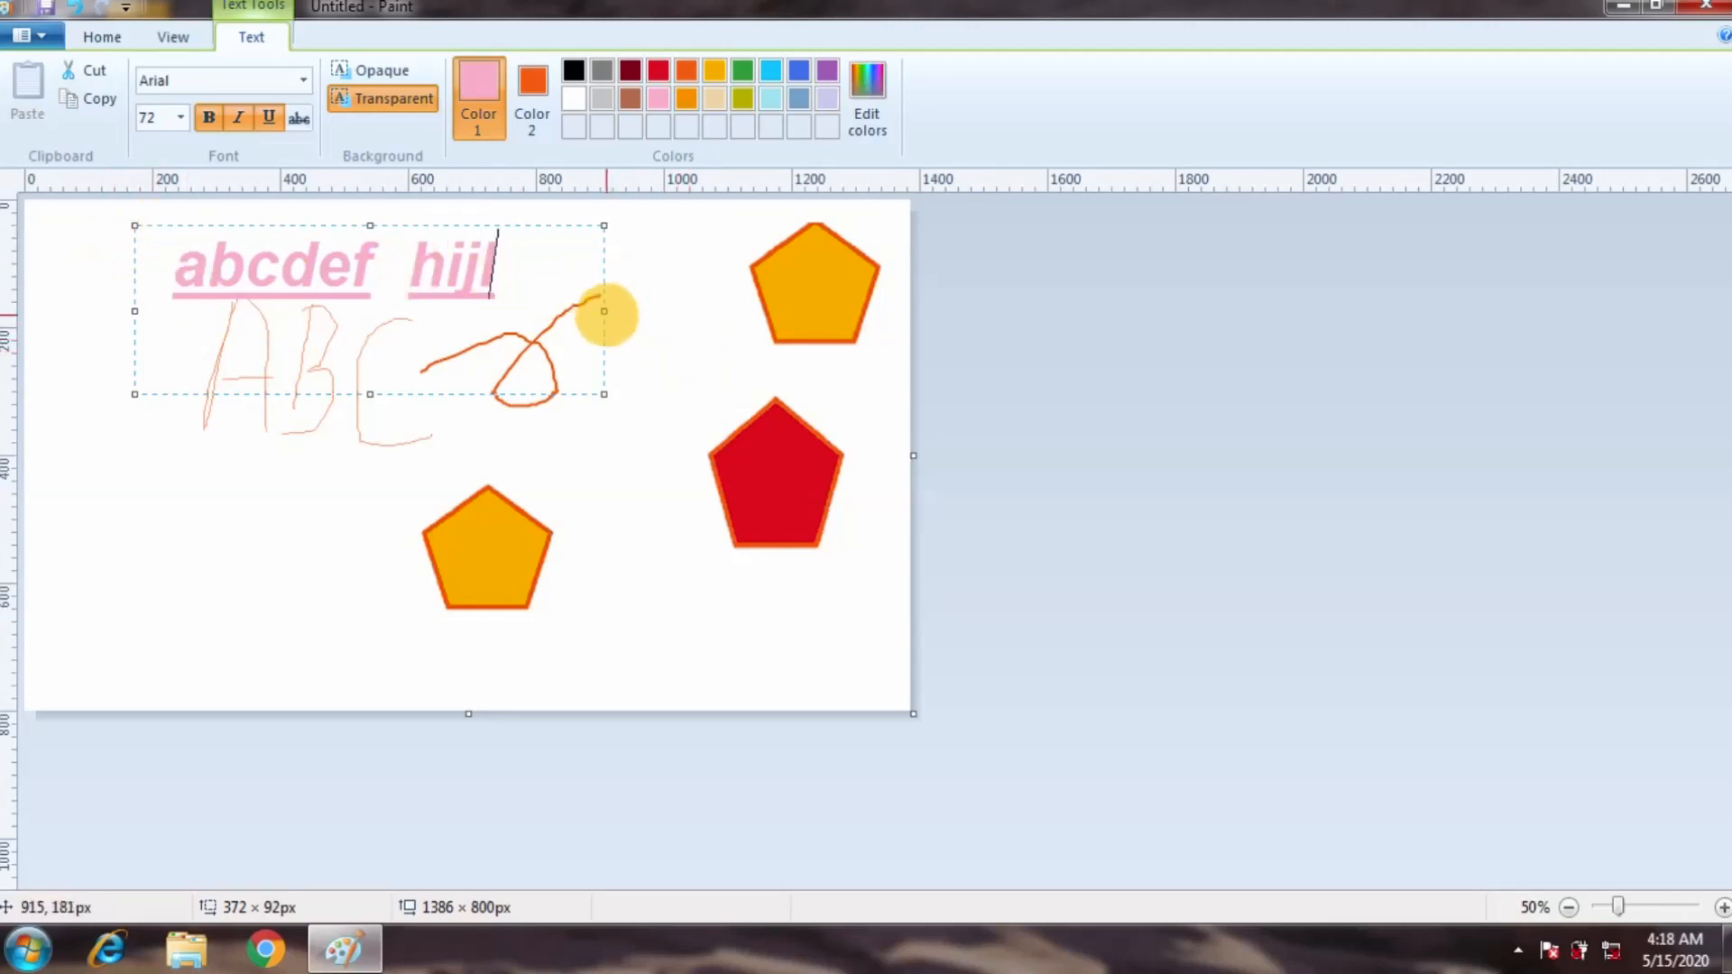
click(696, 347)
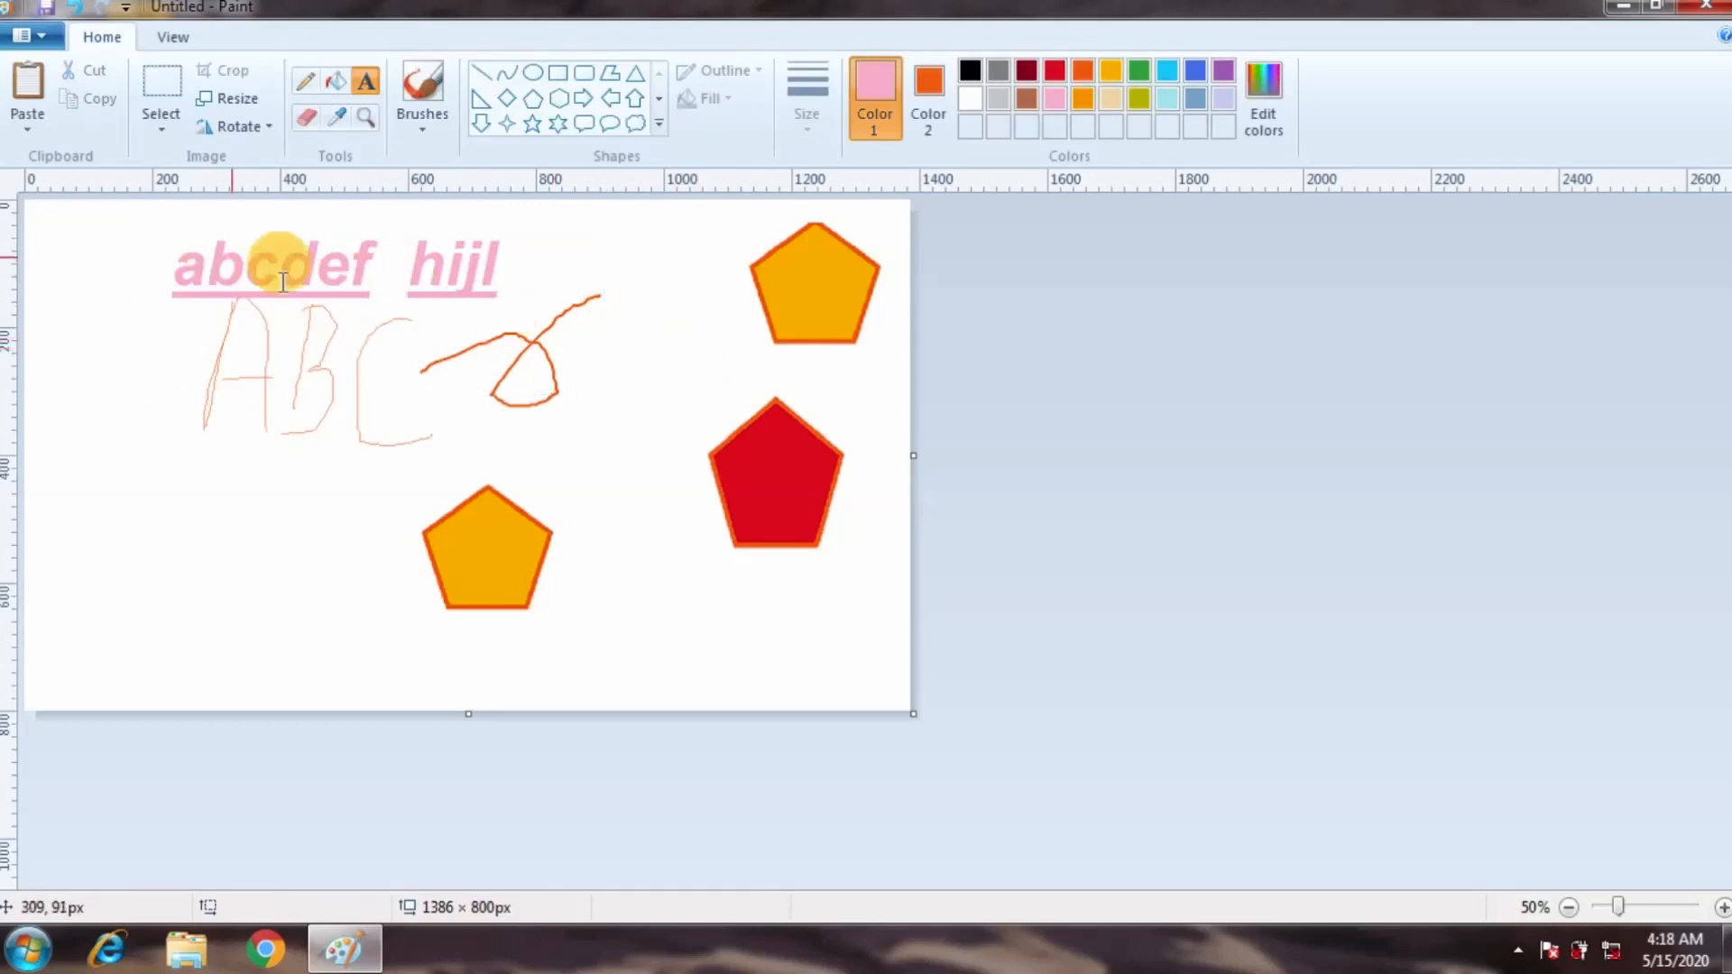
click(368, 85)
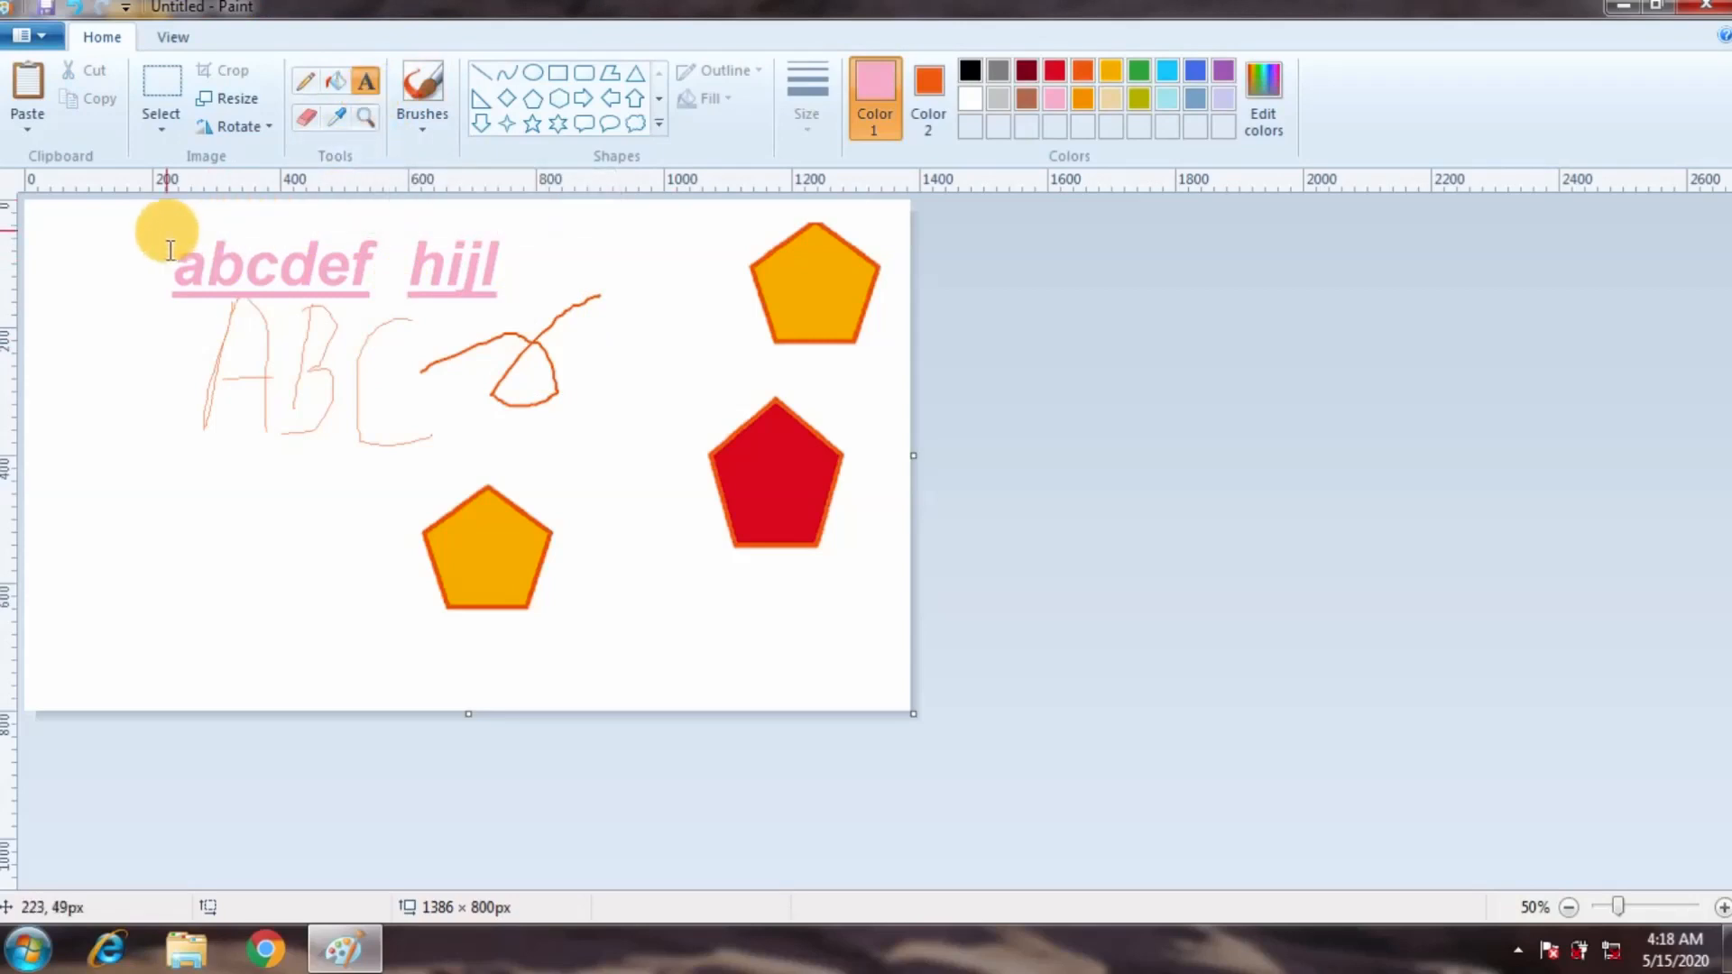
Use the Eraser over the uppermost pentagon with Color 2 as orange, white and olive green in turn.
click(305, 117)
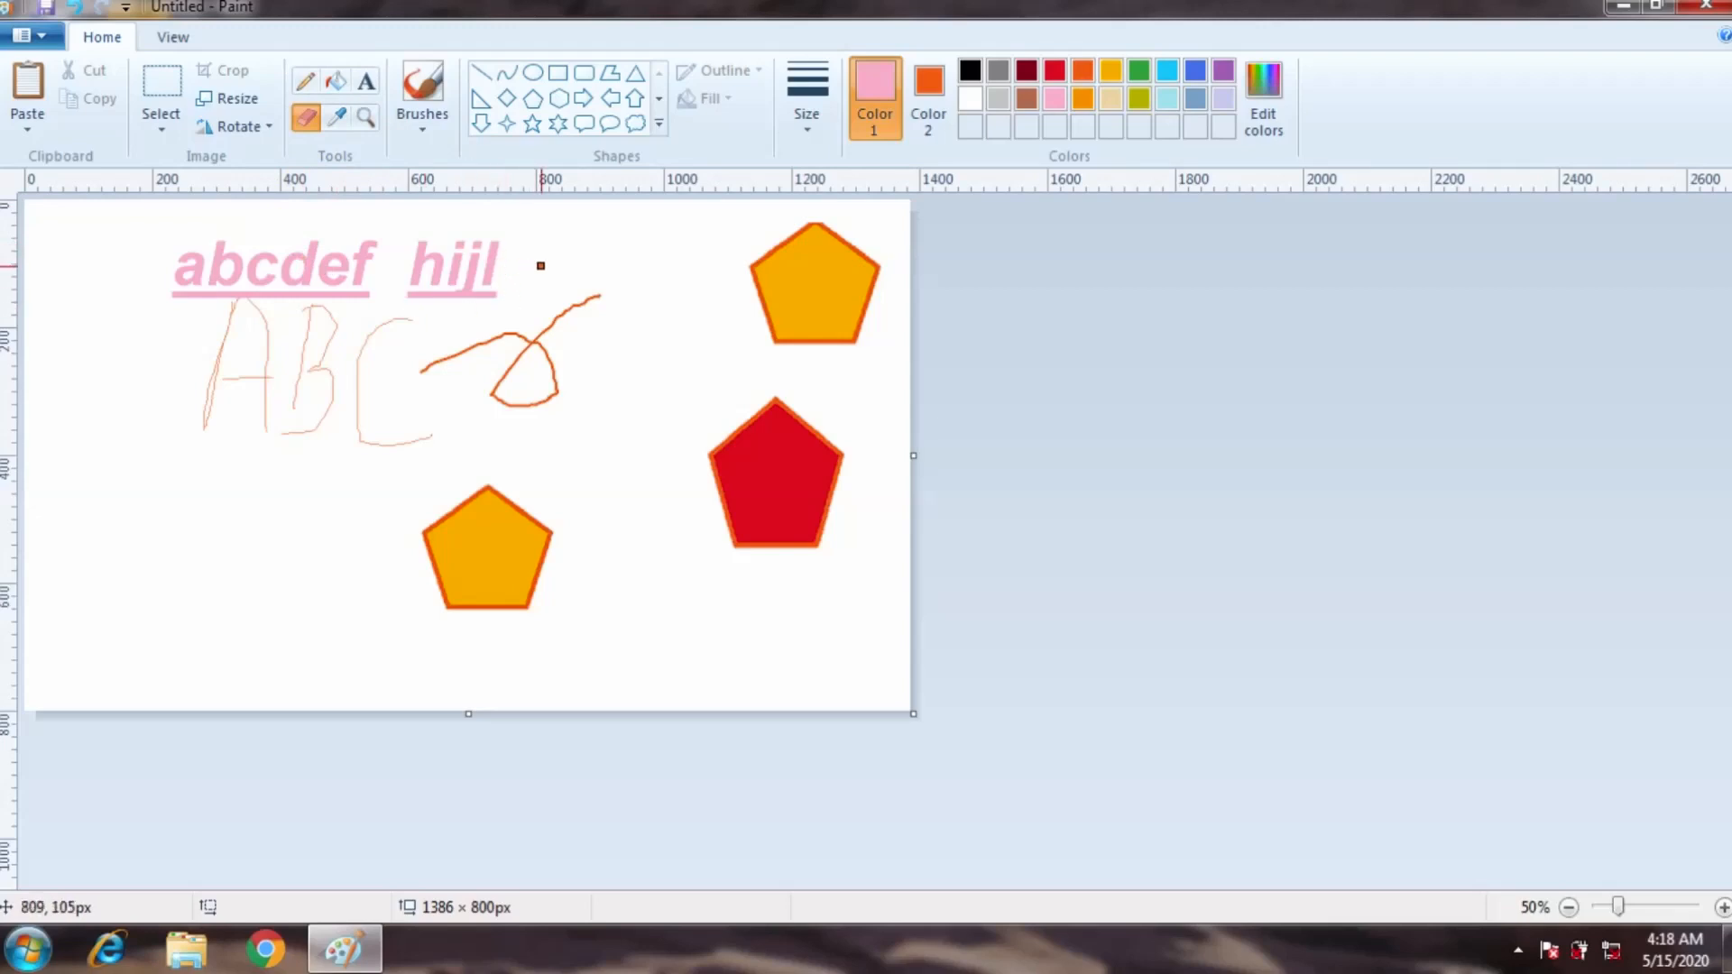
mouse_move(762, 231)
mouse_down()
mouse_move(786, 283)
mouse_move(803, 301)
mouse_move(783, 267)
mouse_move(812, 291)
mouse_up()
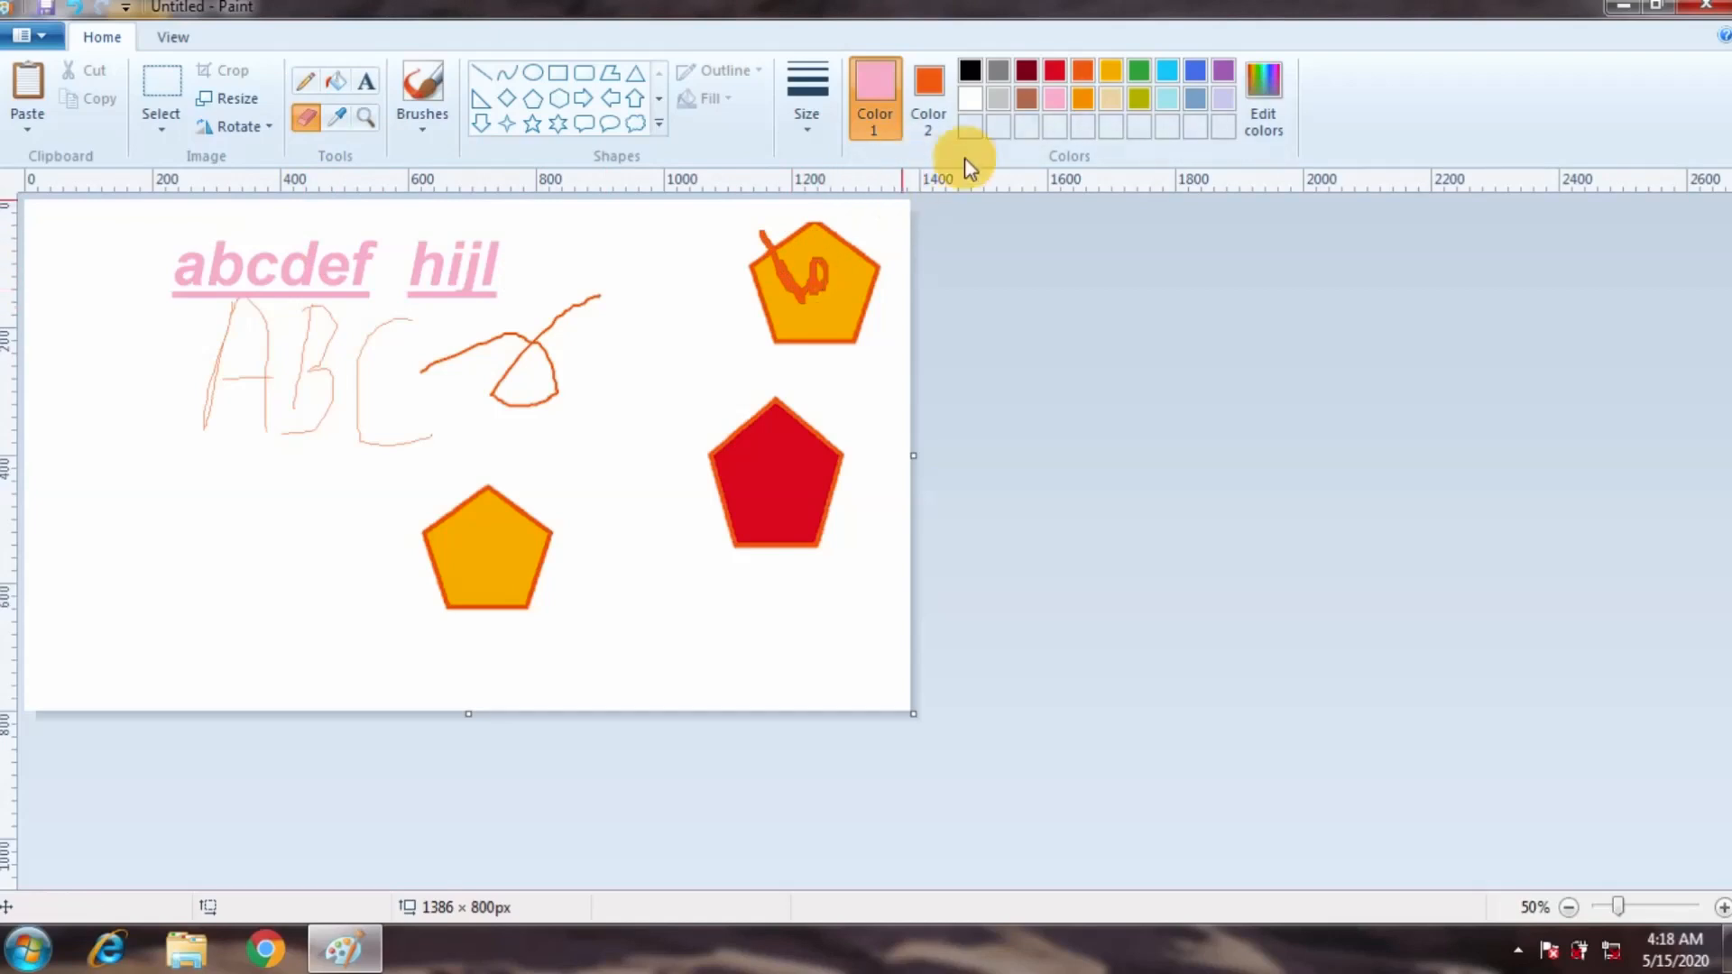
click(927, 92)
click(968, 99)
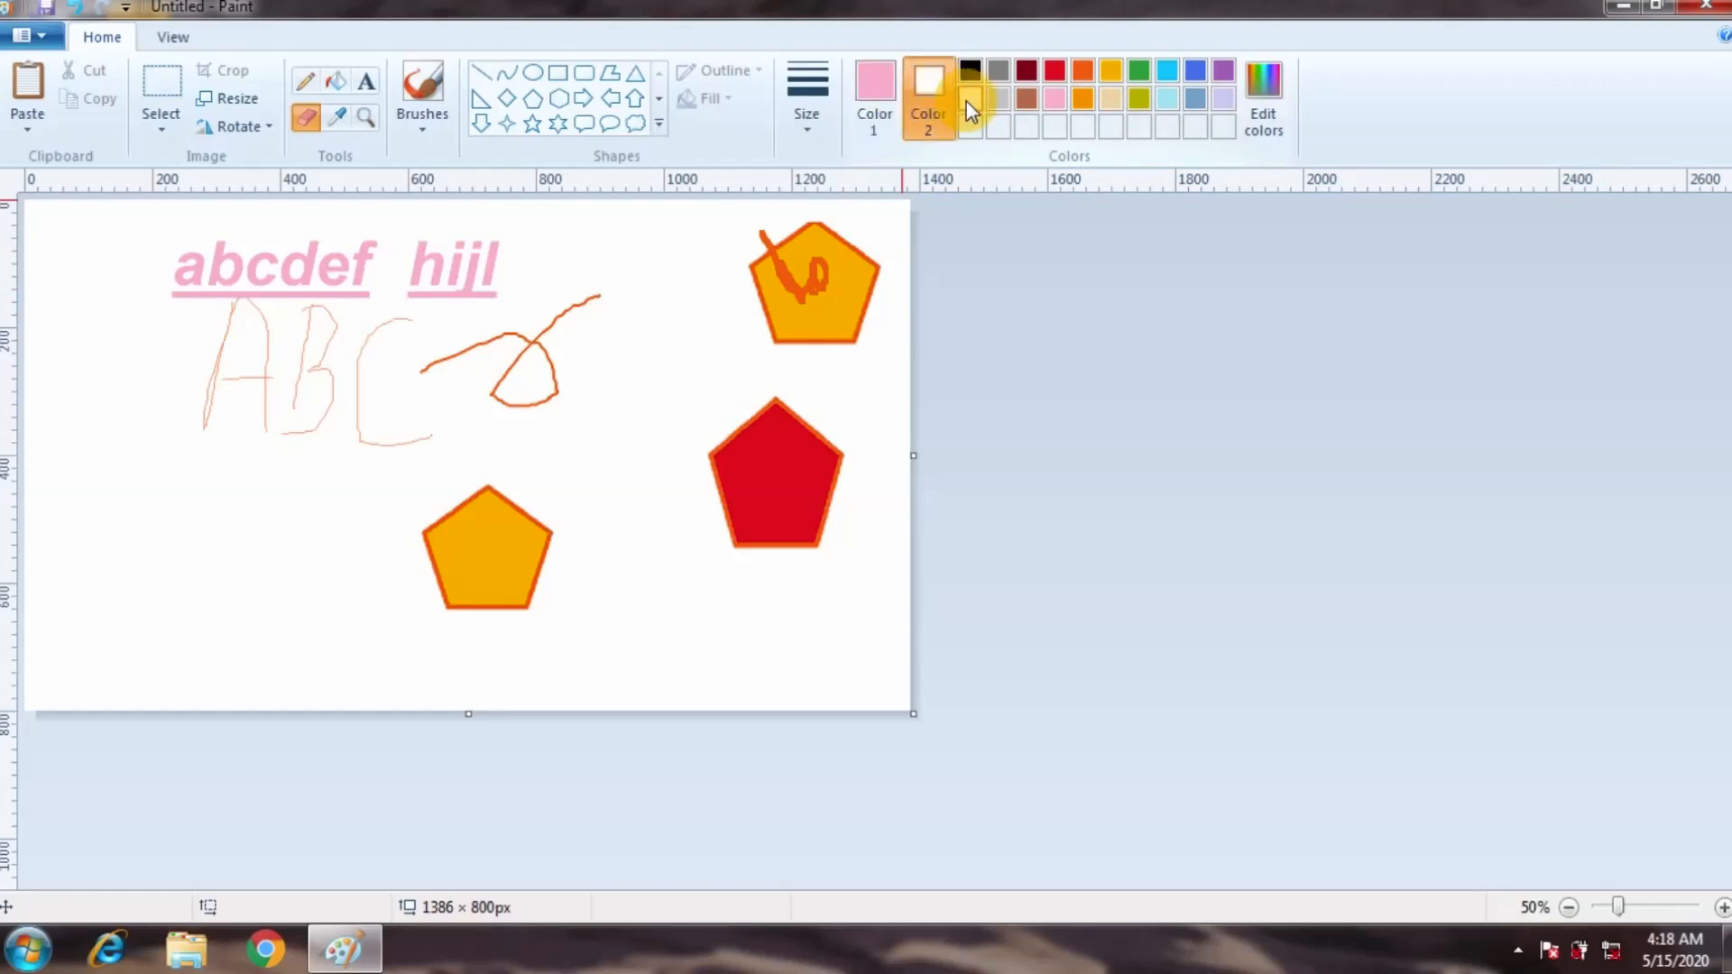
mouse_move(847, 303)
mouse_down()
mouse_move(776, 319)
mouse_move(854, 237)
mouse_move(772, 250)
mouse_move(828, 224)
mouse_move(795, 237)
mouse_move(825, 252)
mouse_move(776, 272)
mouse_move(821, 339)
mouse_move(893, 283)
mouse_move(848, 307)
mouse_move(830, 268)
mouse_move(847, 275)
mouse_move(841, 314)
mouse_move(828, 296)
mouse_move(865, 285)
mouse_up()
click(1137, 90)
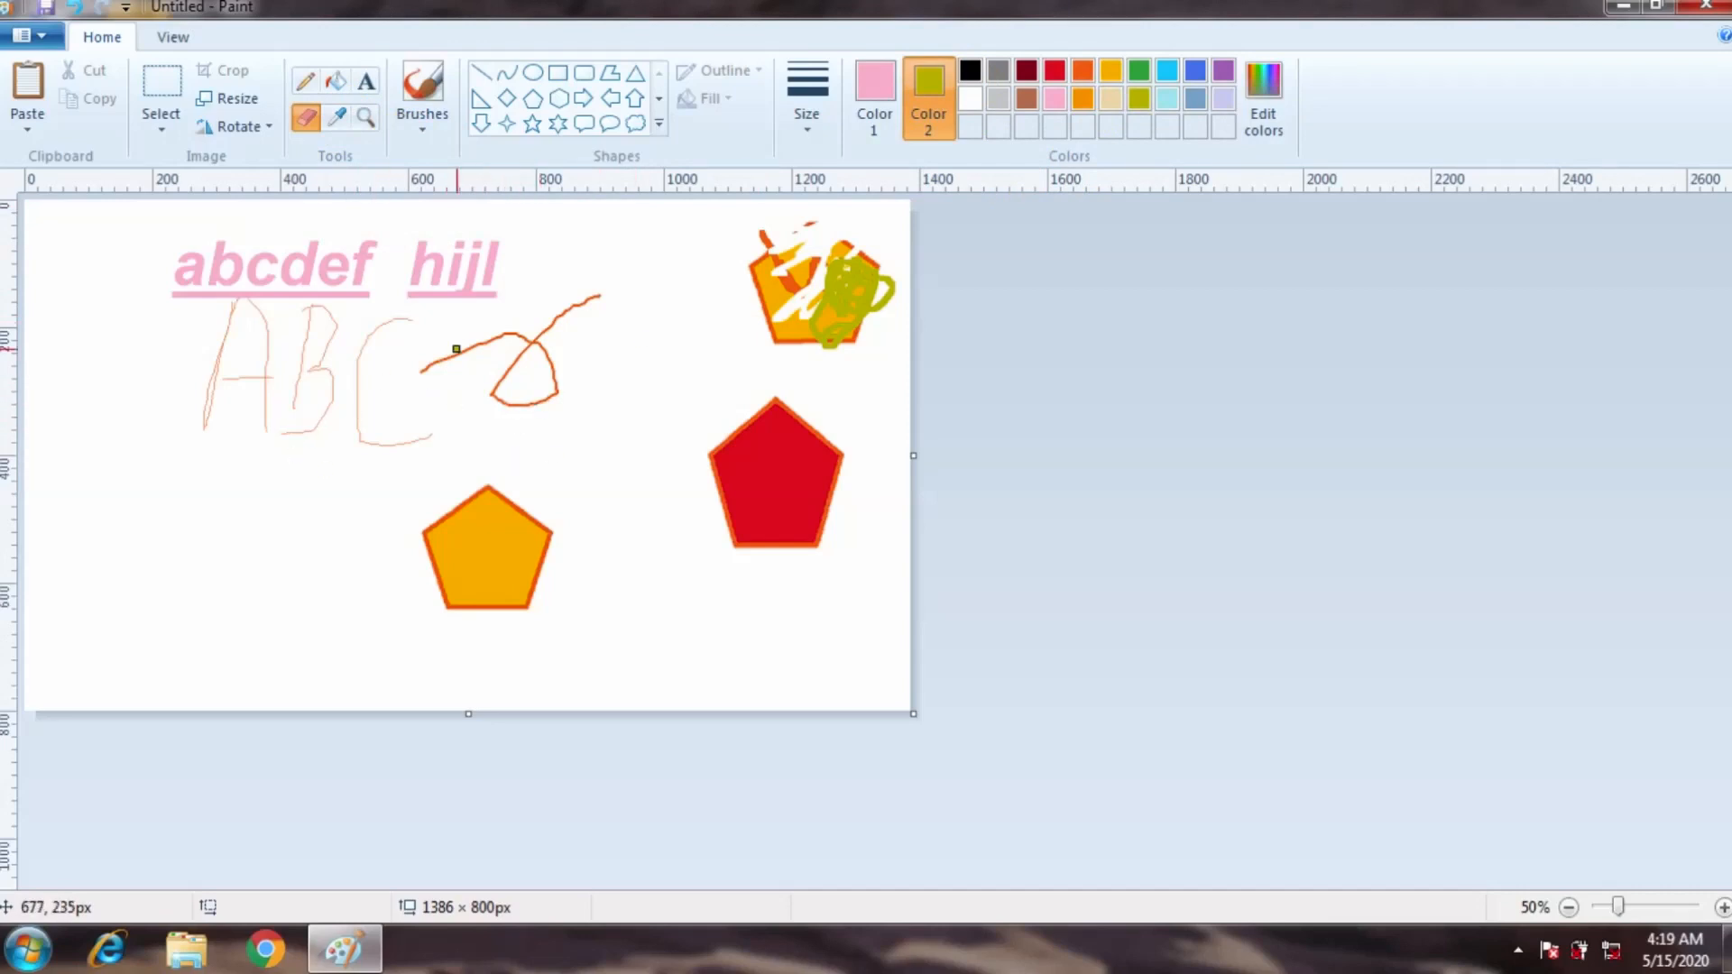
Pick the red pentagon's fill as Color 1 and draw a pentagon about 317 × 287 px below the handwritten letters.
click(336, 119)
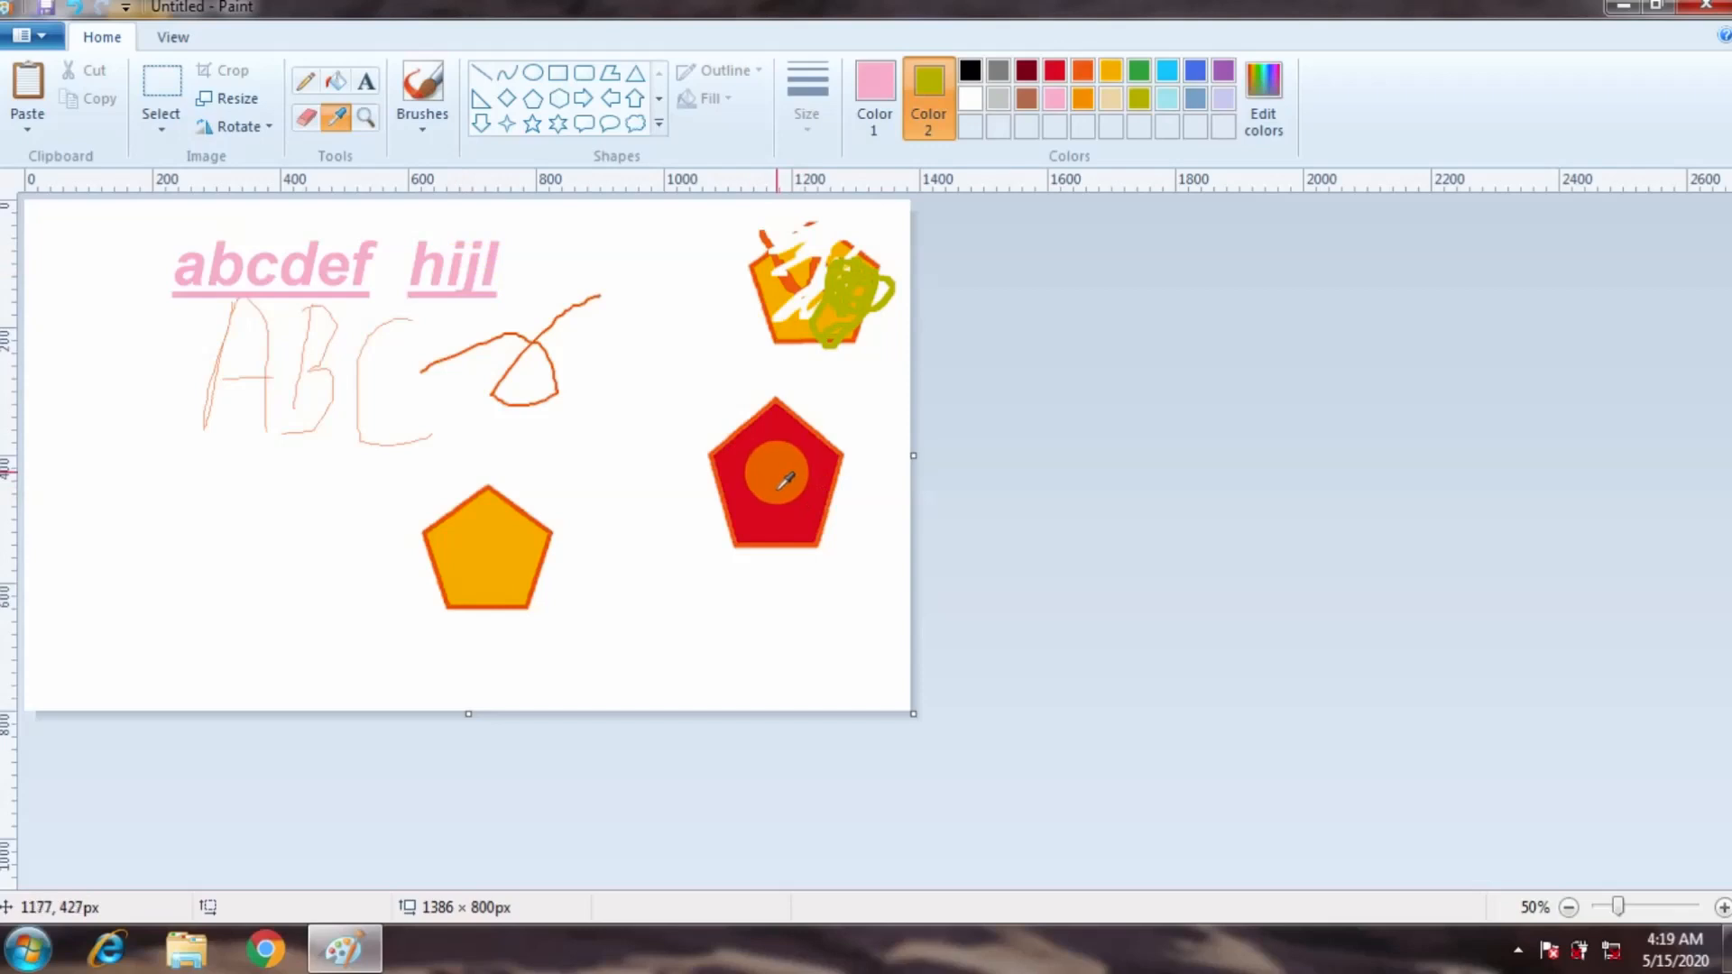
click(782, 467)
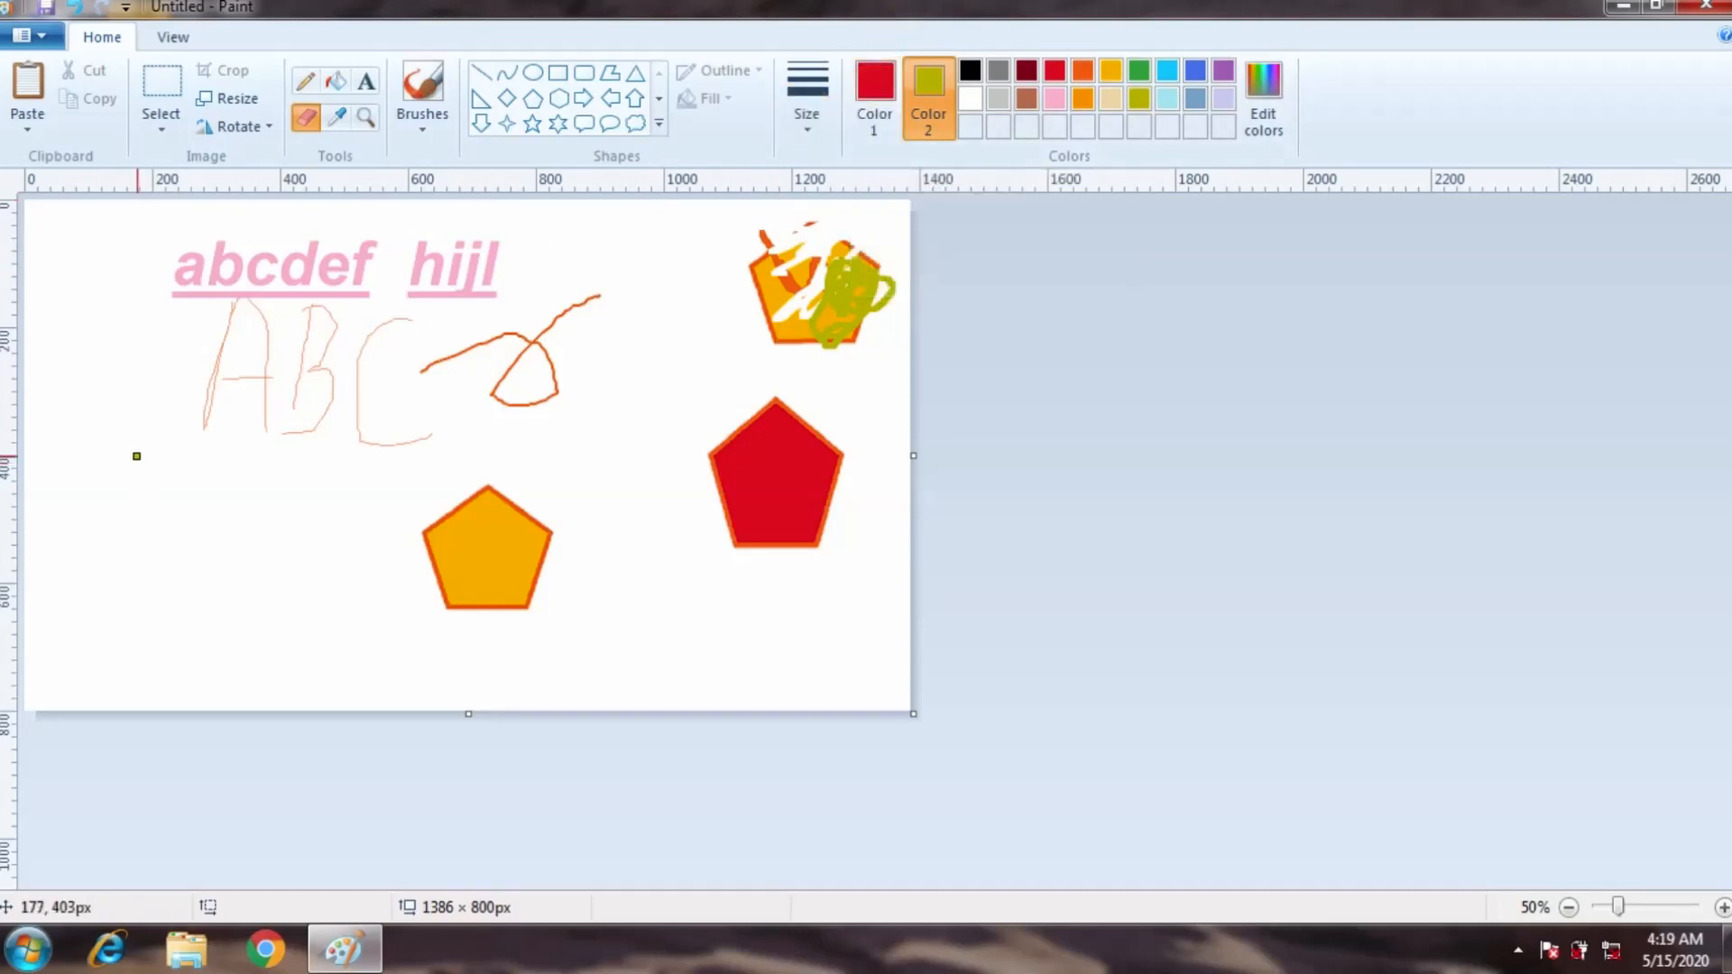
click(534, 100)
drag(159, 437, 362, 620)
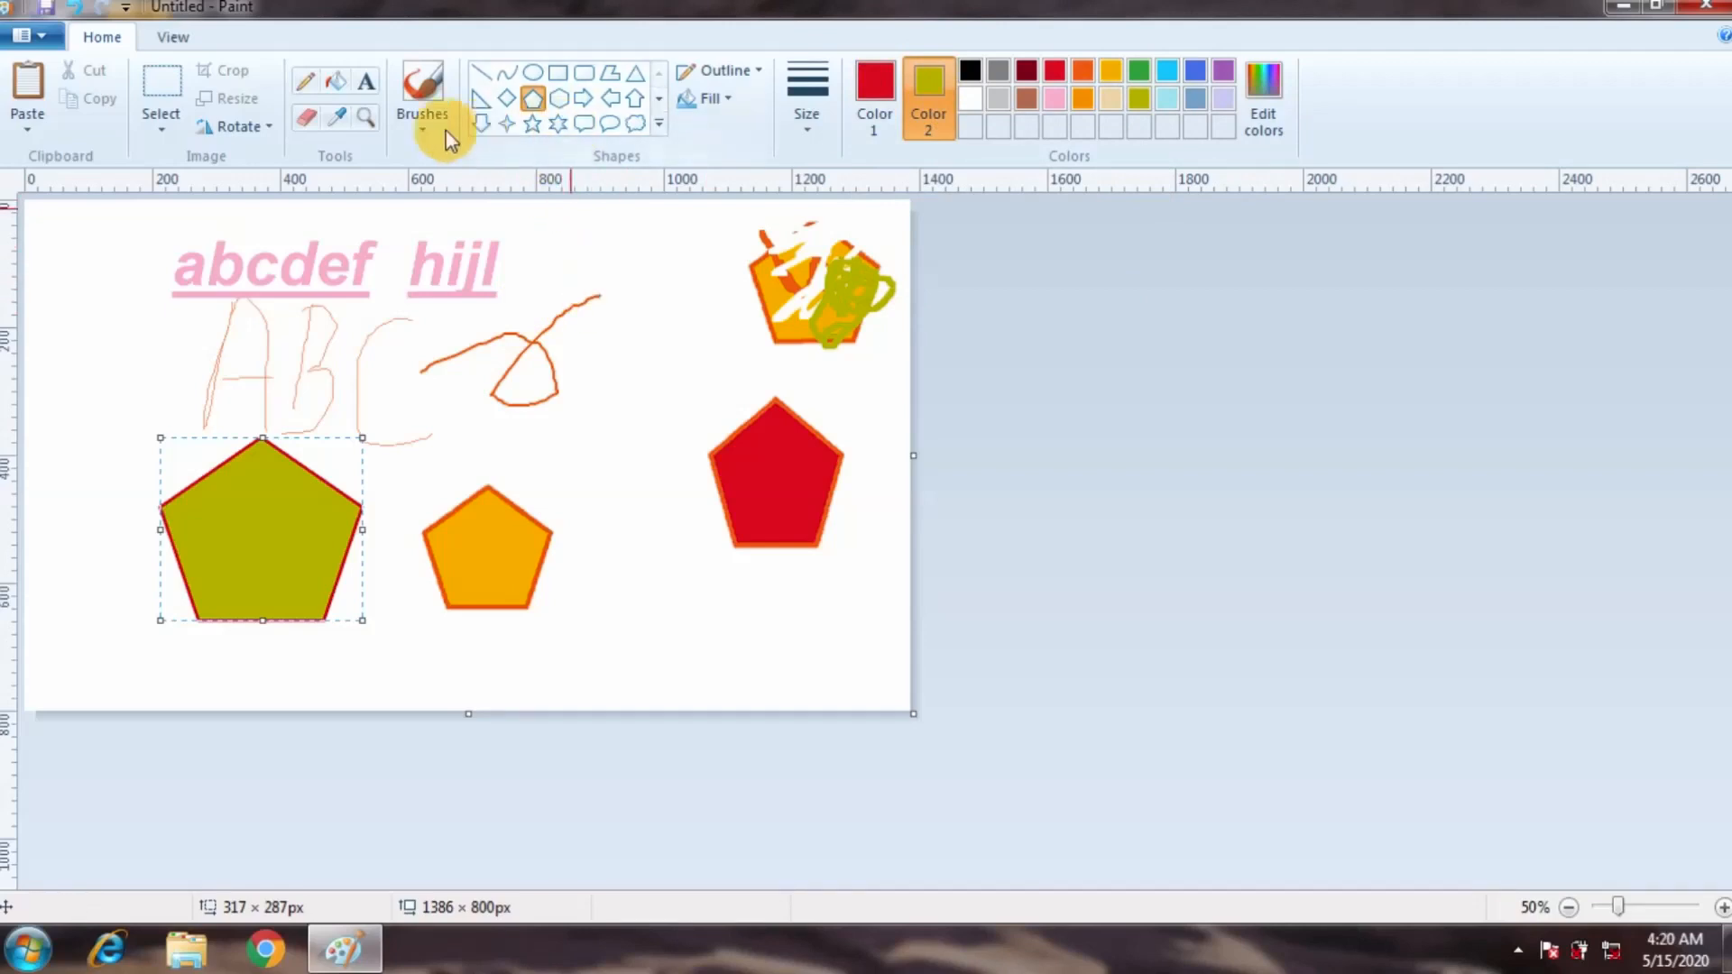
Magnify the text area to 100%, undo the olive green pentagon and return the zoom to 50%.
click(364, 116)
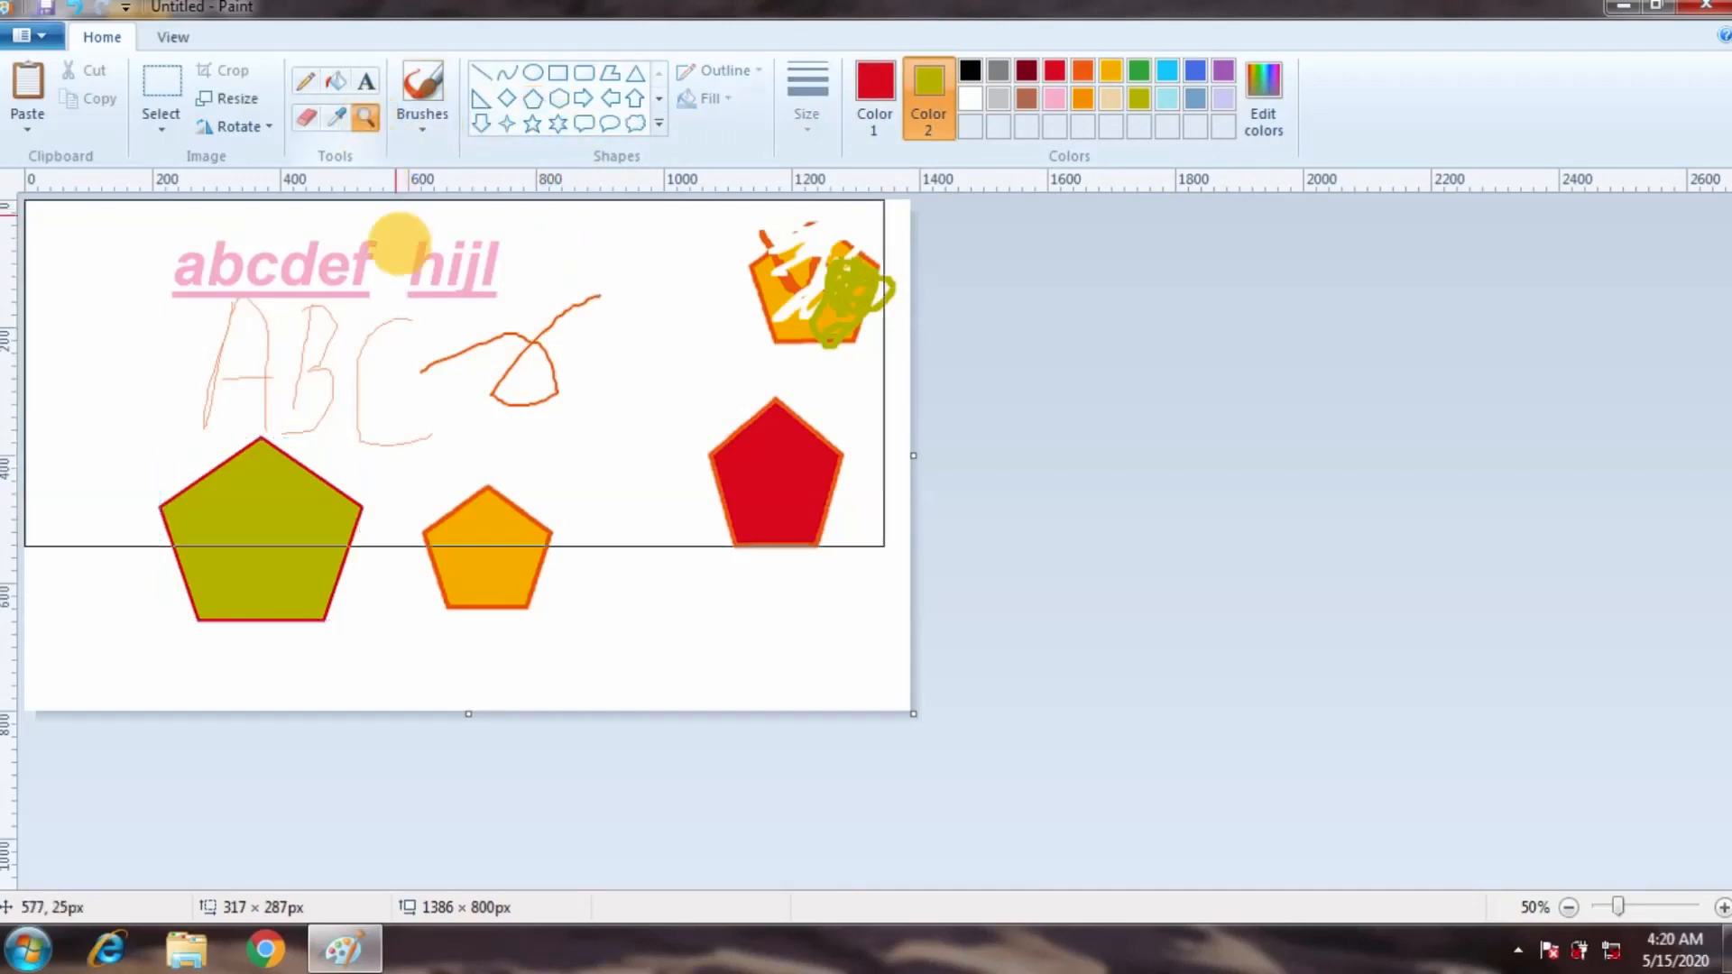
click(221, 257)
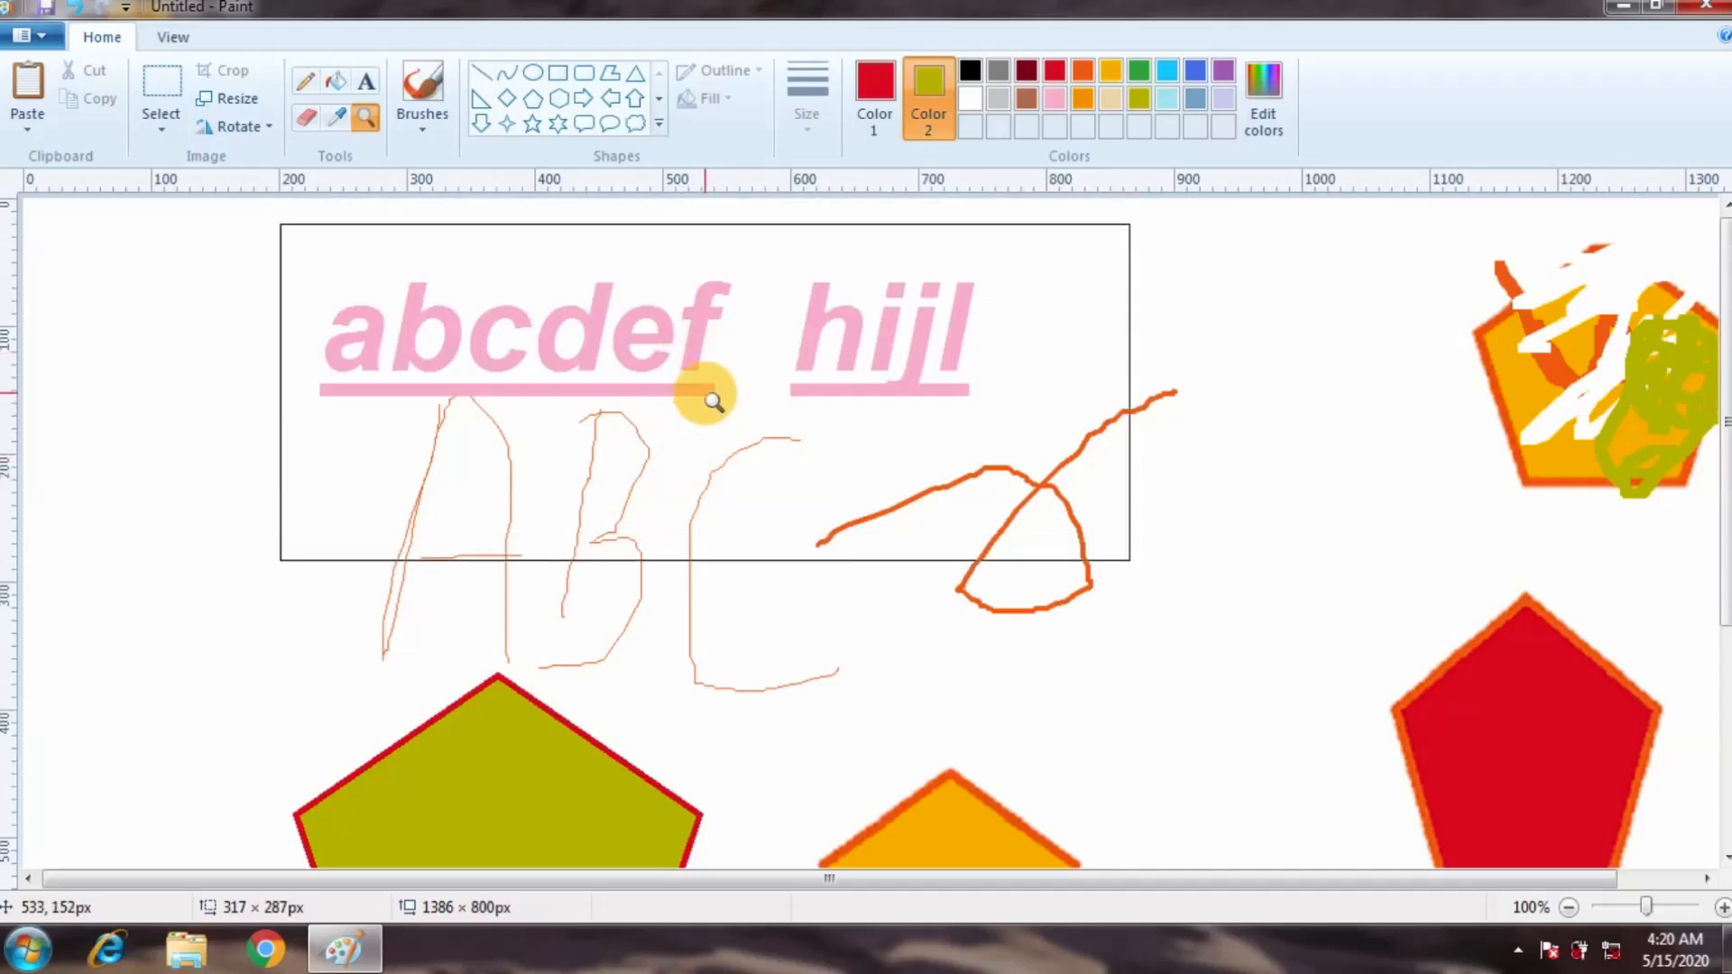
key(ctrl+z)
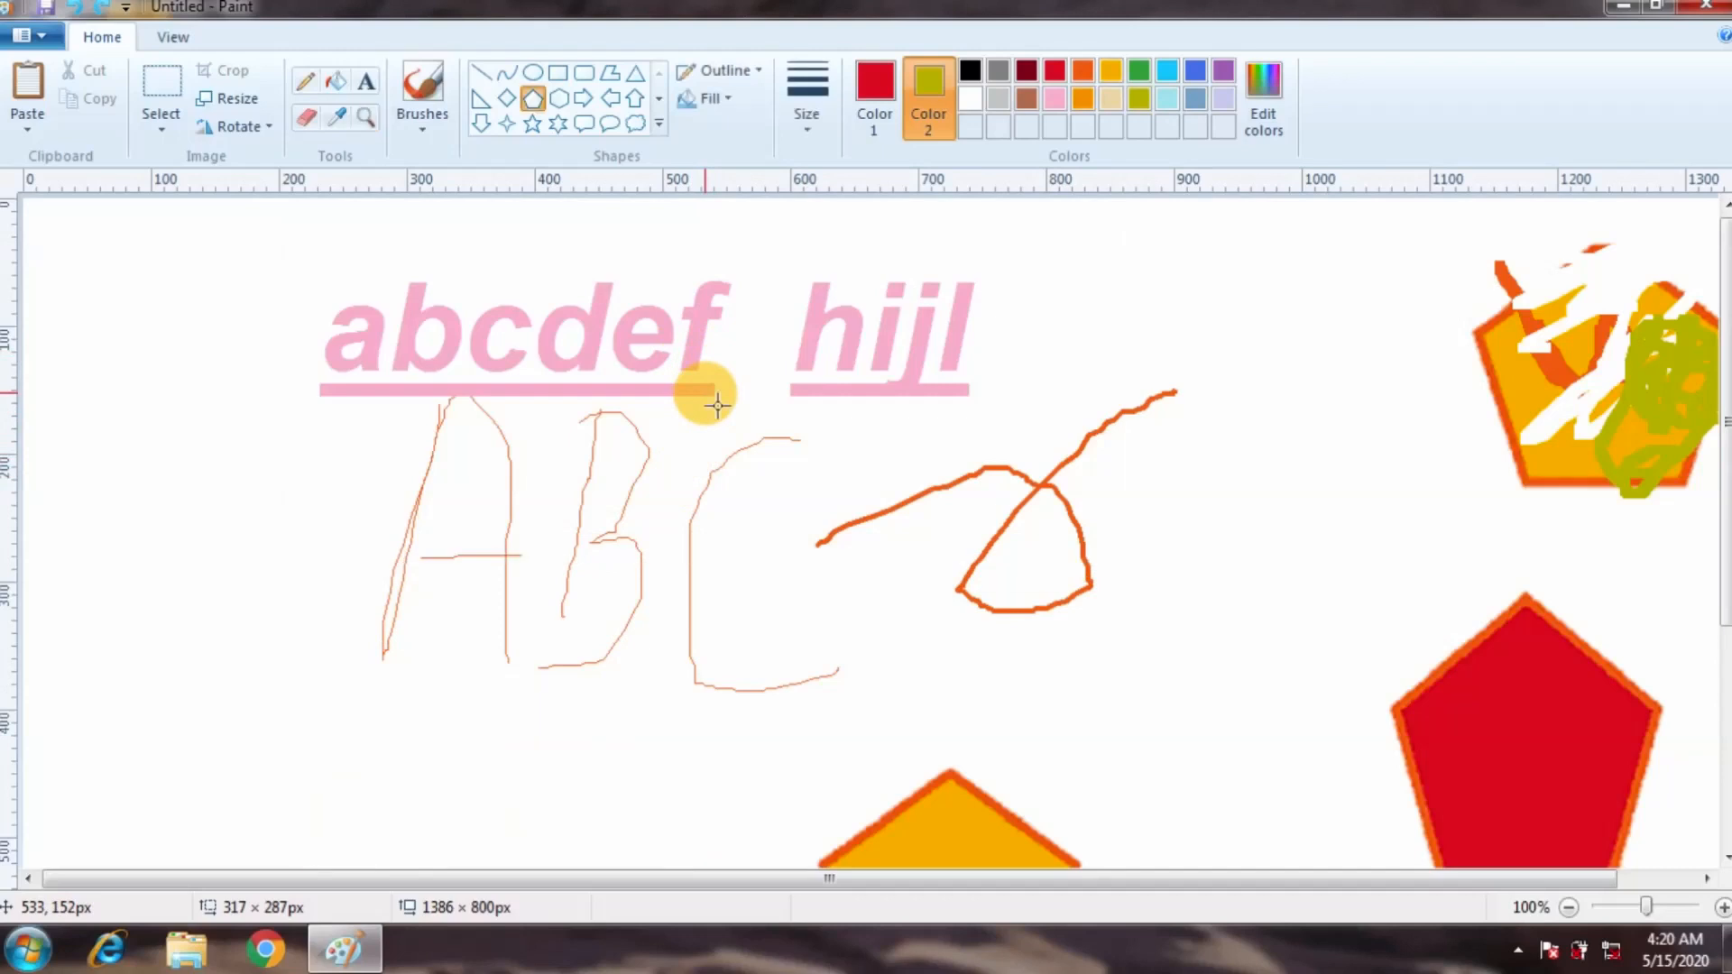
click(532, 97)
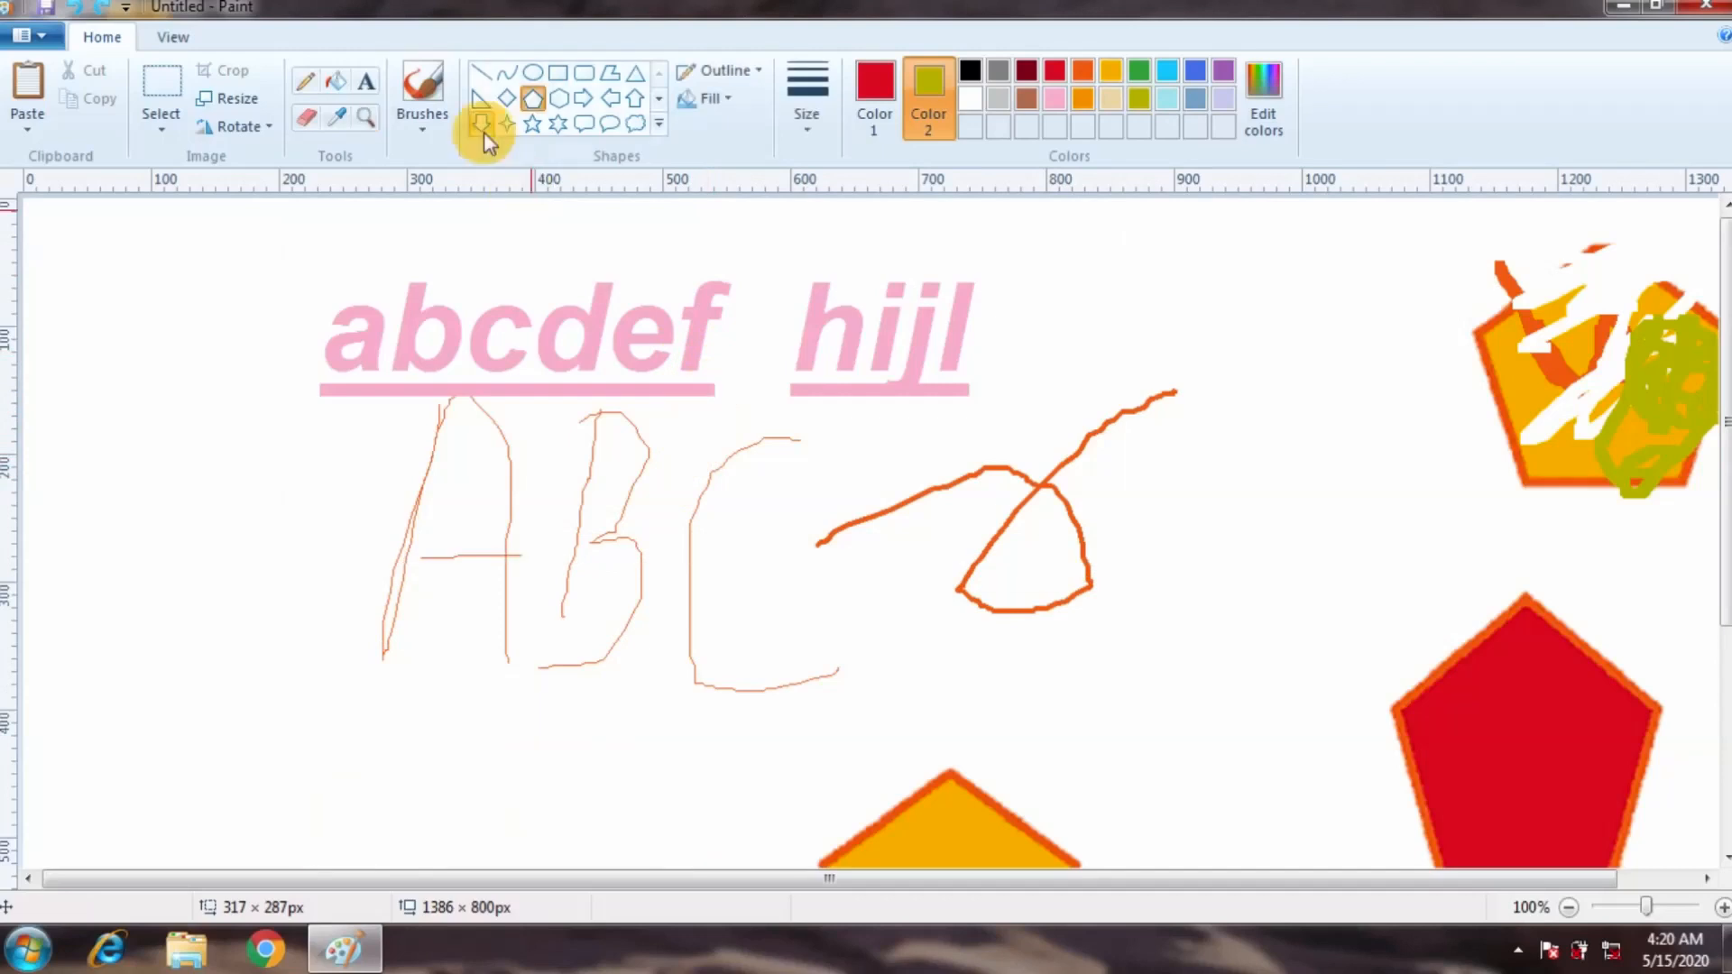
click(1621, 902)
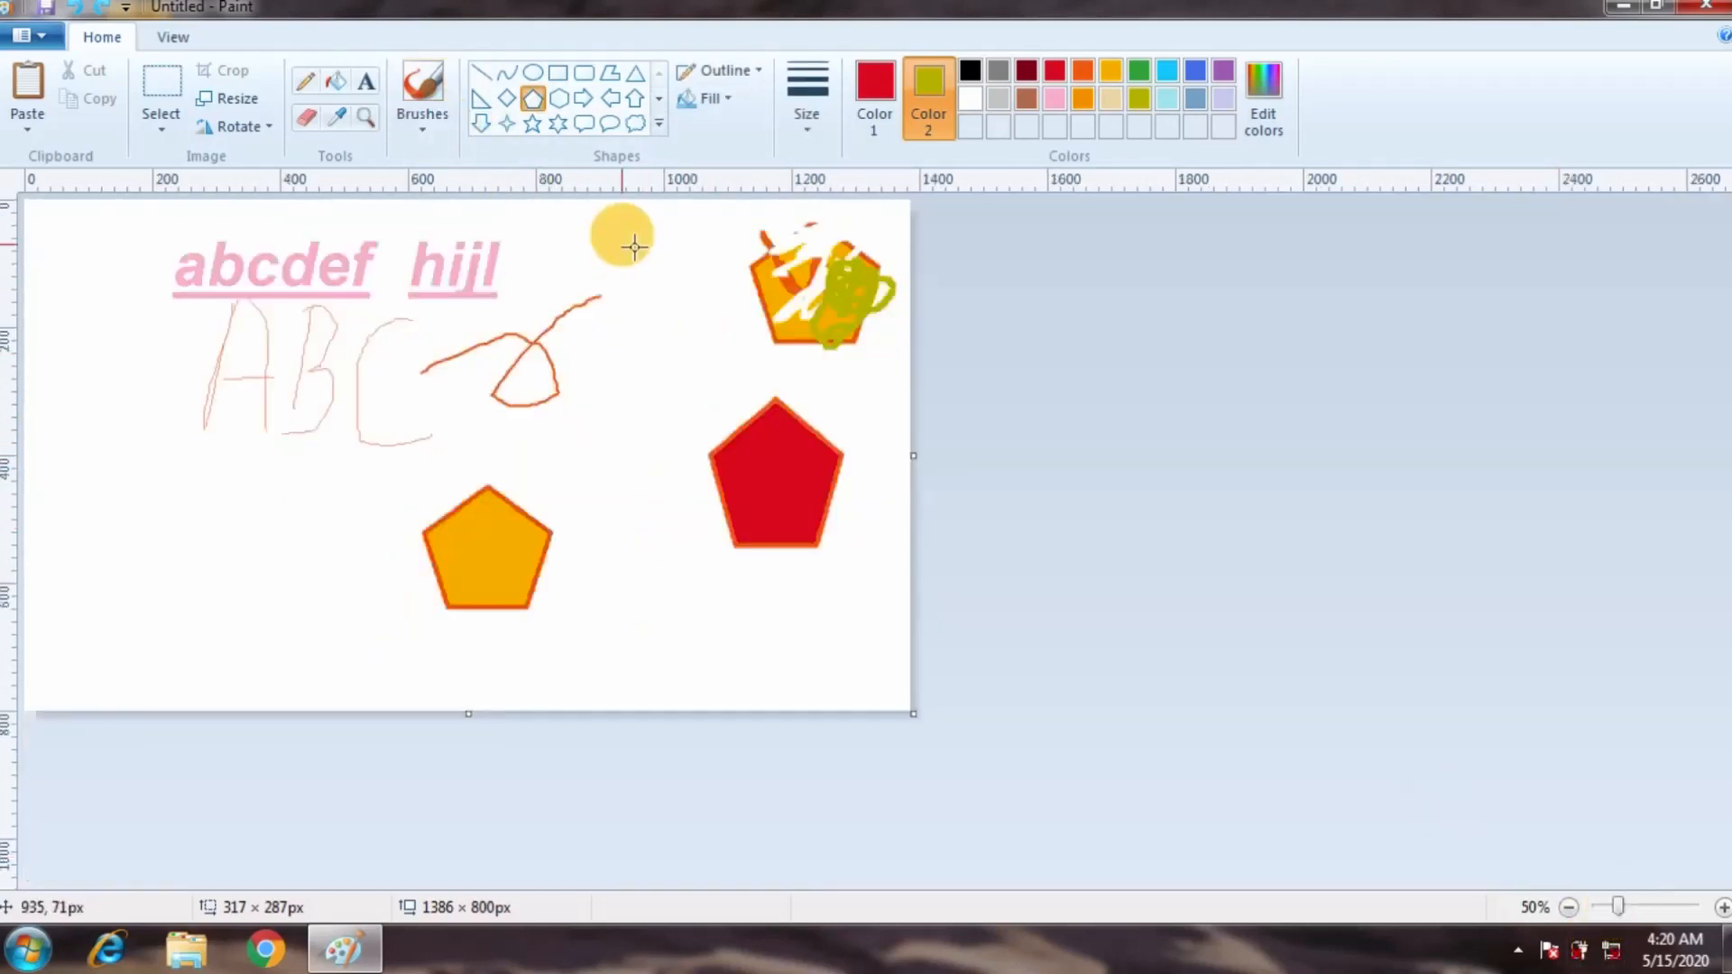
Scribble inside the lower yellow-orange pentagon with the red brush and set Color 1 to yellow-orange.
click(427, 93)
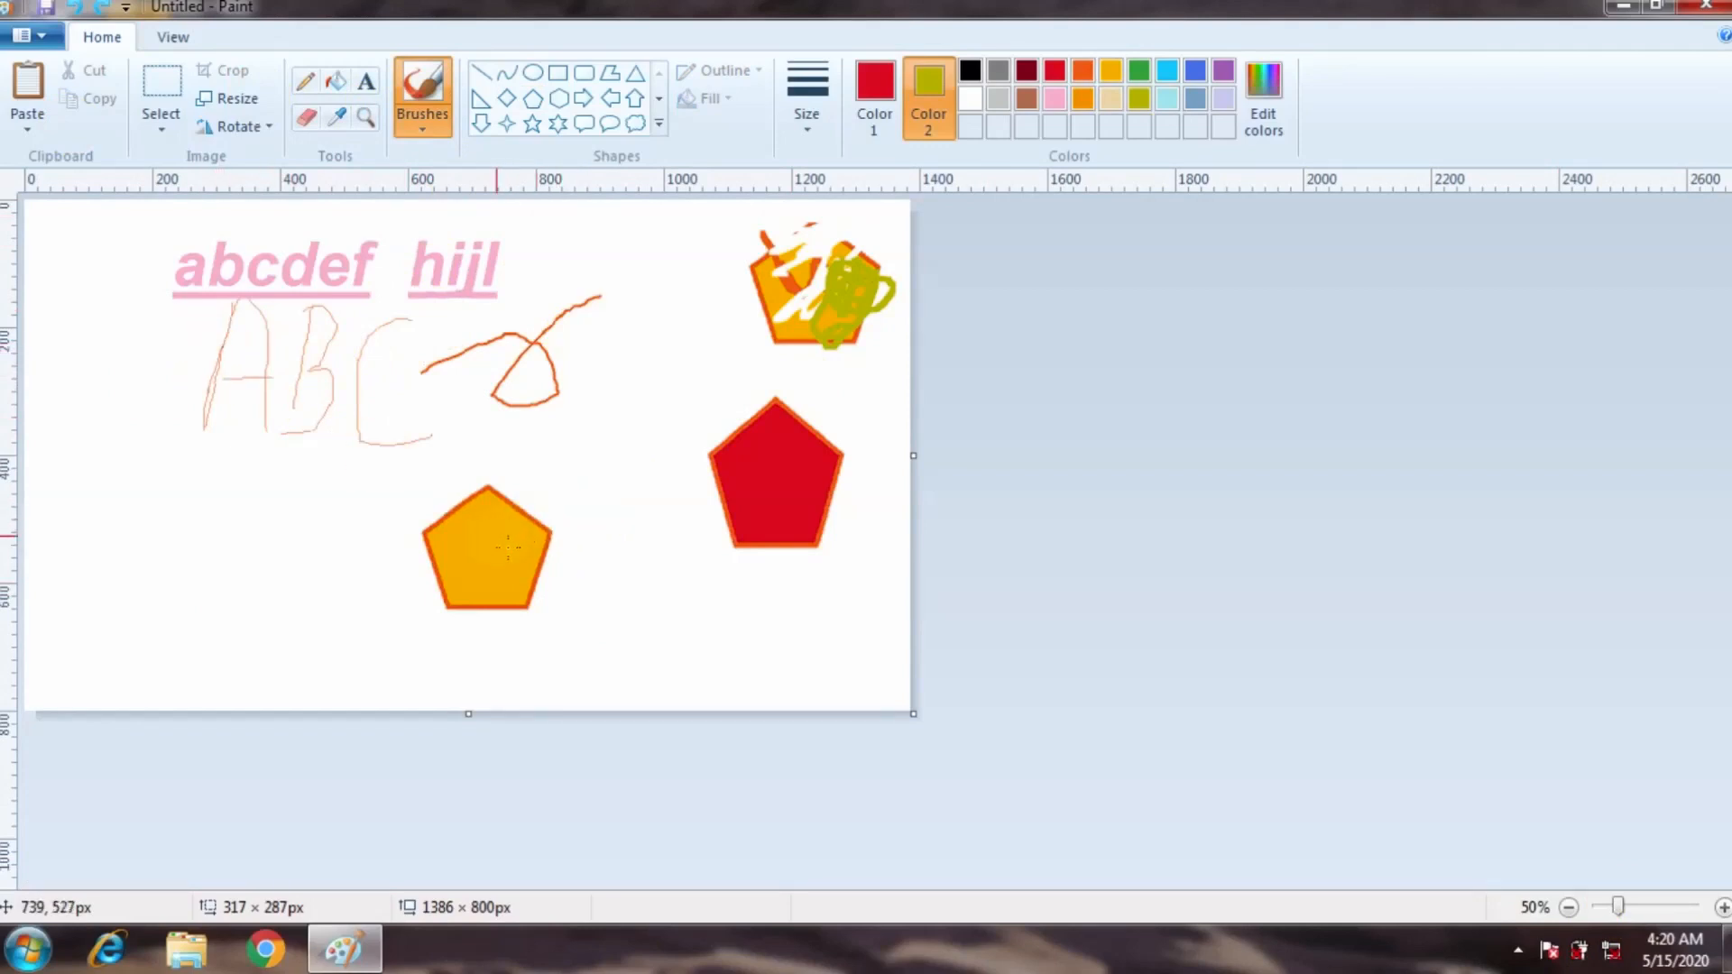
mouse_move(502, 547)
mouse_down()
mouse_move(507, 524)
mouse_move(478, 585)
mouse_move(511, 562)
mouse_move(492, 555)
mouse_up()
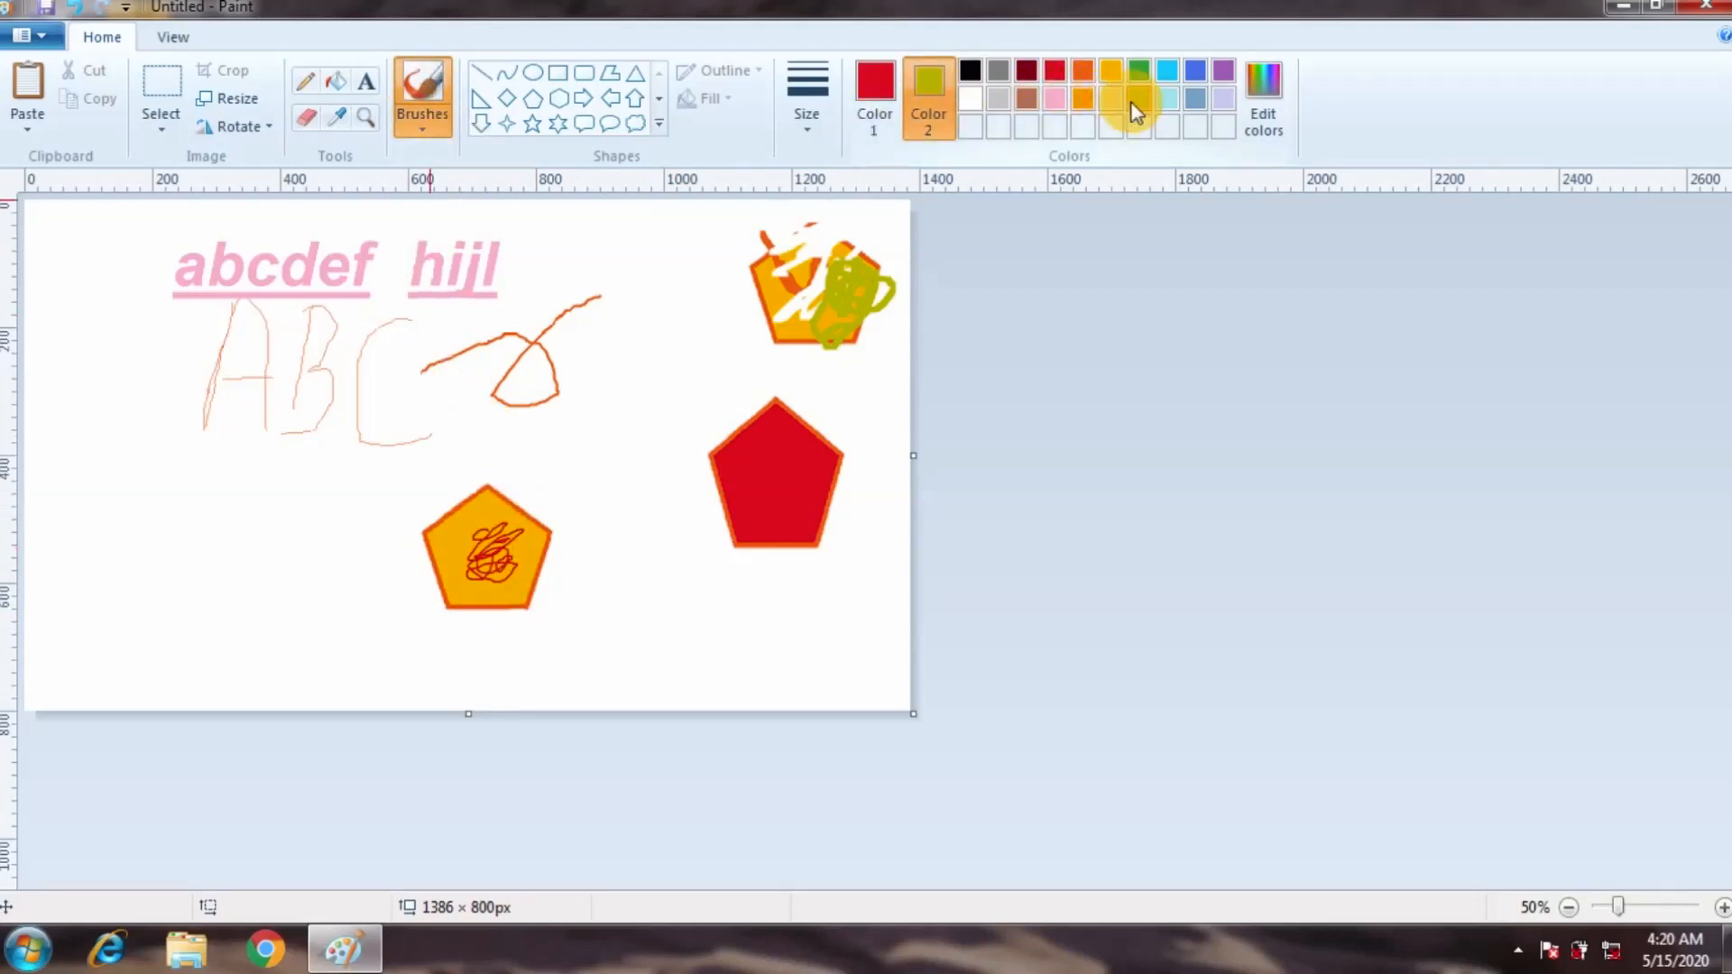
click(879, 79)
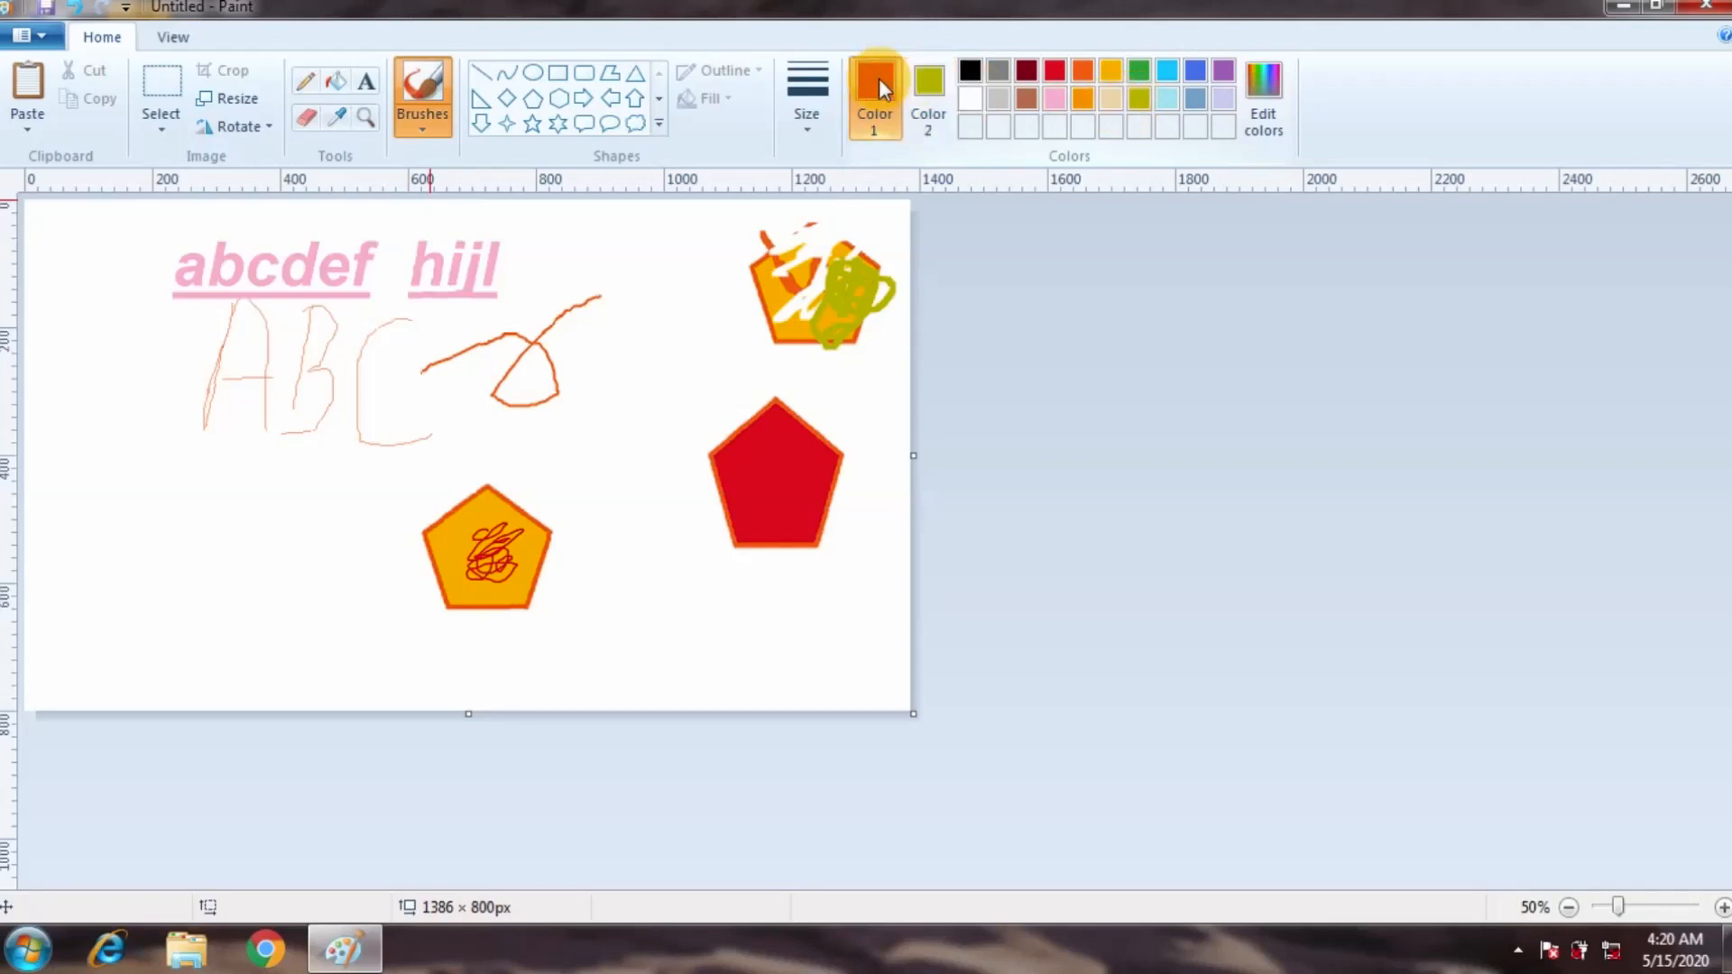
click(1112, 72)
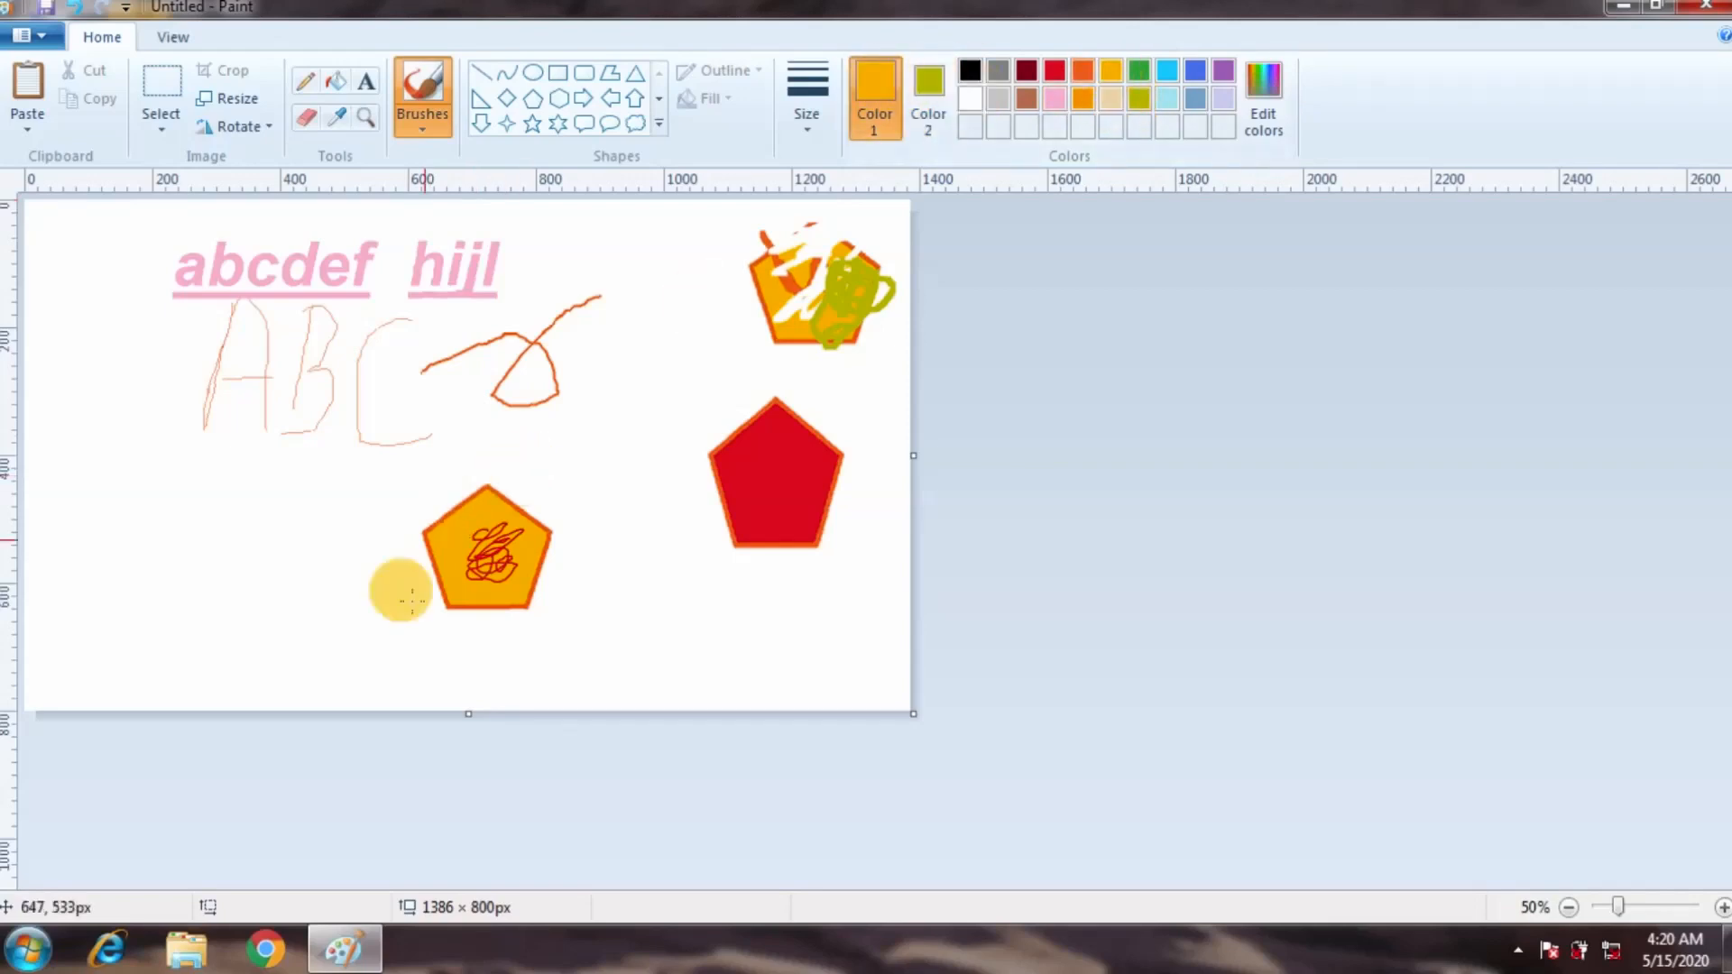
Scribble yellow-orange over the red pentagon with the regular brush and Calligraphy brush 1, adding a calligraphy stroke across "hijl".
mouse_move(774, 484)
mouse_down()
mouse_move(765, 470)
mouse_move(755, 516)
mouse_move(785, 450)
mouse_move(756, 500)
mouse_move(763, 479)
mouse_up()
click(422, 127)
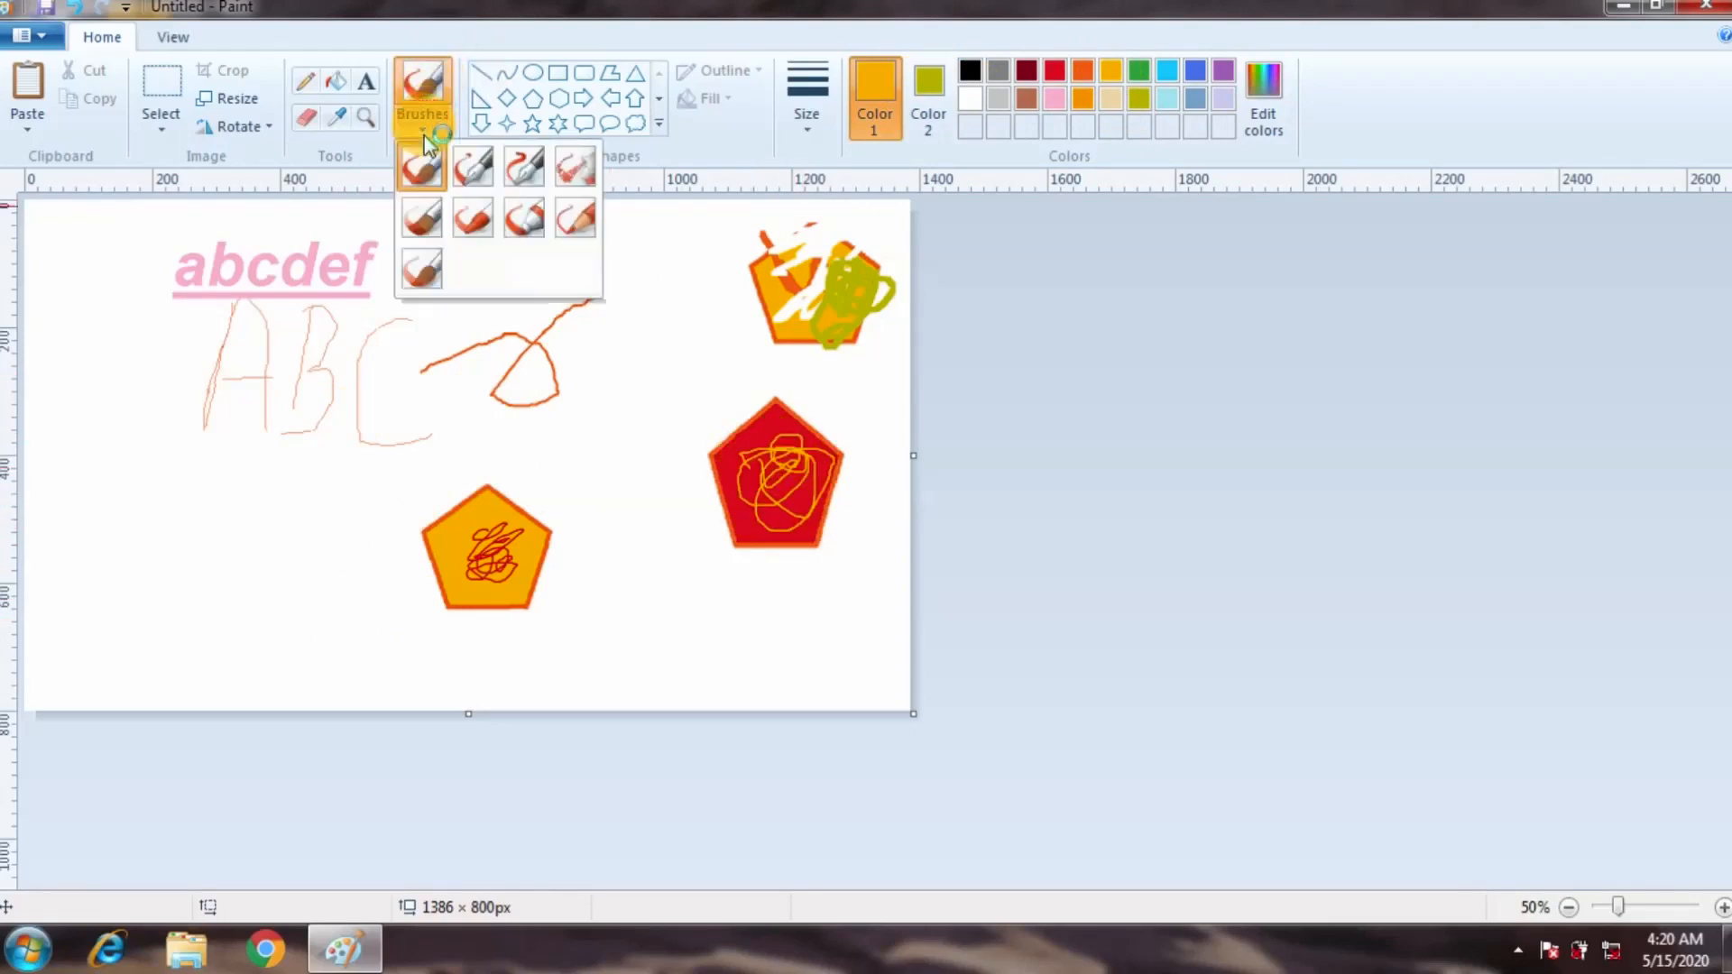
click(475, 170)
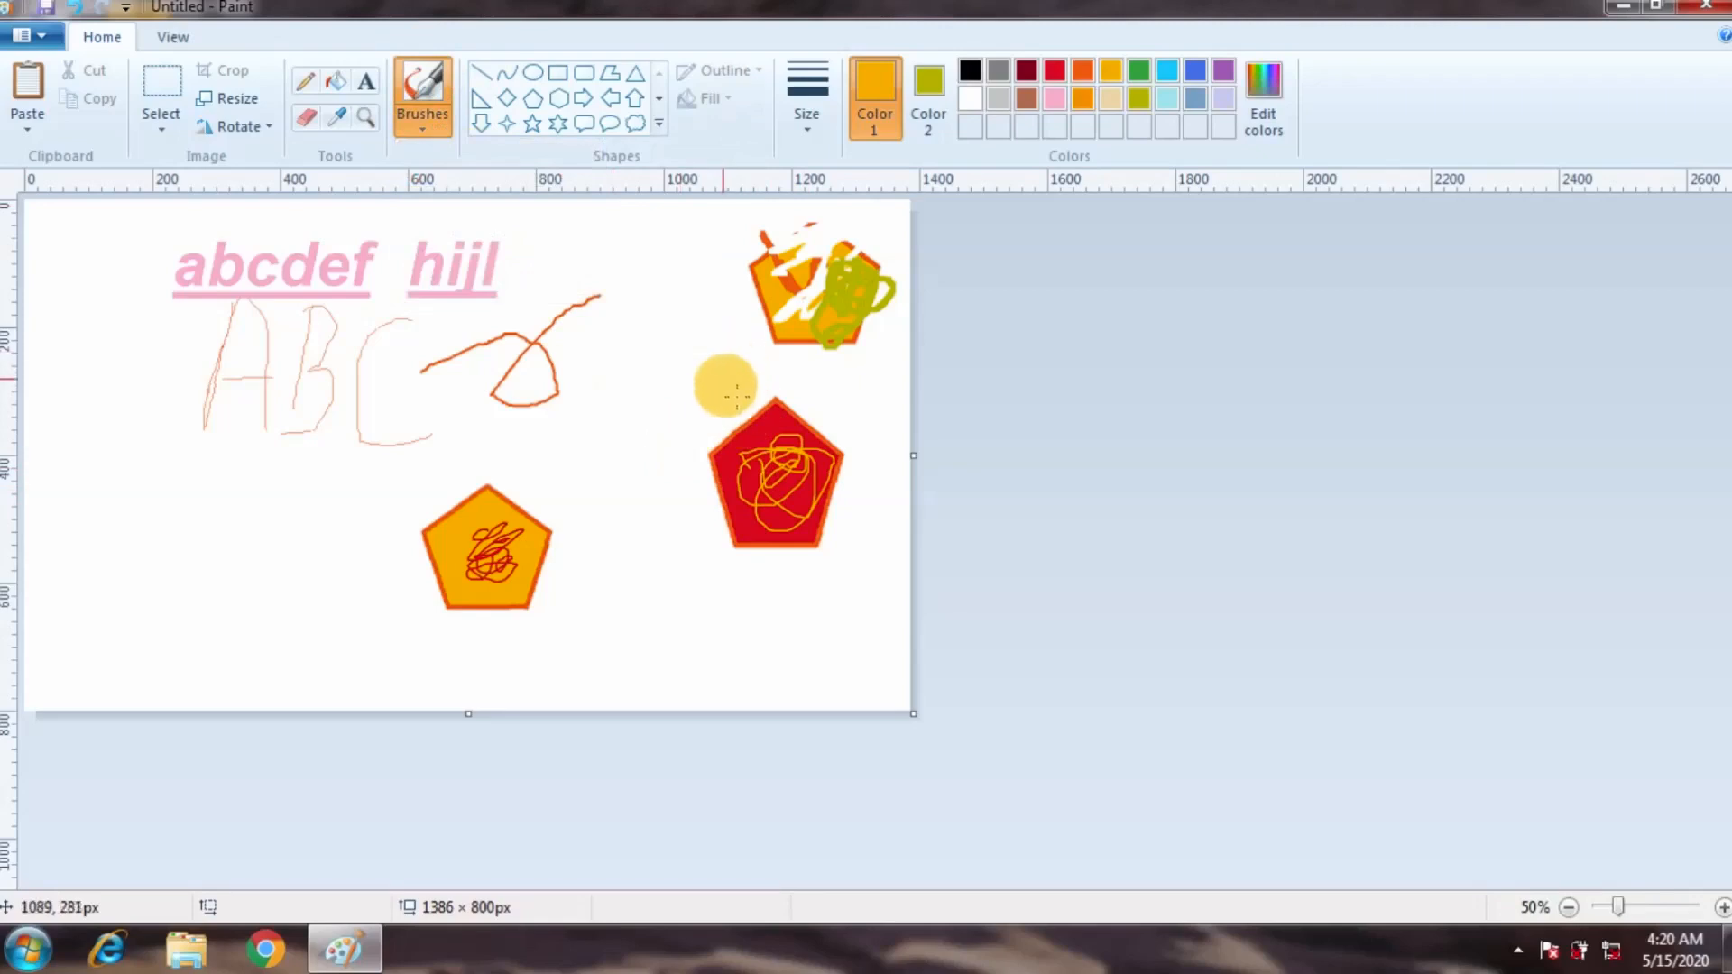
mouse_move(749, 406)
mouse_down()
mouse_move(791, 451)
mouse_move(733, 451)
mouse_move(653, 393)
mouse_move(588, 410)
mouse_up()
drag(397, 249, 546, 274)
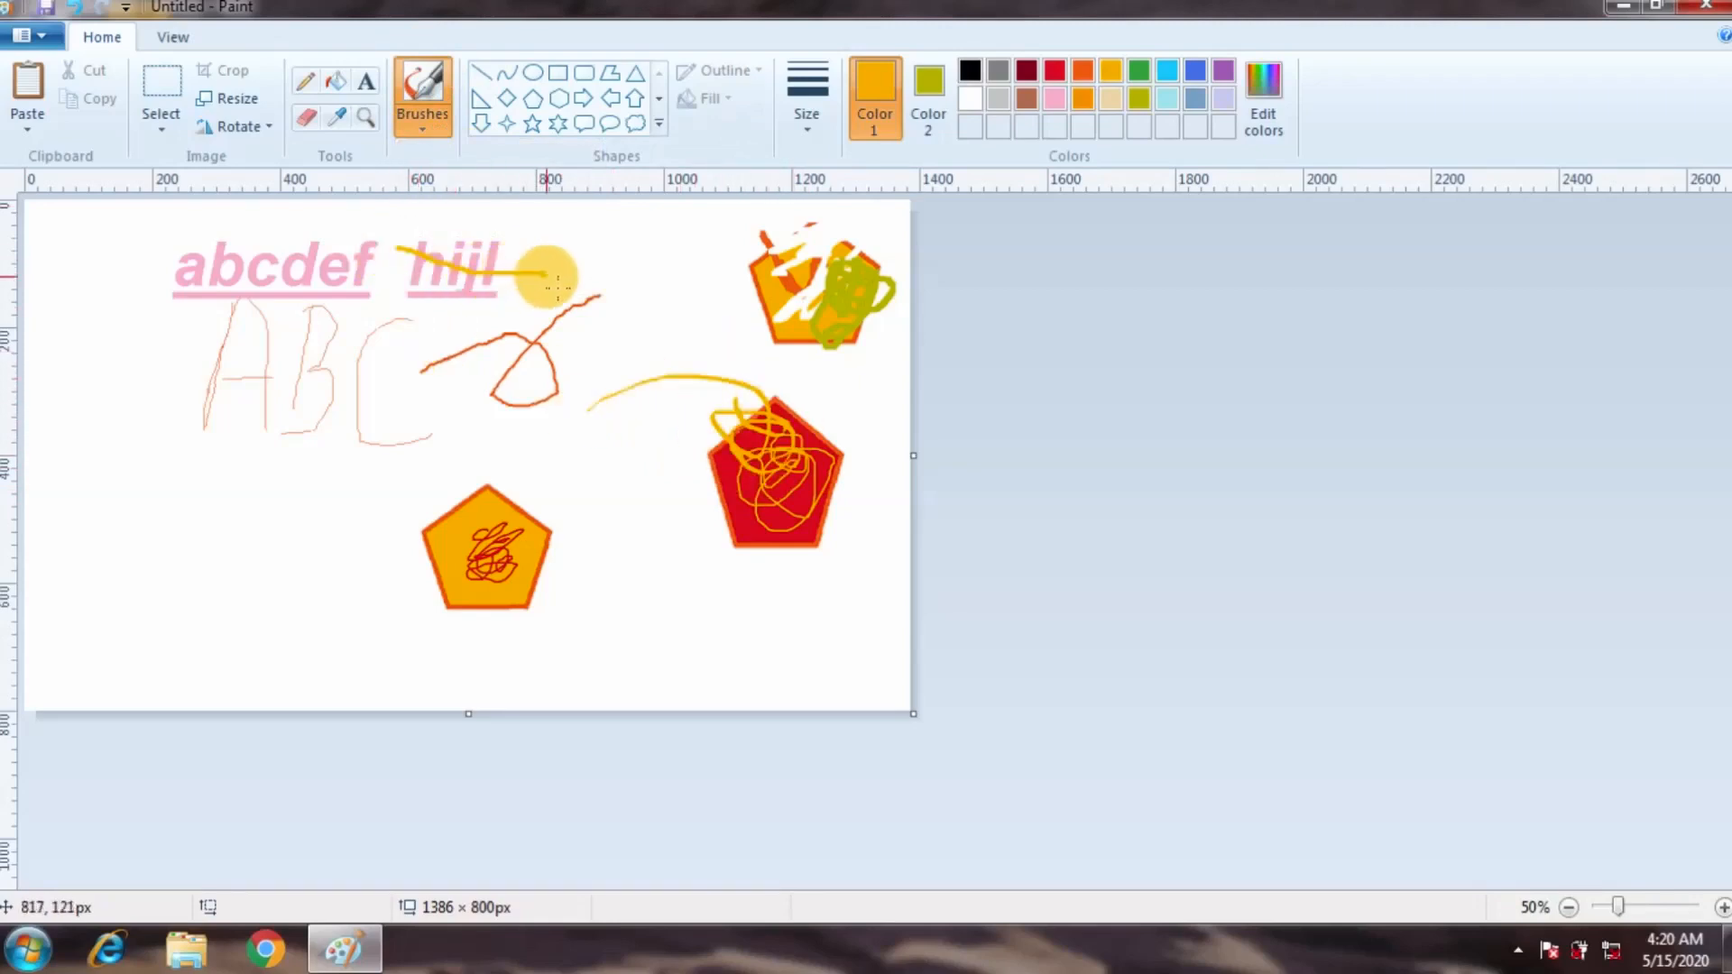
Use Calligraphy brush 2 to stroke yellow-orange across "abcdef", and light gray from "hijl" to the uppermost pentagon.
click(425, 132)
click(530, 161)
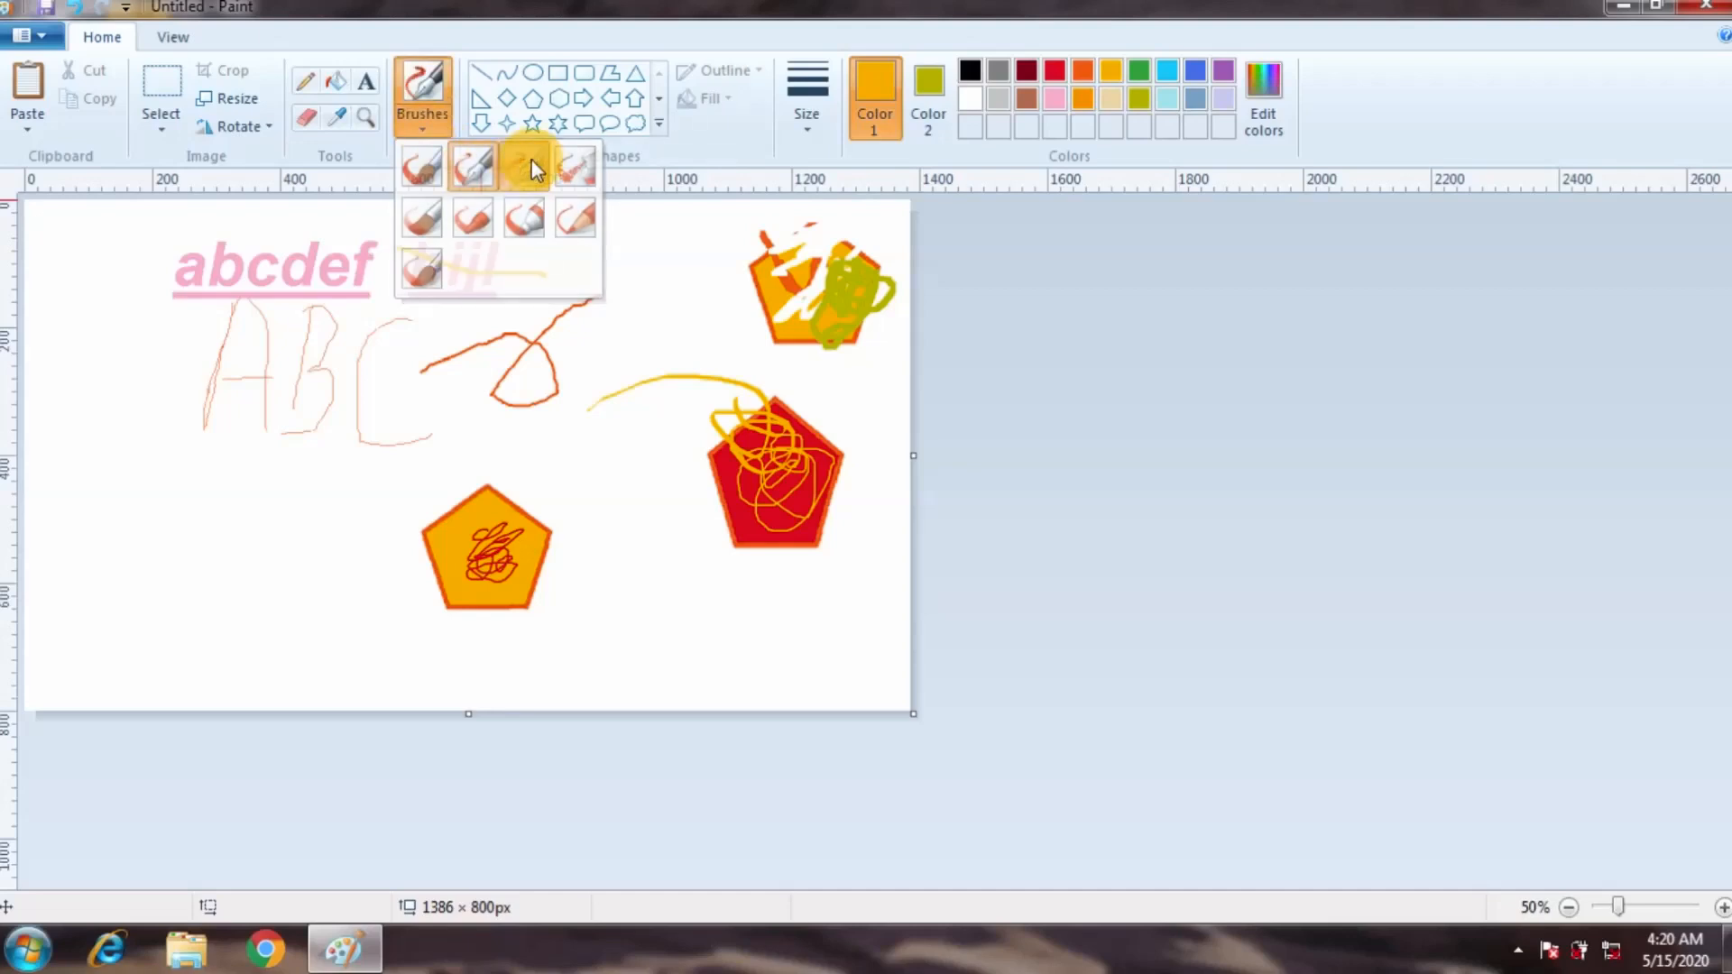
mouse_move(343, 266)
mouse_down()
mouse_move(371, 279)
mouse_move(301, 263)
mouse_move(233, 286)
mouse_up()
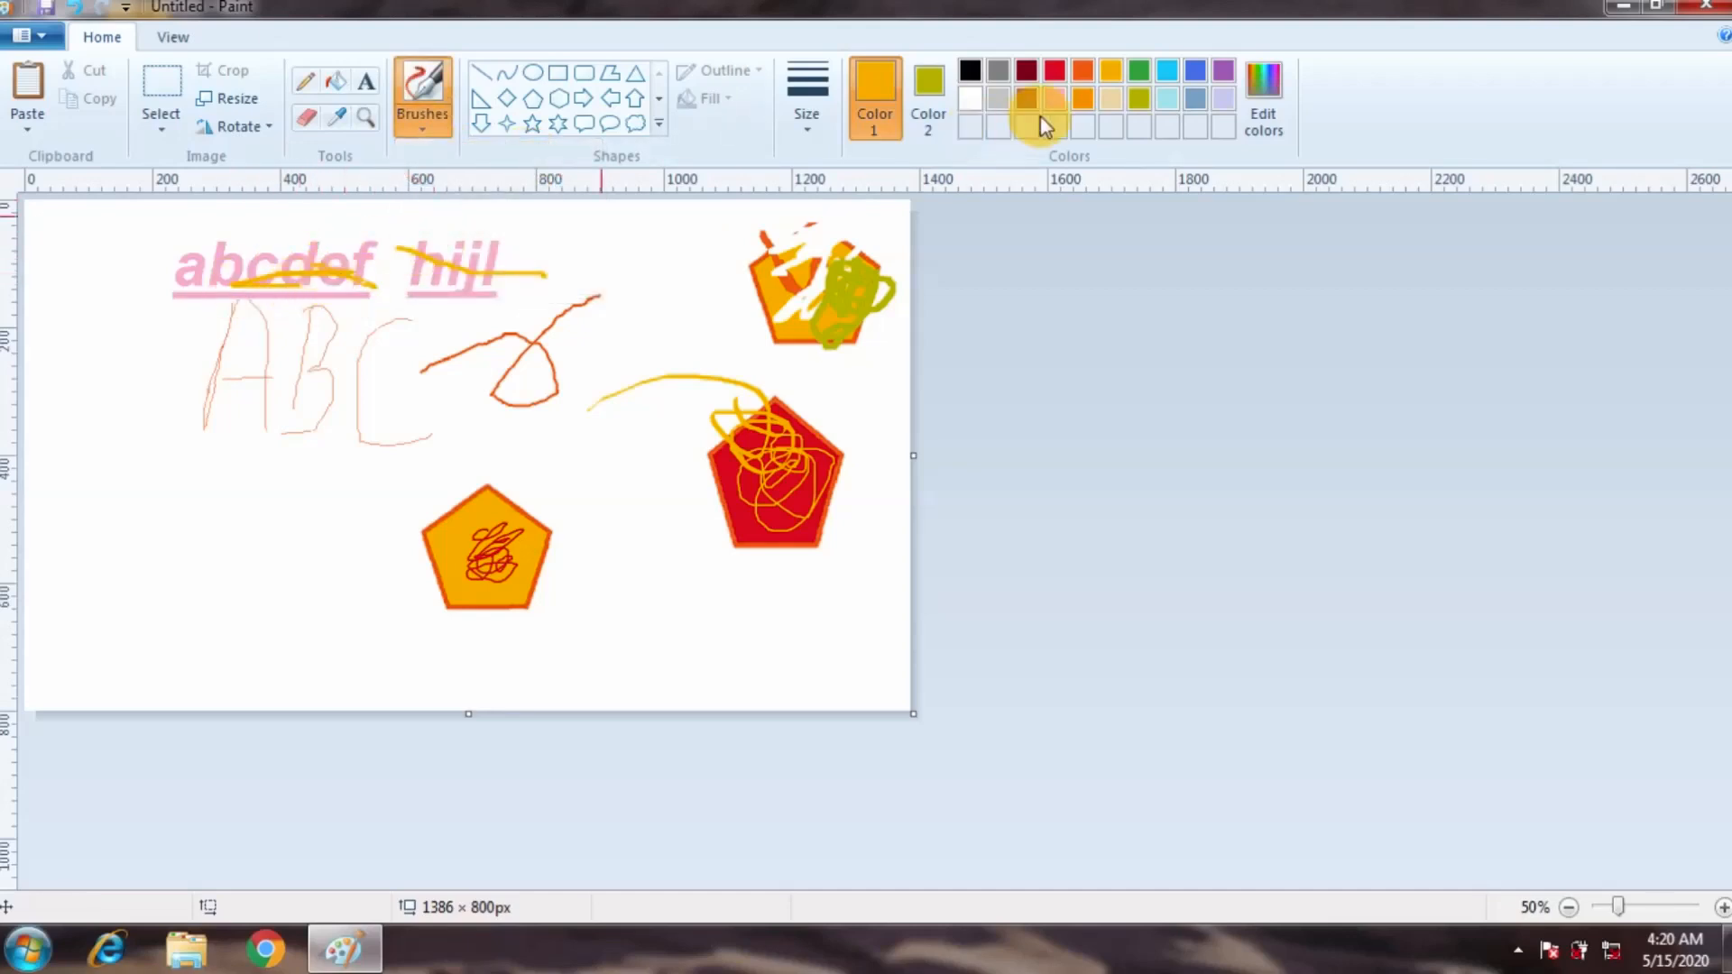
click(998, 97)
mouse_move(546, 301)
mouse_down()
mouse_move(464, 263)
mouse_move(456, 279)
mouse_move(503, 263)
mouse_move(823, 290)
mouse_move(780, 327)
mouse_up()
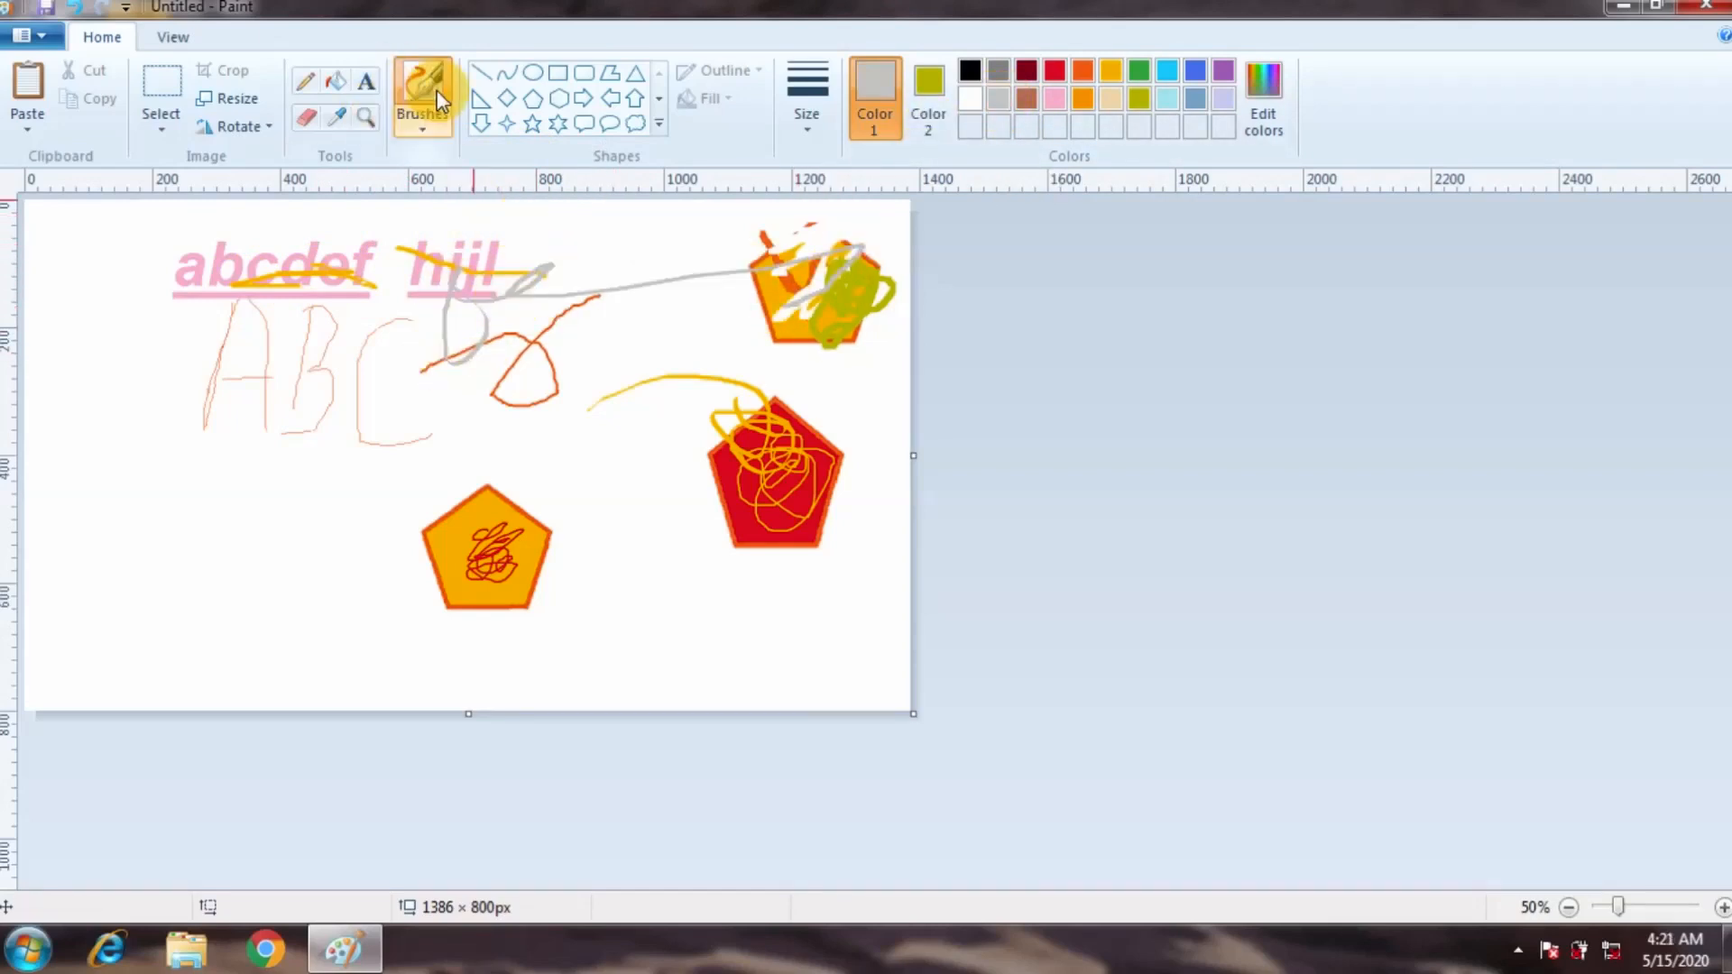
Spray light gray Airbrush dots across the canvas between the pentagons and over the lower yellow-orange pentagon.
click(425, 117)
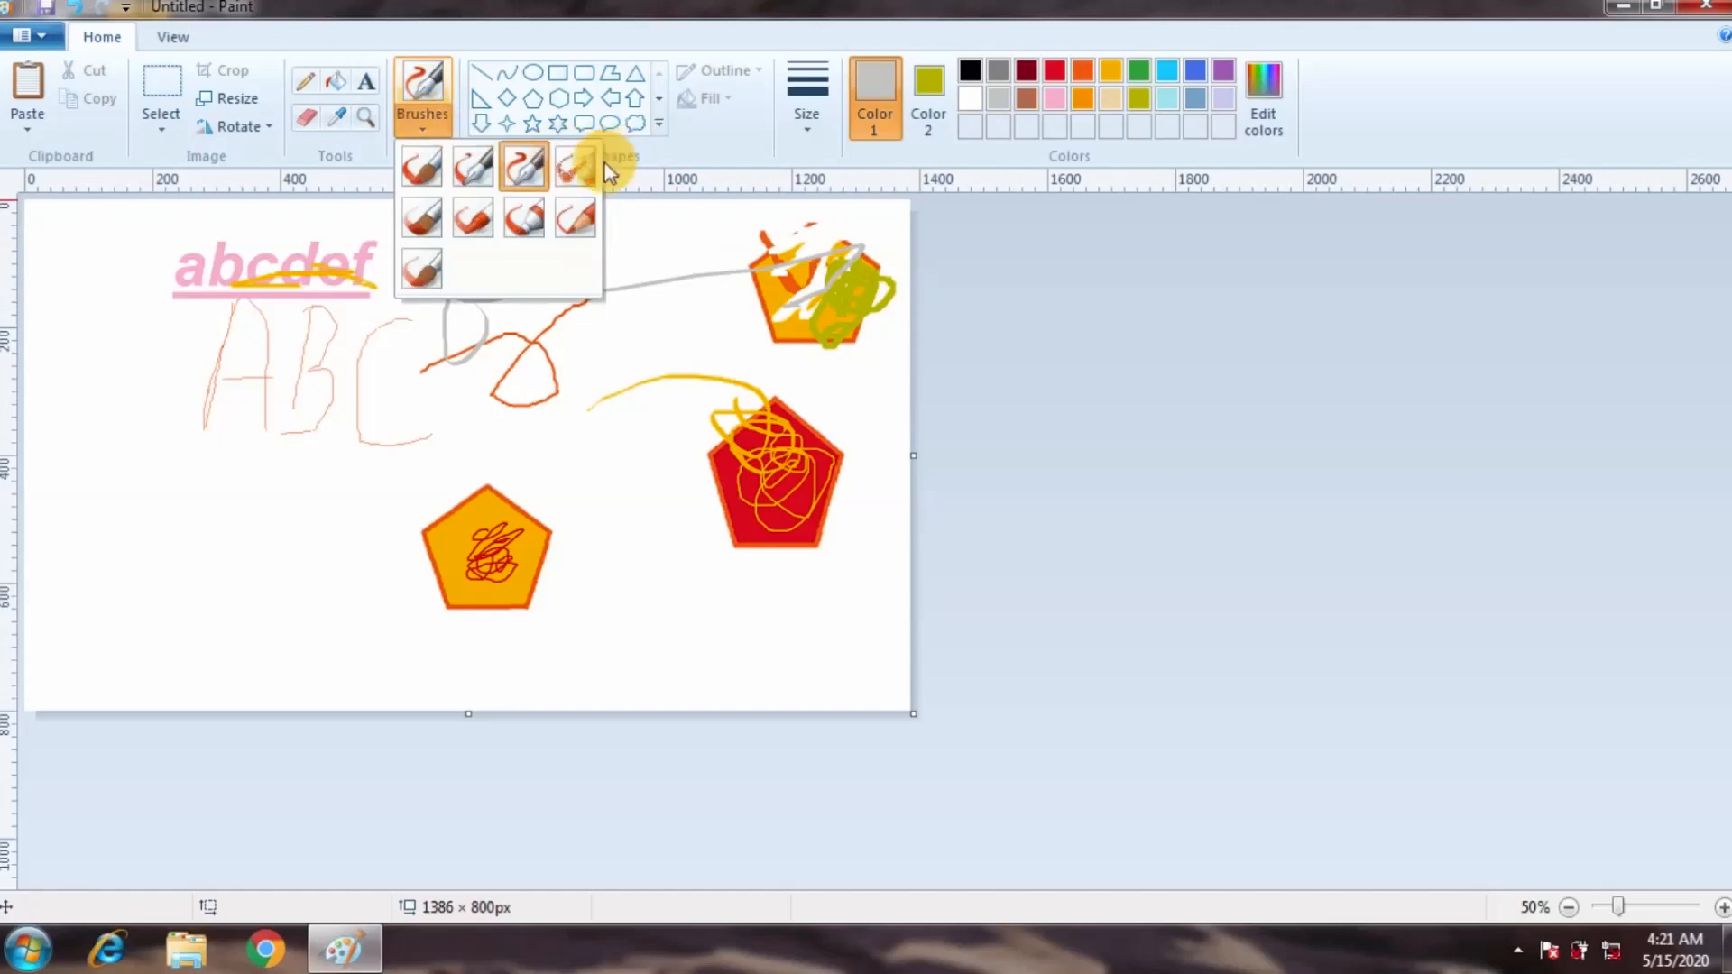
click(572, 166)
mouse_move(541, 309)
mouse_down()
mouse_move(751, 319)
mouse_move(788, 343)
mouse_move(566, 373)
mouse_move(809, 497)
mouse_move(794, 527)
mouse_move(470, 610)
mouse_move(440, 599)
mouse_move(467, 609)
mouse_move(465, 576)
mouse_move(462, 597)
mouse_move(518, 541)
mouse_move(506, 585)
mouse_move(605, 561)
mouse_up()
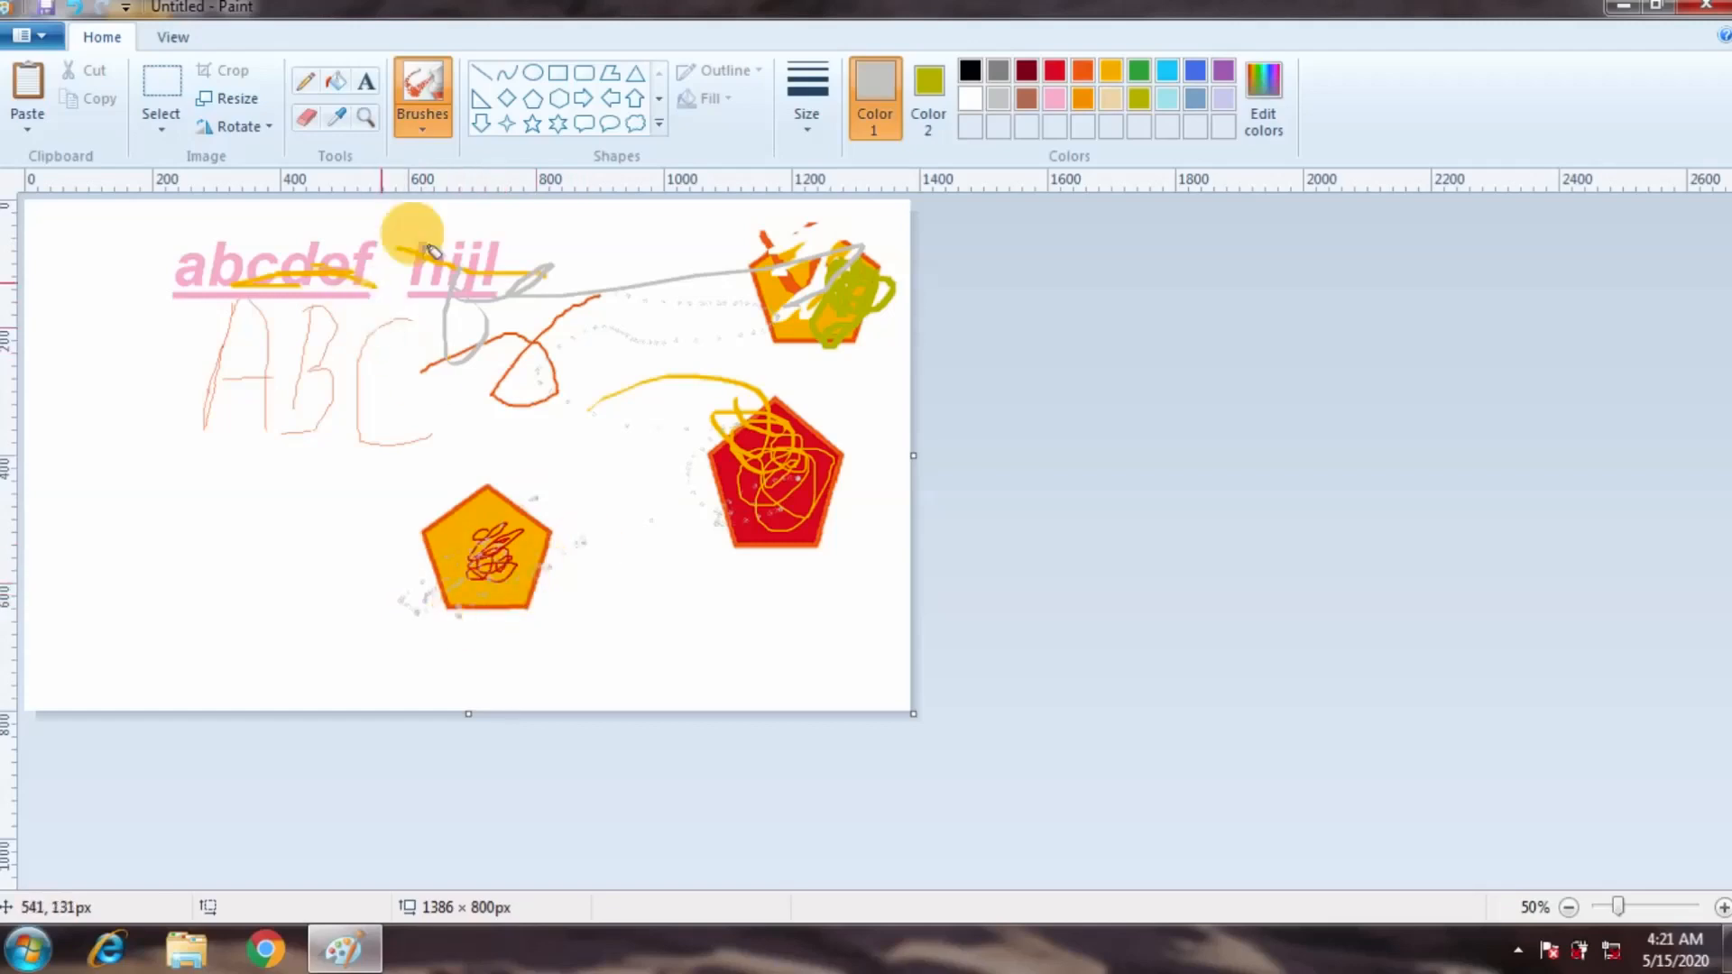
Paint light gray over the letter b of "abcdef" with the Oil brush.
click(424, 132)
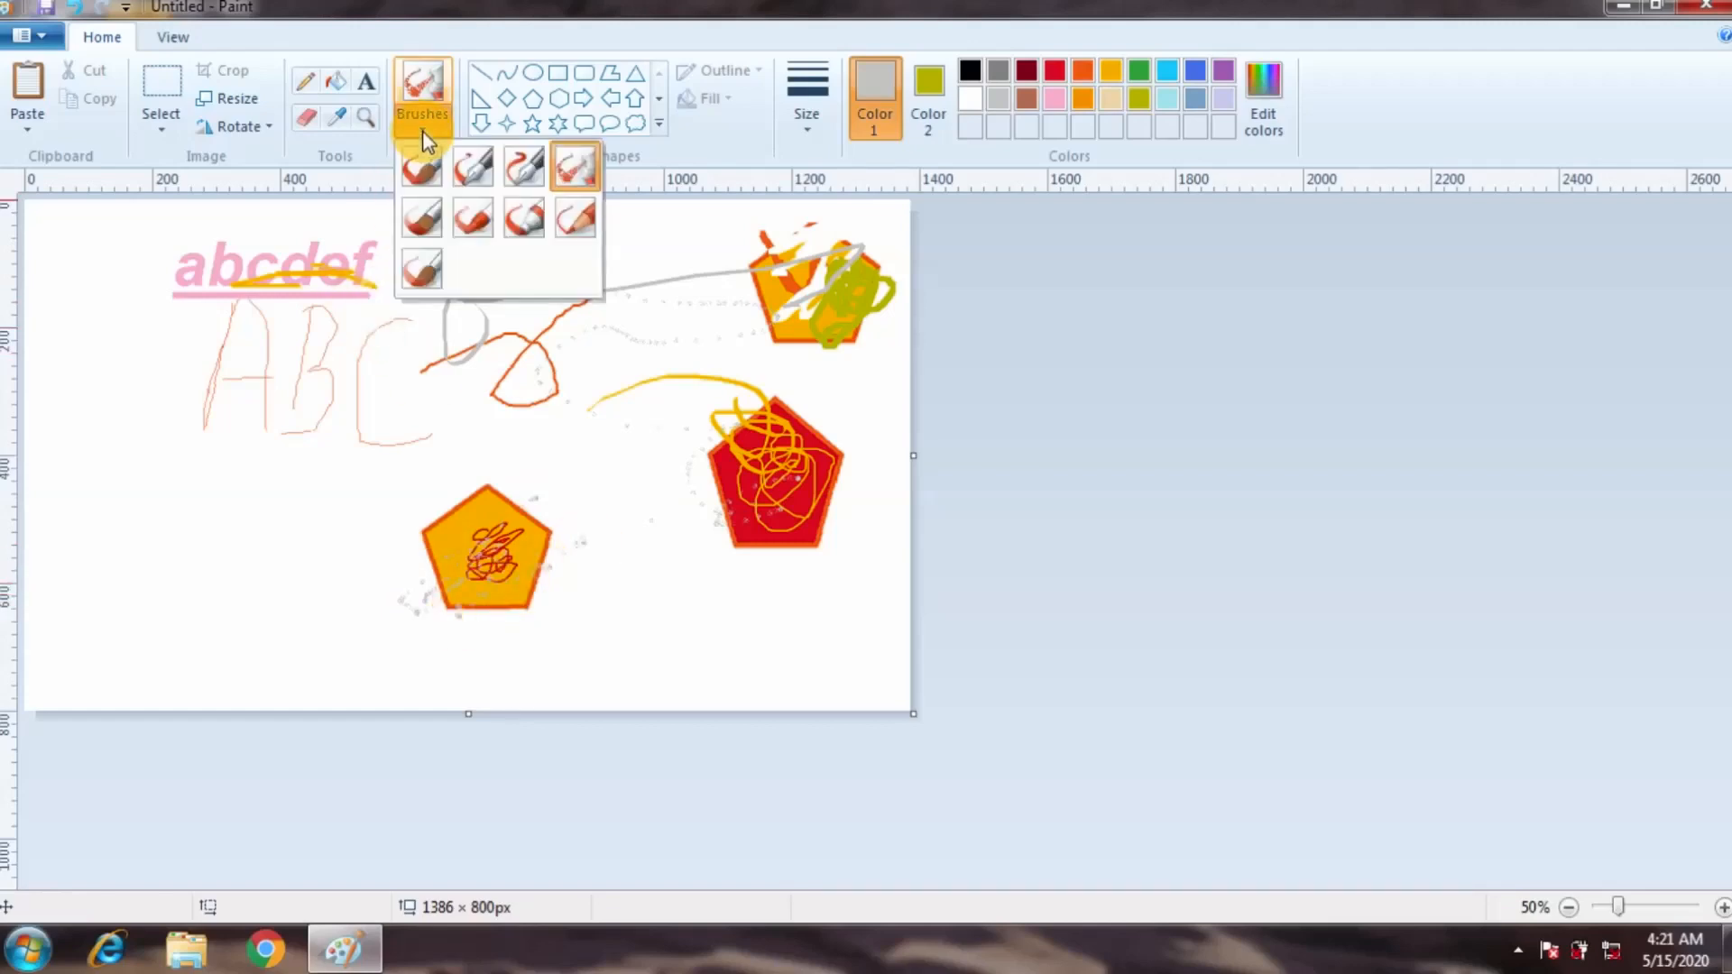
click(1649, 904)
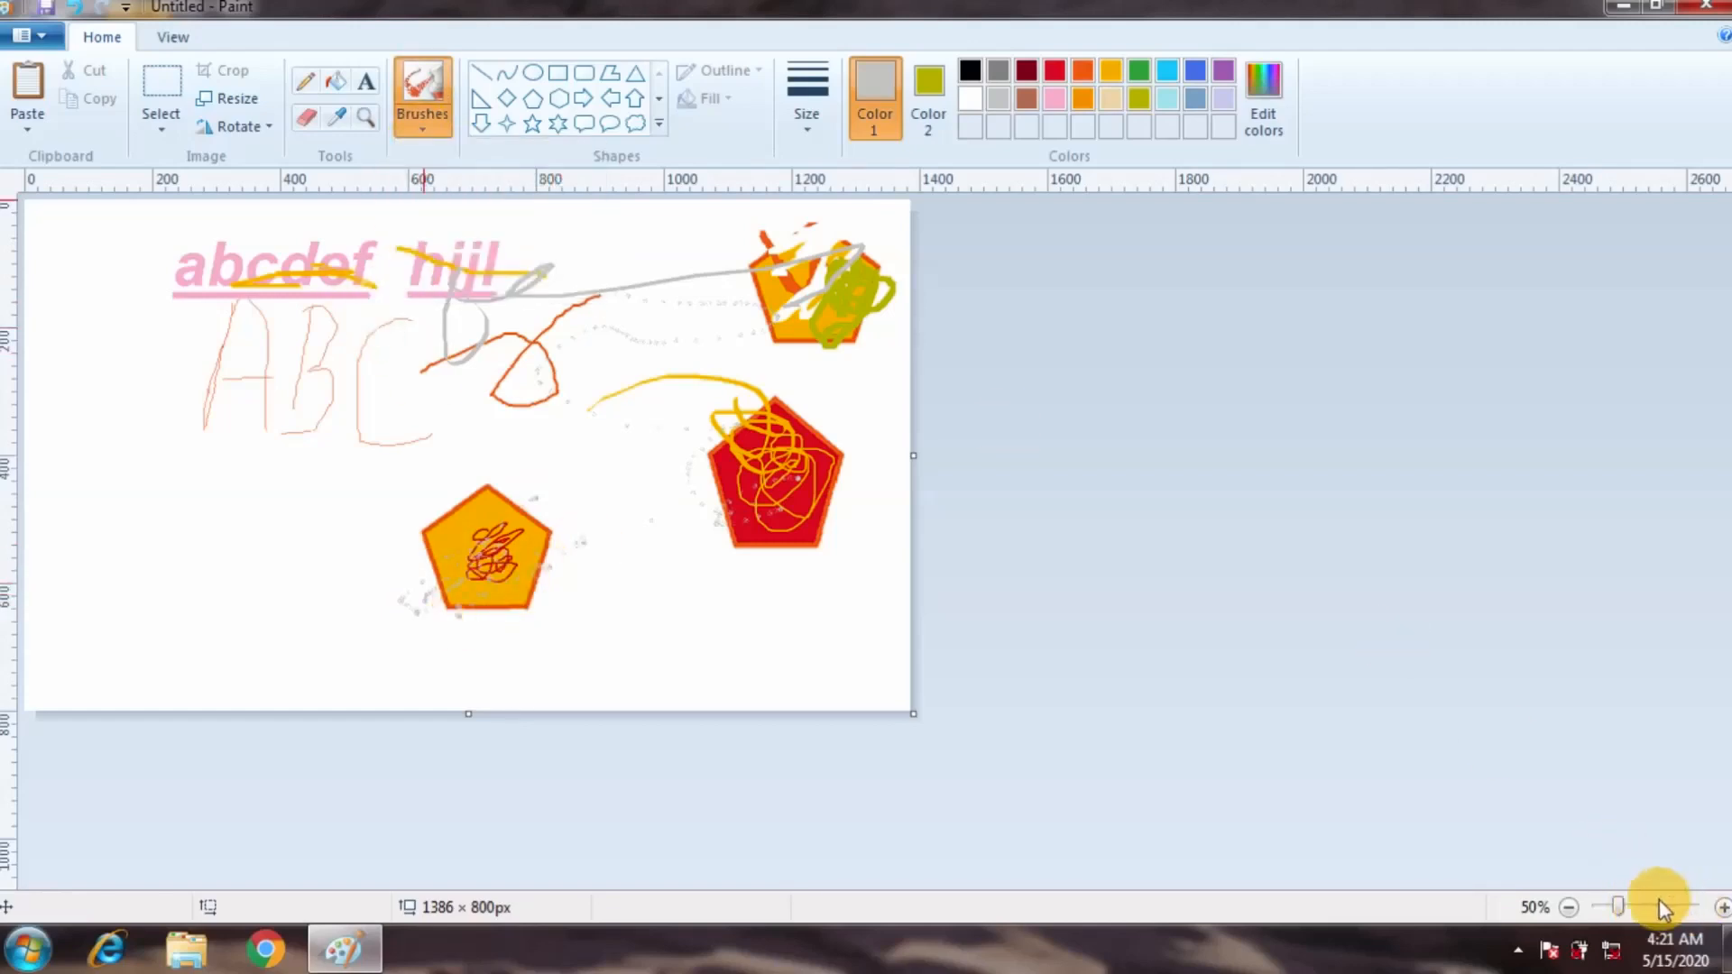
click(1660, 900)
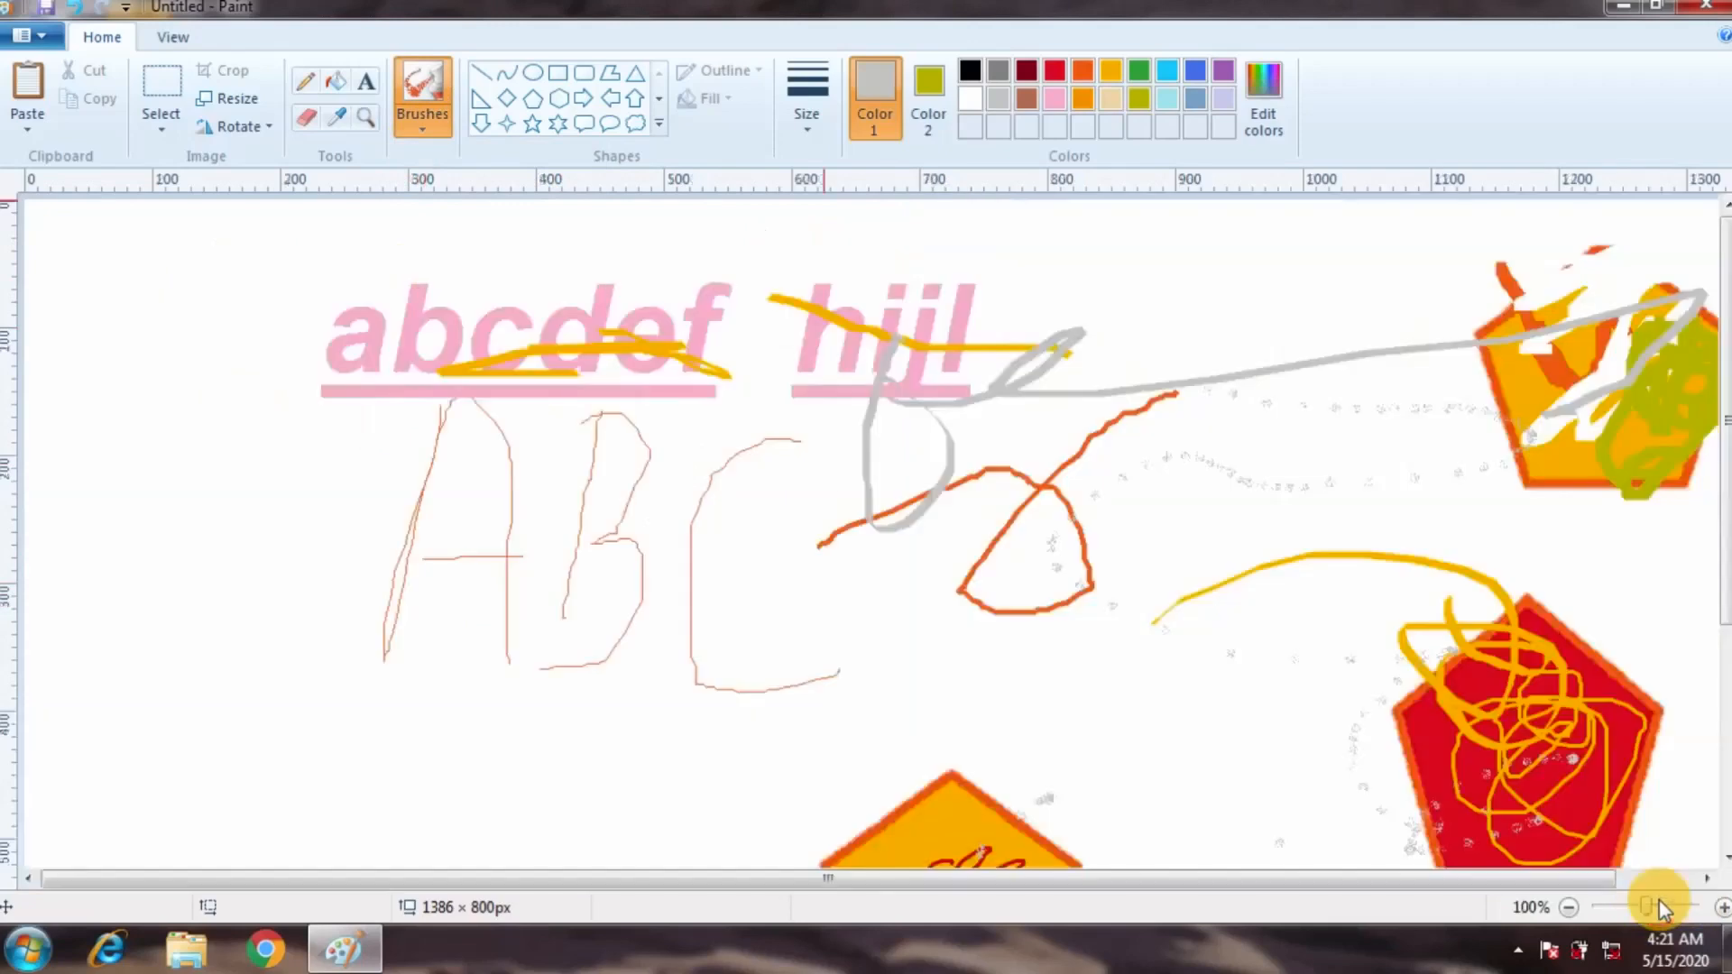
click(421, 127)
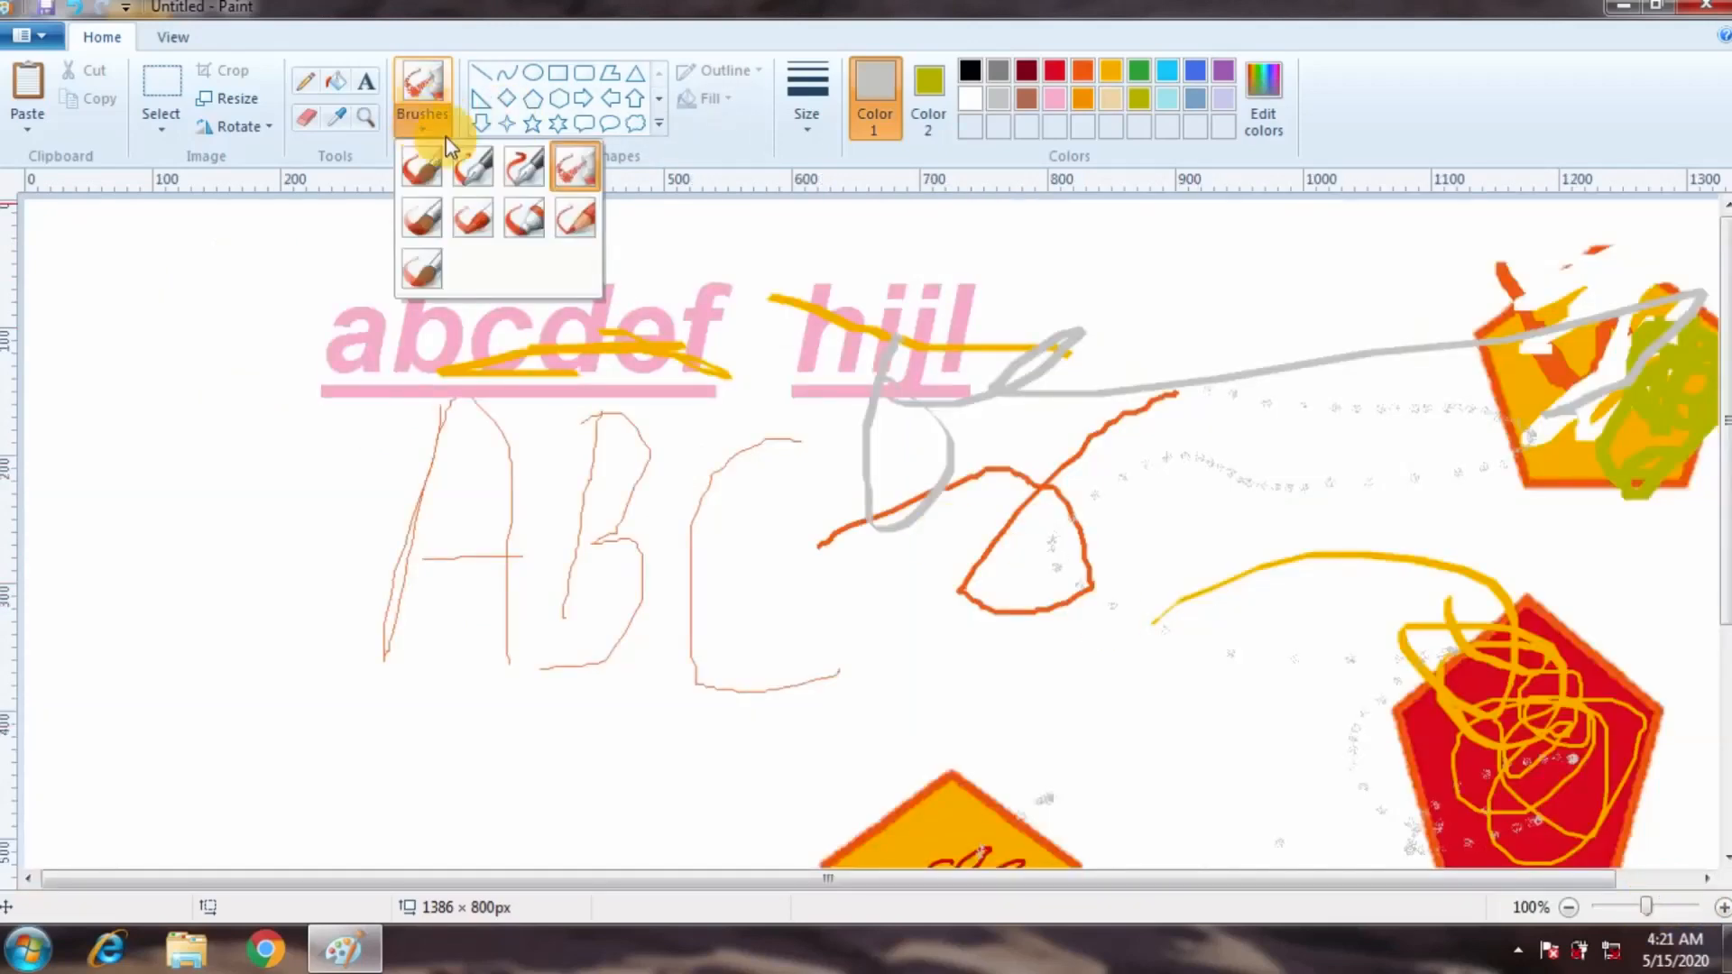
click(422, 214)
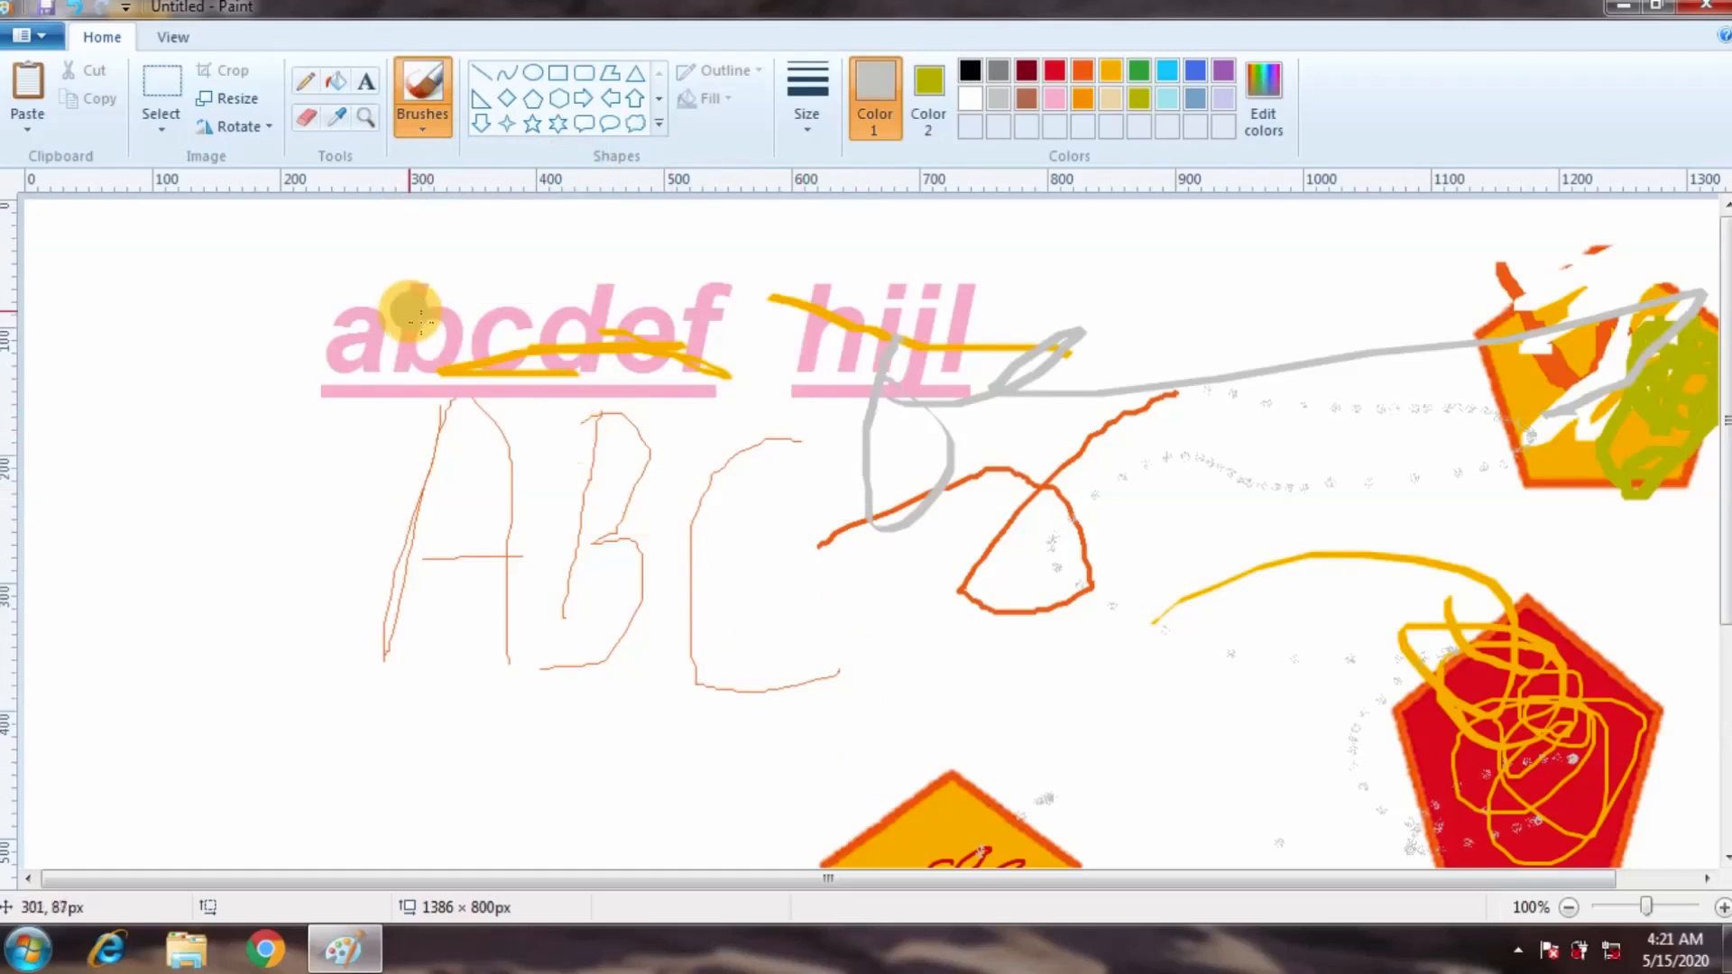
mouse_move(421, 316)
mouse_down()
mouse_move(420, 368)
mouse_move(411, 342)
mouse_move(459, 382)
mouse_up()
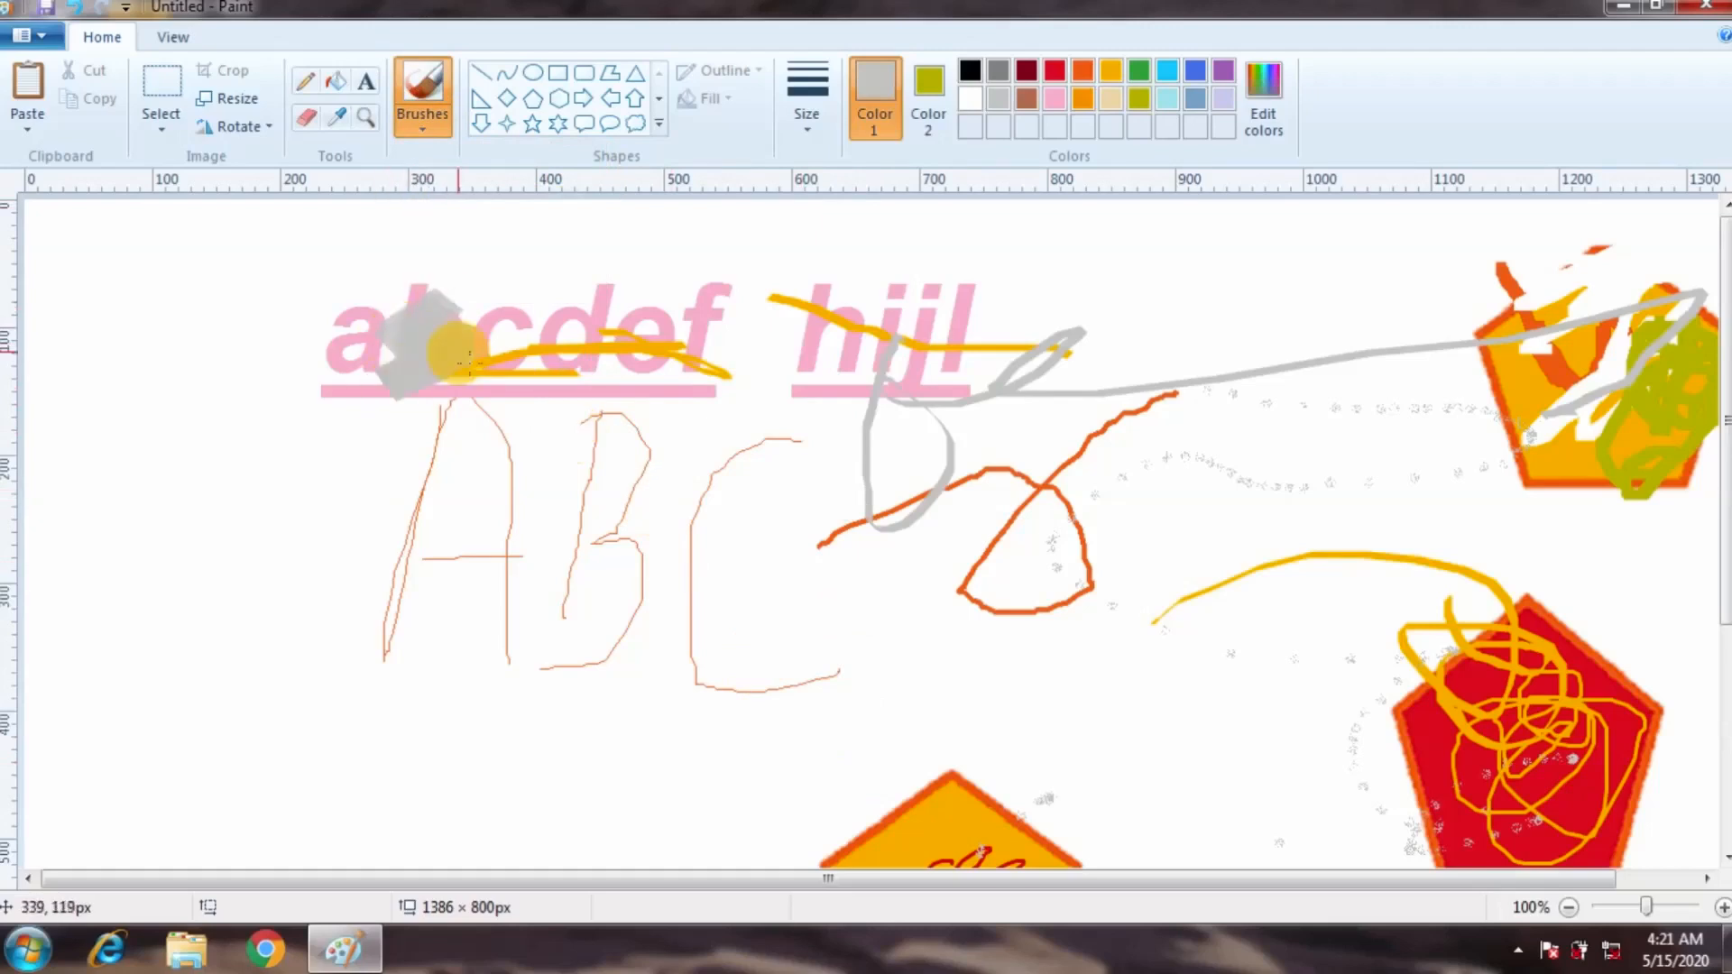
Scribble light gray Crayon over the end of "abcdef" and faint Natural pencil lines over the h of "hijl".
click(421, 134)
click(468, 216)
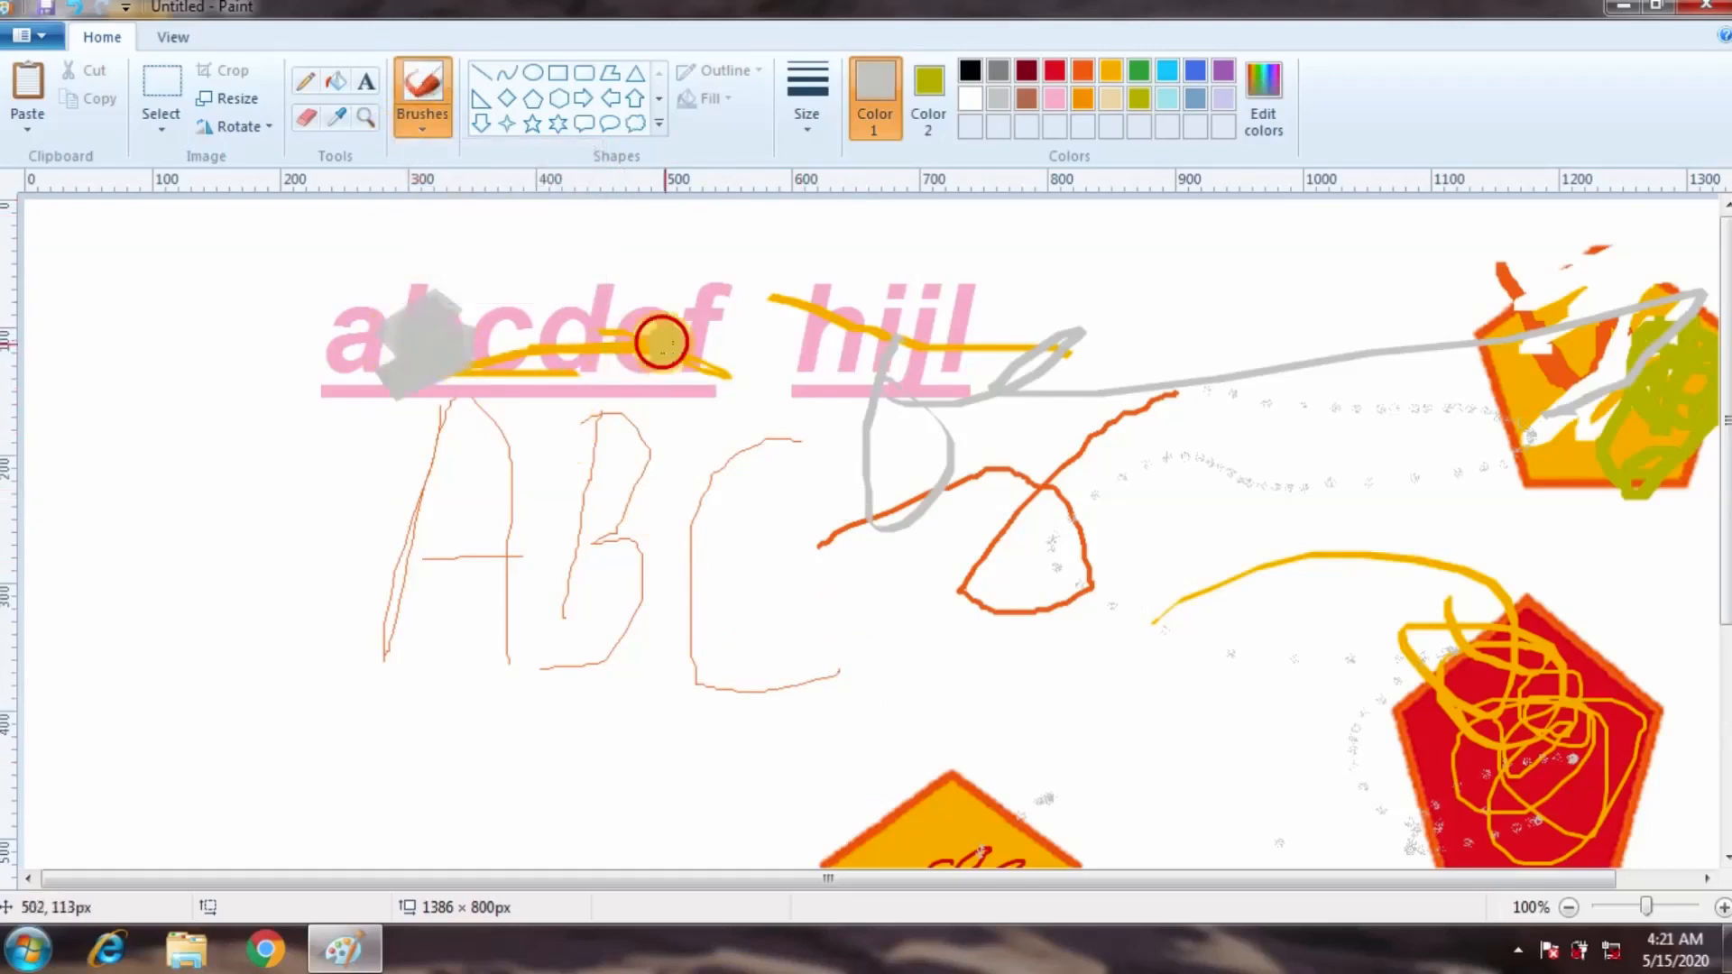
mouse_move(662, 341)
mouse_down()
mouse_move(622, 347)
mouse_move(722, 330)
mouse_up()
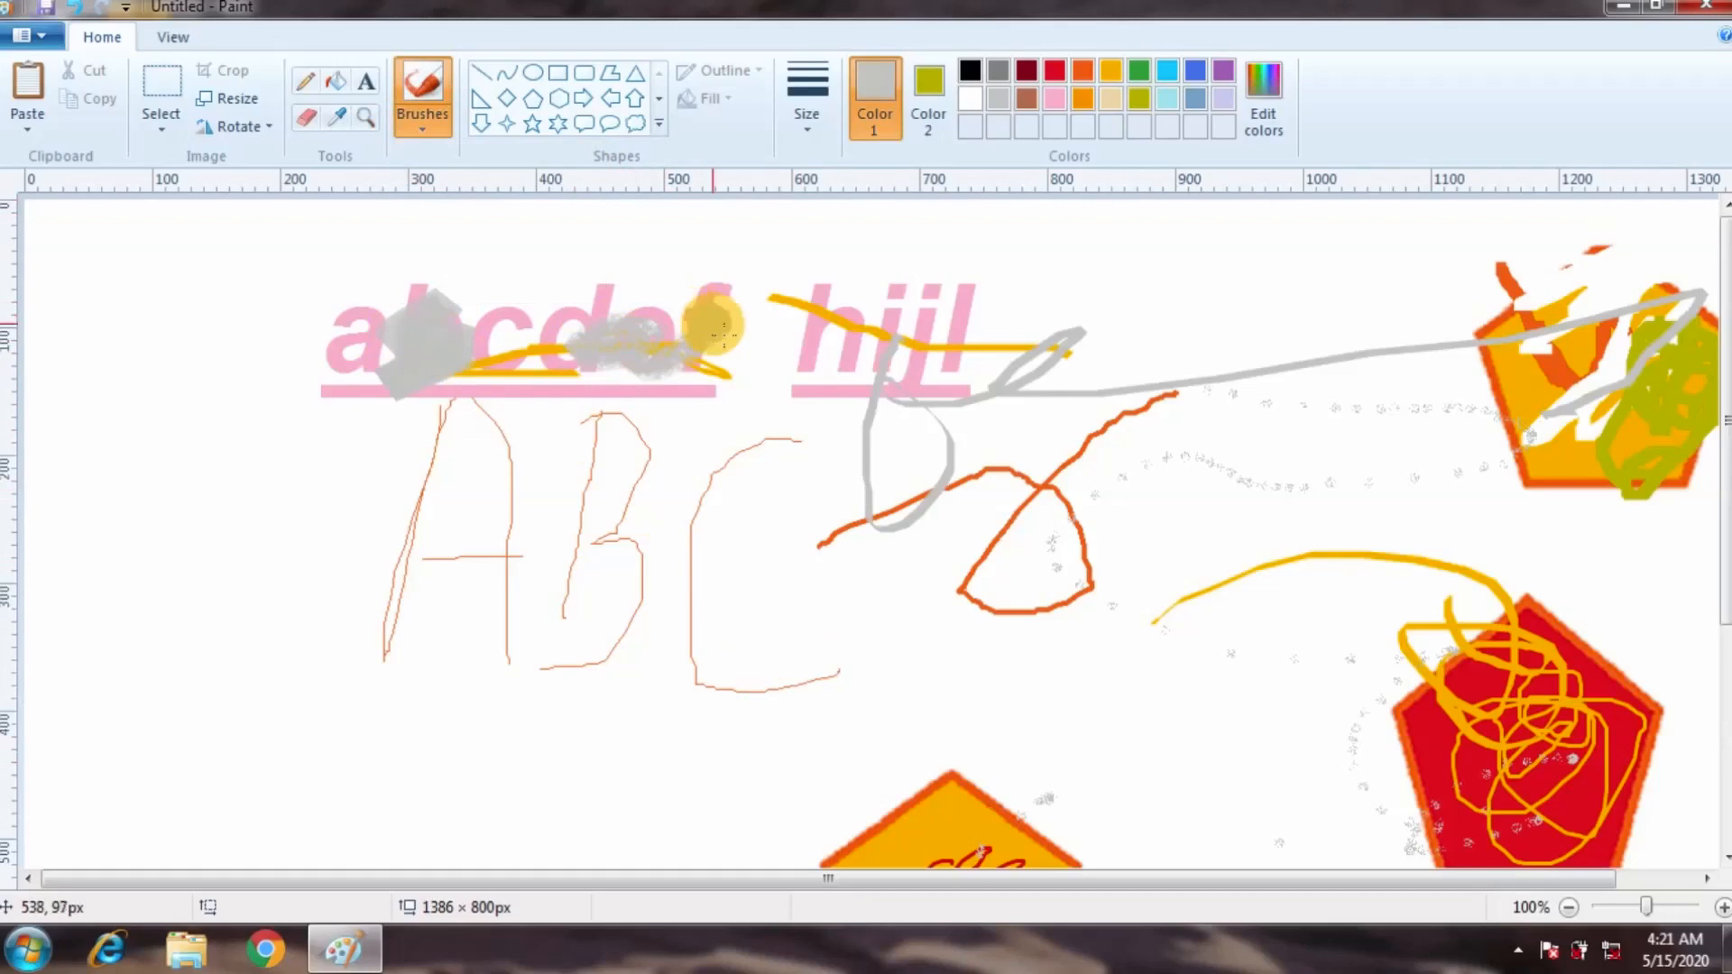
click(424, 138)
click(575, 218)
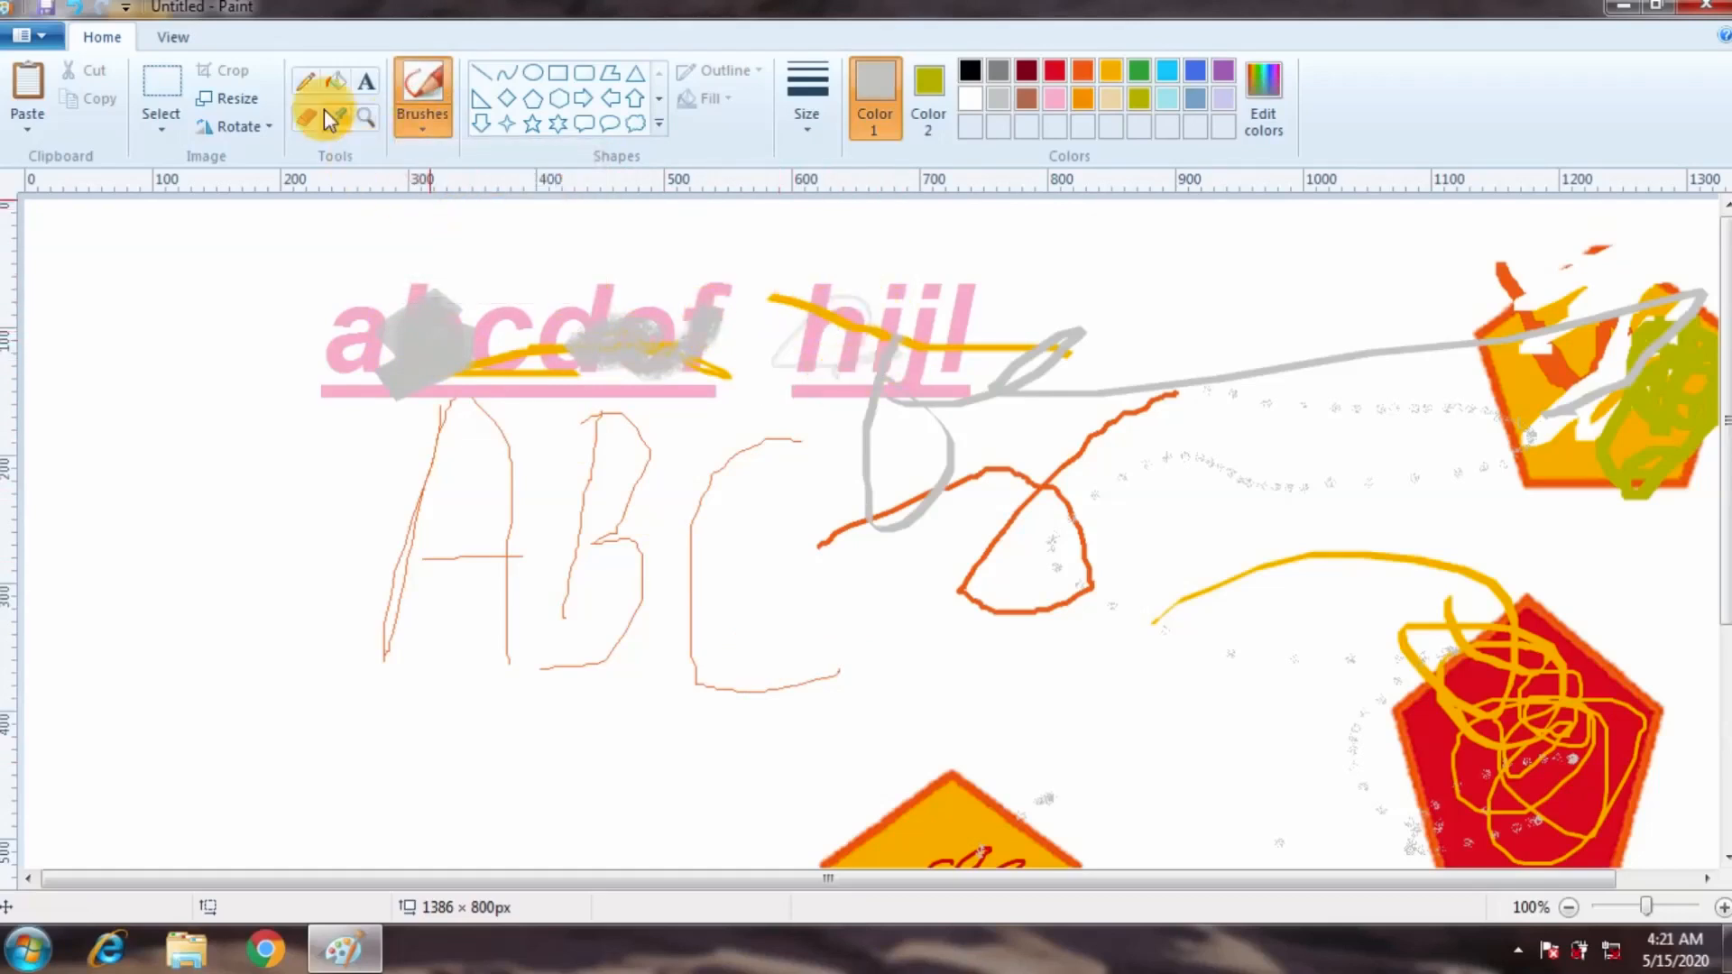
Paint light gray over the letter a of "abcdef" with the Watercolor brush.
click(421, 124)
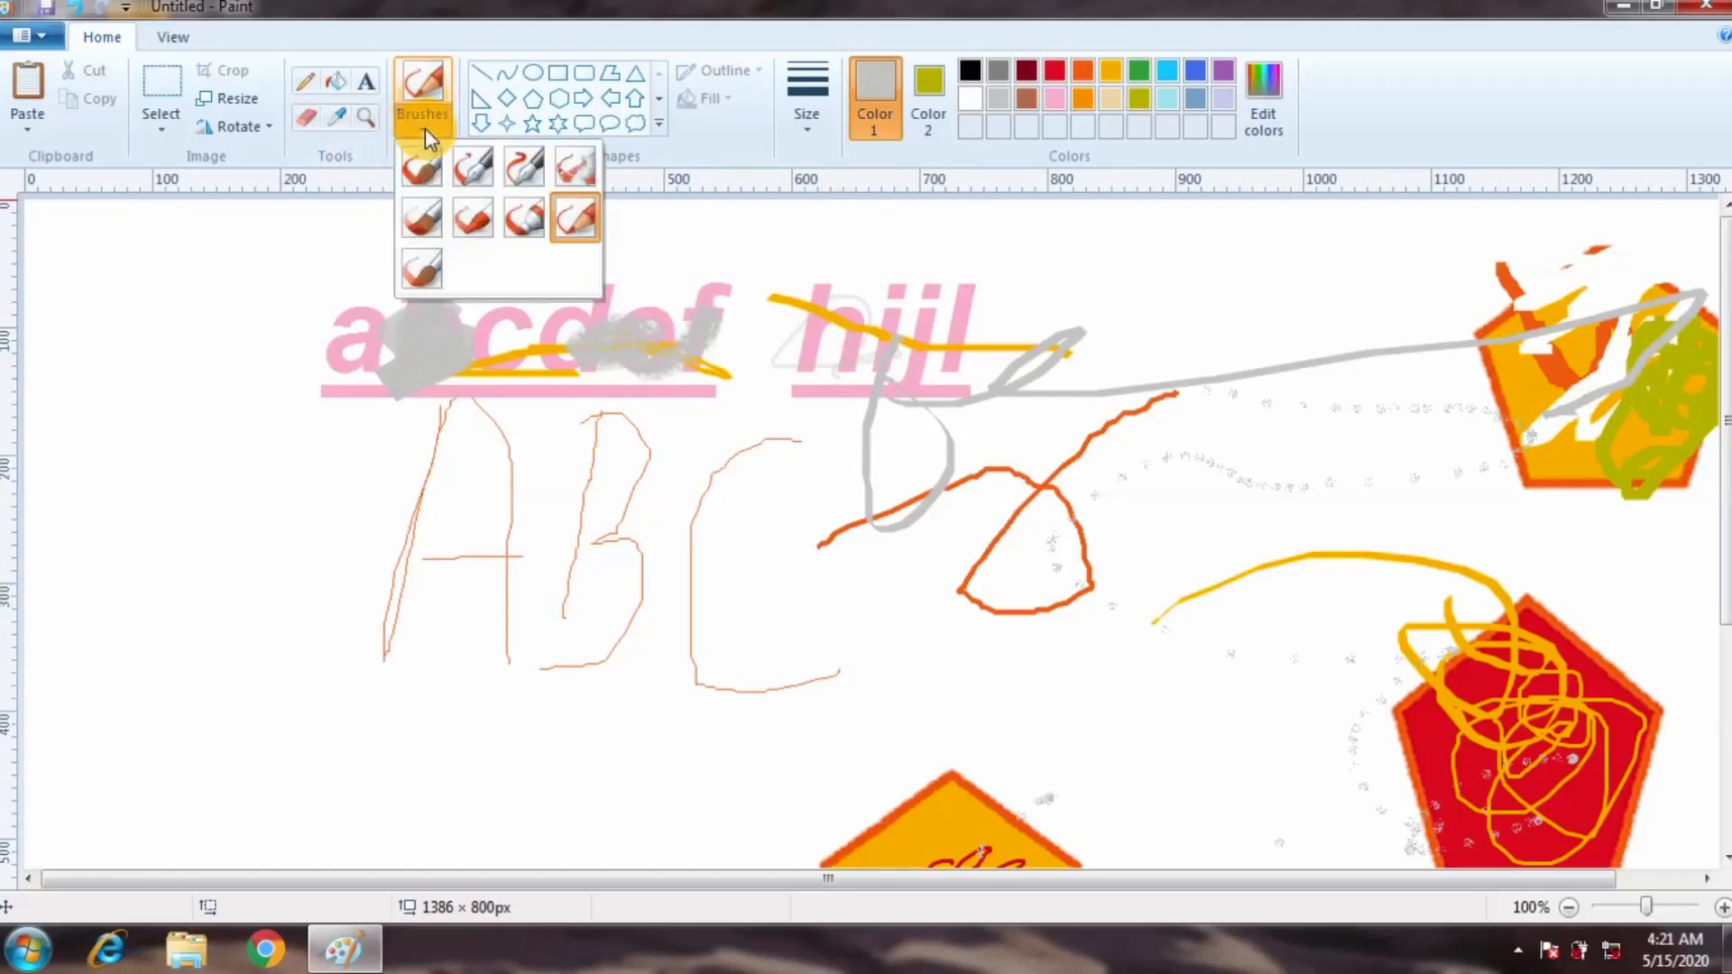
click(431, 267)
mouse_move(373, 341)
mouse_down()
mouse_move(363, 257)
mouse_move(377, 354)
mouse_up()
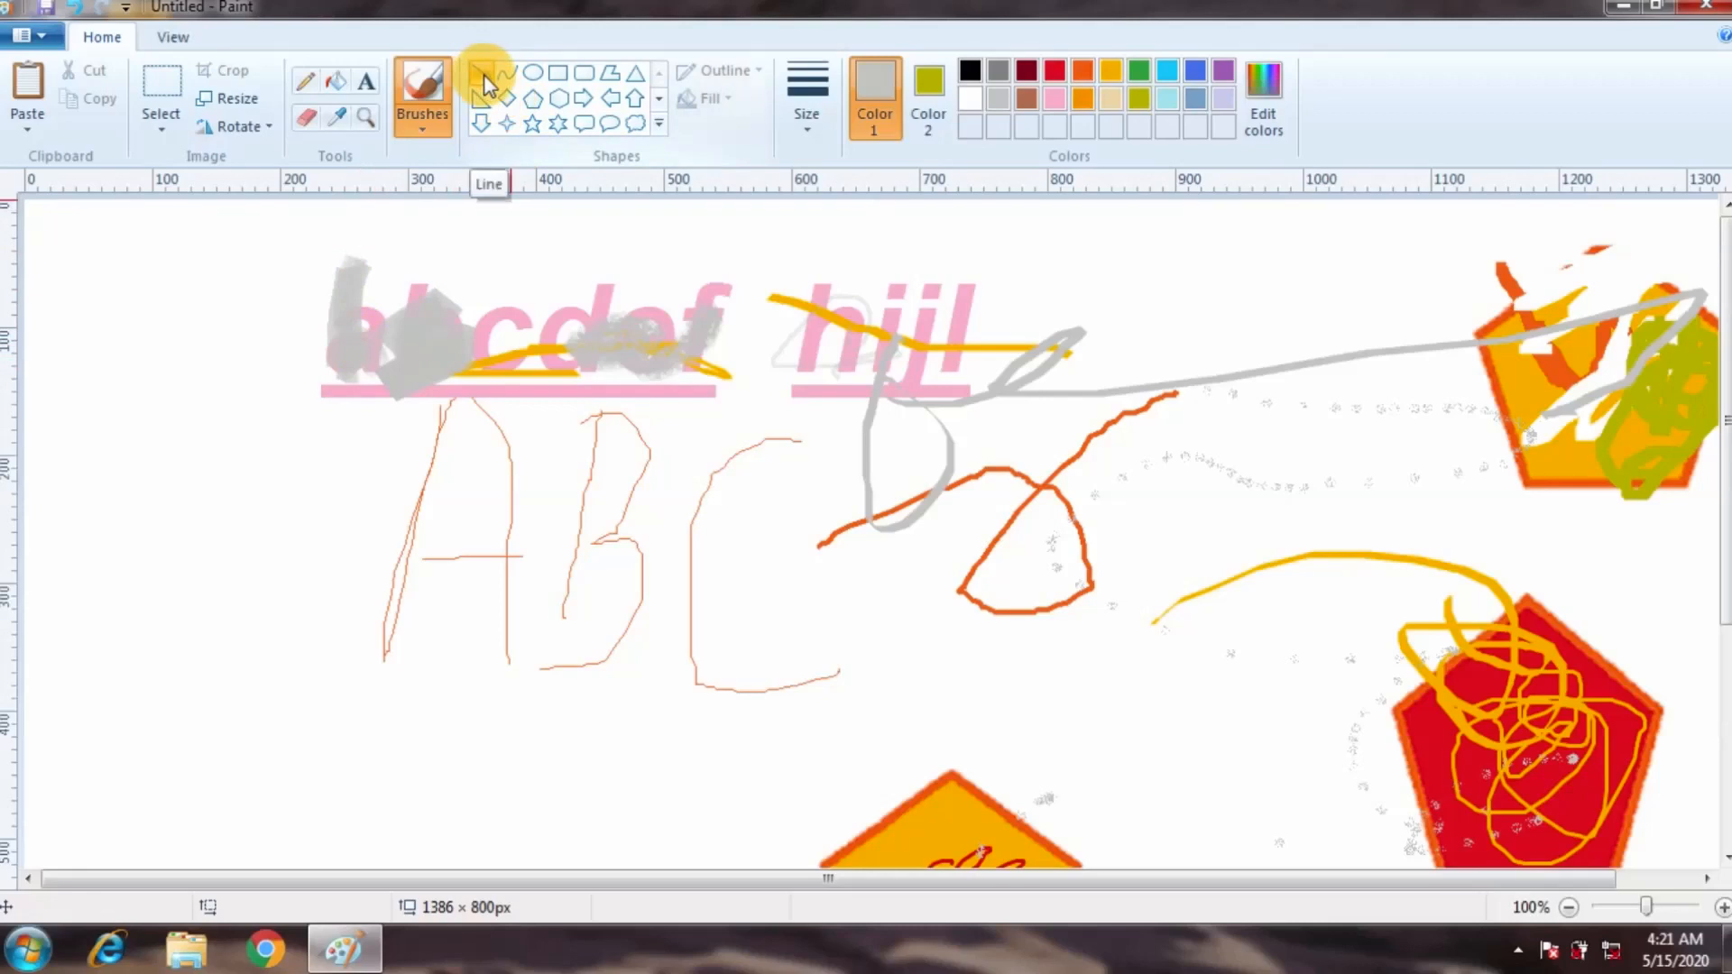
Draw an oval about 184 × 163 px beside the handwritten A, and pentagons about 157 × 174 px over the B and 115 × 86 px beside "abcdef".
click(534, 72)
drag(126, 456, 360, 661)
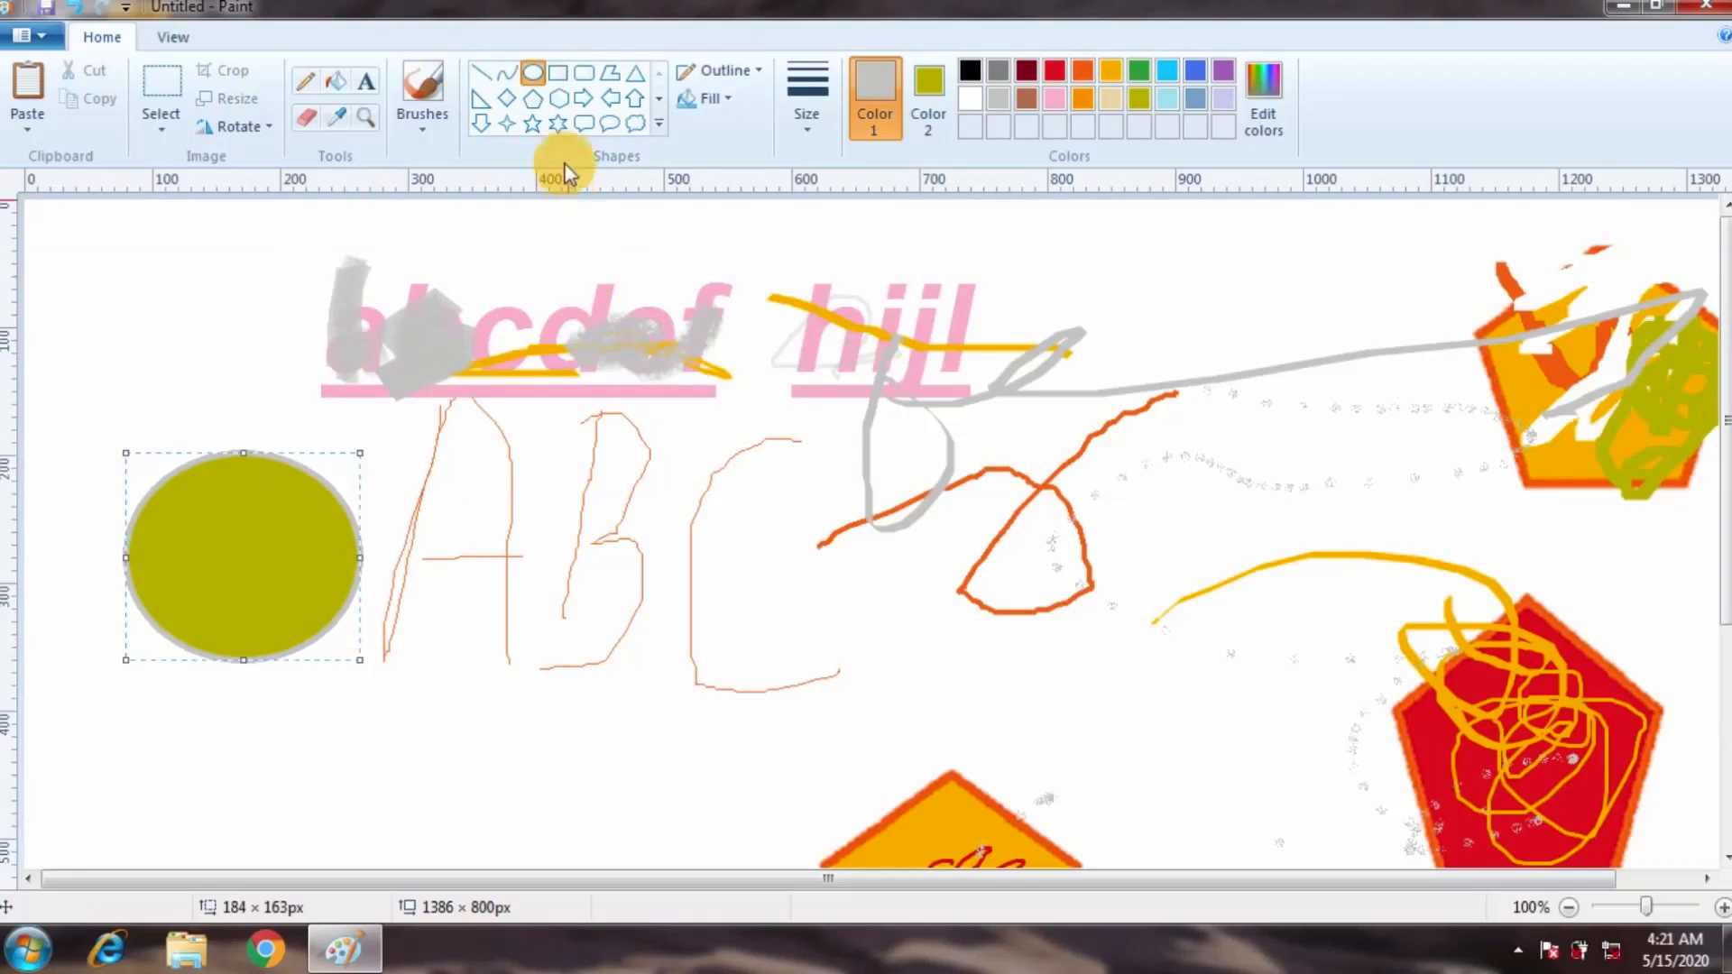
click(538, 107)
drag(505, 448, 706, 672)
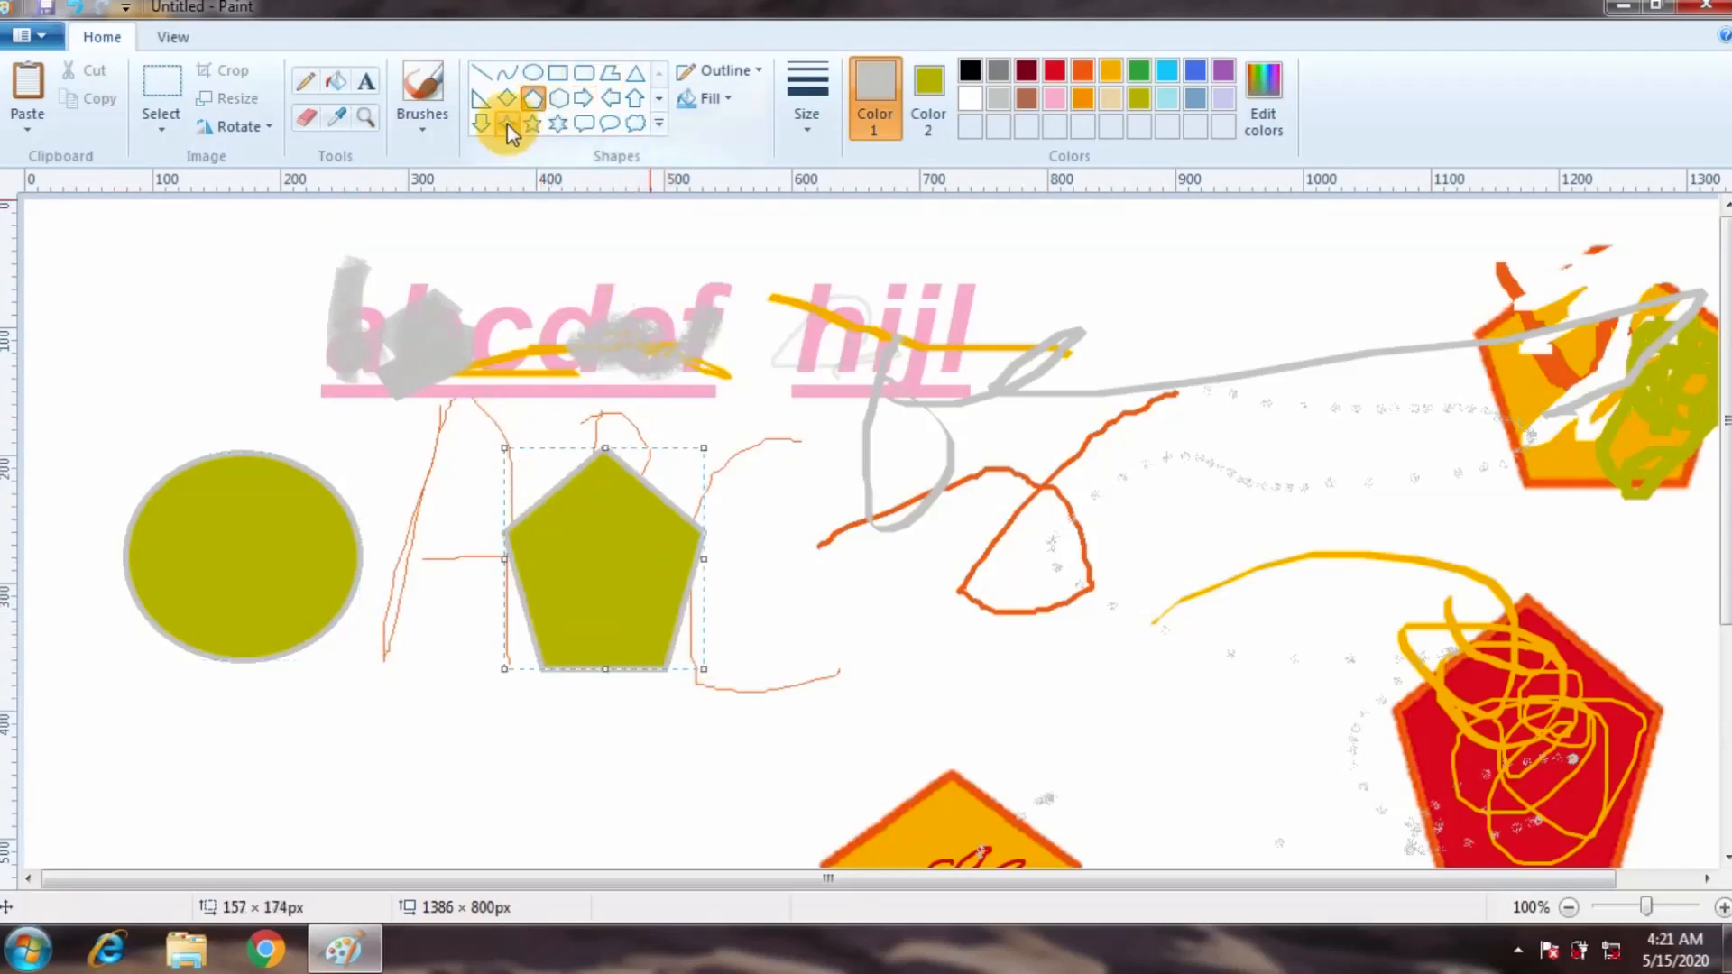
drag(125, 278, 273, 390)
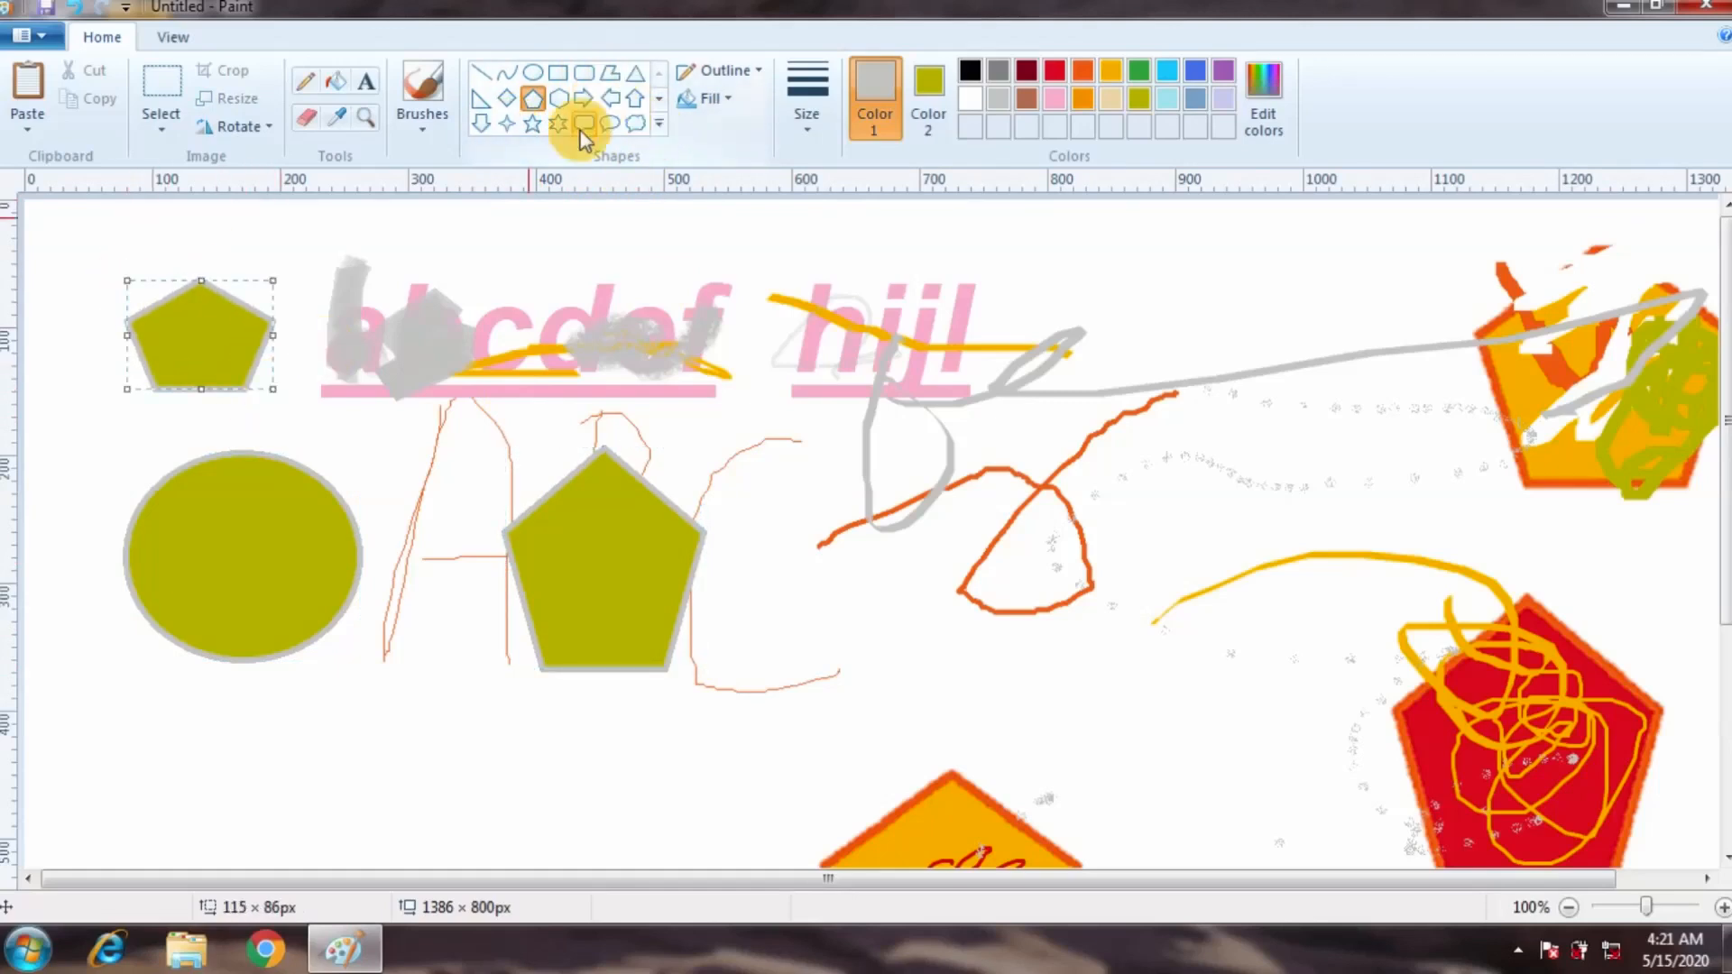
Draw an oval callout about 86 × 69 px and a cloud callout about 152 × 84 px below the handwritten letters.
click(611, 126)
drag(395, 675, 504, 762)
click(634, 125)
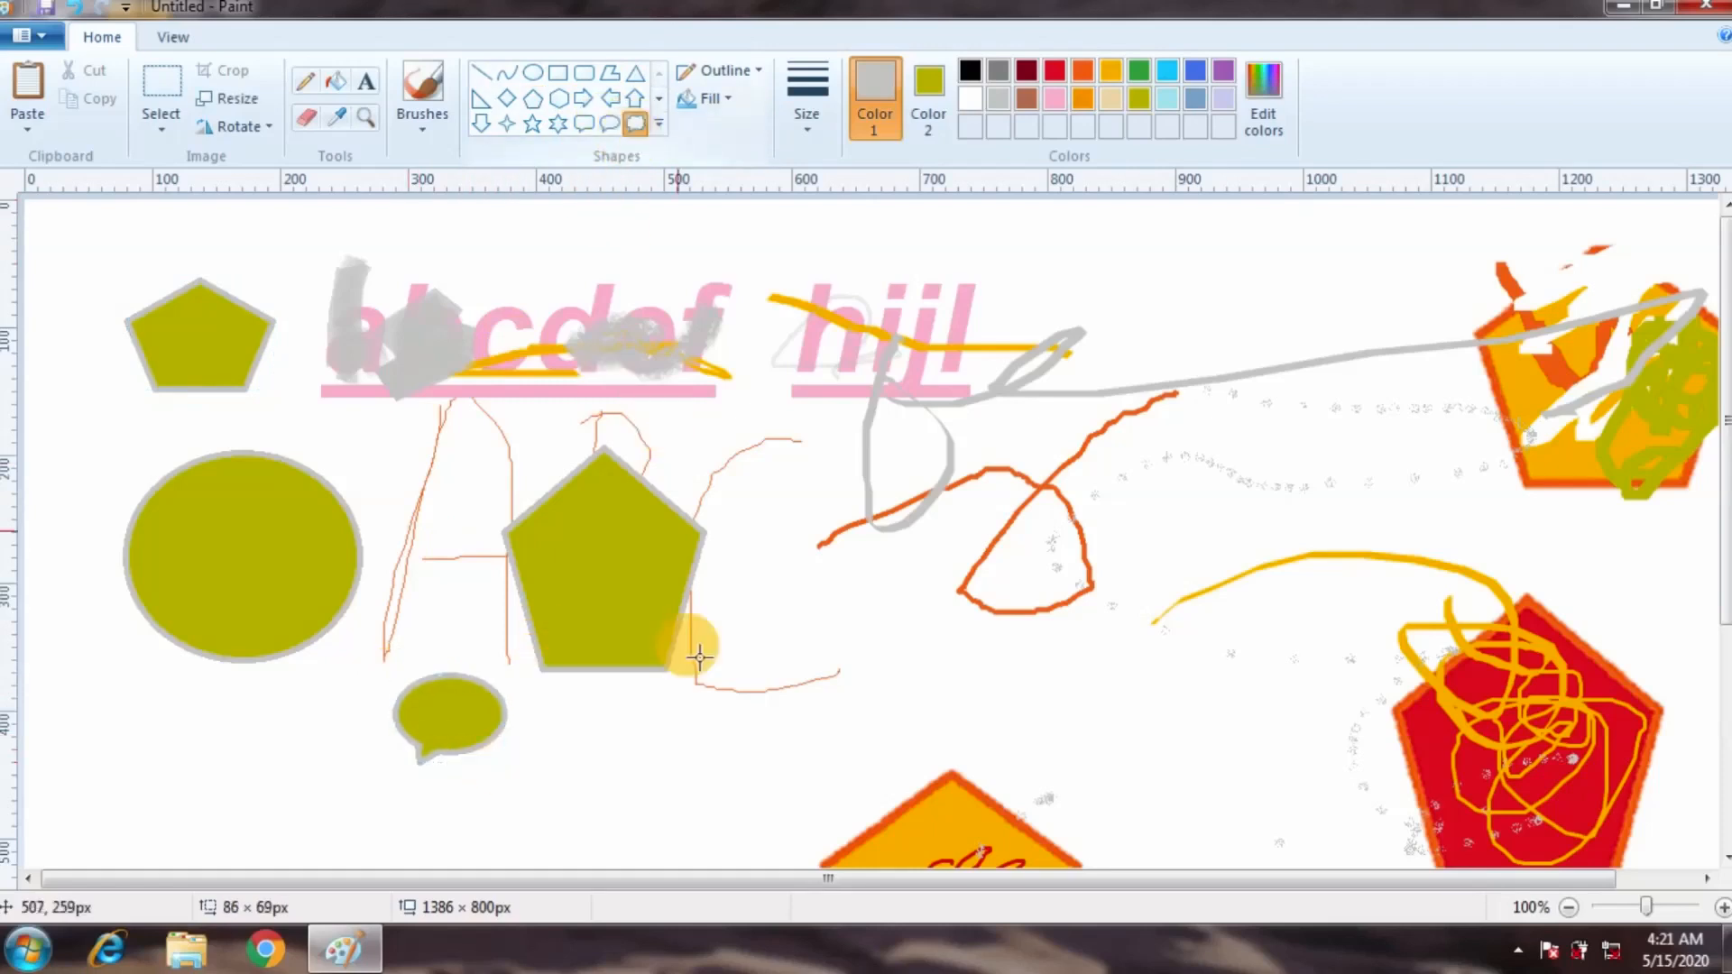
drag(608, 732, 802, 839)
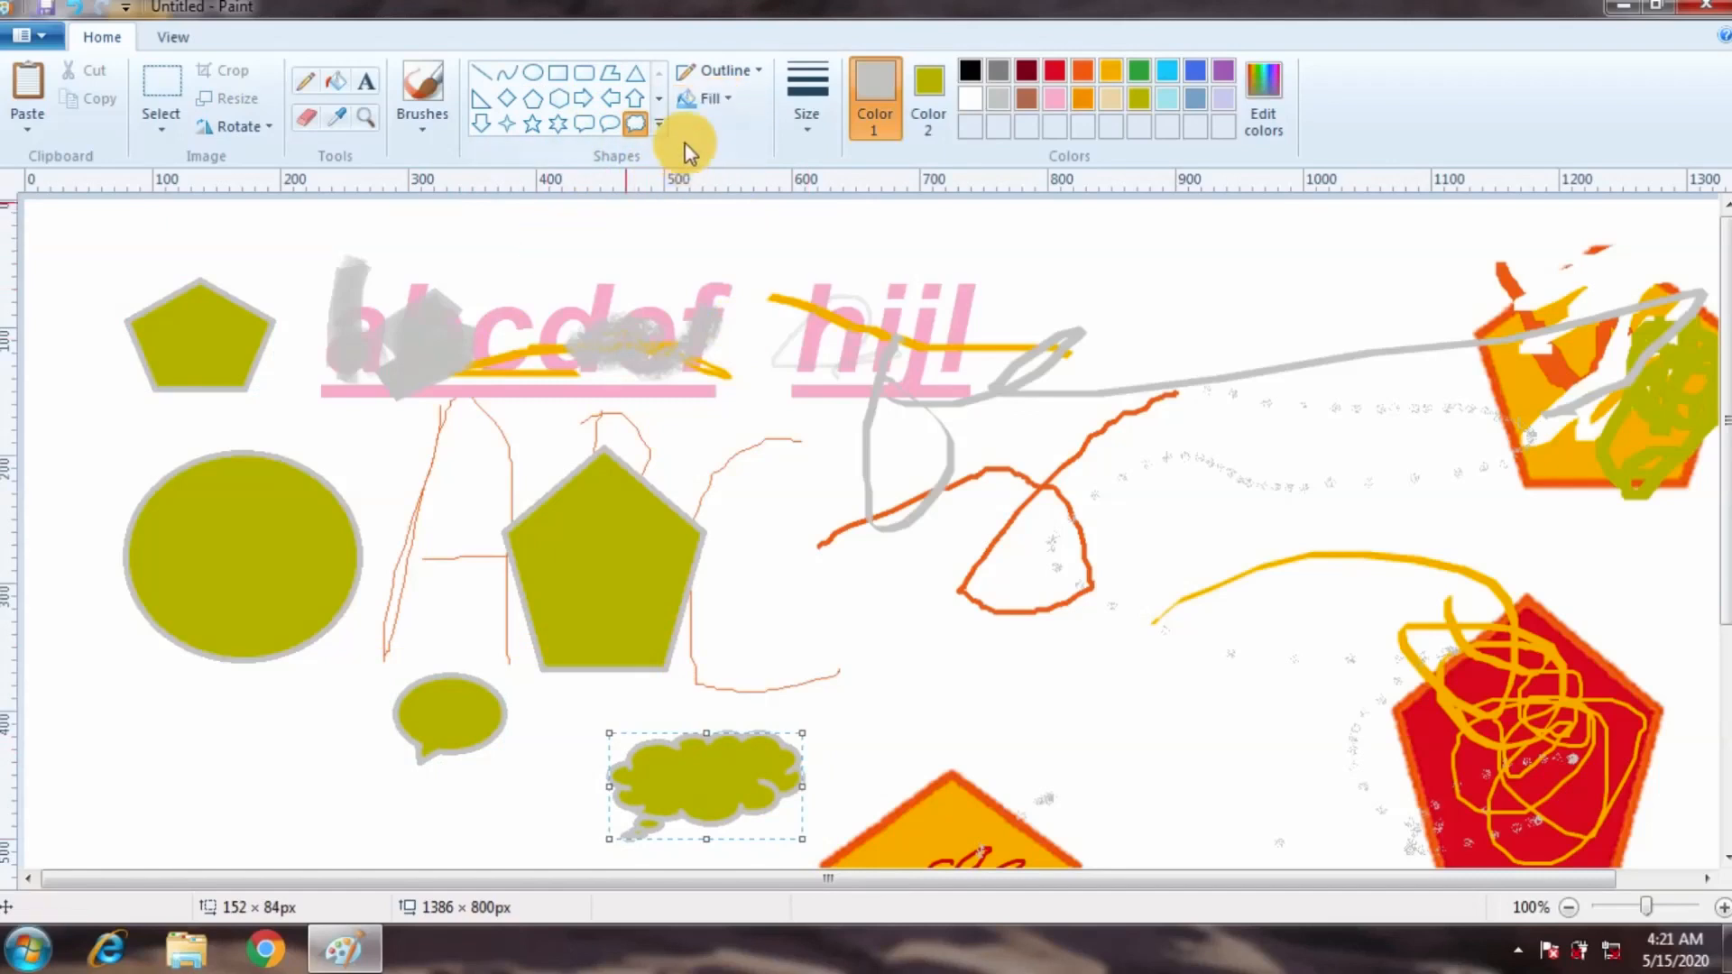
click(723, 71)
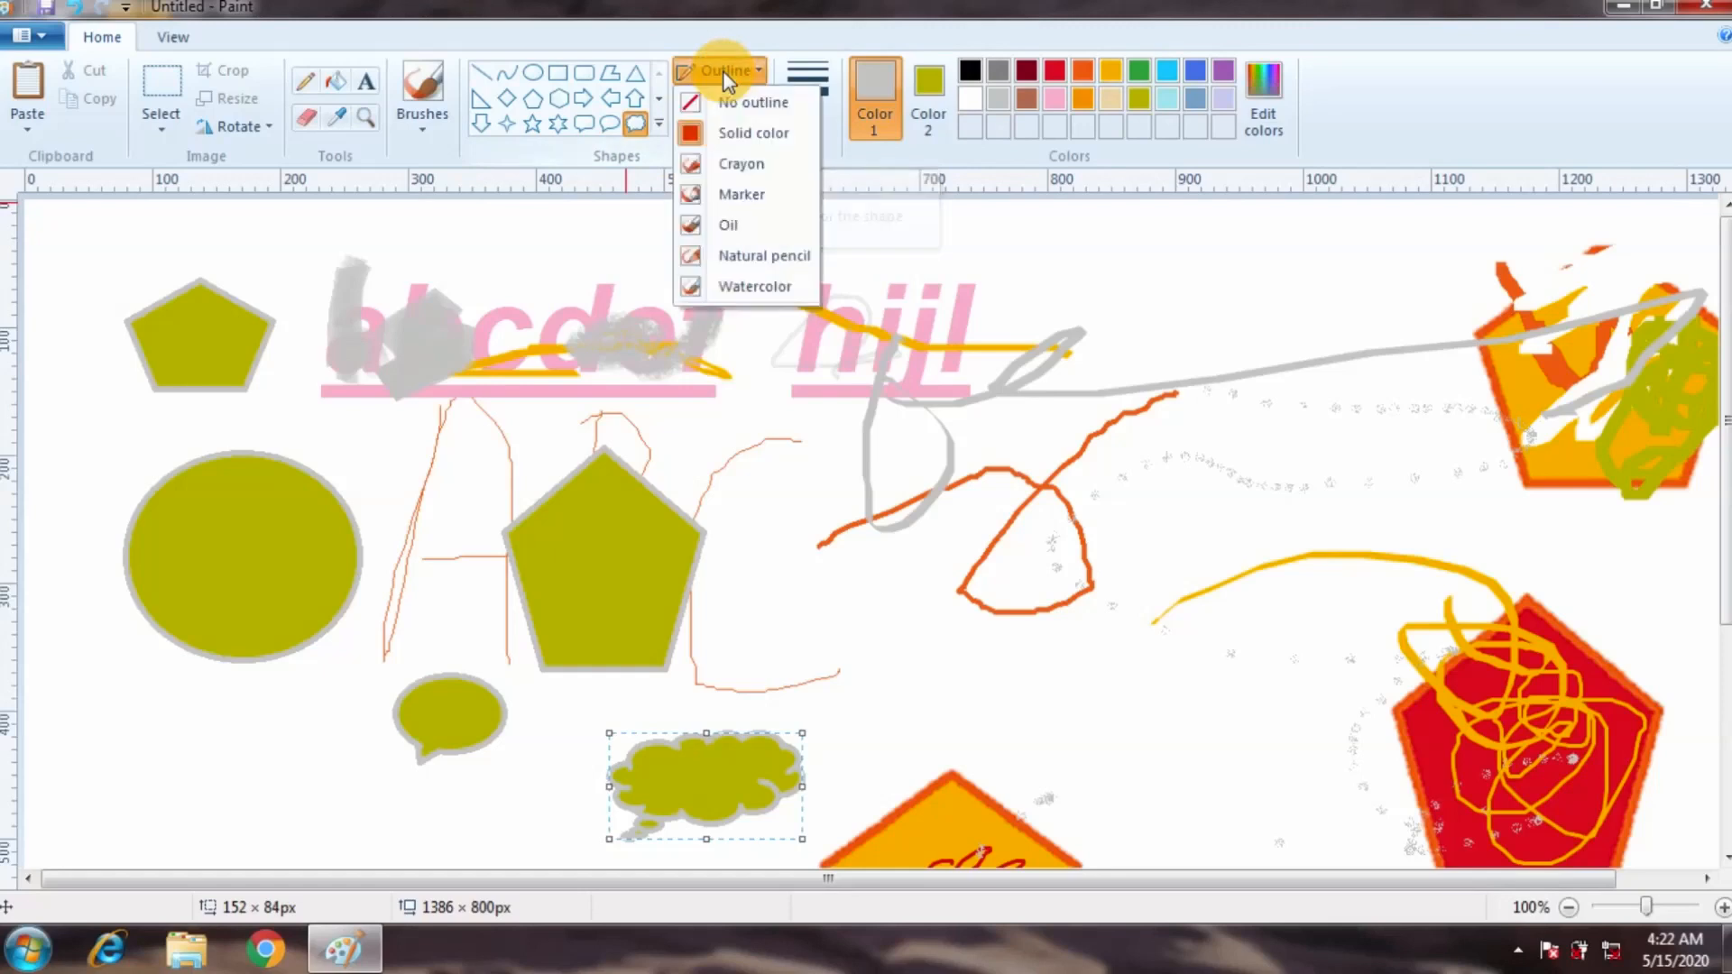
click(747, 74)
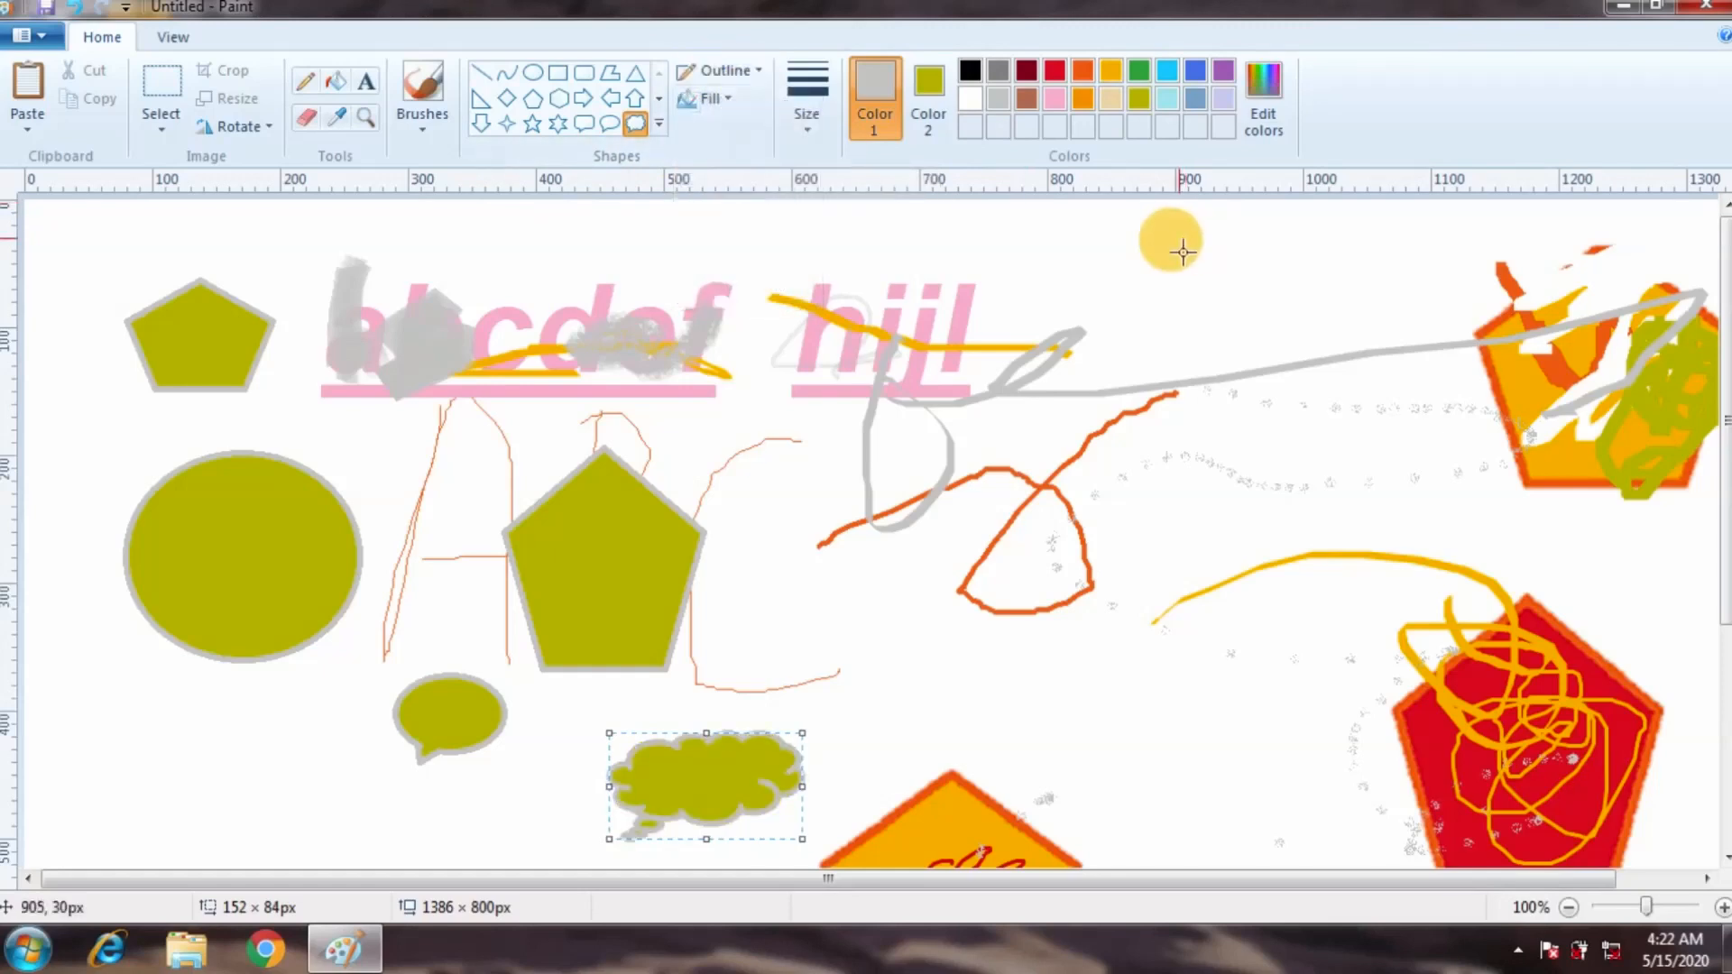
drag(1148, 236, 1146, 283)
key(ctrl+z)
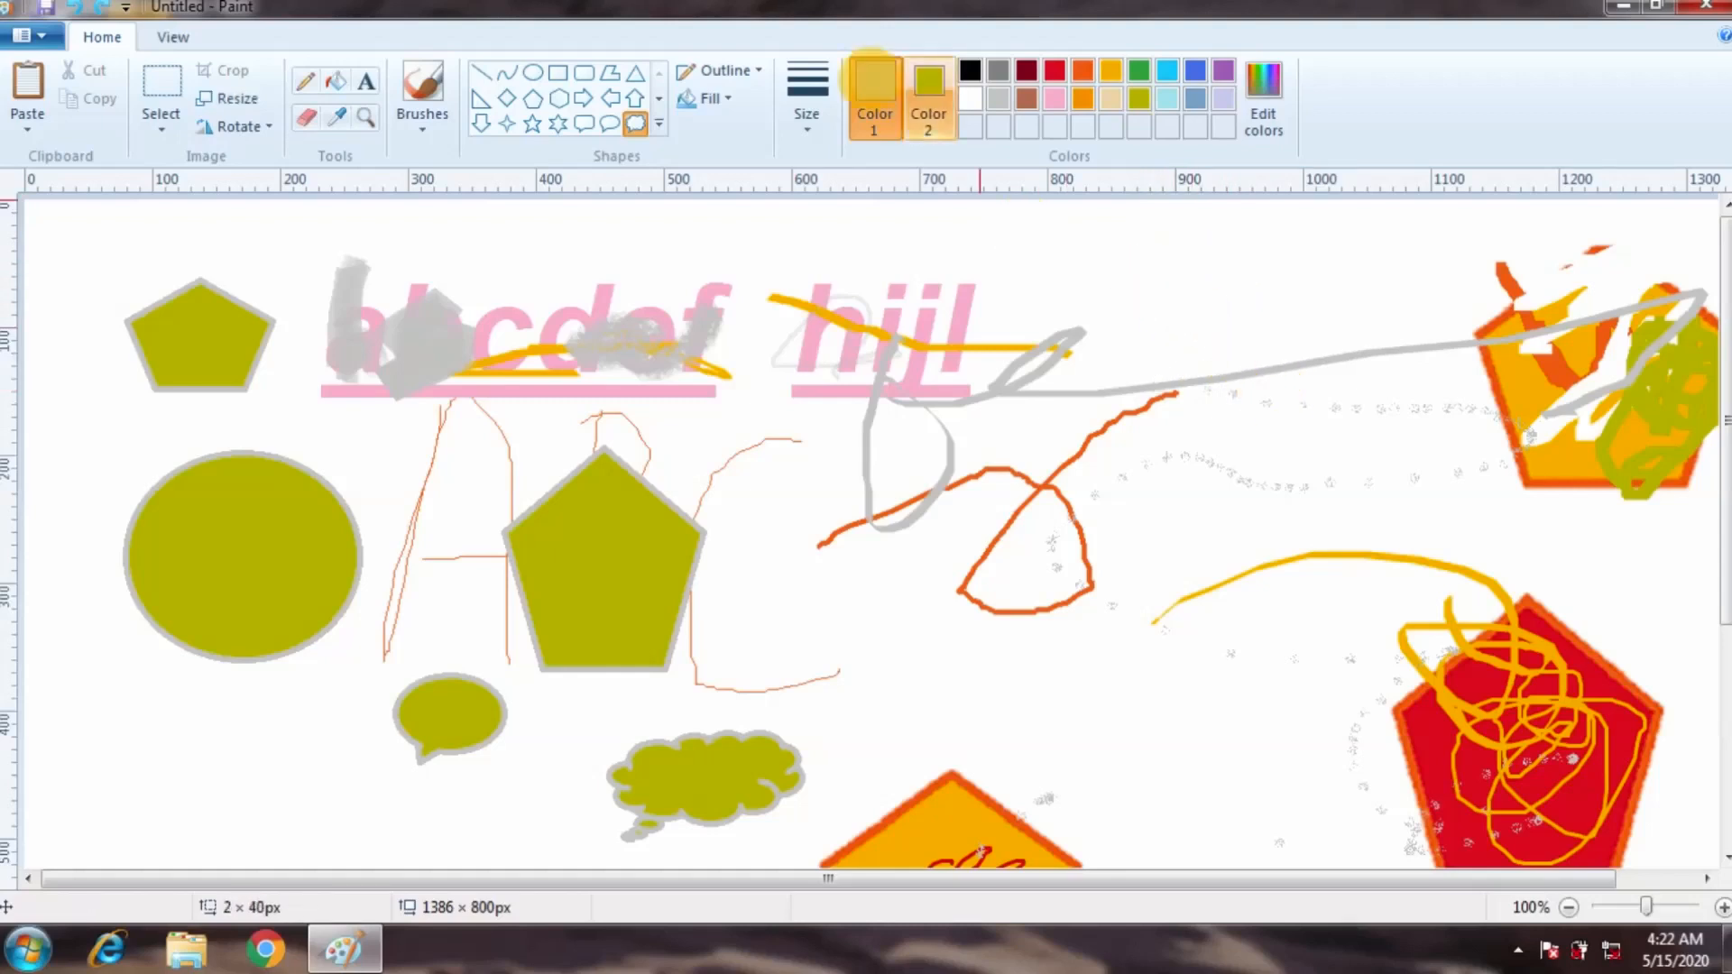
Draw an oval about 140 × 165 px between "hijl" and the uppermost pentagon and set its outline color to red.
click(533, 72)
drag(1155, 249, 1329, 462)
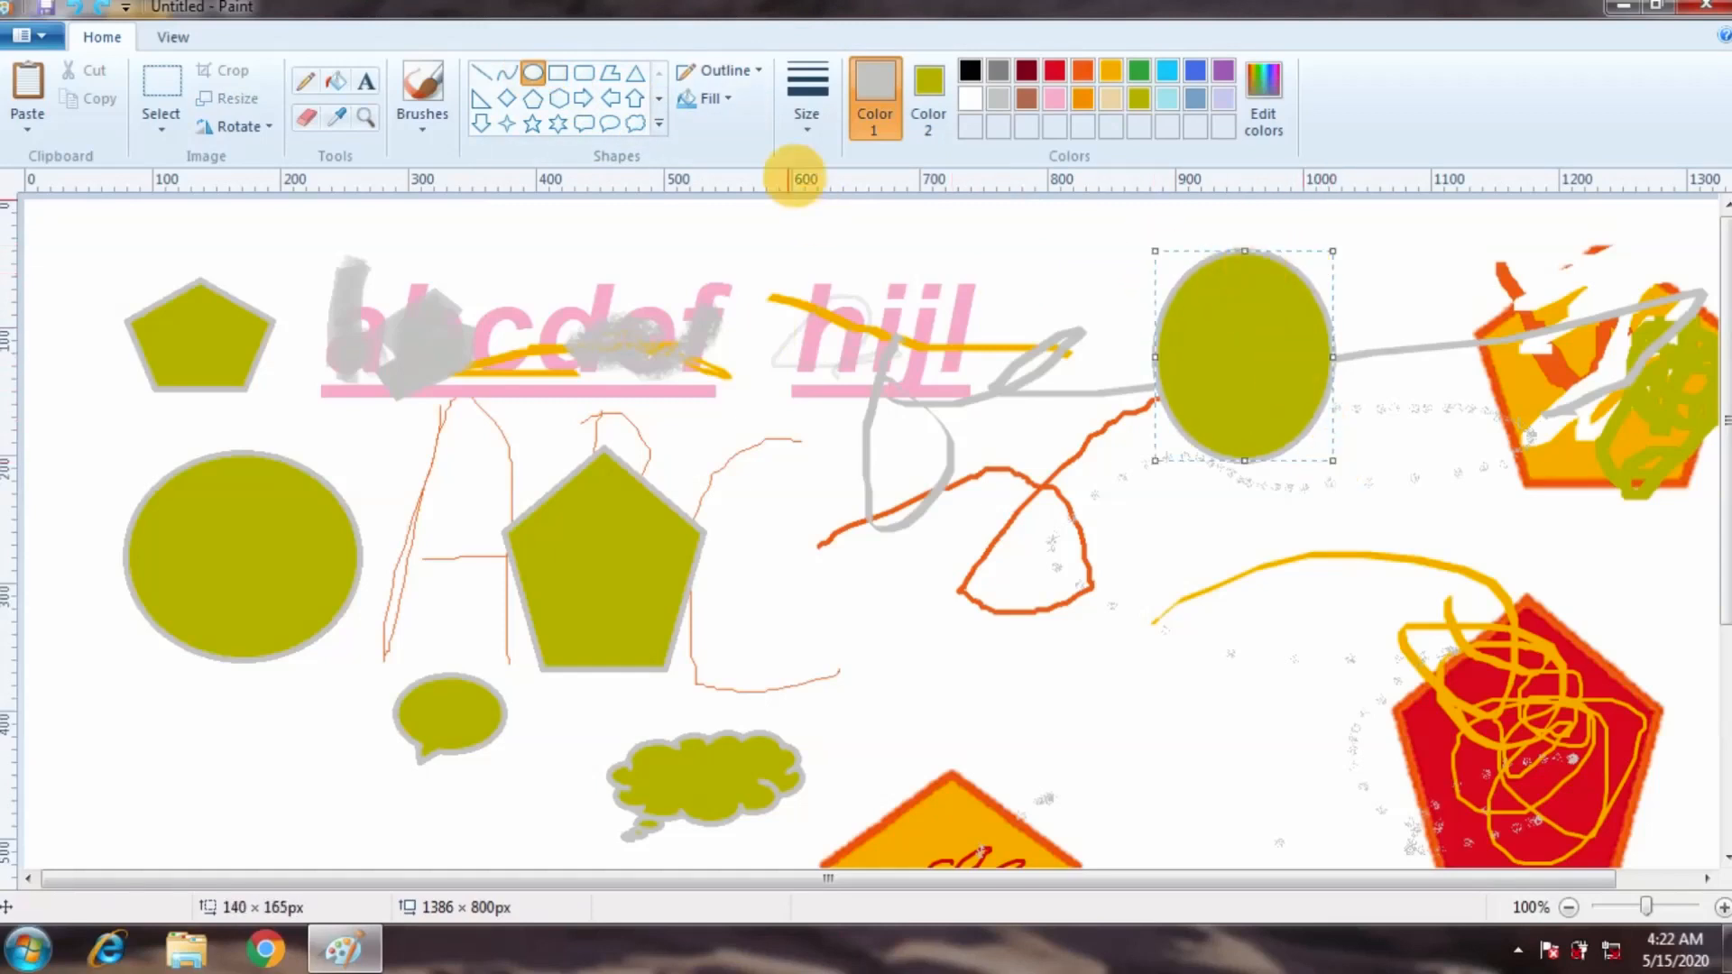
click(732, 77)
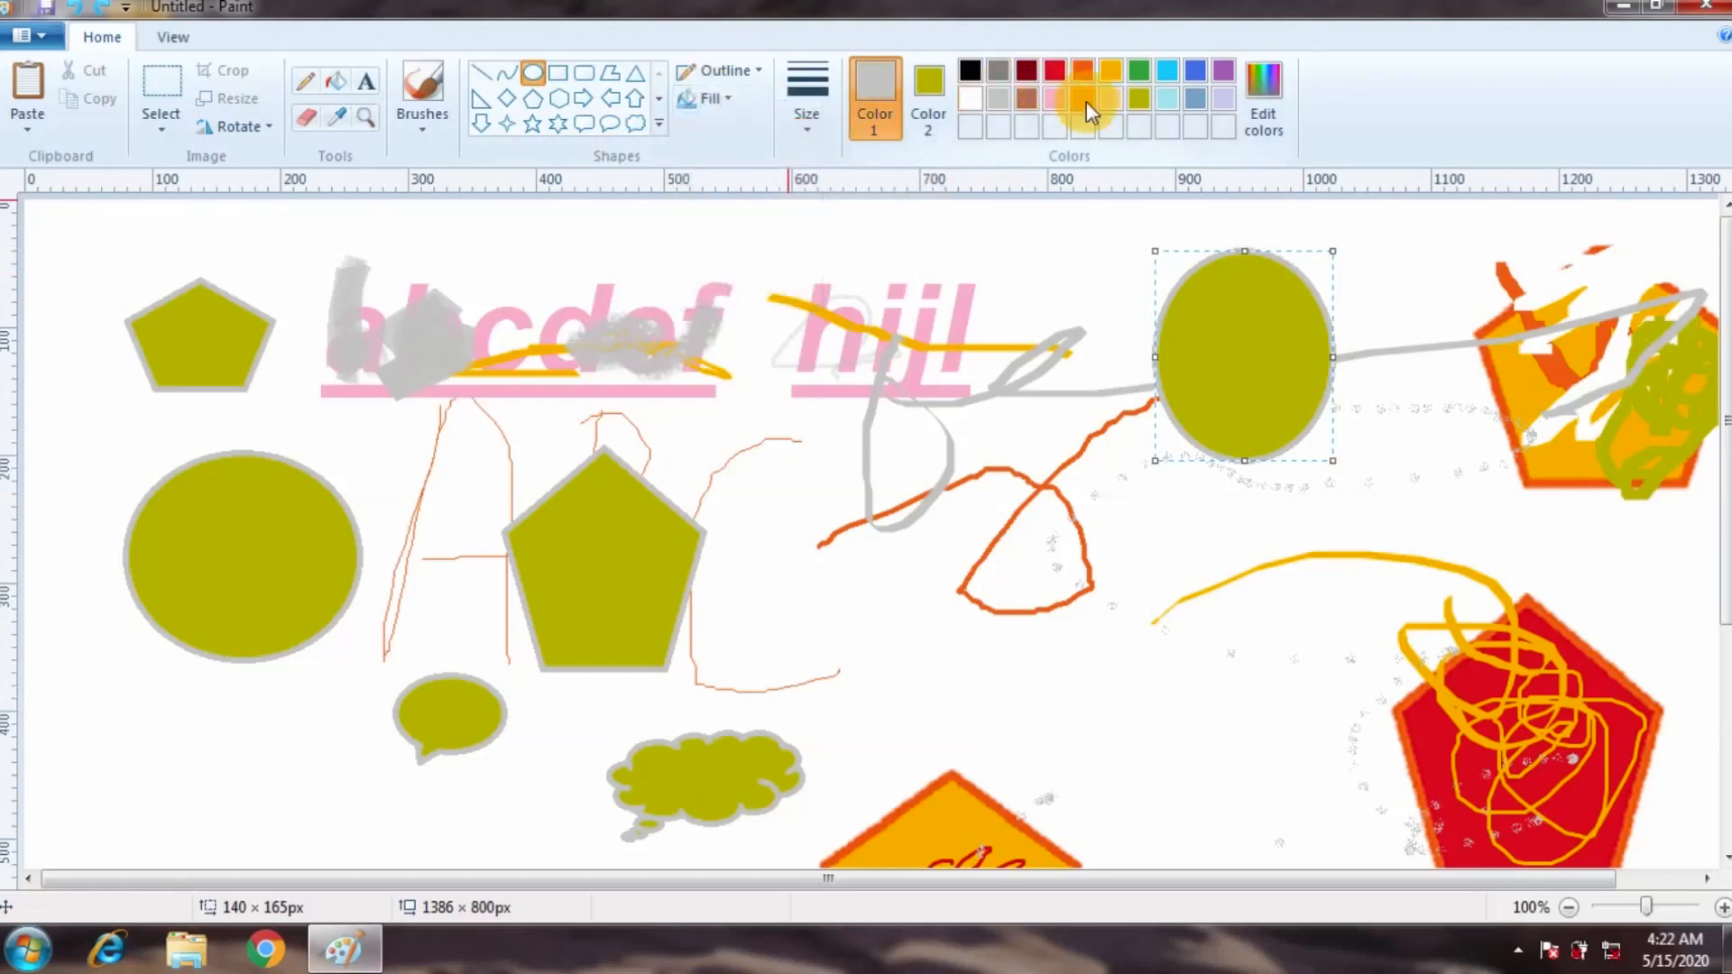
click(1197, 72)
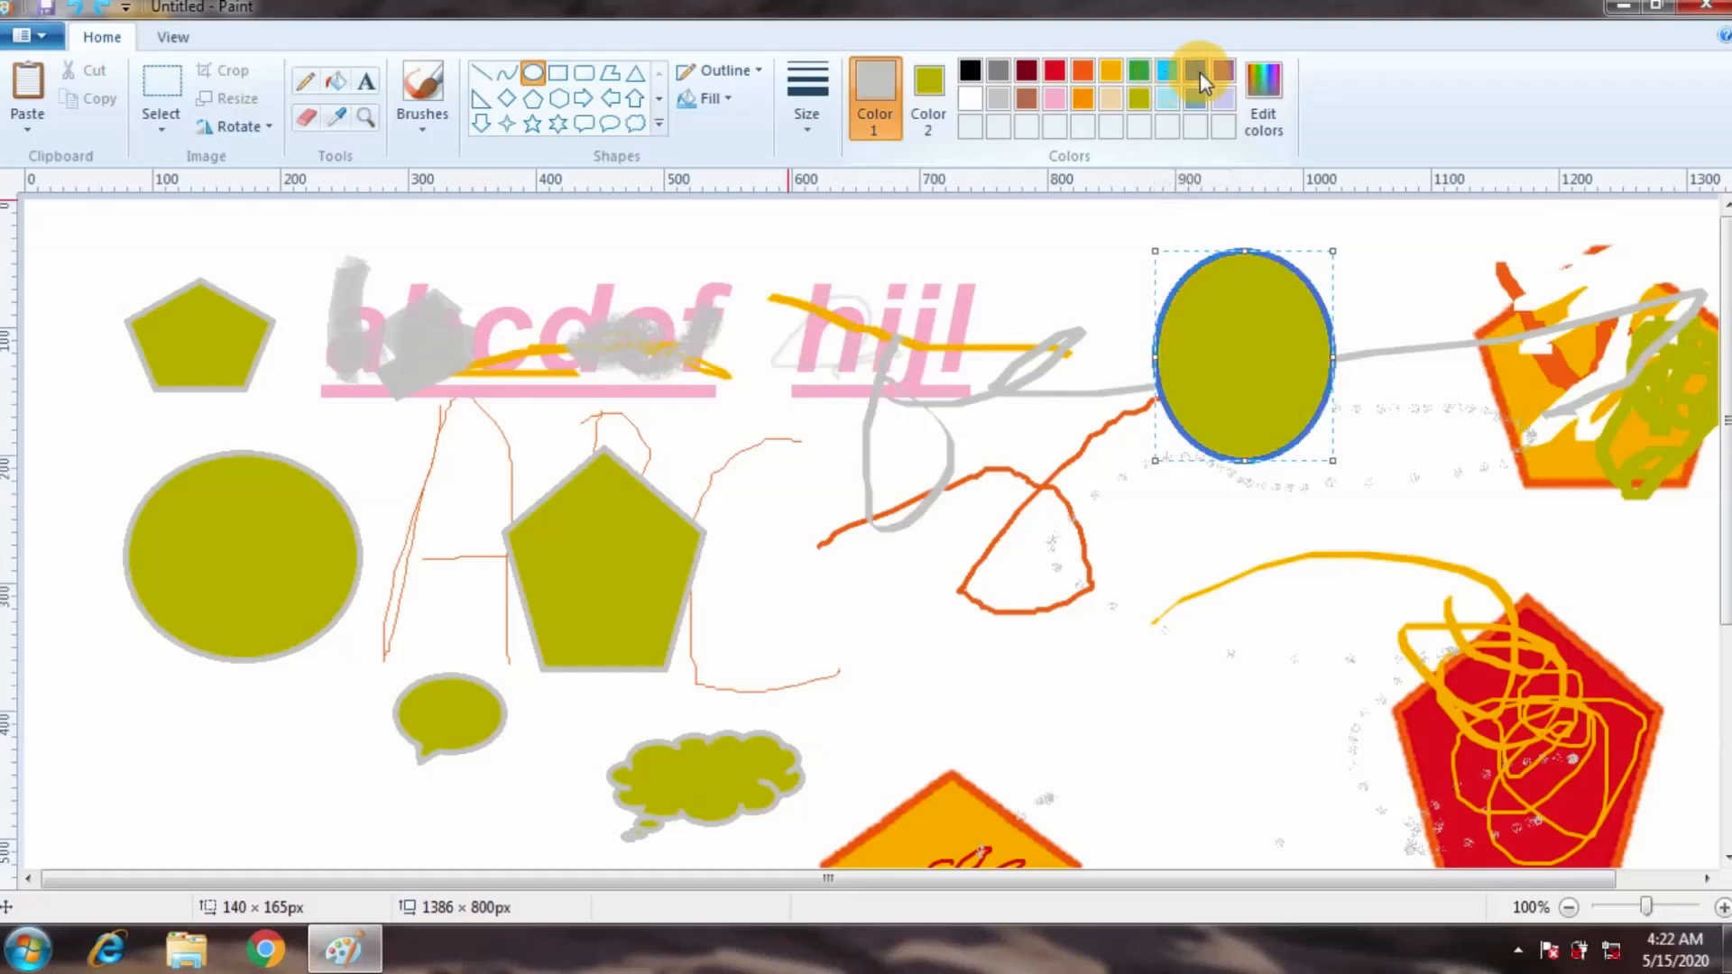
click(1110, 73)
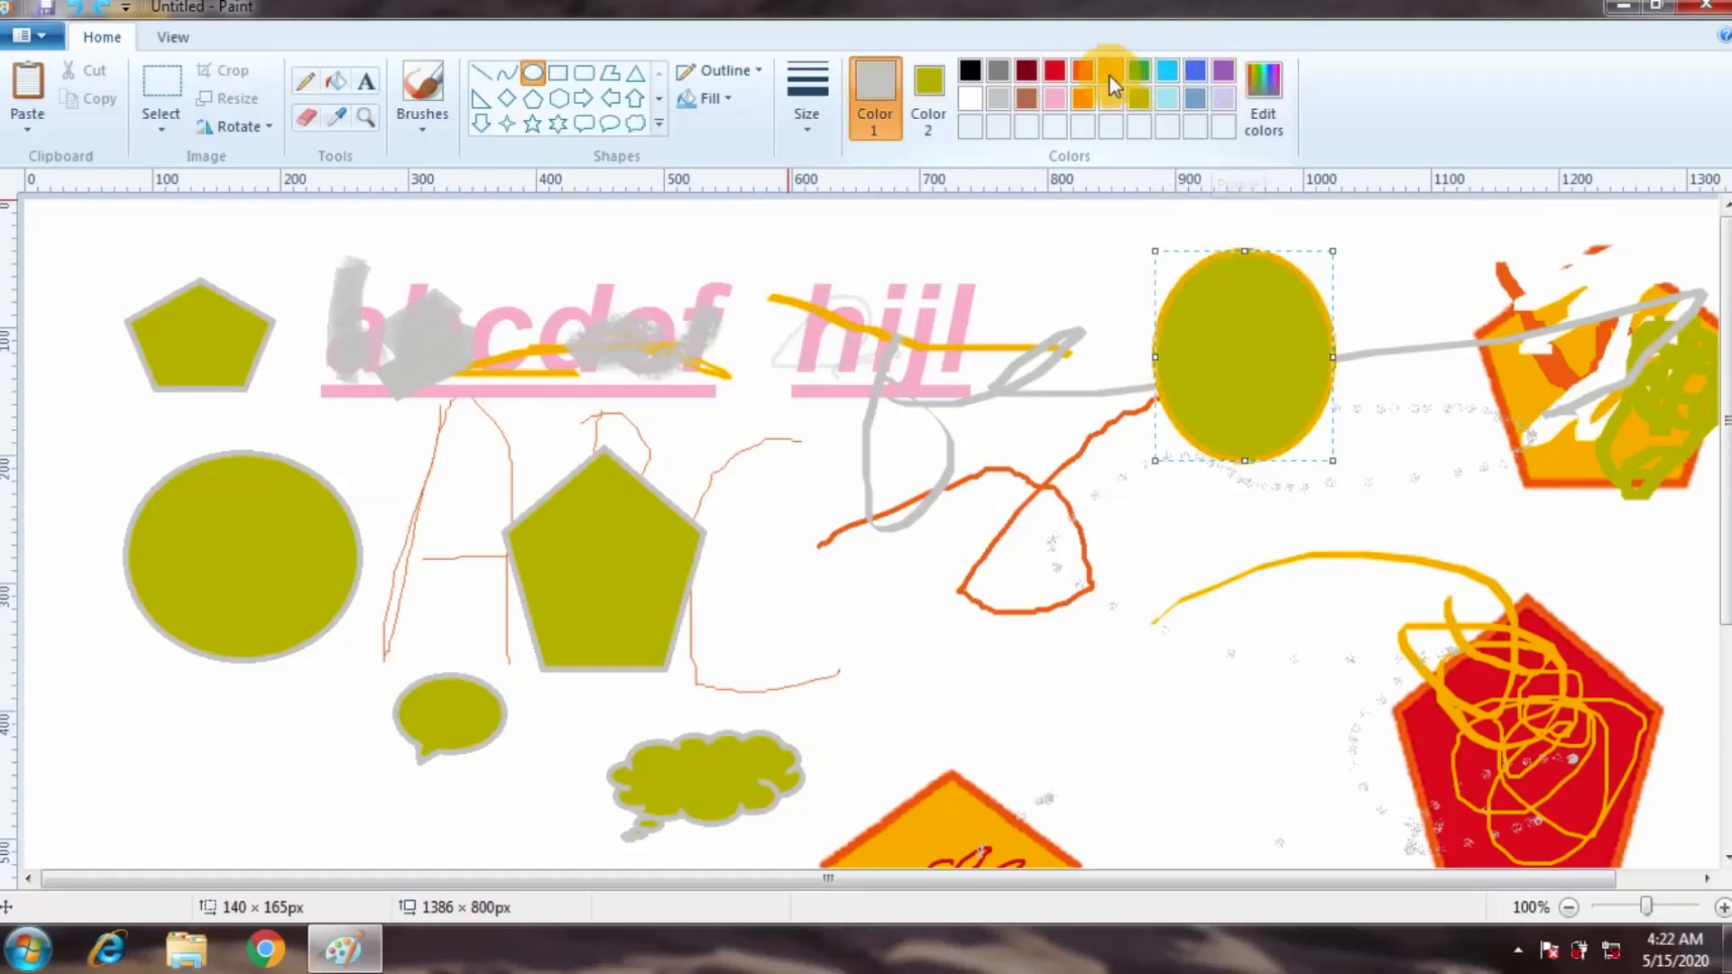
click(1058, 74)
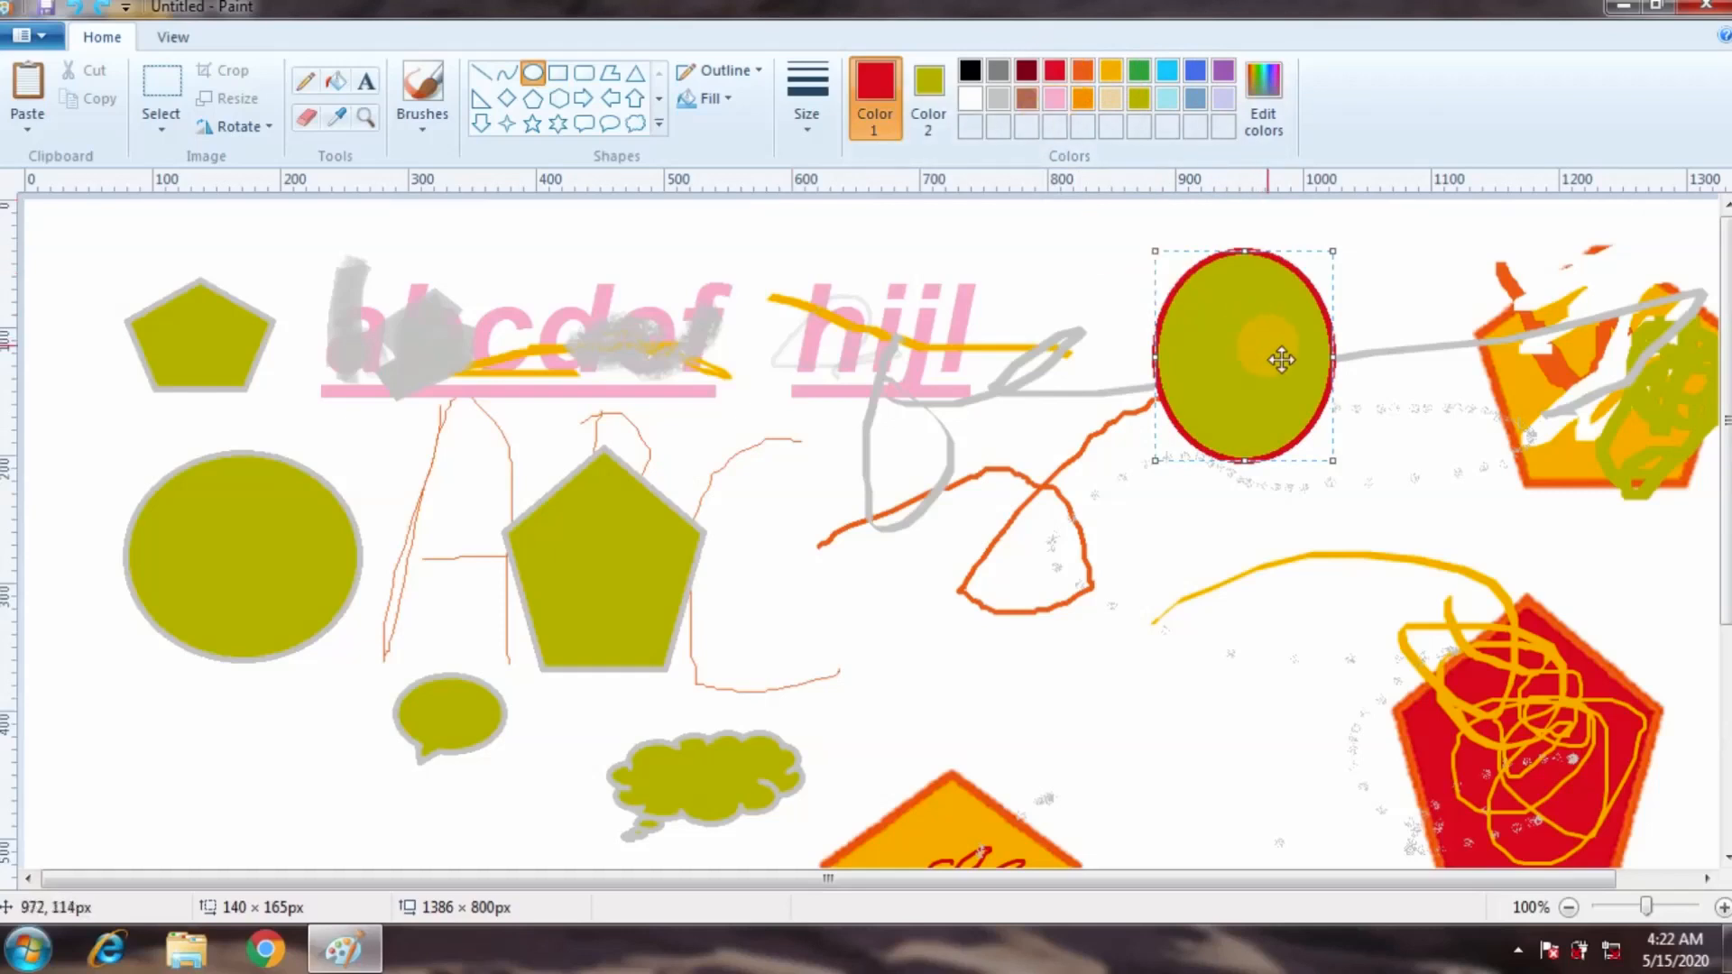
Remove the outline of the oval near "hijl" and restore it as a solid color.
click(722, 76)
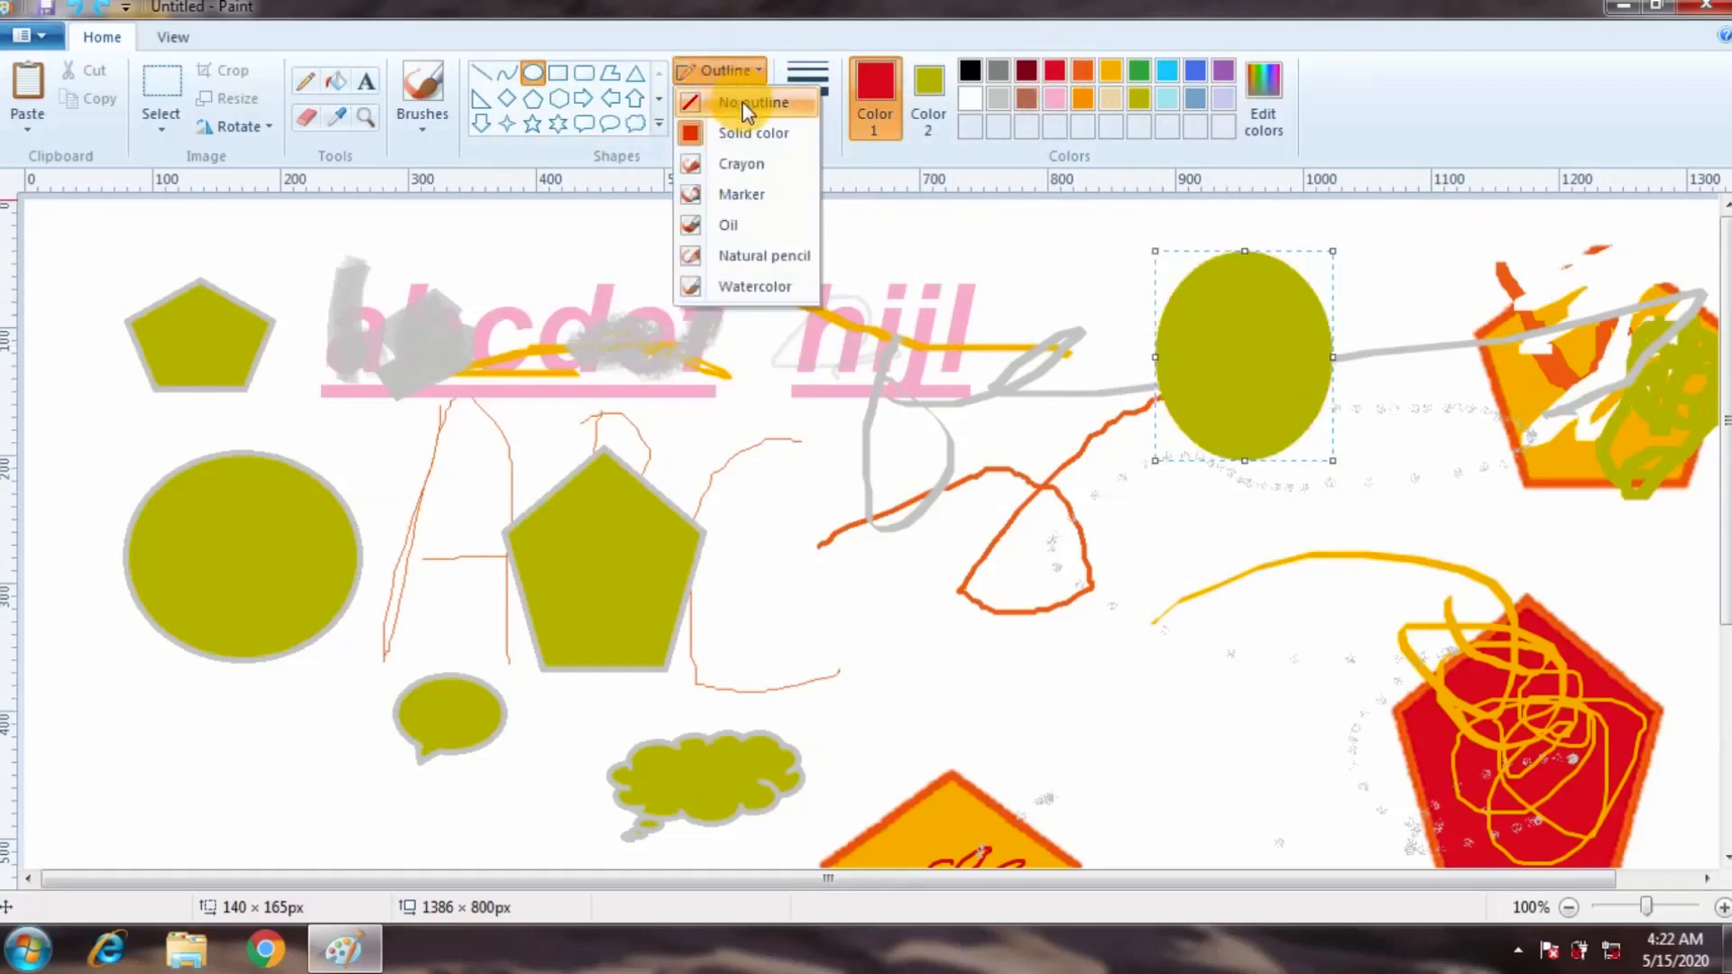
click(744, 101)
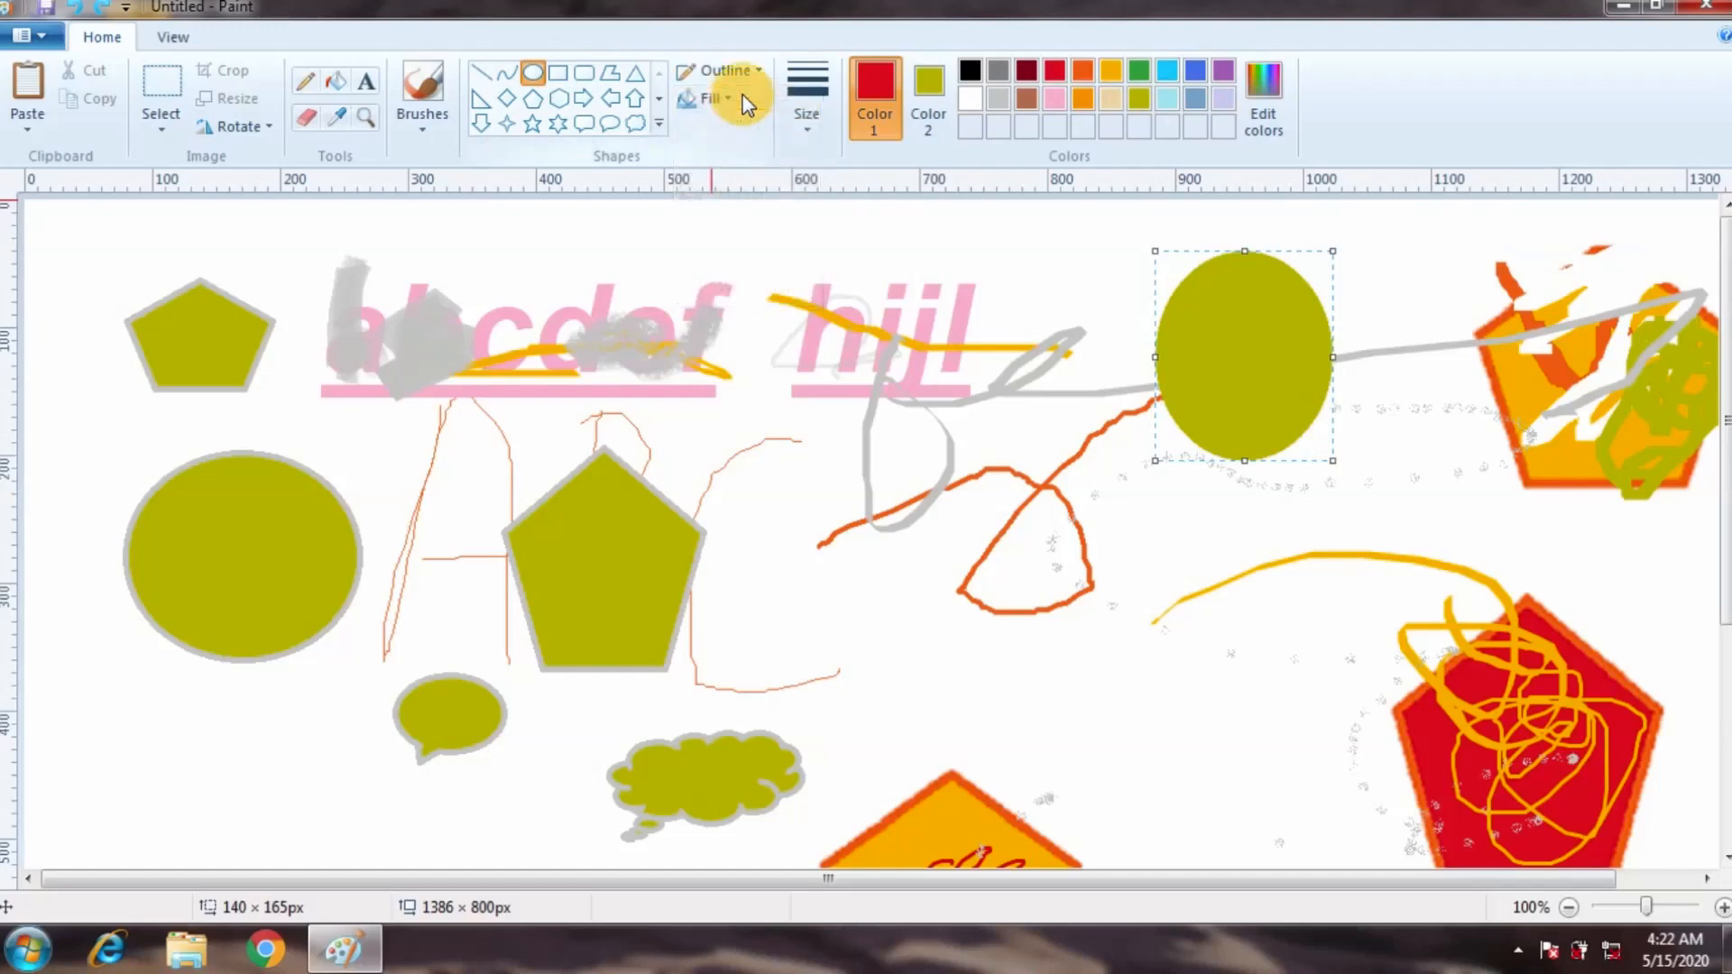
click(738, 73)
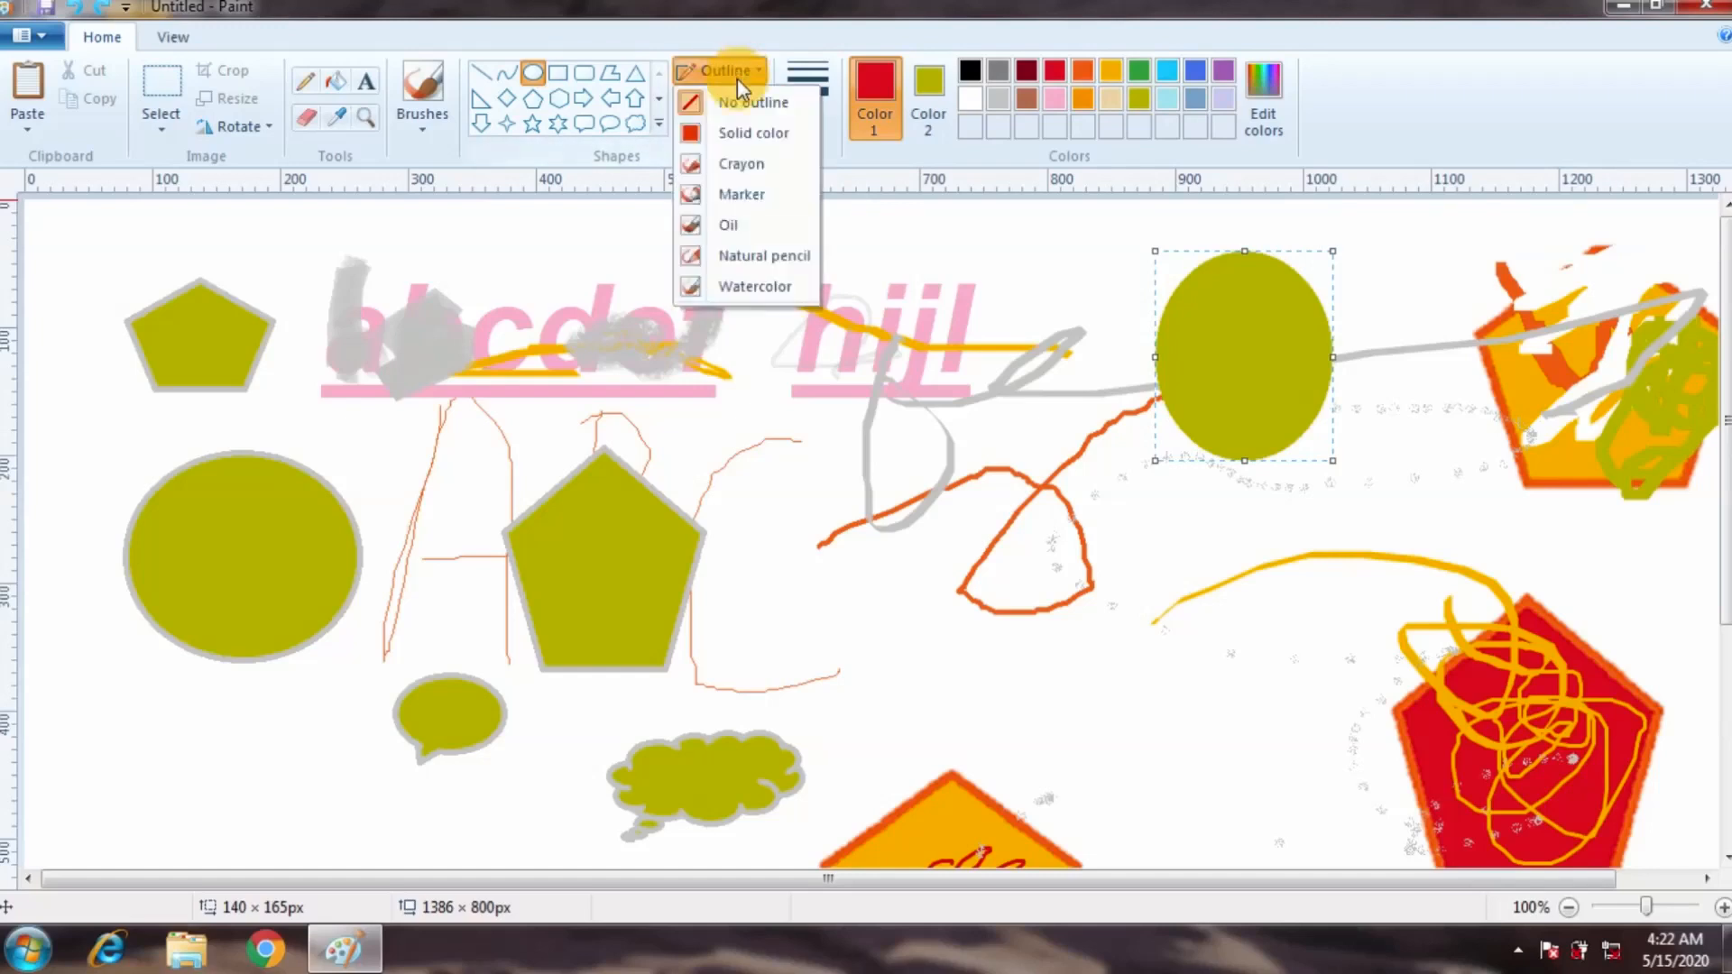
click(751, 135)
Try the thinnest and second-thinnest line widths on the oval's outline and set it to the thickest one.
click(817, 127)
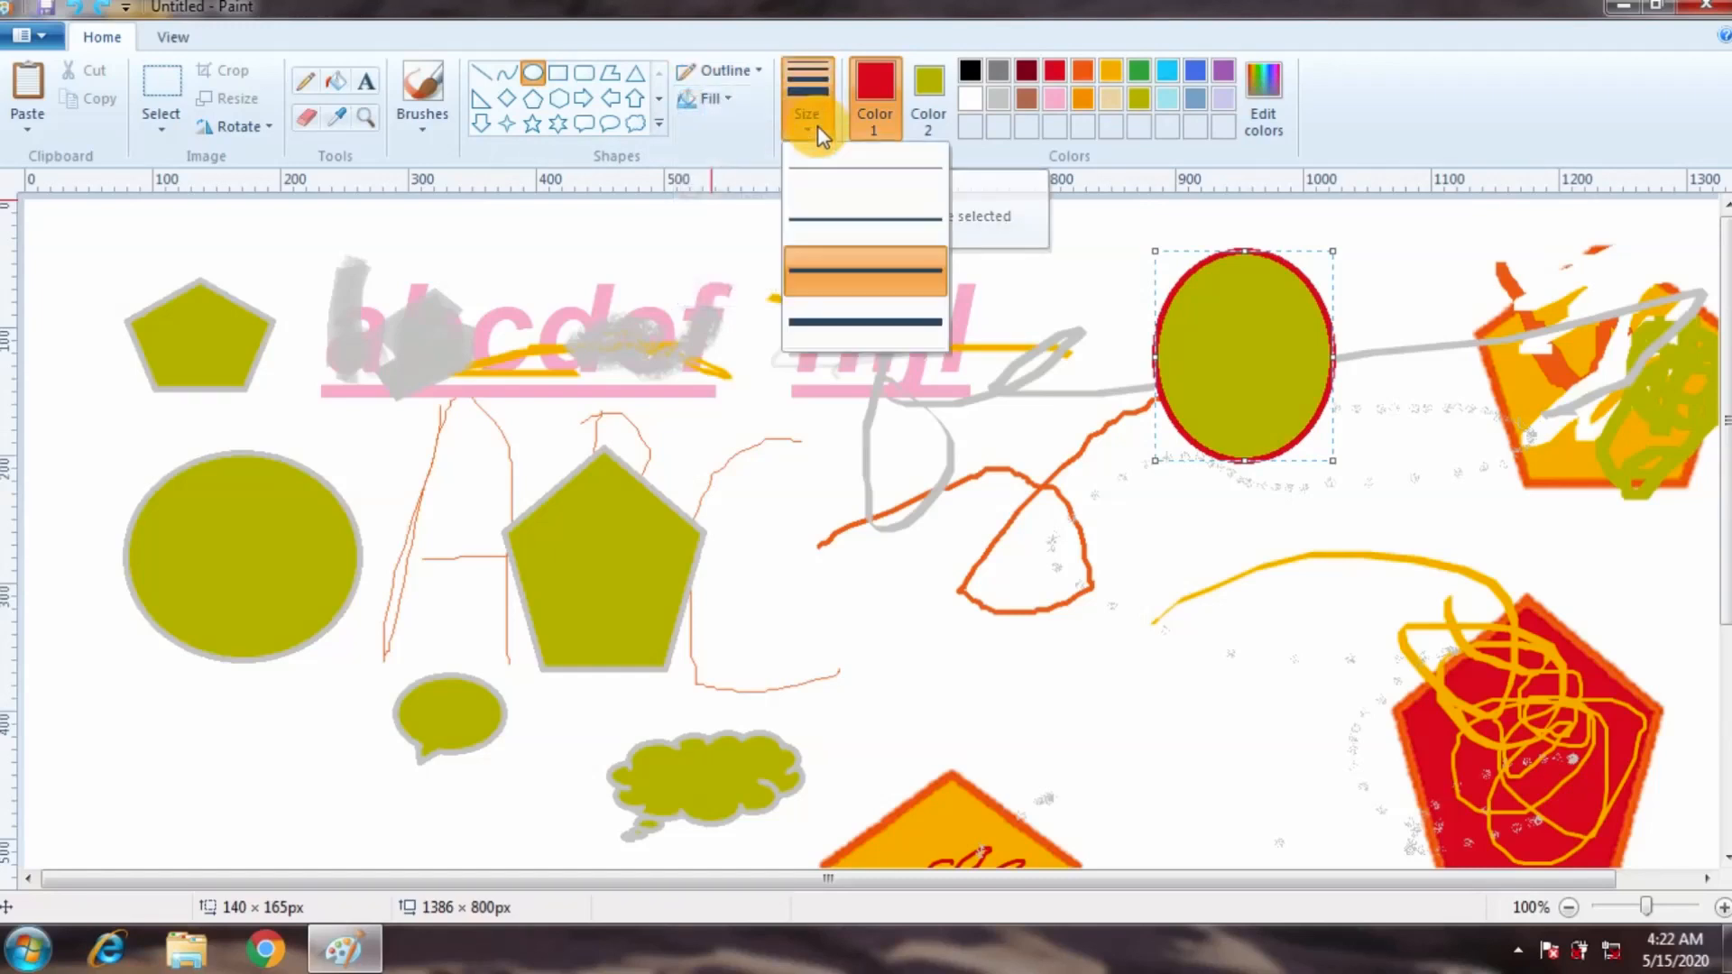
click(842, 168)
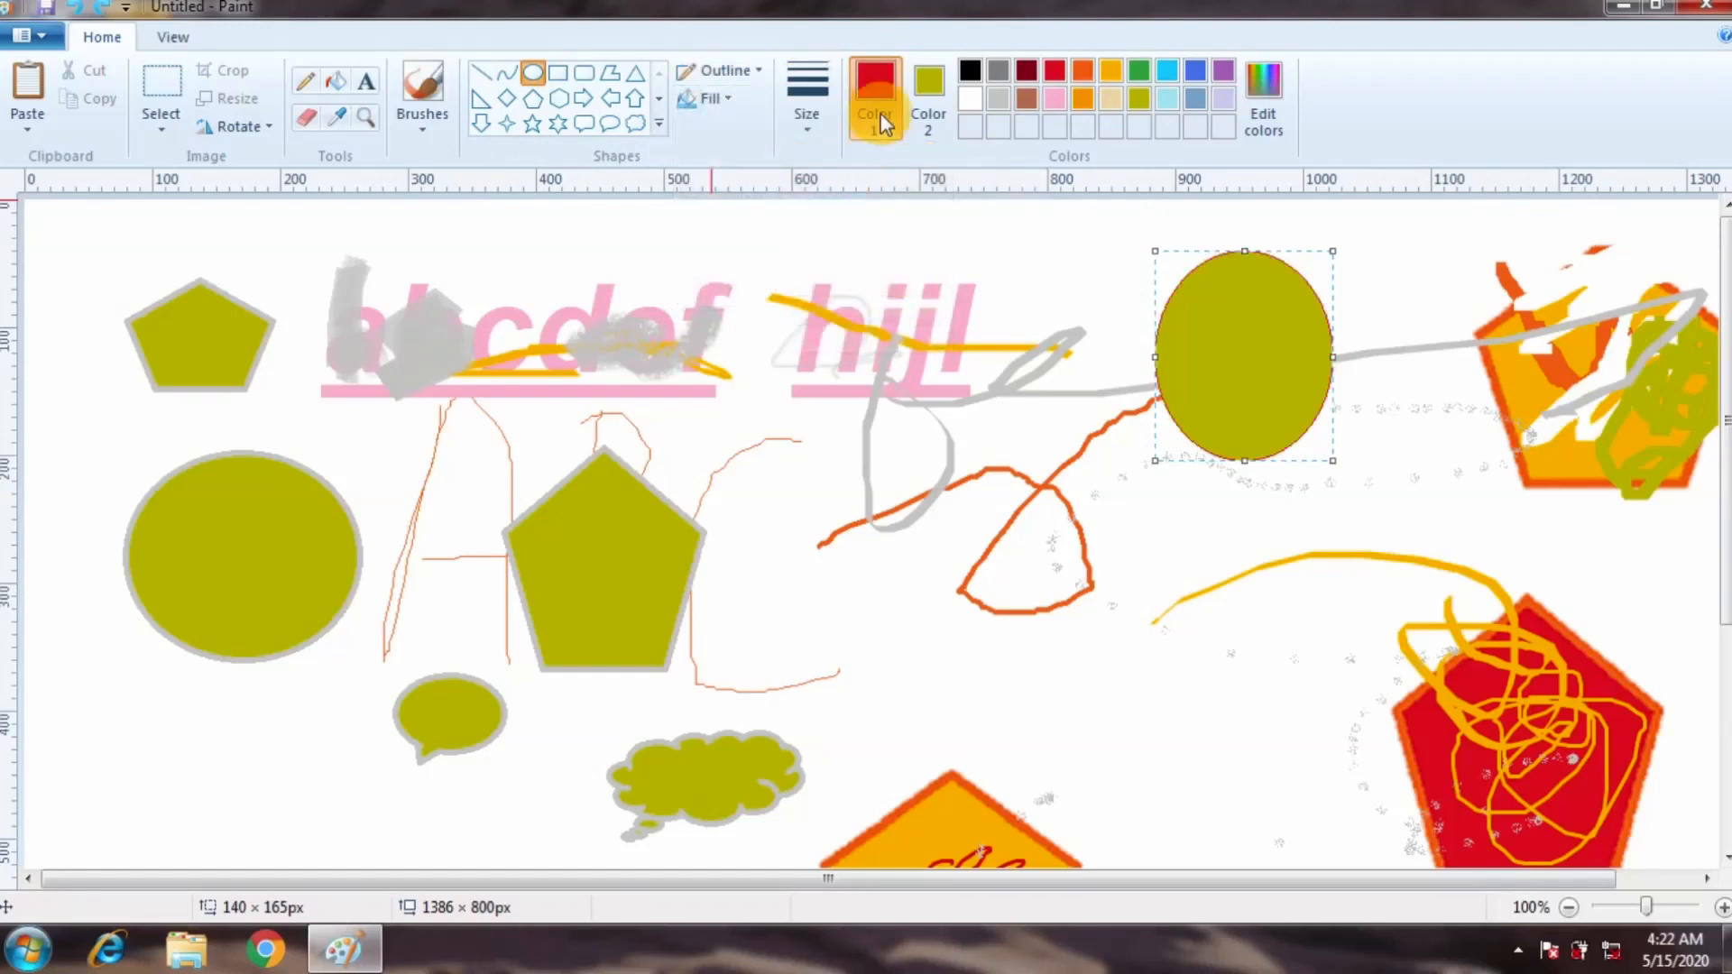
click(805, 112)
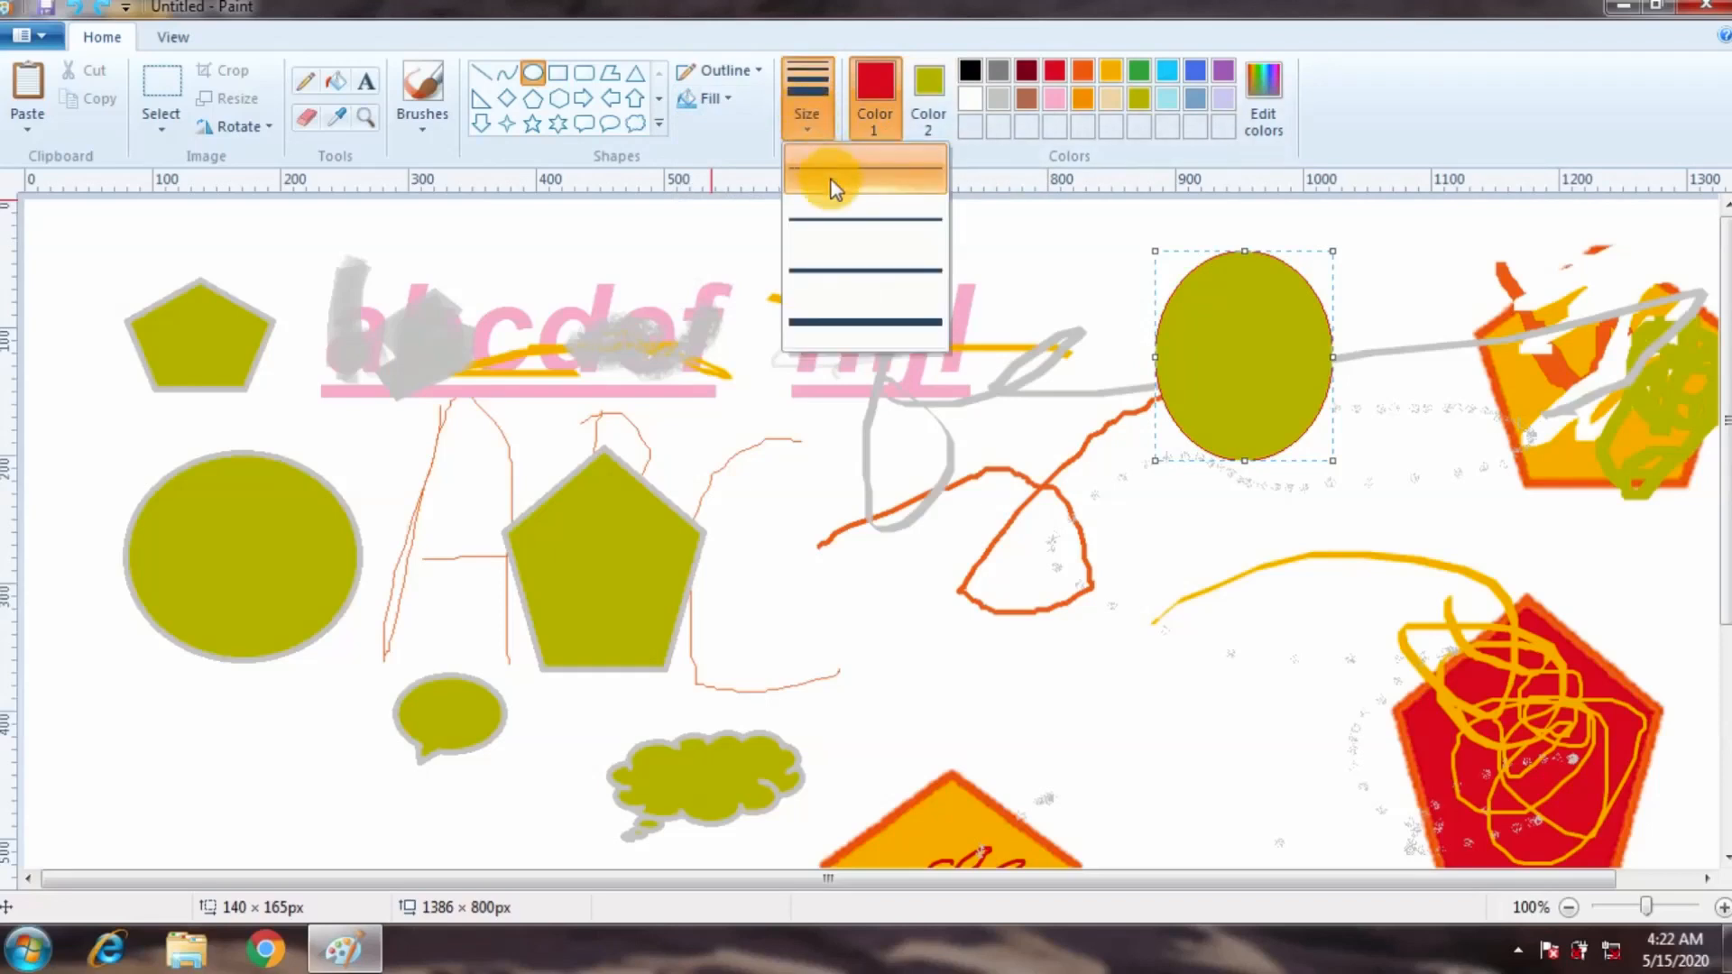
click(841, 214)
click(809, 128)
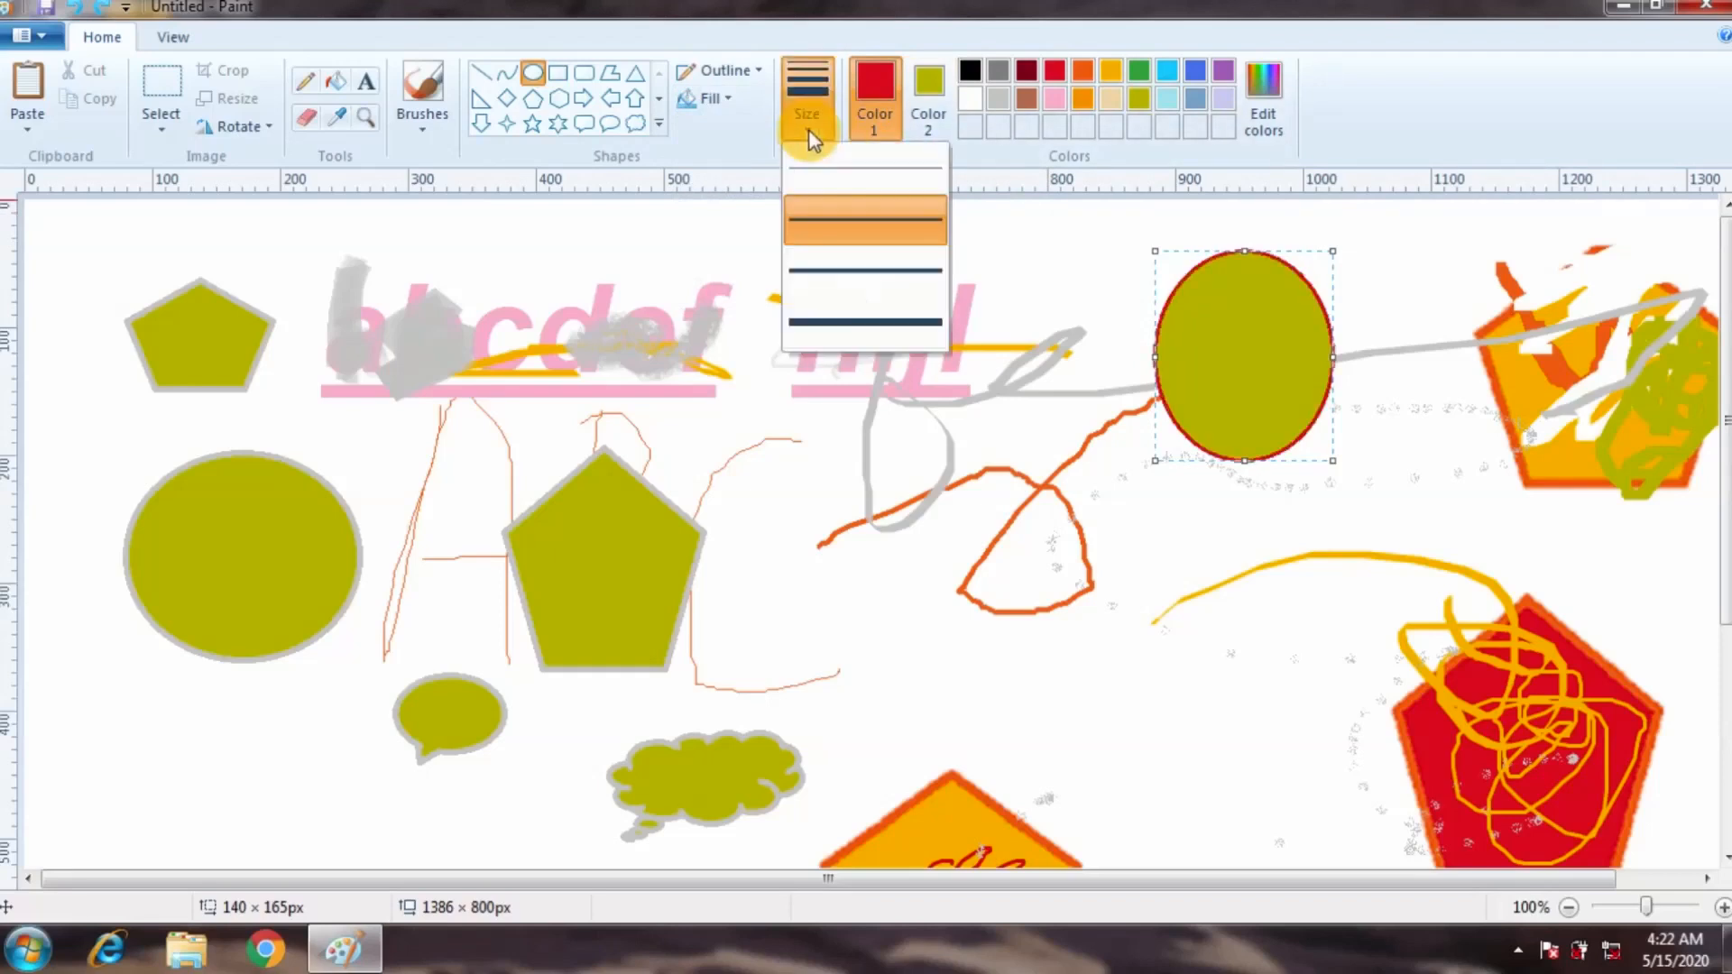
click(859, 324)
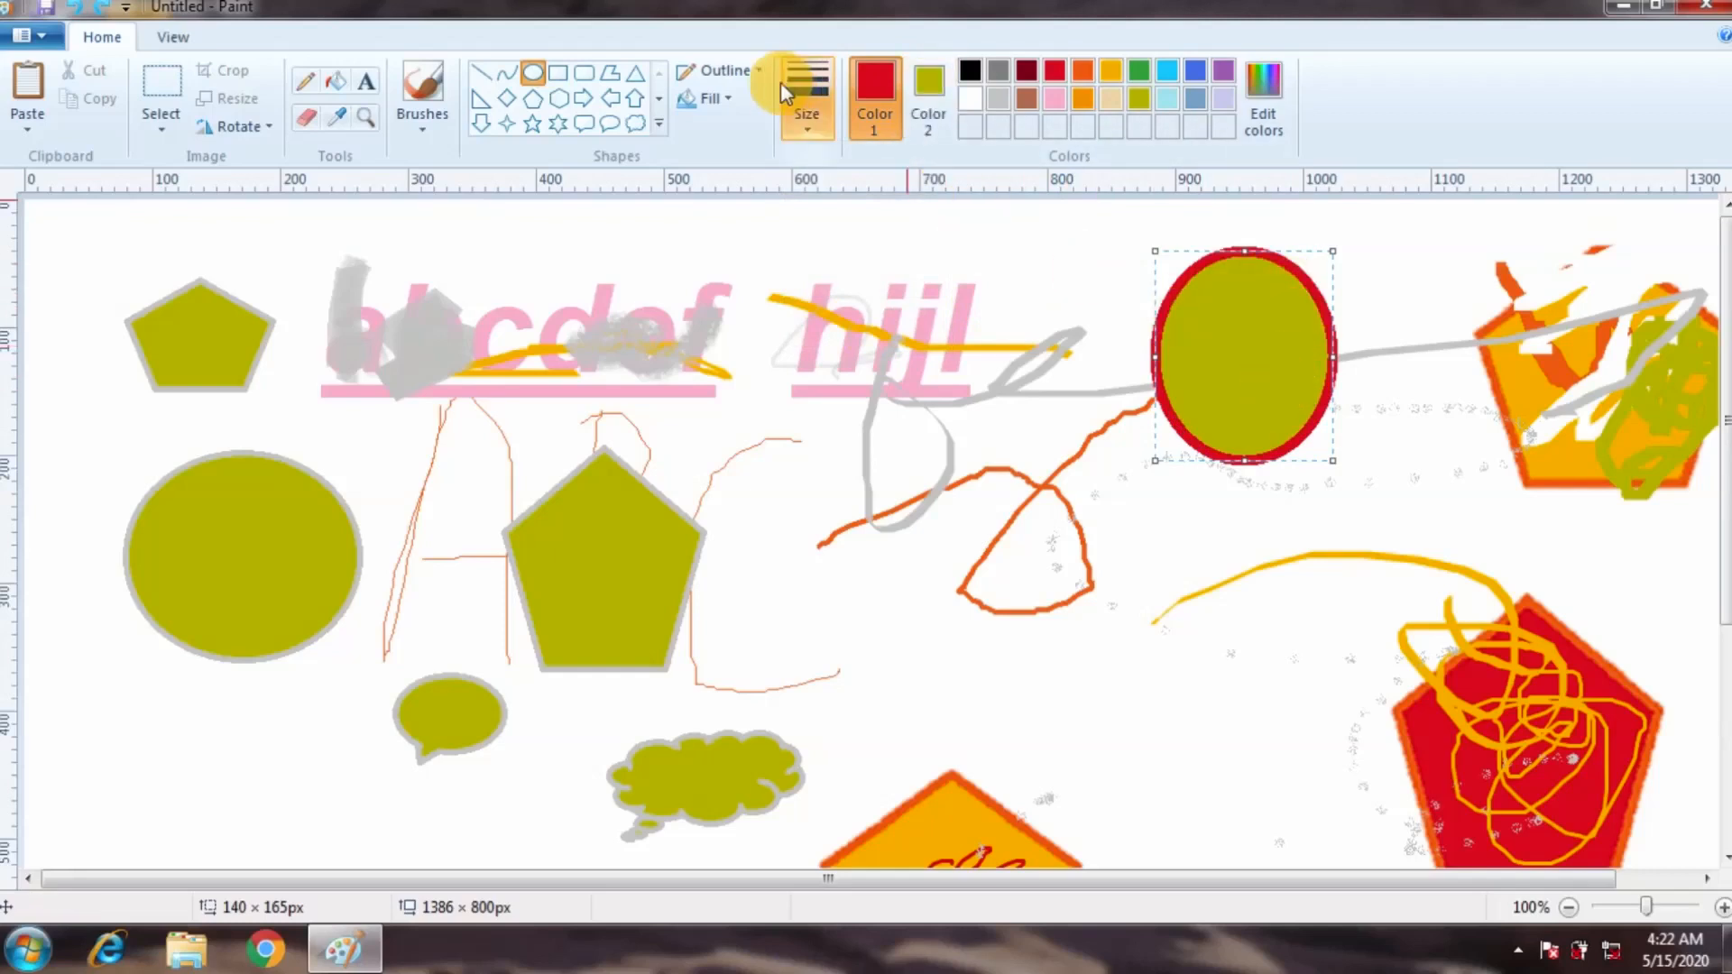
Use a solid color fill for the oval and set Color 2 to blue.
click(704, 98)
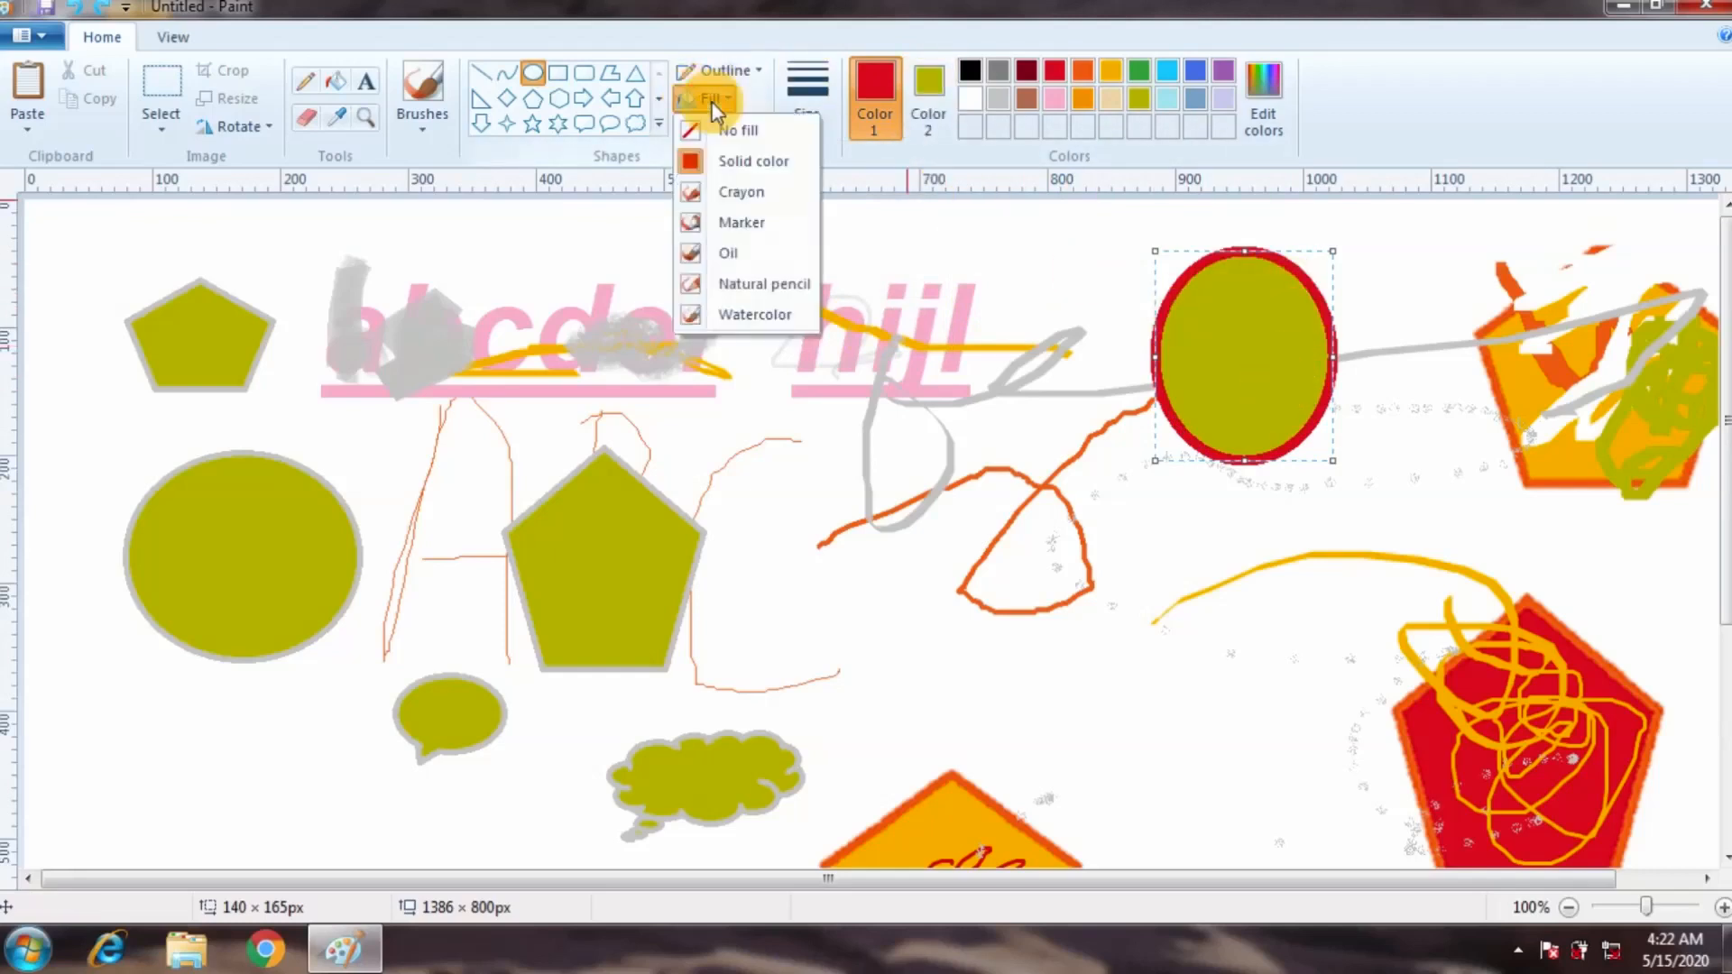
click(751, 160)
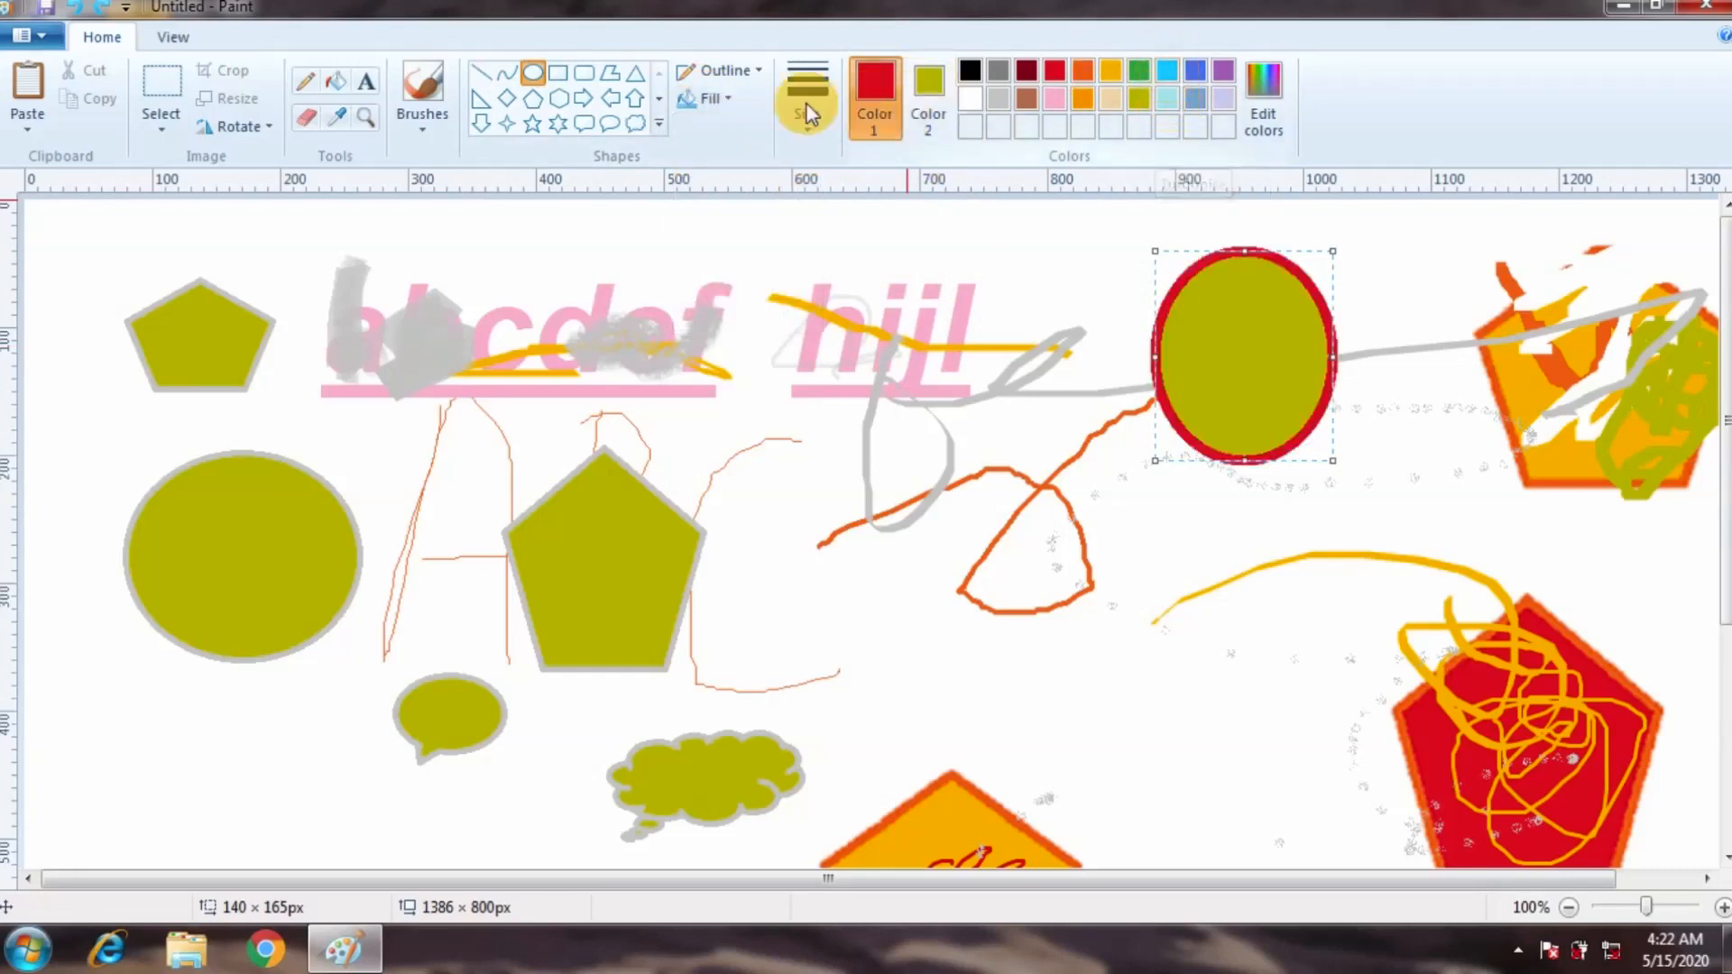
click(934, 101)
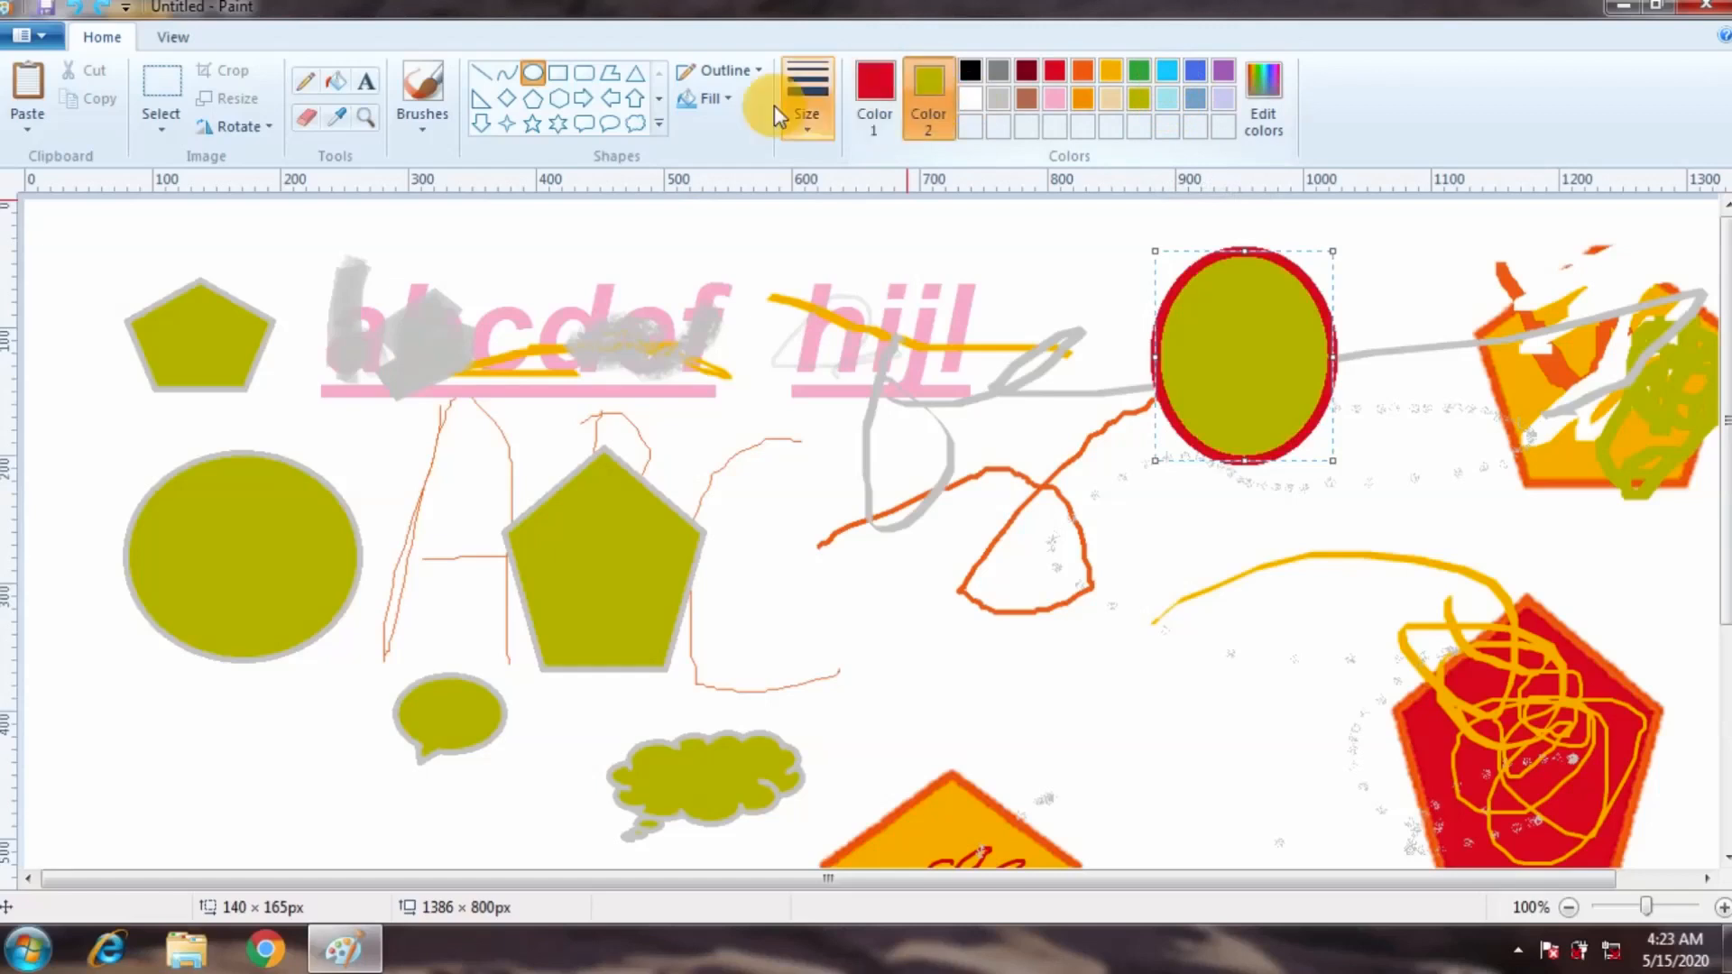
click(713, 98)
click(734, 165)
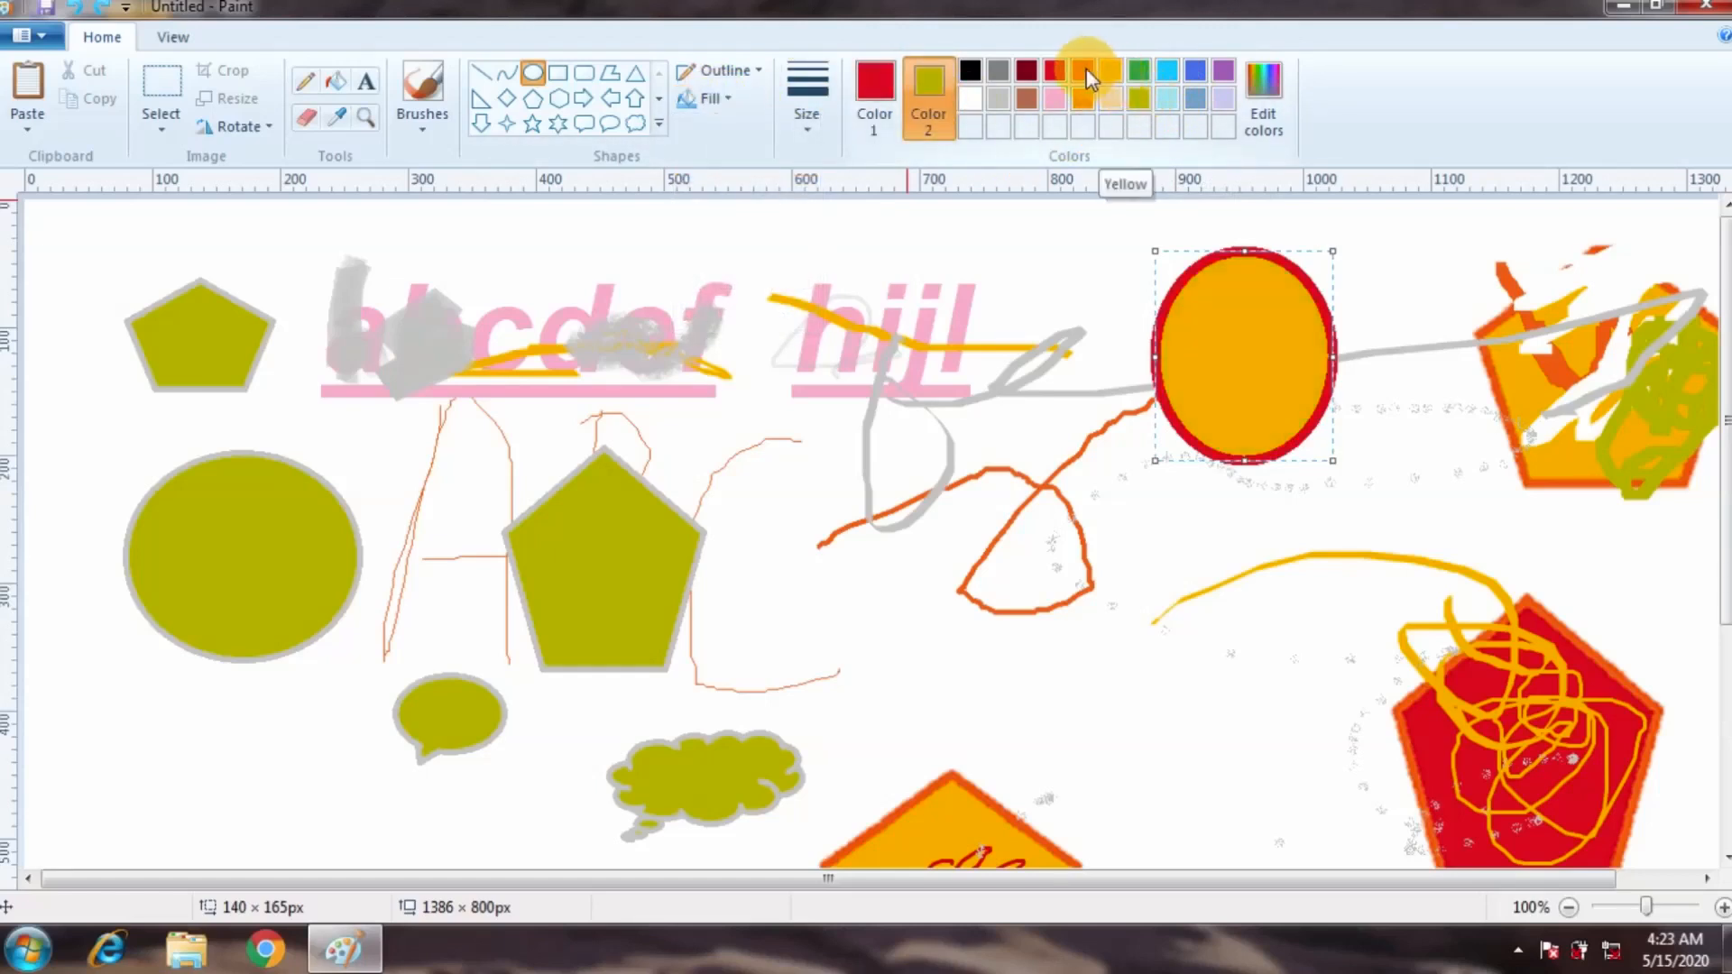
click(1195, 67)
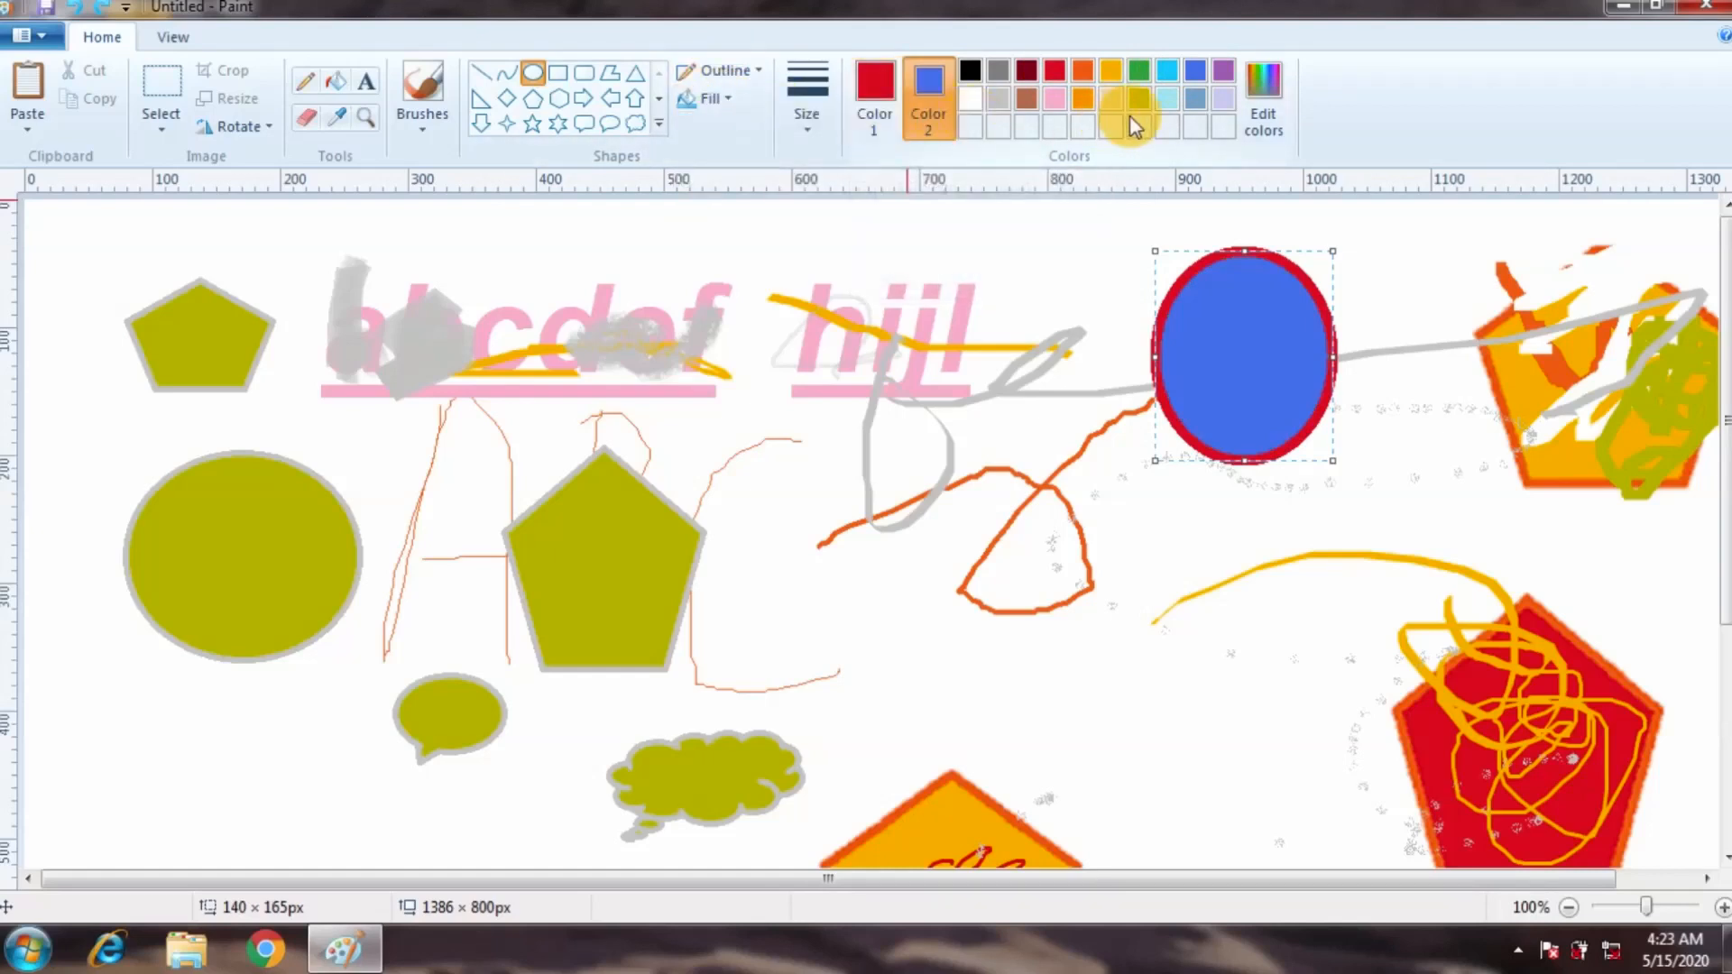
Define a custom light purple for Color 2 with hue 199, saturation 193 and luminance 164 as the oval's fill.
click(919, 64)
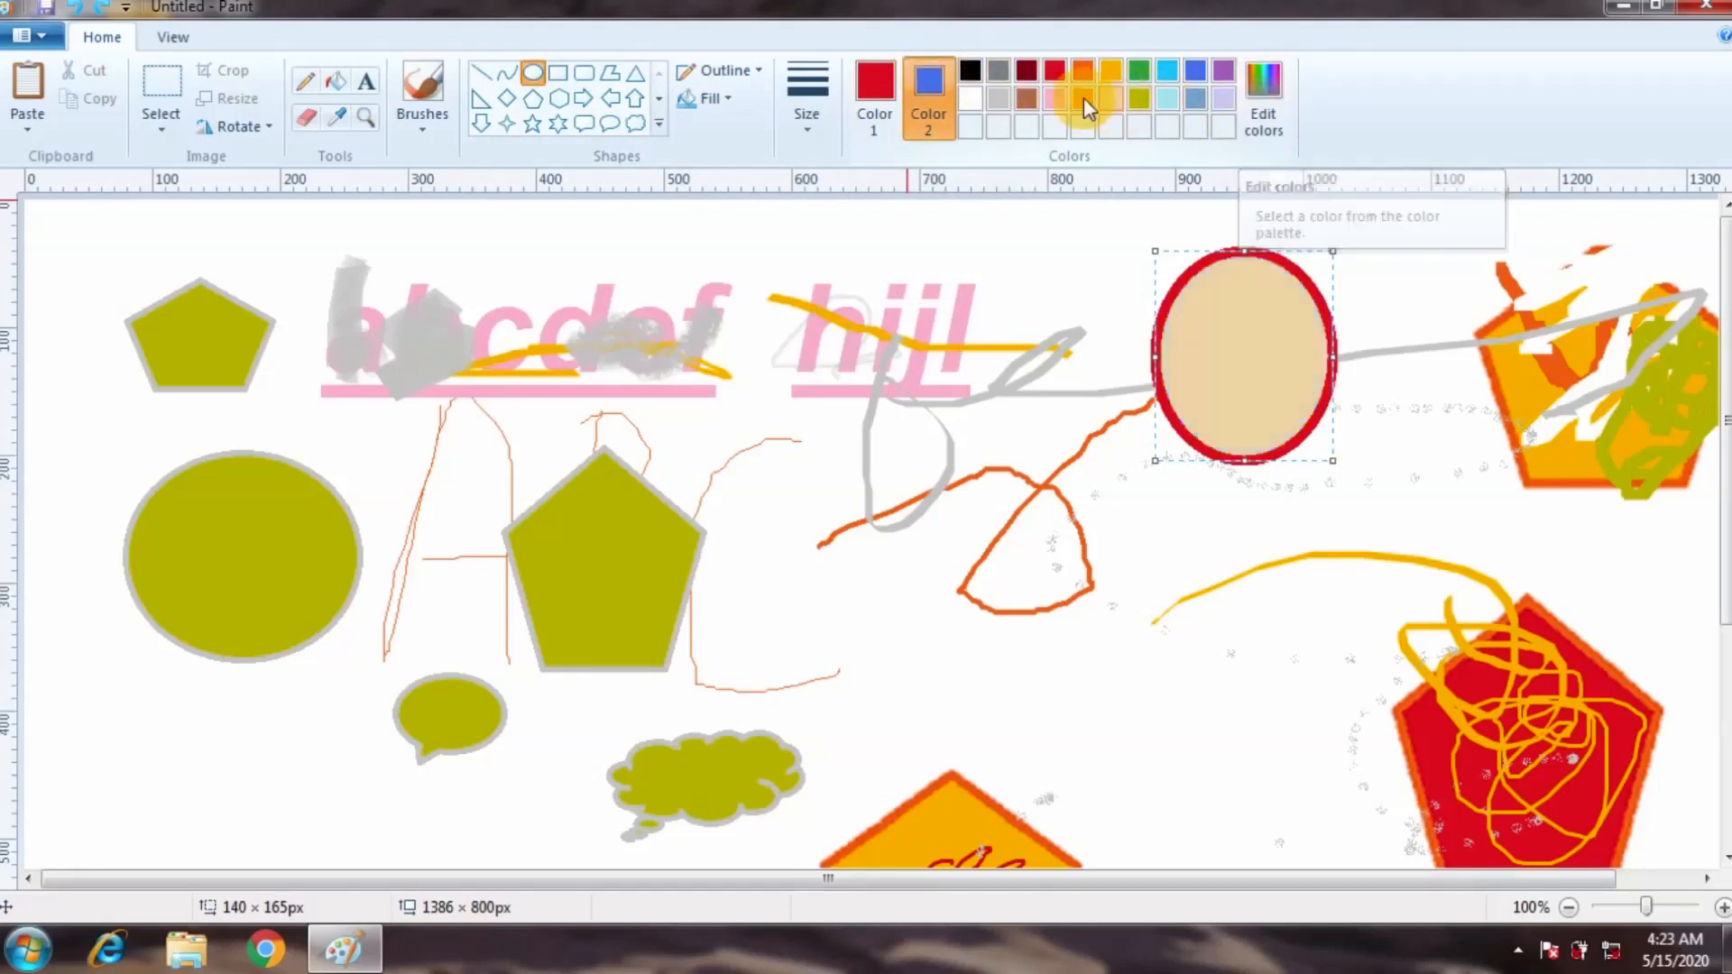
click(1263, 105)
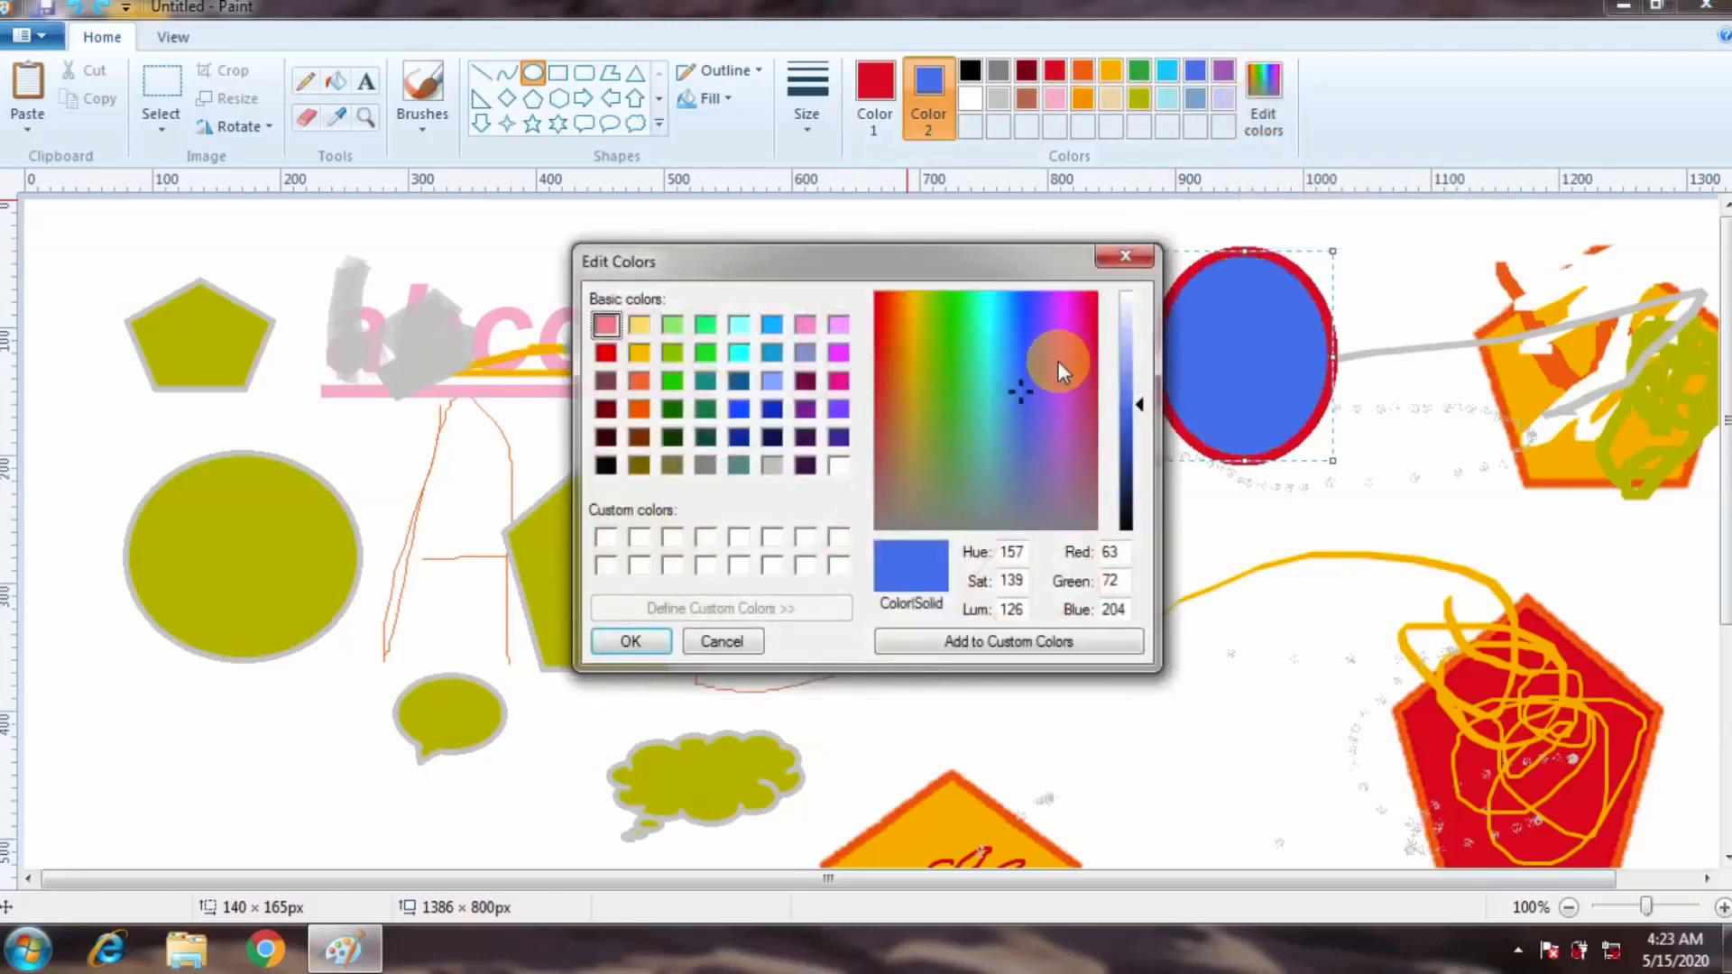
click(1139, 427)
drag(1138, 431, 1125, 460)
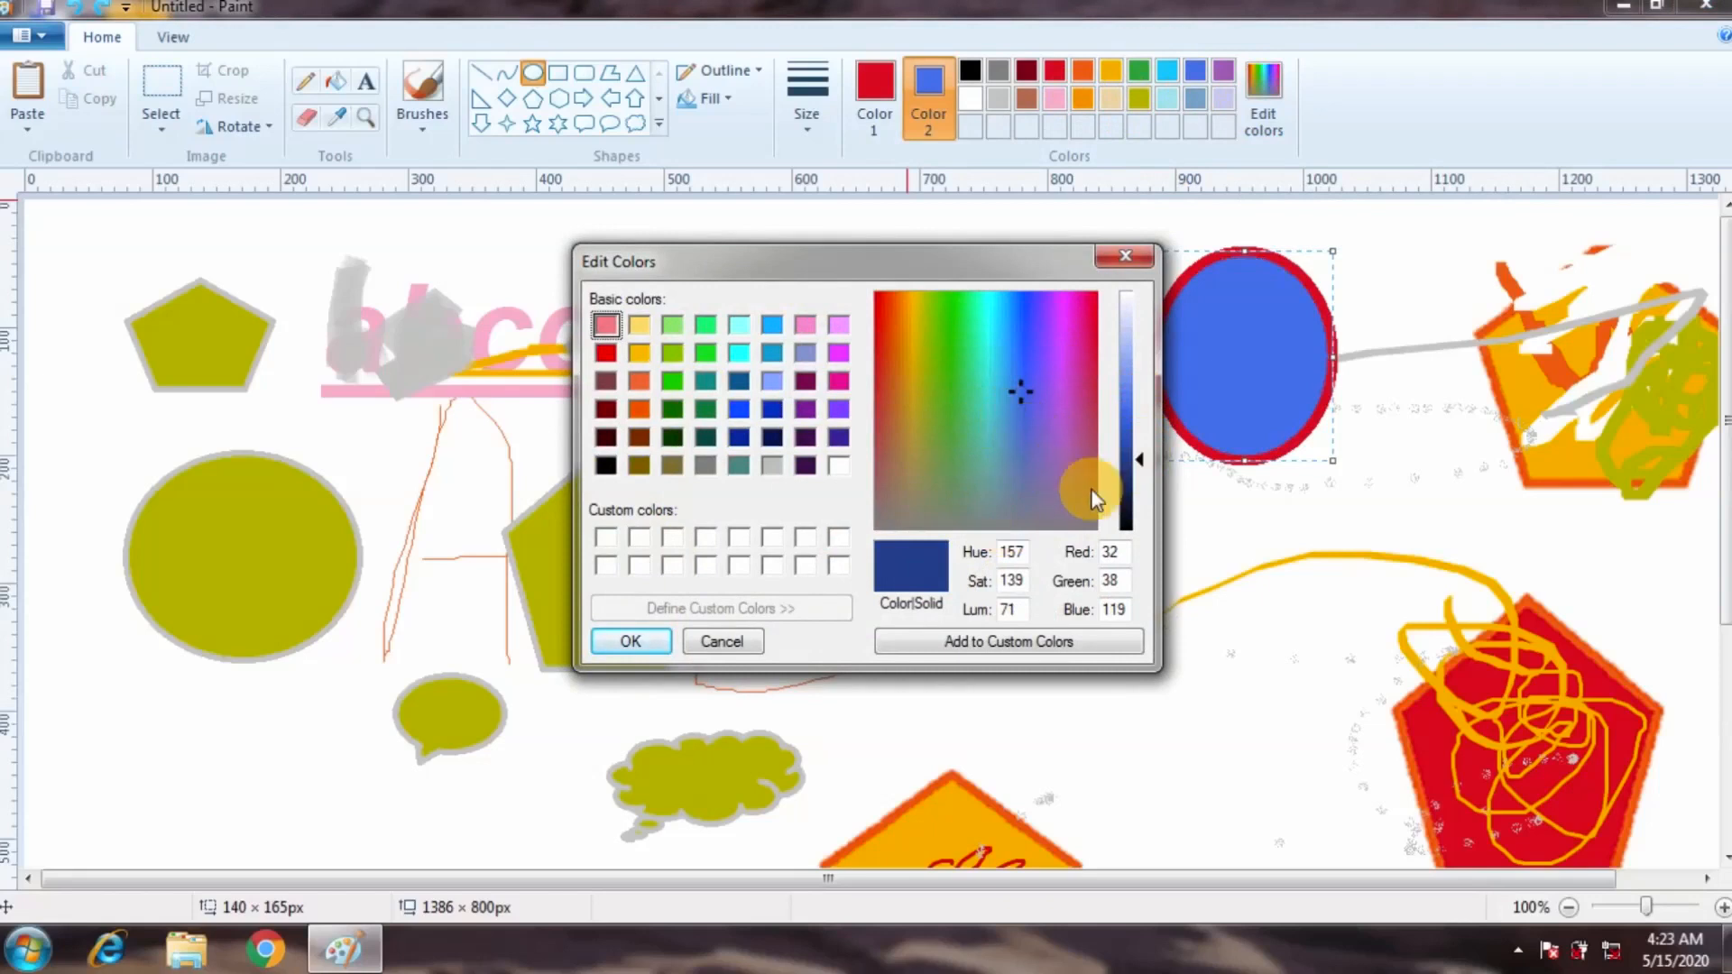
drag(1152, 457, 1133, 366)
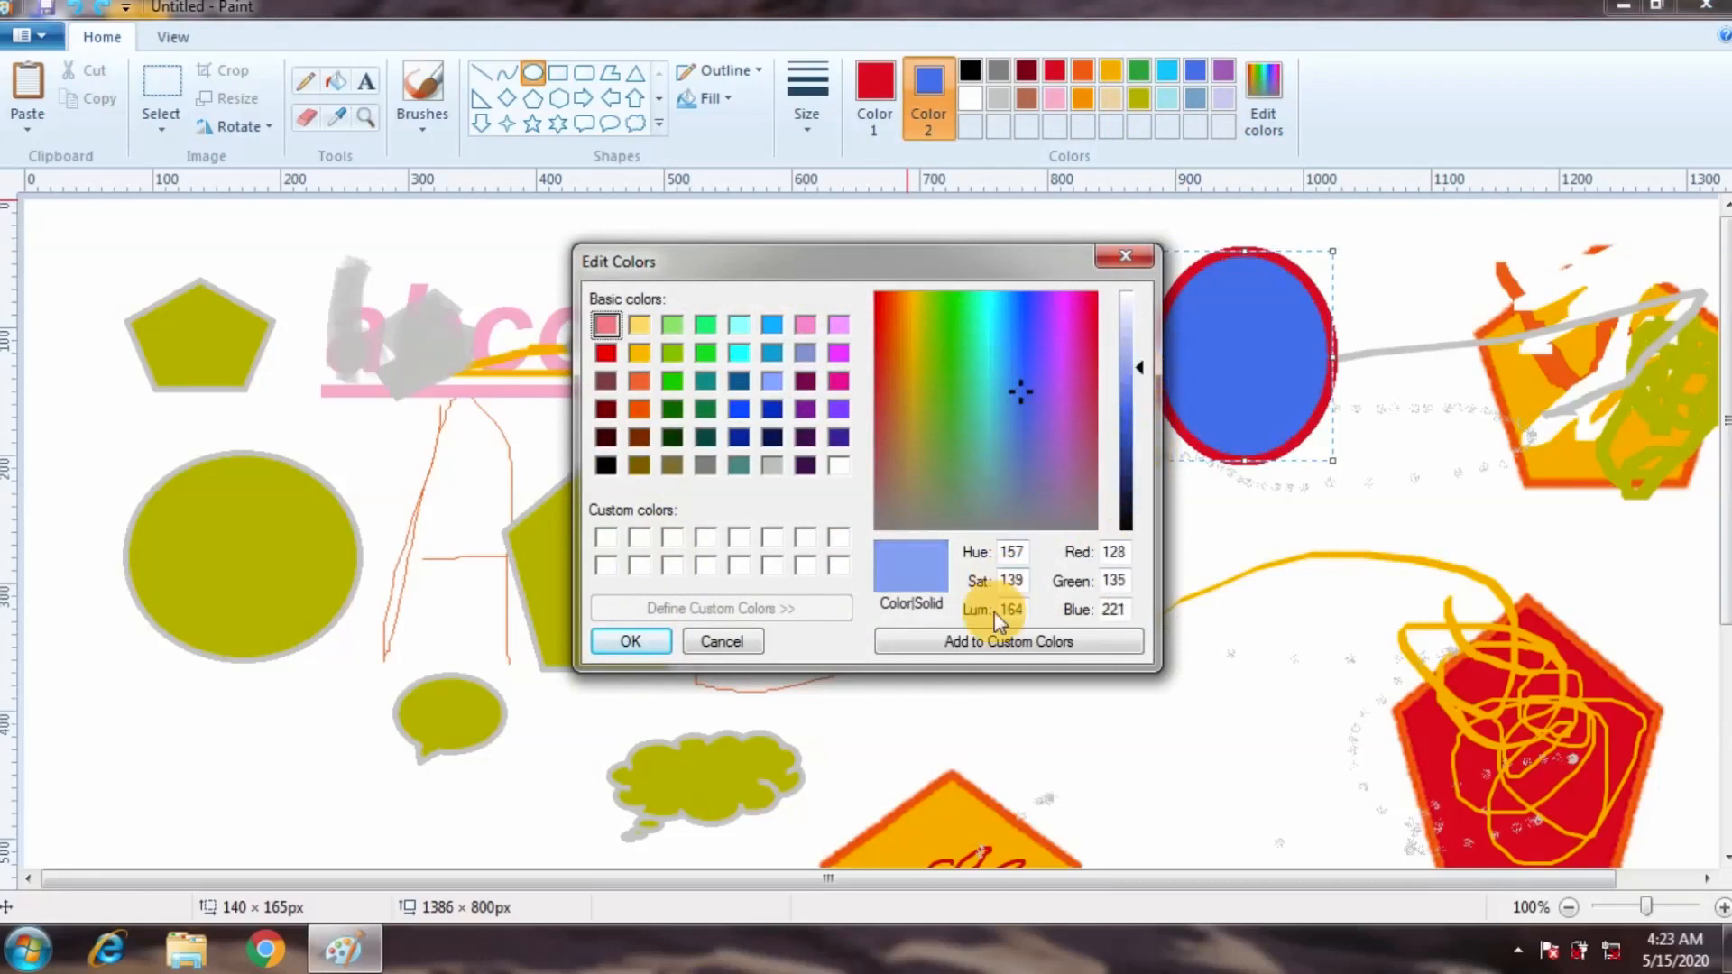
click(1059, 339)
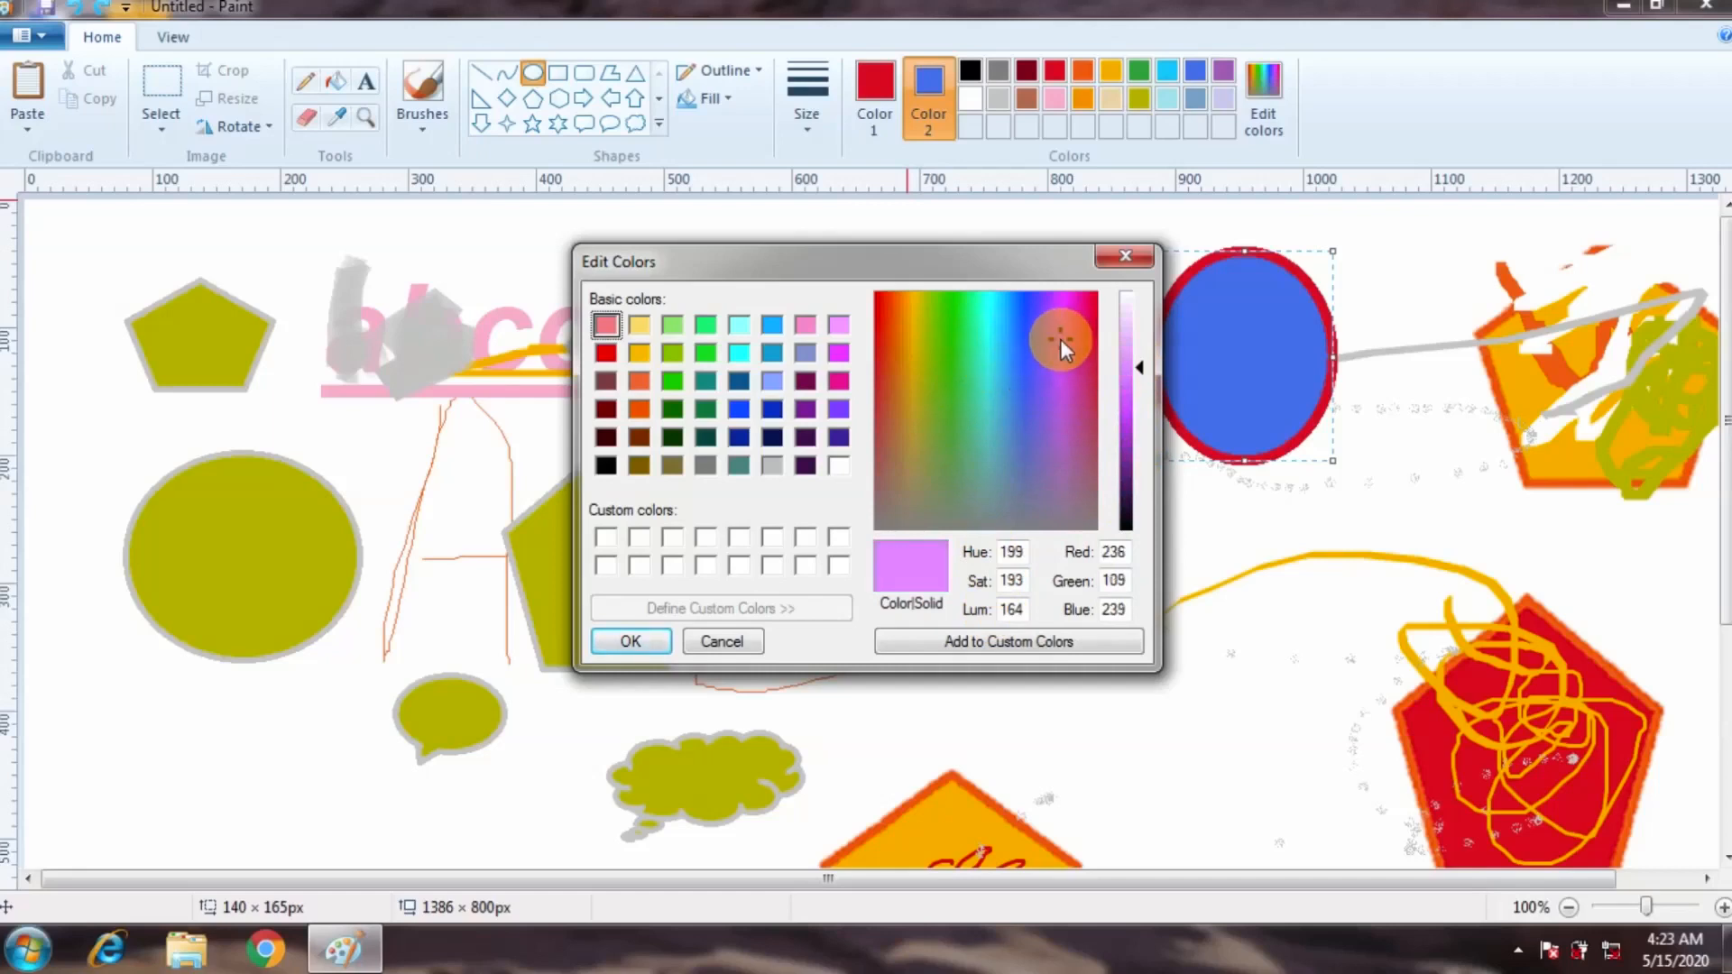
click(637, 641)
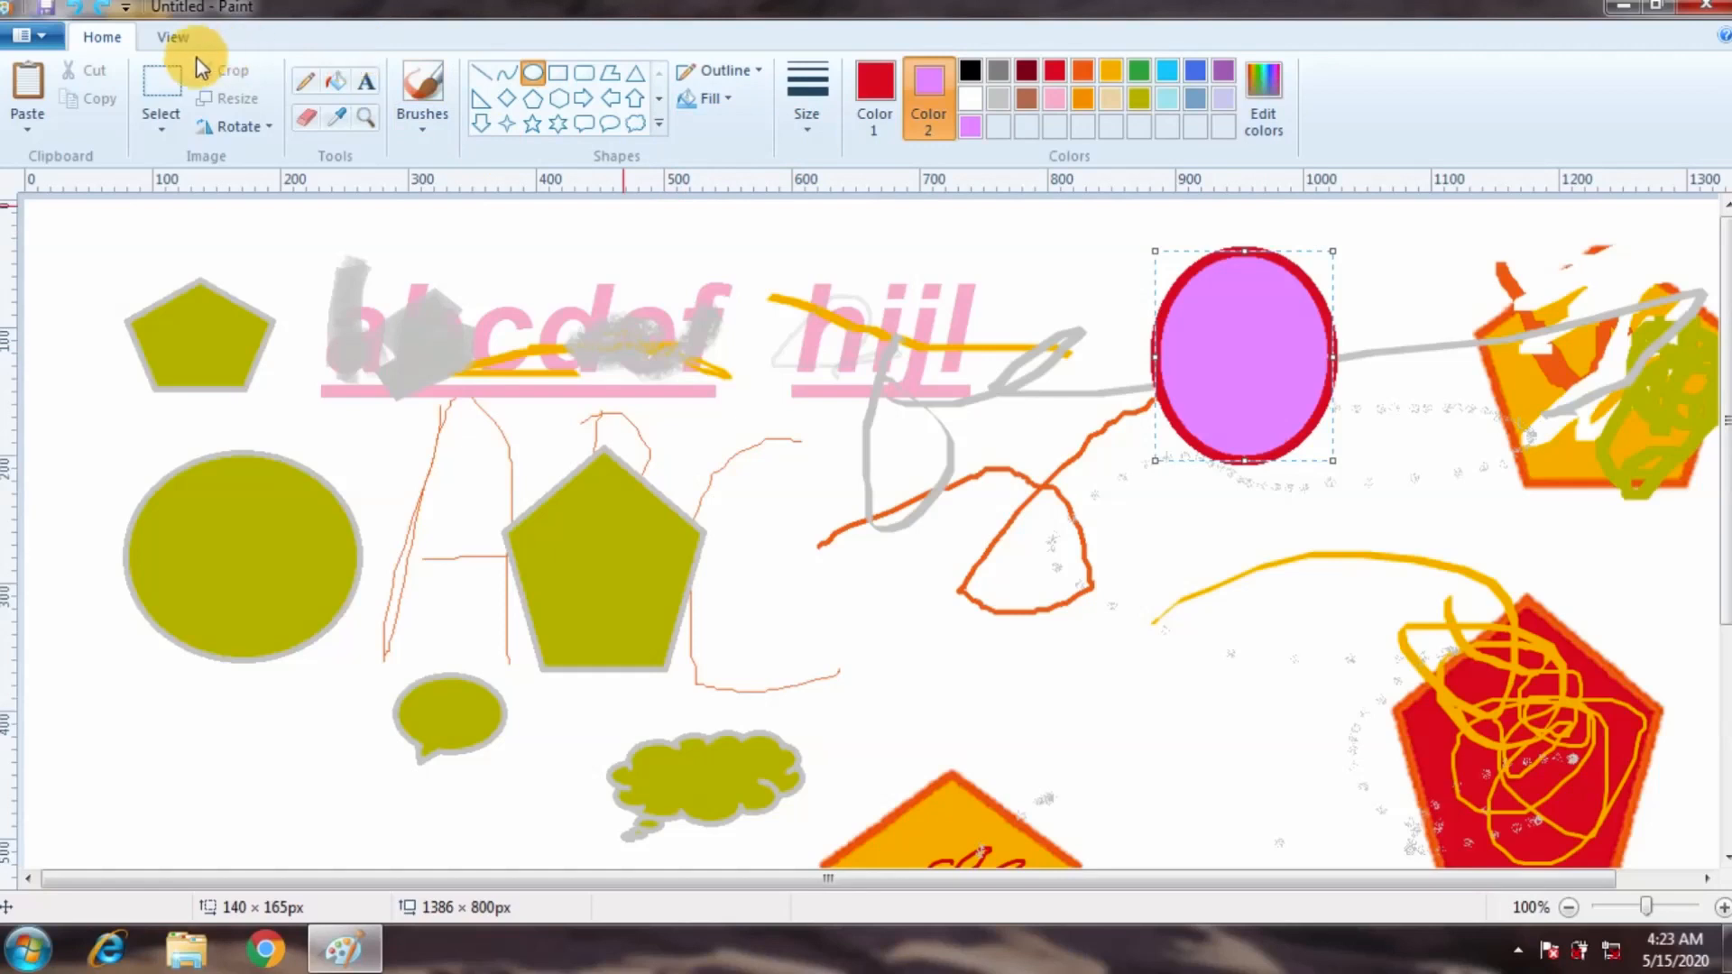
Demonstrate zooming in and out on the picture and returning it to 100%.
click(176, 41)
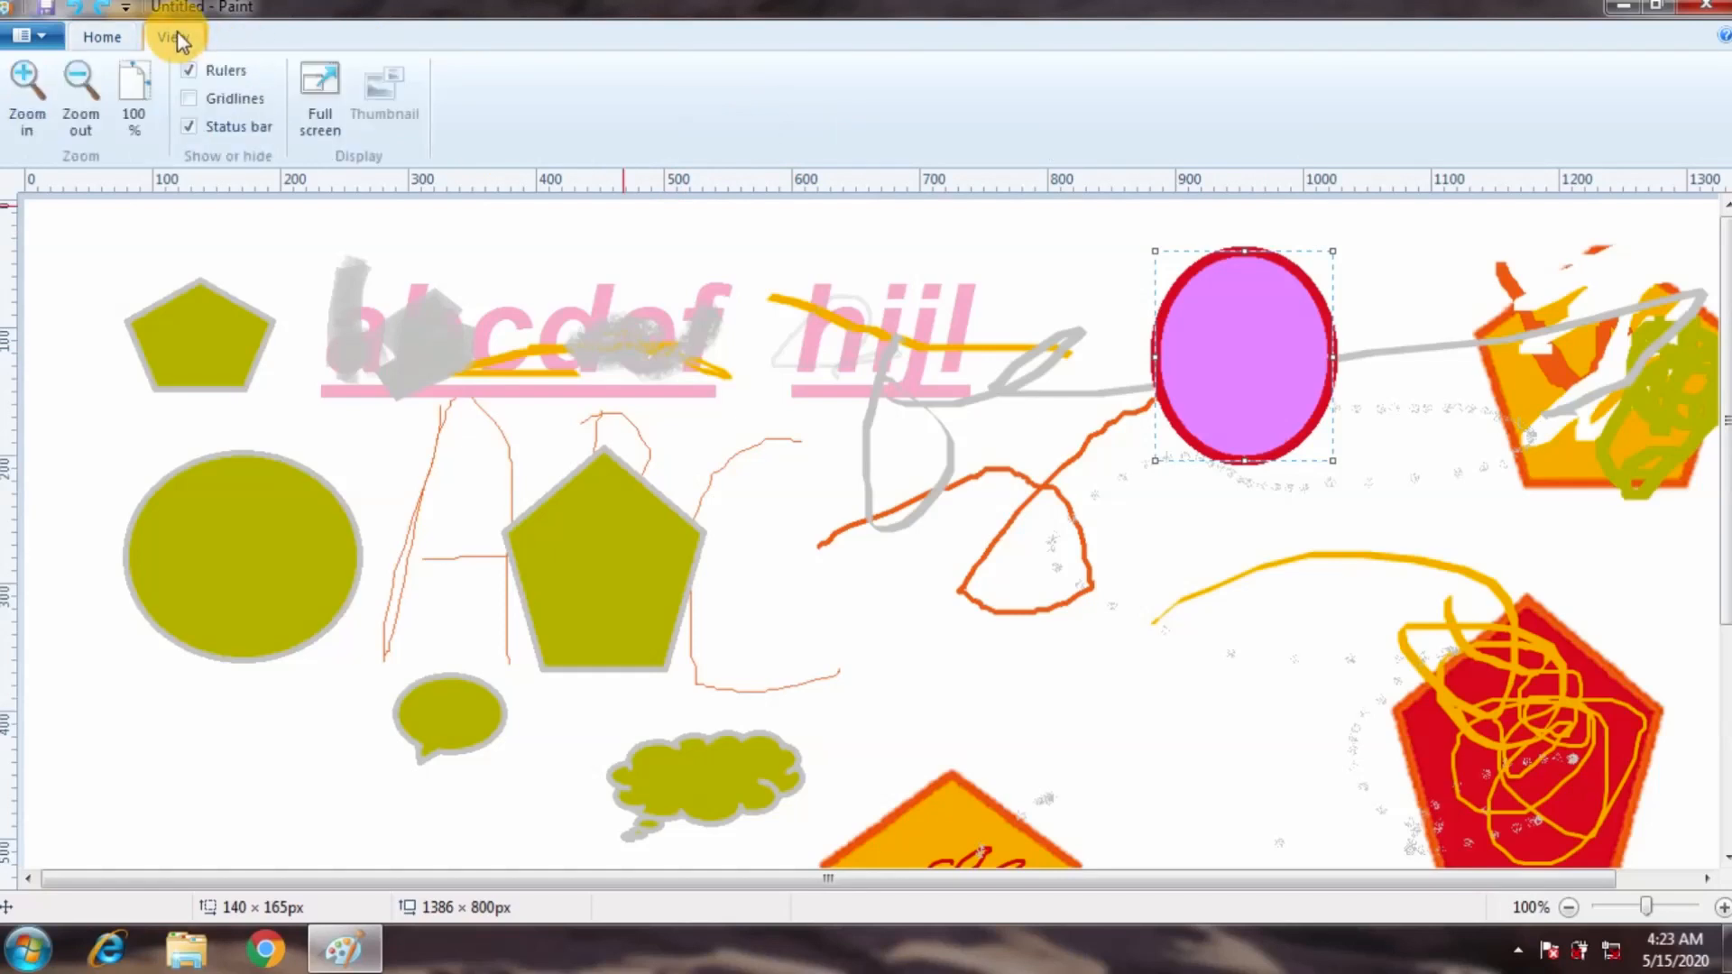
click(26, 86)
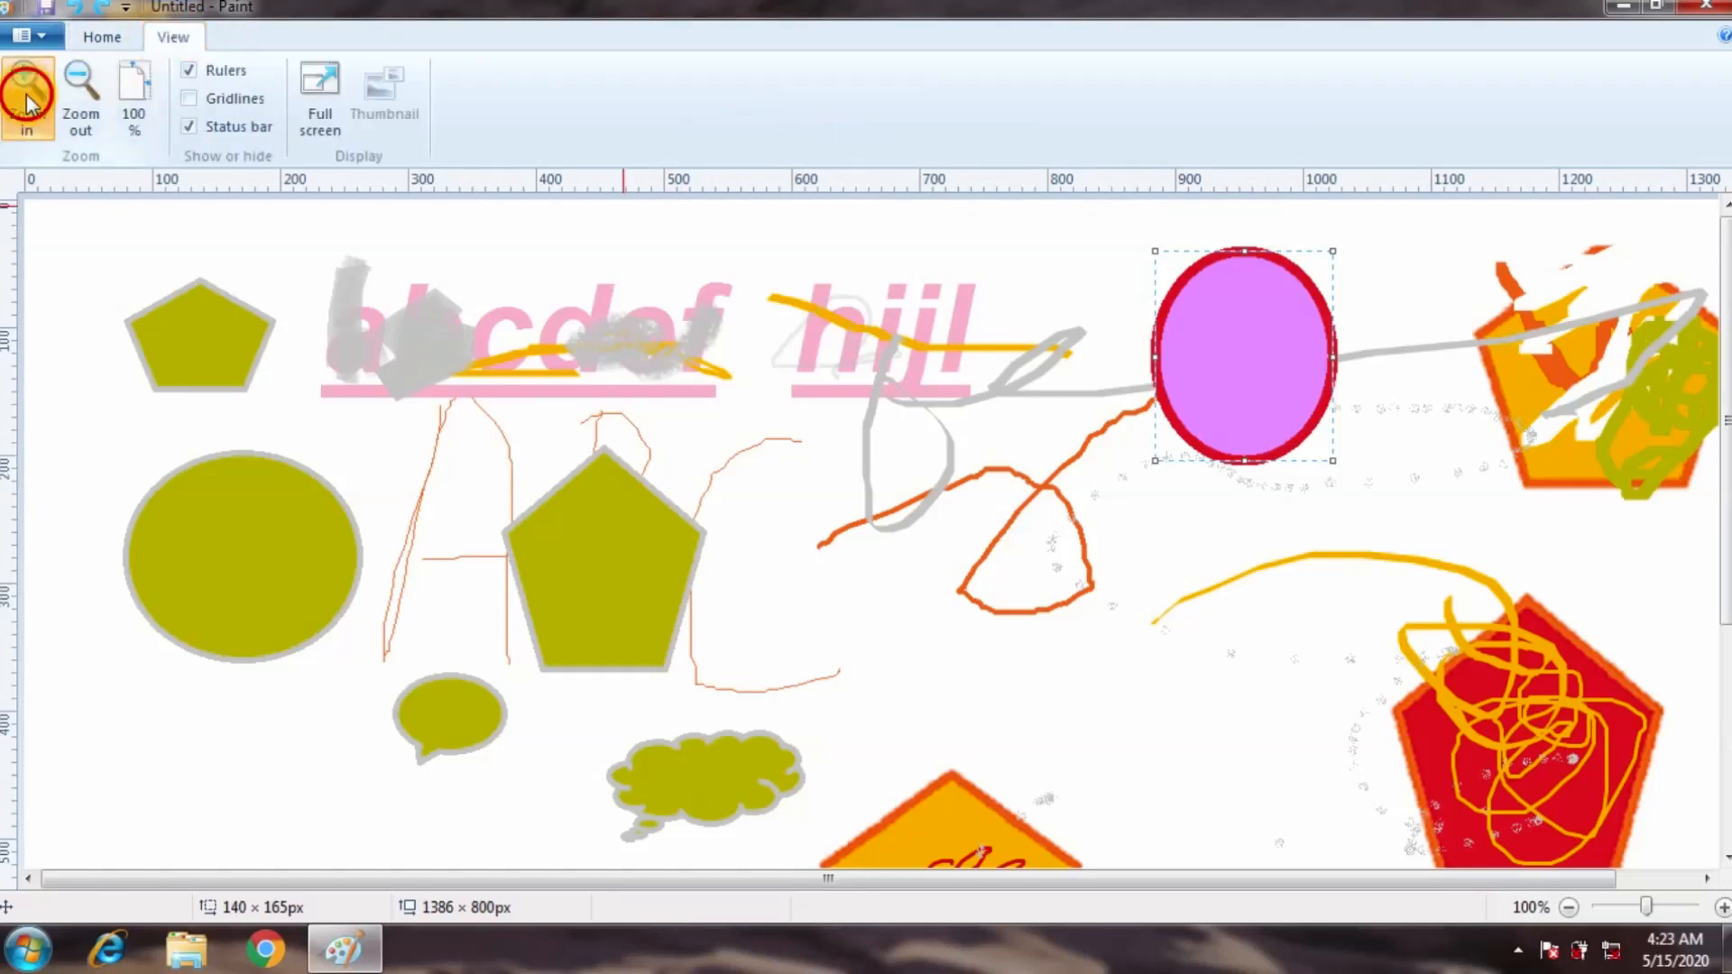
click(82, 108)
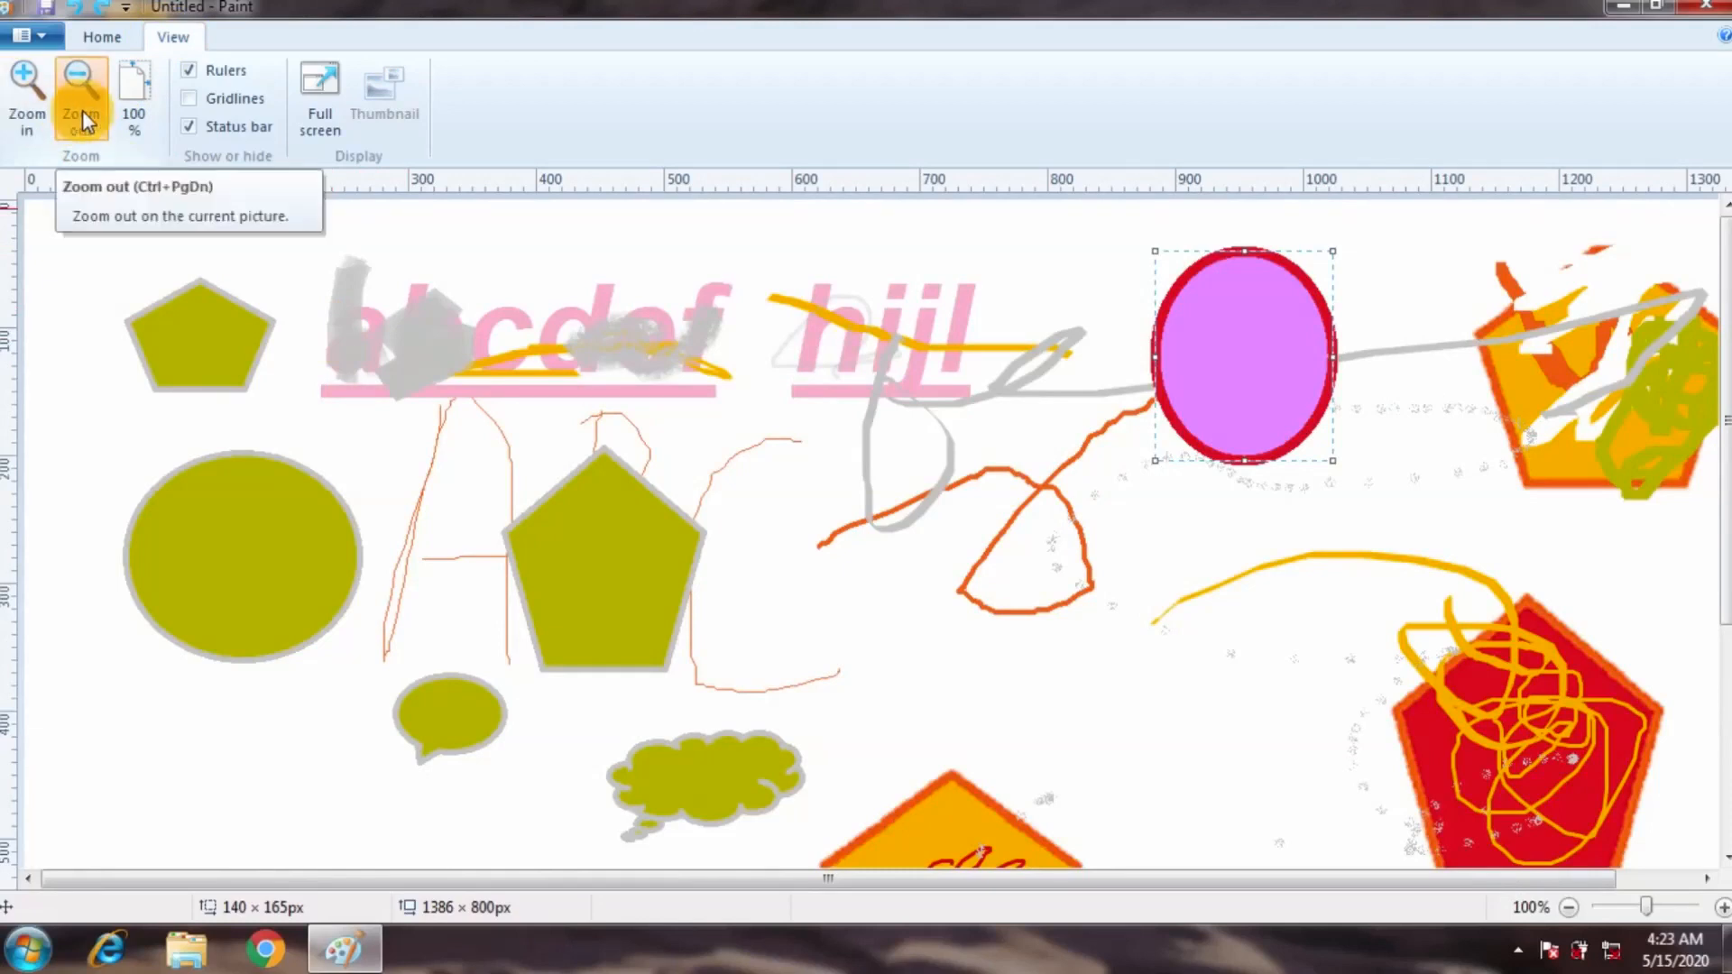
click(135, 108)
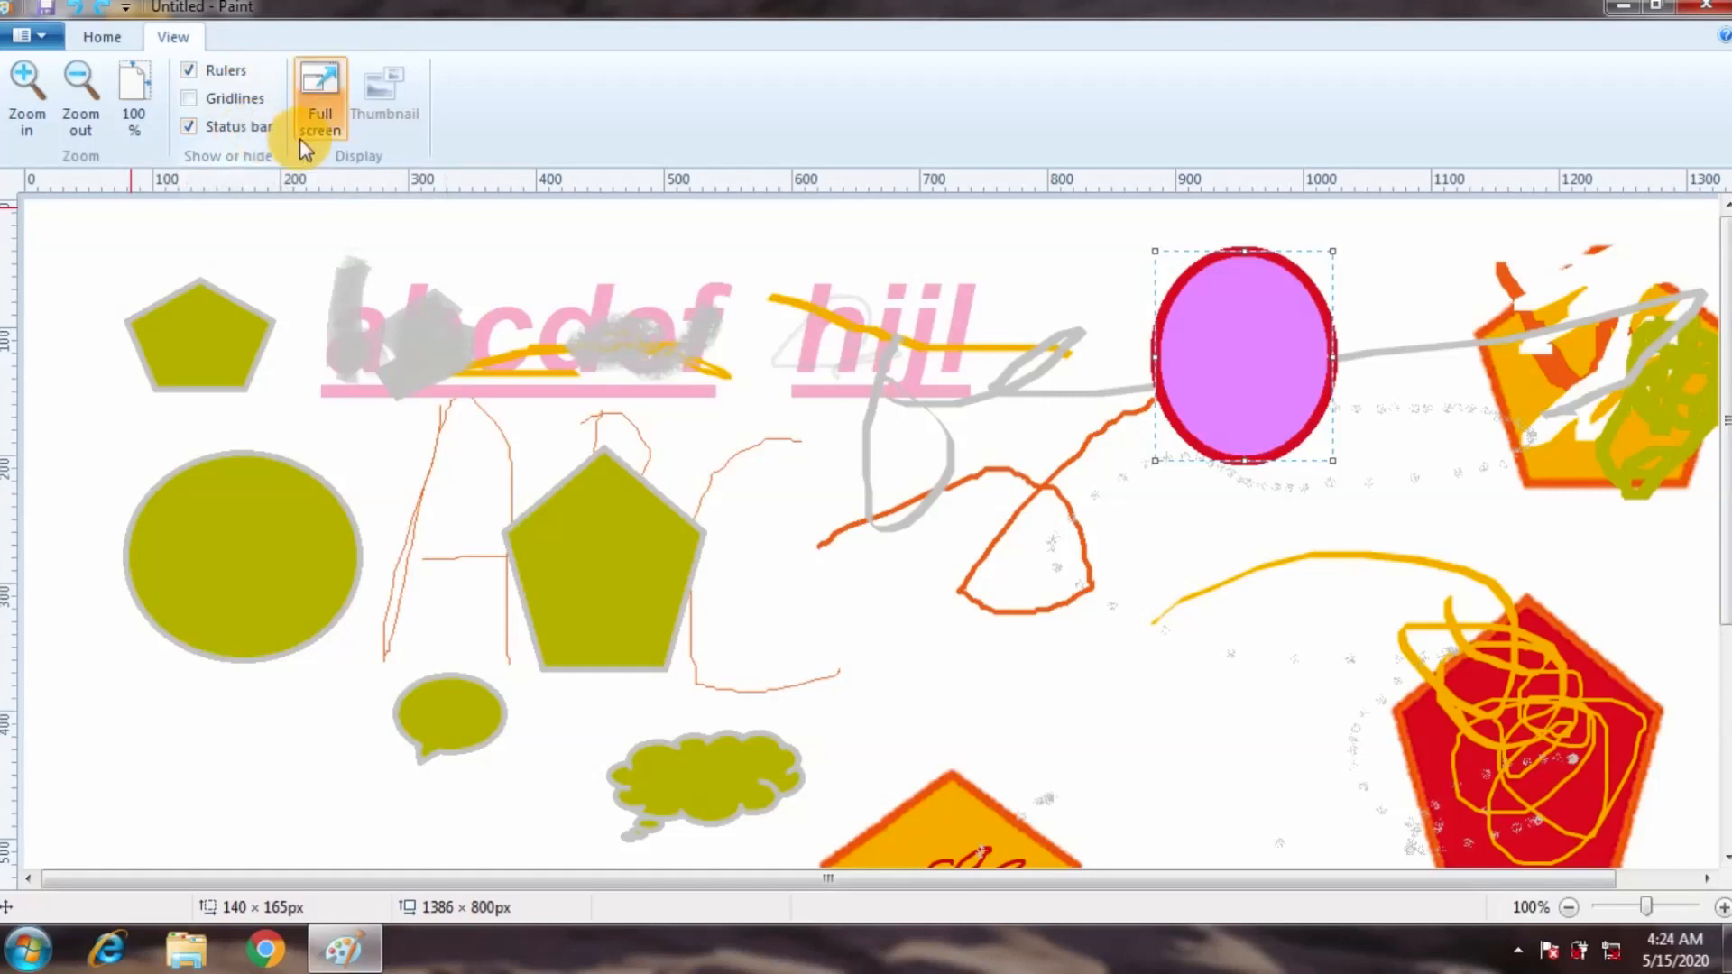
Show and hide the gridlines over the picture, and view it in full screen before returning to the editing window.
click(238, 96)
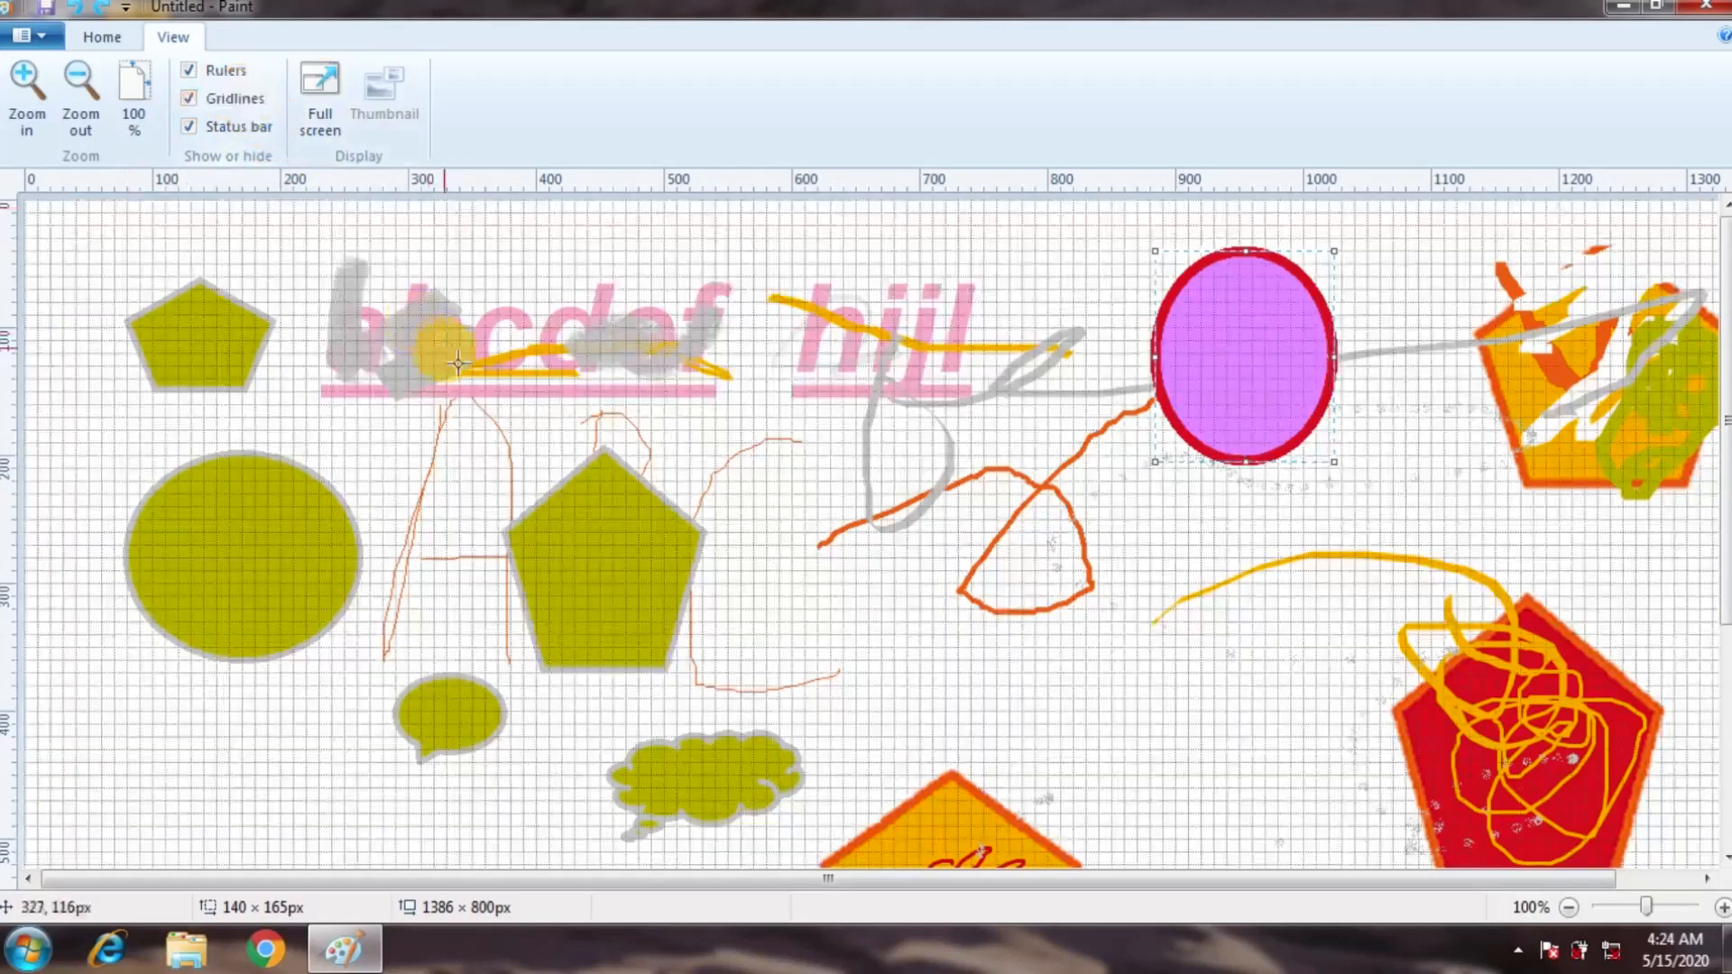
click(192, 102)
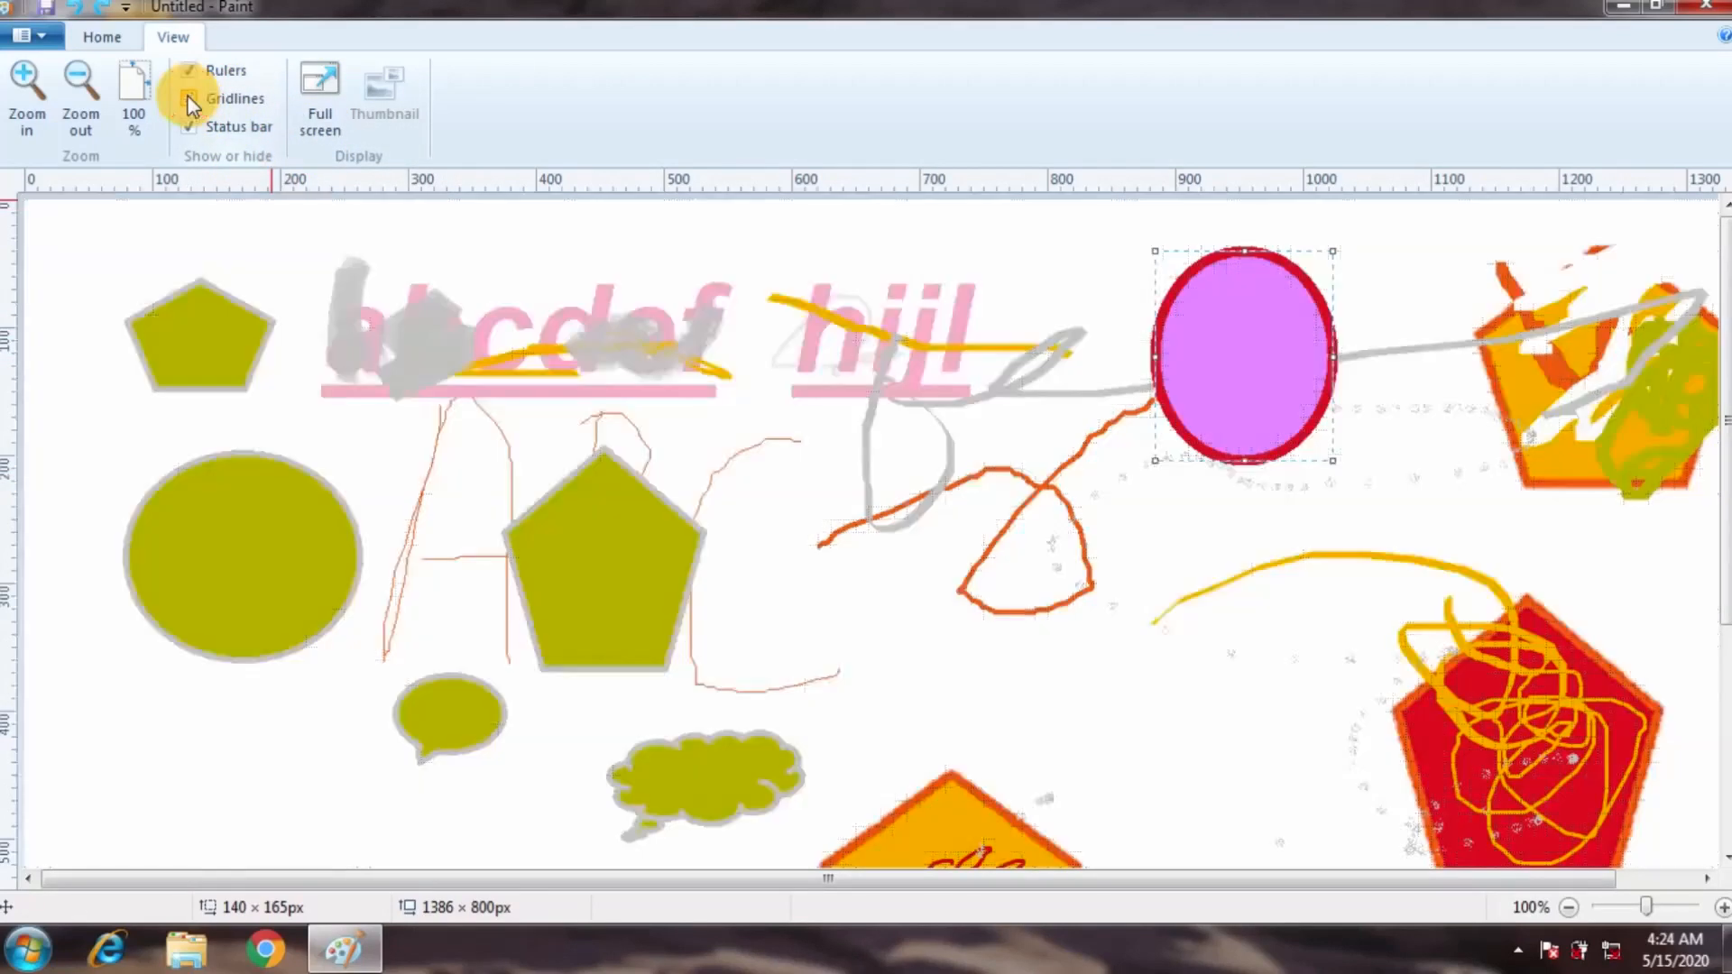
click(321, 122)
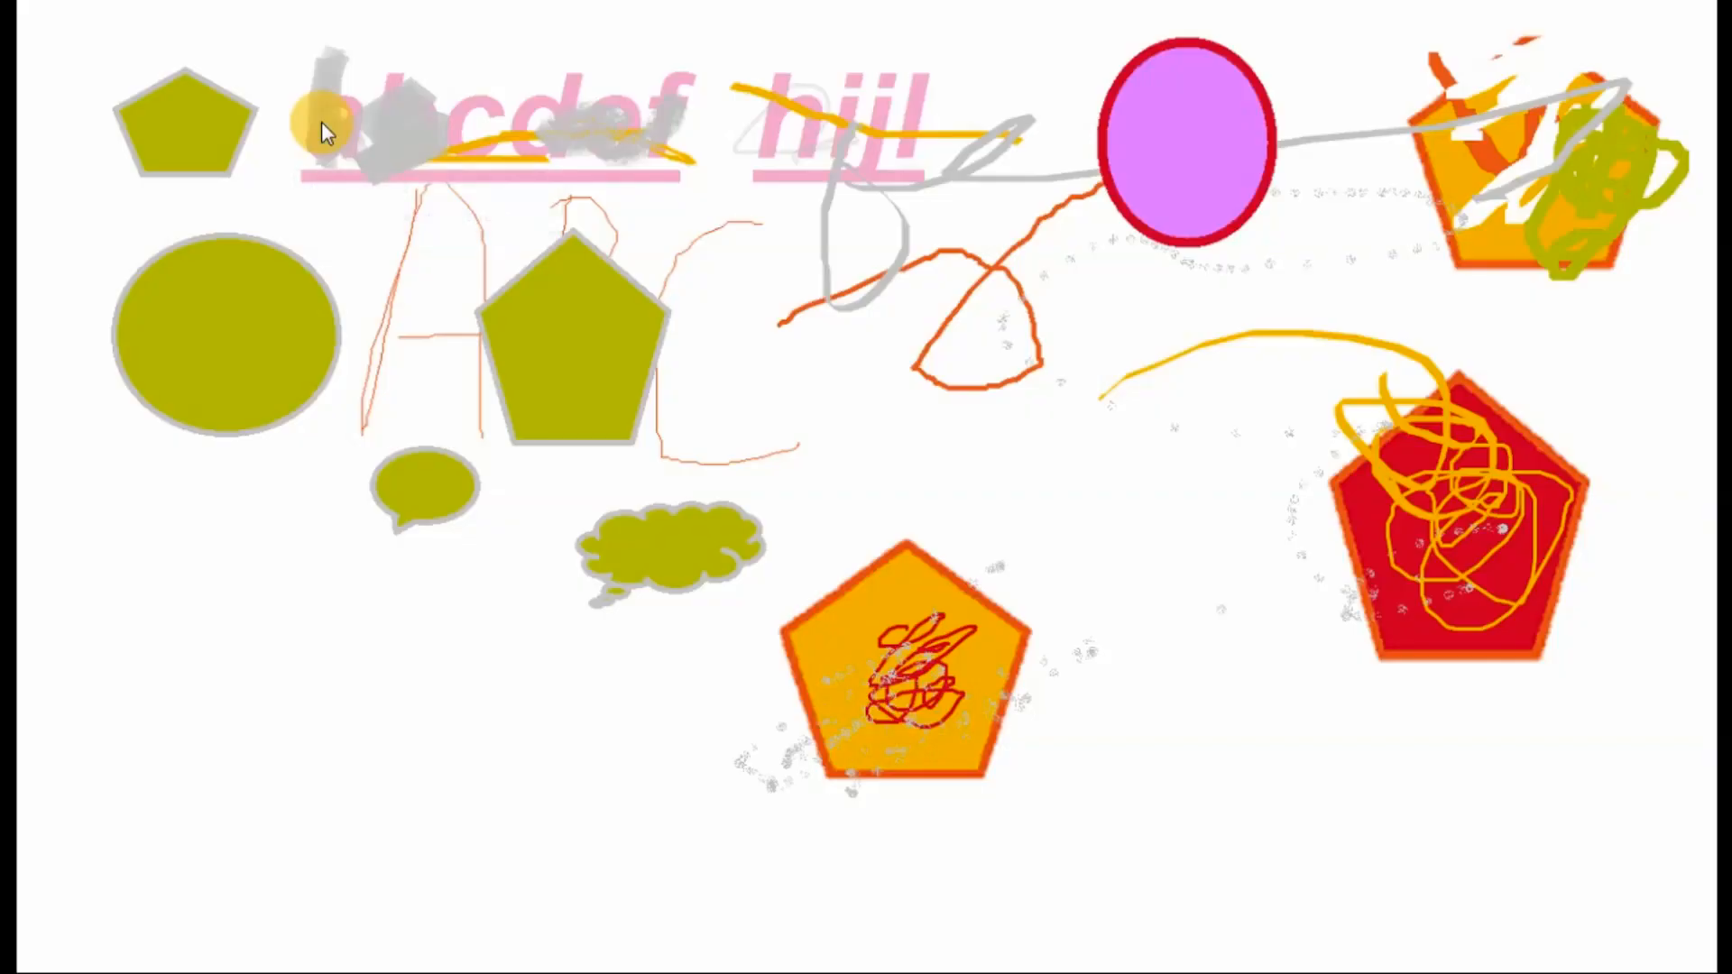
click(321, 122)
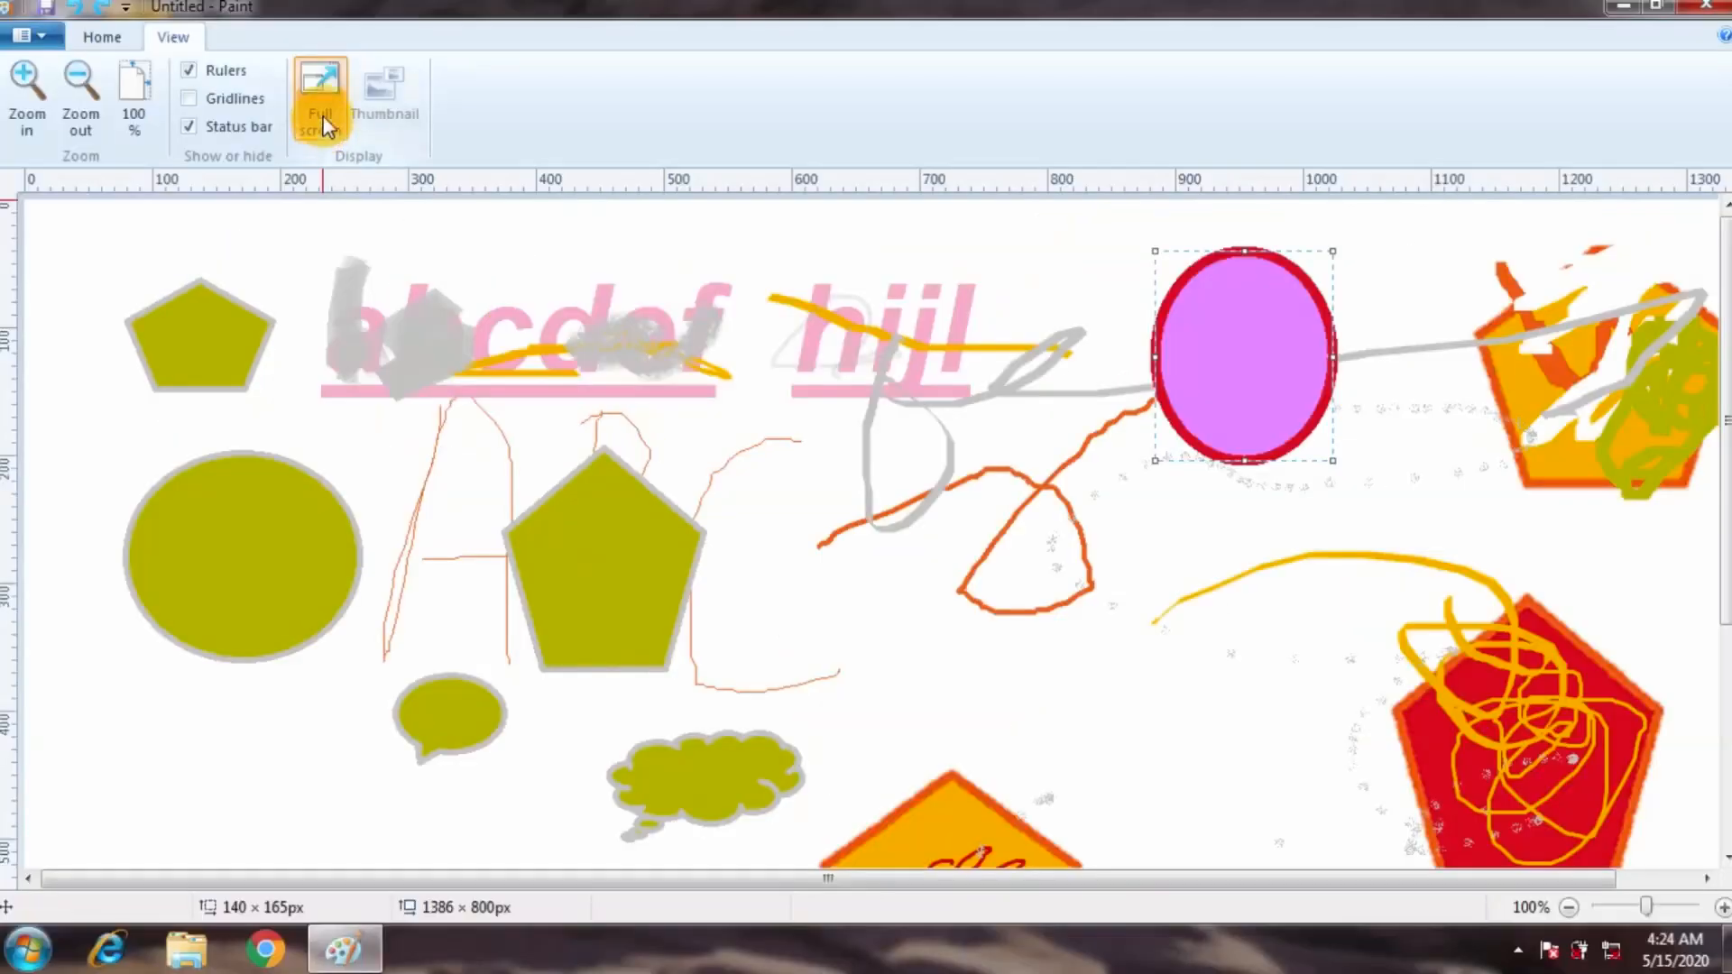